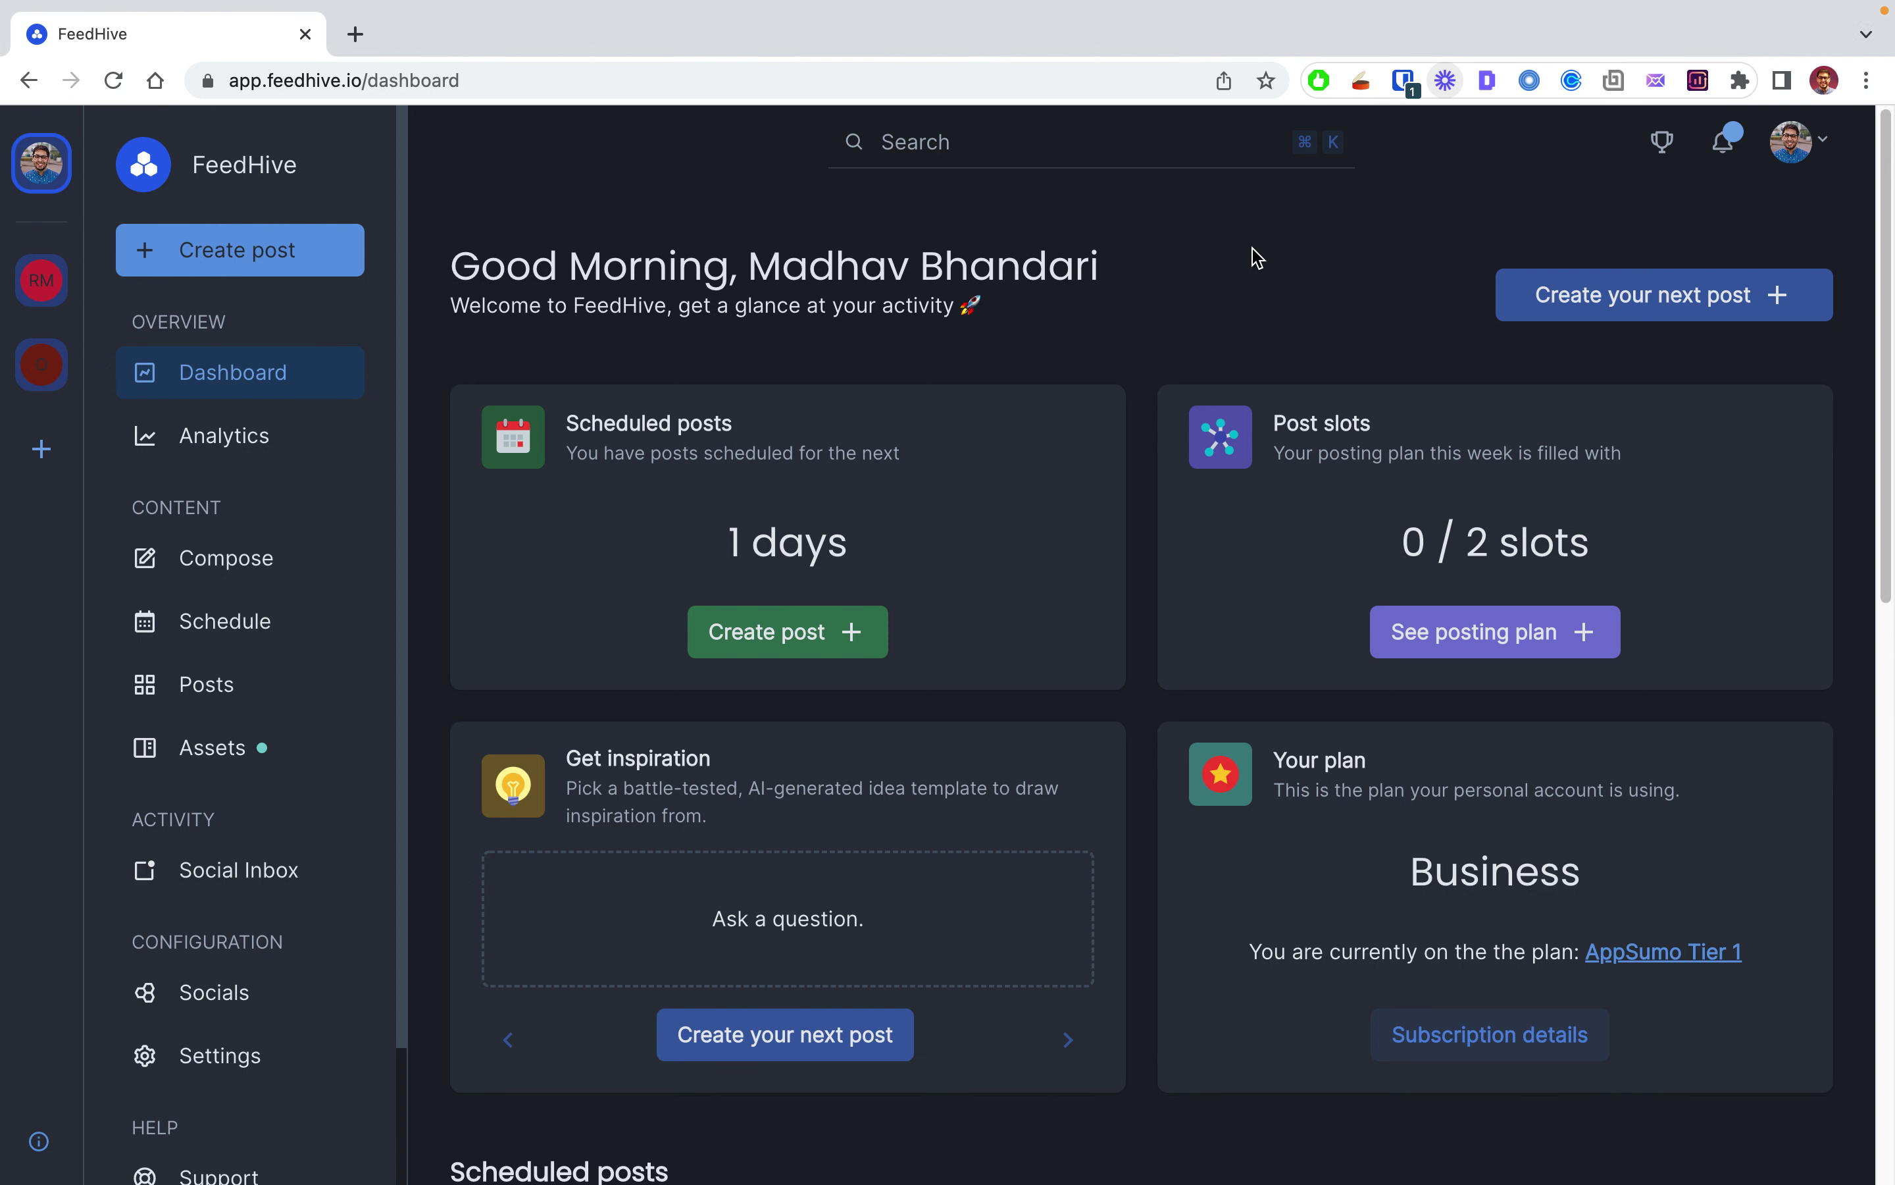
# Step: Create a new post and write the opening line "Here's how to make a baking blog successful:"
pyautogui.click(1686, 296)
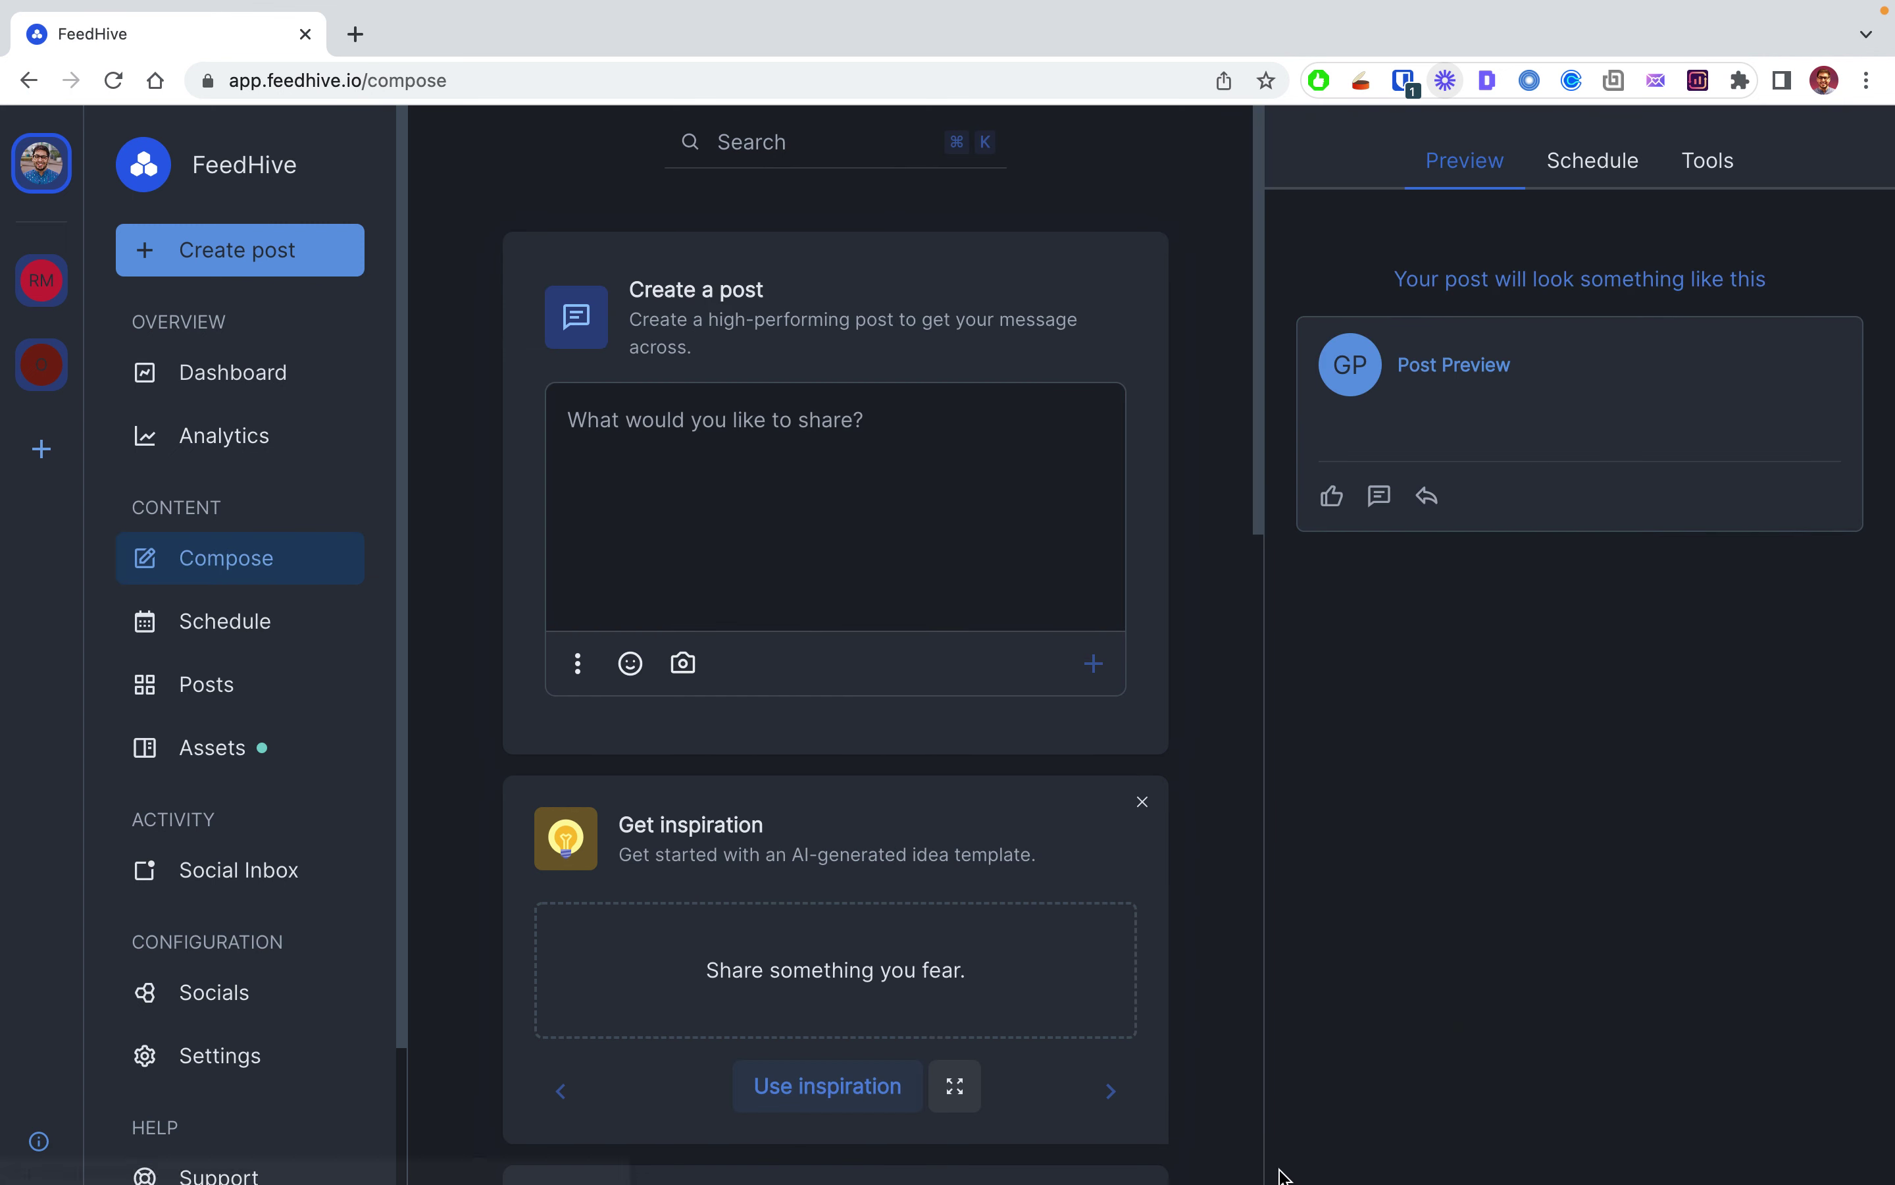
pyautogui.click(783, 509)
pyautogui.write("Here's h")
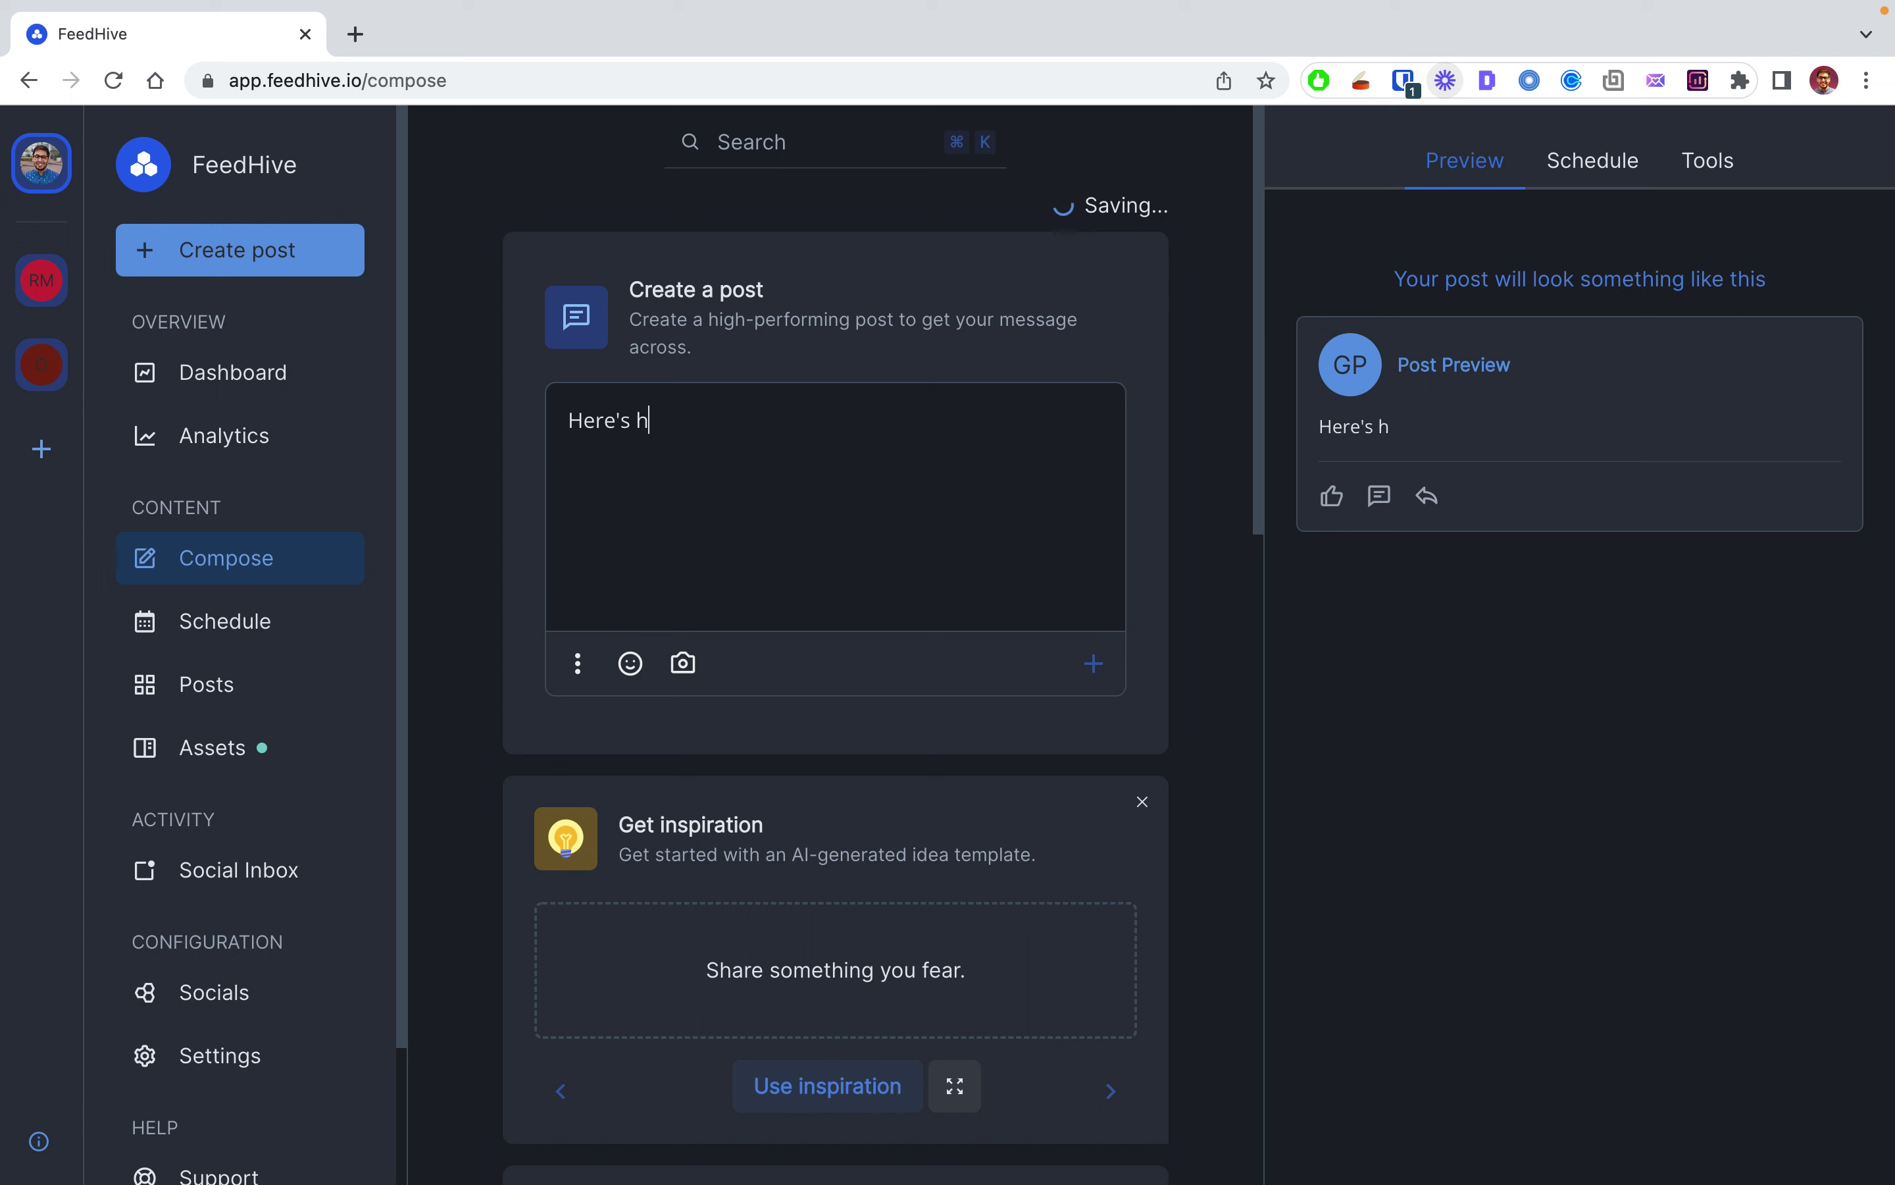
pyautogui.write('ow to')
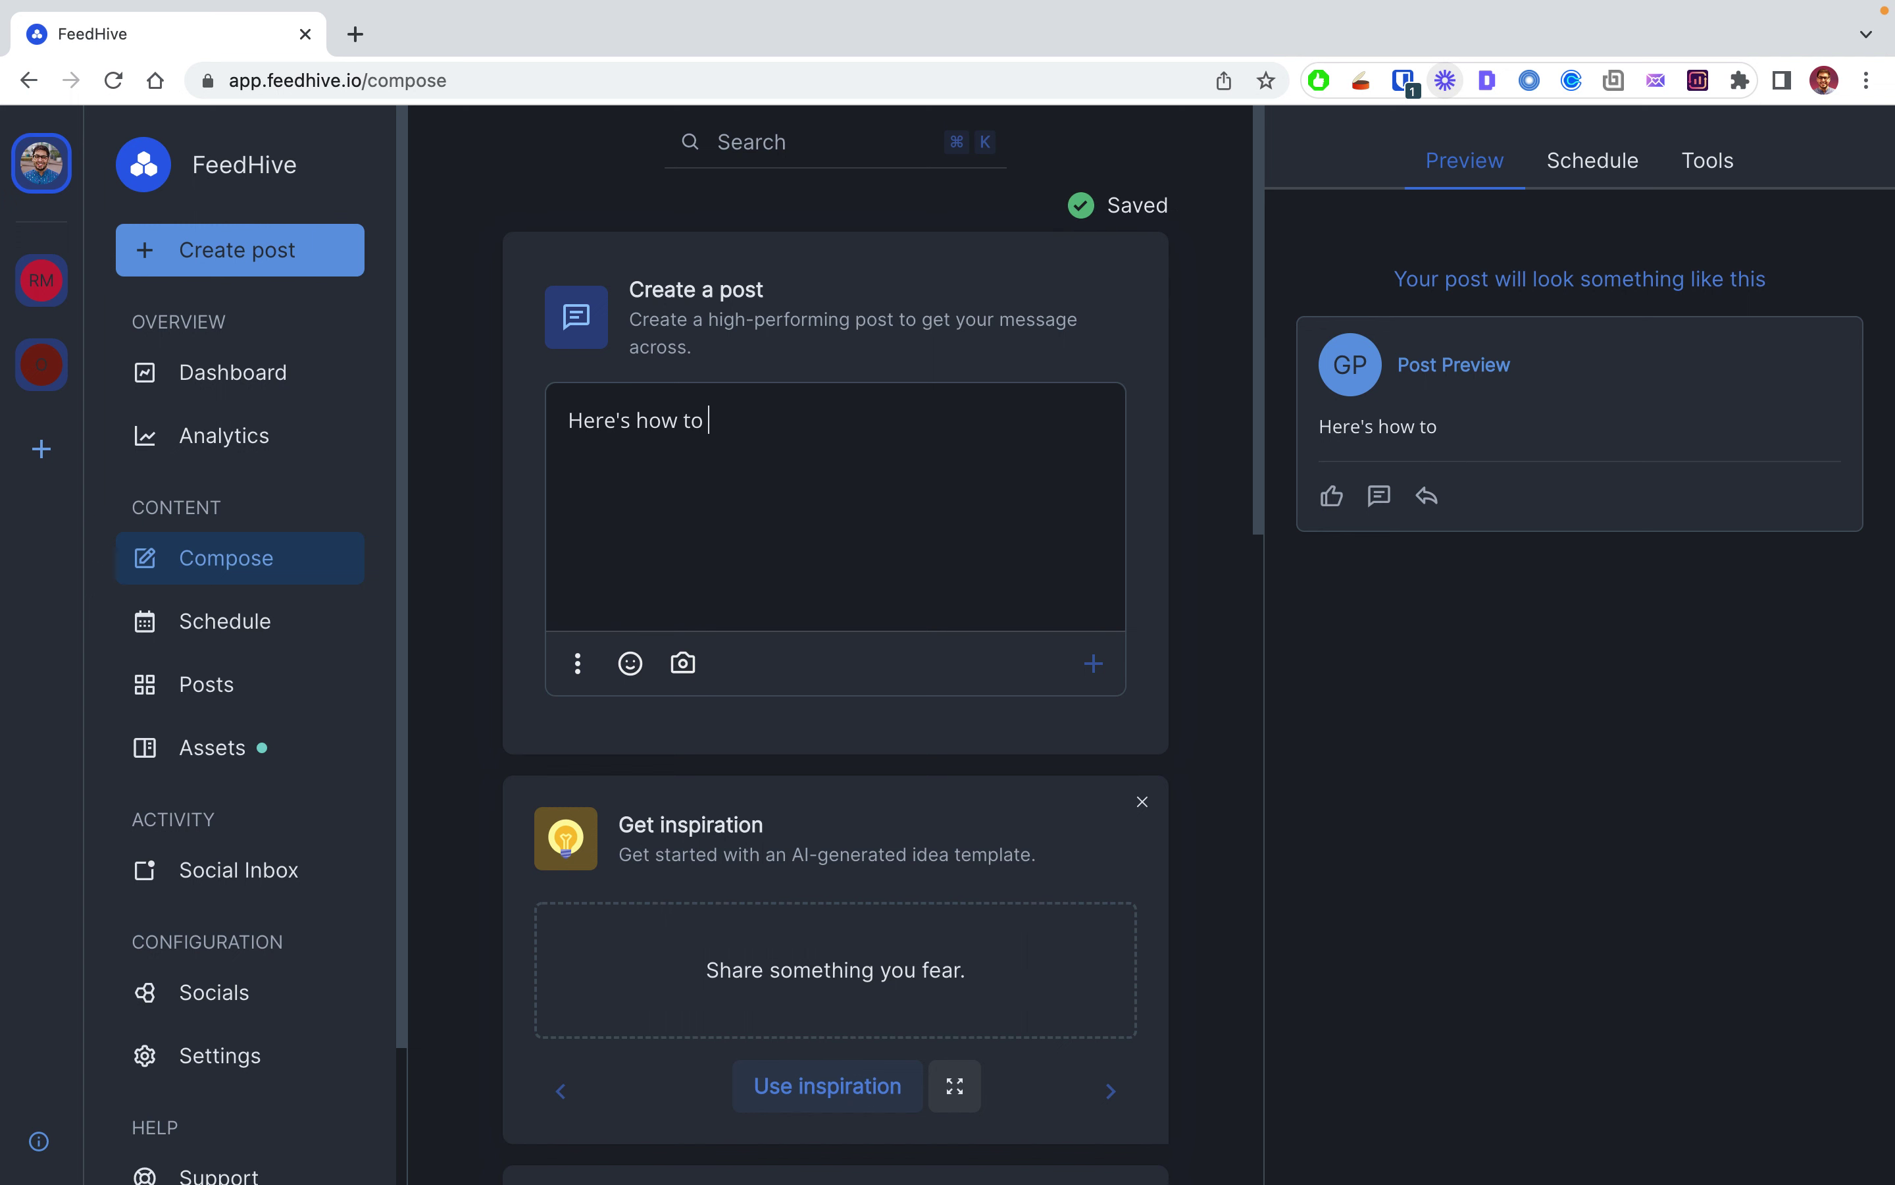
pyautogui.write(' get a ba')
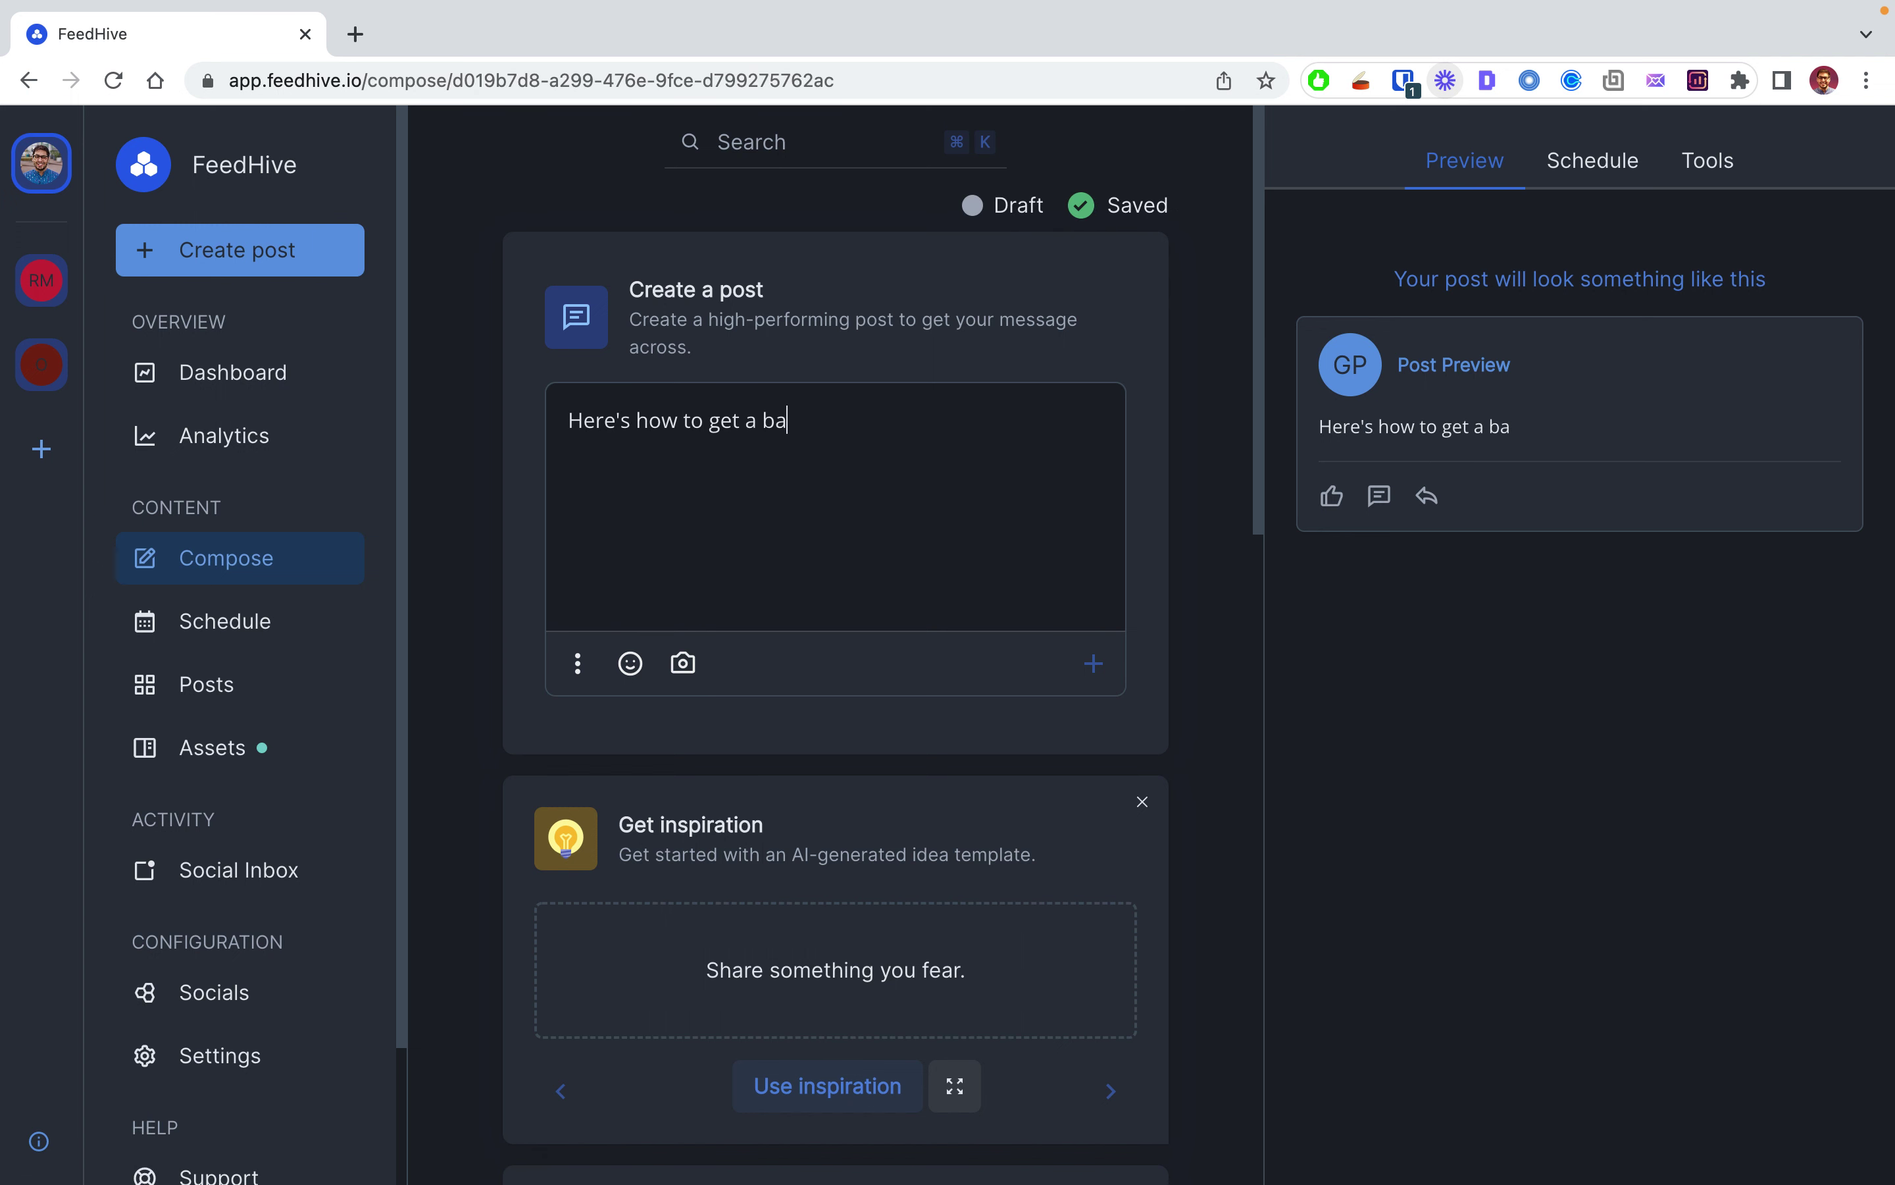
pyautogui.write('king blog')
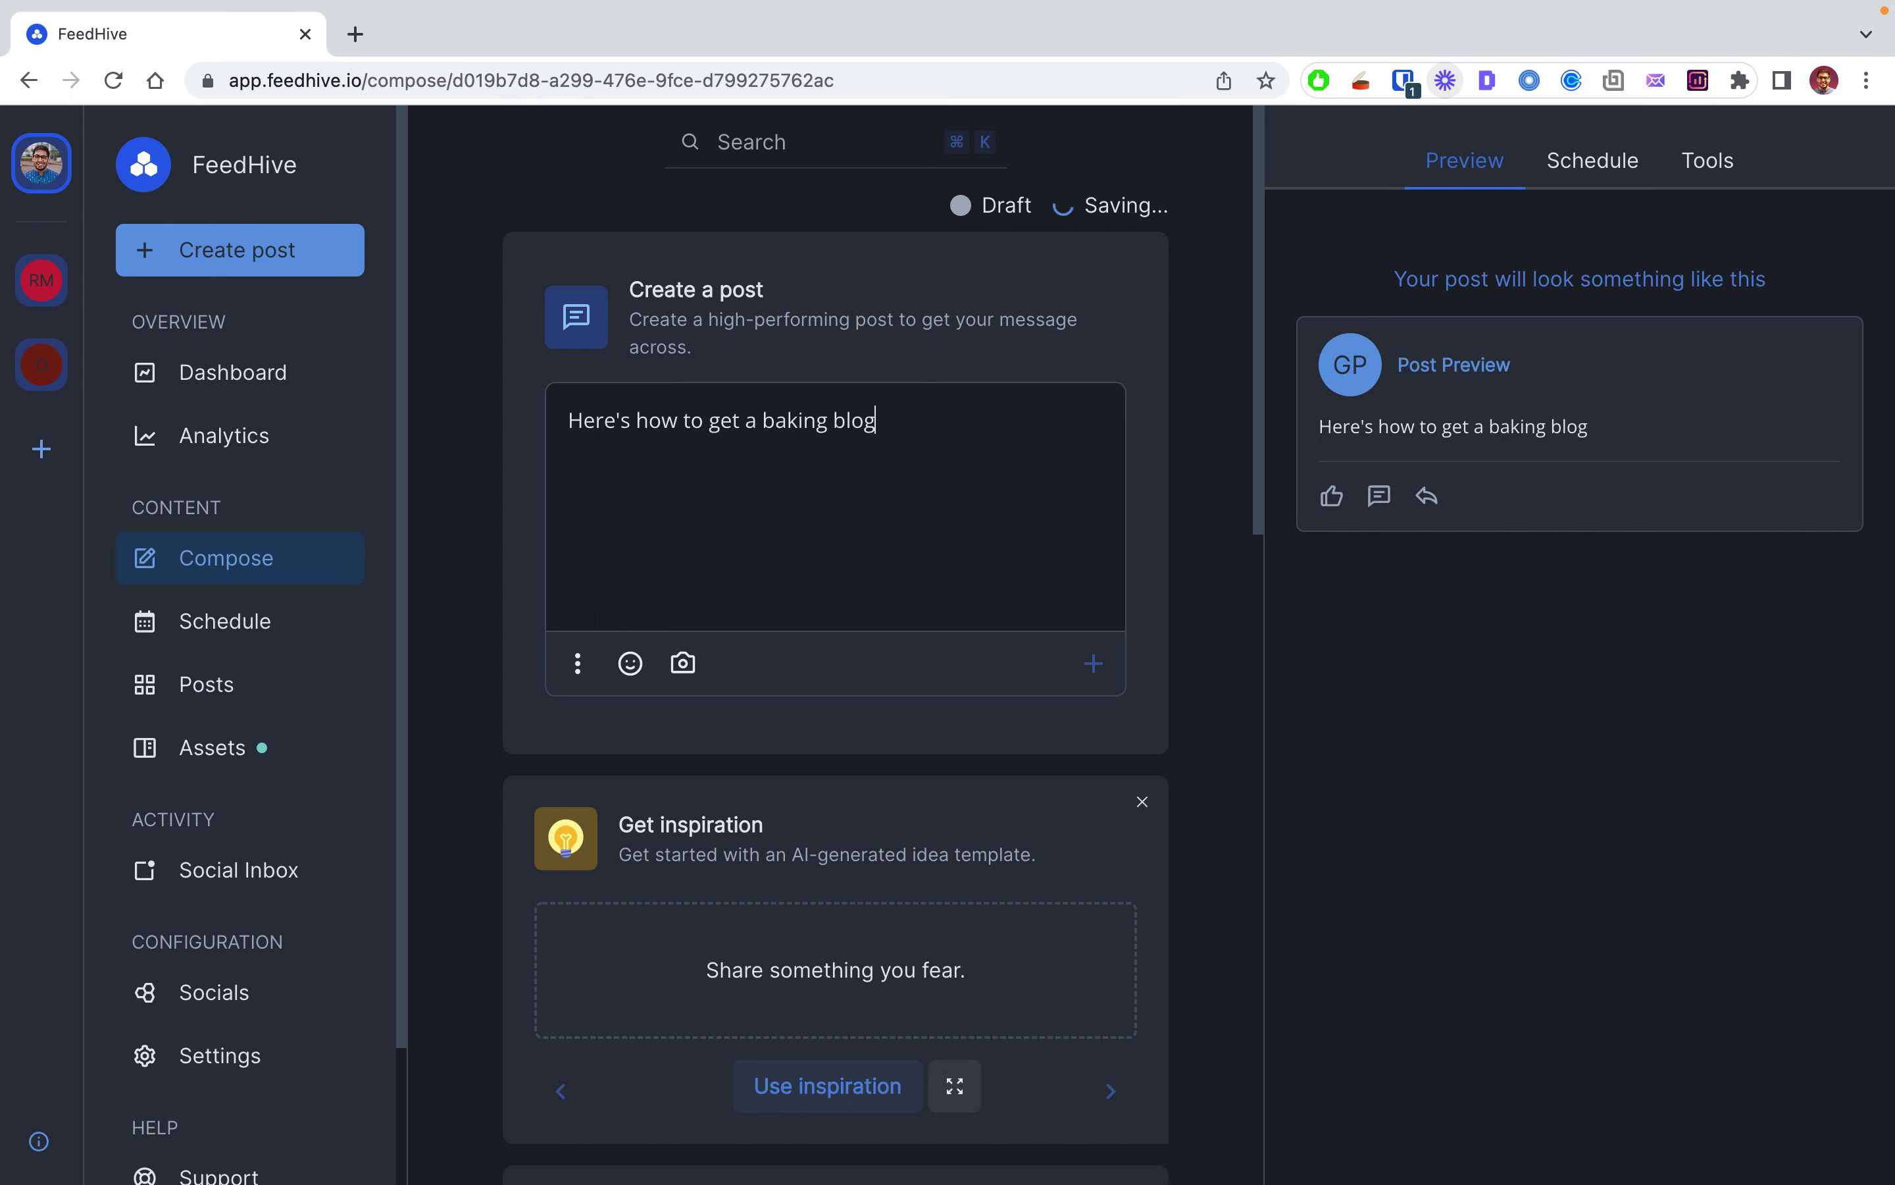
pyautogui.doubleClick(721, 423)
pyautogui.write('make')
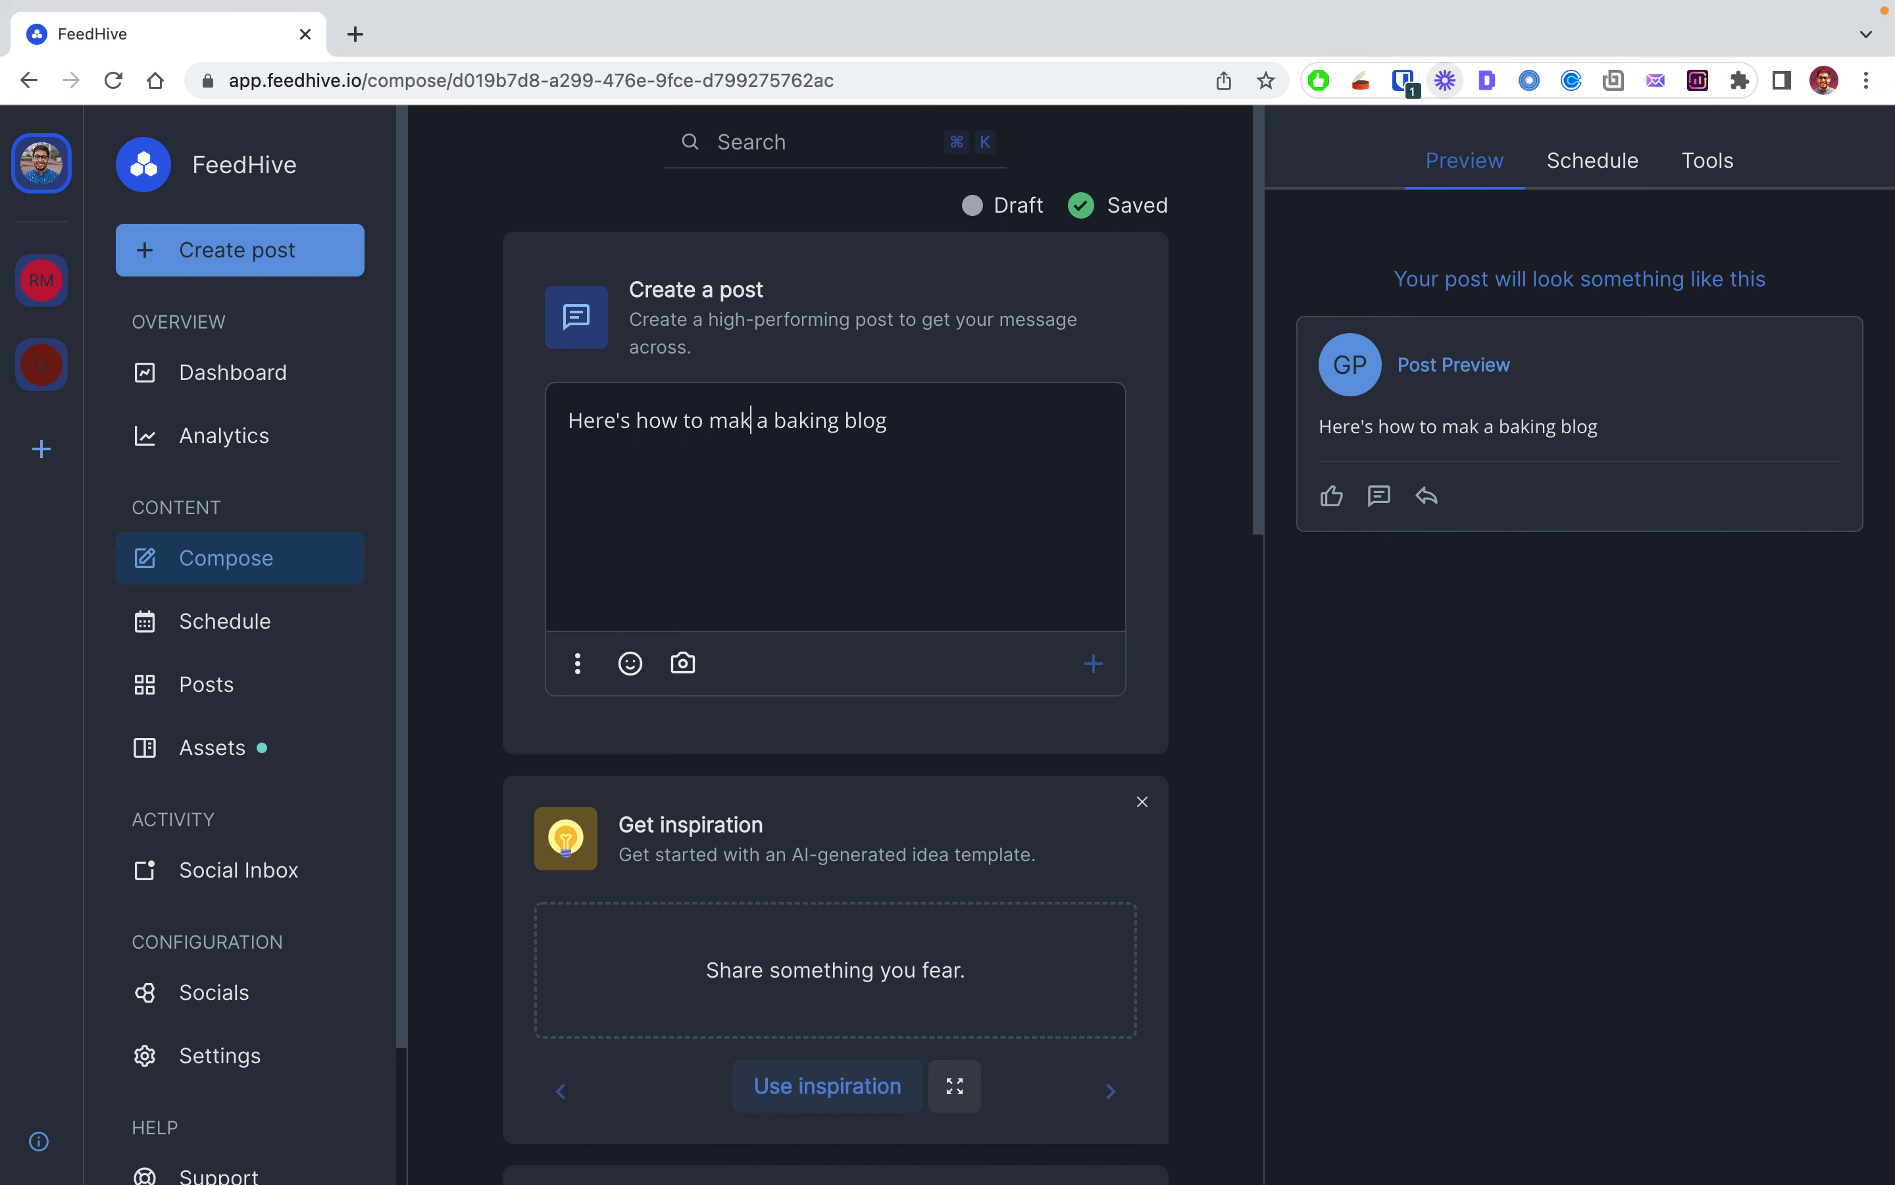
pyautogui.write(' a baking blog succe')
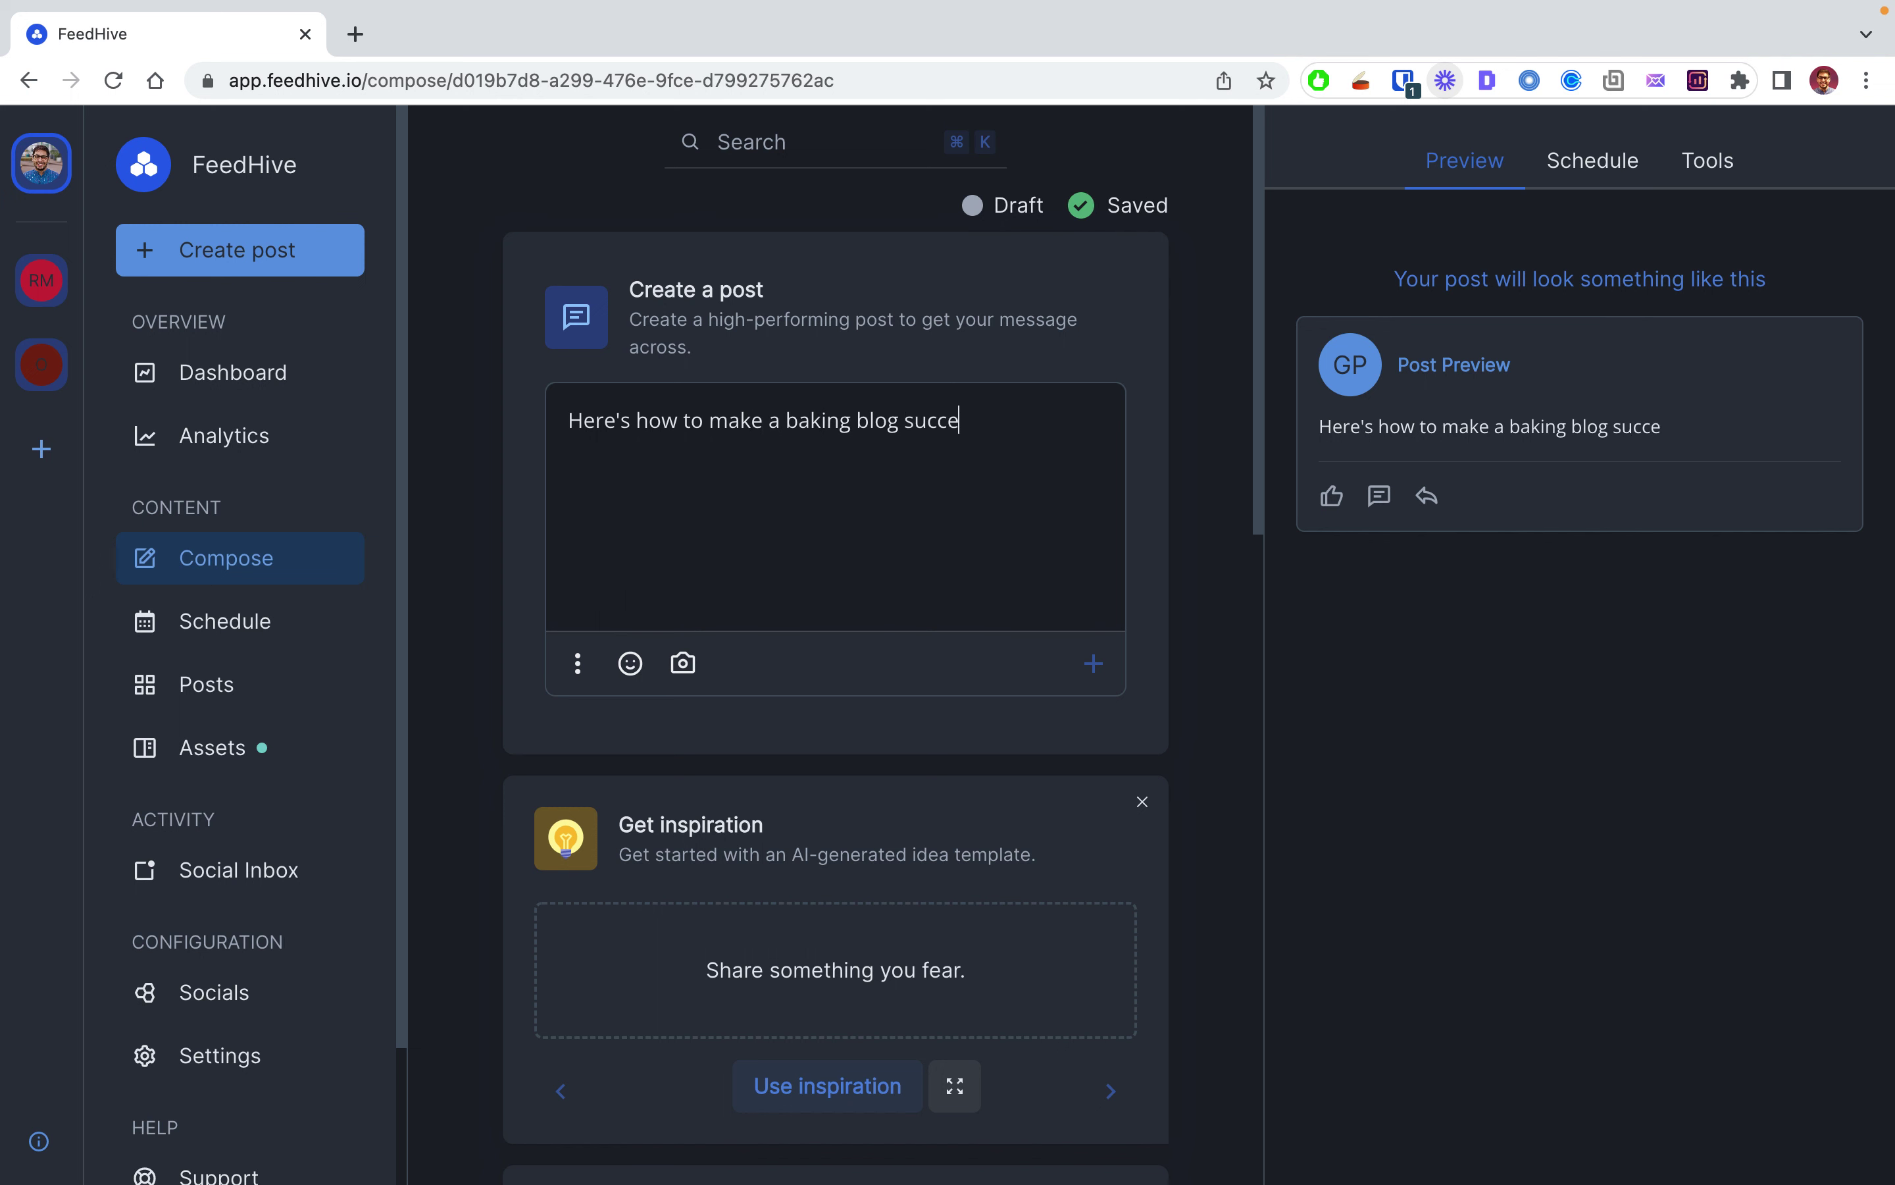
pyautogui.write('ssful:')
pyautogui.press('Return')
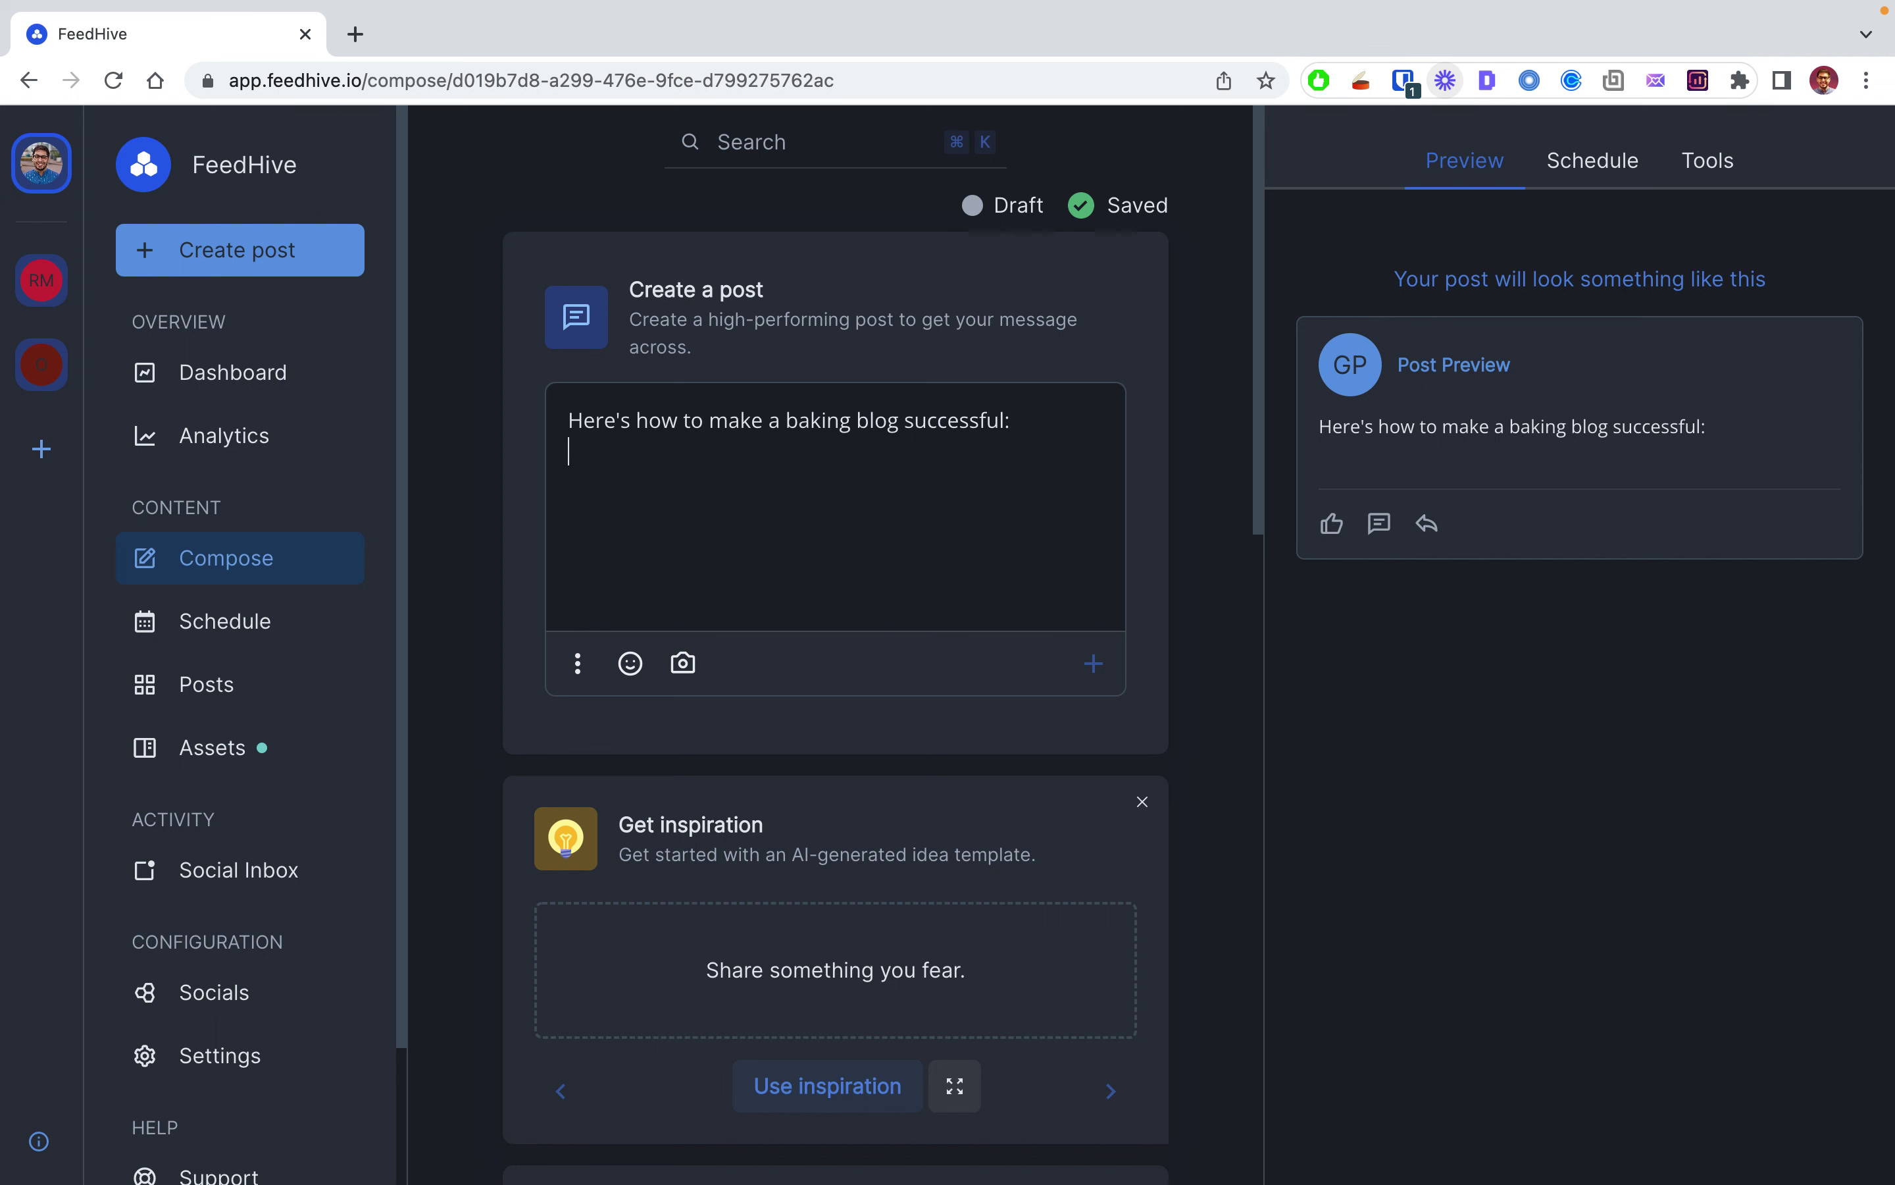
# Step: Add the numbered lines "1. Write content", "2. Get traffic" and "3. Monetize that traffic" to the post
pyautogui.write('1.')
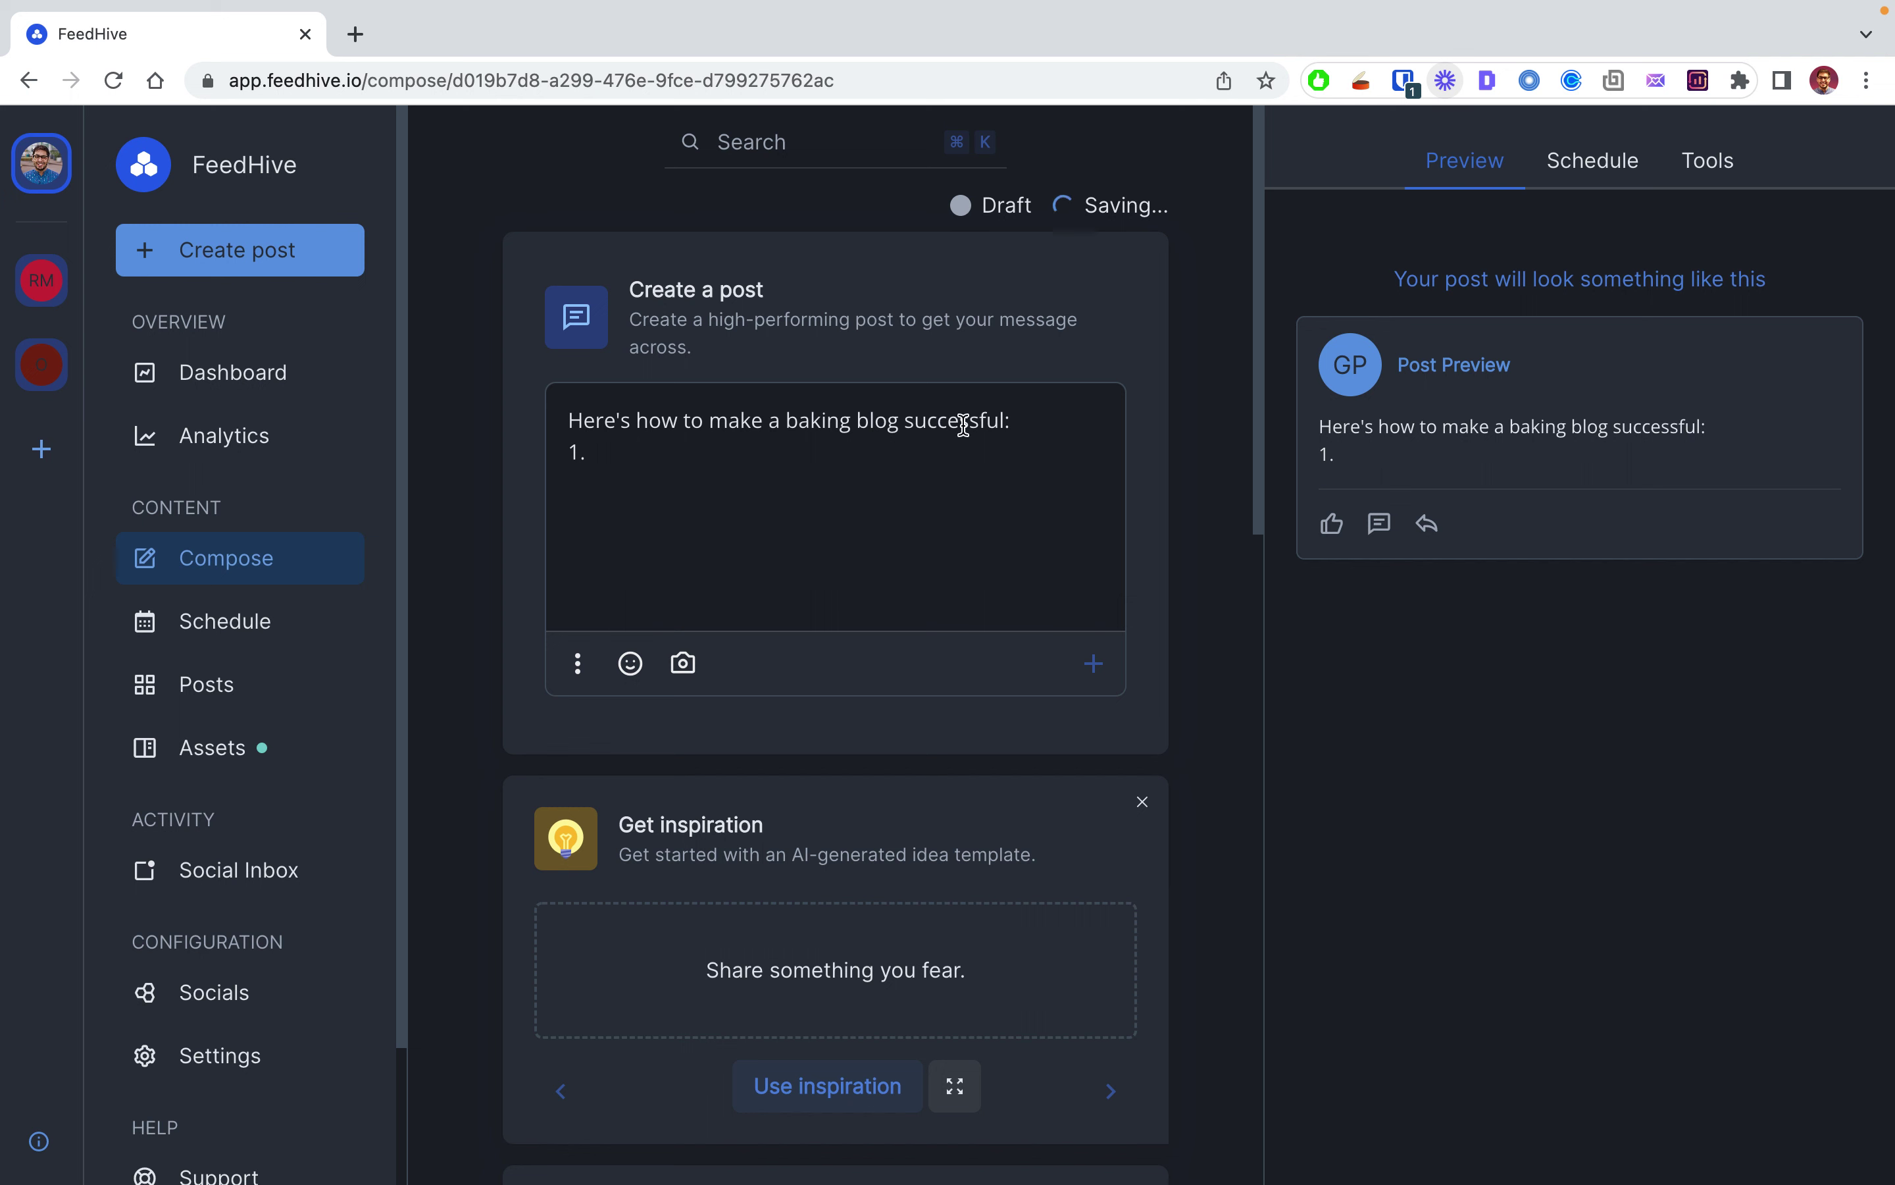
pyautogui.write(' Write content')
pyautogui.press('Return')
pyautogui.write('2. Get ')
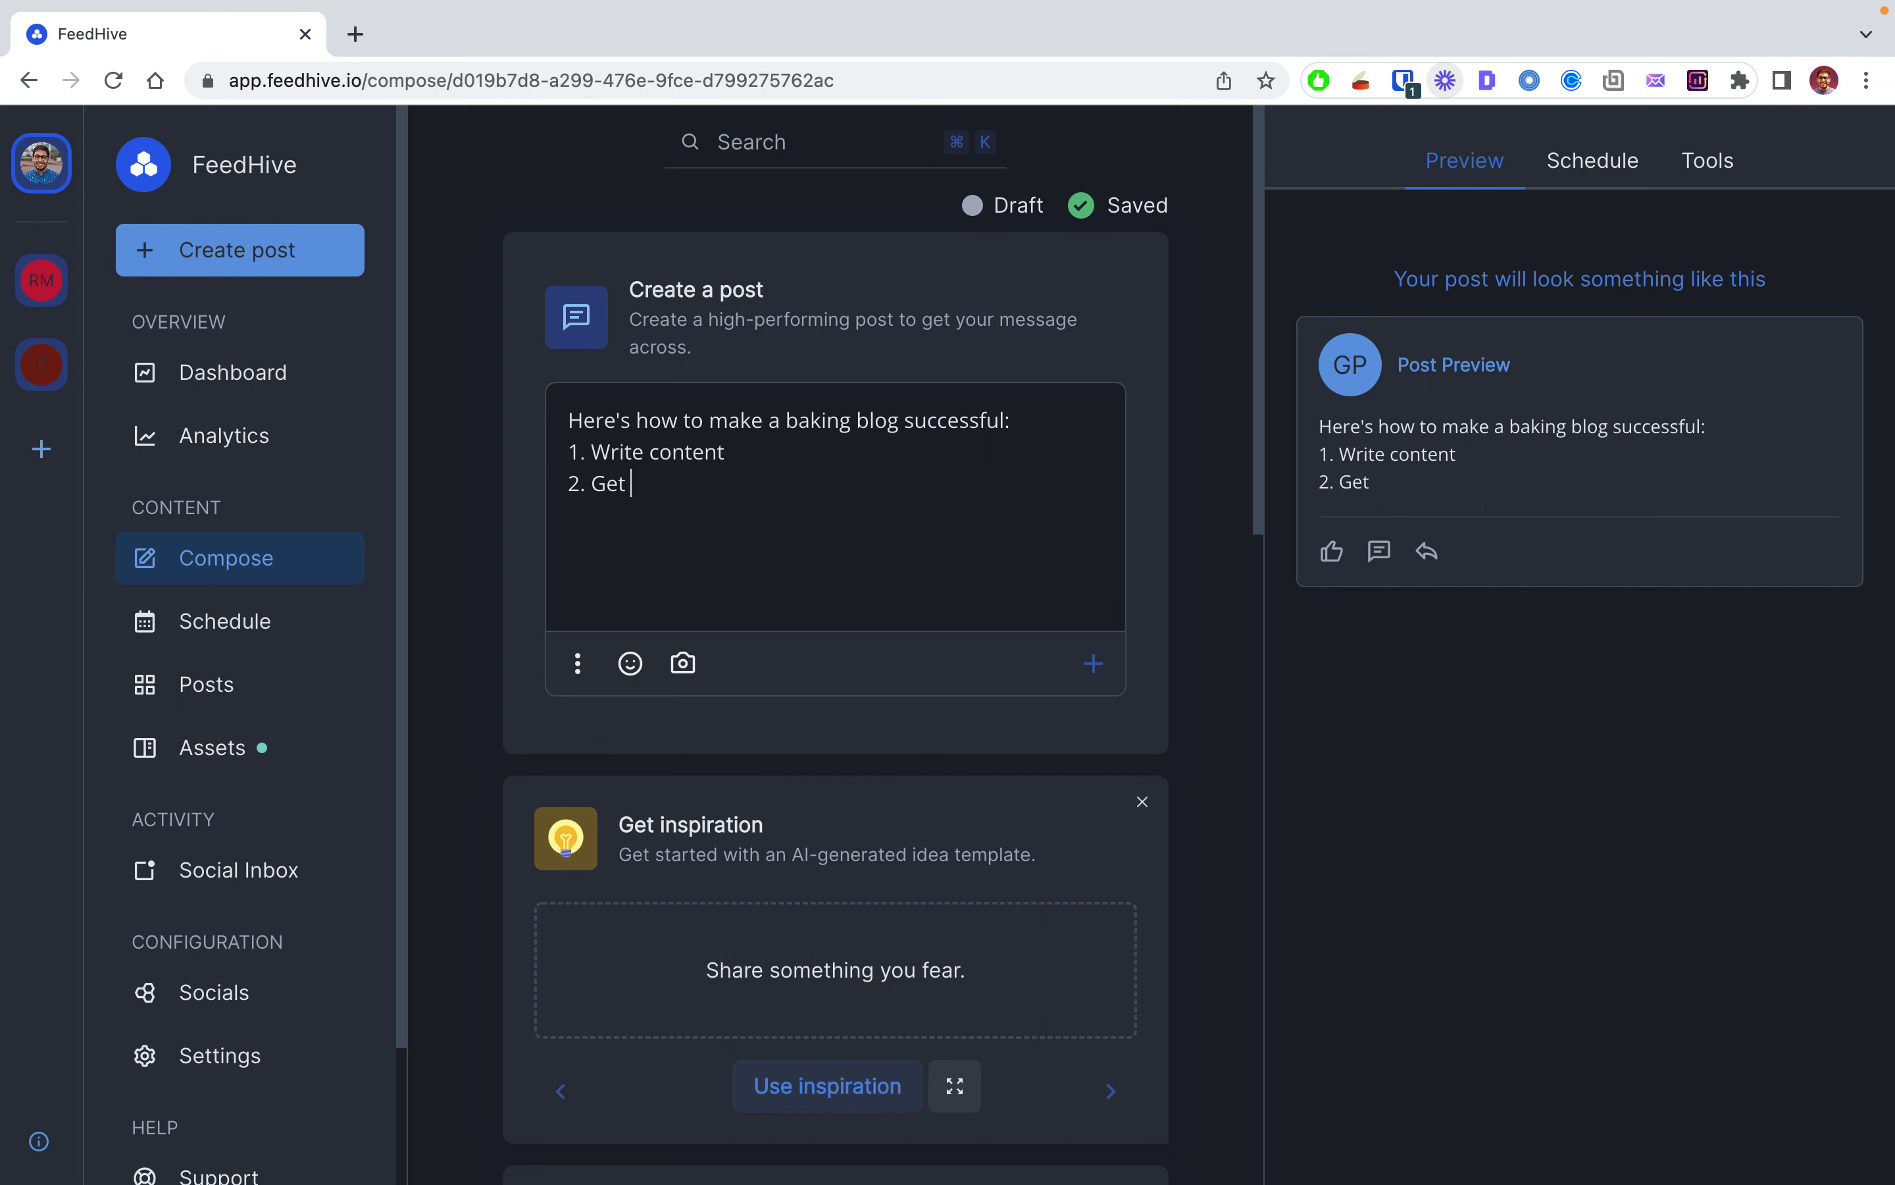
pyautogui.write('traffic')
pyautogui.press('Return')
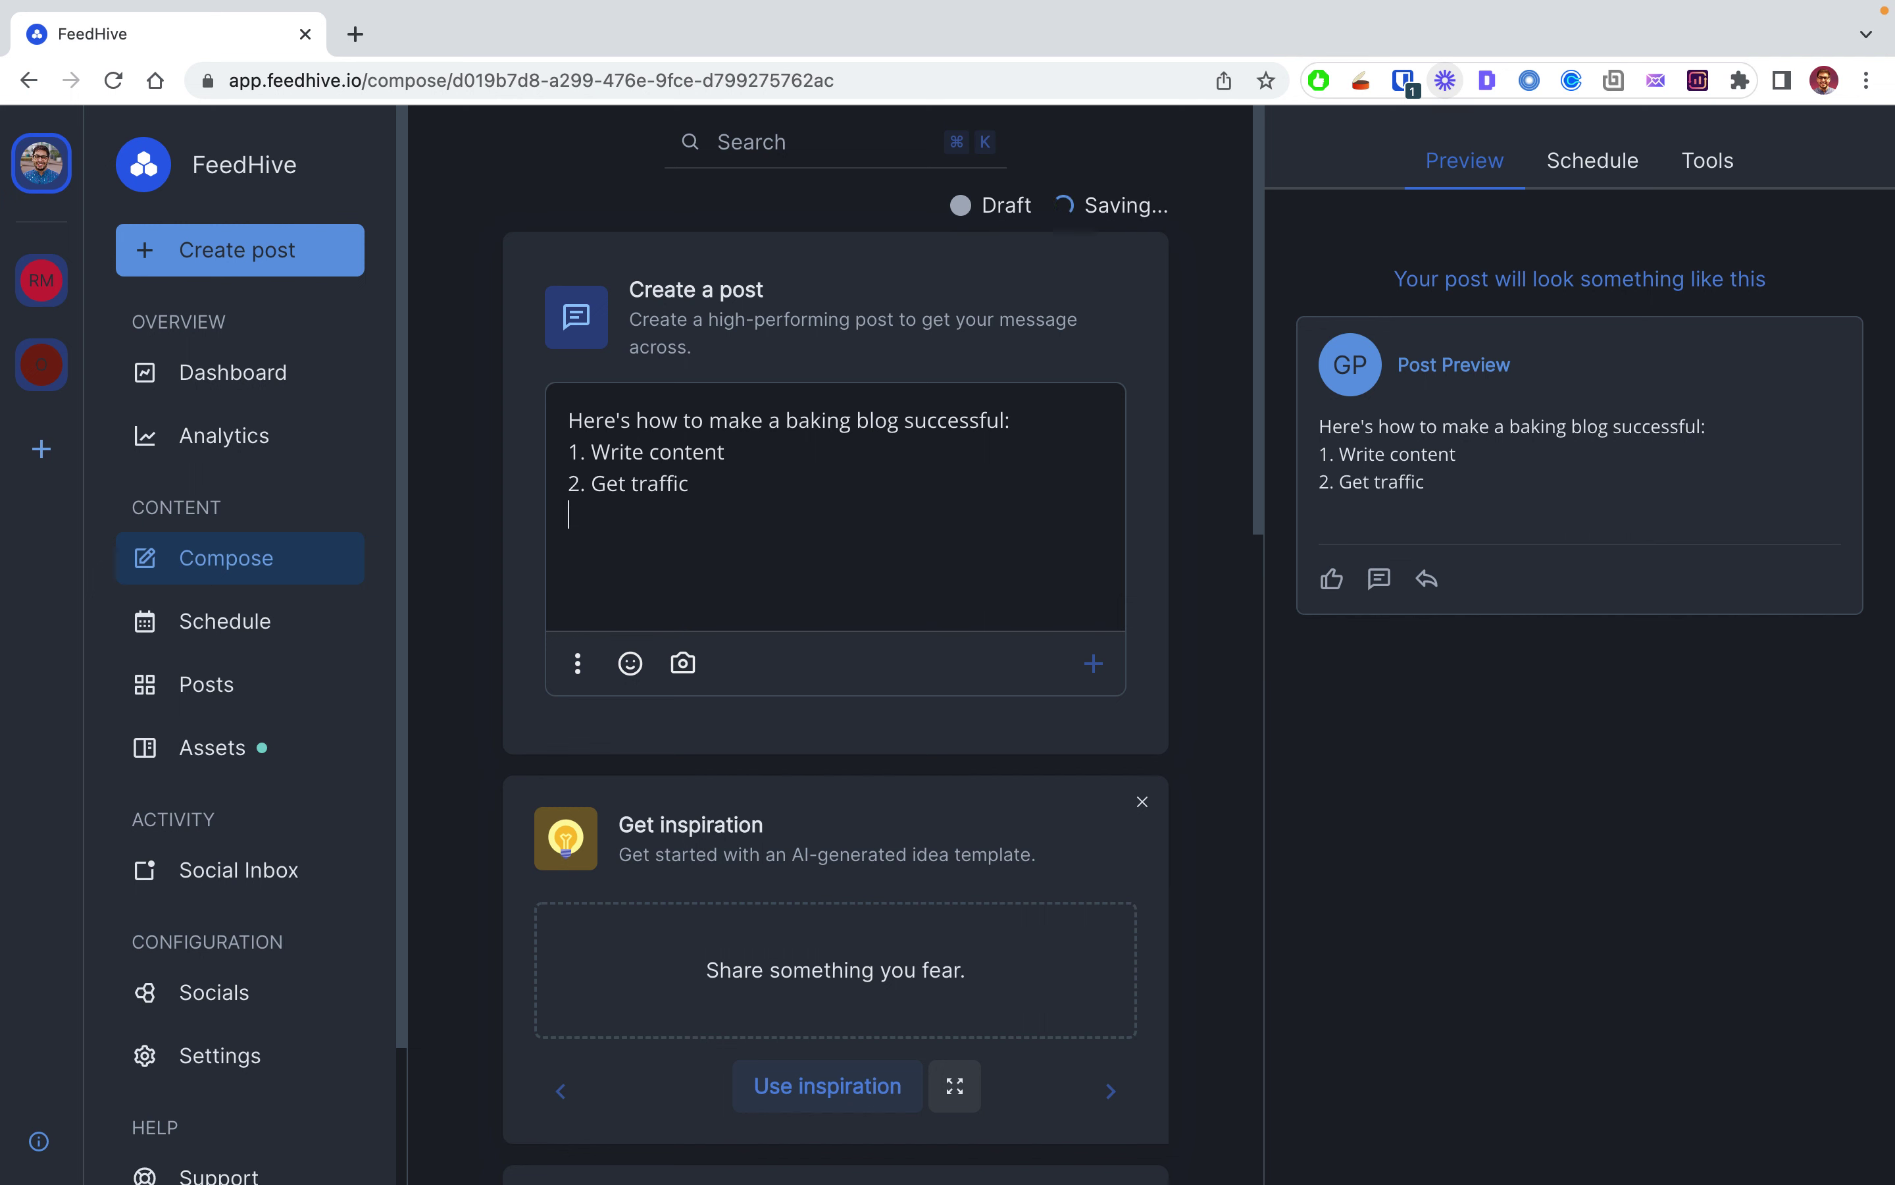
pyautogui.write('3. Moneut')
pyautogui.press('BackSpace')
pyautogui.press('BackSpace')
pyautogui.write('tize')
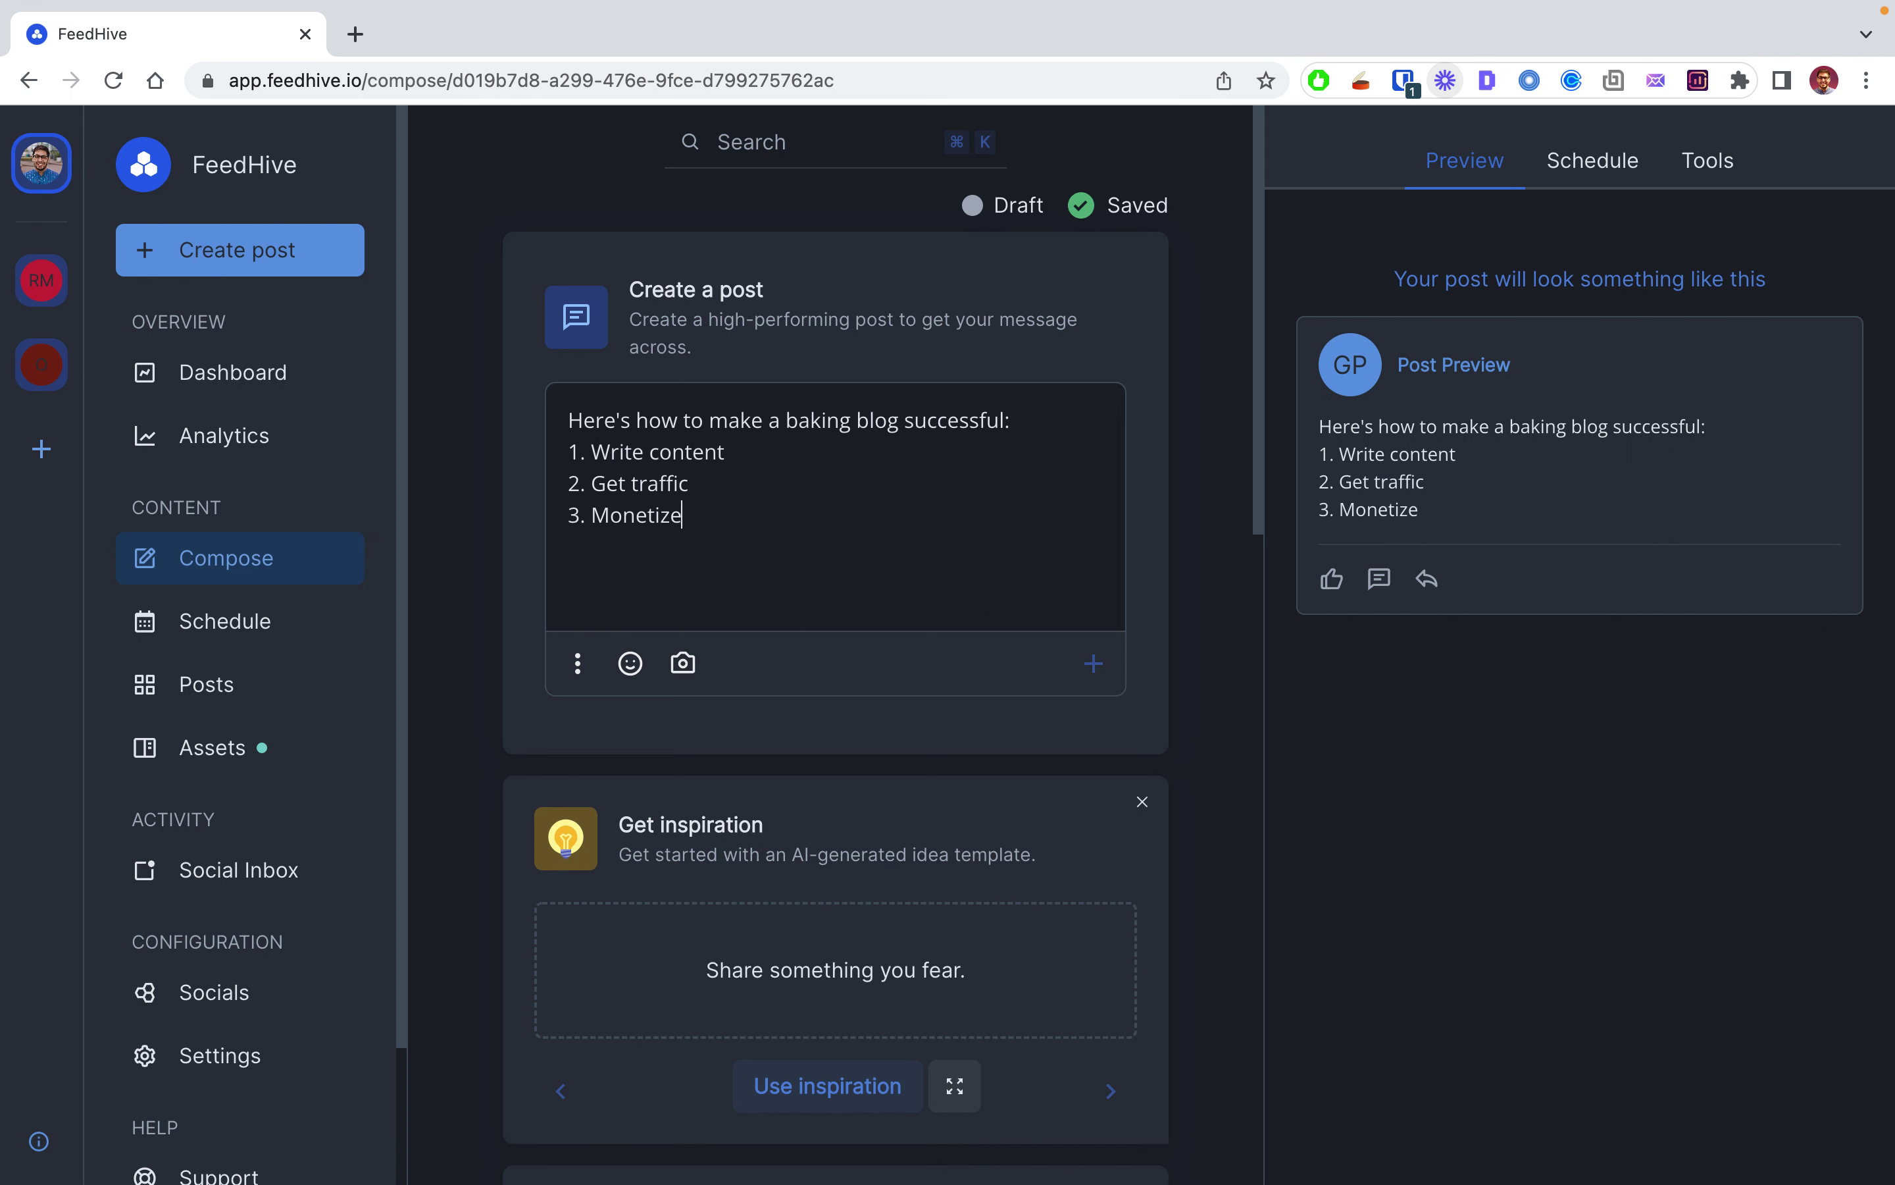
pyautogui.write(' that traffic')
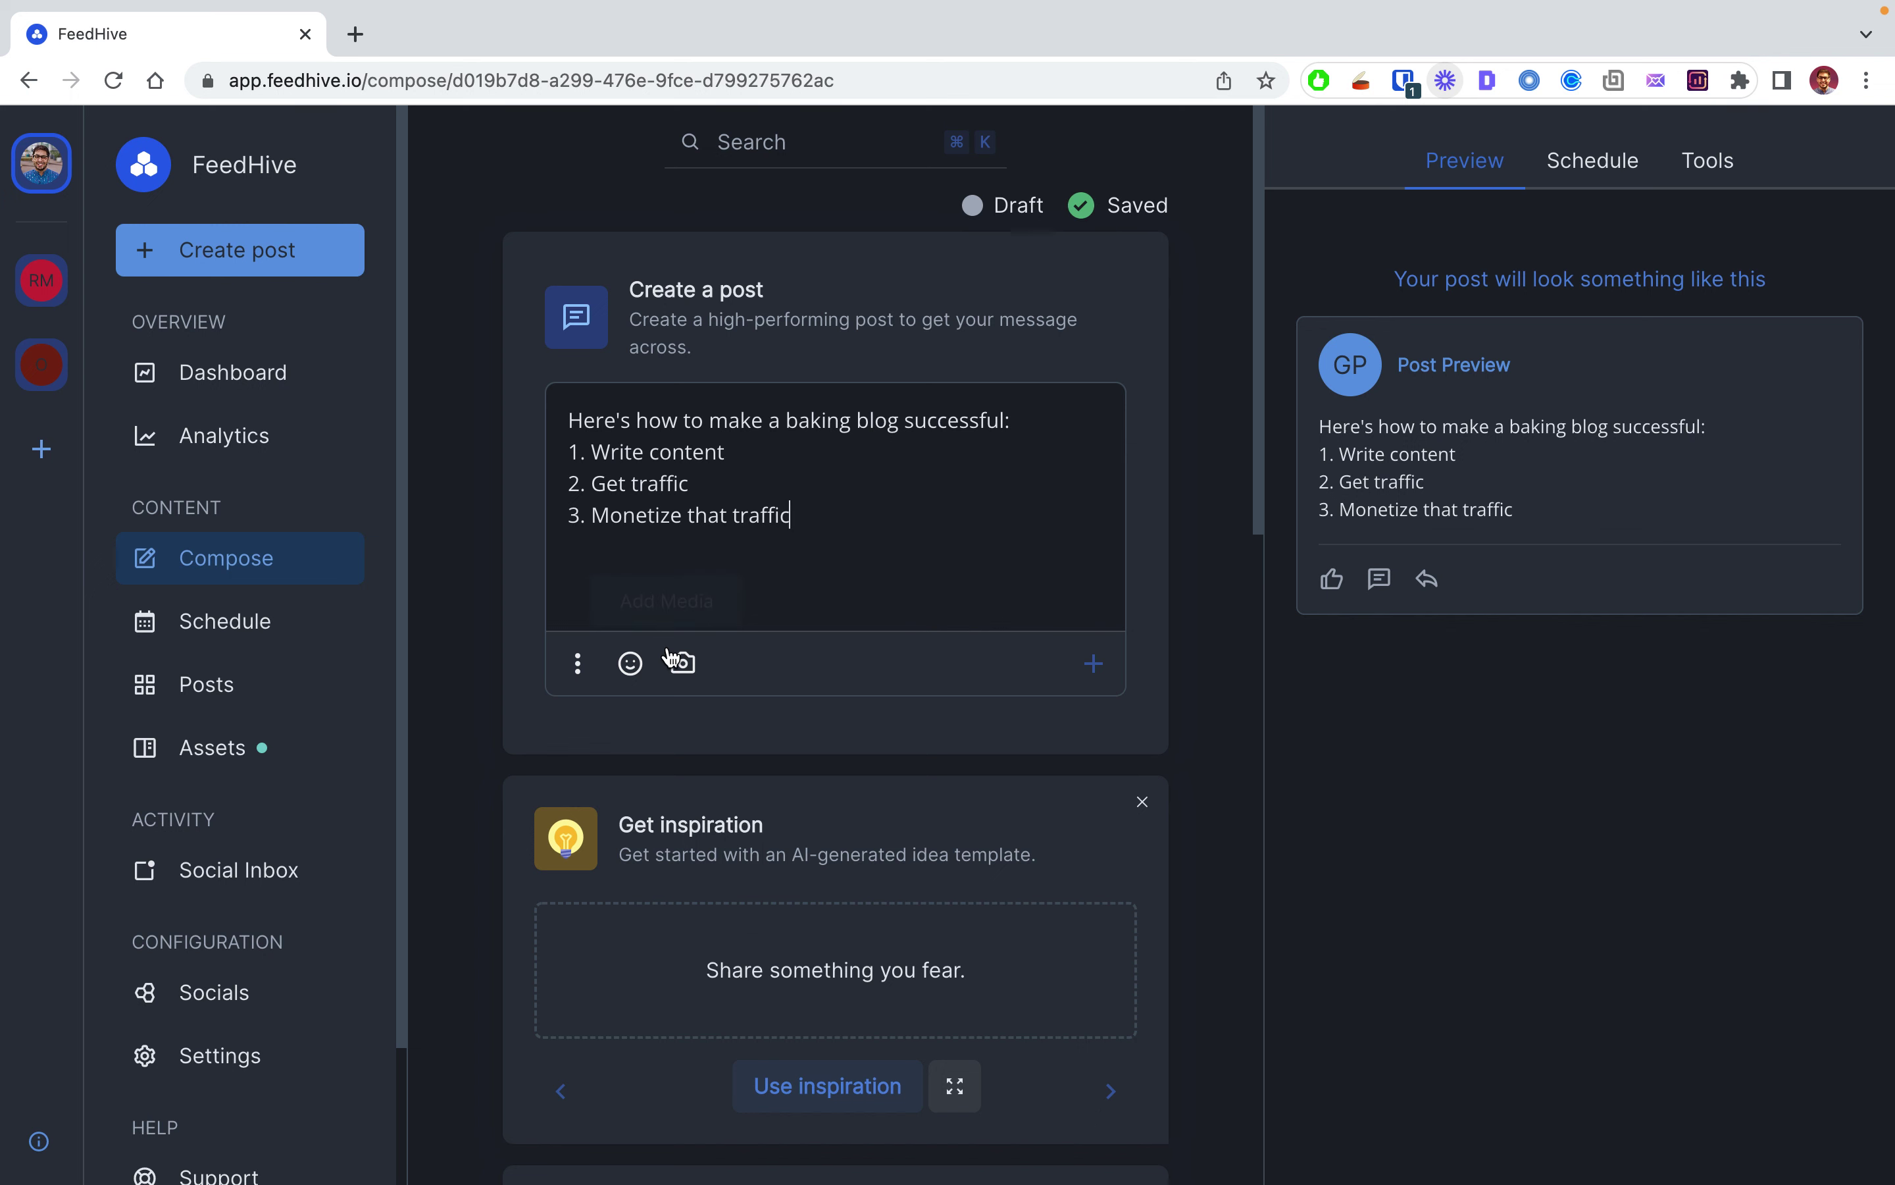
pyautogui.click(578, 672)
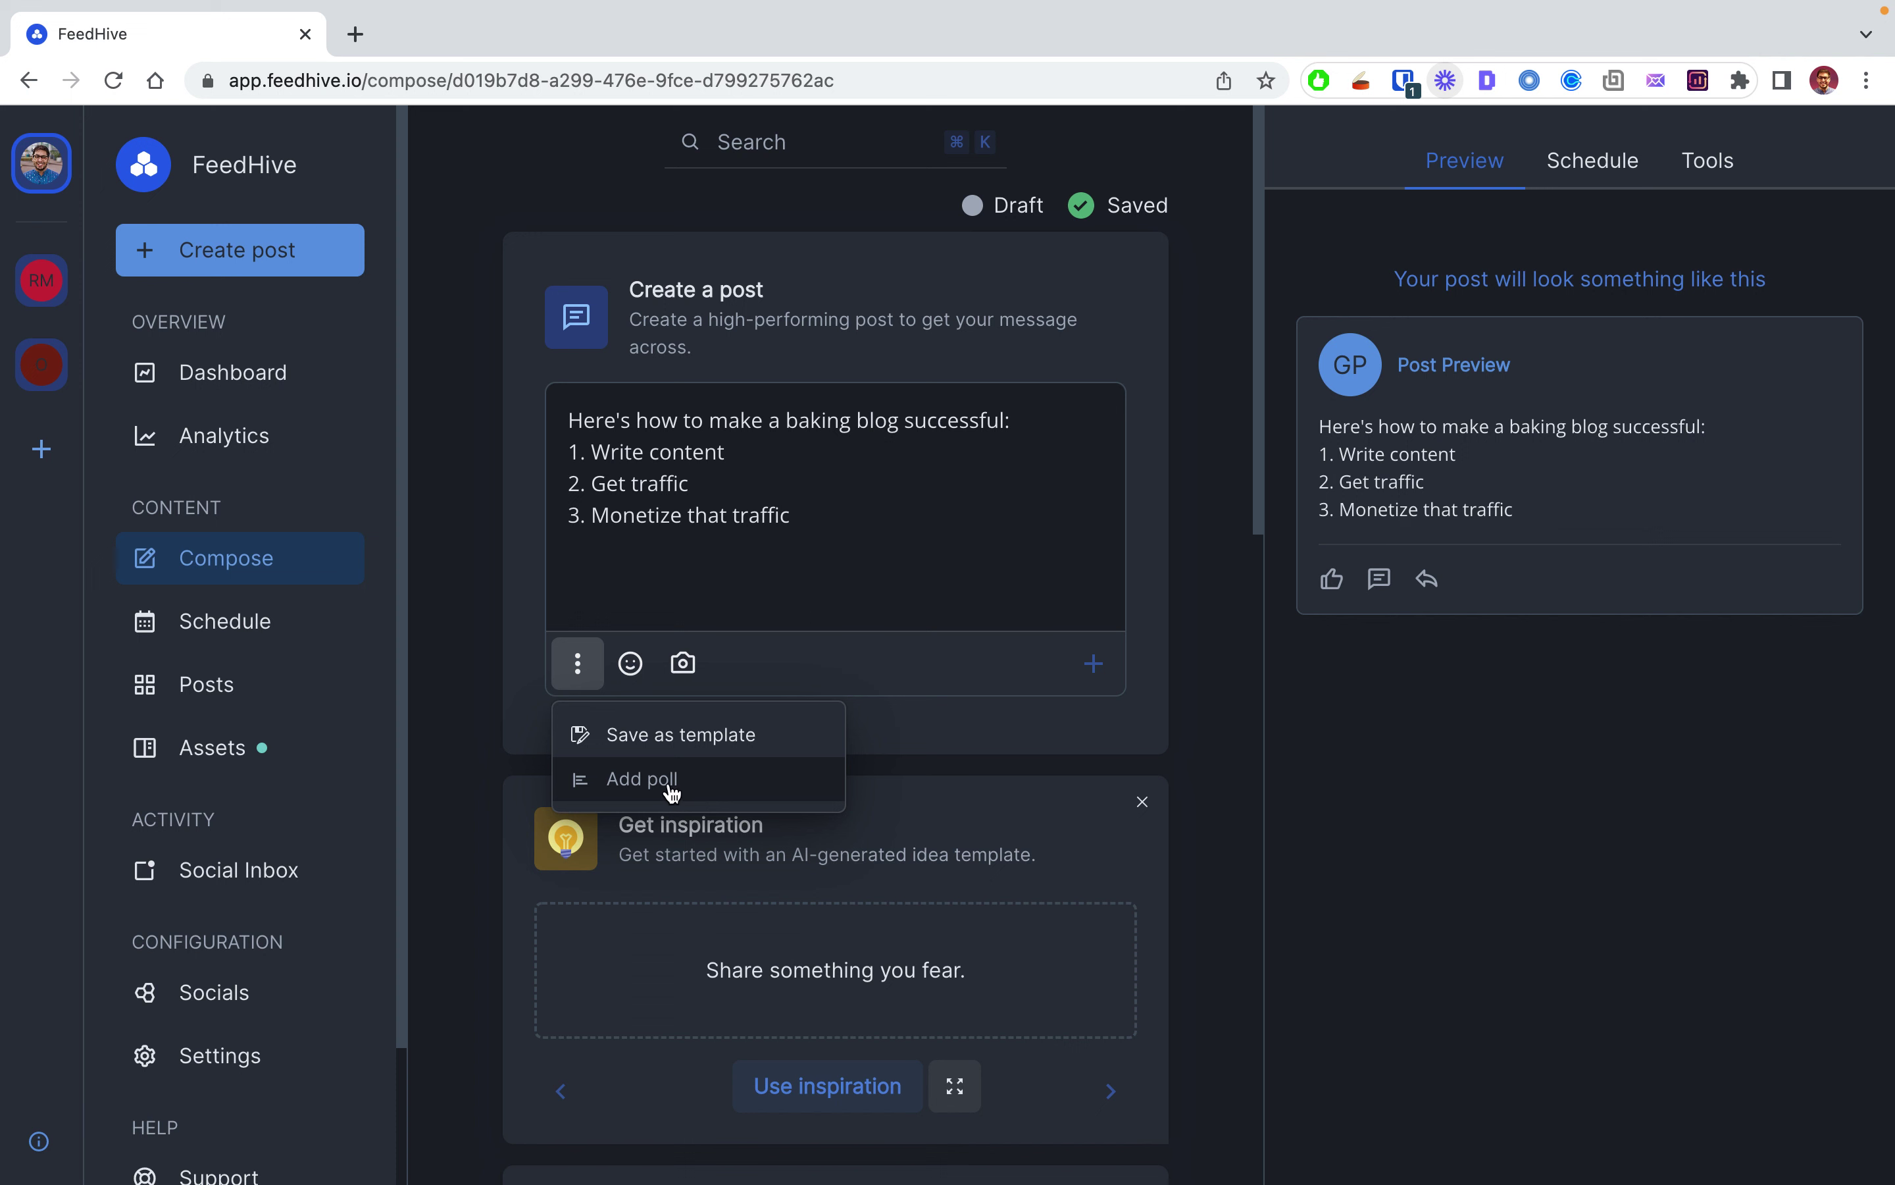
pyautogui.click(937, 665)
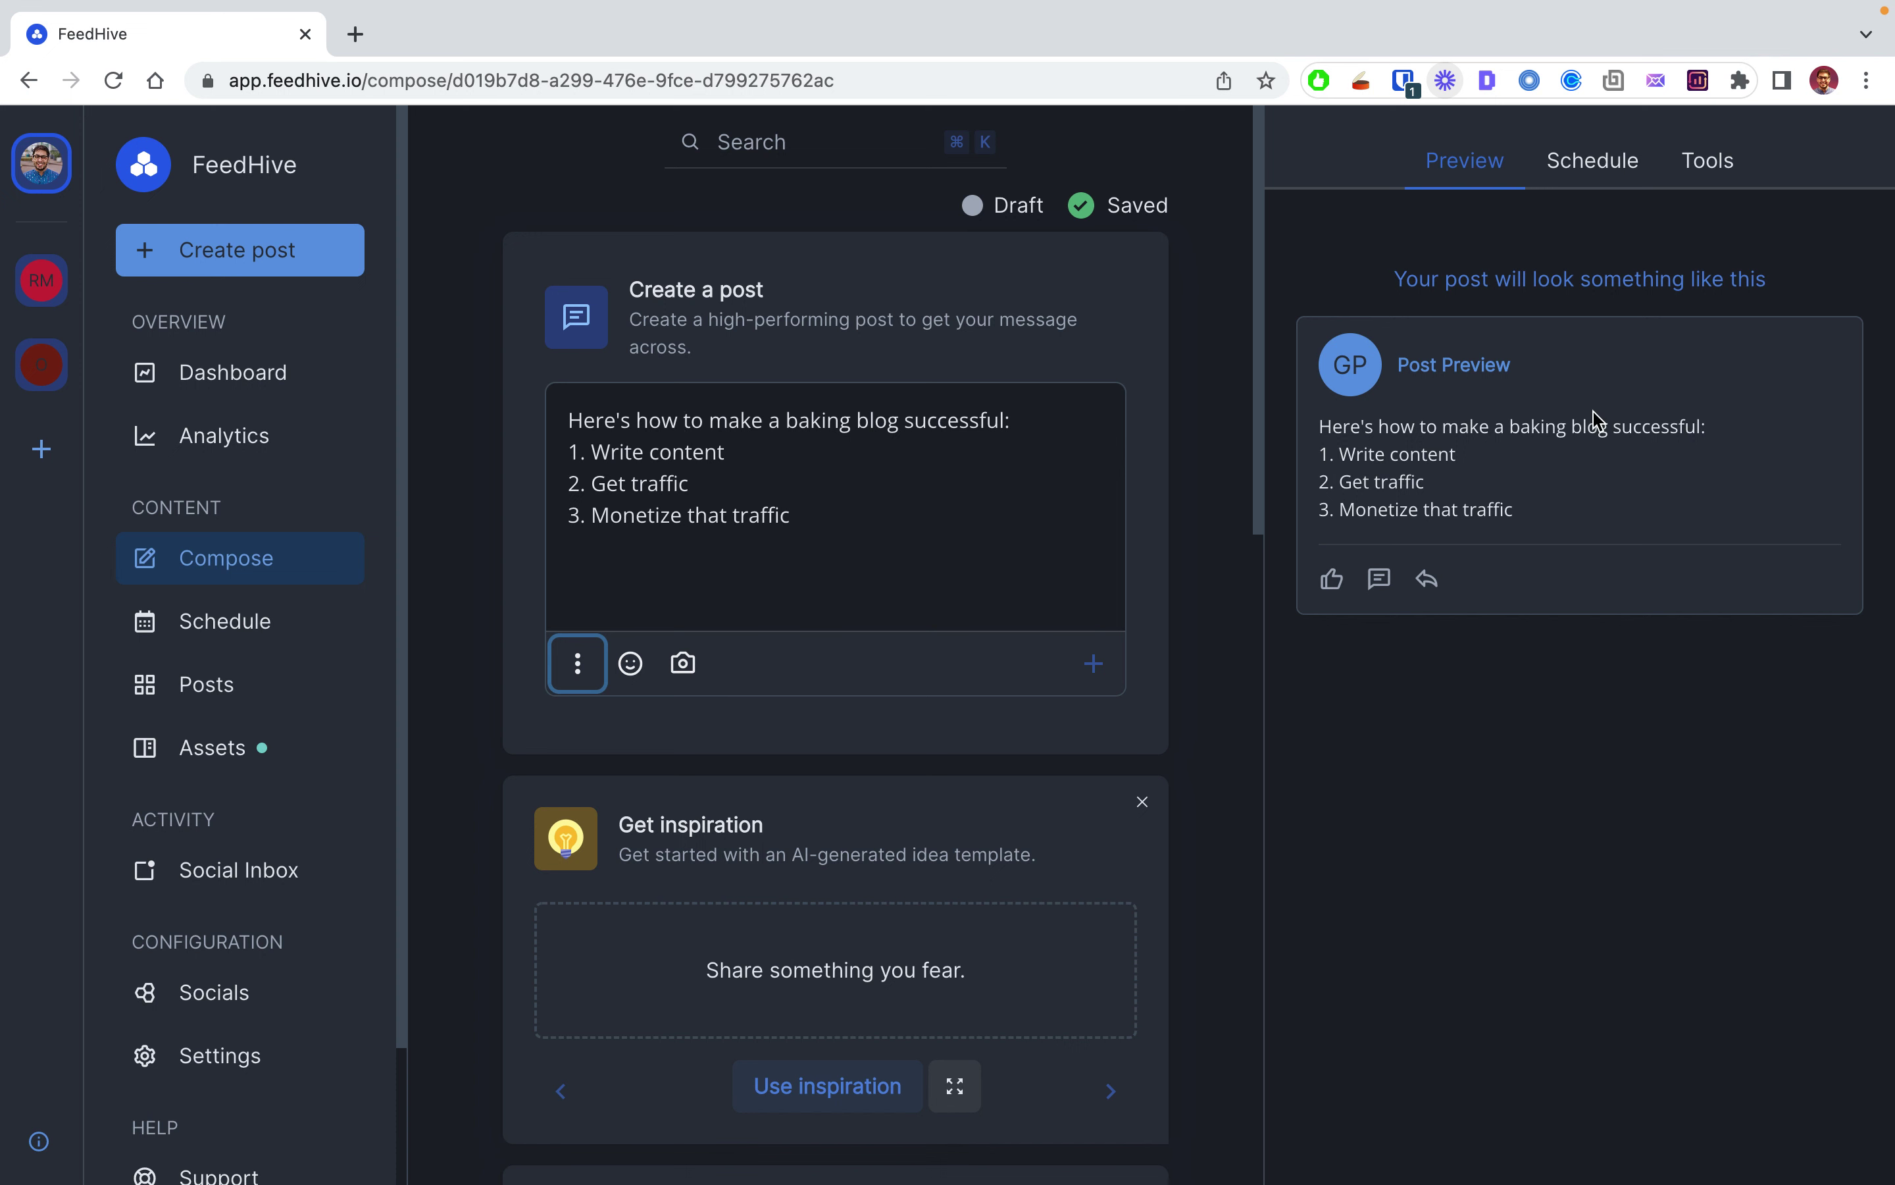
# Step: Select the personal LinkedIn and Twitter accounts for publishing the post and preview it for both networks
pyautogui.click(1594, 168)
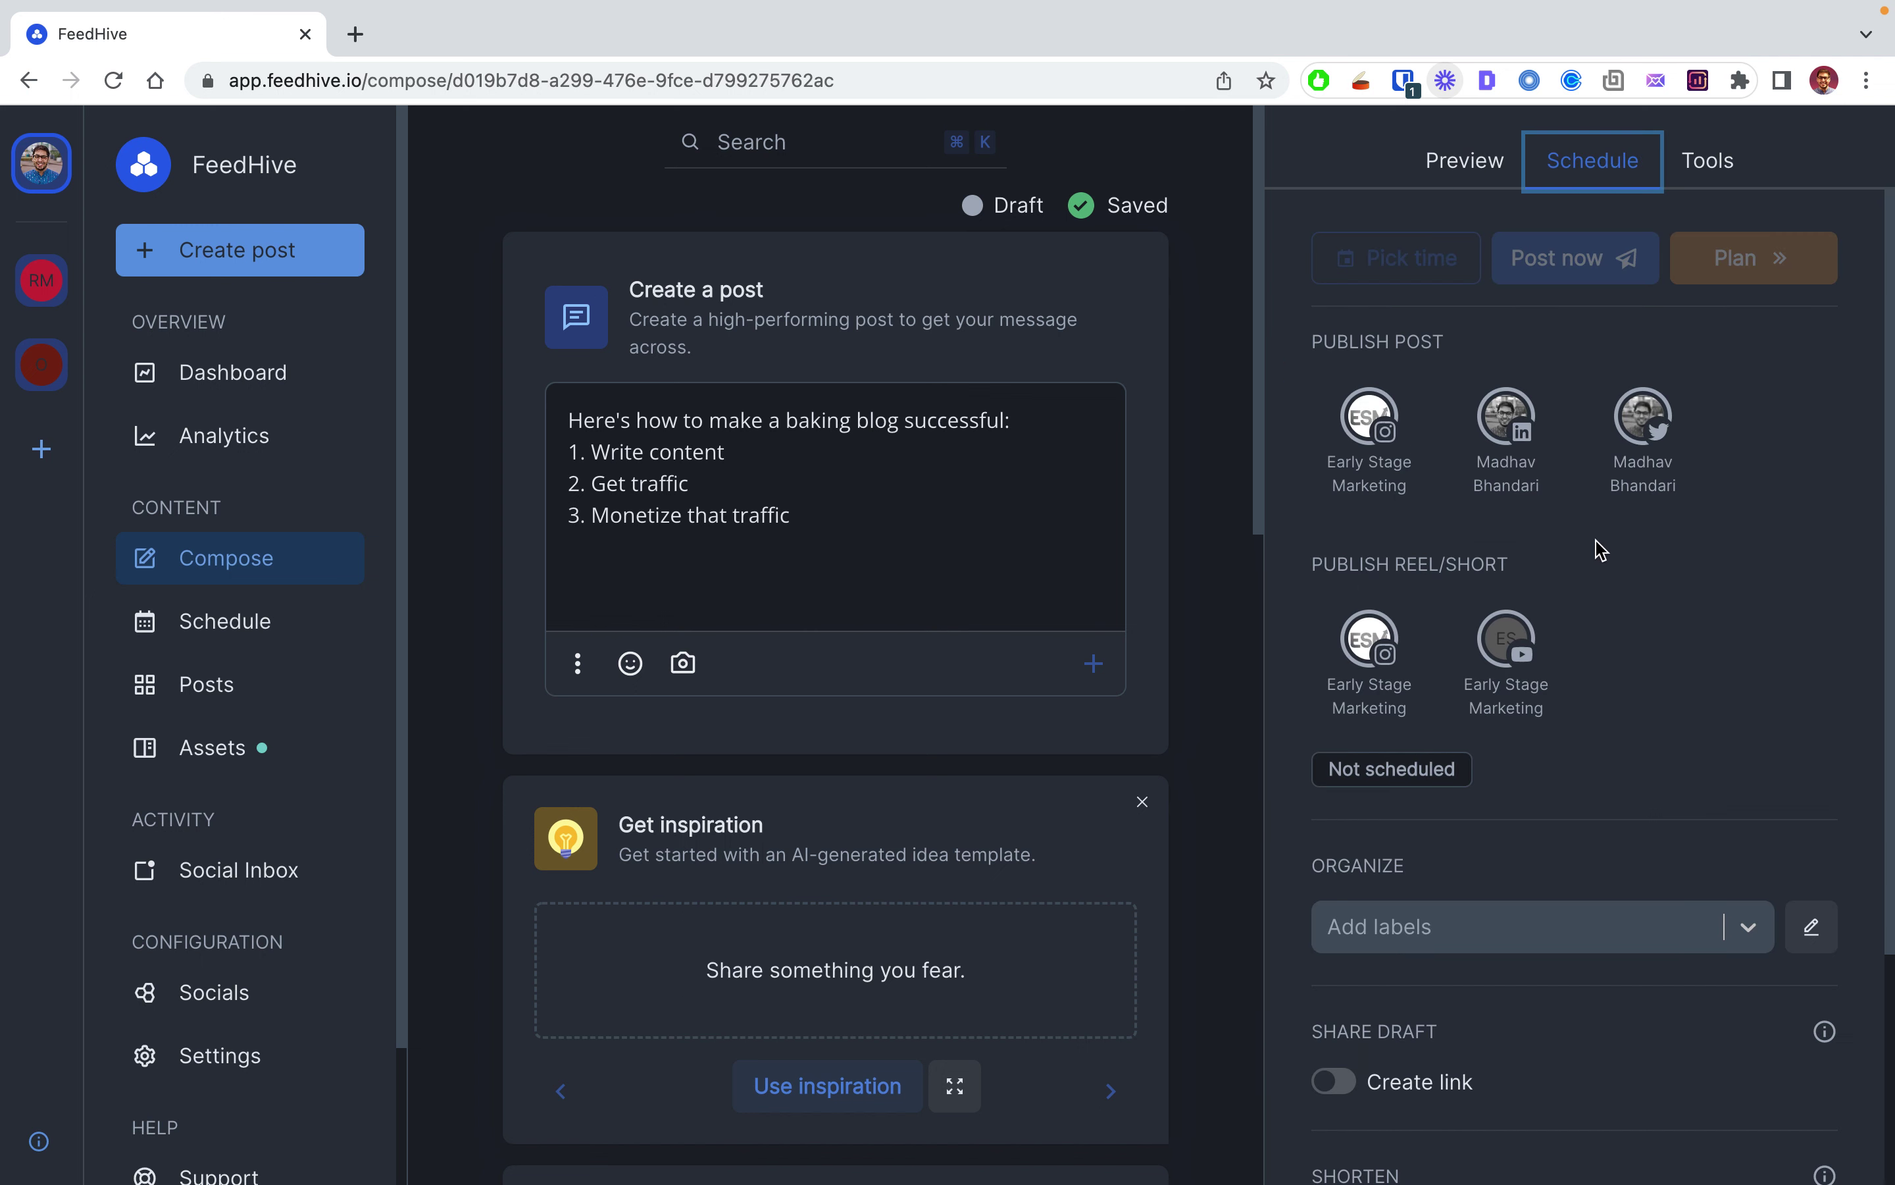
pyautogui.click(1508, 429)
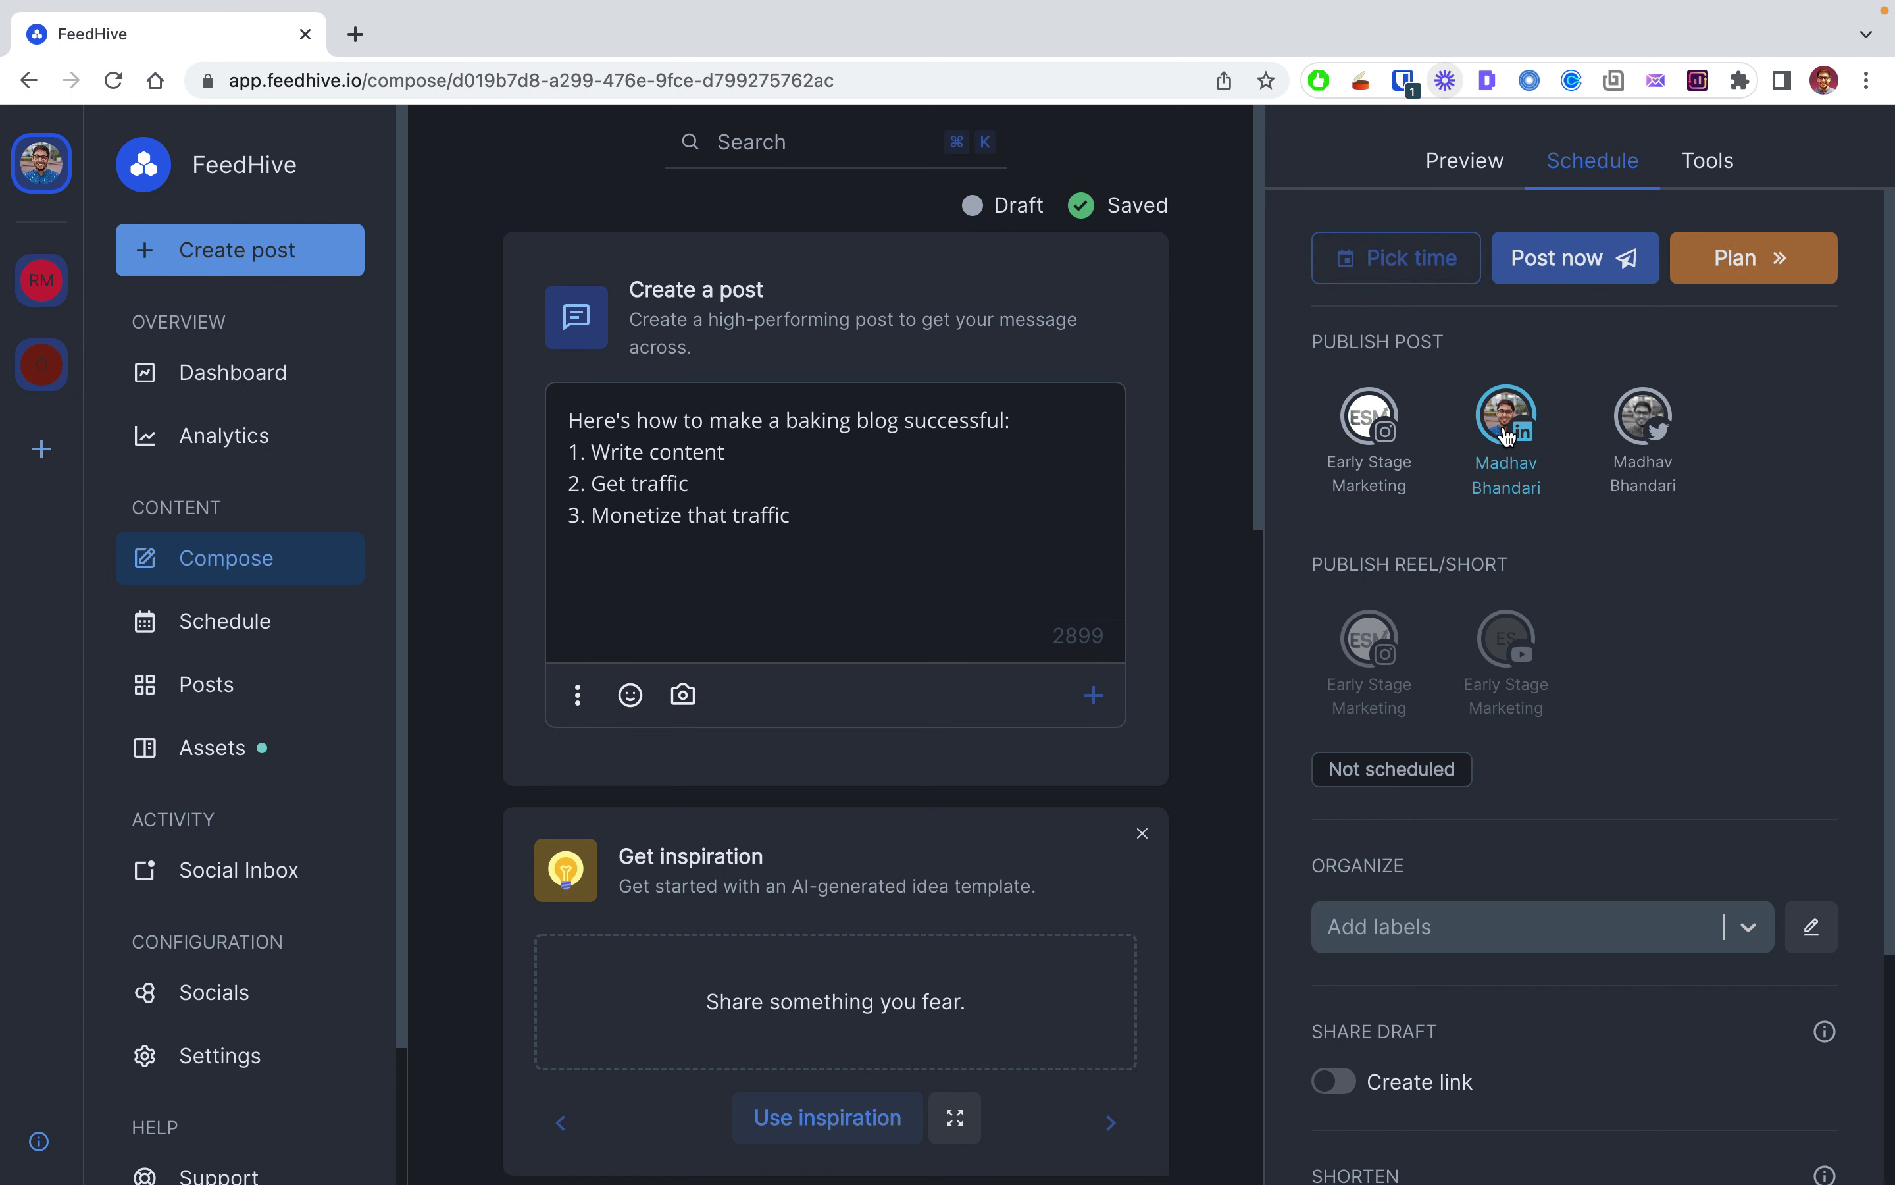
pyautogui.click(1463, 177)
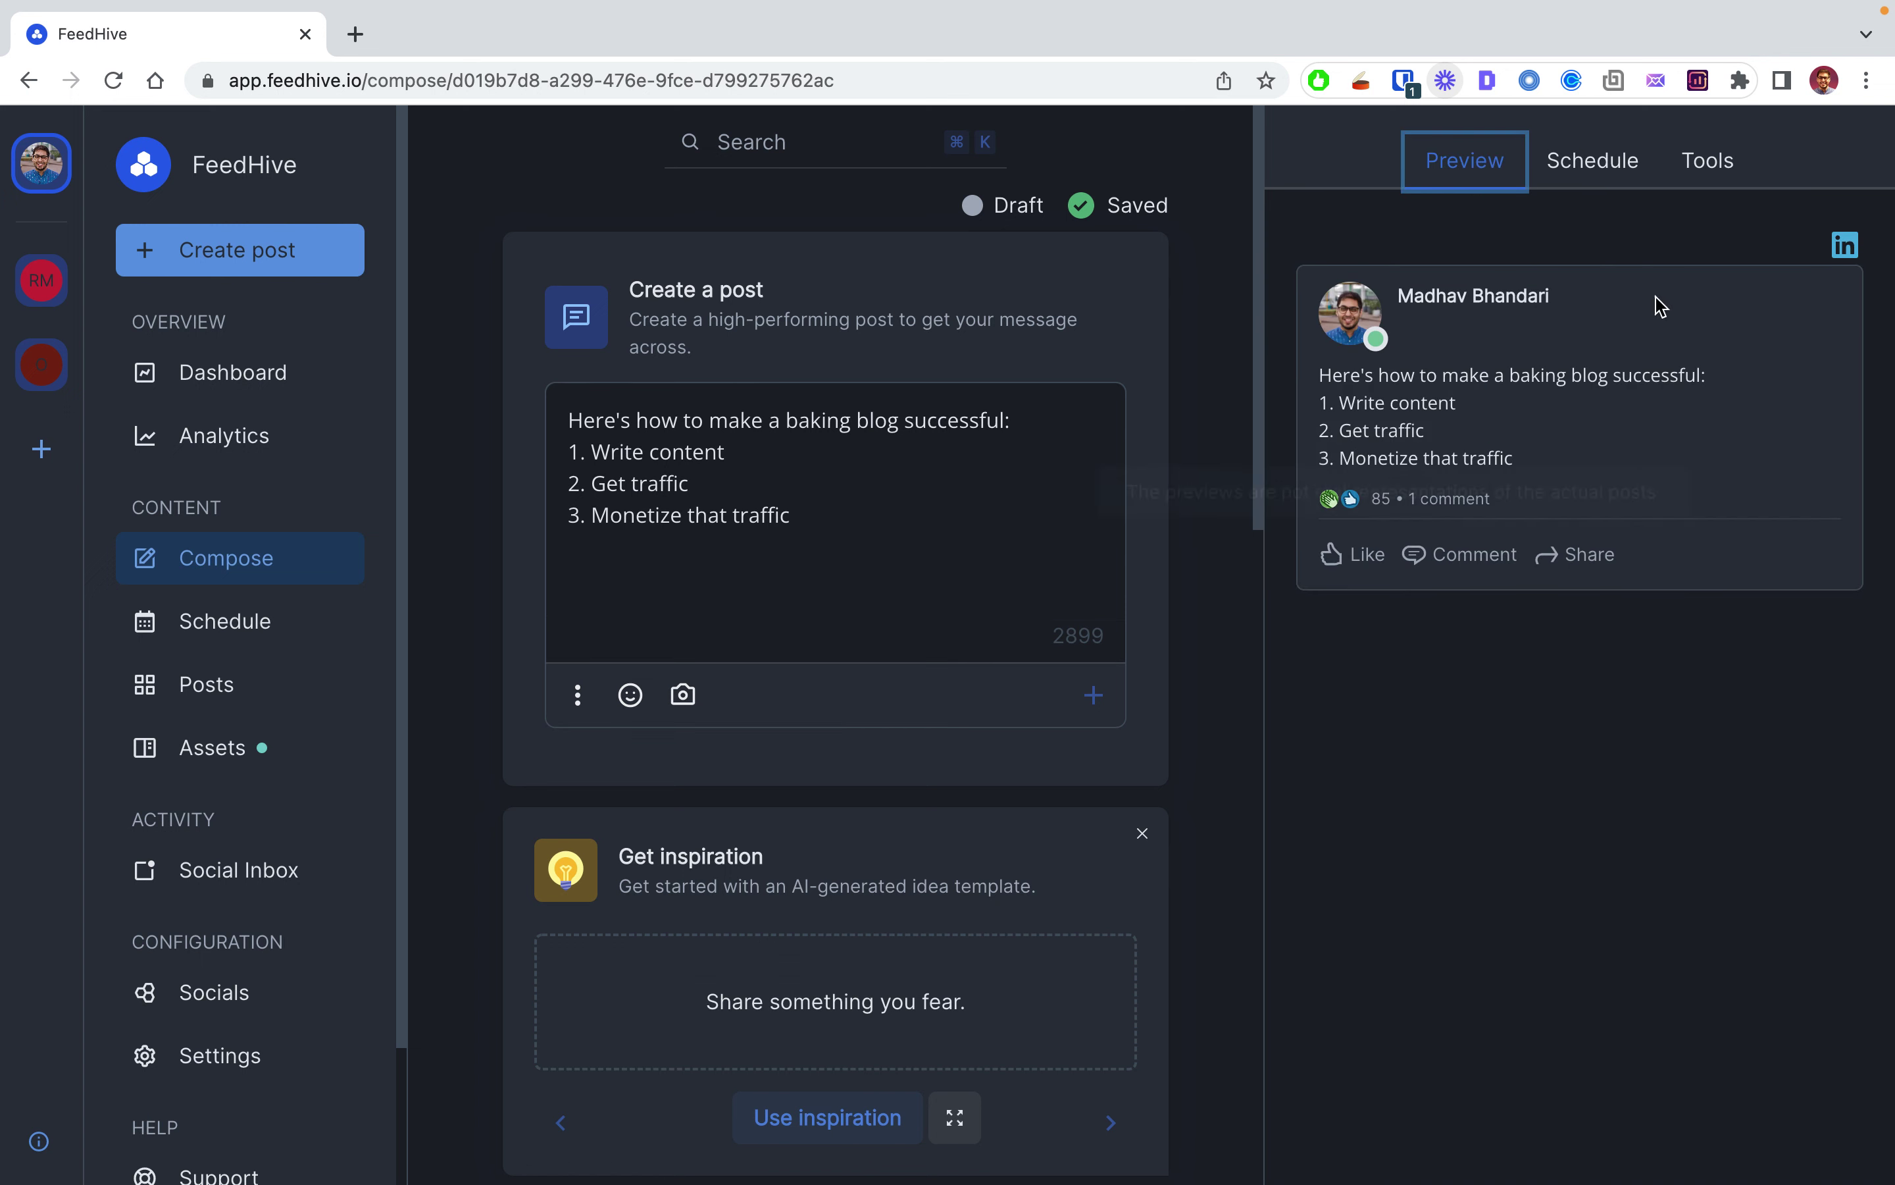
pyautogui.click(1586, 185)
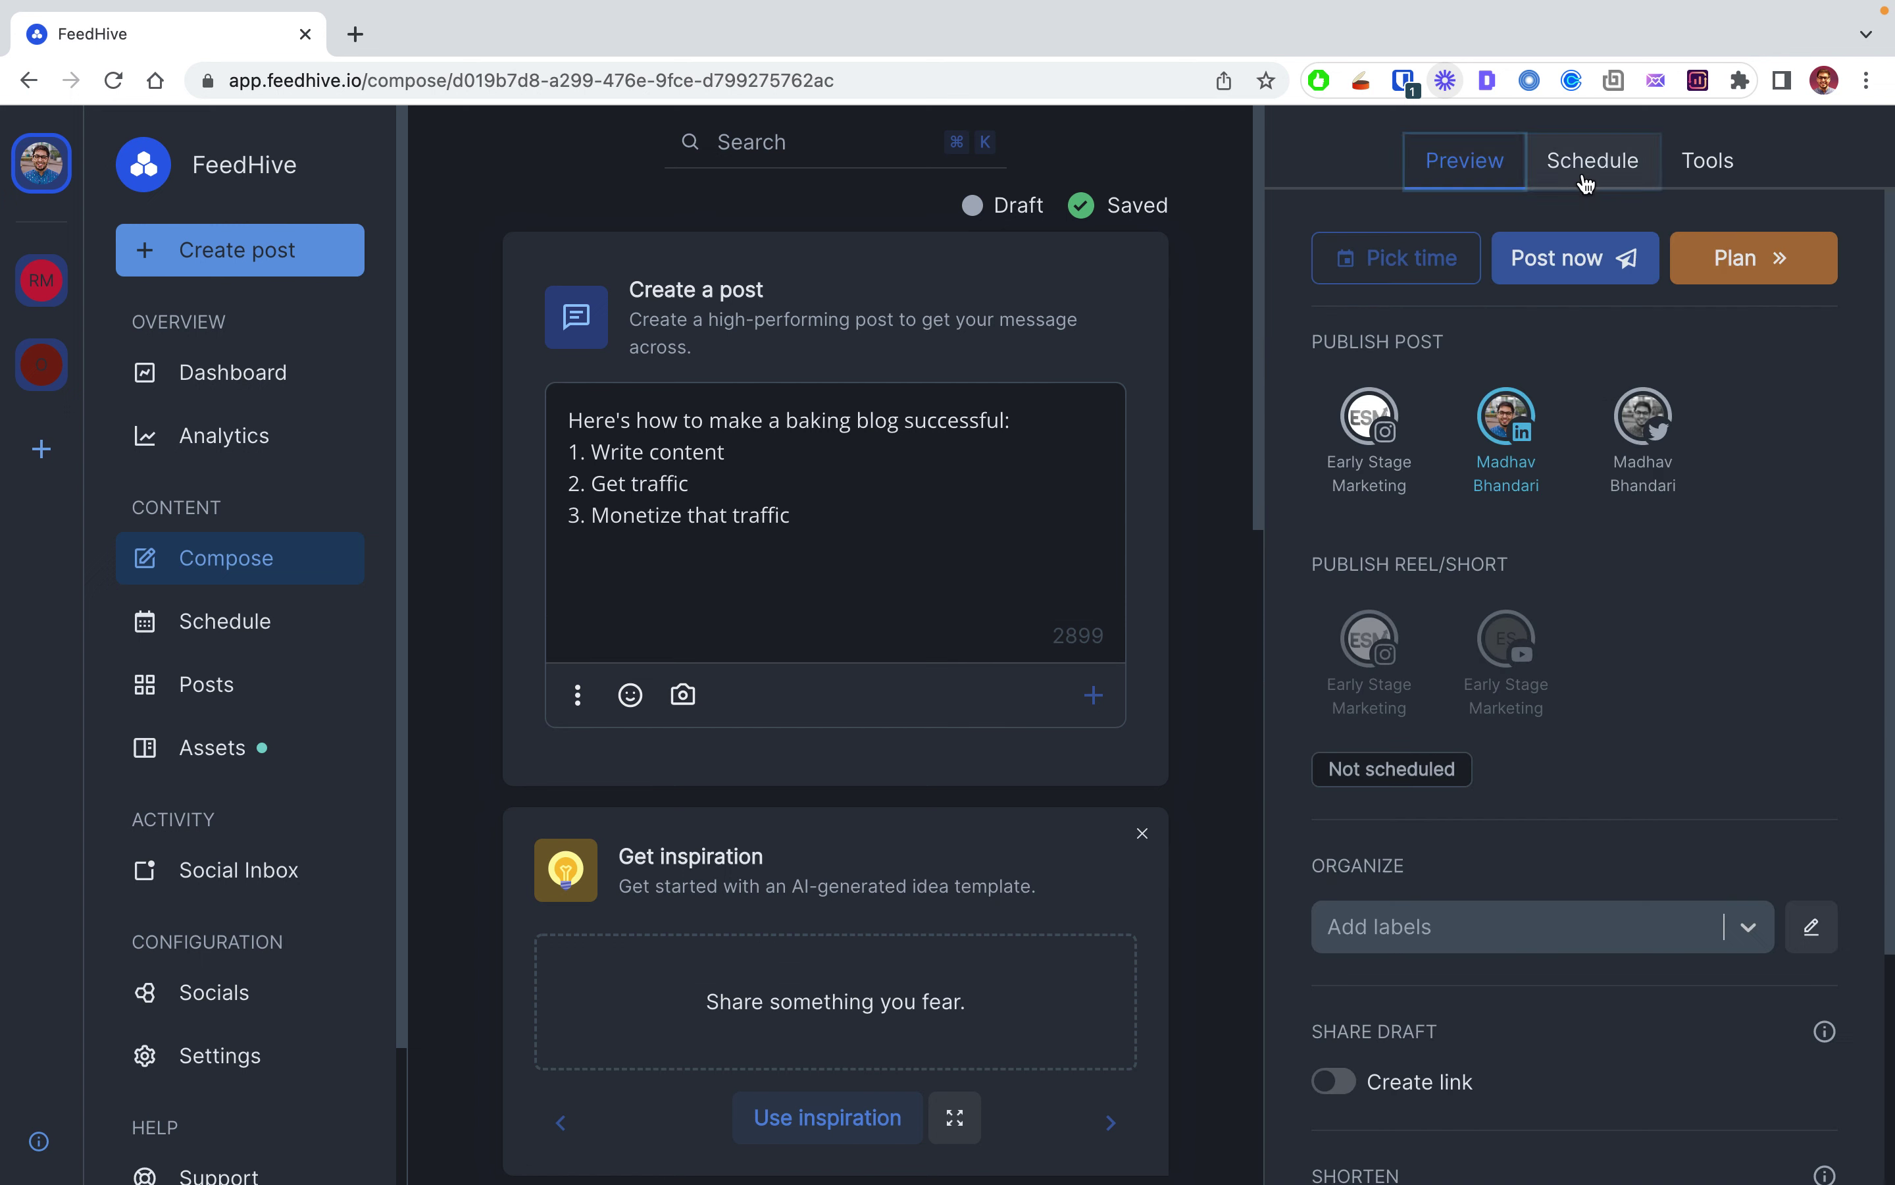
pyautogui.click(1644, 423)
pyautogui.click(1483, 176)
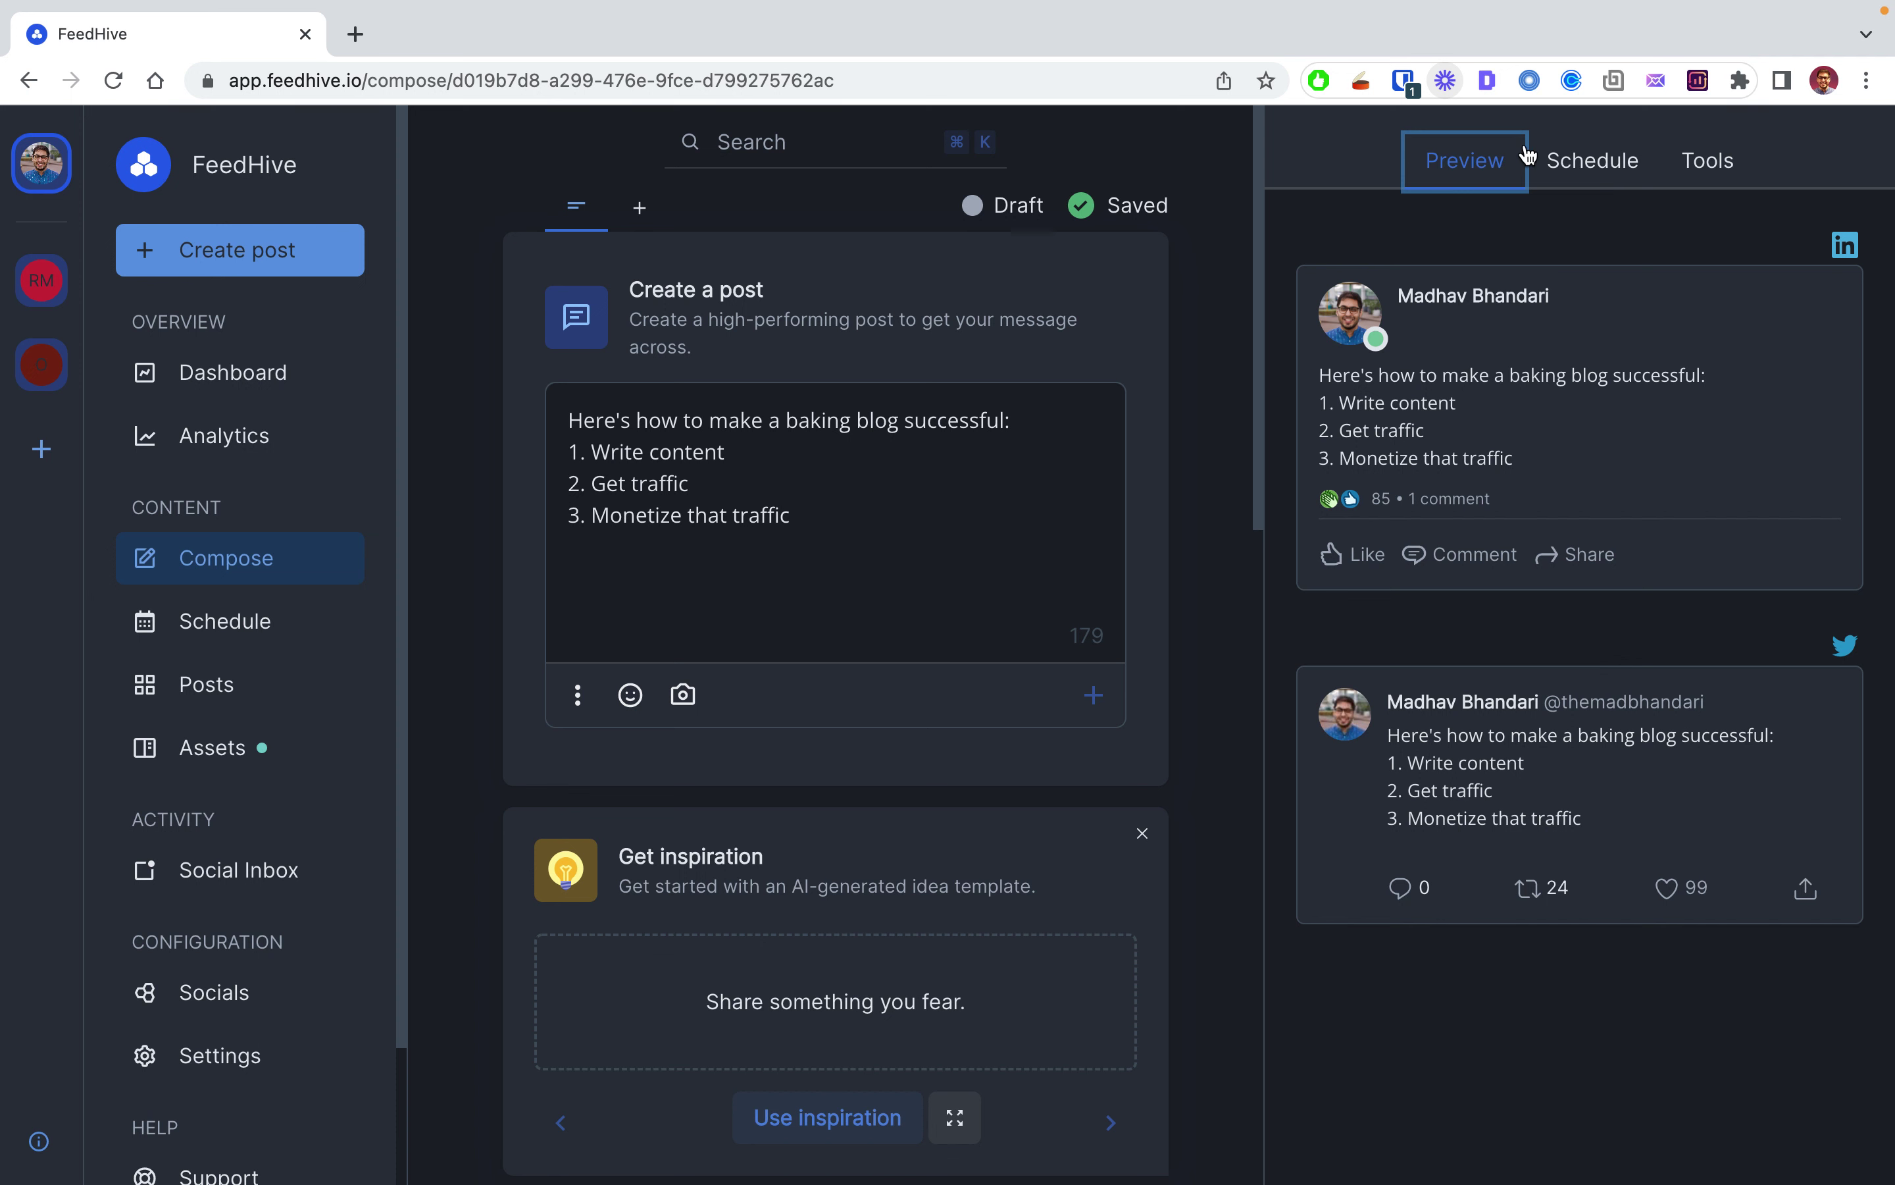
# Step: Add a follow-up post below the main post with the text "Sign up for my course"
pyautogui.click(1095, 707)
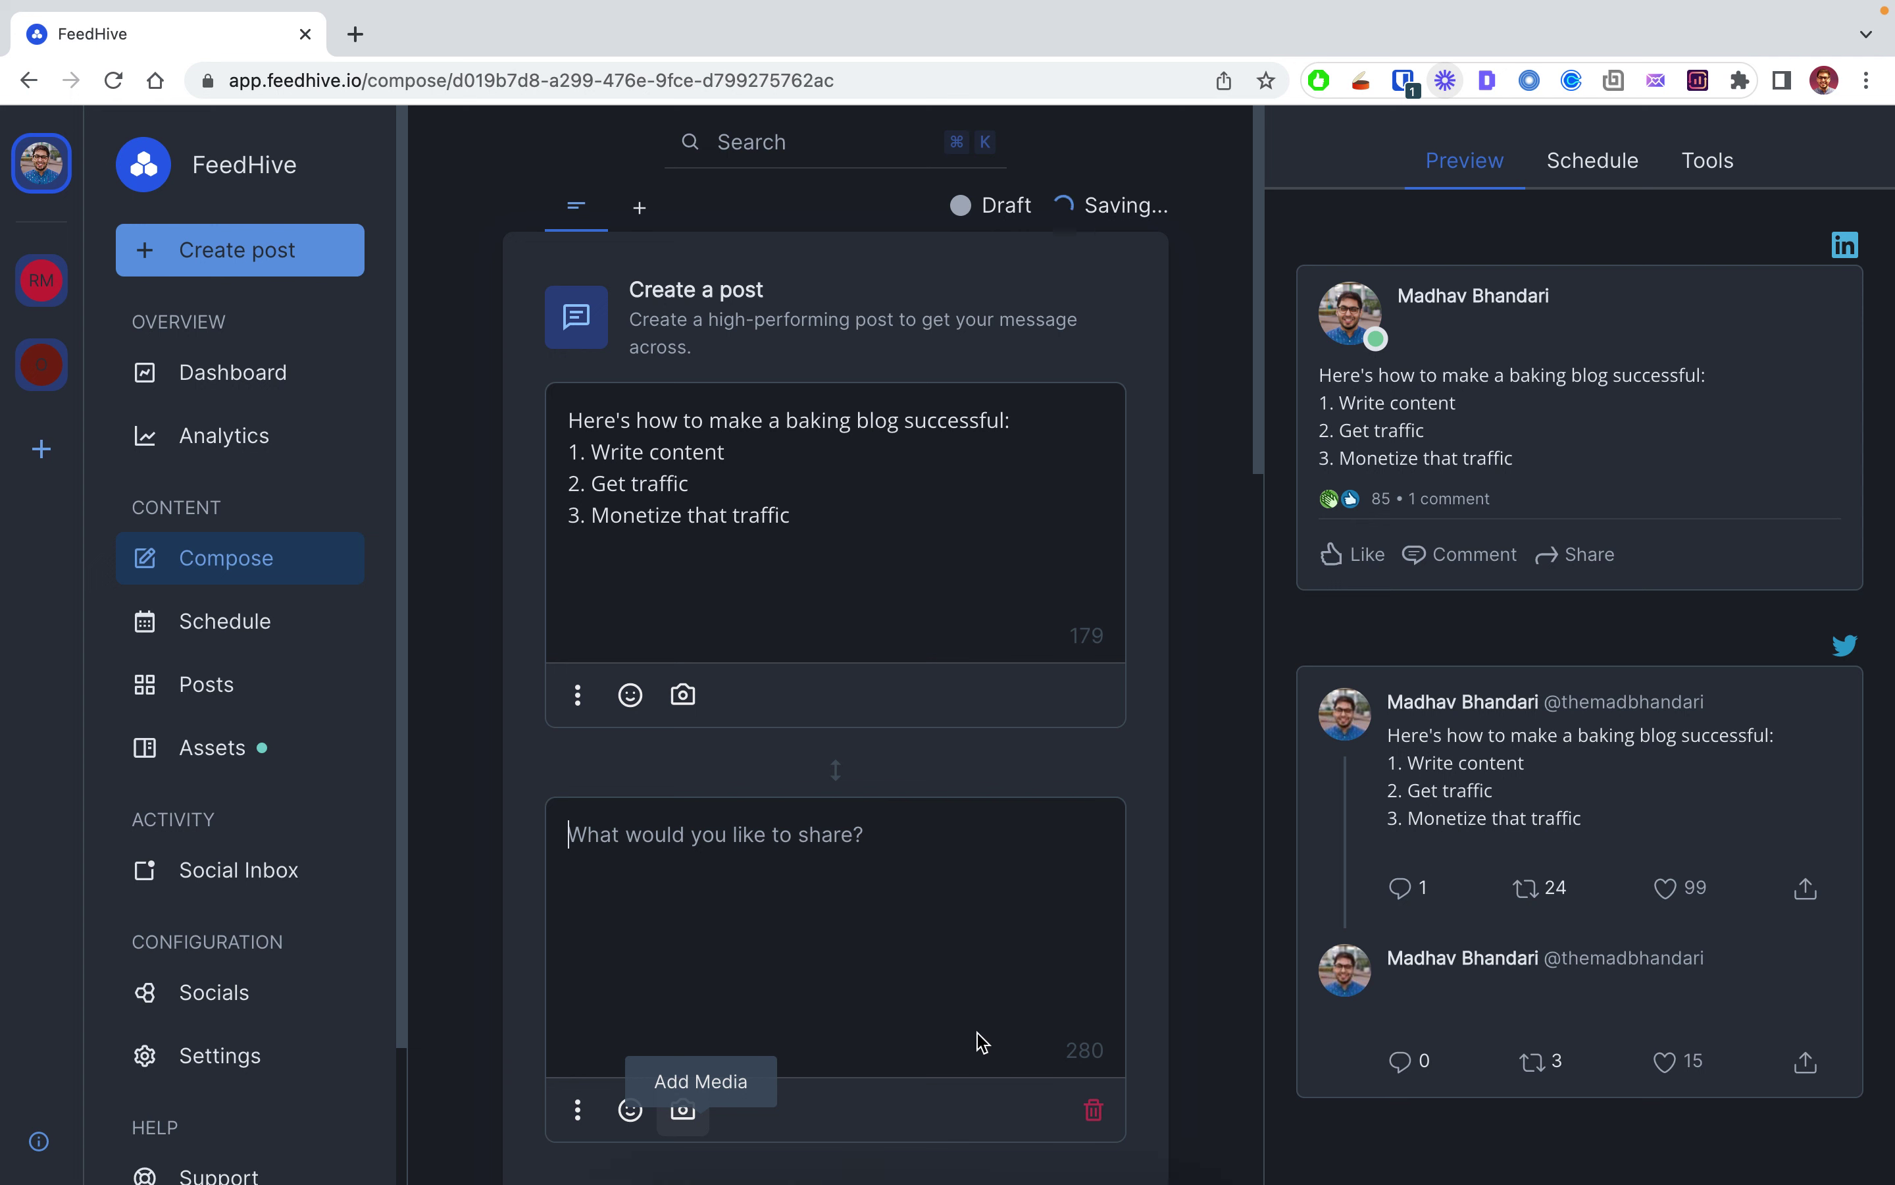
pyautogui.scroll(-2, 977, 1036)
pyautogui.click(578, 975)
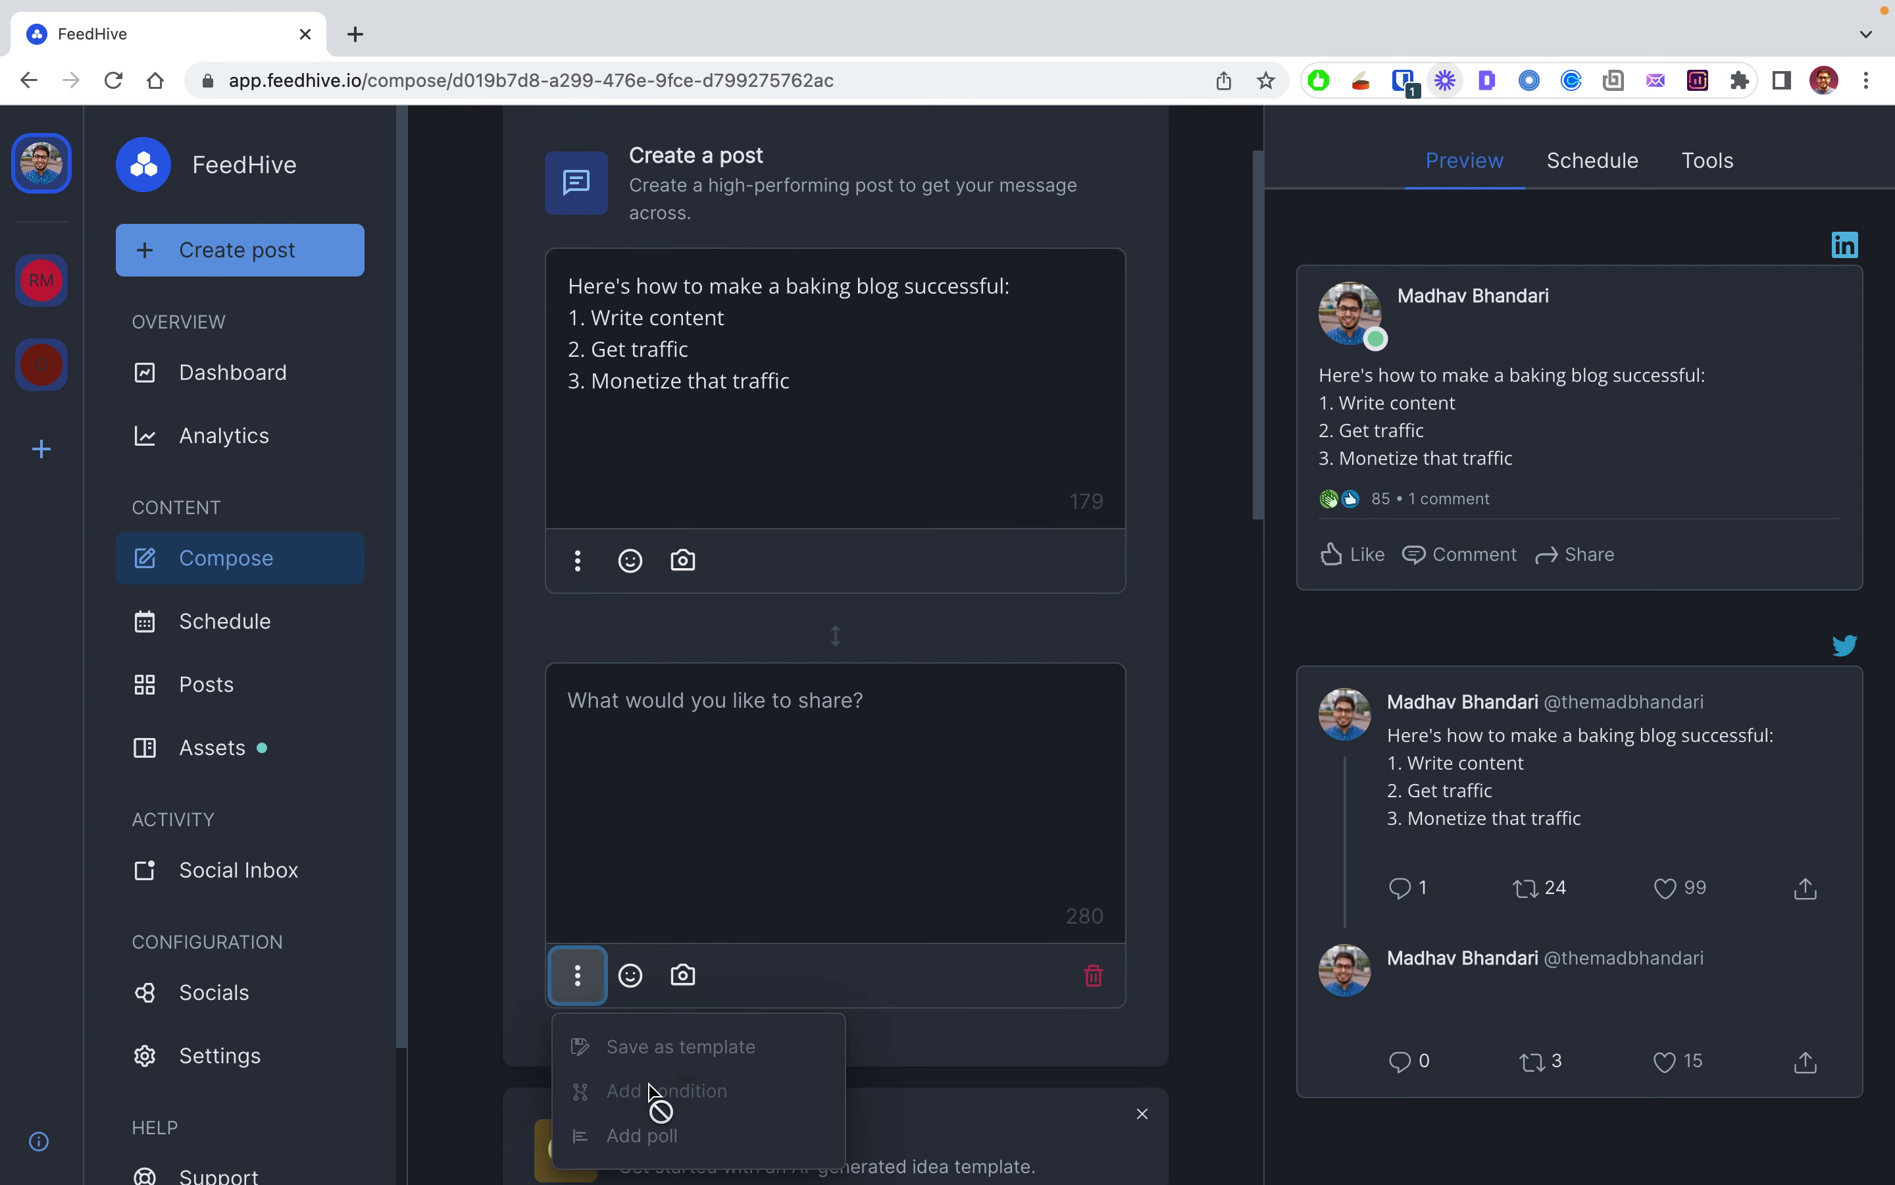
pyautogui.click(683, 728)
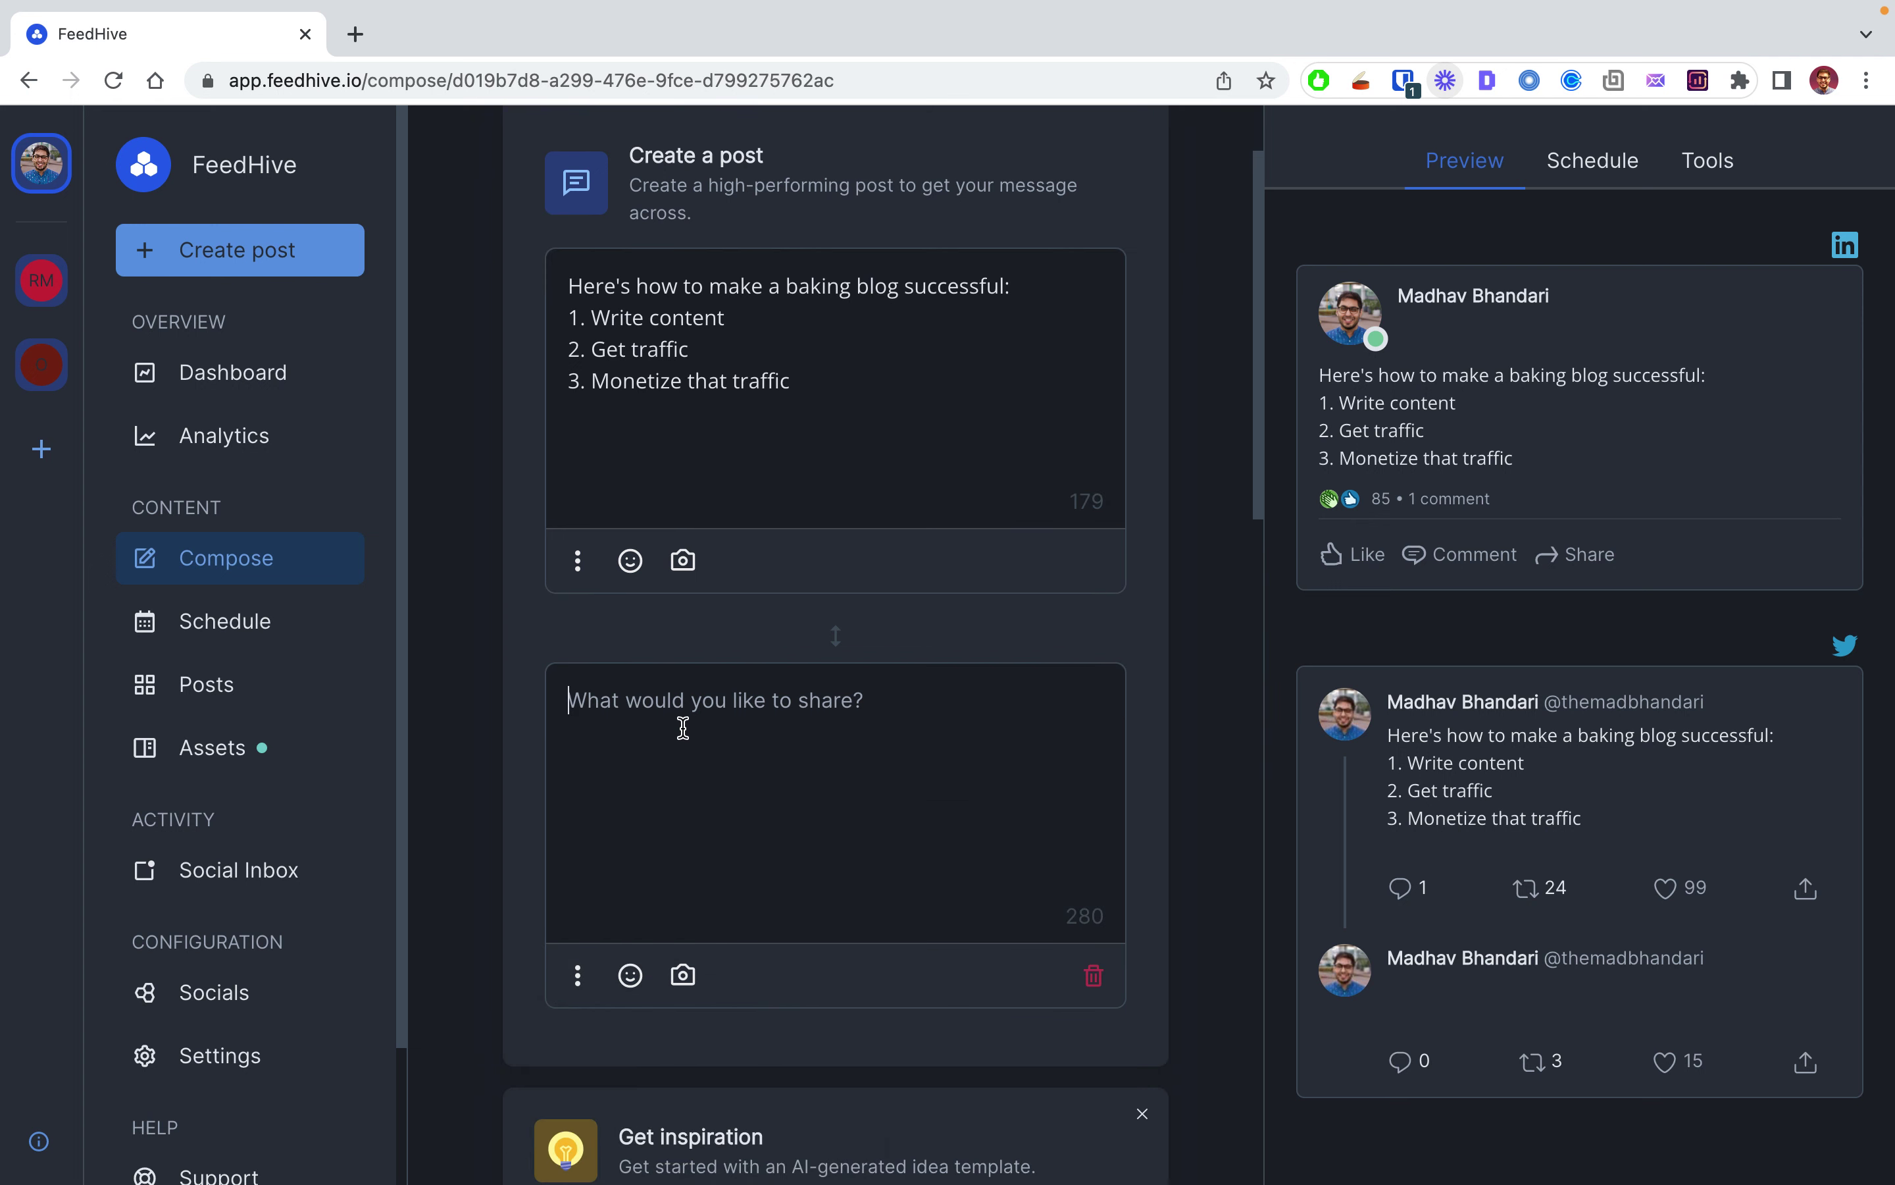
pyautogui.write('S')
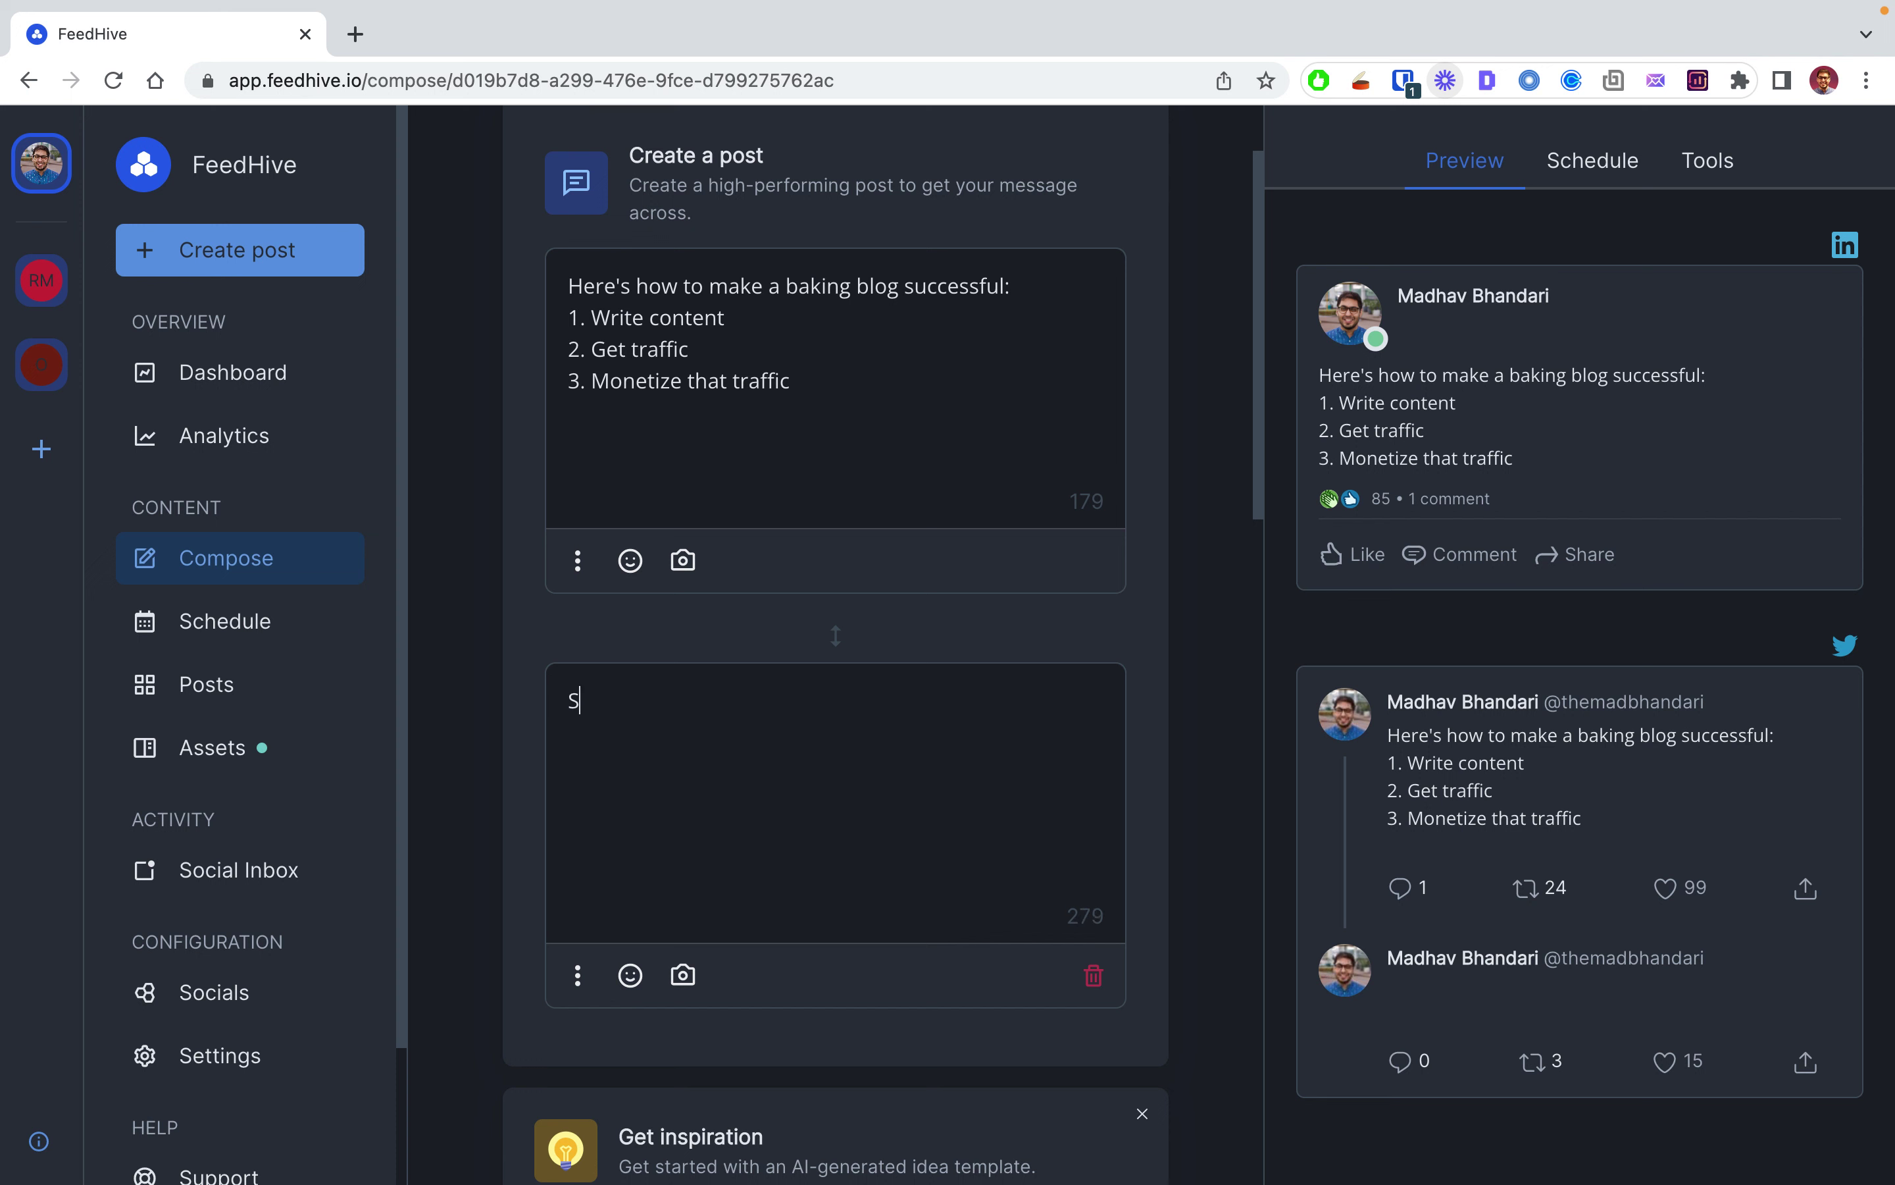
pyautogui.write('ign up for my course')
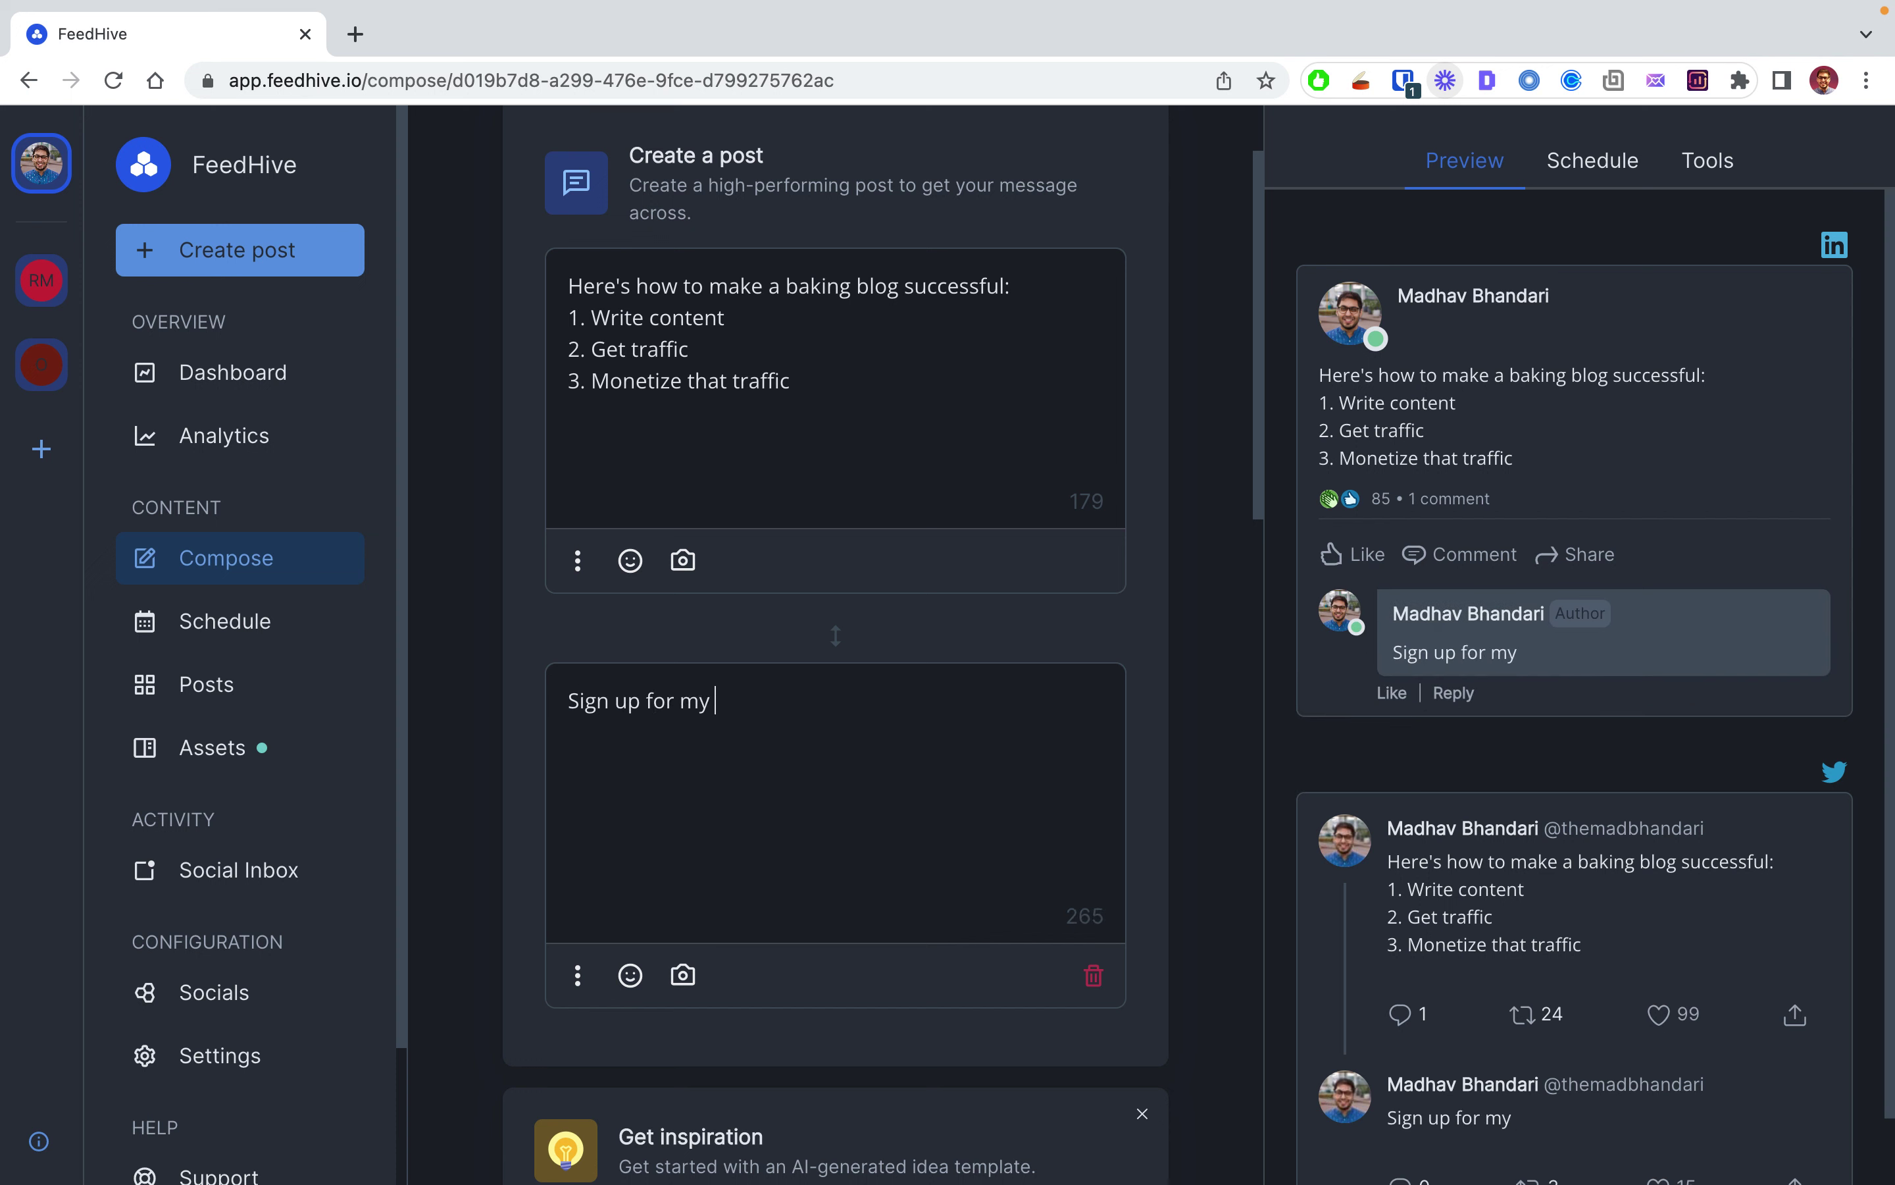
# Step: Try to add a post condition to the "Sign up for my course" follow-up
pyautogui.click(580, 980)
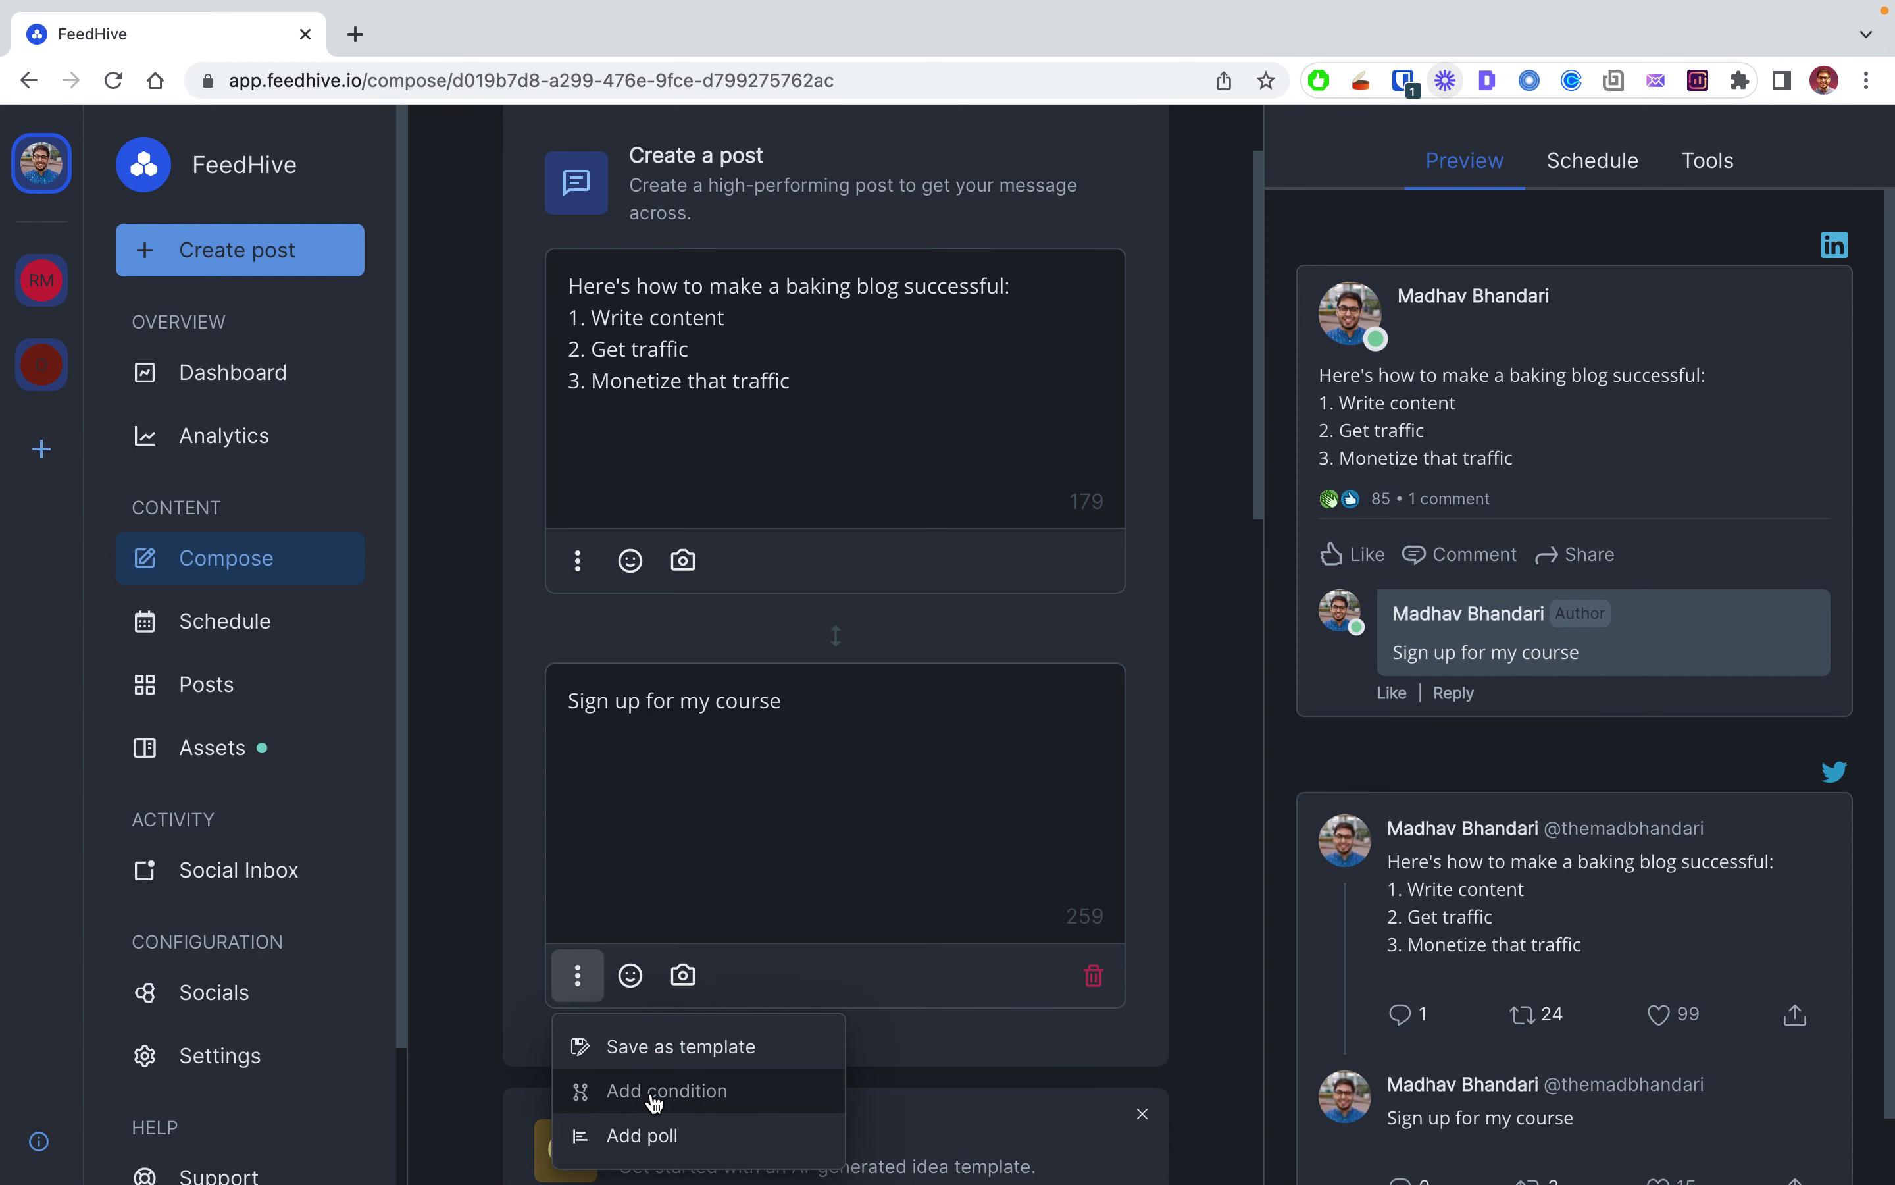
pyautogui.click(677, 1097)
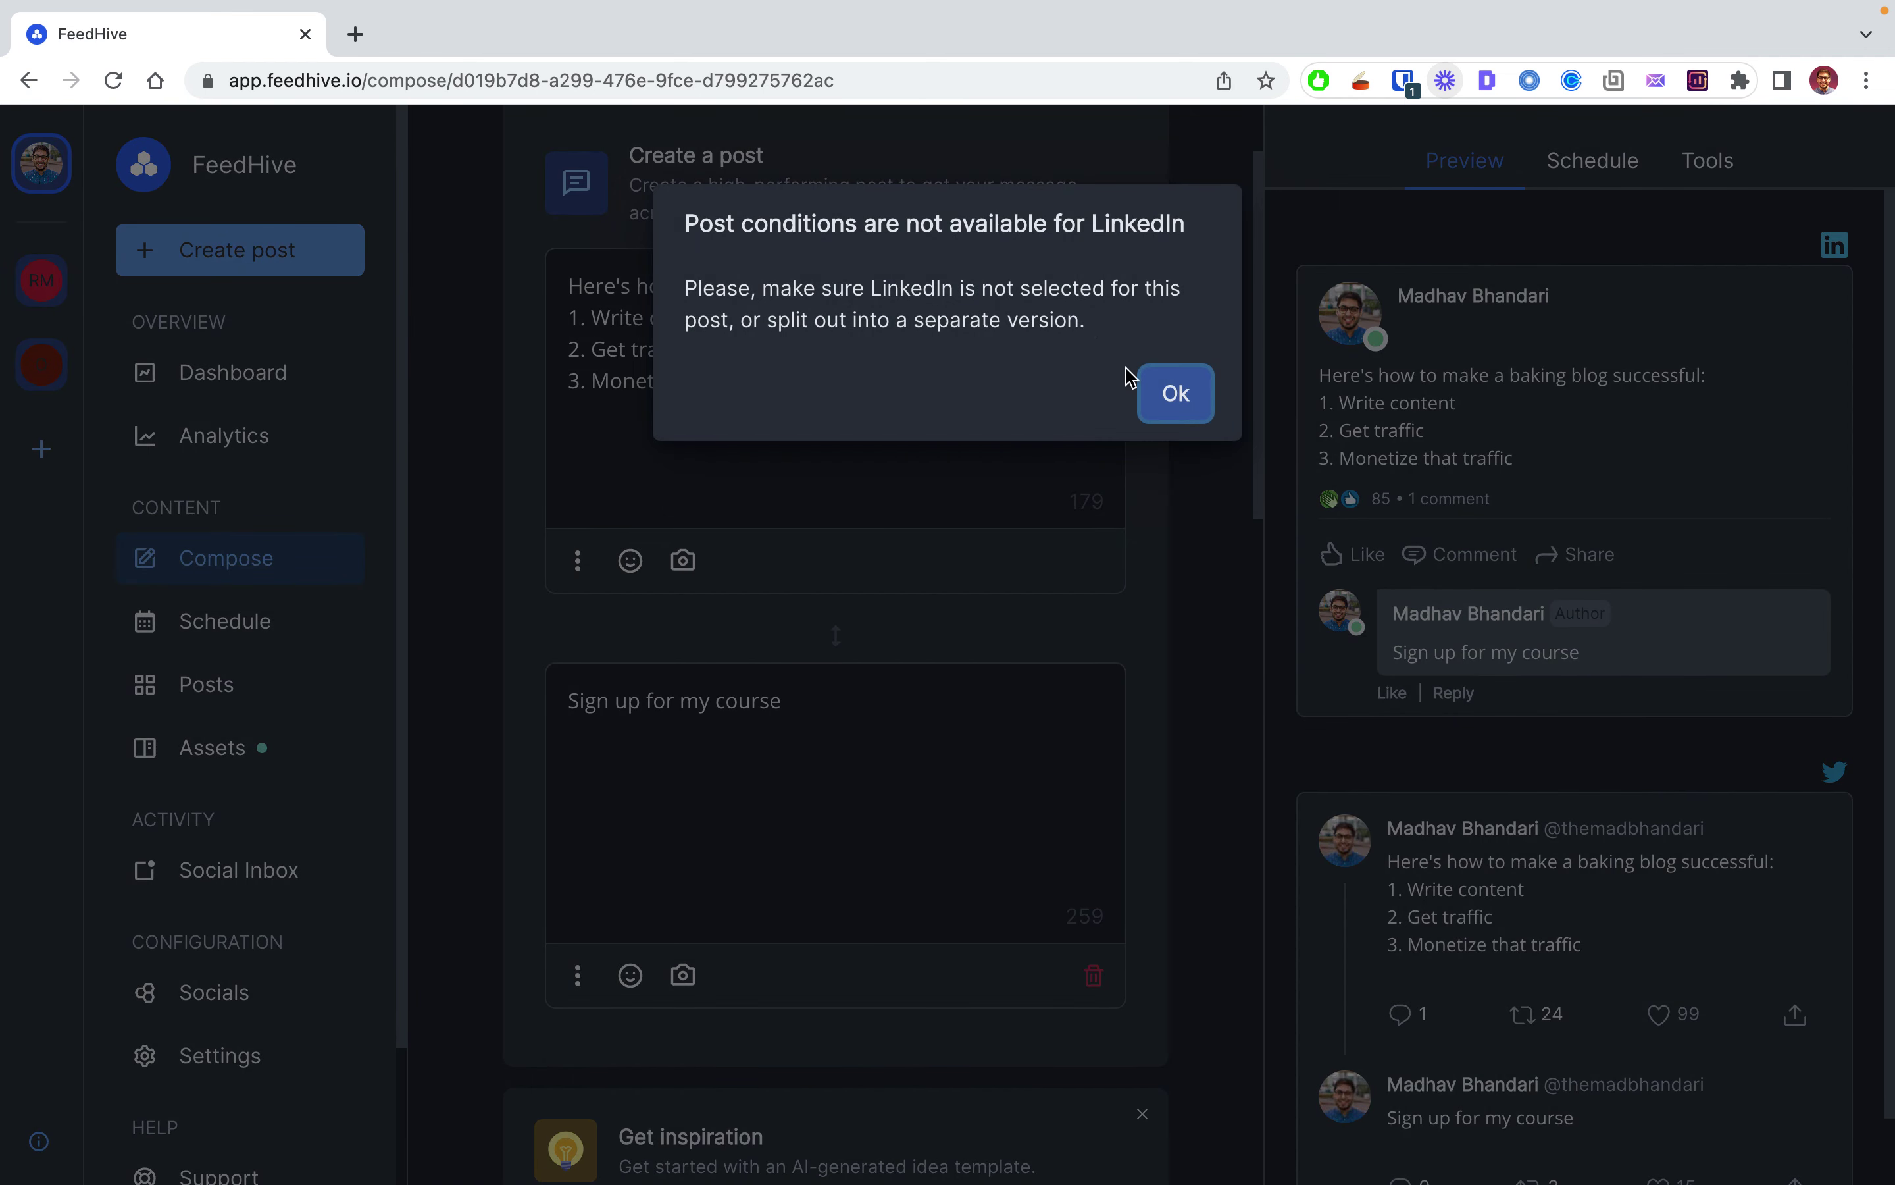
pyautogui.click(1162, 396)
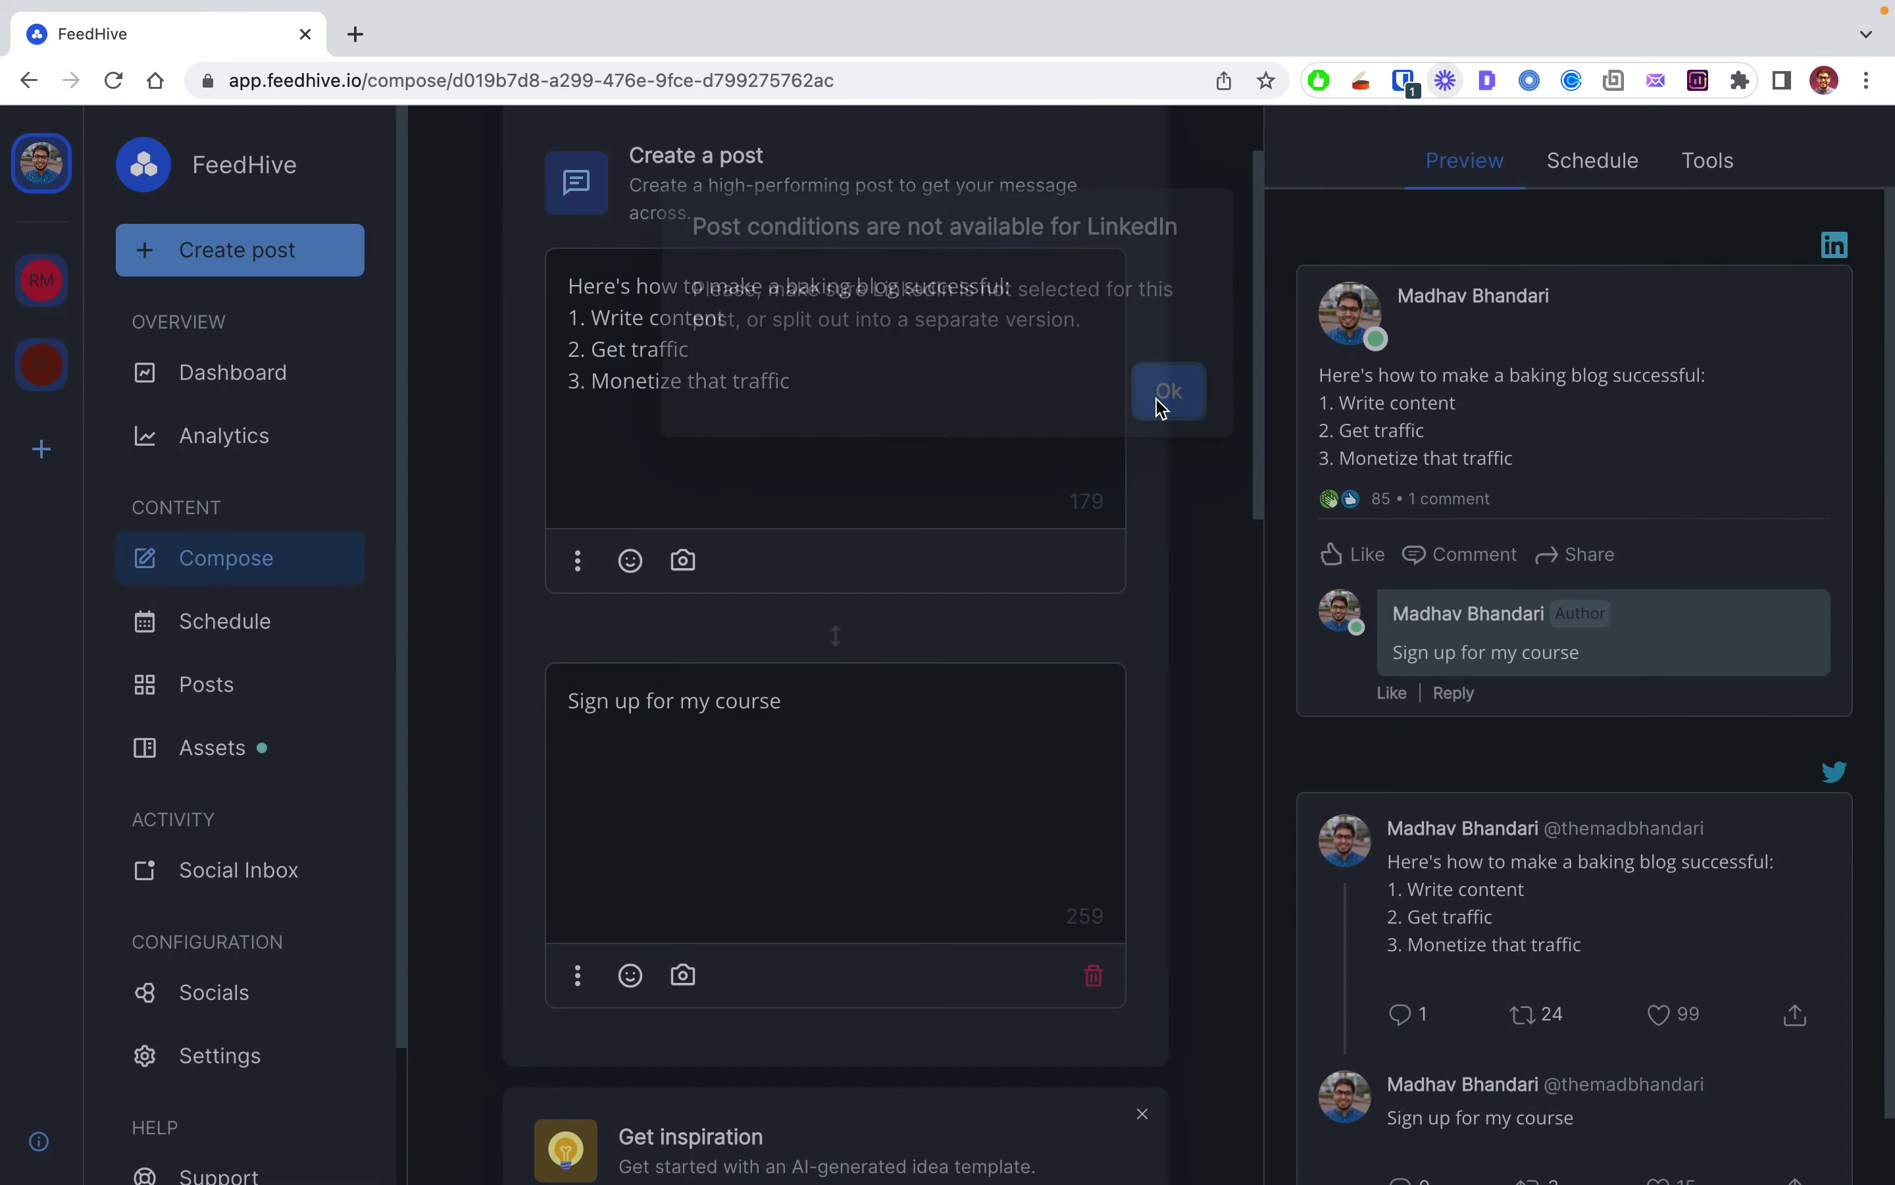
# Step: Remove the LinkedIn account from the post's publishing targets
pyautogui.click(1574, 184)
pyautogui.click(1514, 431)
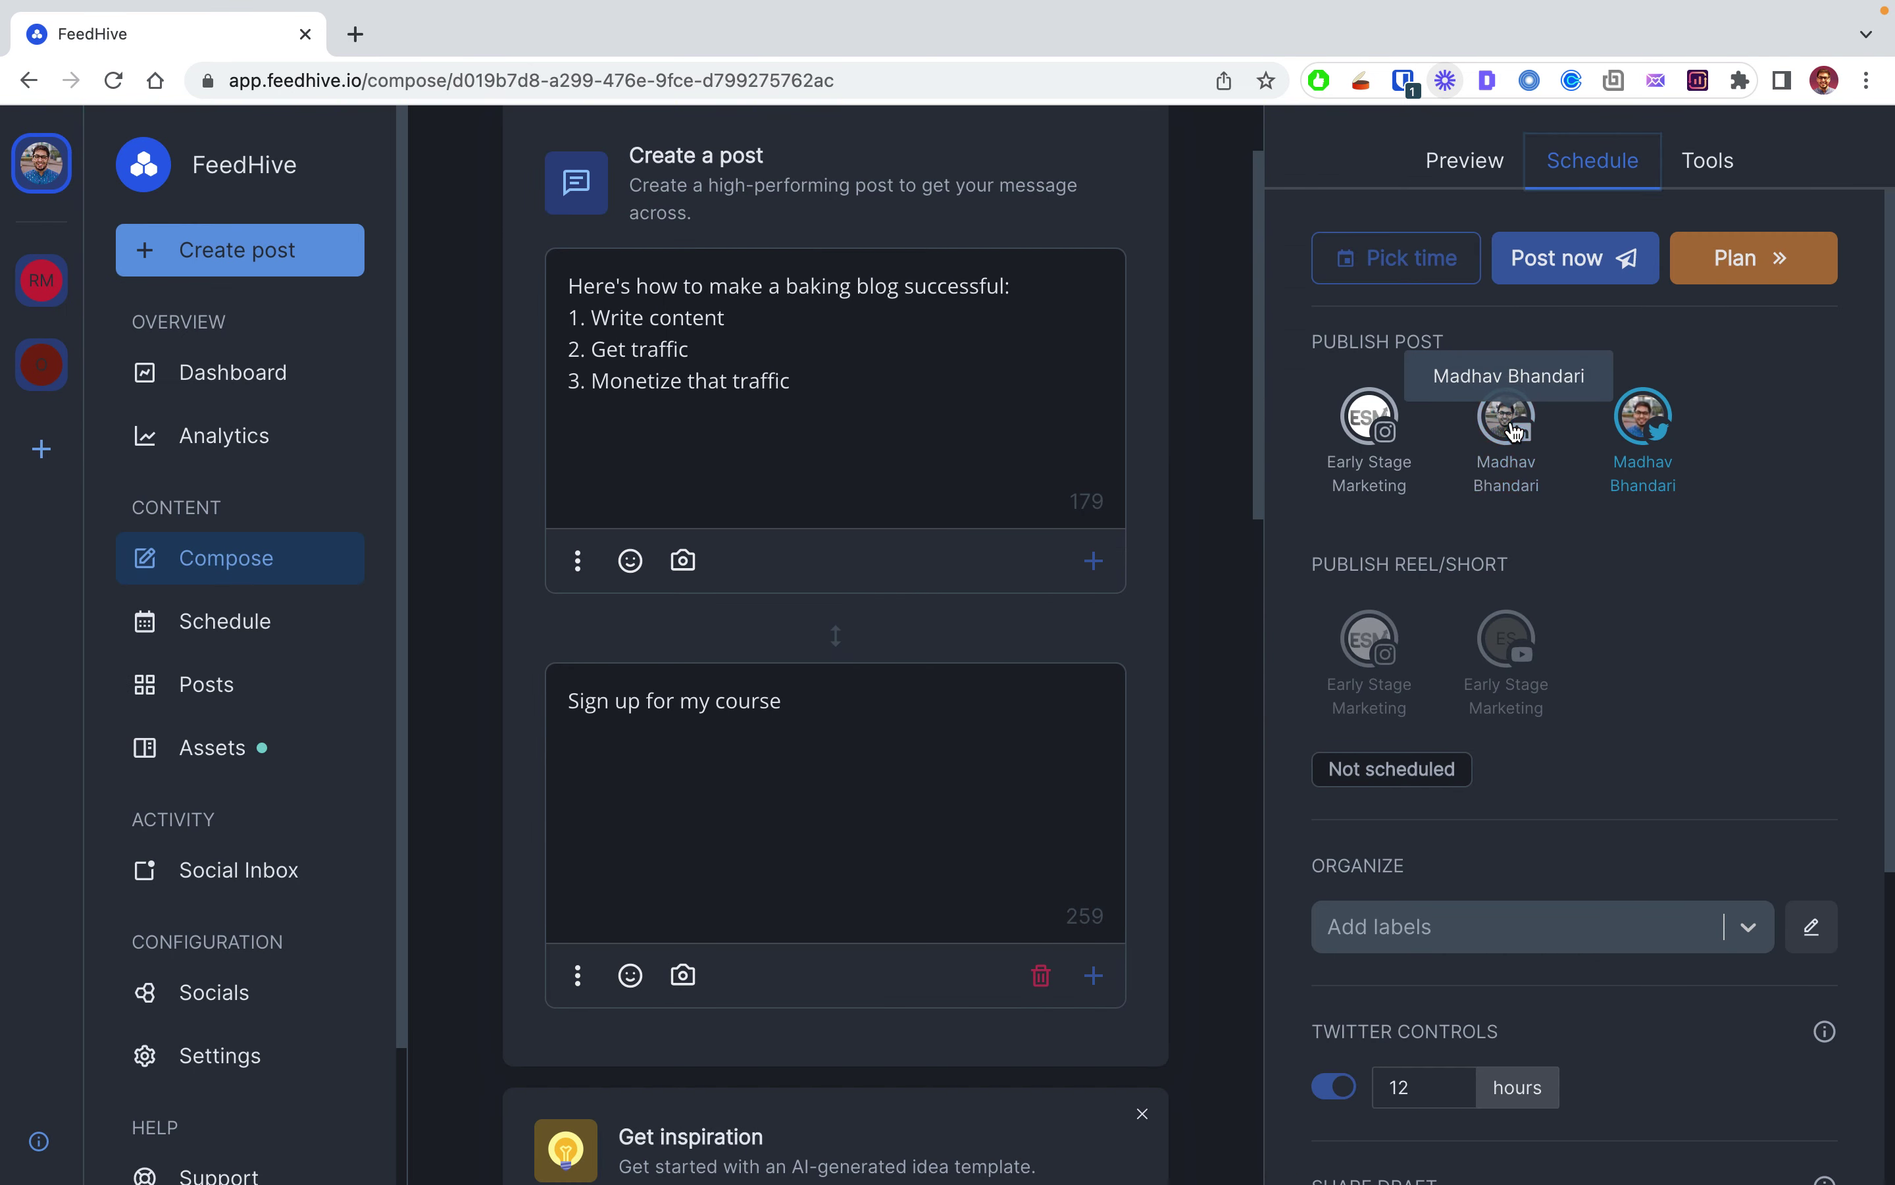
# Step: Try out a Likes-based post condition for the follow-up post and discard it without adding it
pyautogui.click(580, 980)
pyautogui.click(654, 1093)
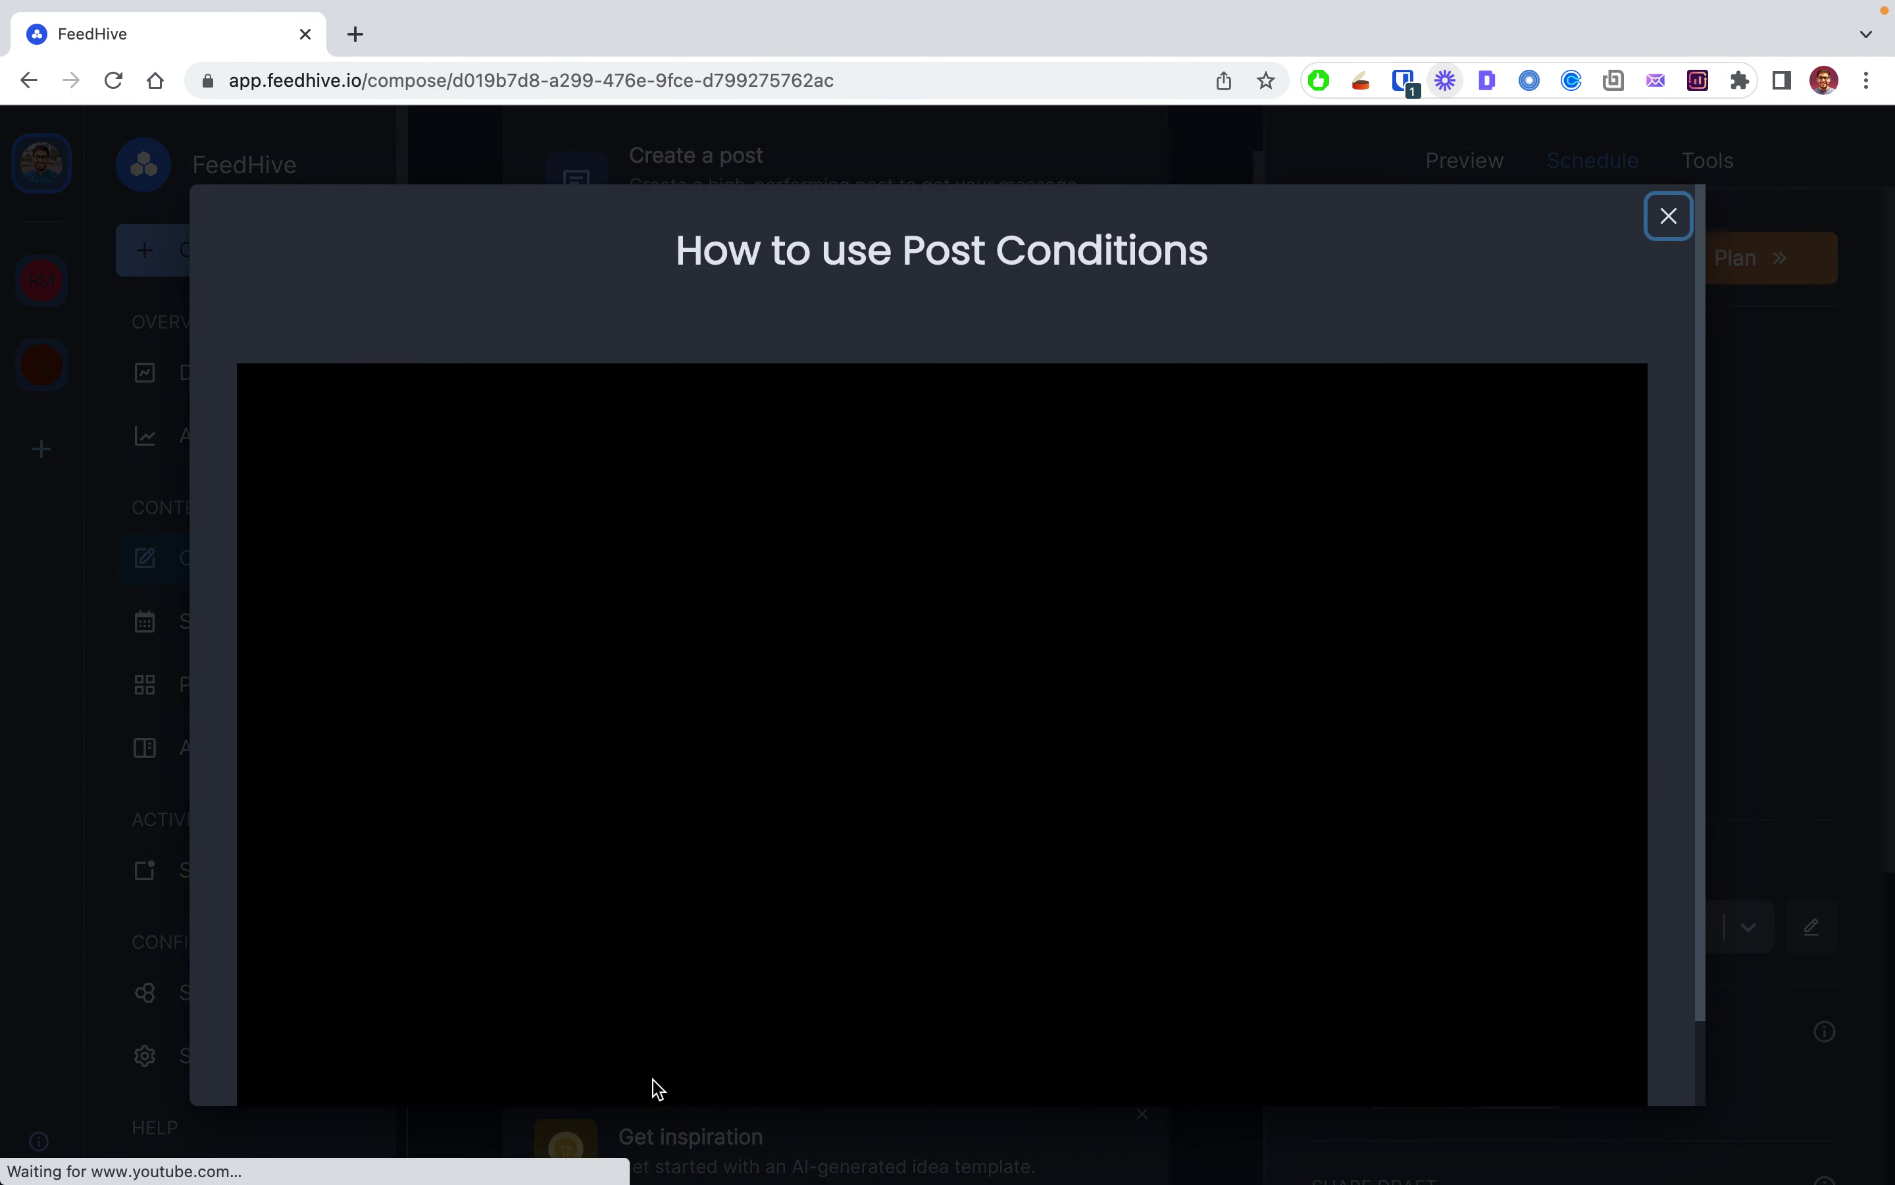
pyautogui.click(1677, 219)
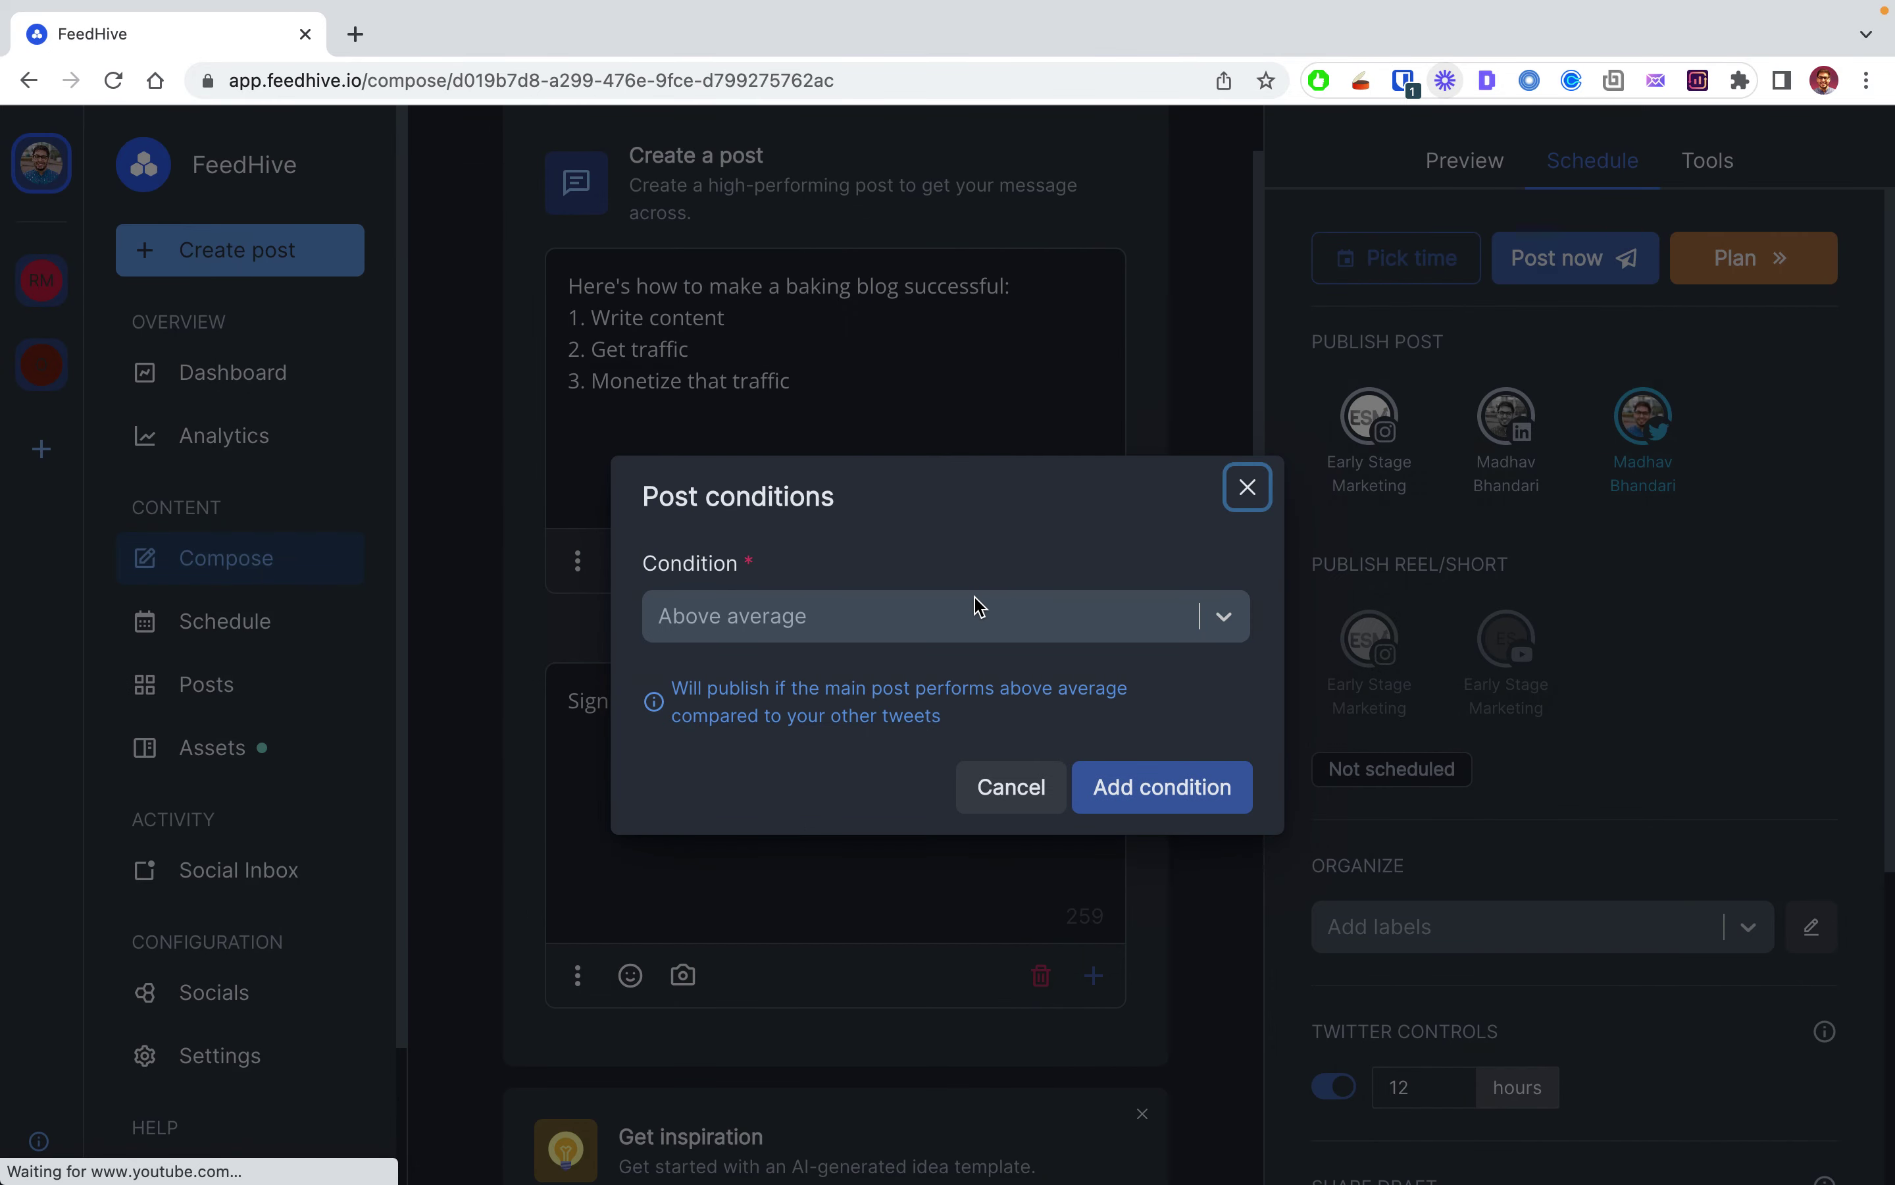
pyautogui.click(1226, 625)
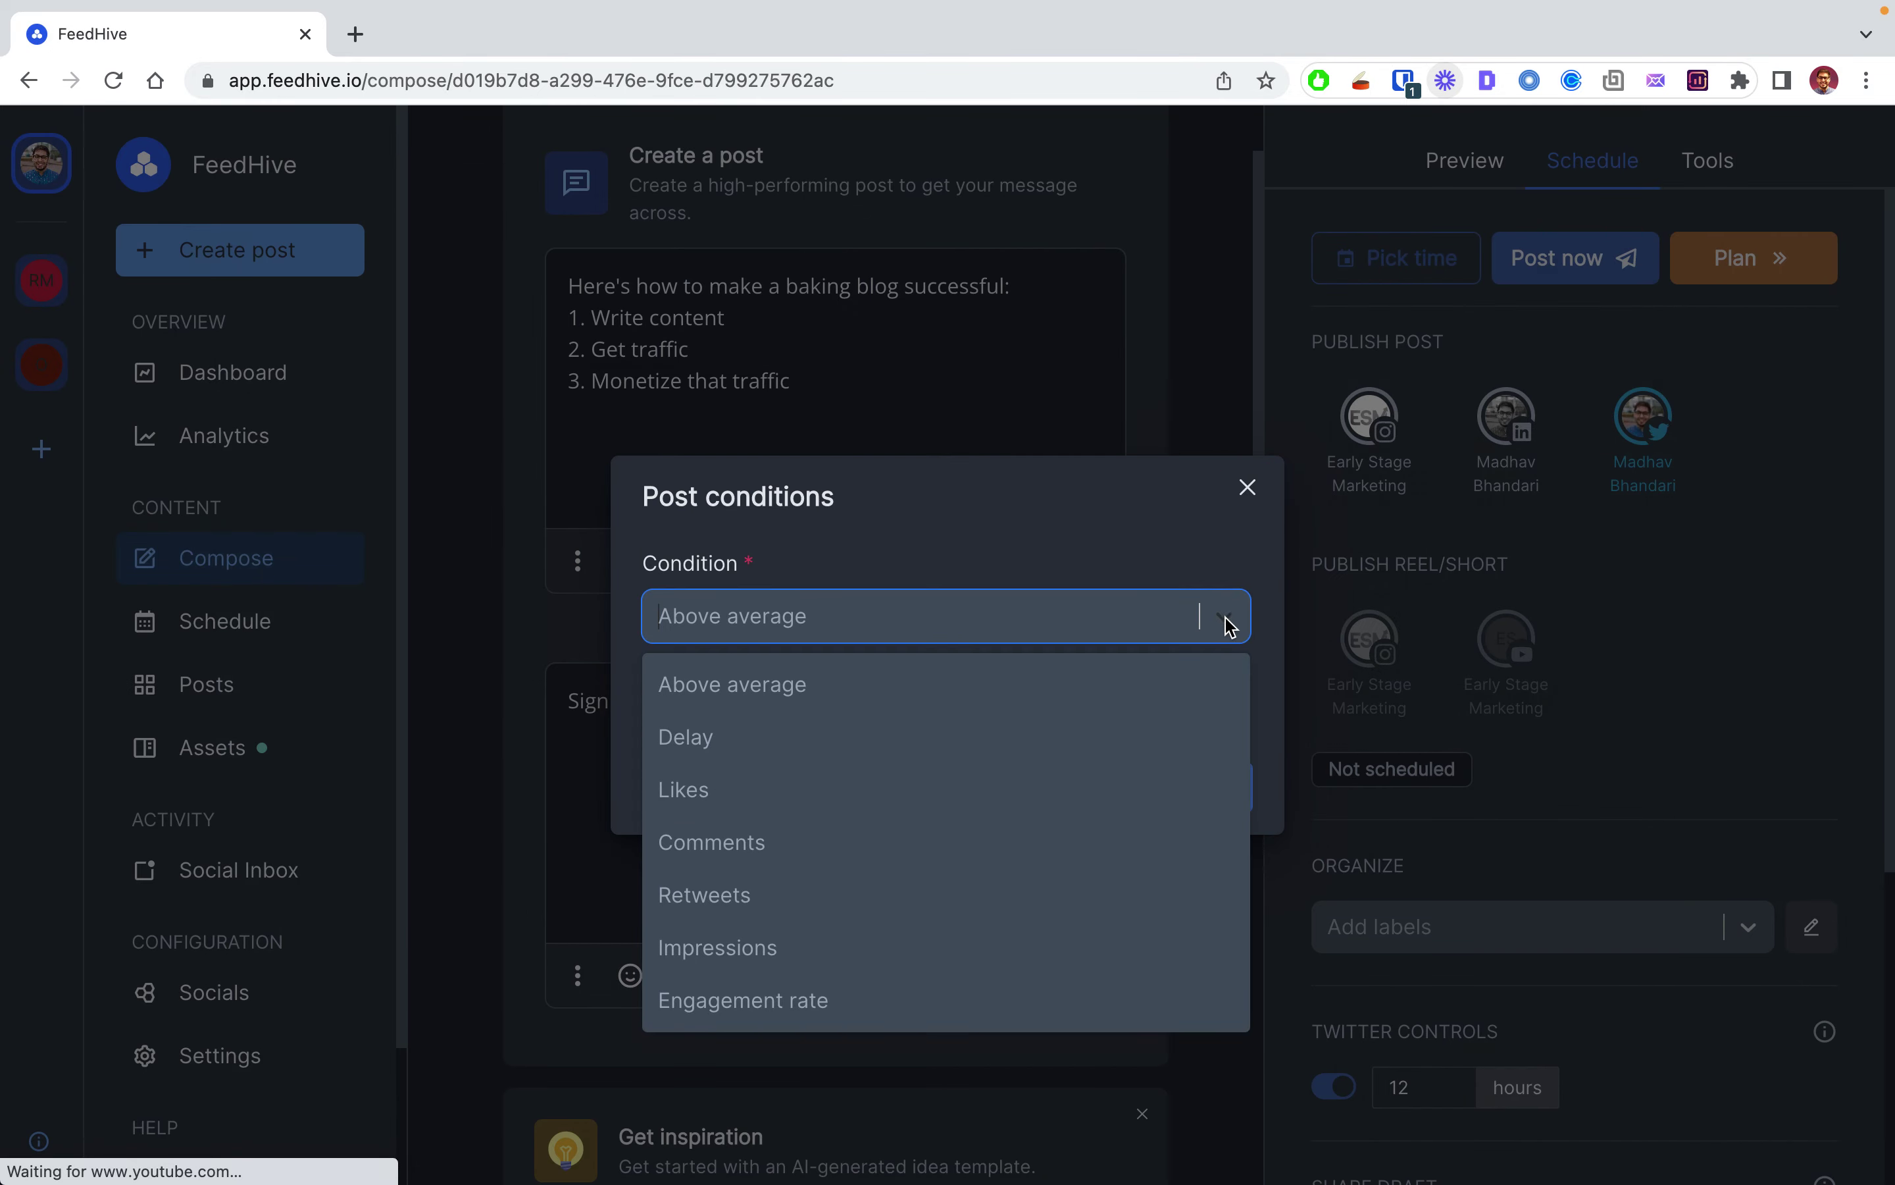
pyautogui.click(817, 809)
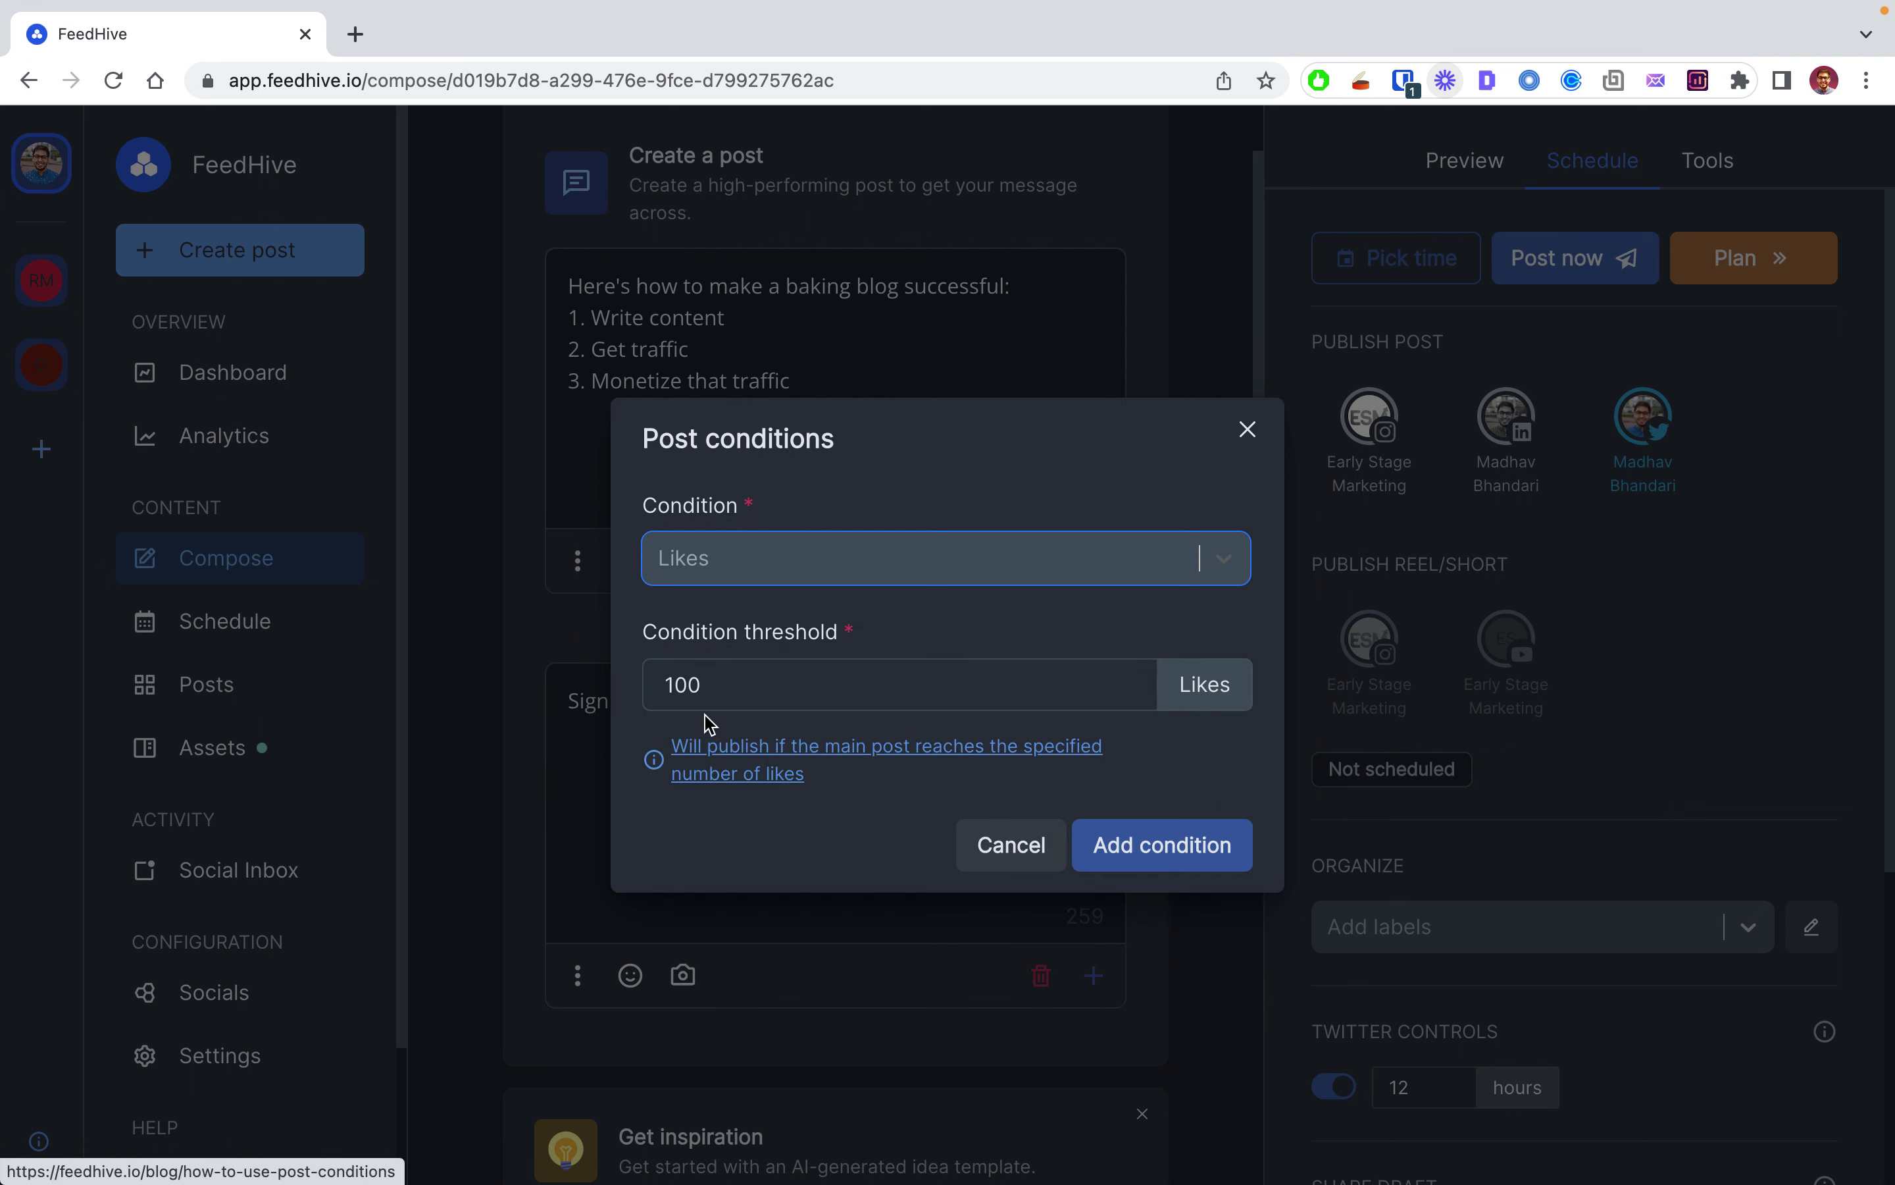
pyautogui.click(827, 687)
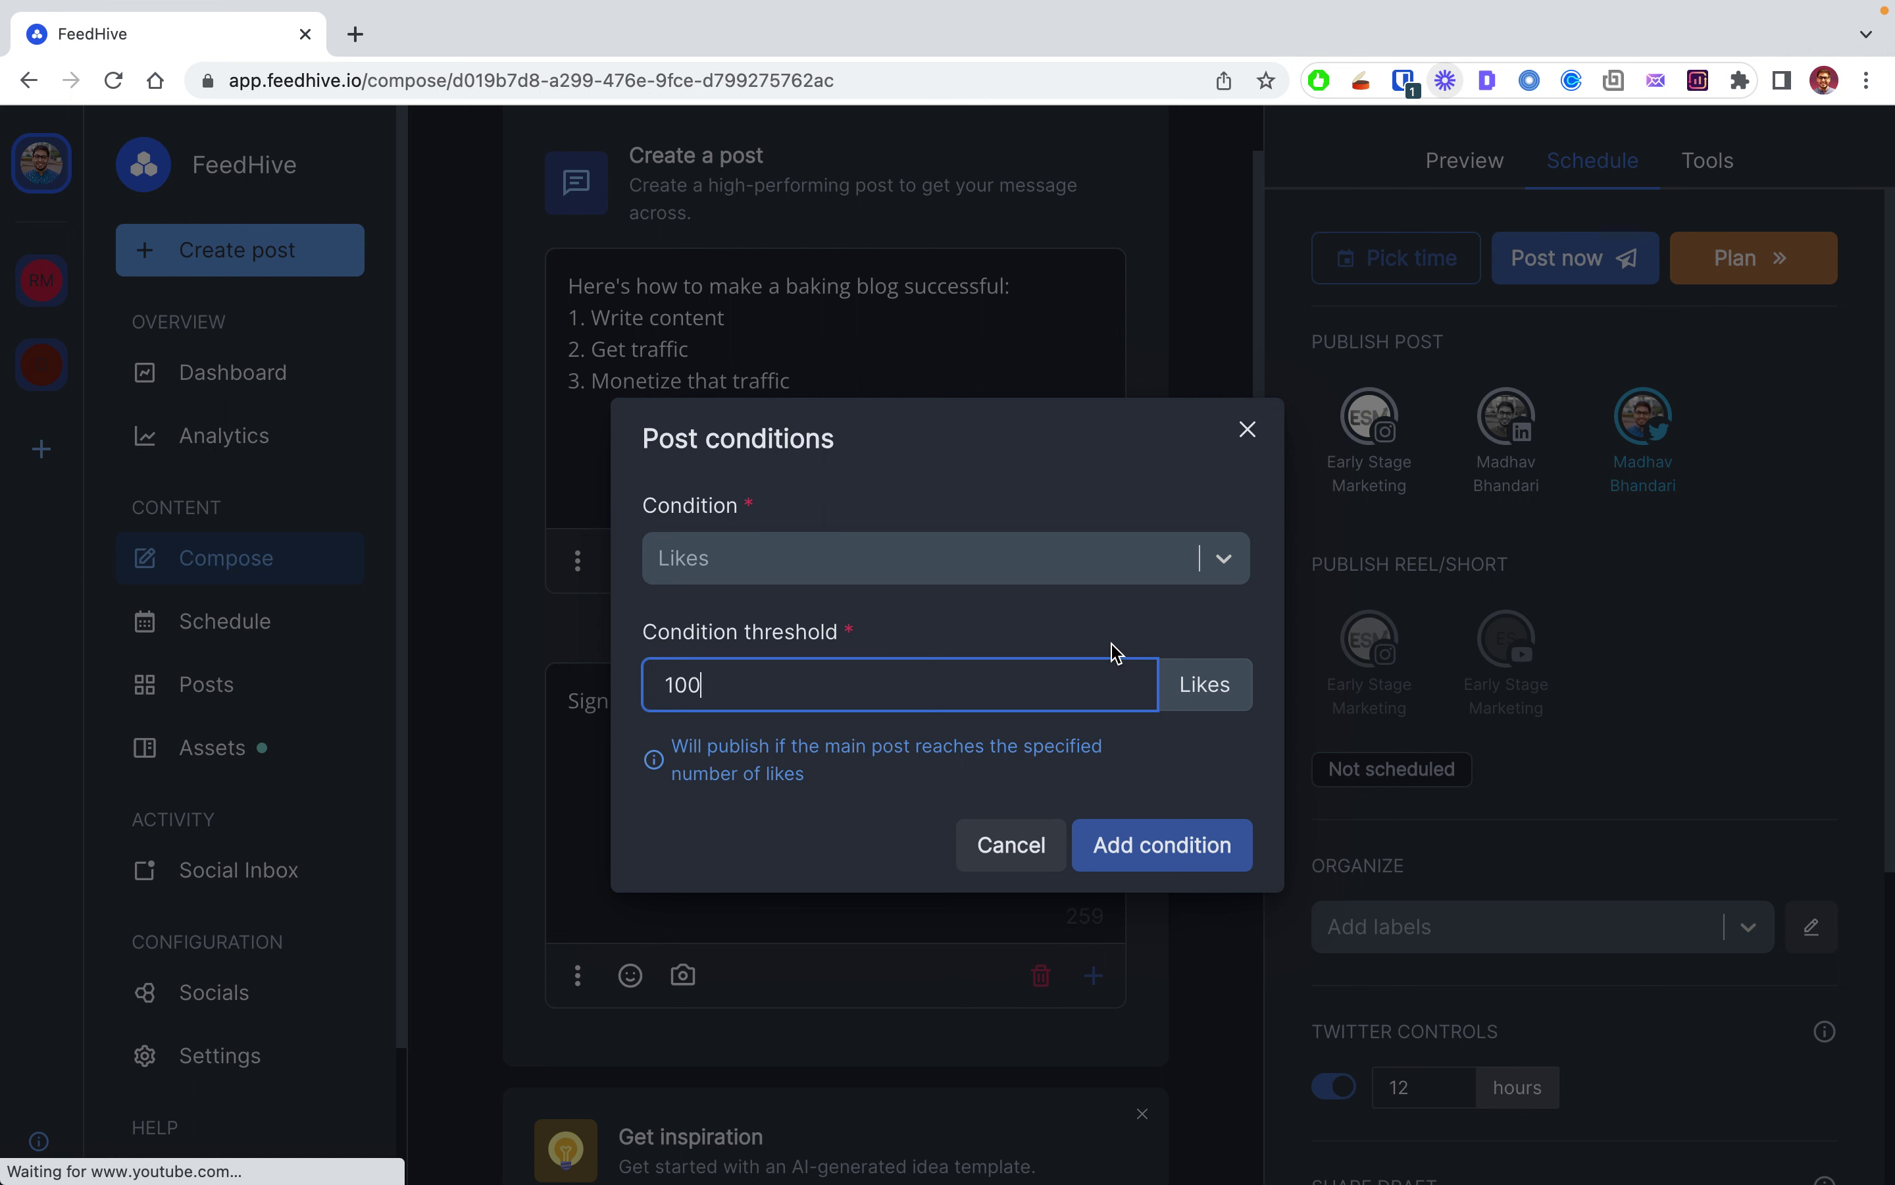
pyautogui.click(1248, 429)
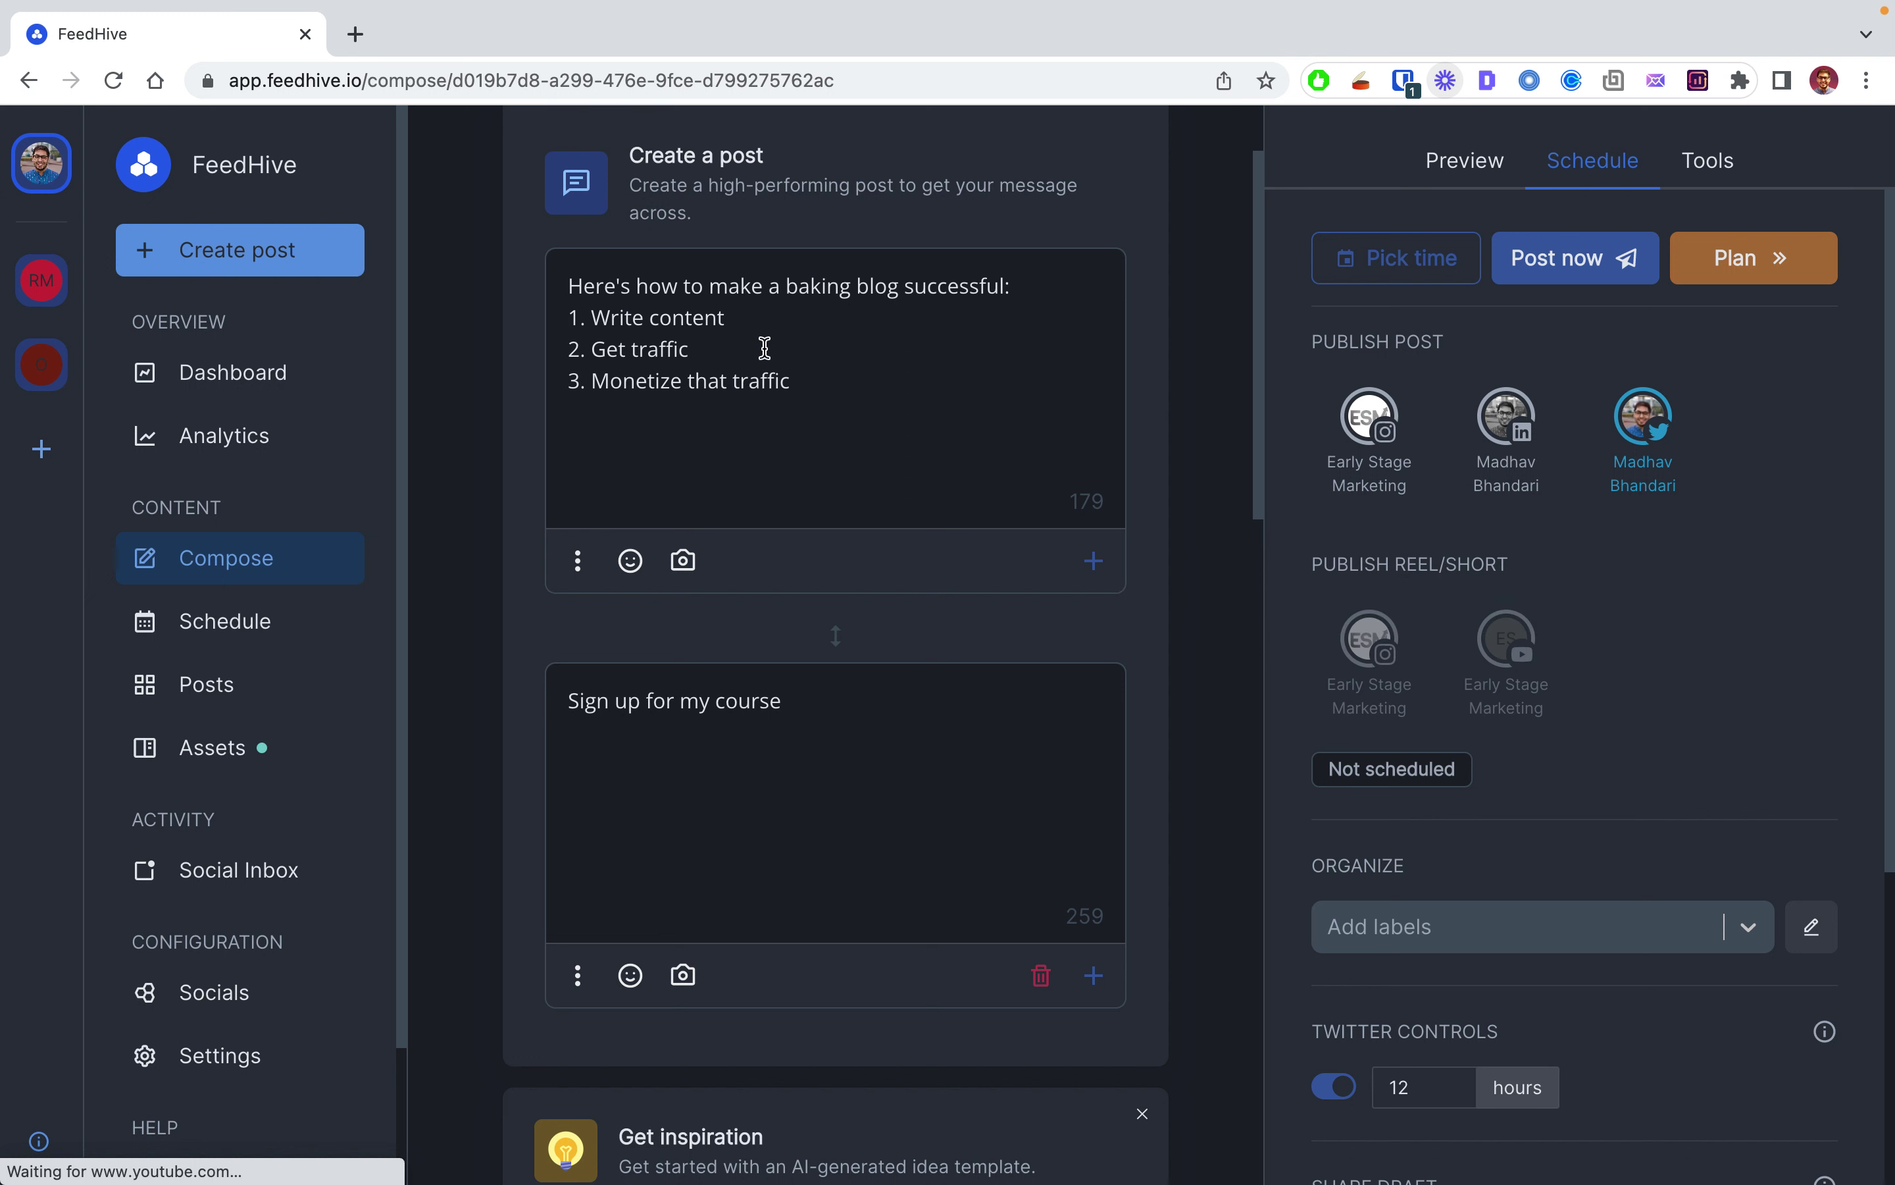
# Step: Look through the labels available for organizing the post without assigning any
pyautogui.scroll(3, 1077, 666)
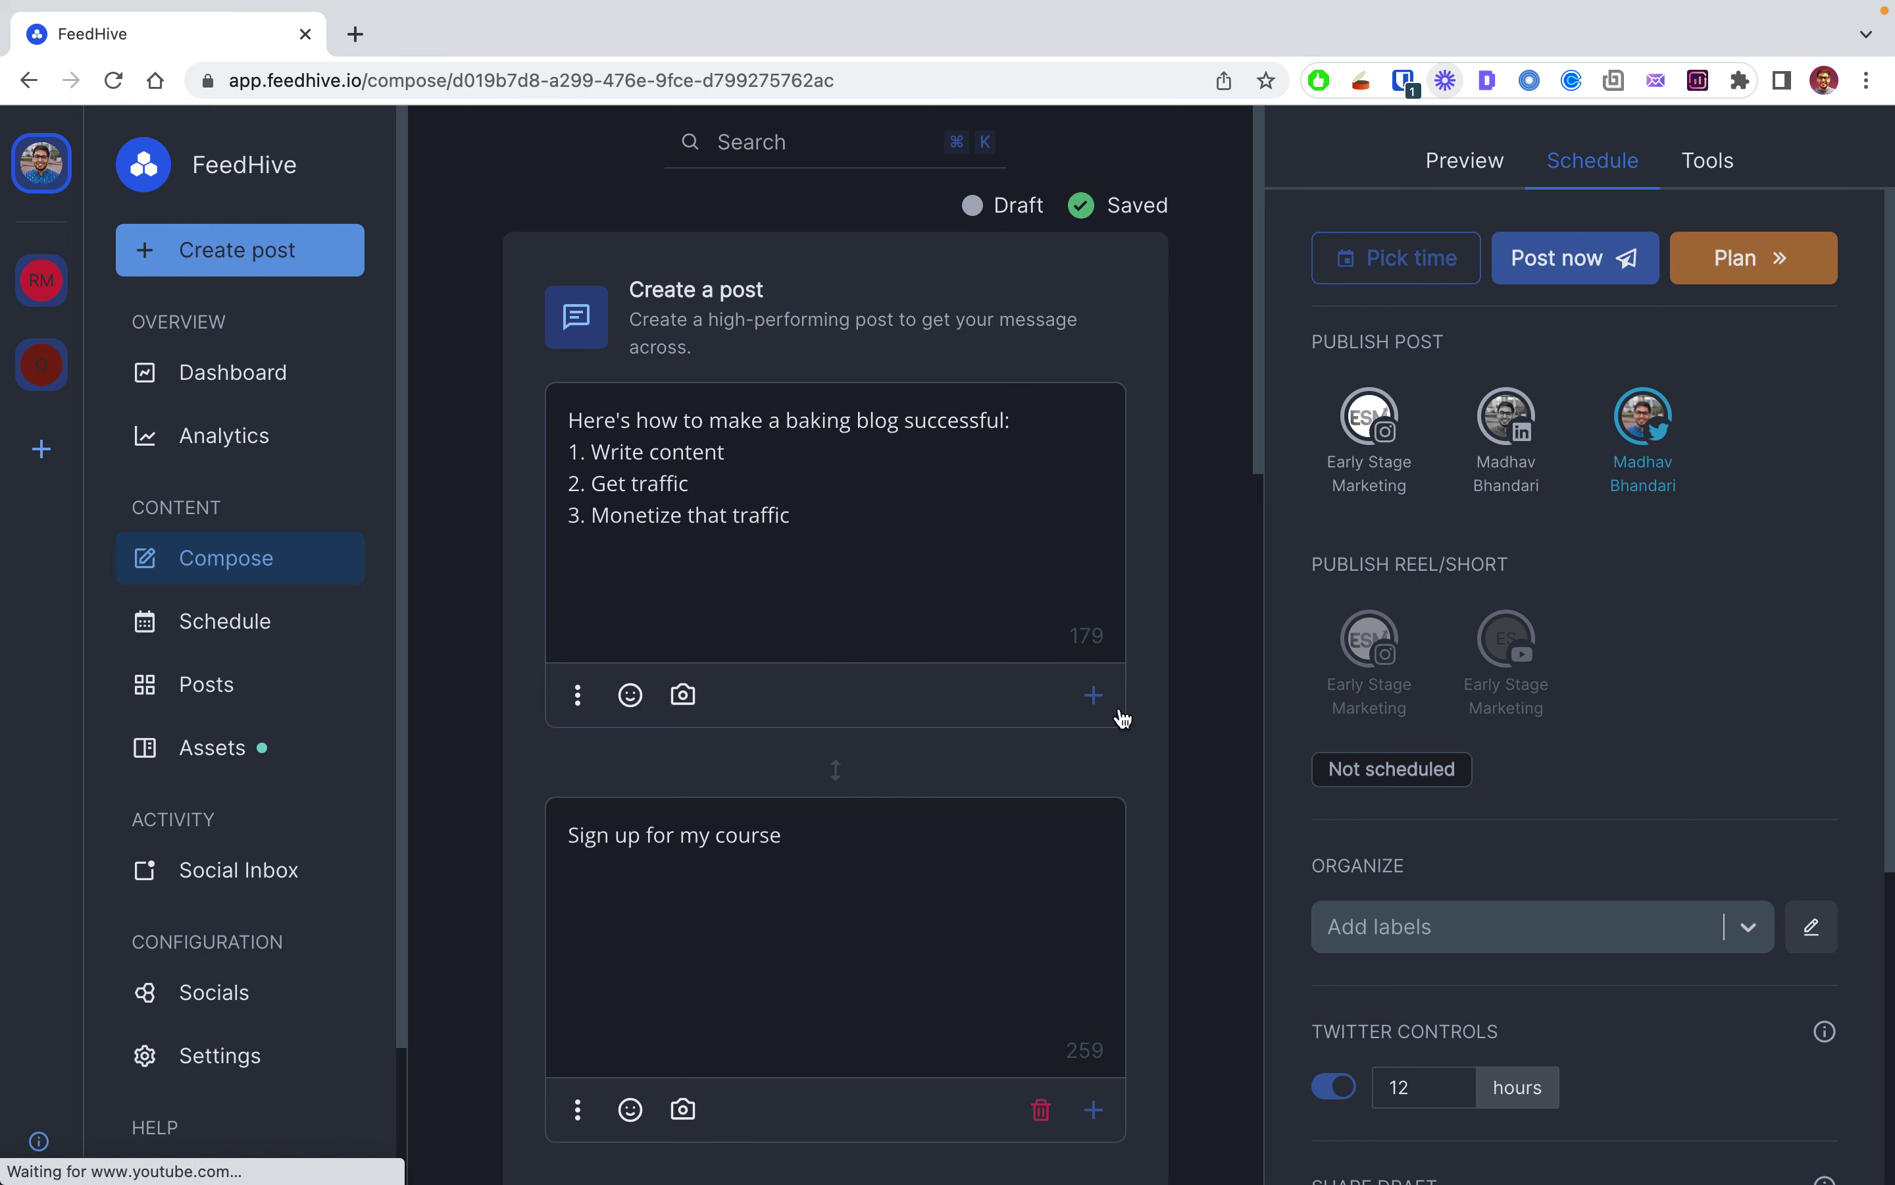
pyautogui.scroll(-5, 1636, 772)
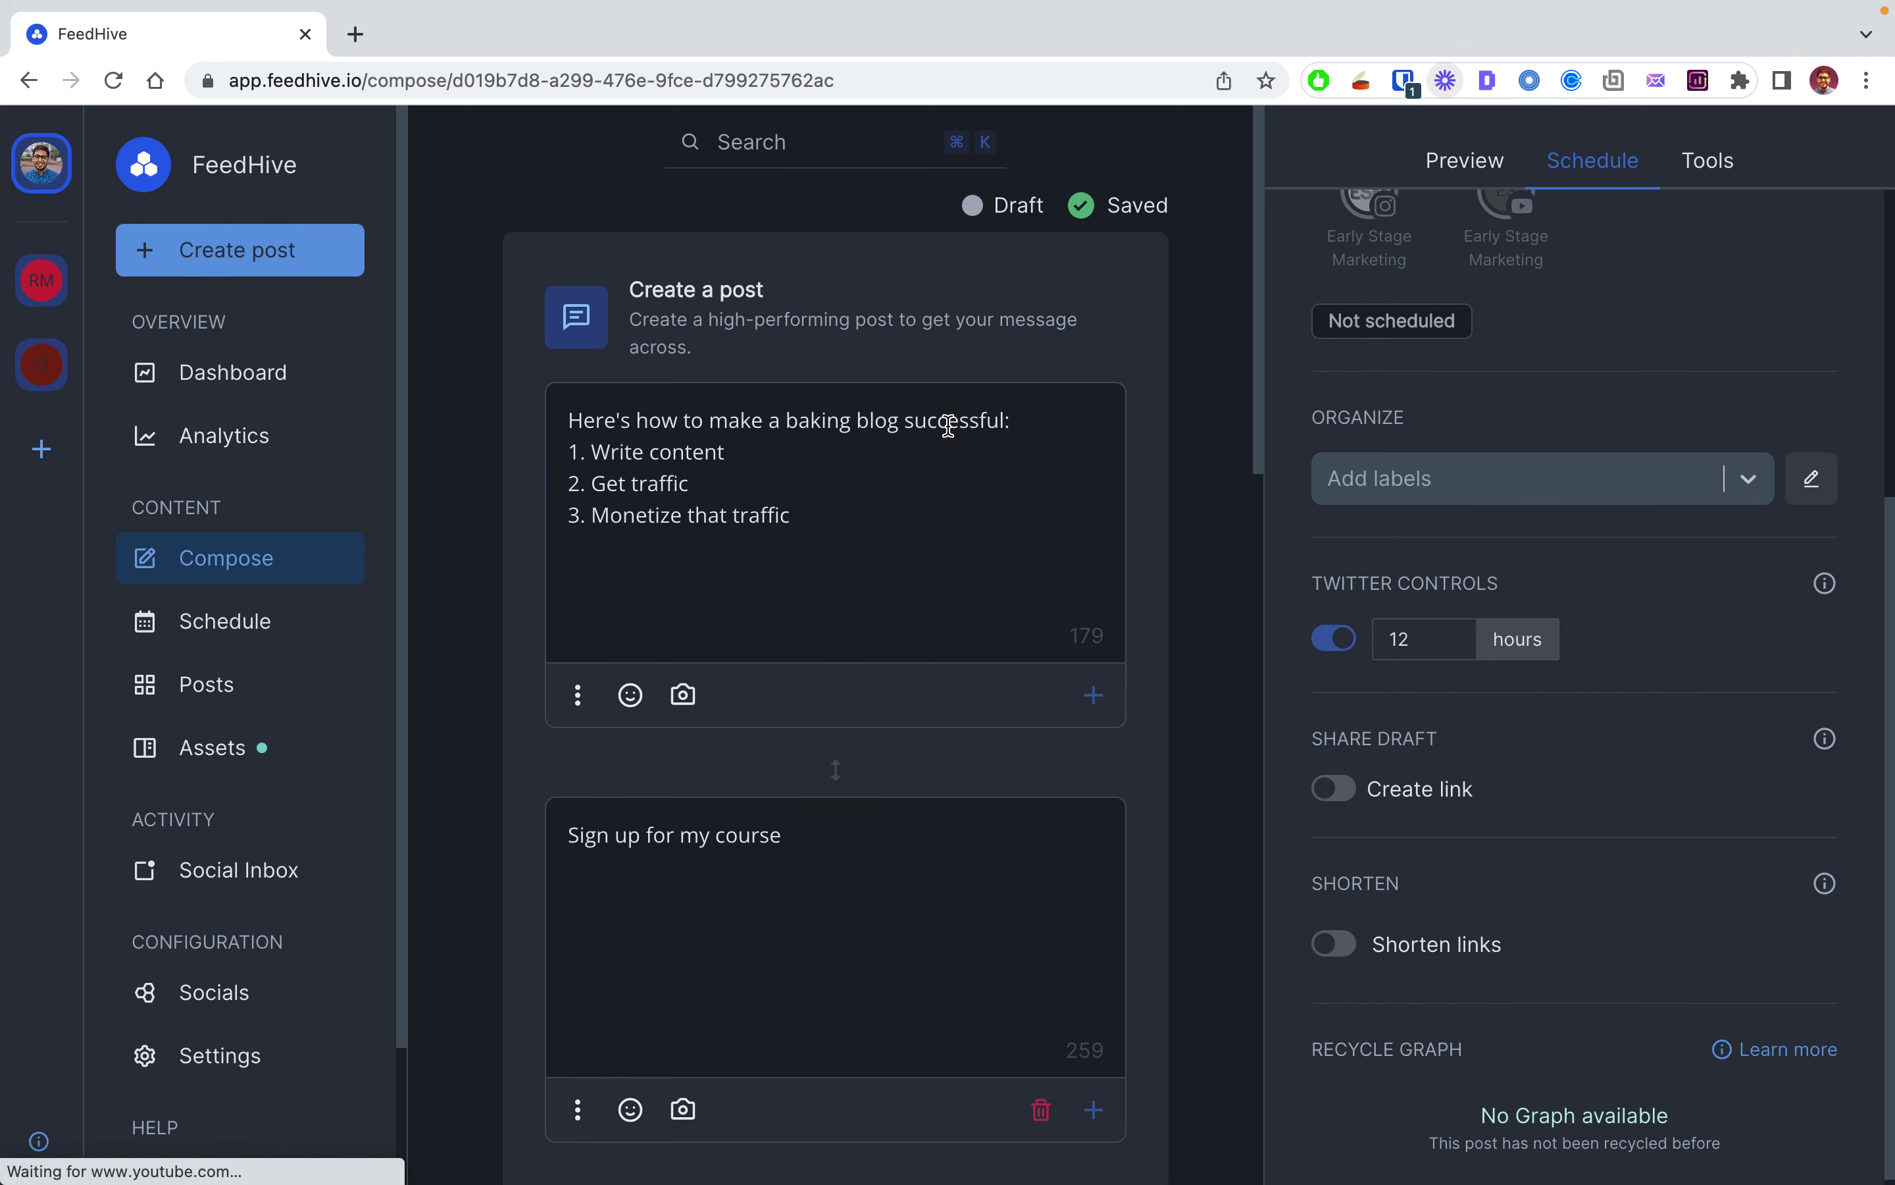
pyautogui.click(1739, 480)
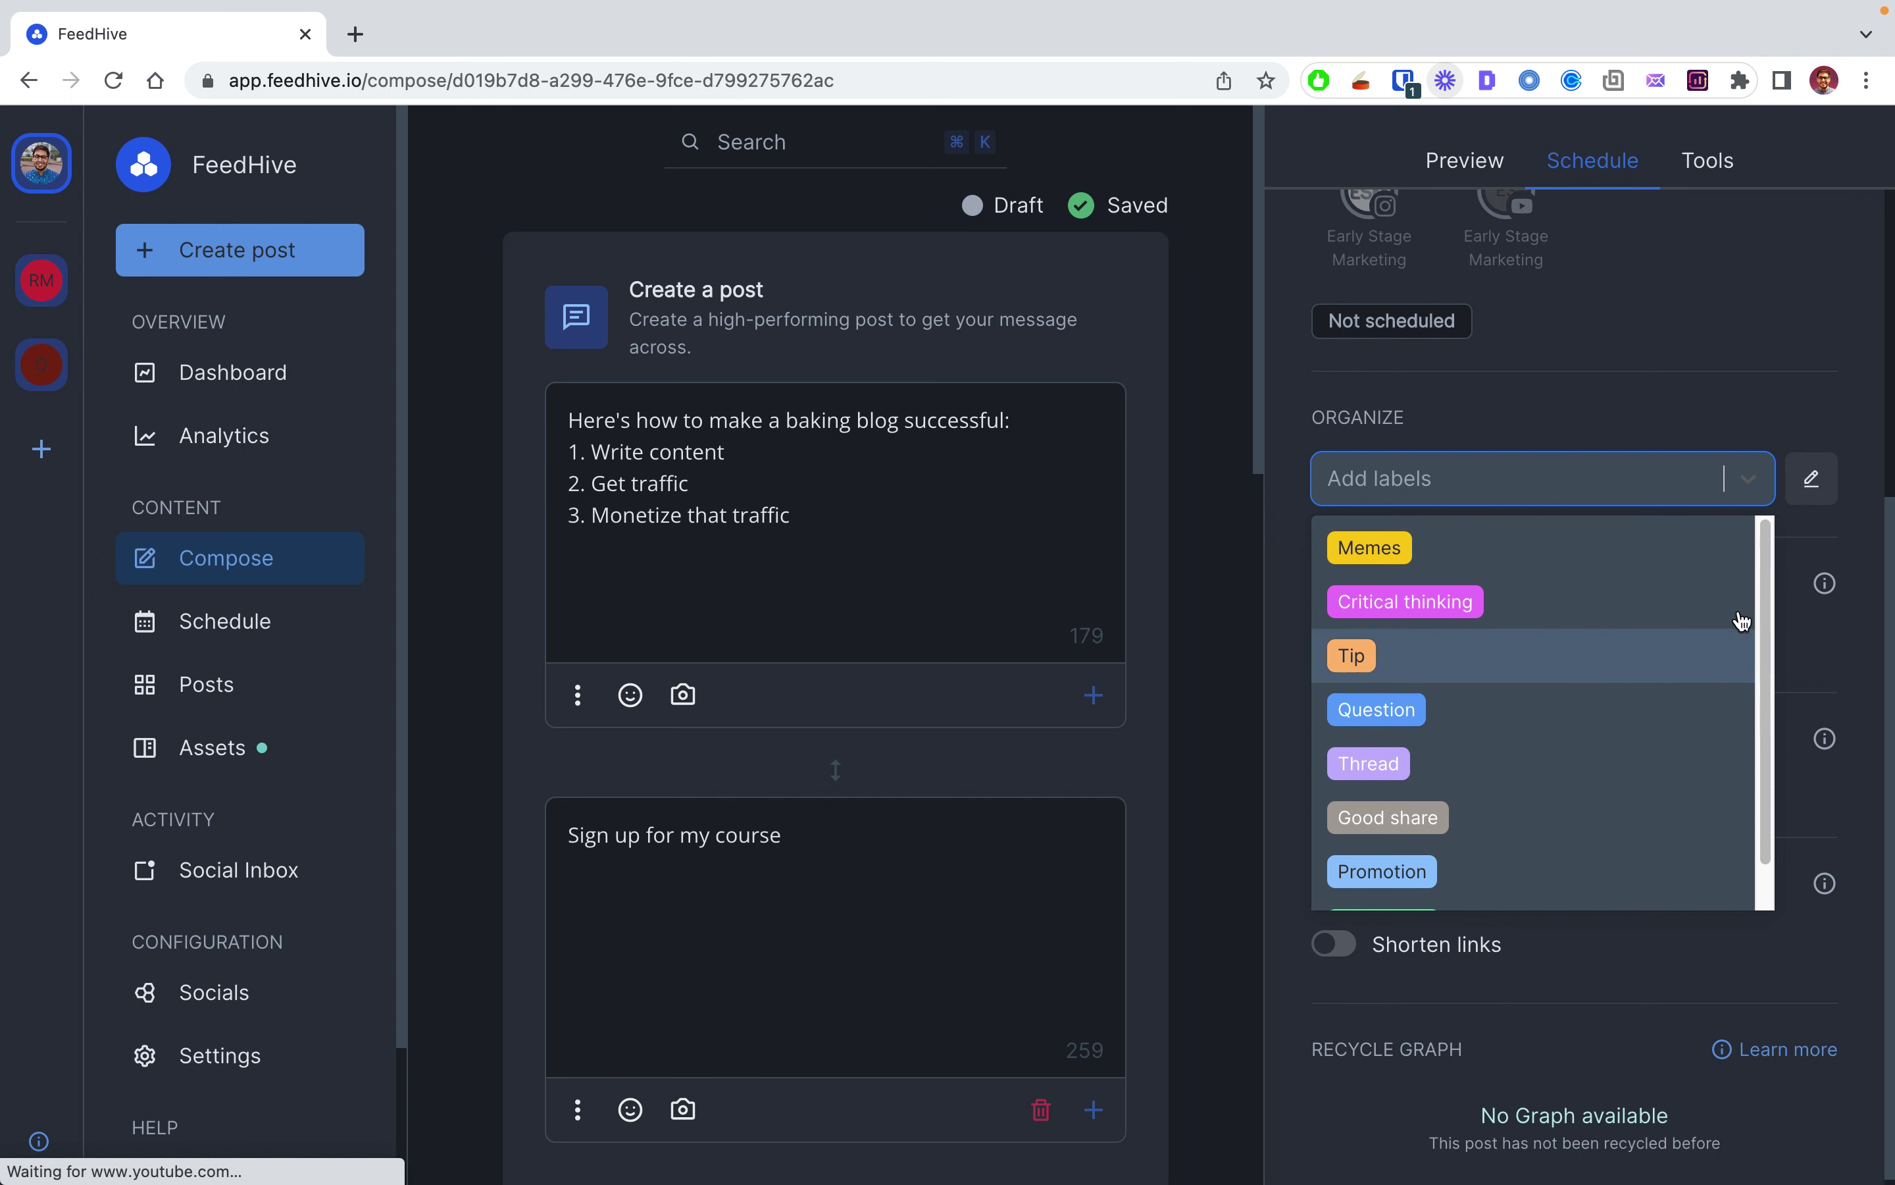
pyautogui.click(1677, 373)
# Step: Try the midday quick action in the post's scheduling calendar and close it without scheduling
pyautogui.scroll(6, 1508, 506)
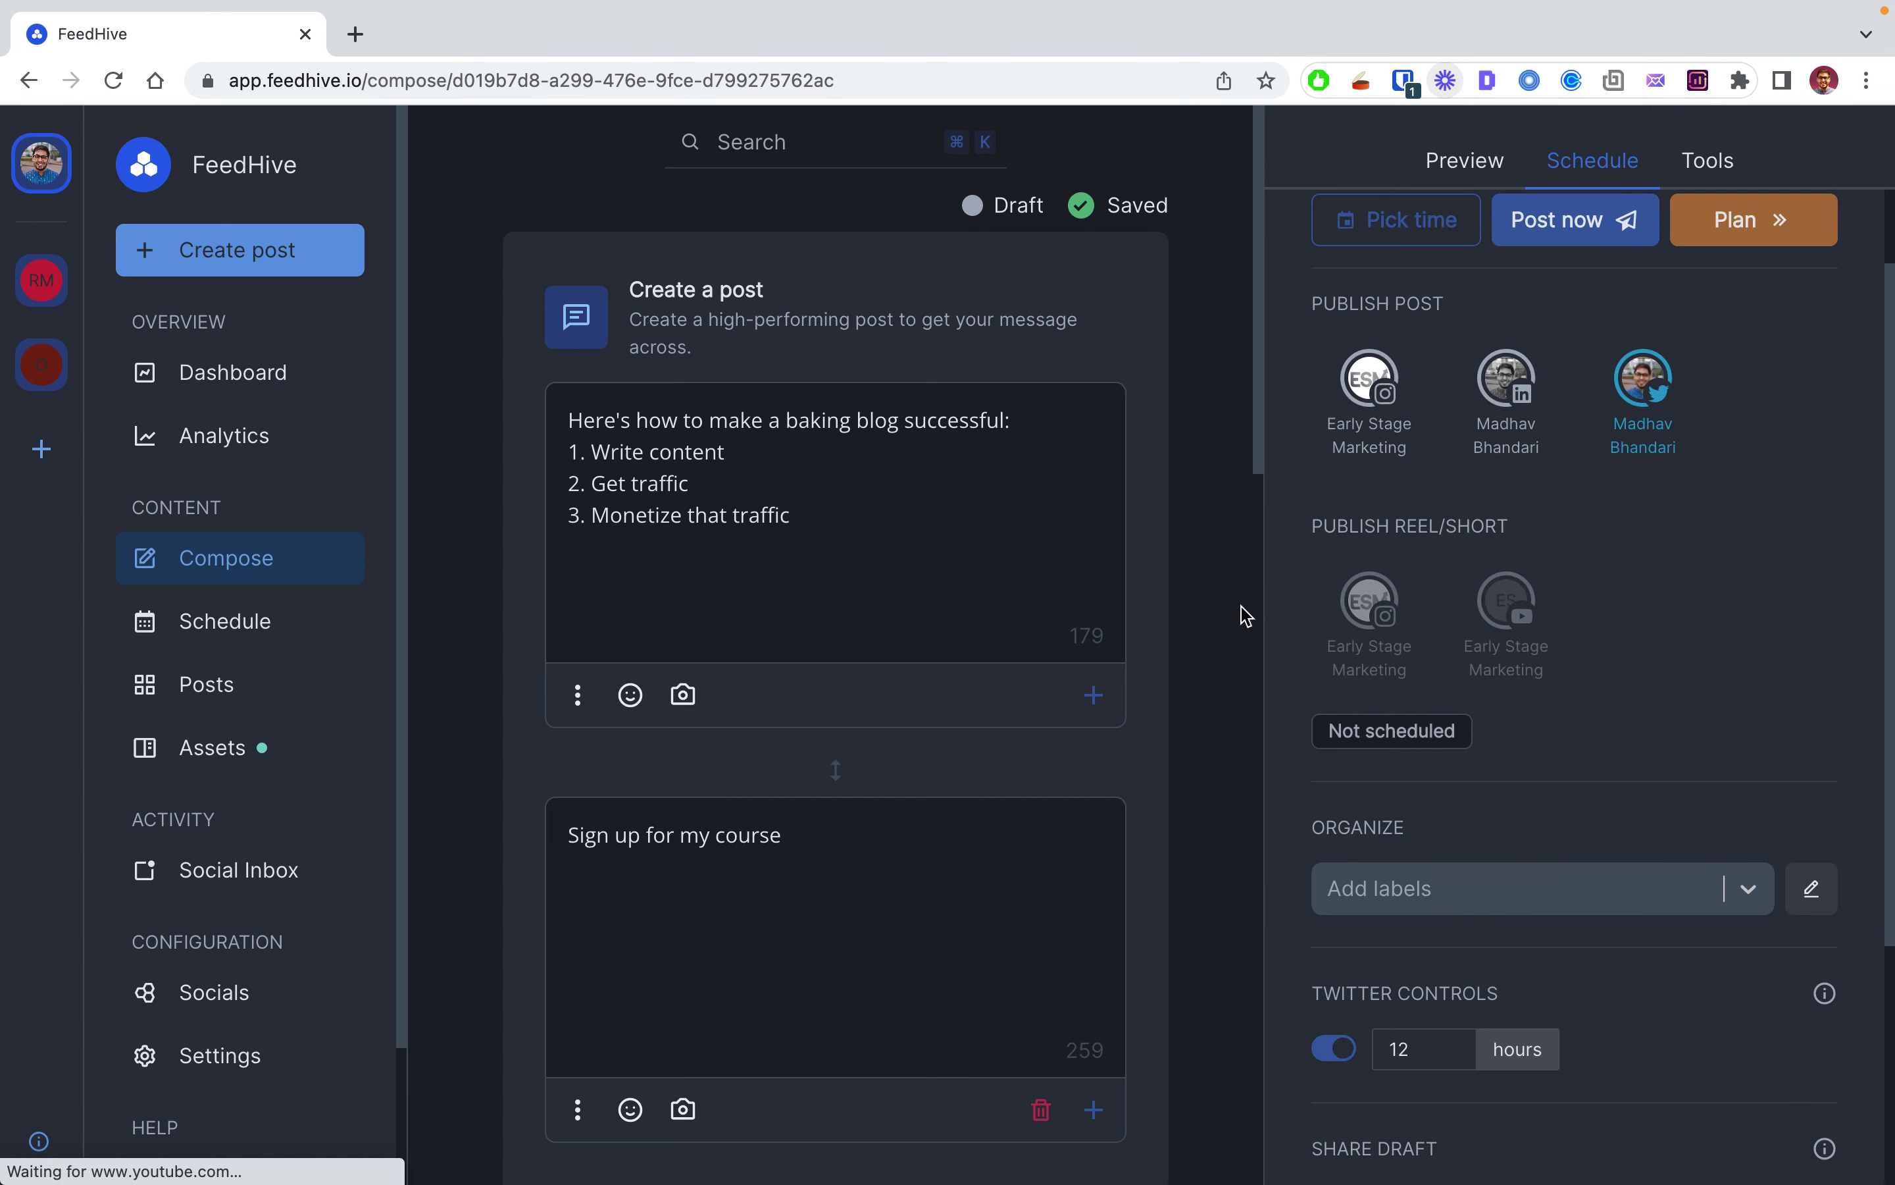
pyautogui.click(1407, 266)
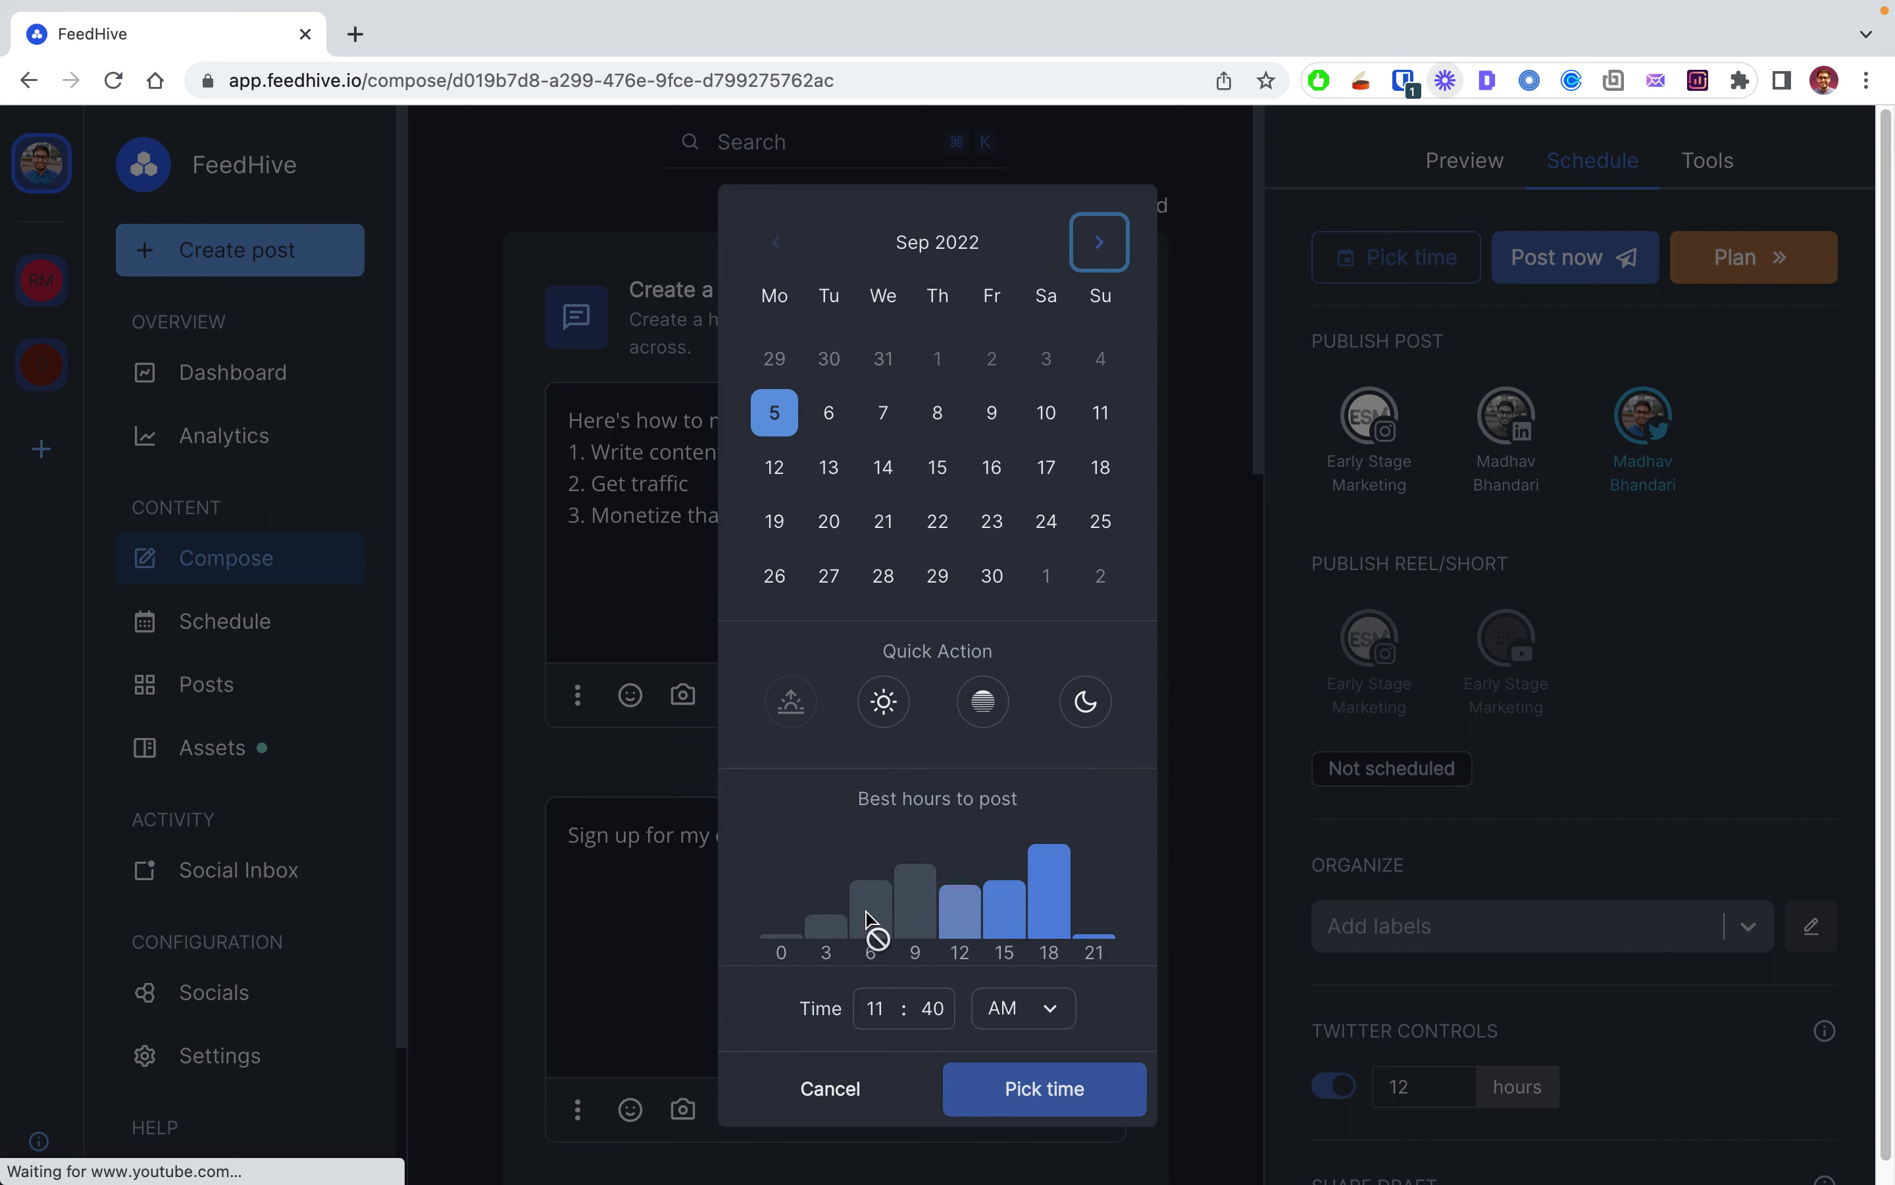
pyautogui.click(886, 715)
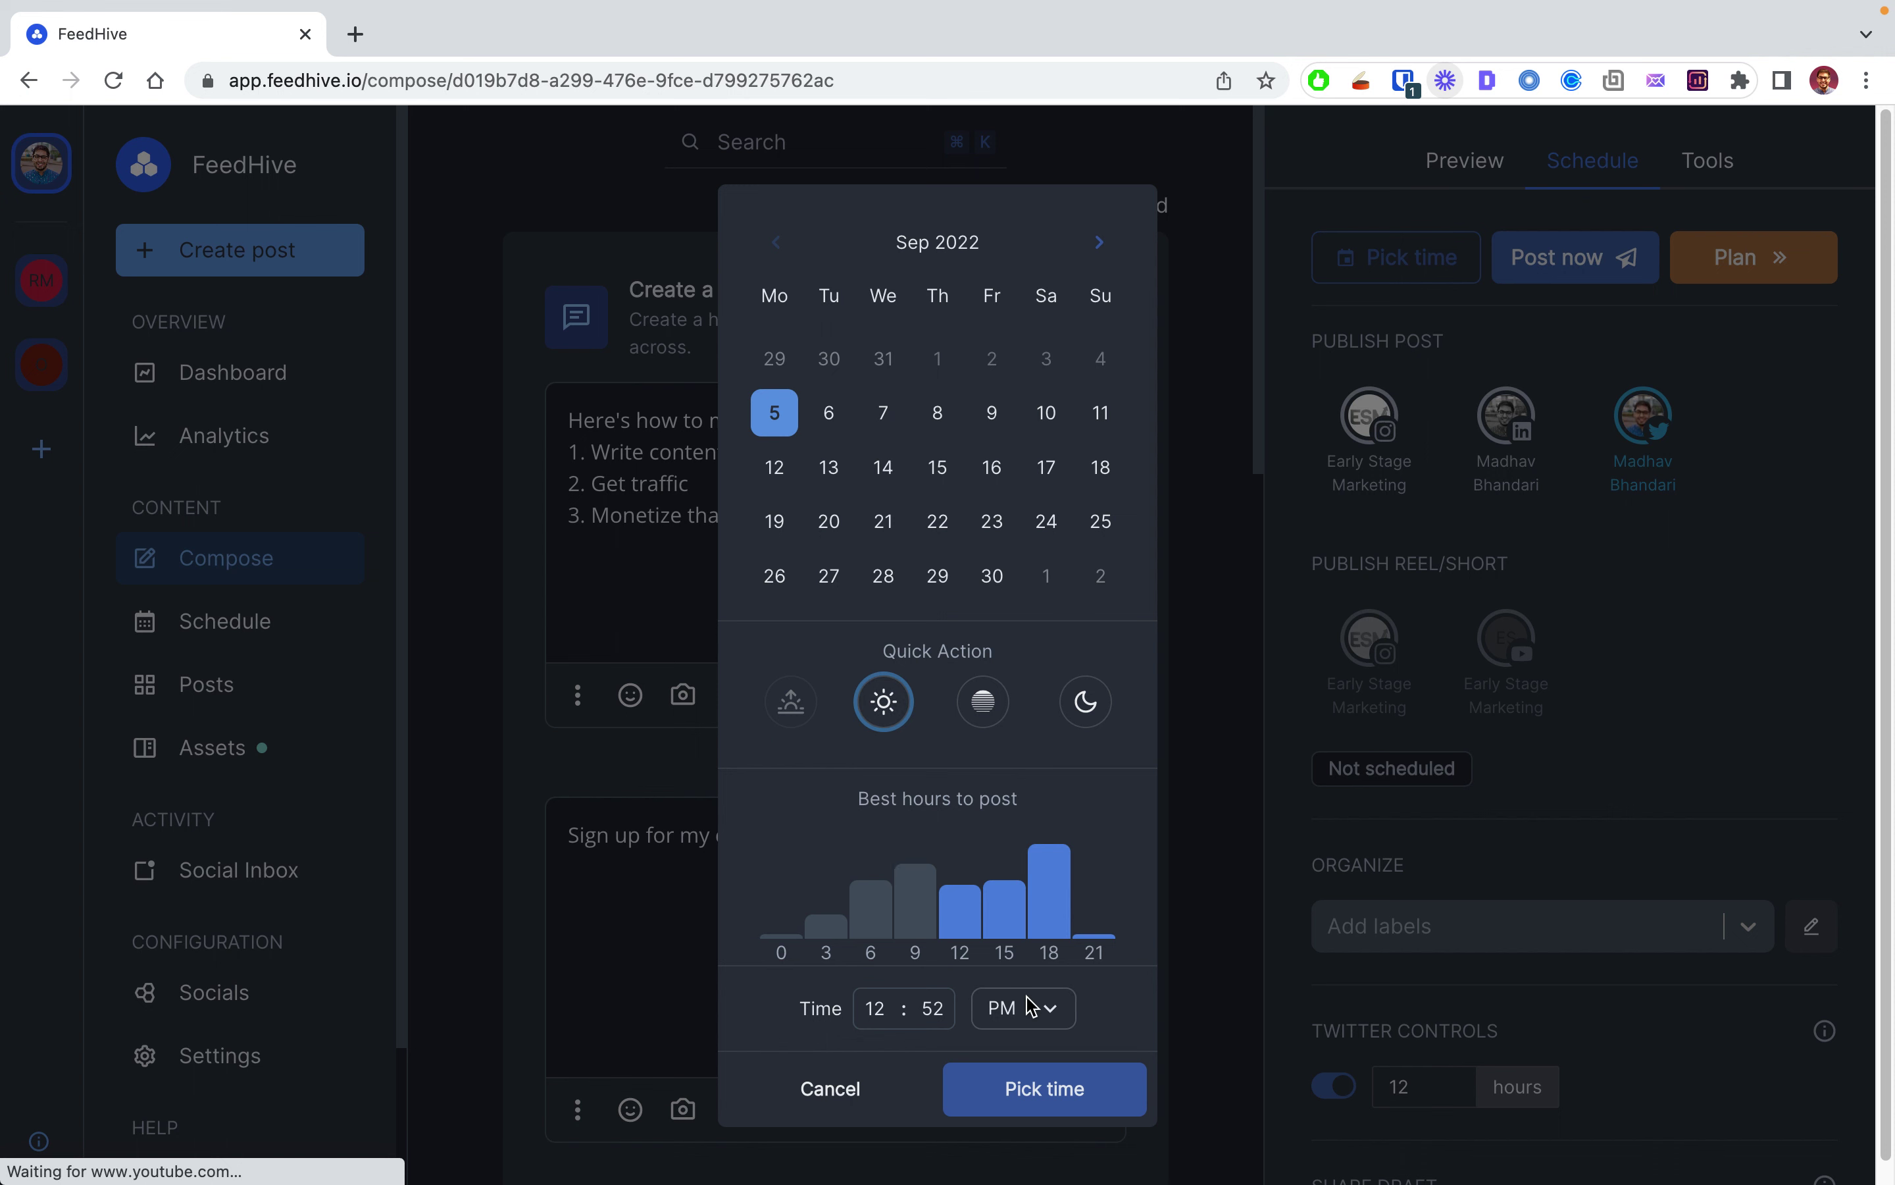
pyautogui.click(1297, 439)
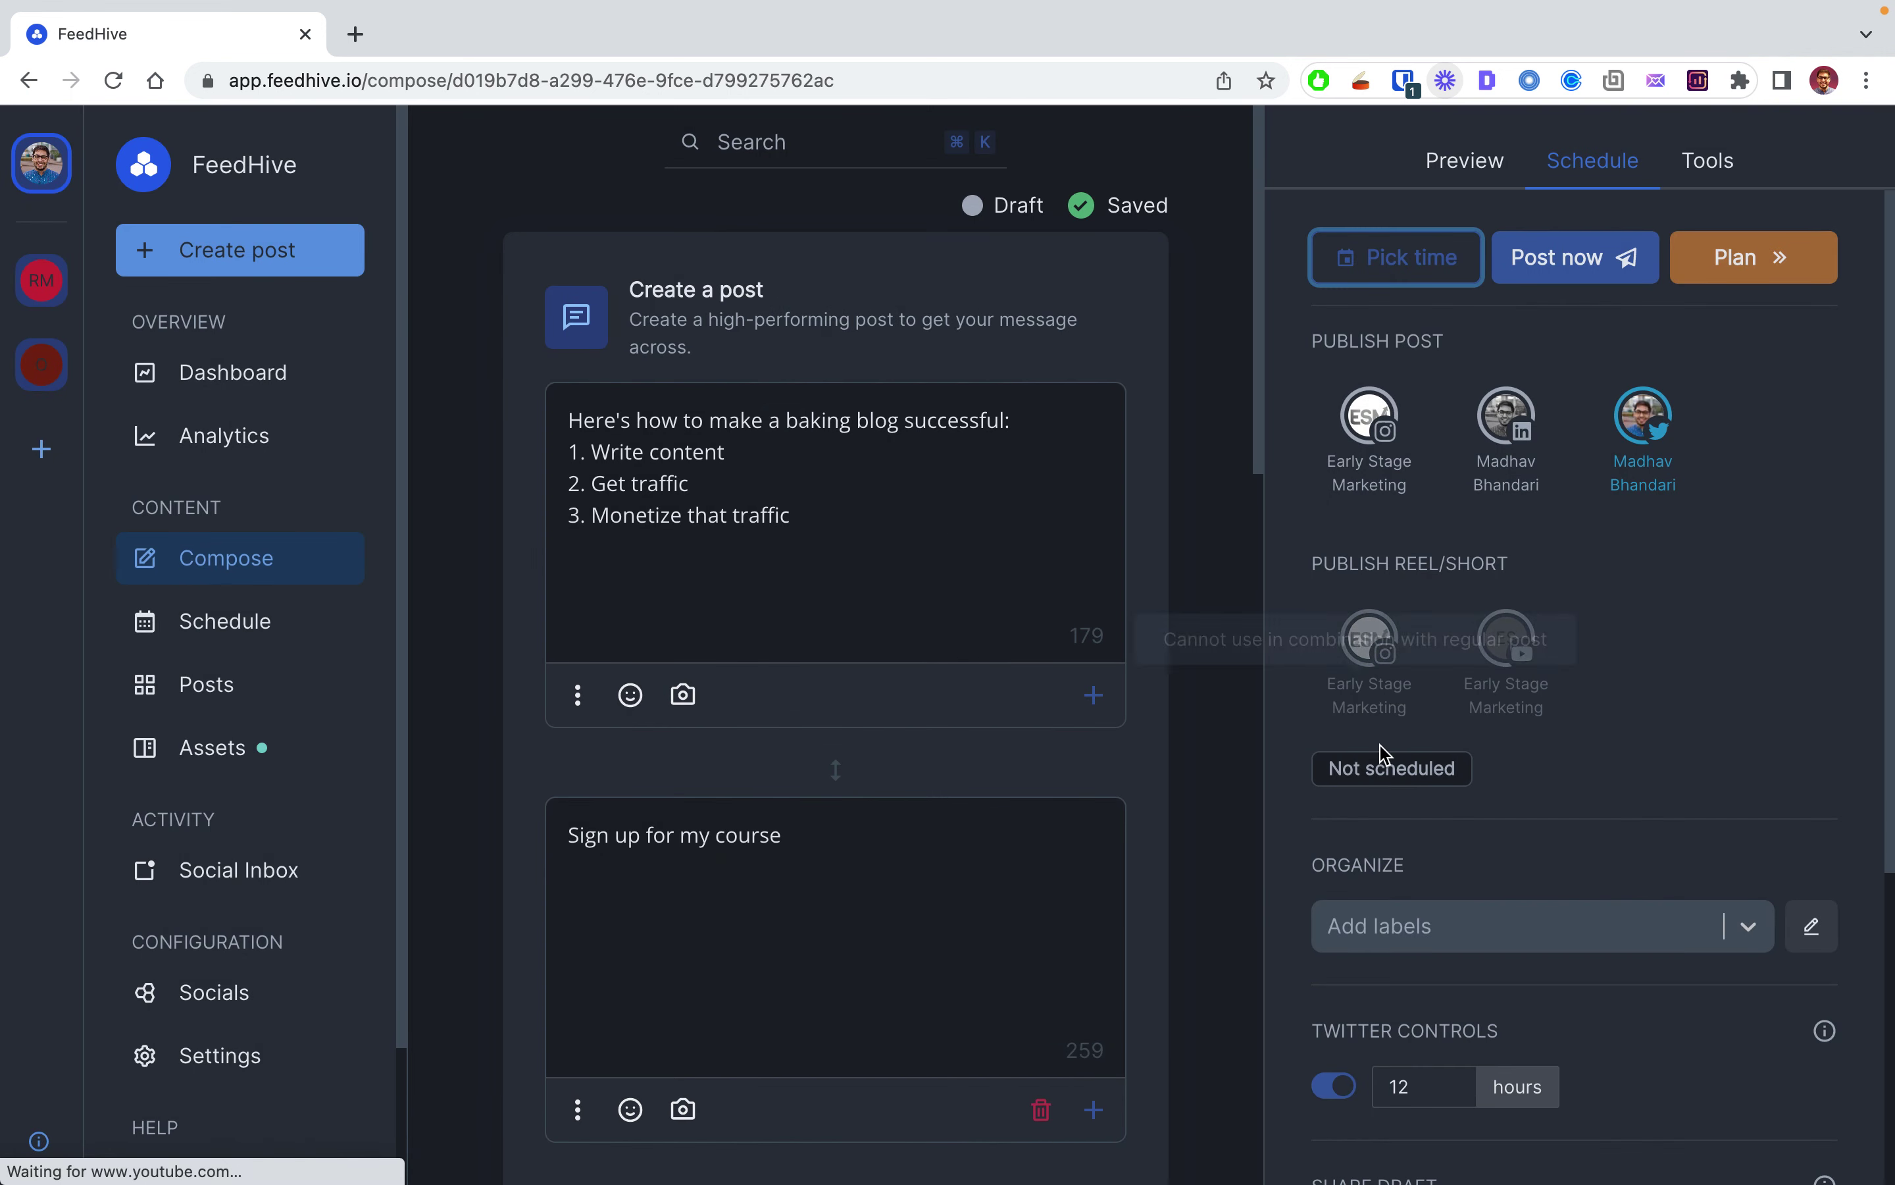
# Step: Clear the whole baking blog text from the main post
pyautogui.scroll(-5, 1685, 732)
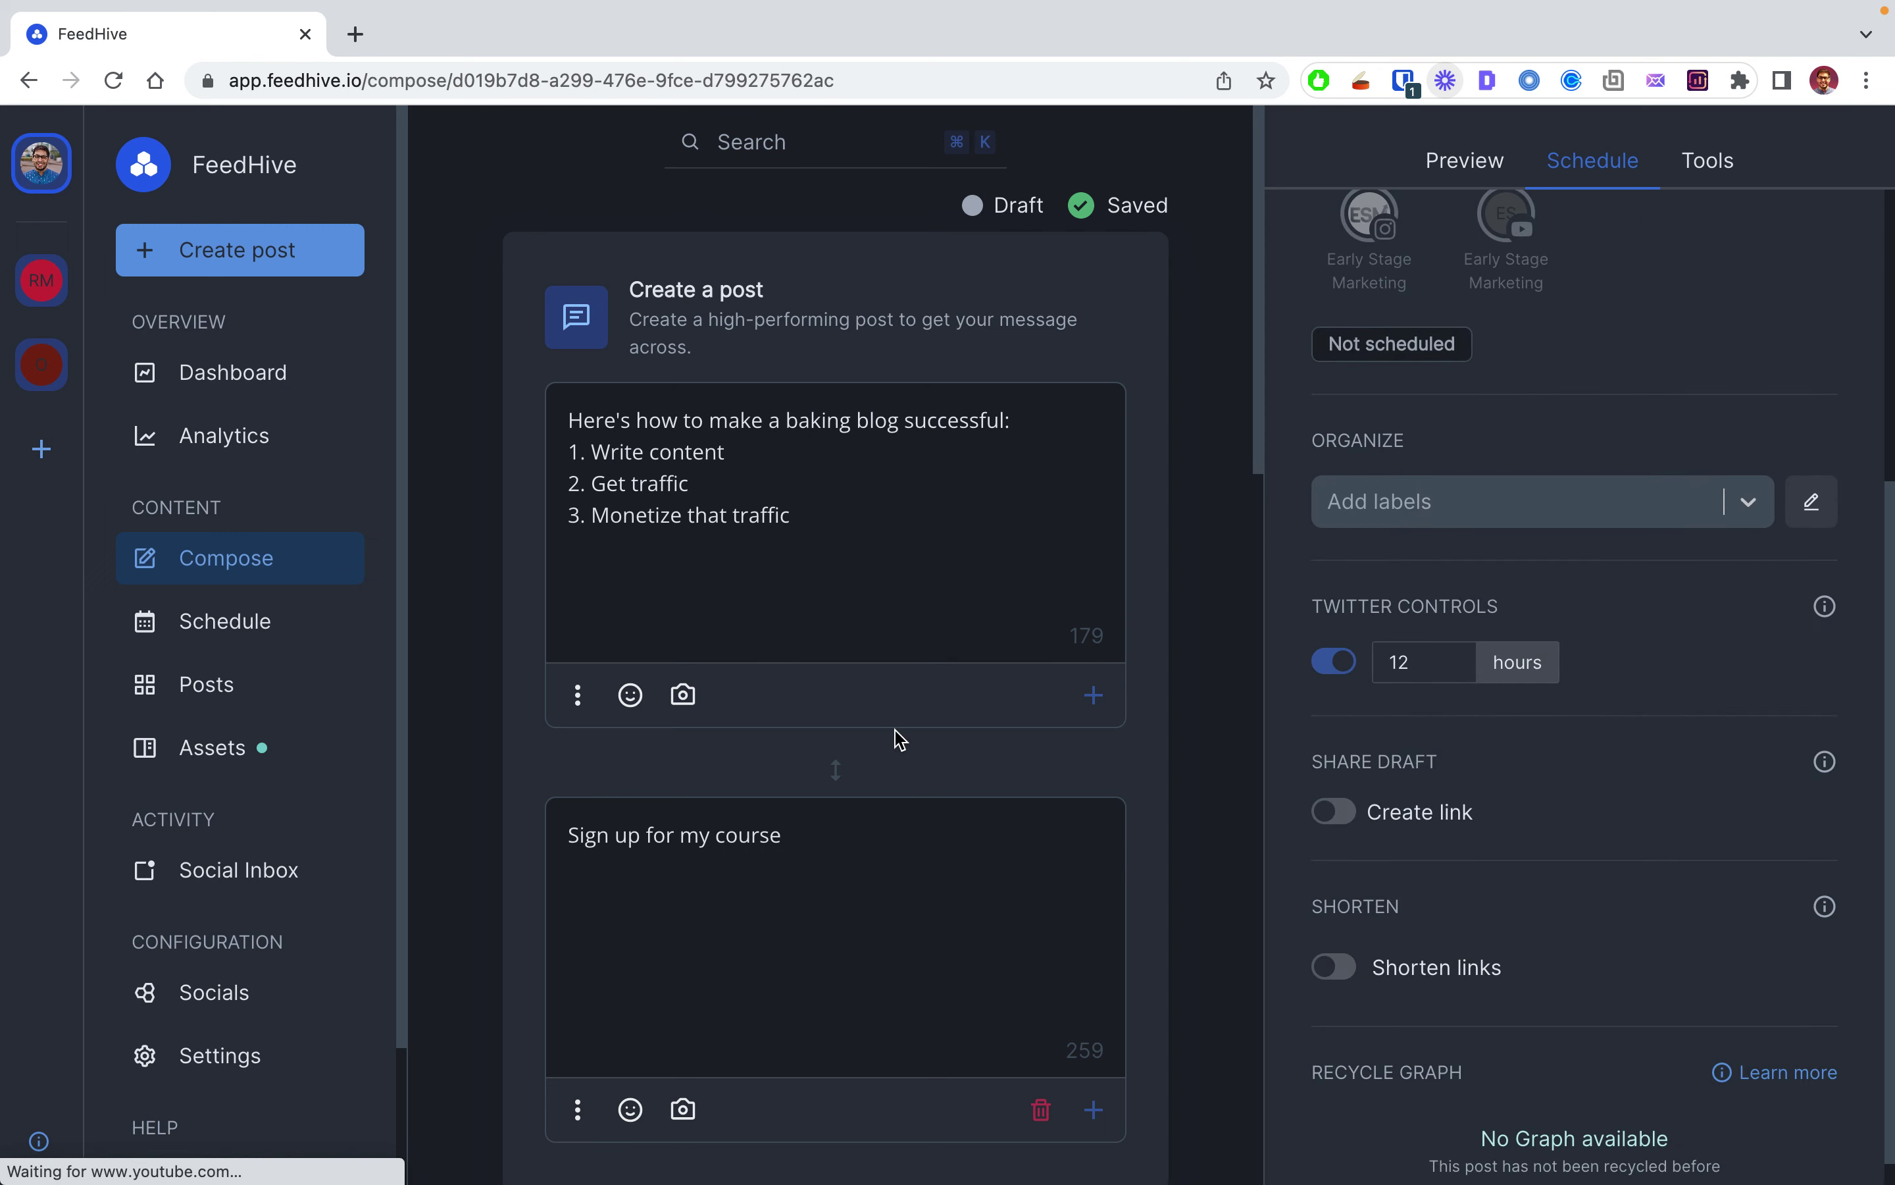
pyautogui.scroll(-2, 893, 736)
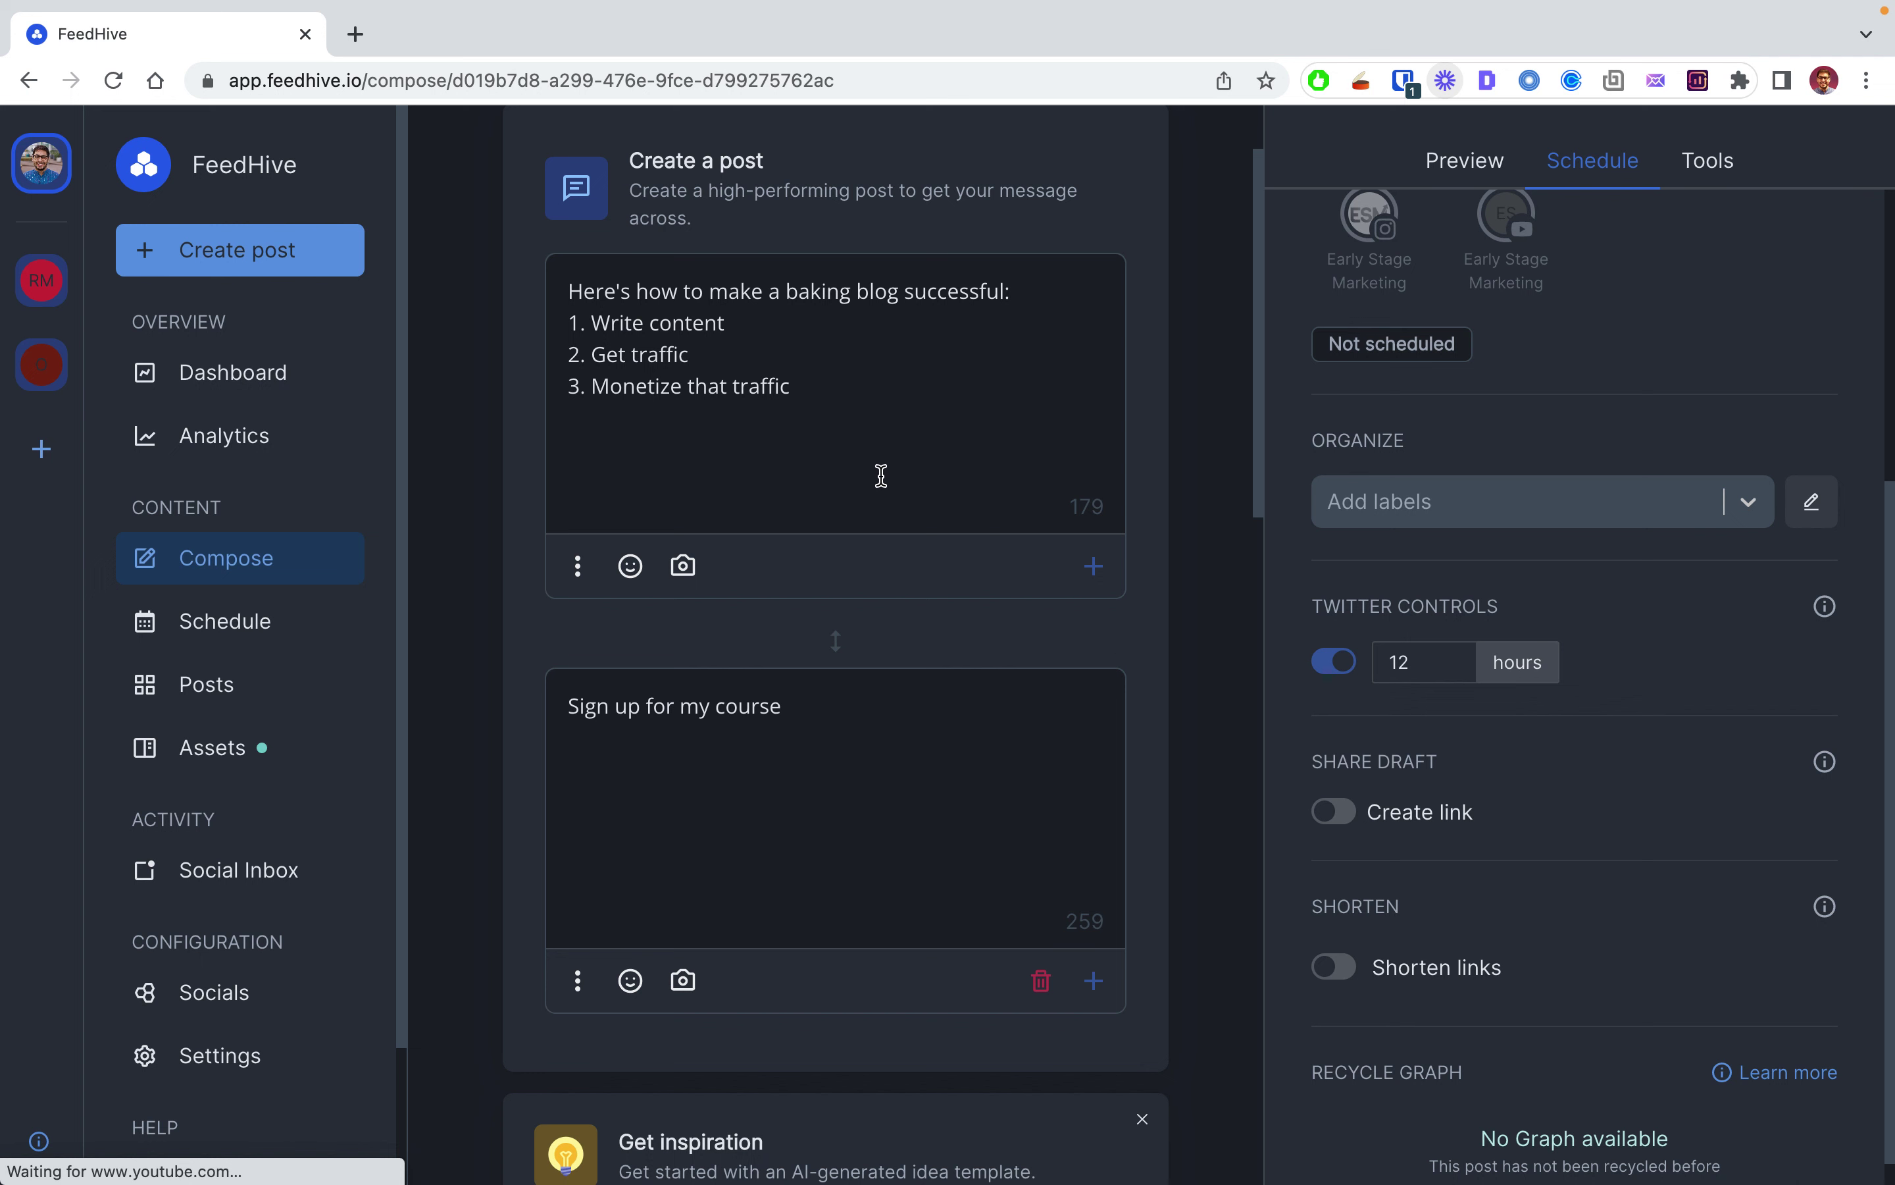
pyautogui.scroll(-3, 897, 618)
pyautogui.scroll(5, 891, 607)
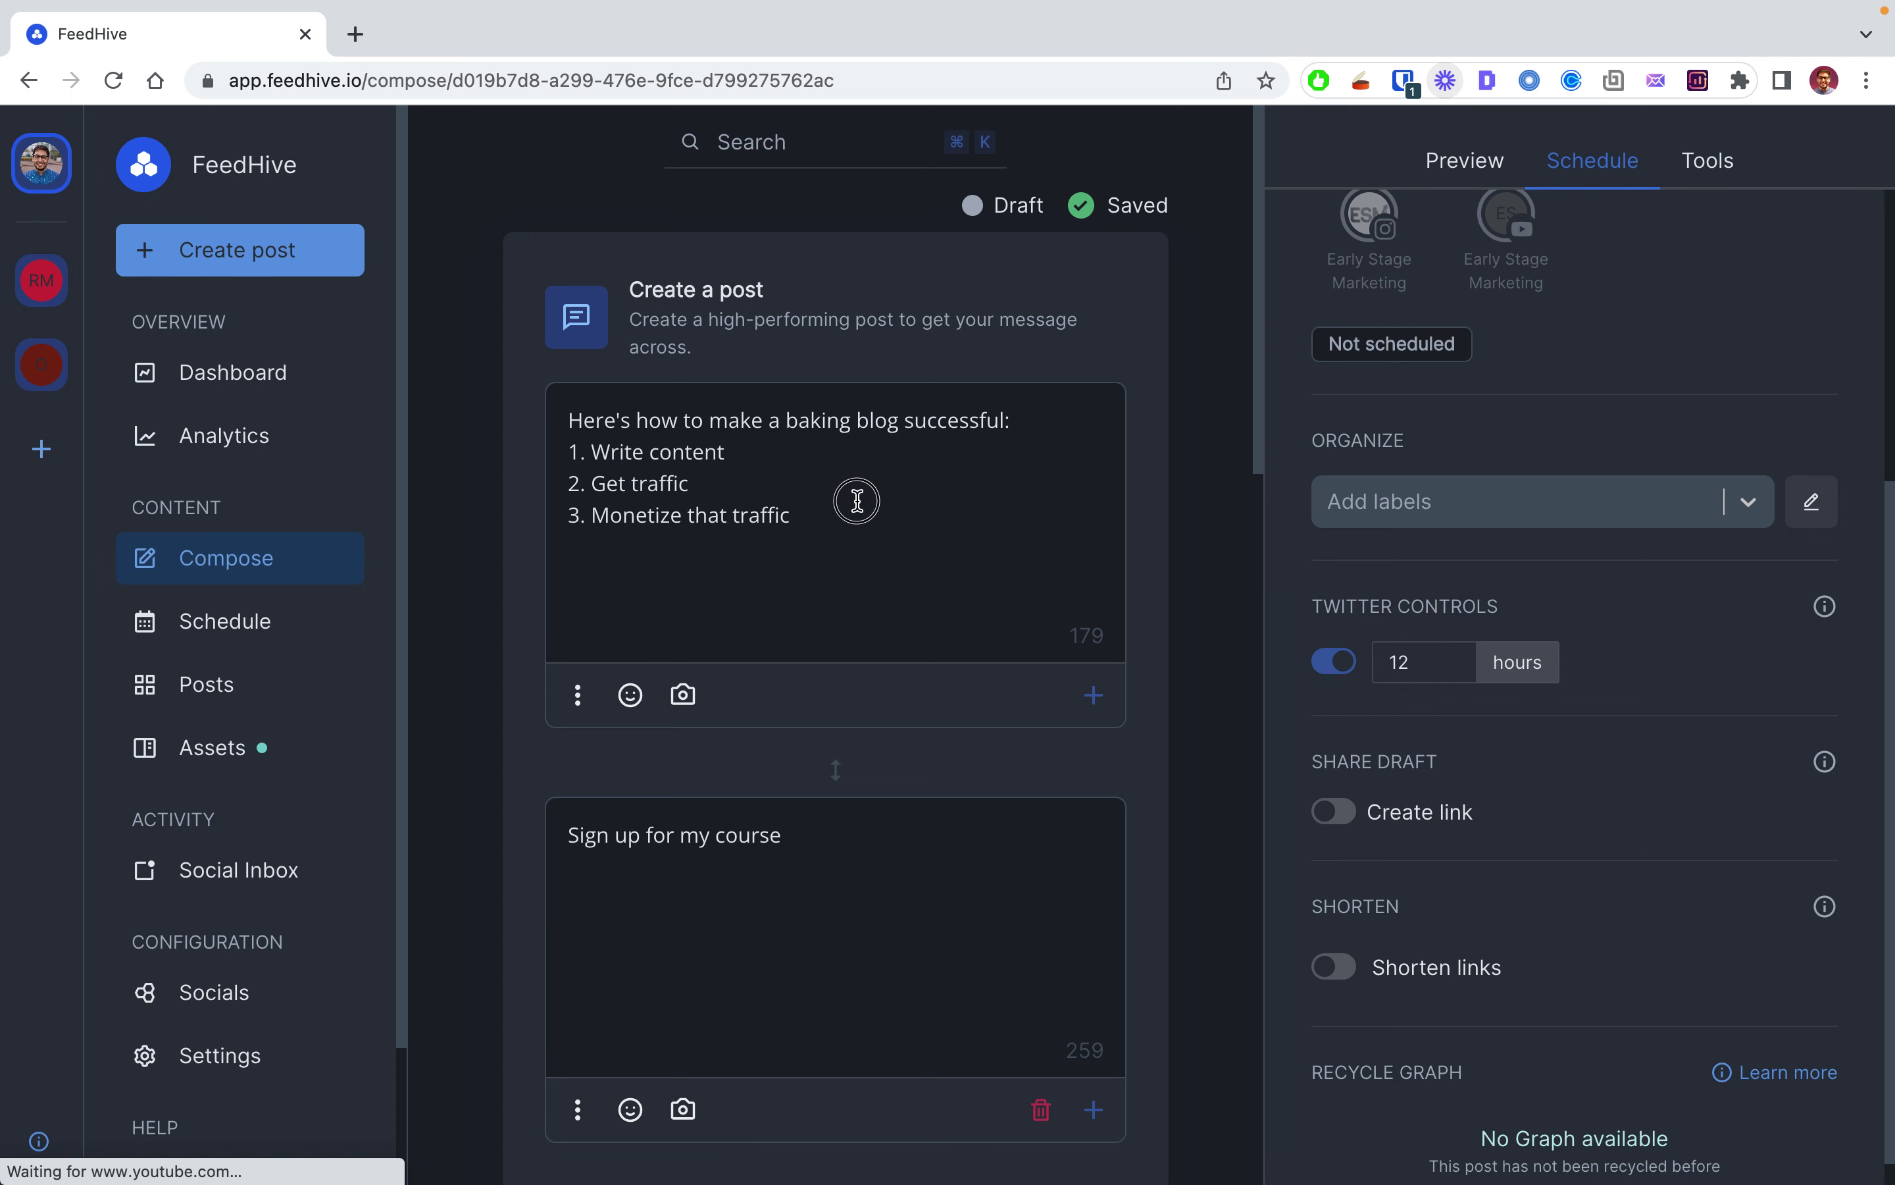
pyautogui.moveTo(858, 501); pyautogui.dragTo(536, 415)
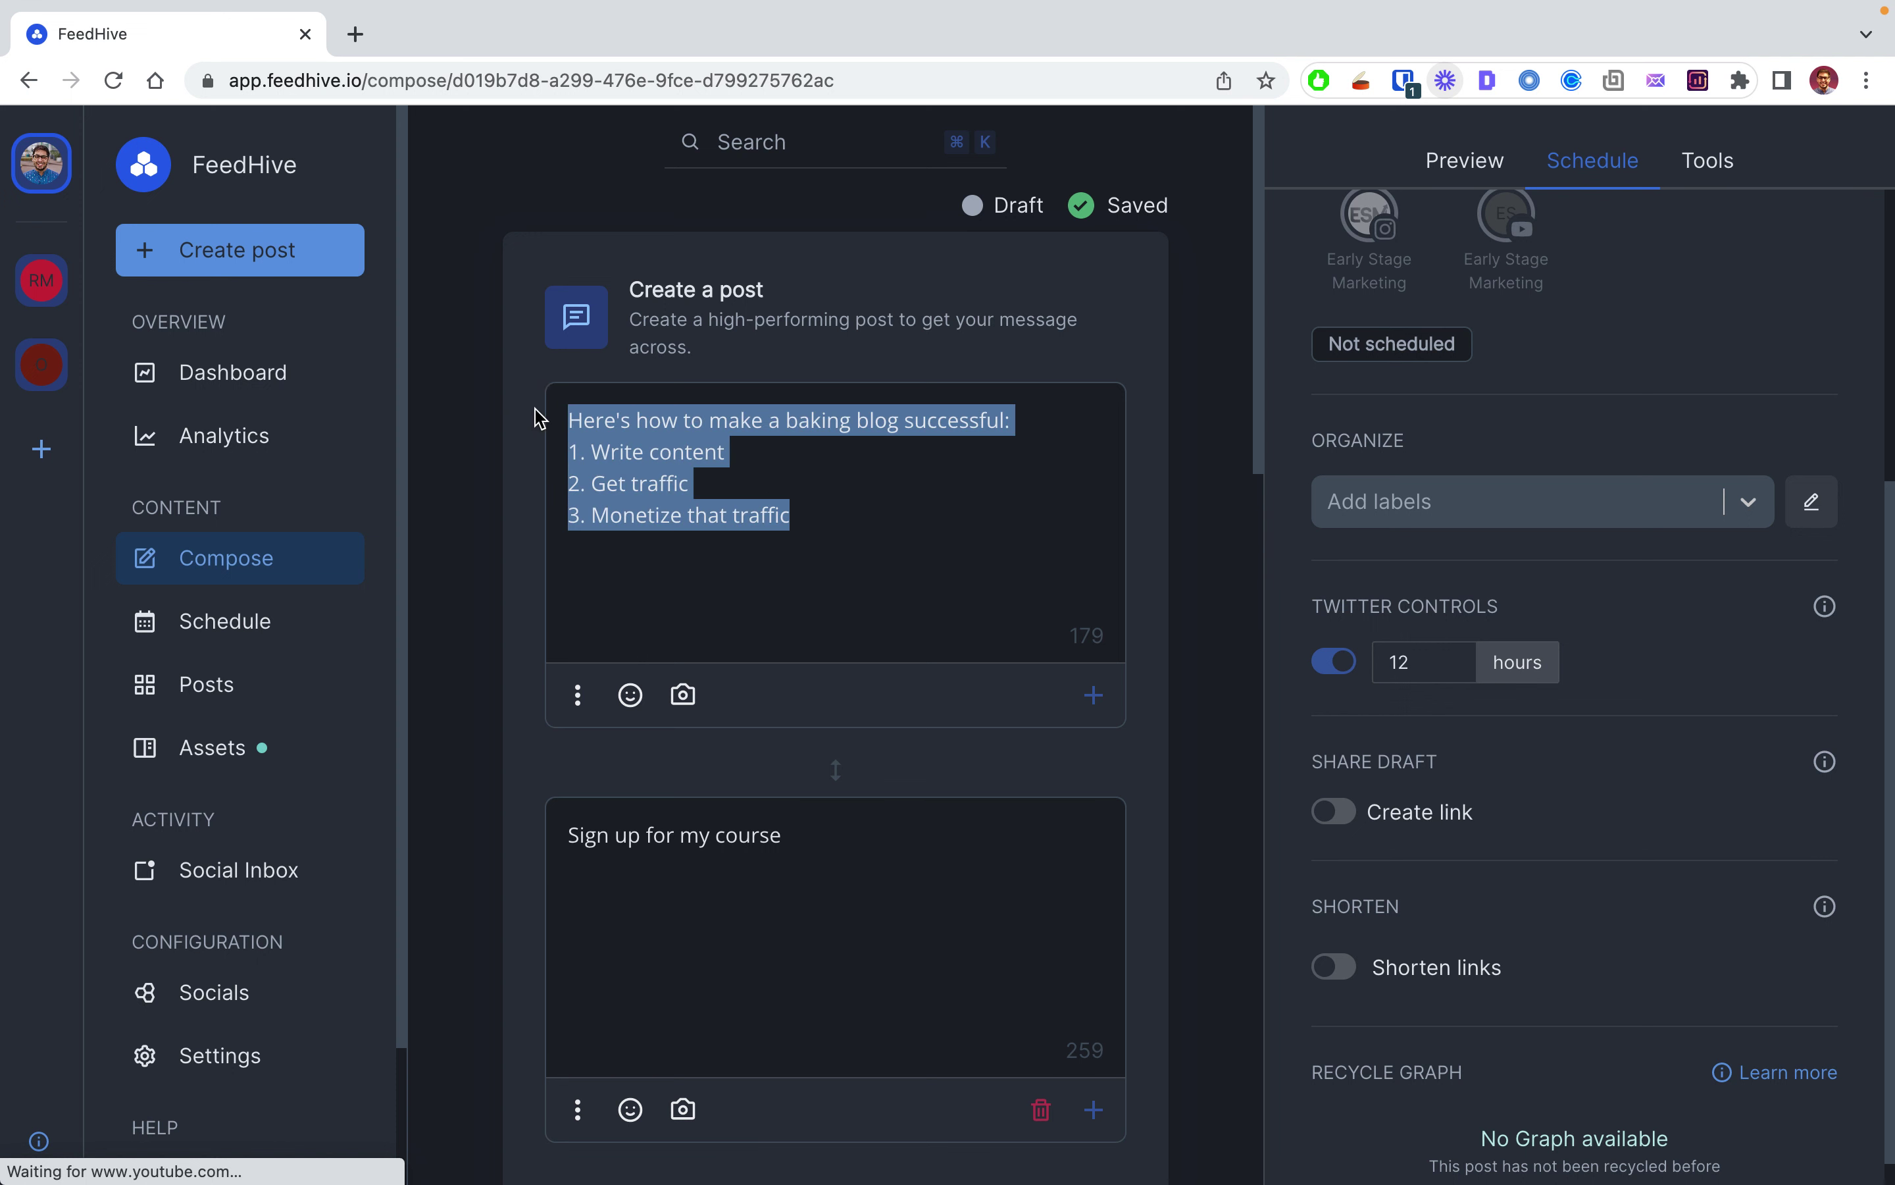
pyautogui.press('BackSpace')
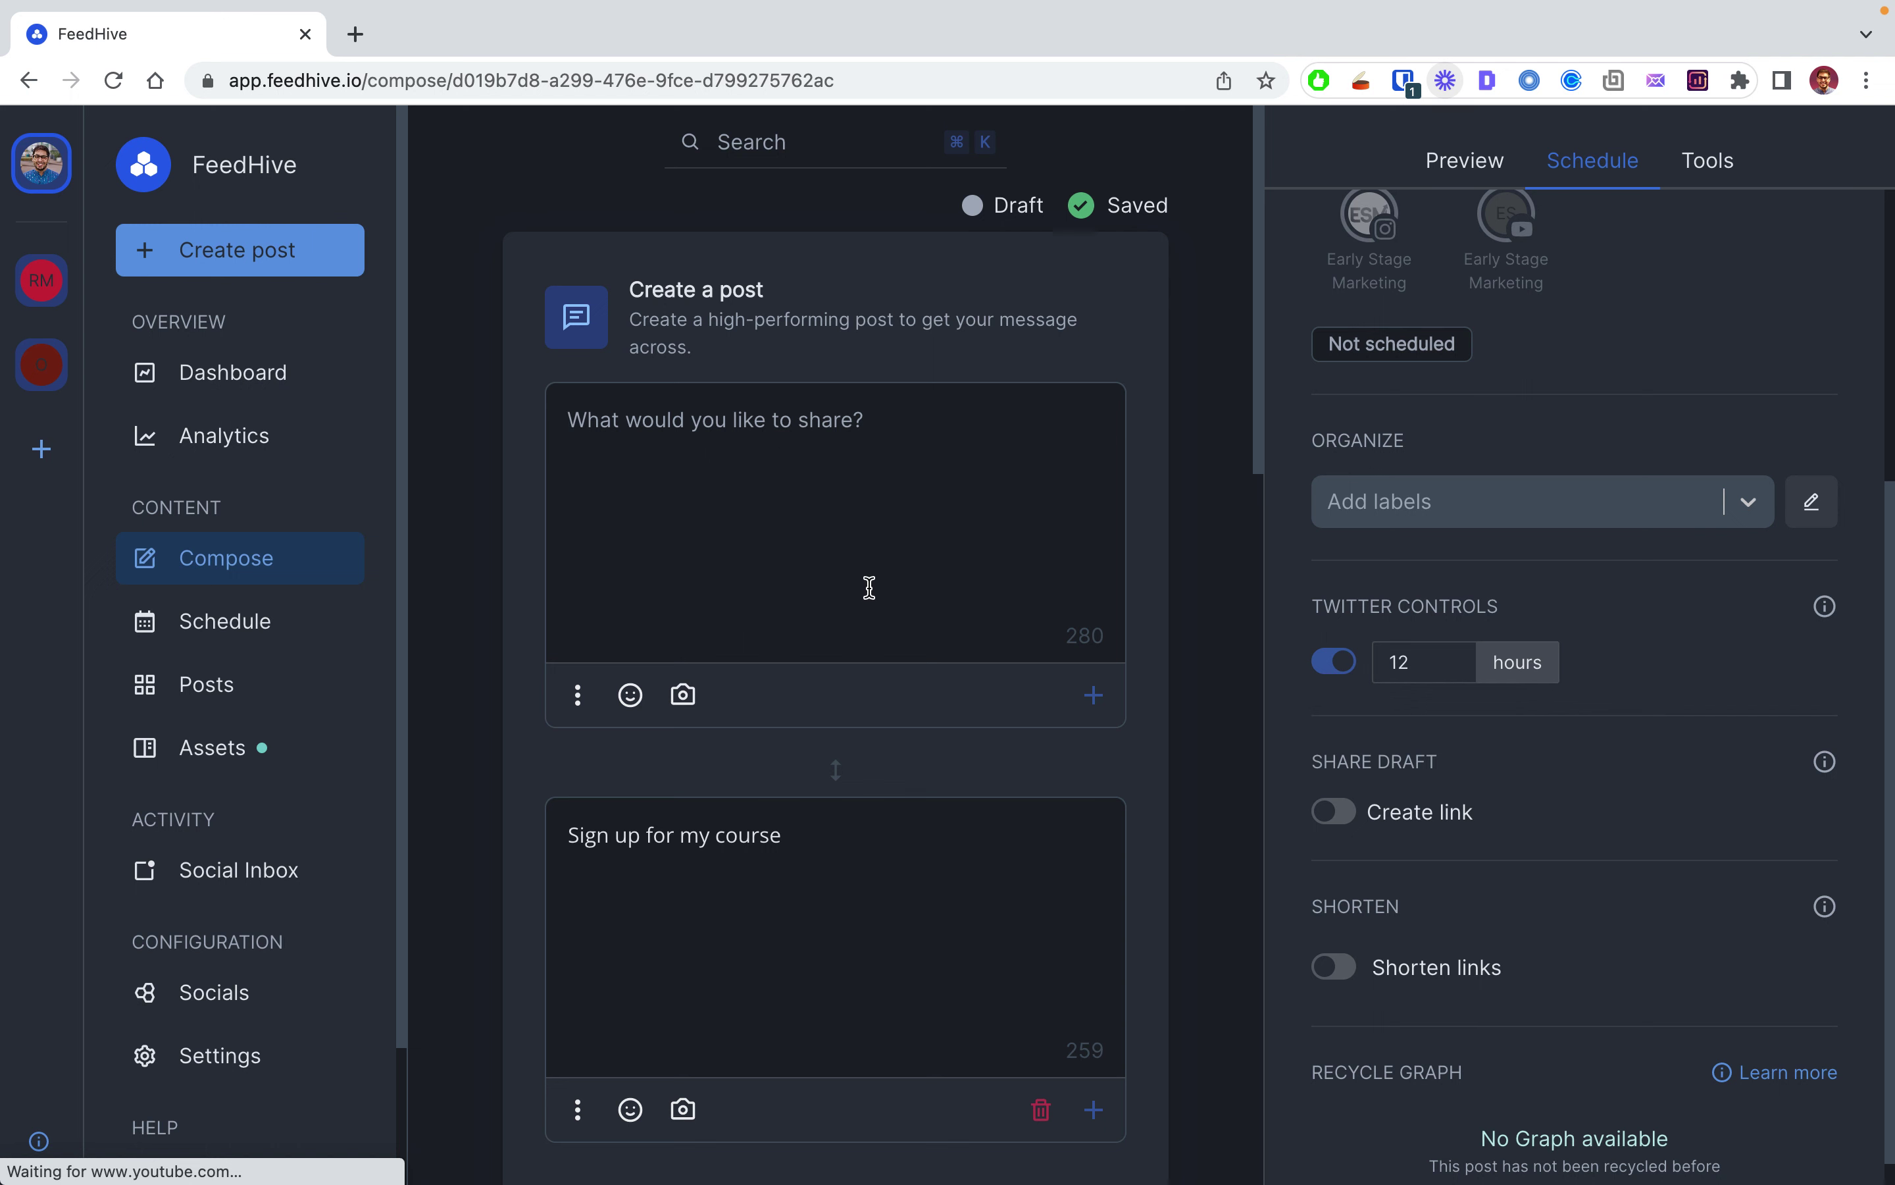
# Step: Replace the follow-up post's text with the AI inspiration "Share the main reasons that you do what you do."
pyautogui.scroll(-5, 869, 608)
pyautogui.scroll(-5, 869, 609)
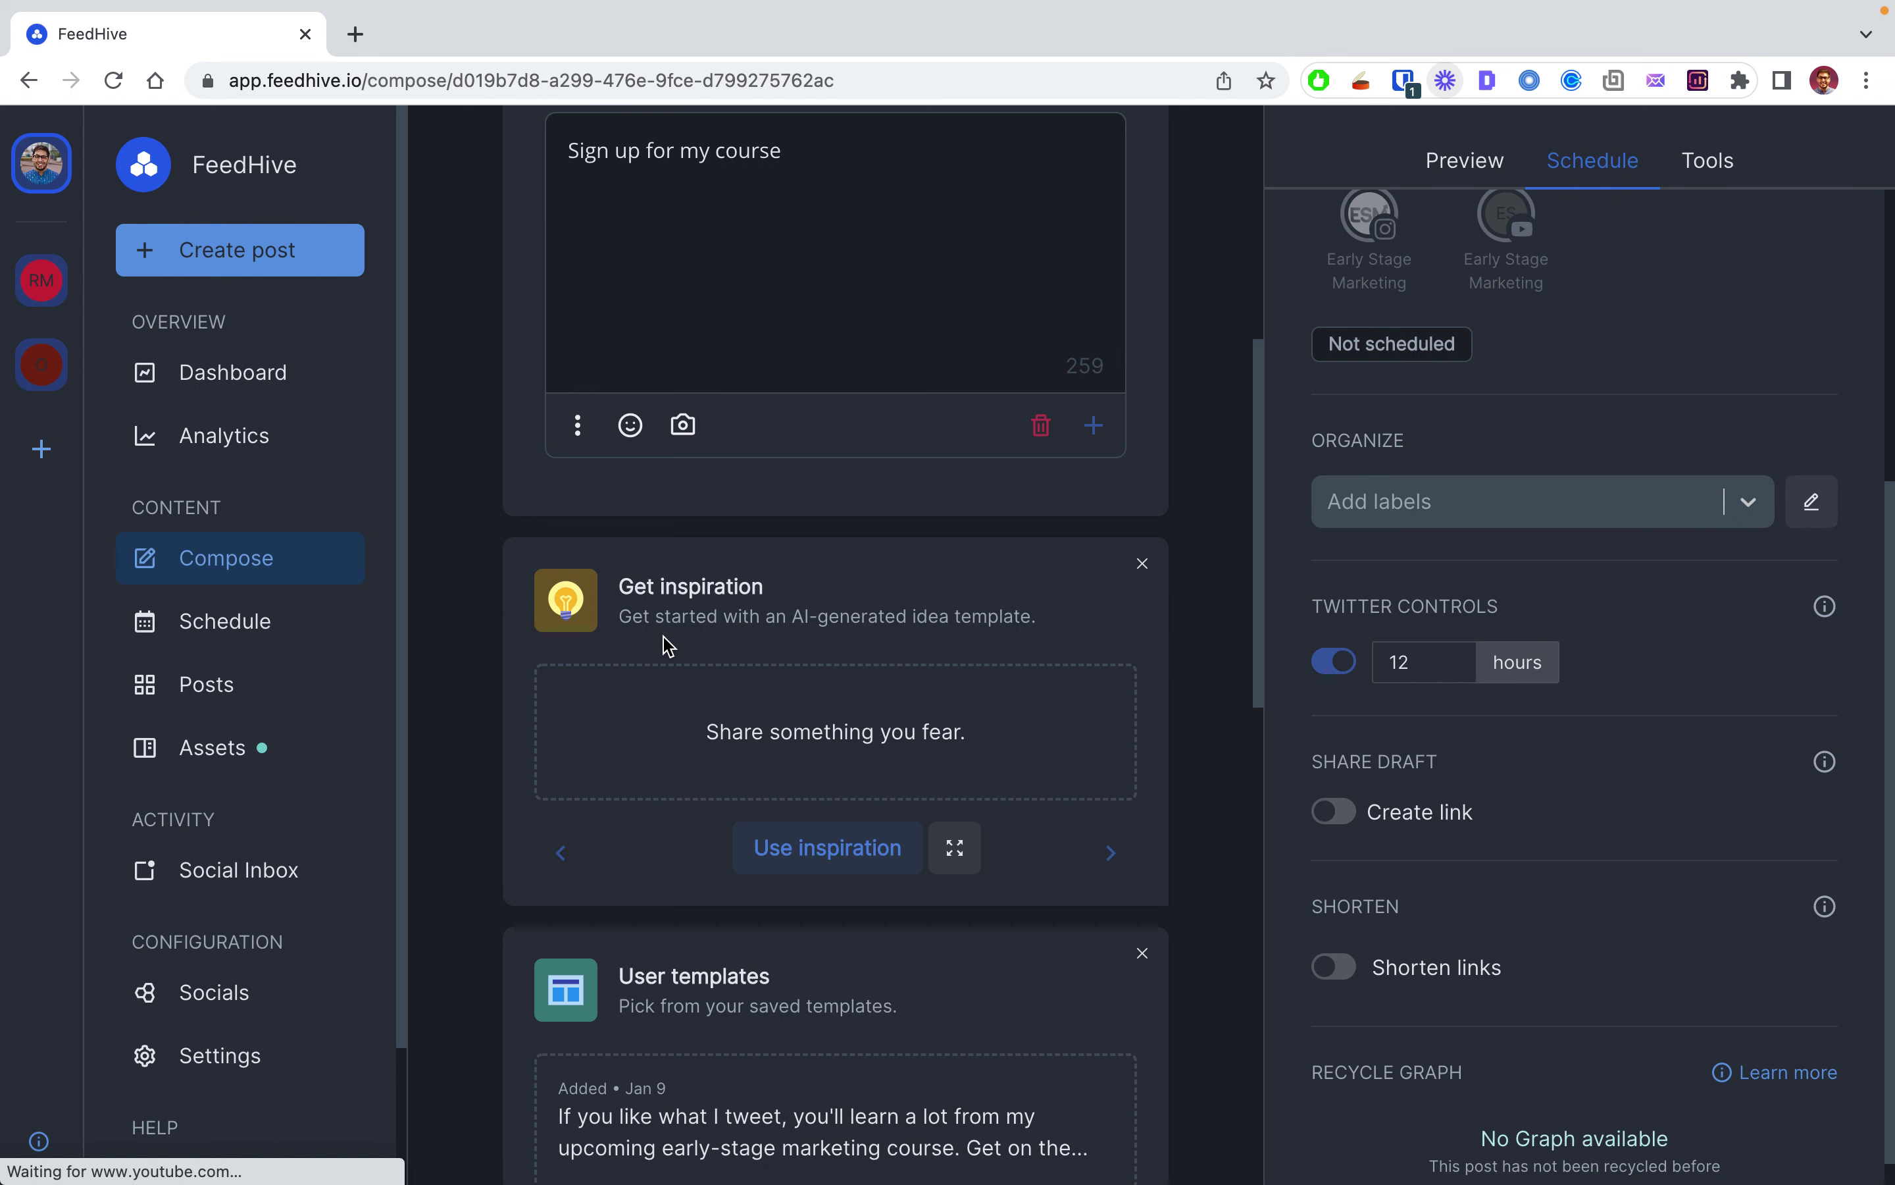
pyautogui.scroll(1, 662, 638)
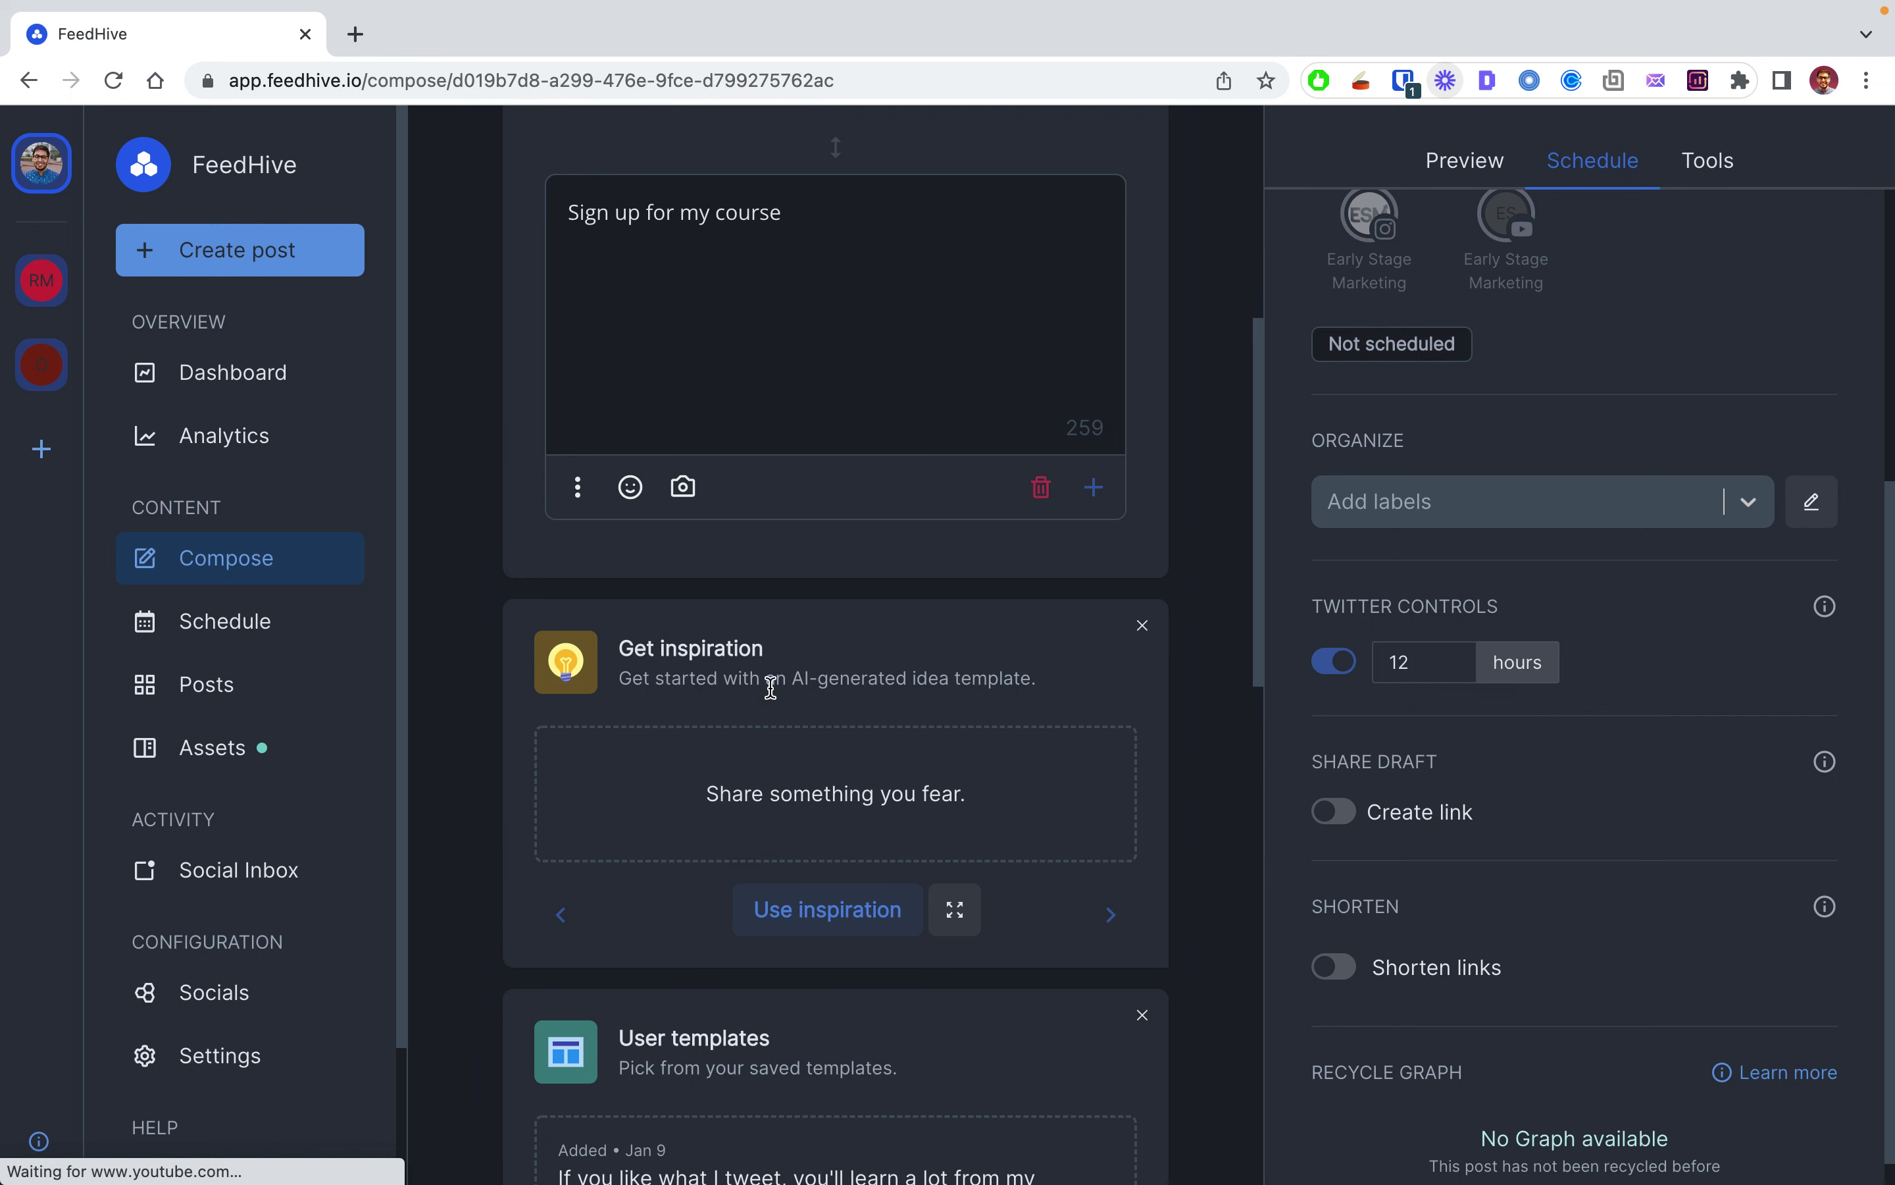
pyautogui.click(1112, 914)
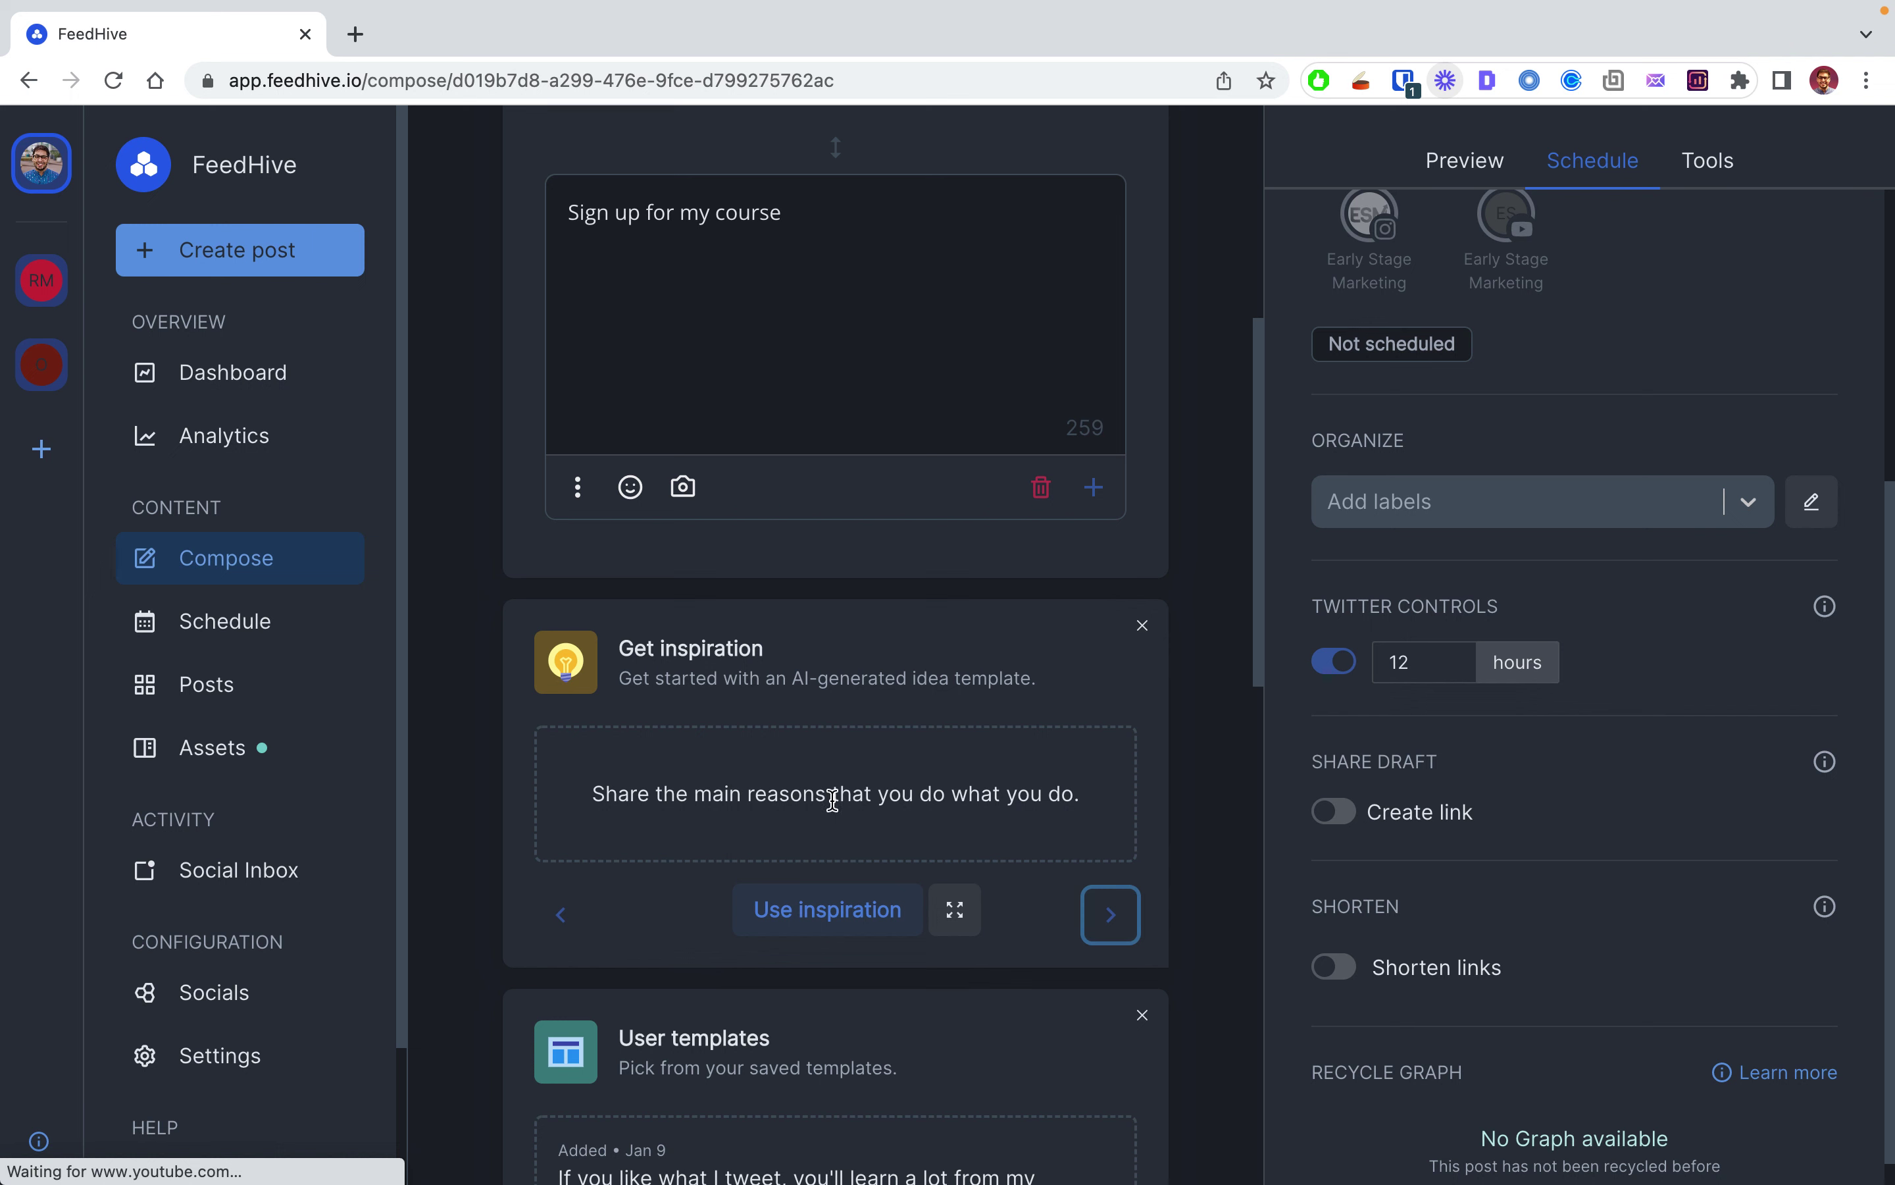
pyautogui.click(805, 917)
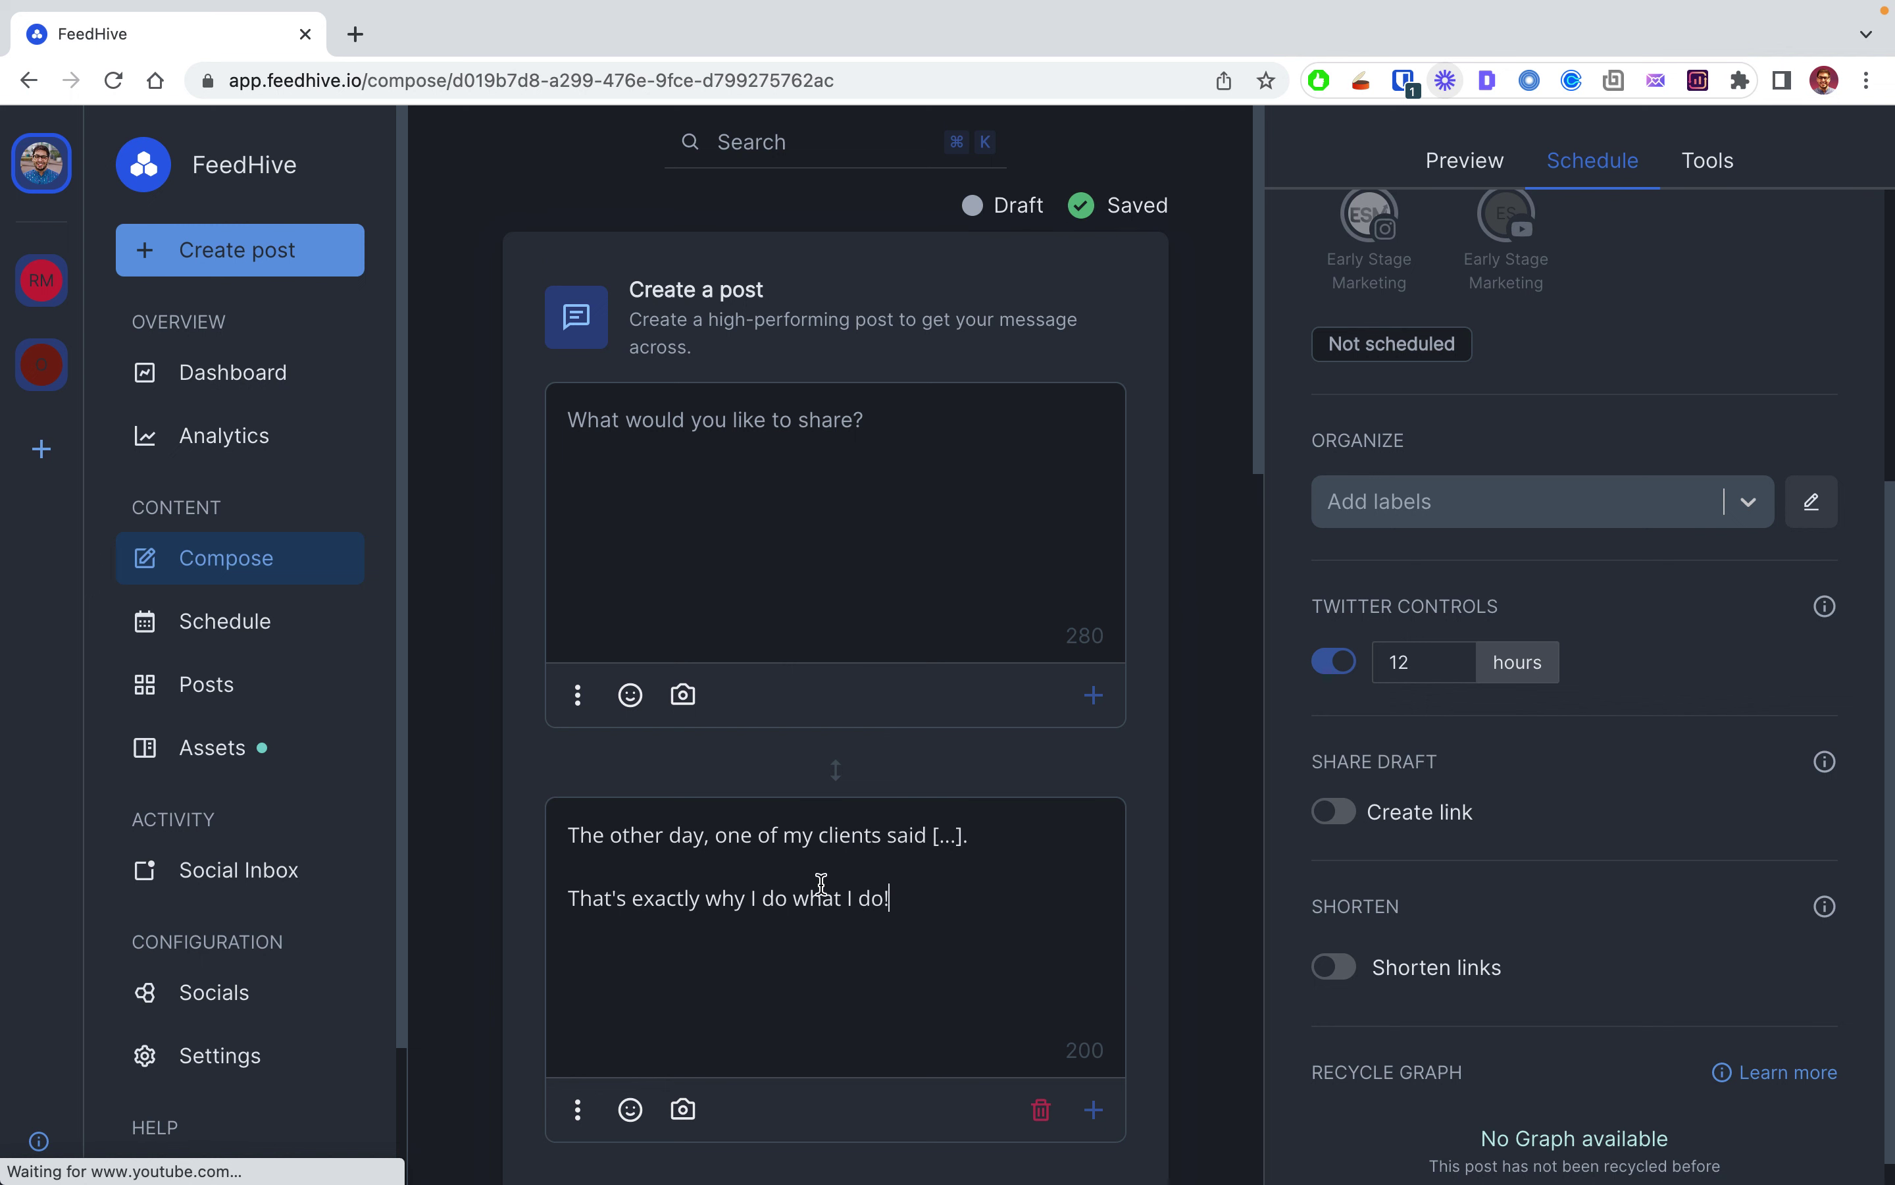
# Step: Move the generated "The other day, one of my clients said [...]" text from the follow-up into the empty main post
pyautogui.click(839, 894)
pyautogui.press('super+a')
pyautogui.press('super+c')
pyautogui.press('BackSpace')
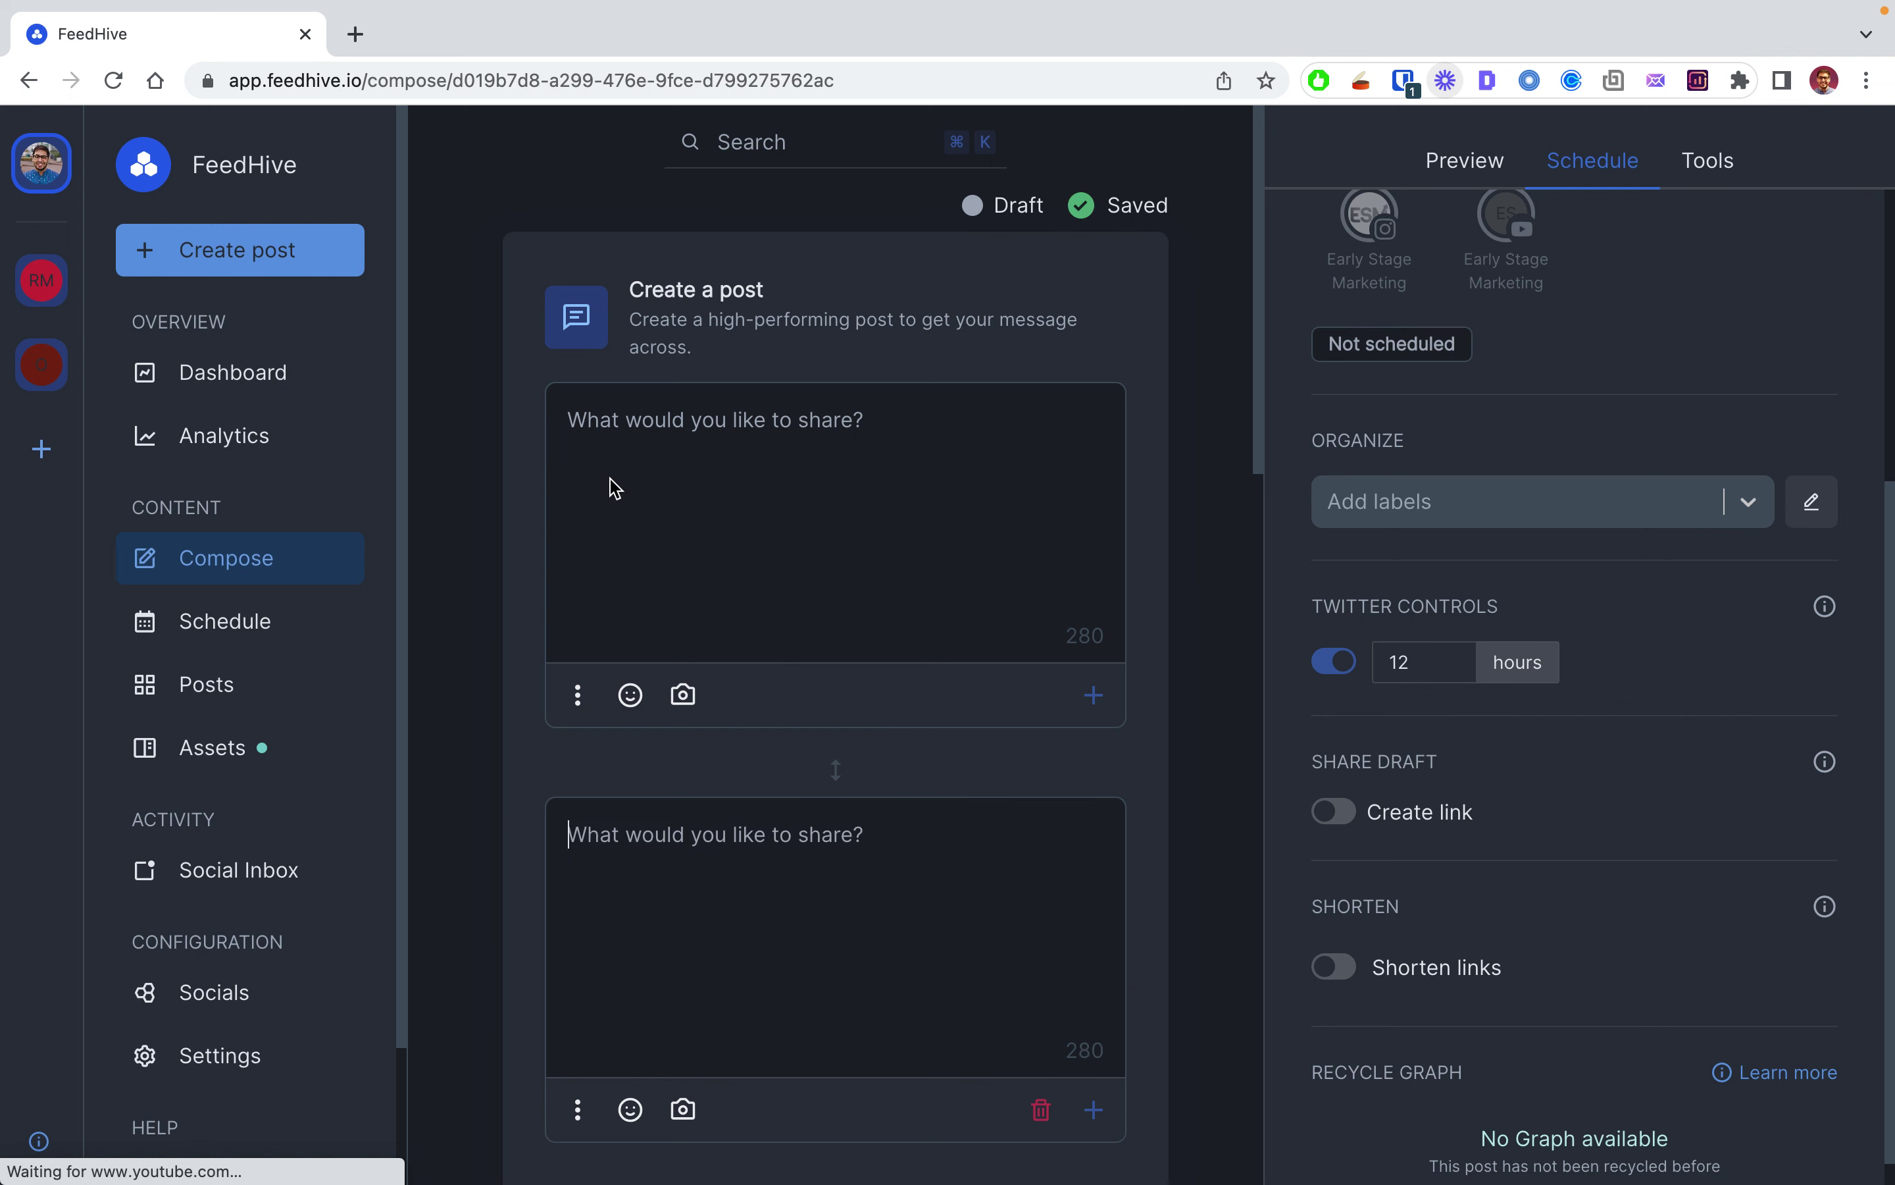
pyautogui.click(683, 437)
pyautogui.press('super+v')
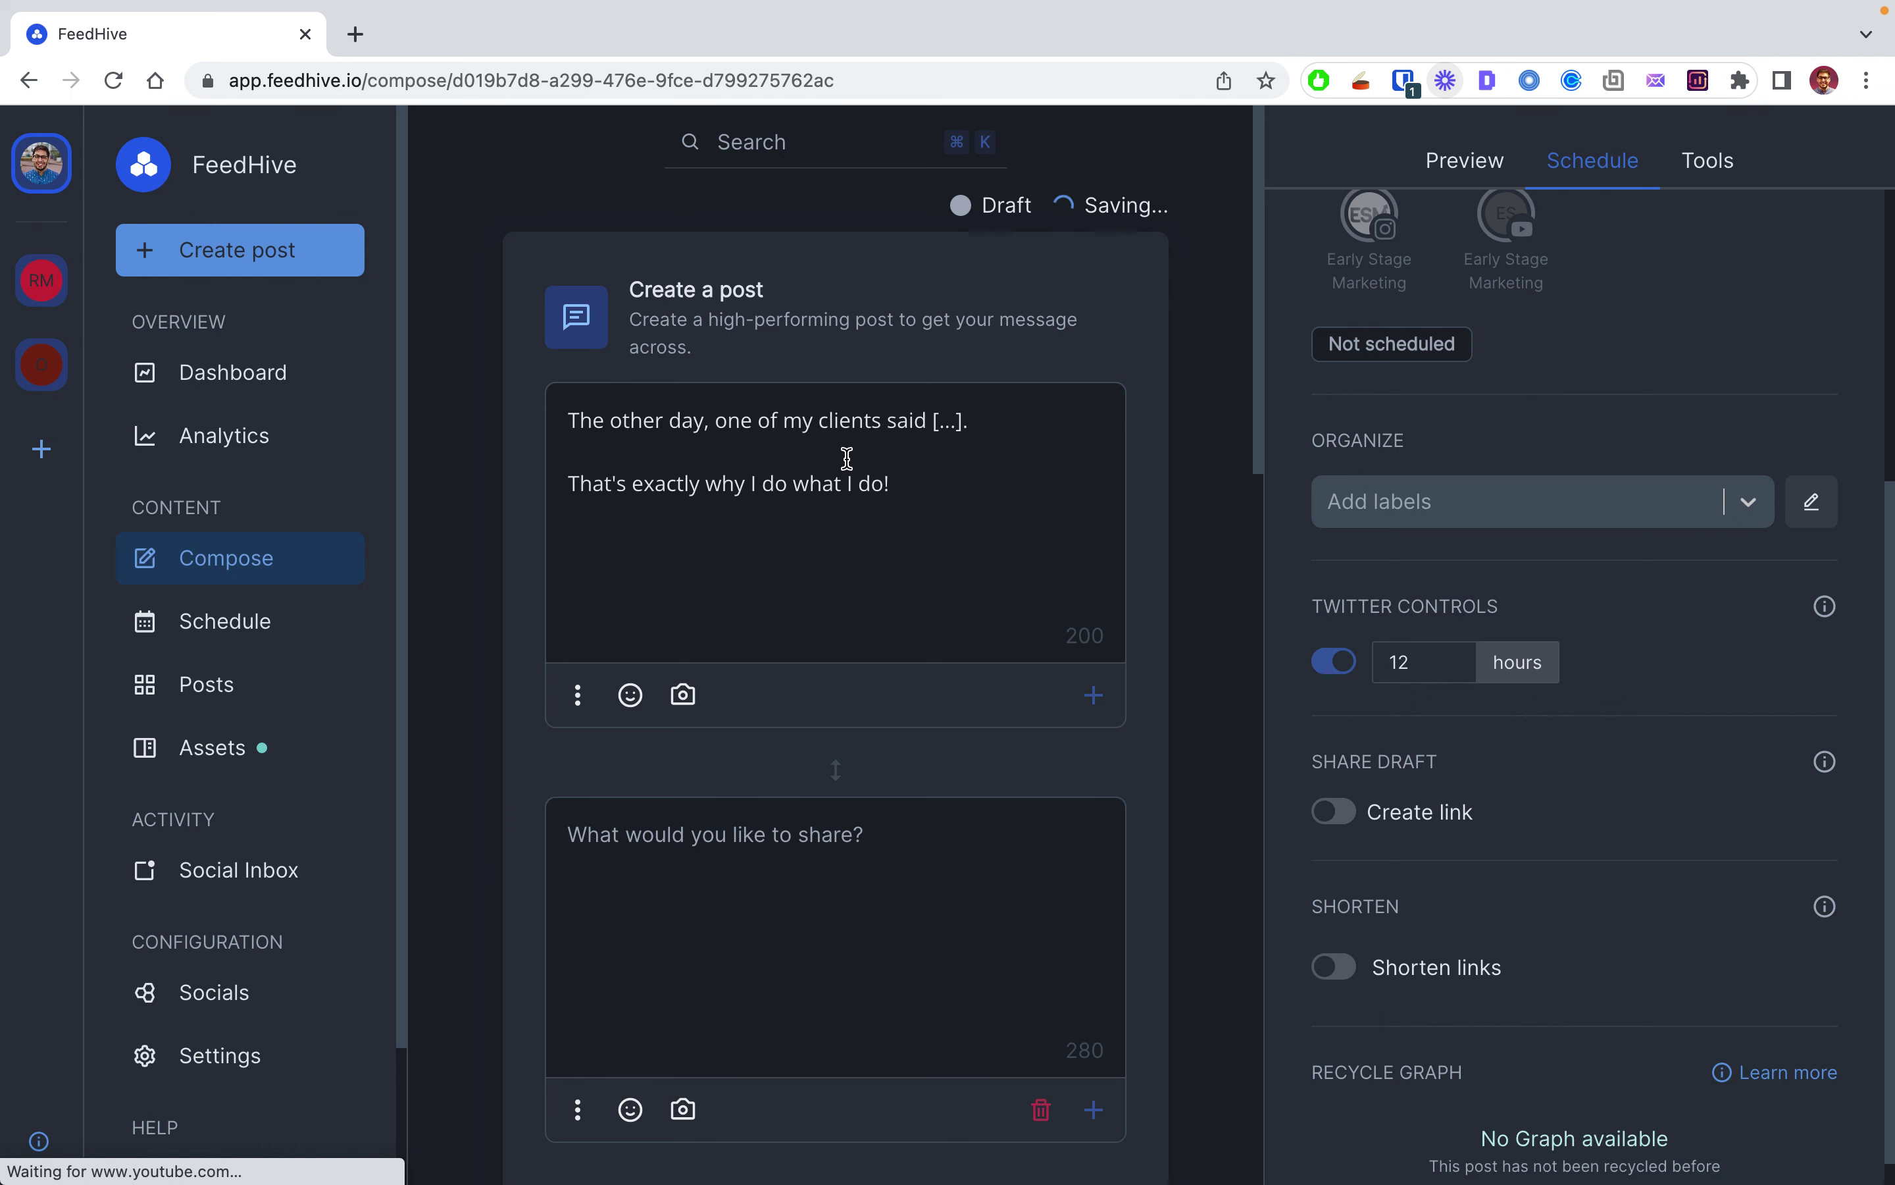
pyautogui.click(849, 460)
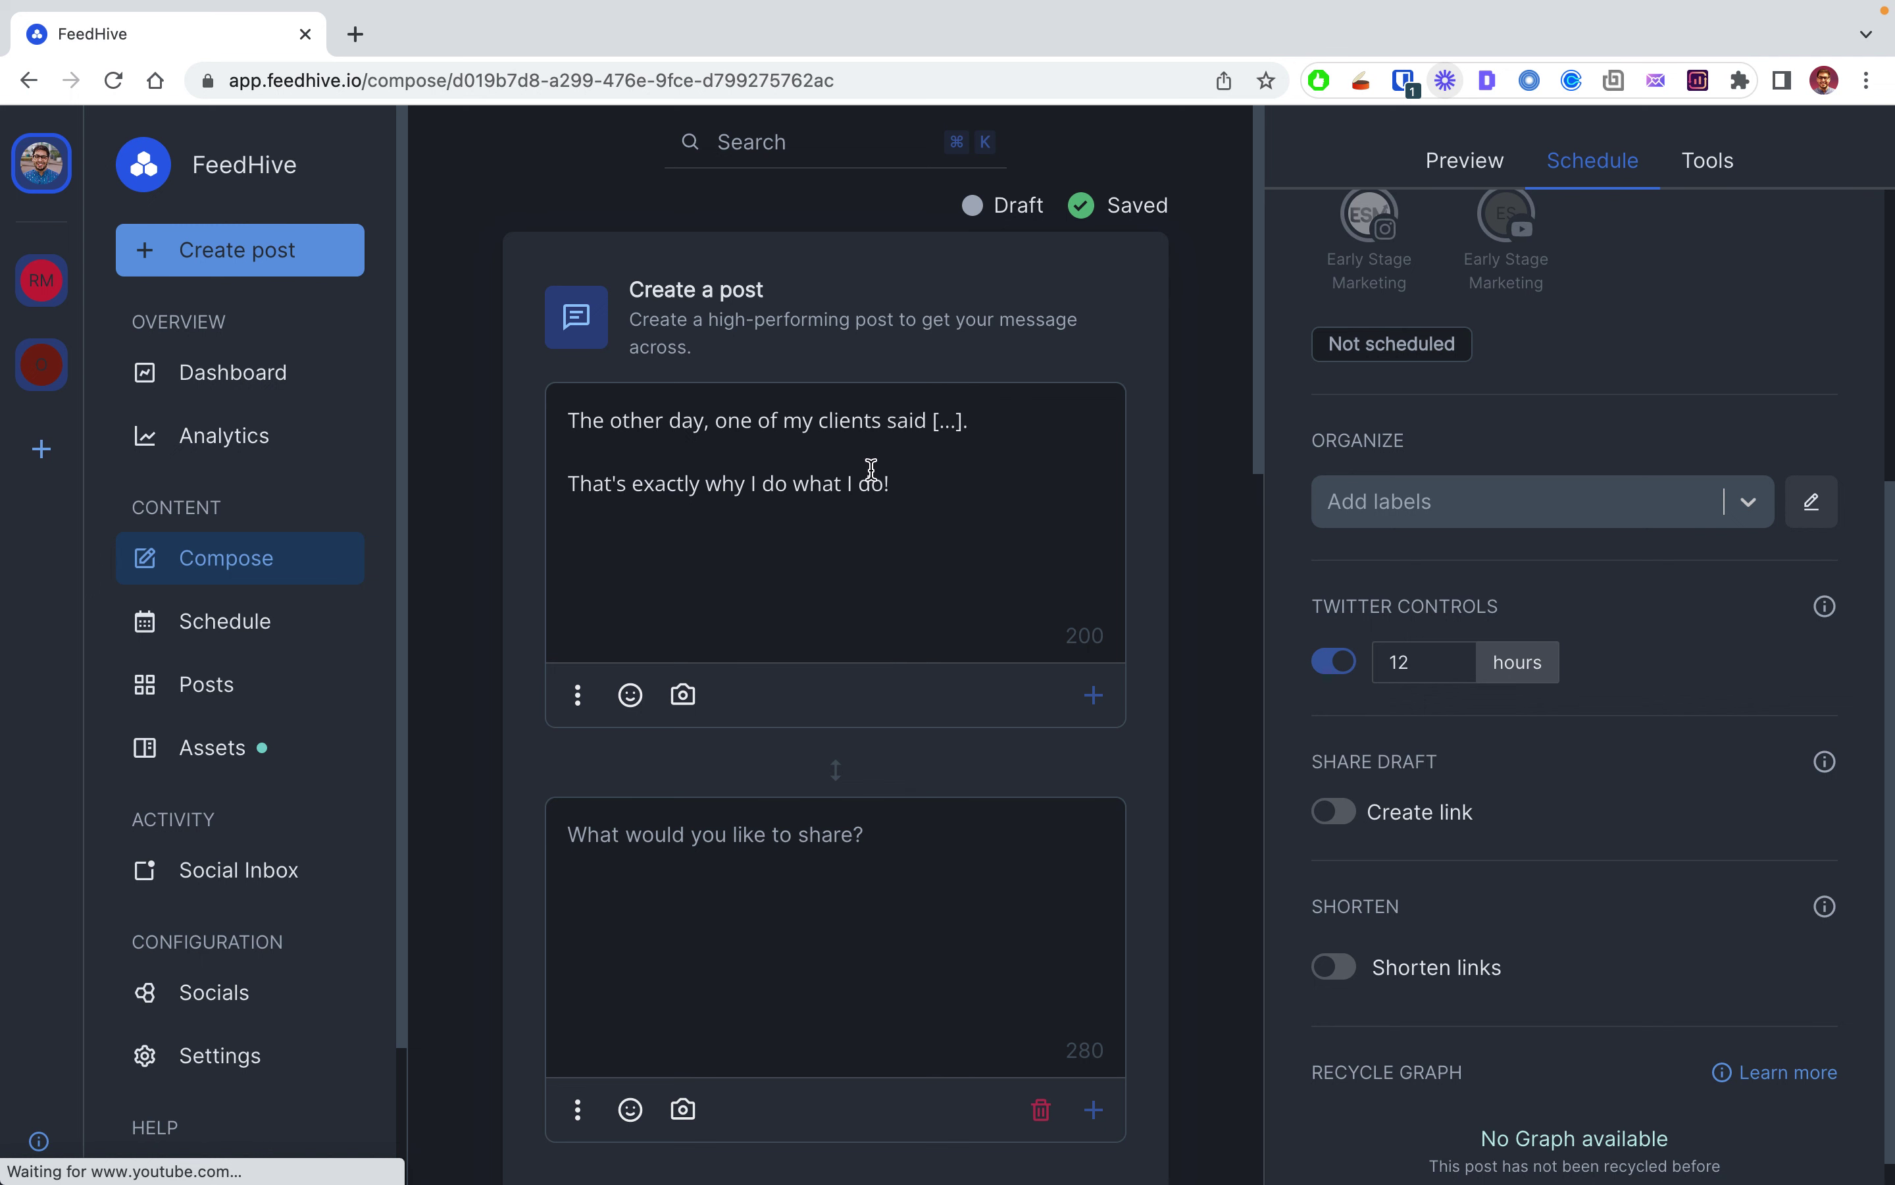
# Step: Fill the empty follow-up post with the AI inspiration "Share a tip that saves people money."
pyautogui.scroll(-1, 911, 487)
pyautogui.scroll(-5, 885, 548)
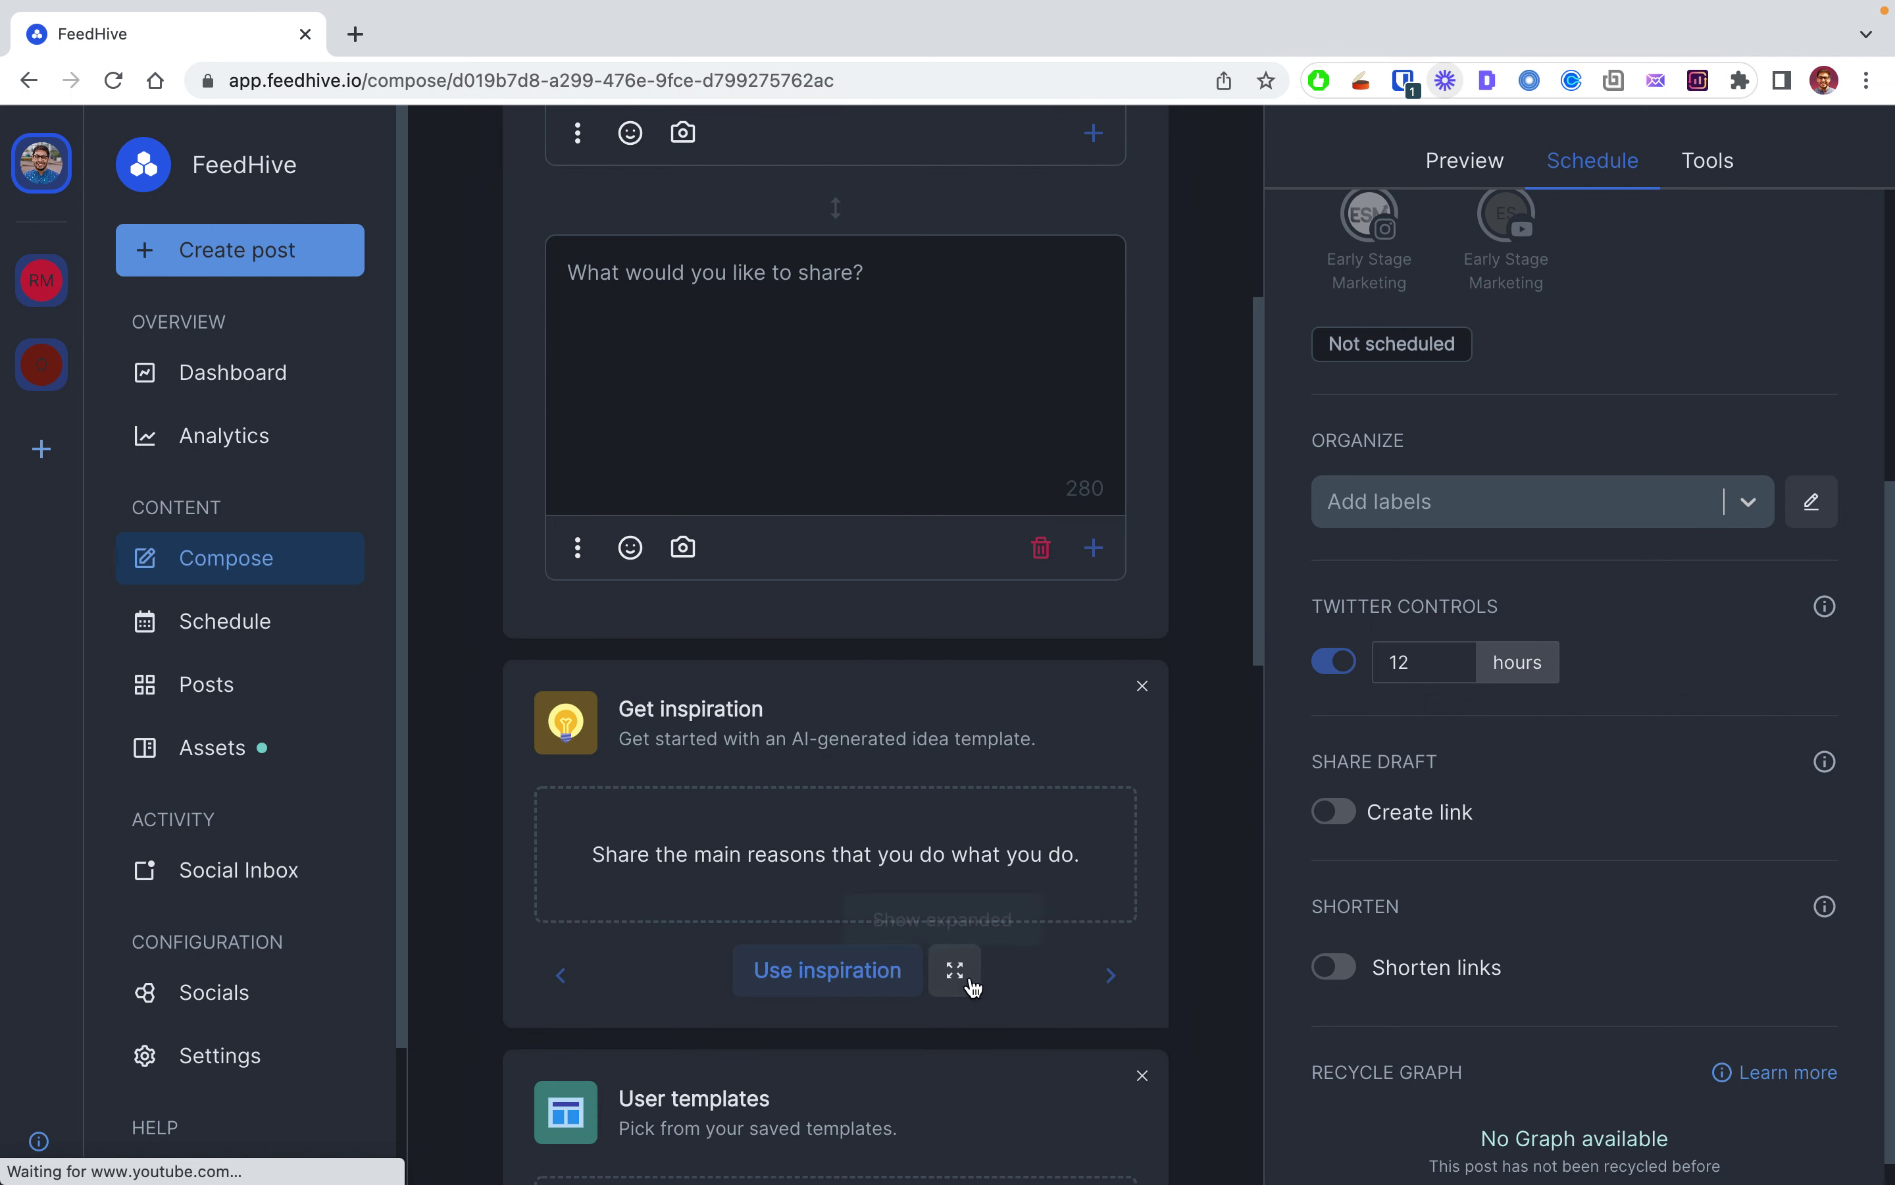
pyautogui.click(1108, 975)
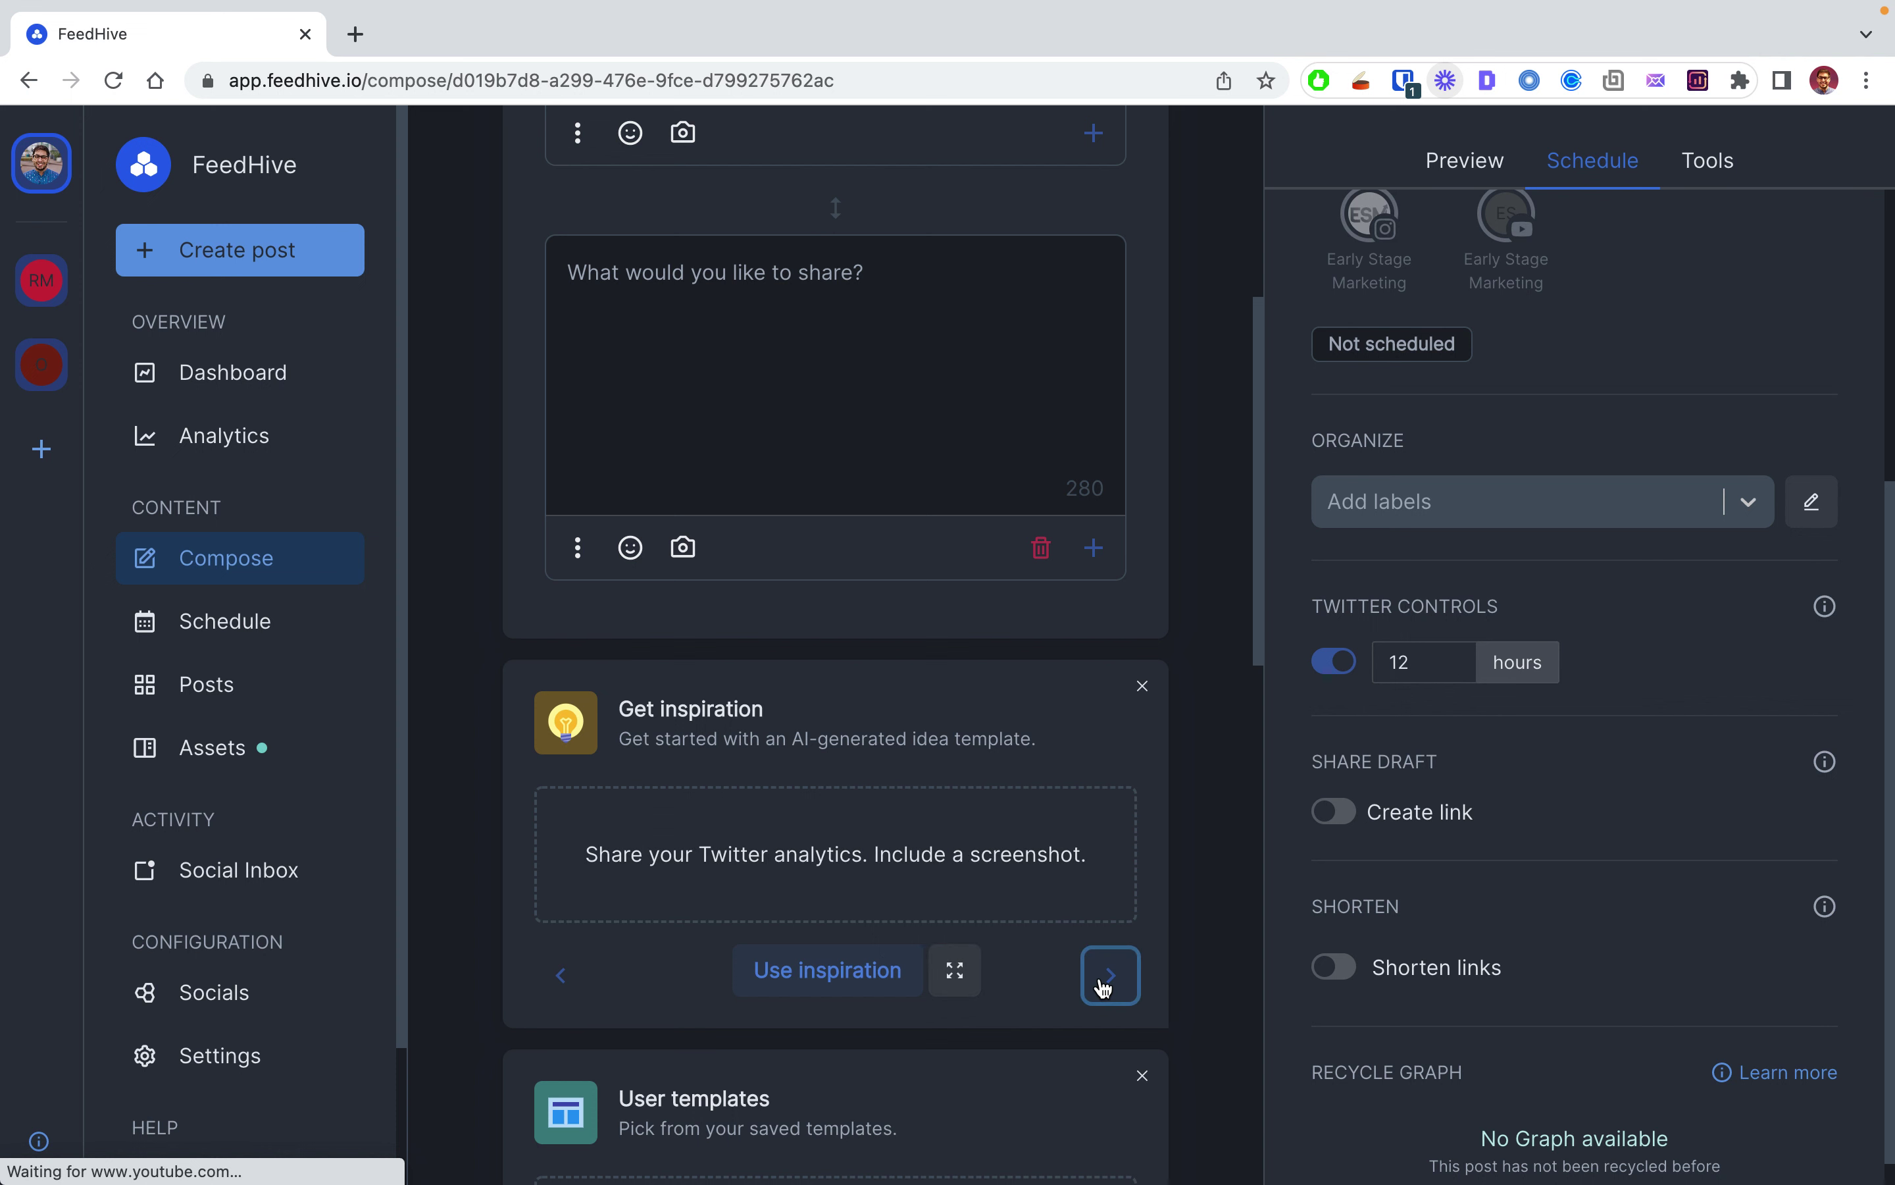
pyautogui.click(1104, 988)
pyautogui.click(1104, 987)
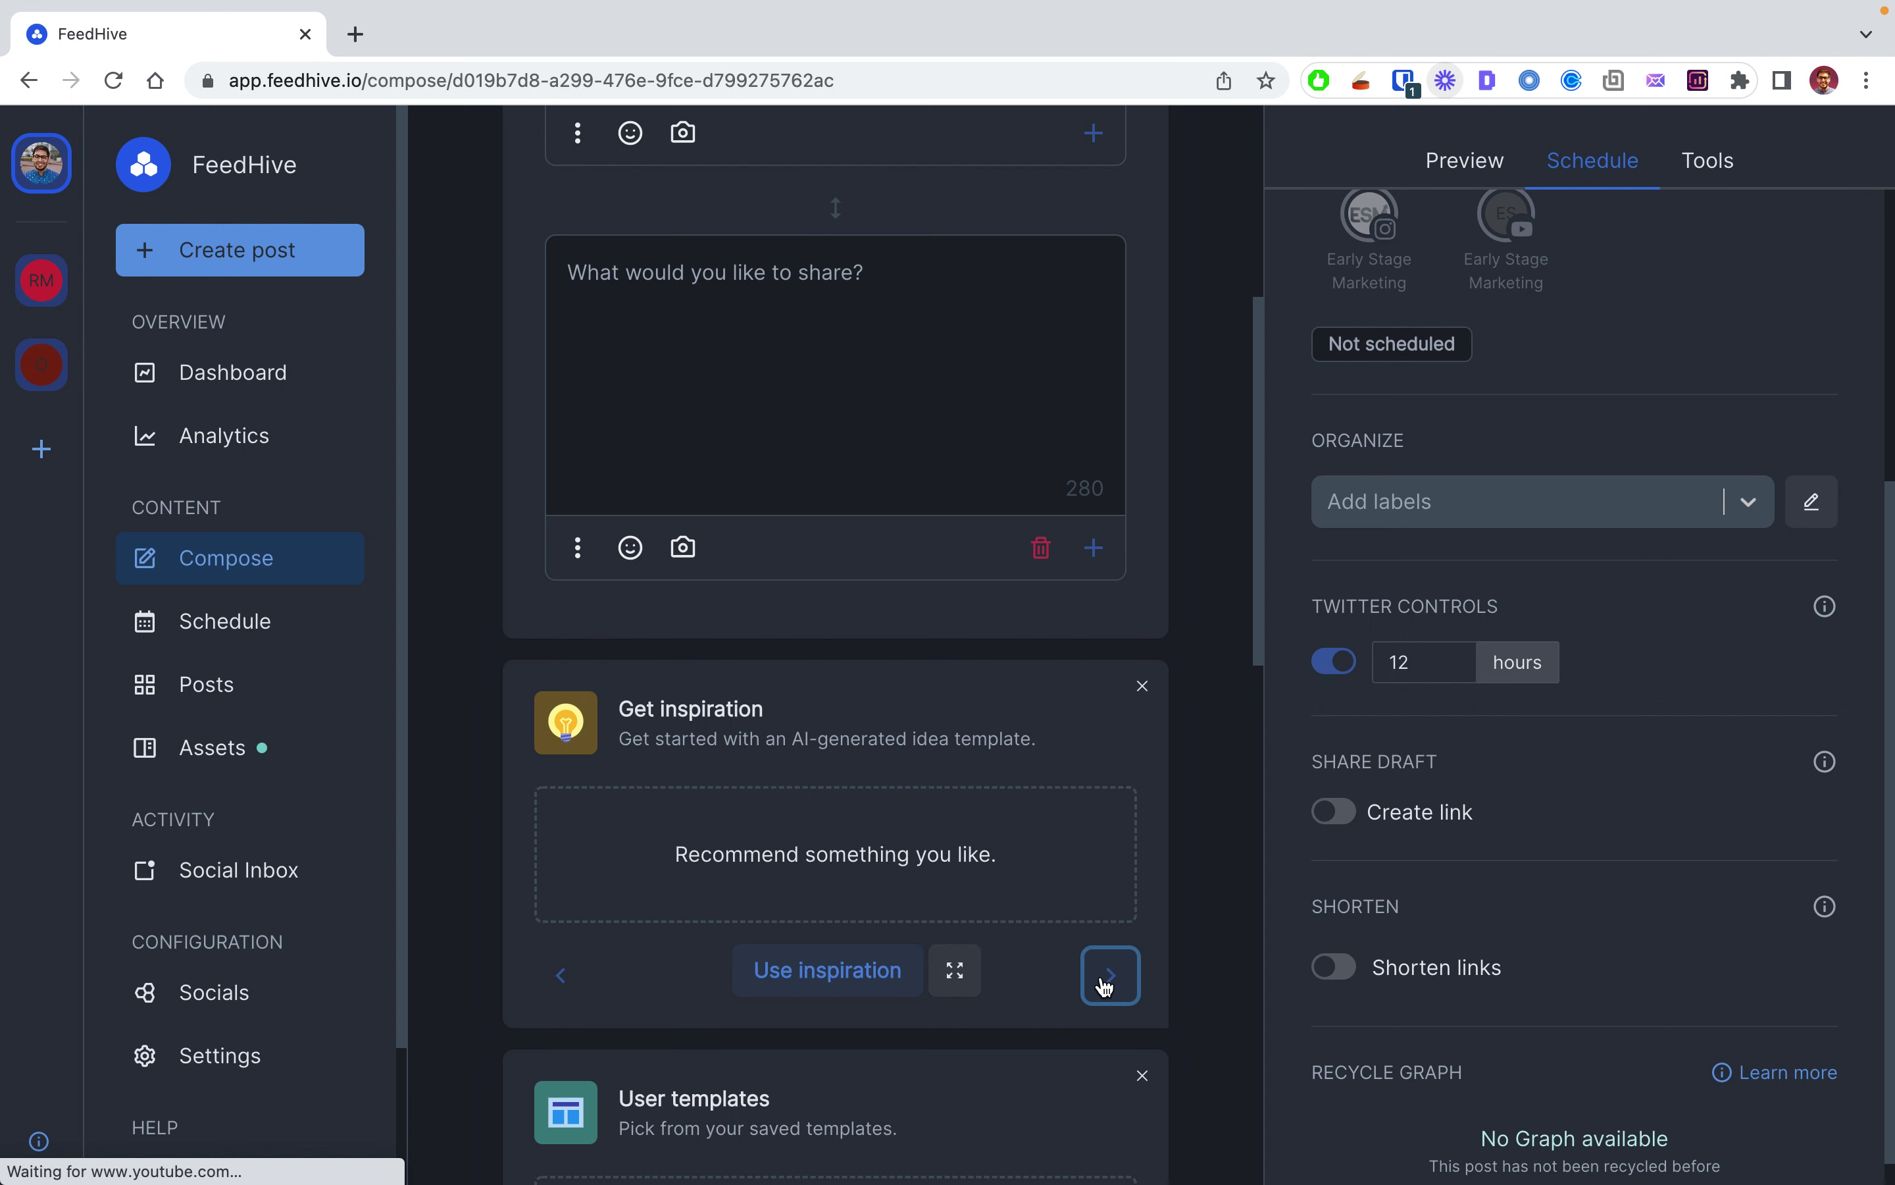
pyautogui.click(1107, 986)
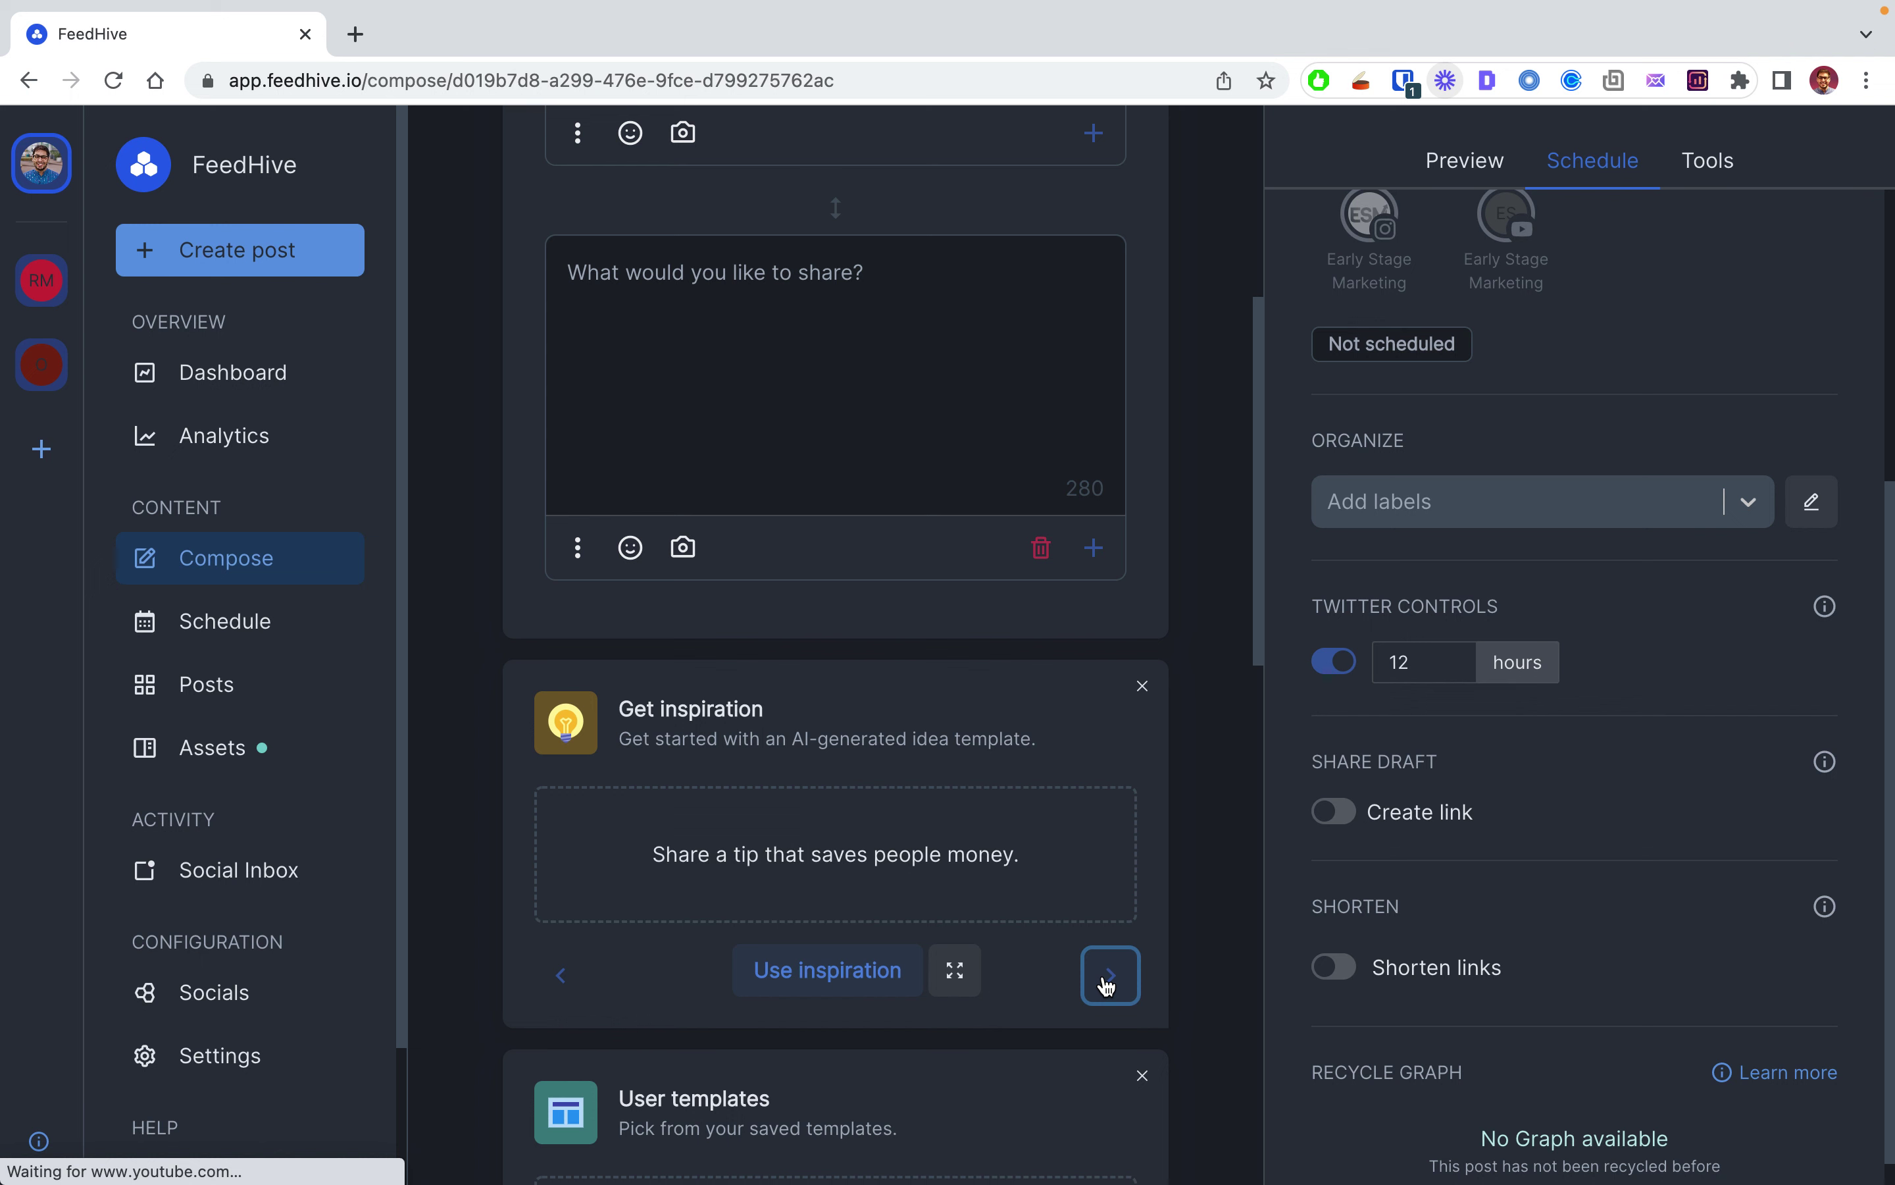
pyautogui.click(832, 970)
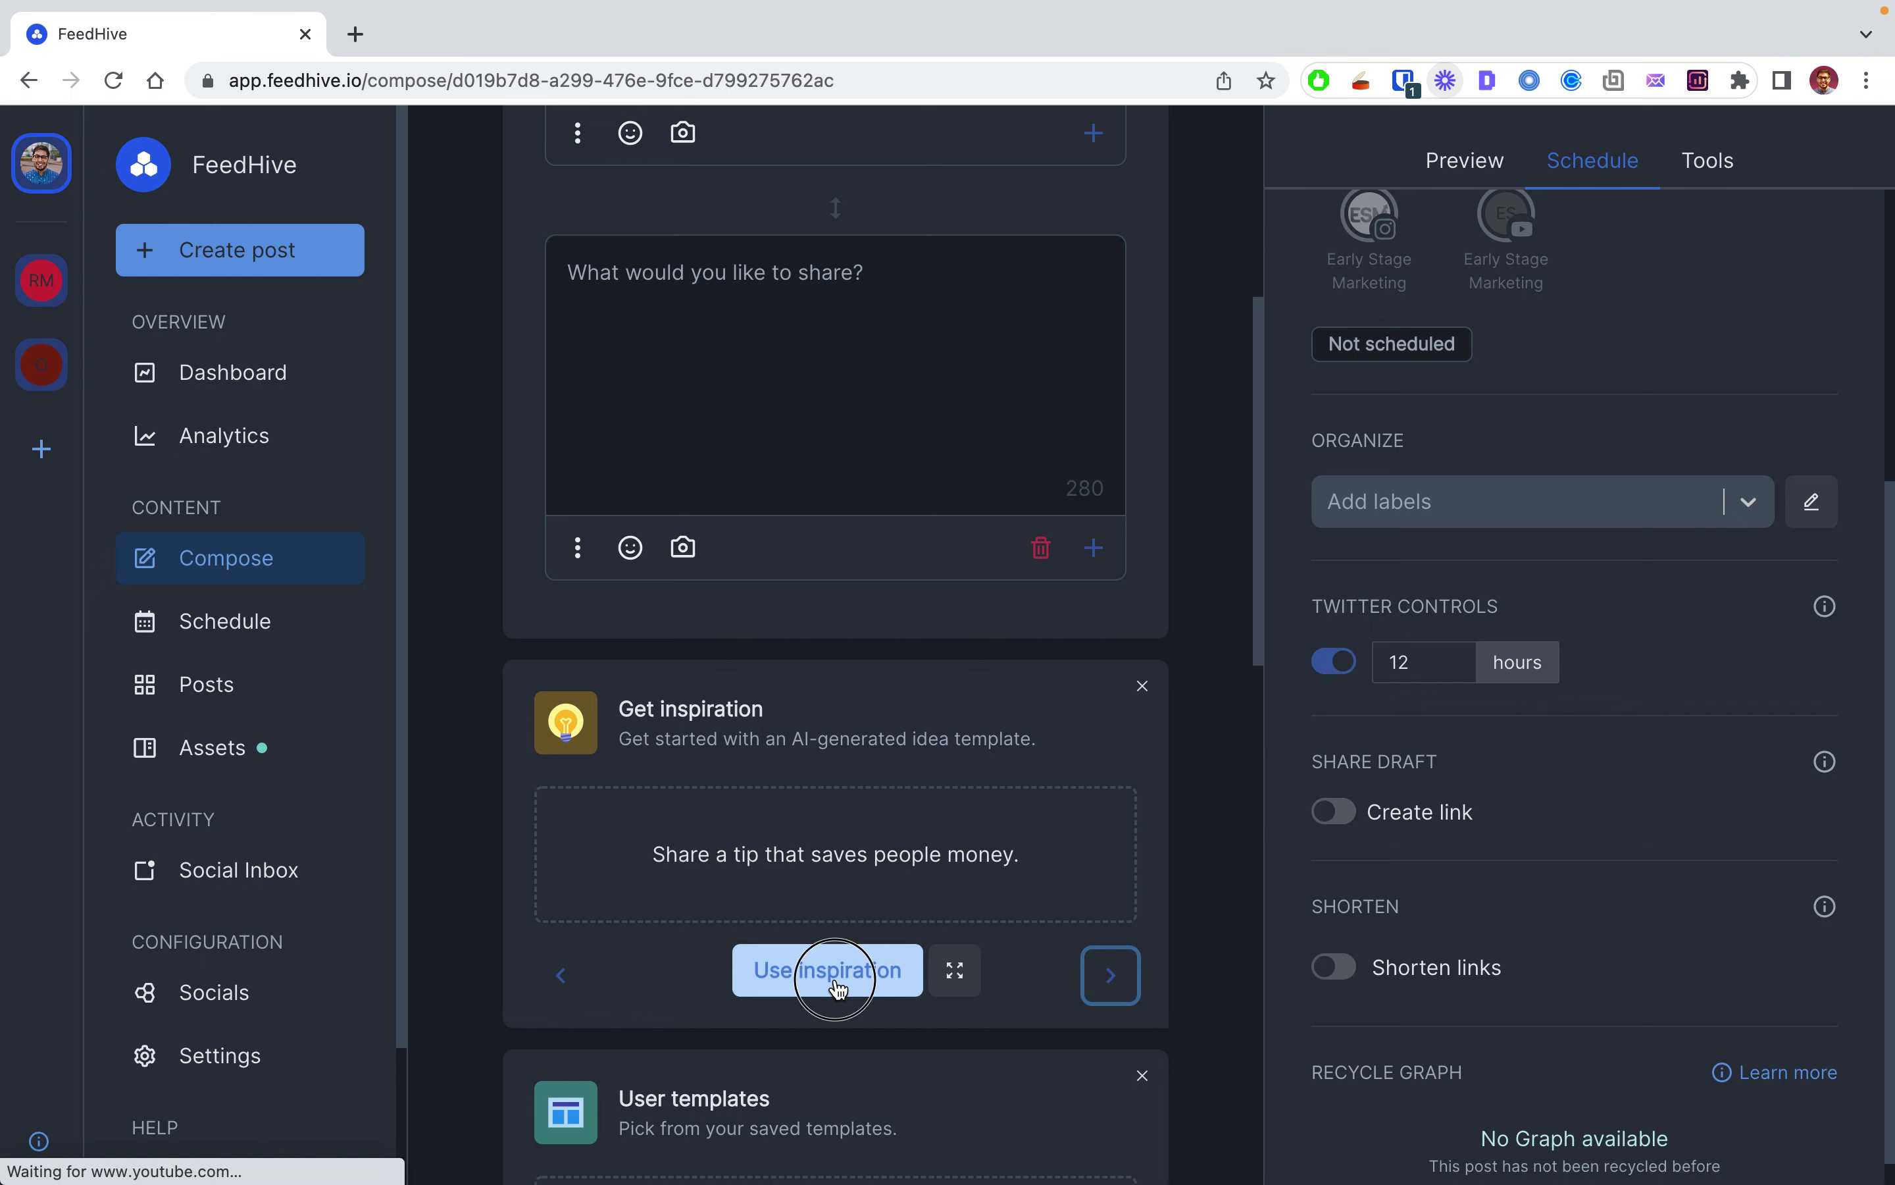
pyautogui.scroll(2, 799, 743)
pyautogui.click(713, 498)
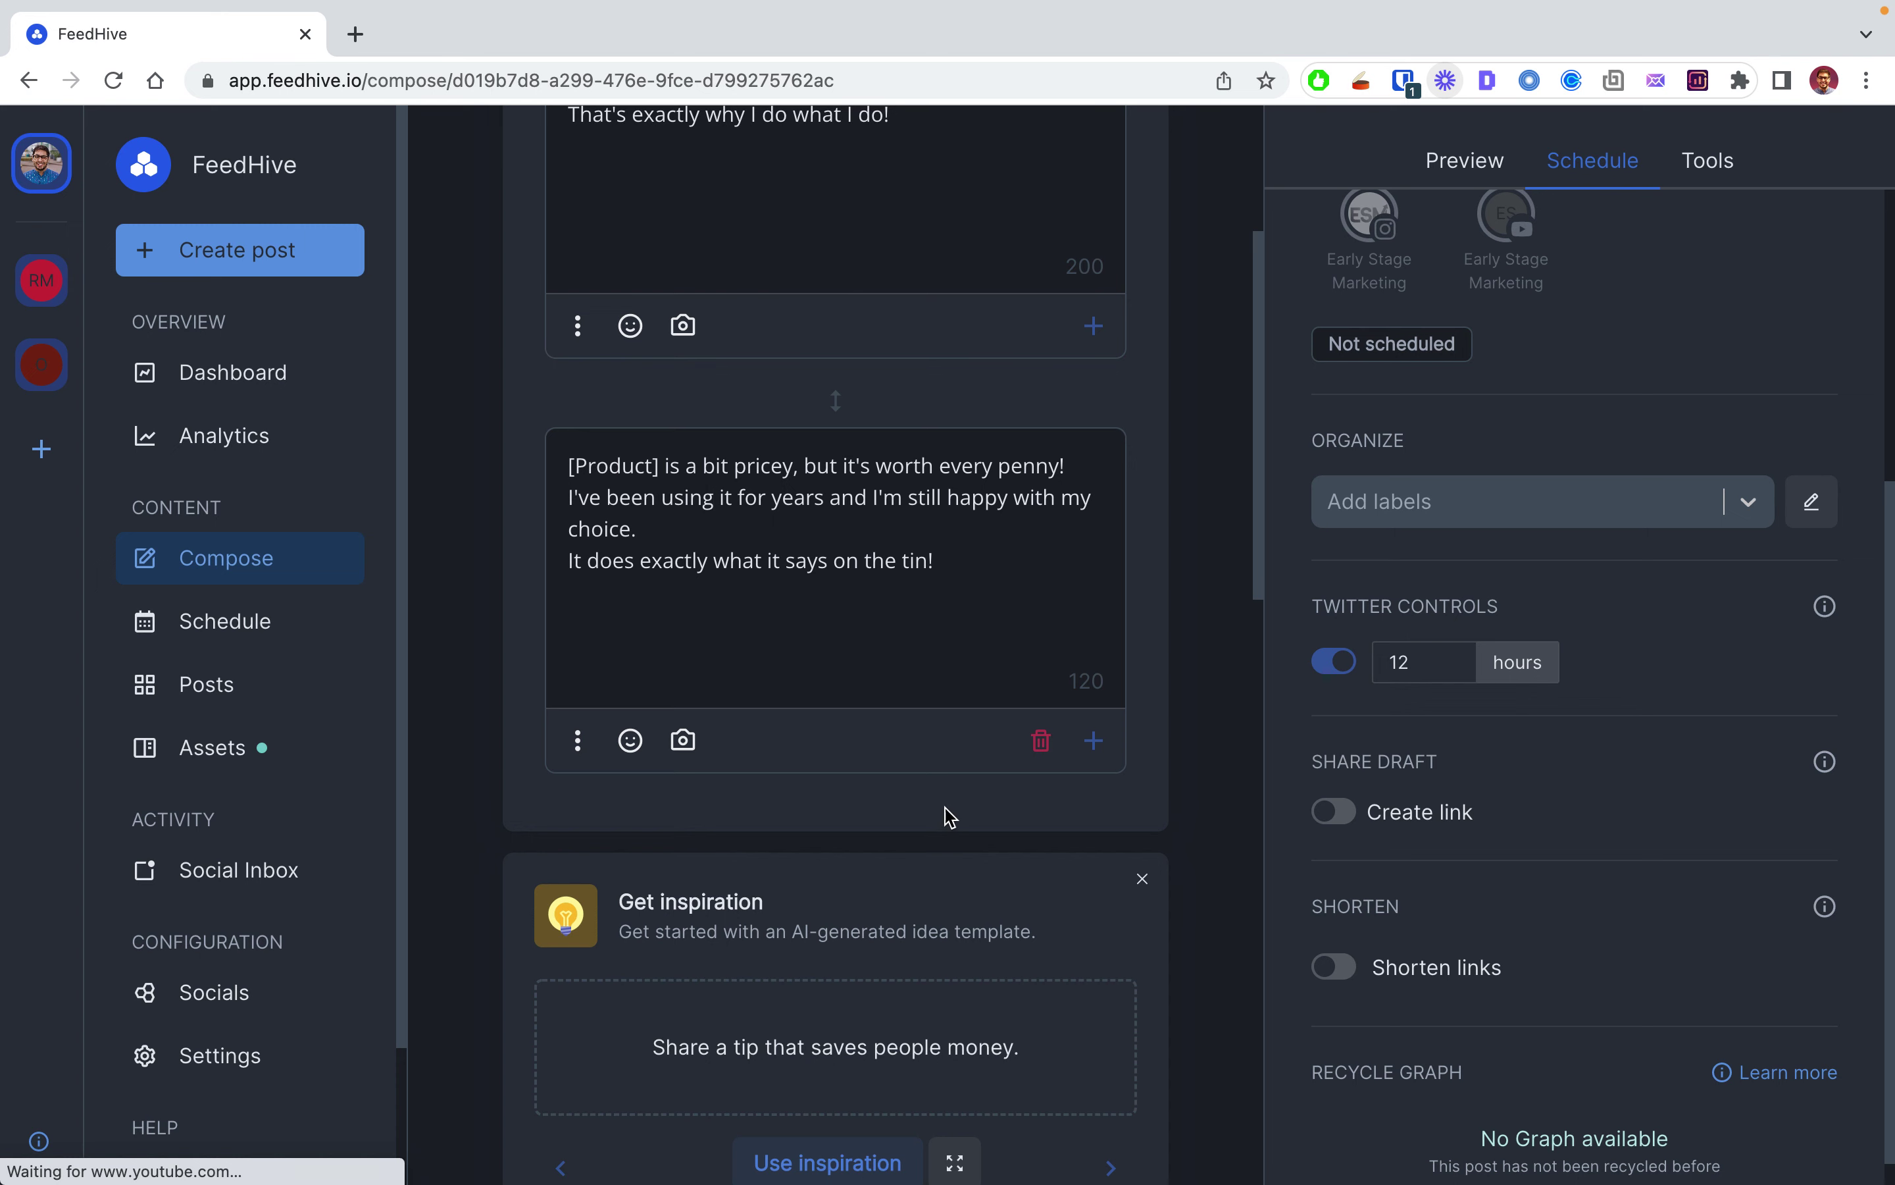
# Step: Replace the follow-up's text with the AI inspiration "What's the first thing you do when you do [...]?" and review both posts
pyautogui.scroll(-5, 950, 818)
pyautogui.click(1112, 707)
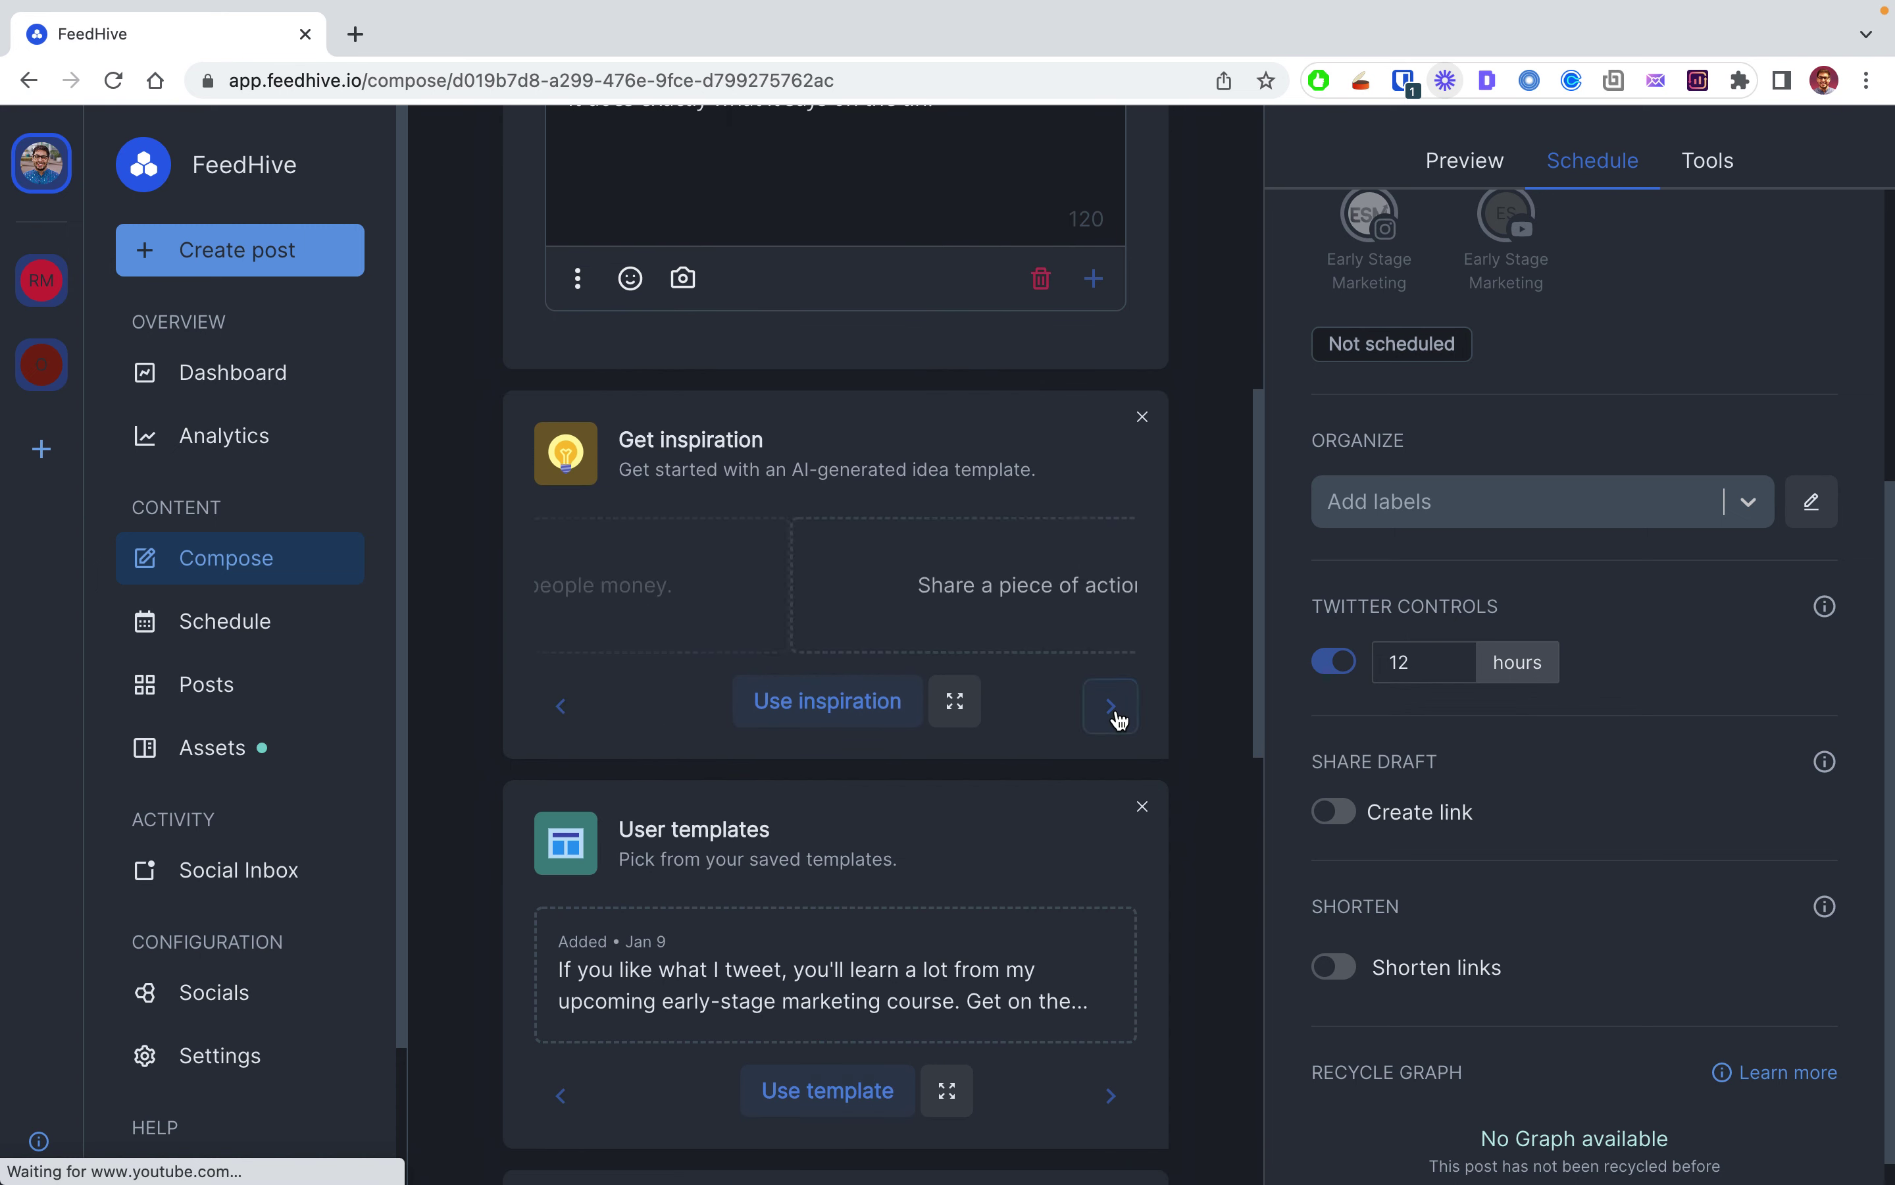
pyautogui.click(1112, 708)
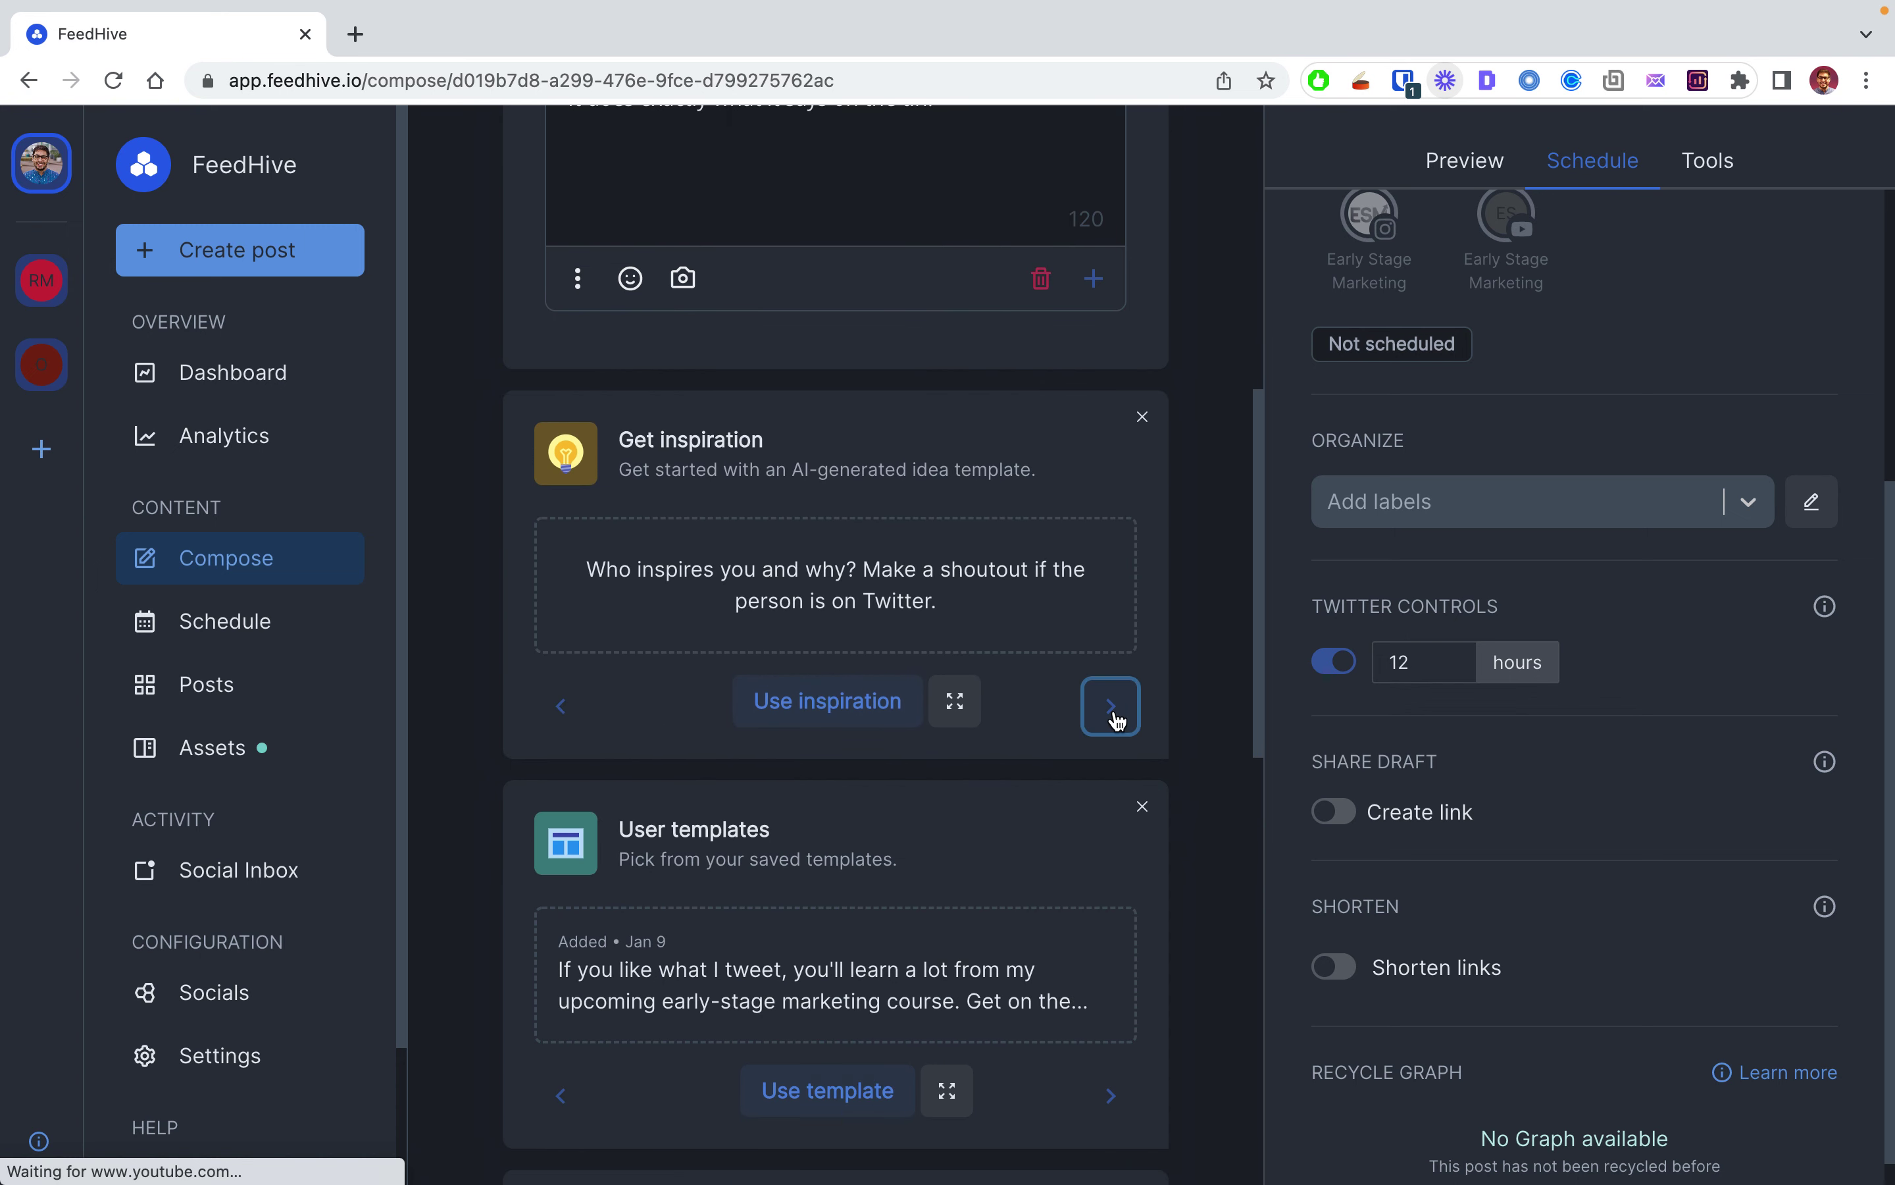
pyautogui.click(1116, 717)
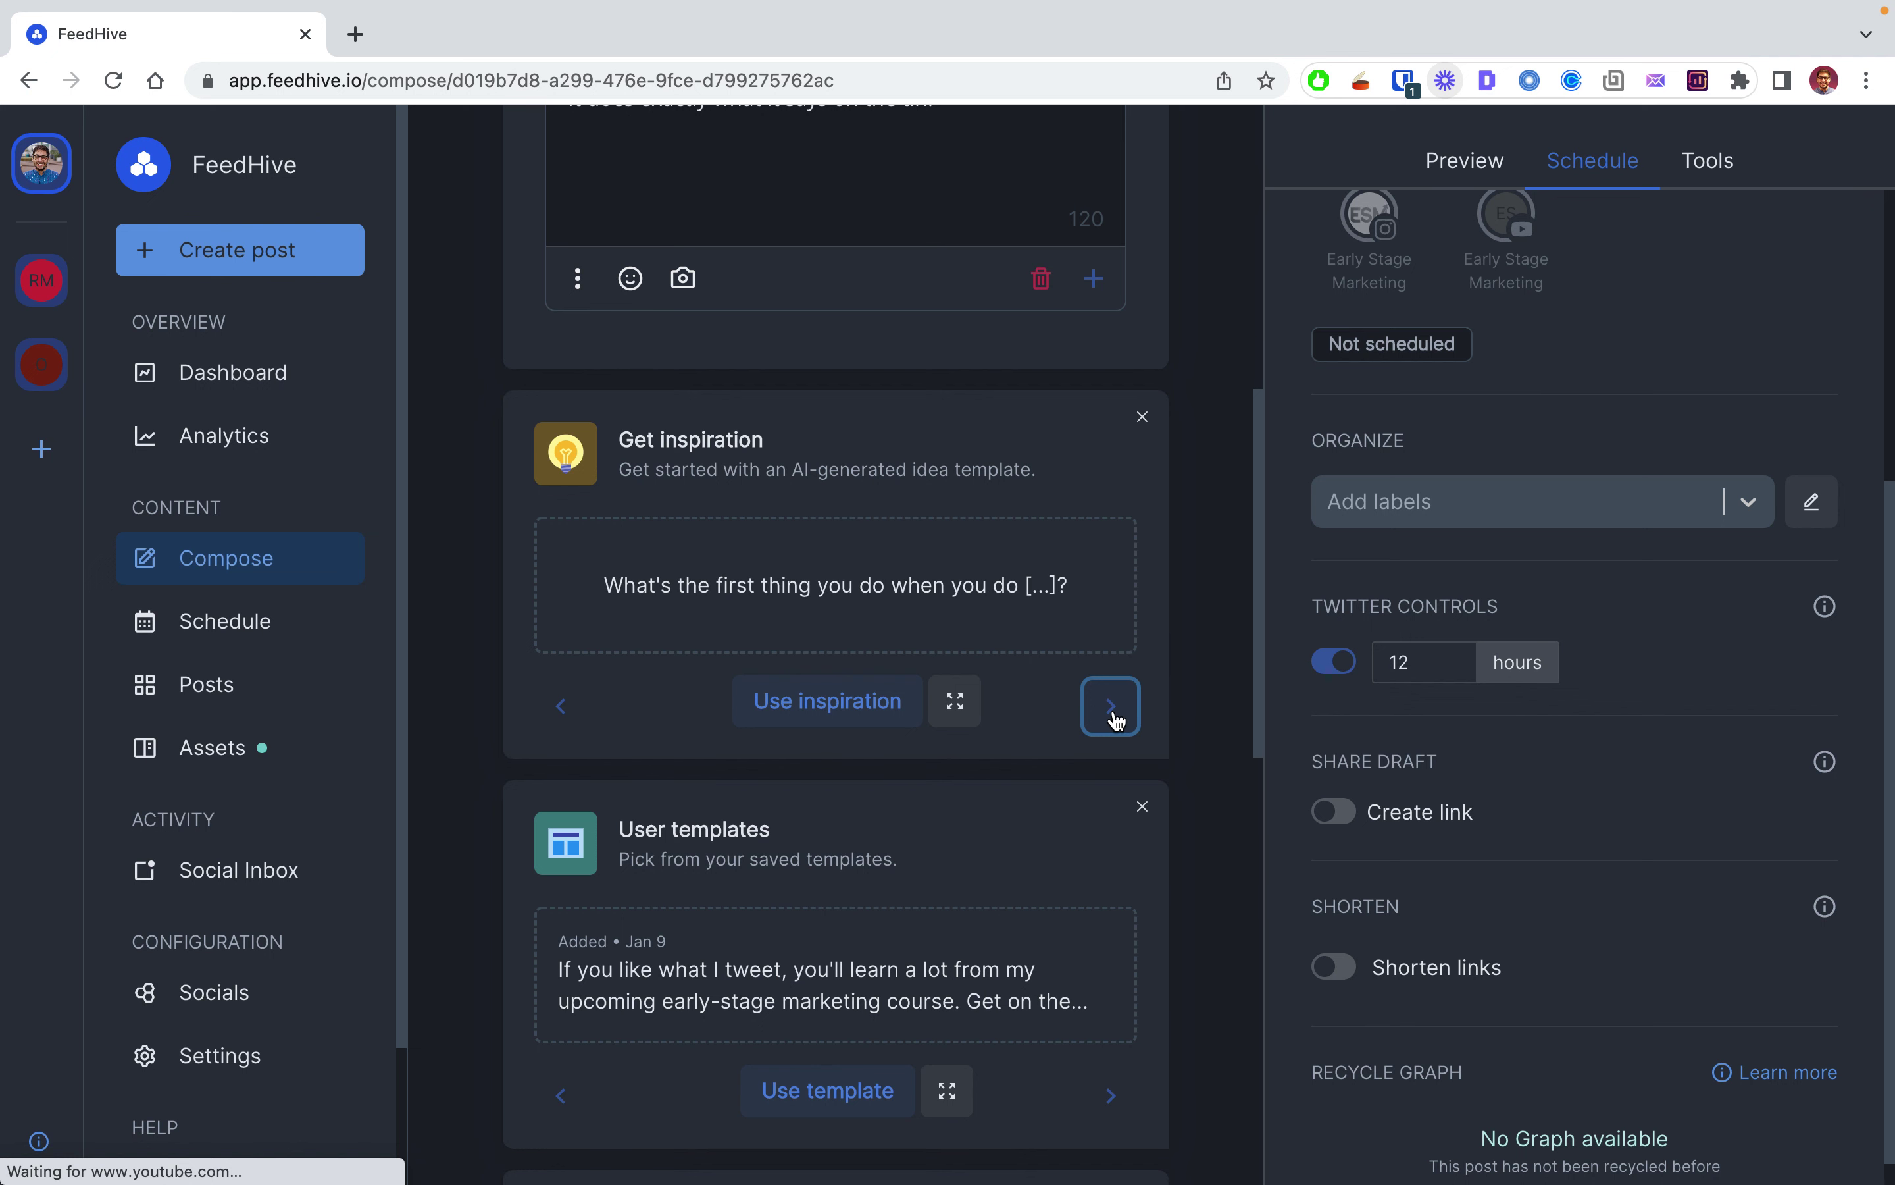
pyautogui.scroll(2, 825, 842)
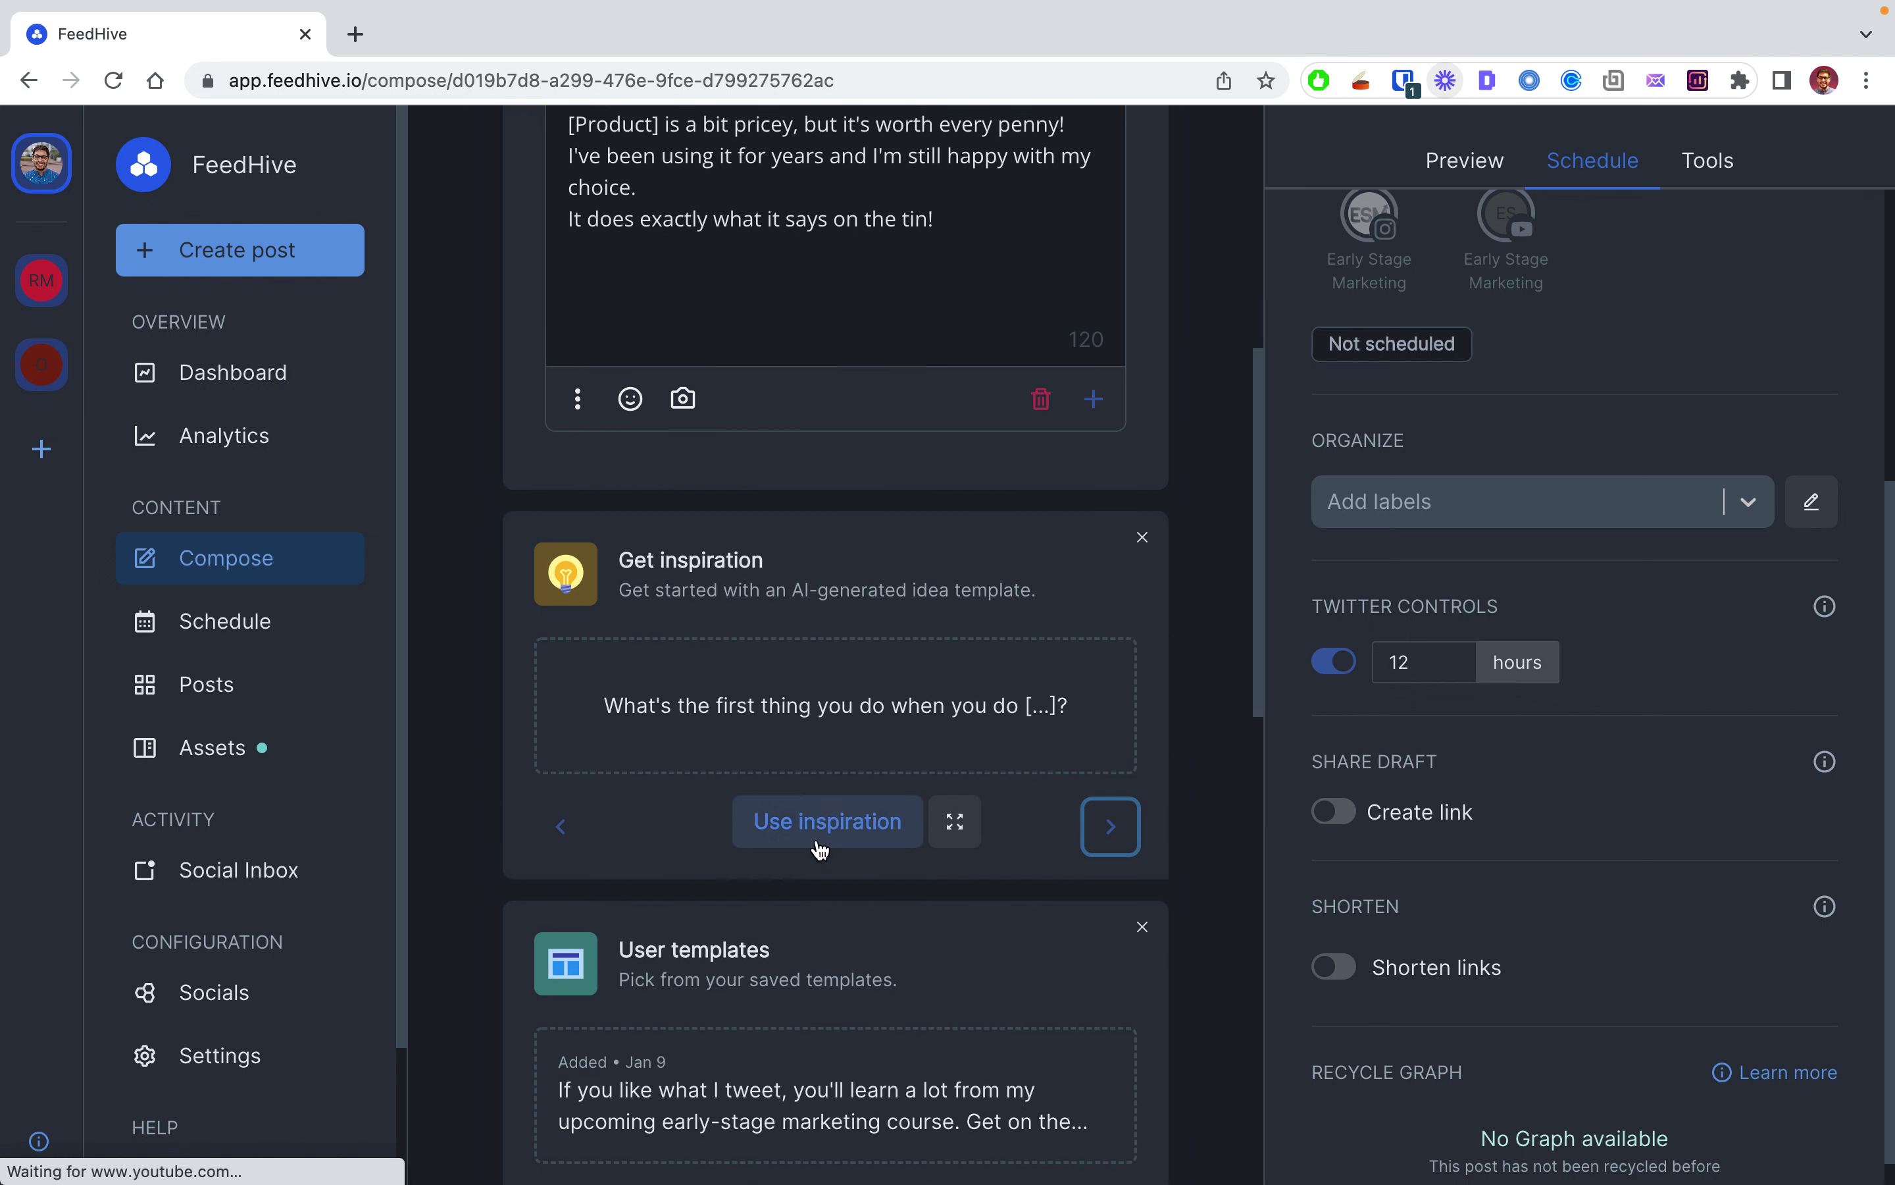
pyautogui.click(822, 827)
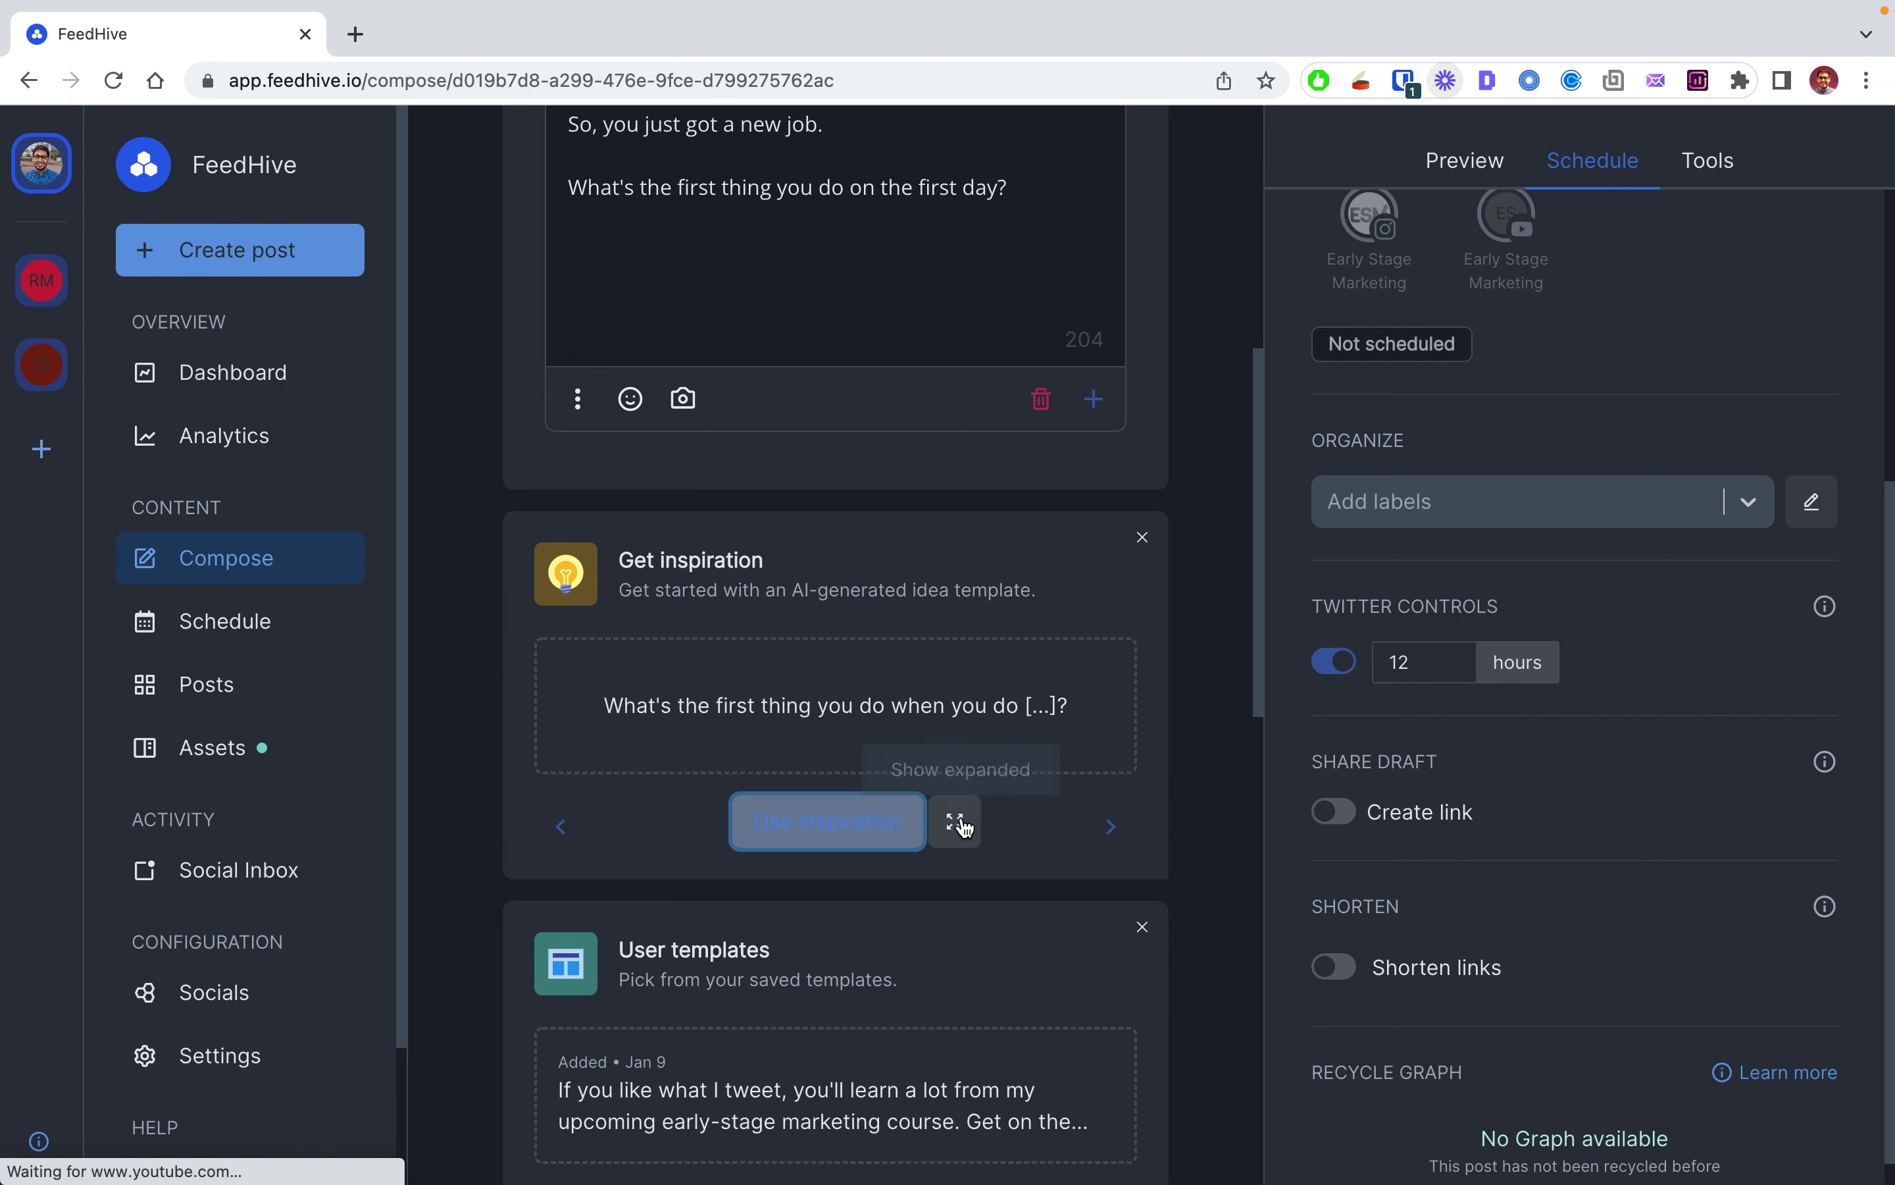
pyautogui.scroll(-5, 909, 685)
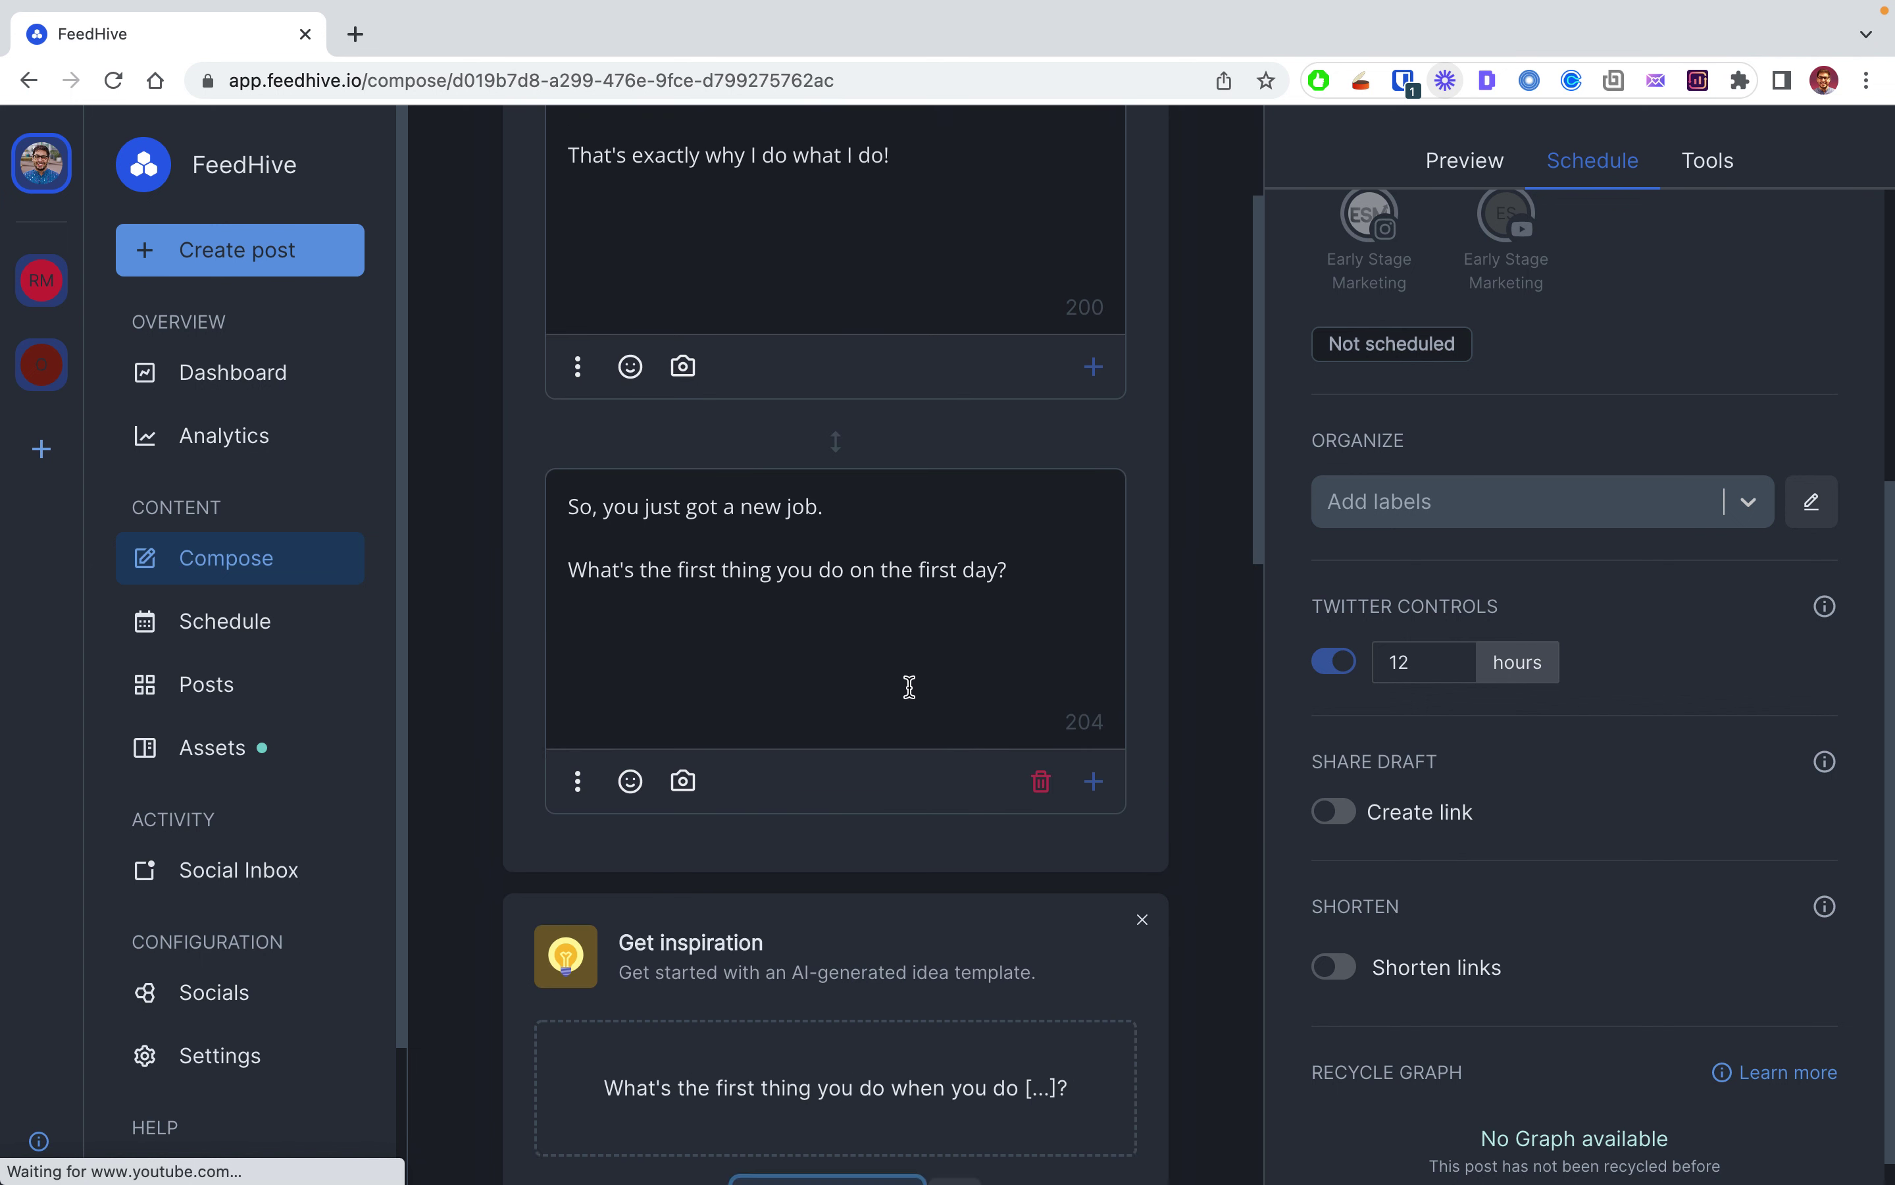
pyautogui.scroll(2, 807, 753)
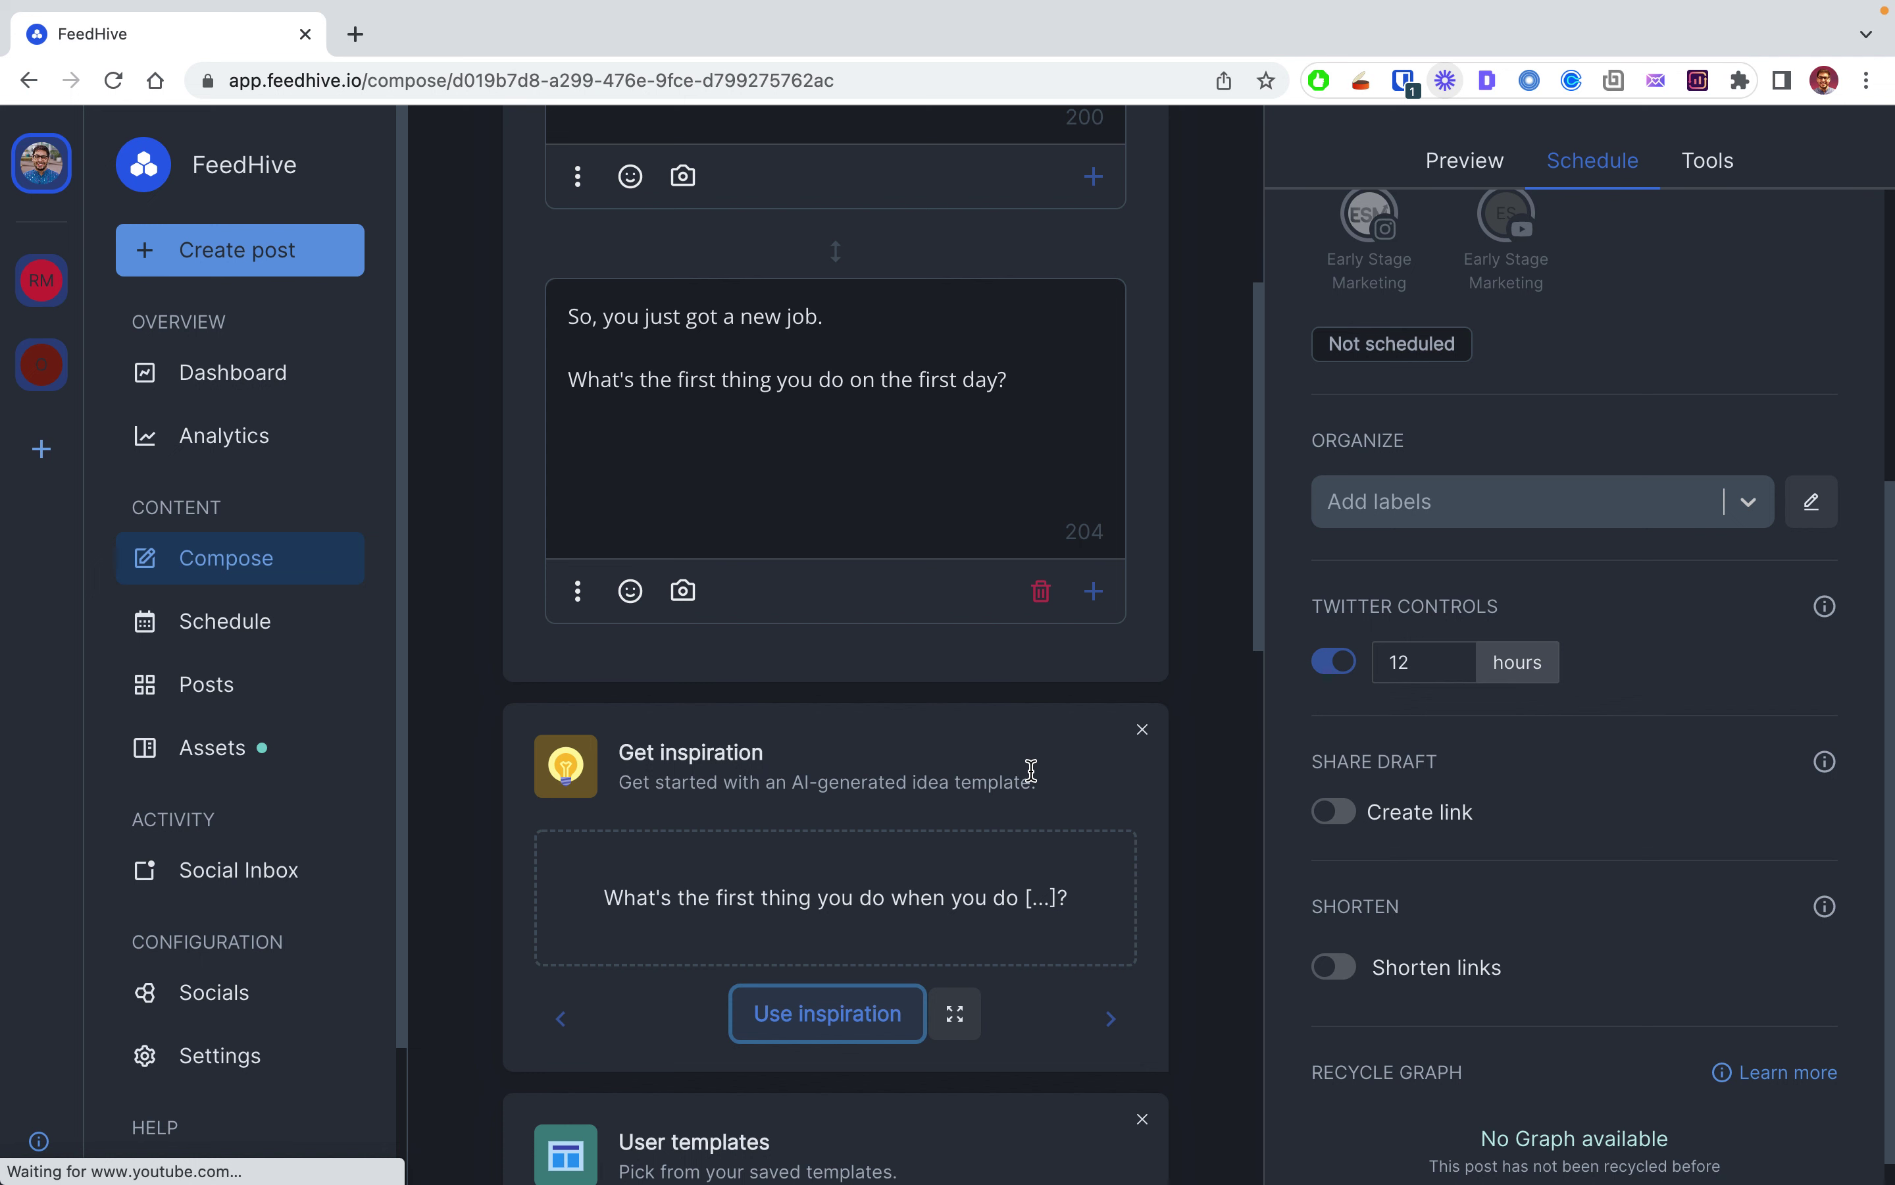
pyautogui.scroll(8, 992, 698)
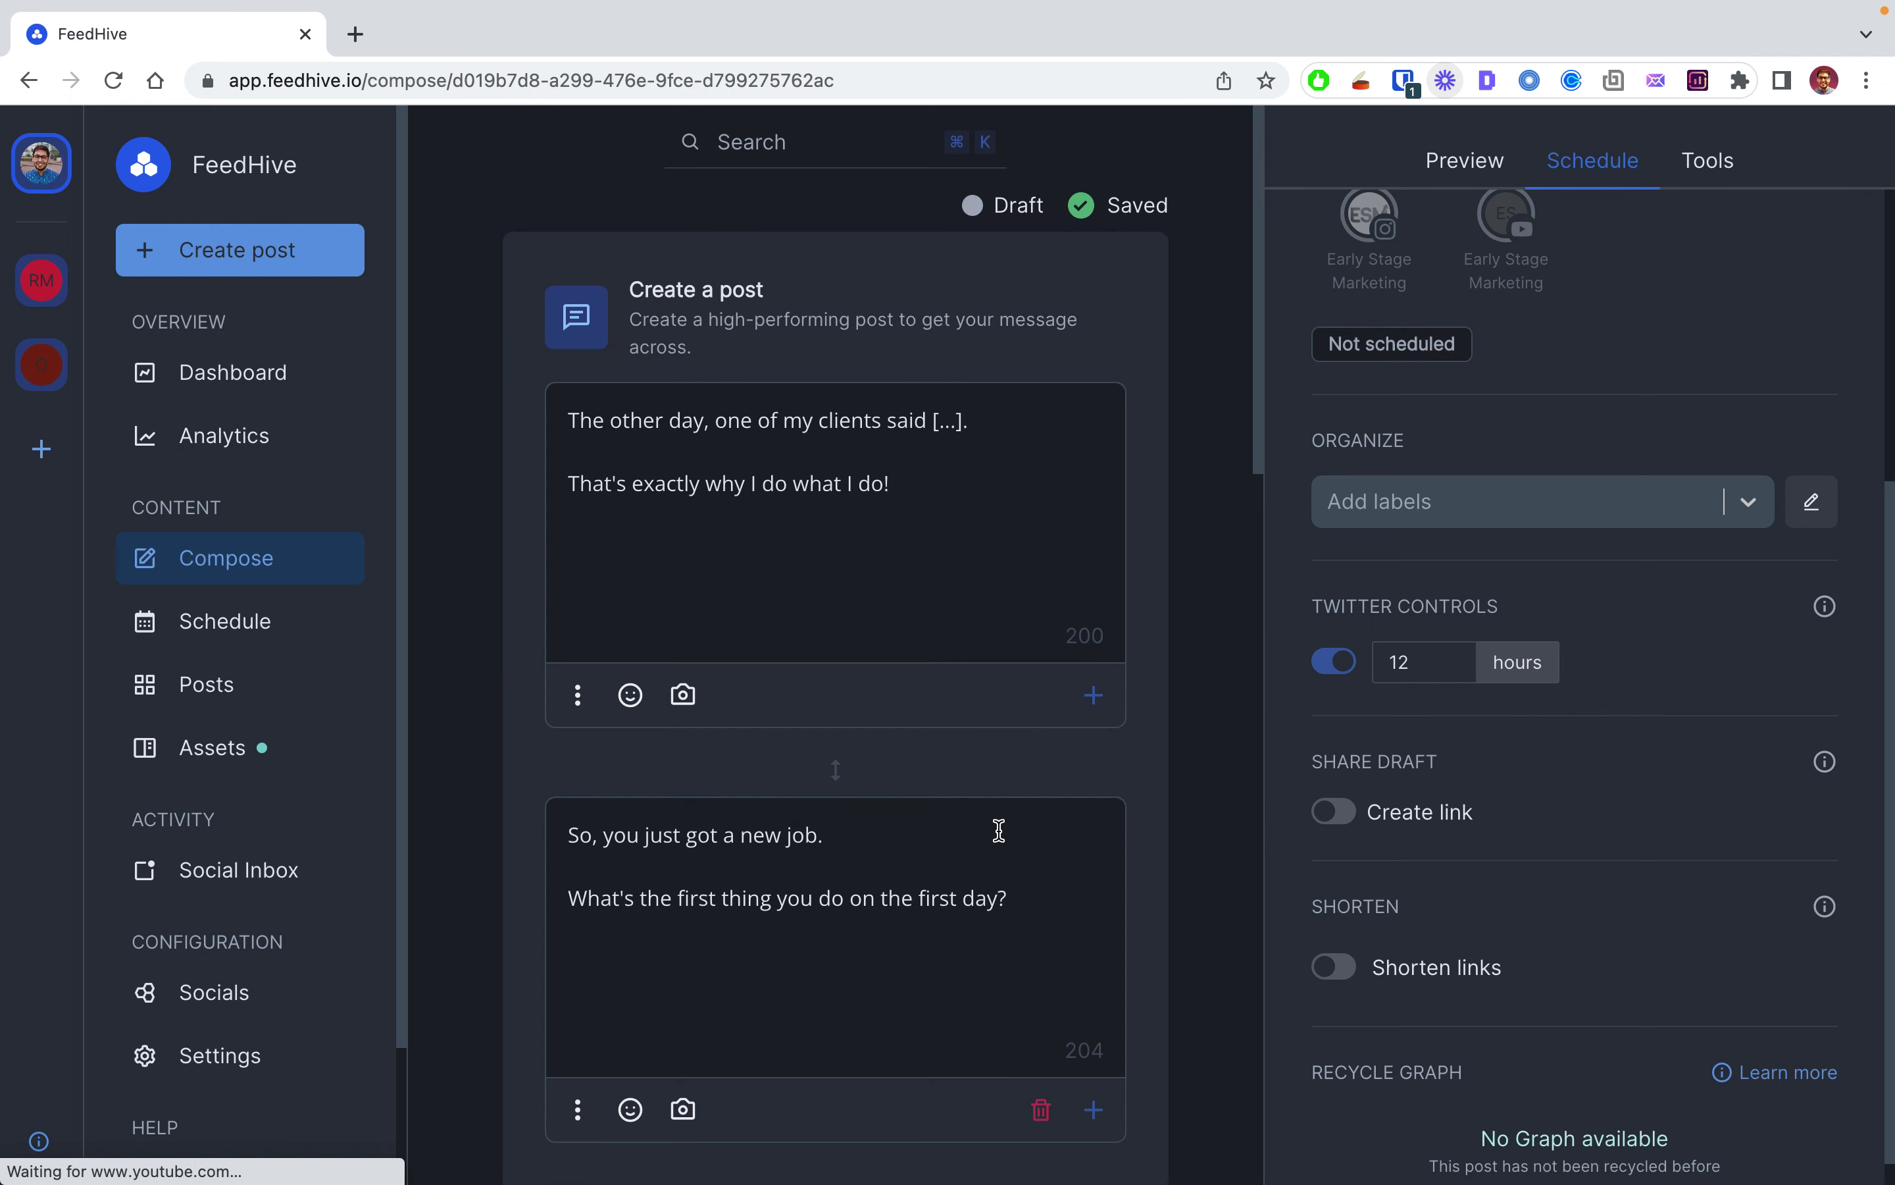
# Step: Replace the follow-up post's text with the saved user template about the upcoming early-stage marketing course
pyautogui.scroll(-10, 1000, 830)
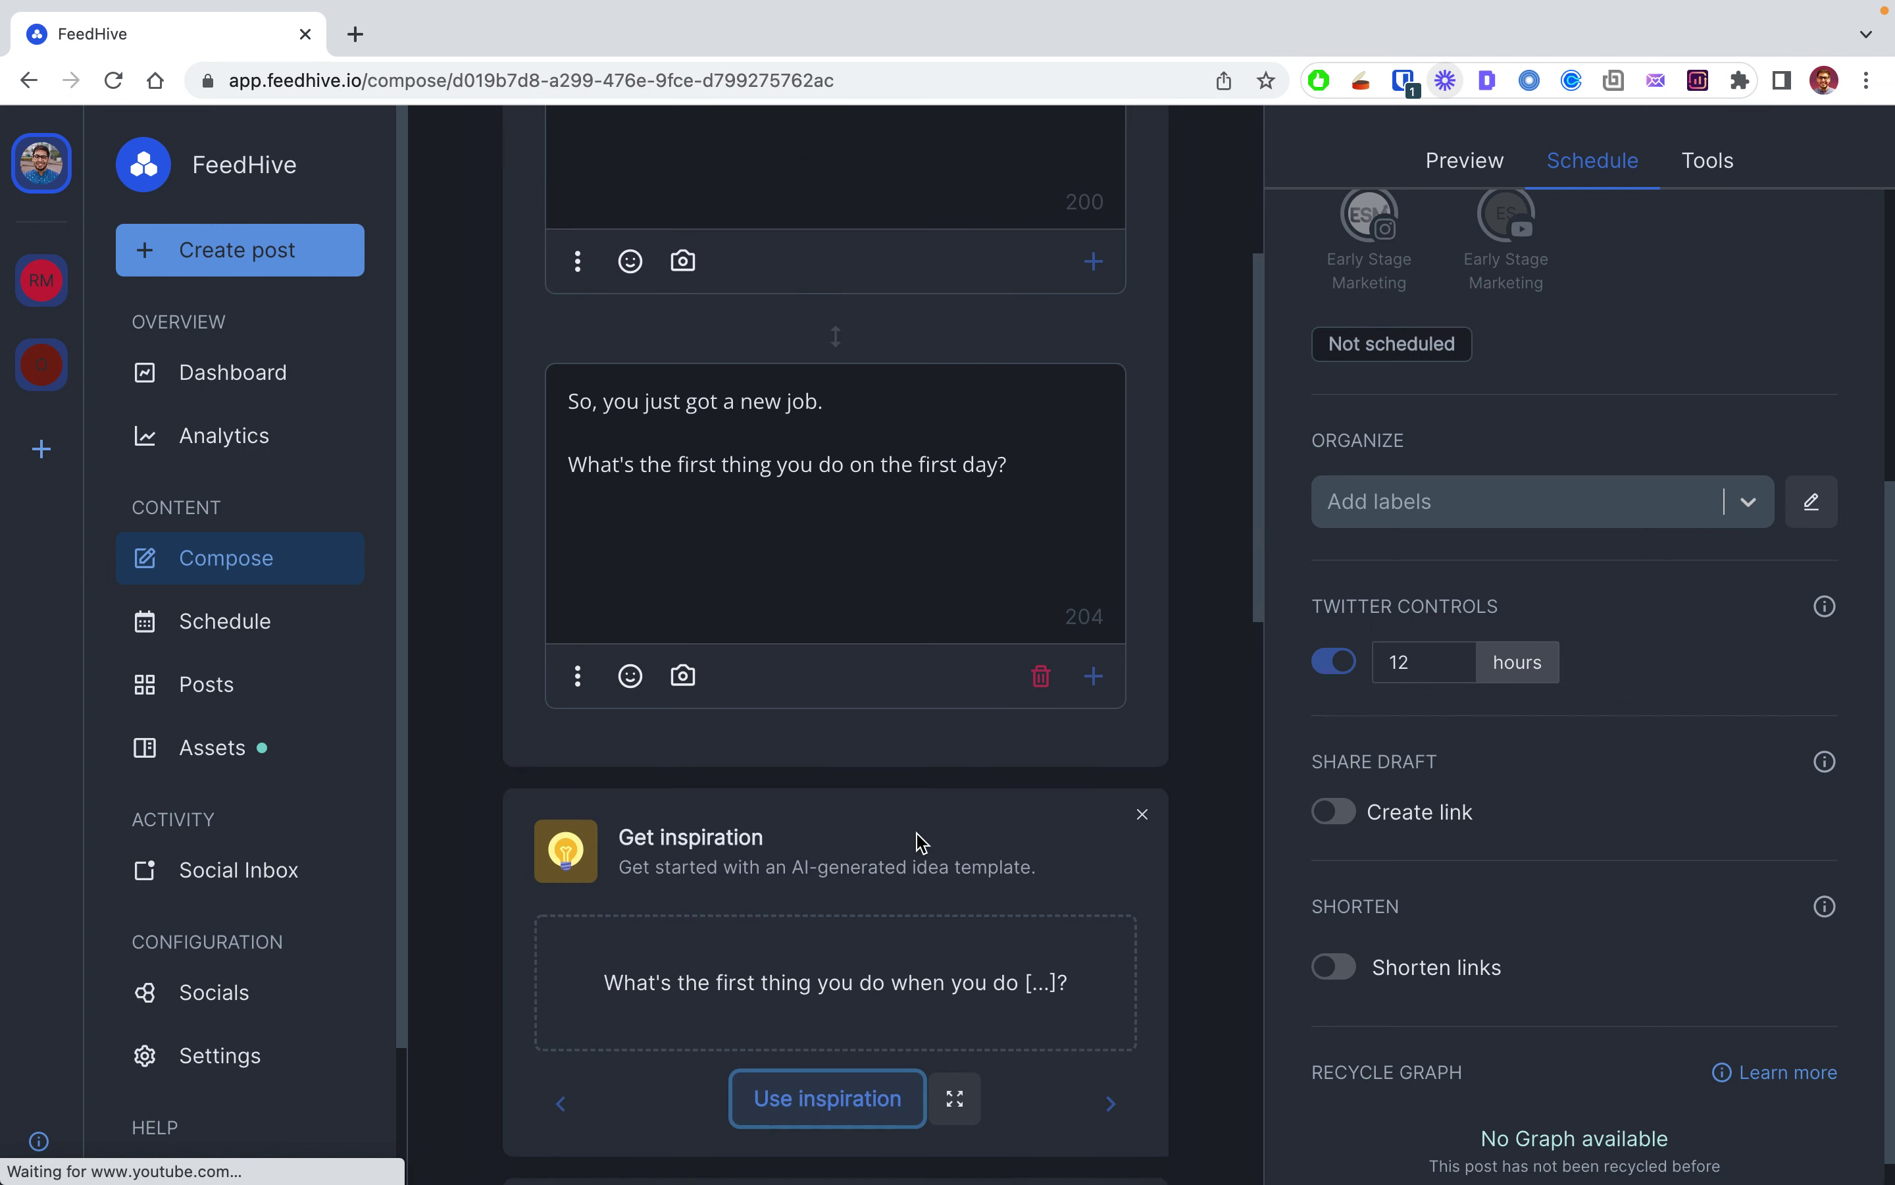
pyautogui.scroll(1, 1000, 852)
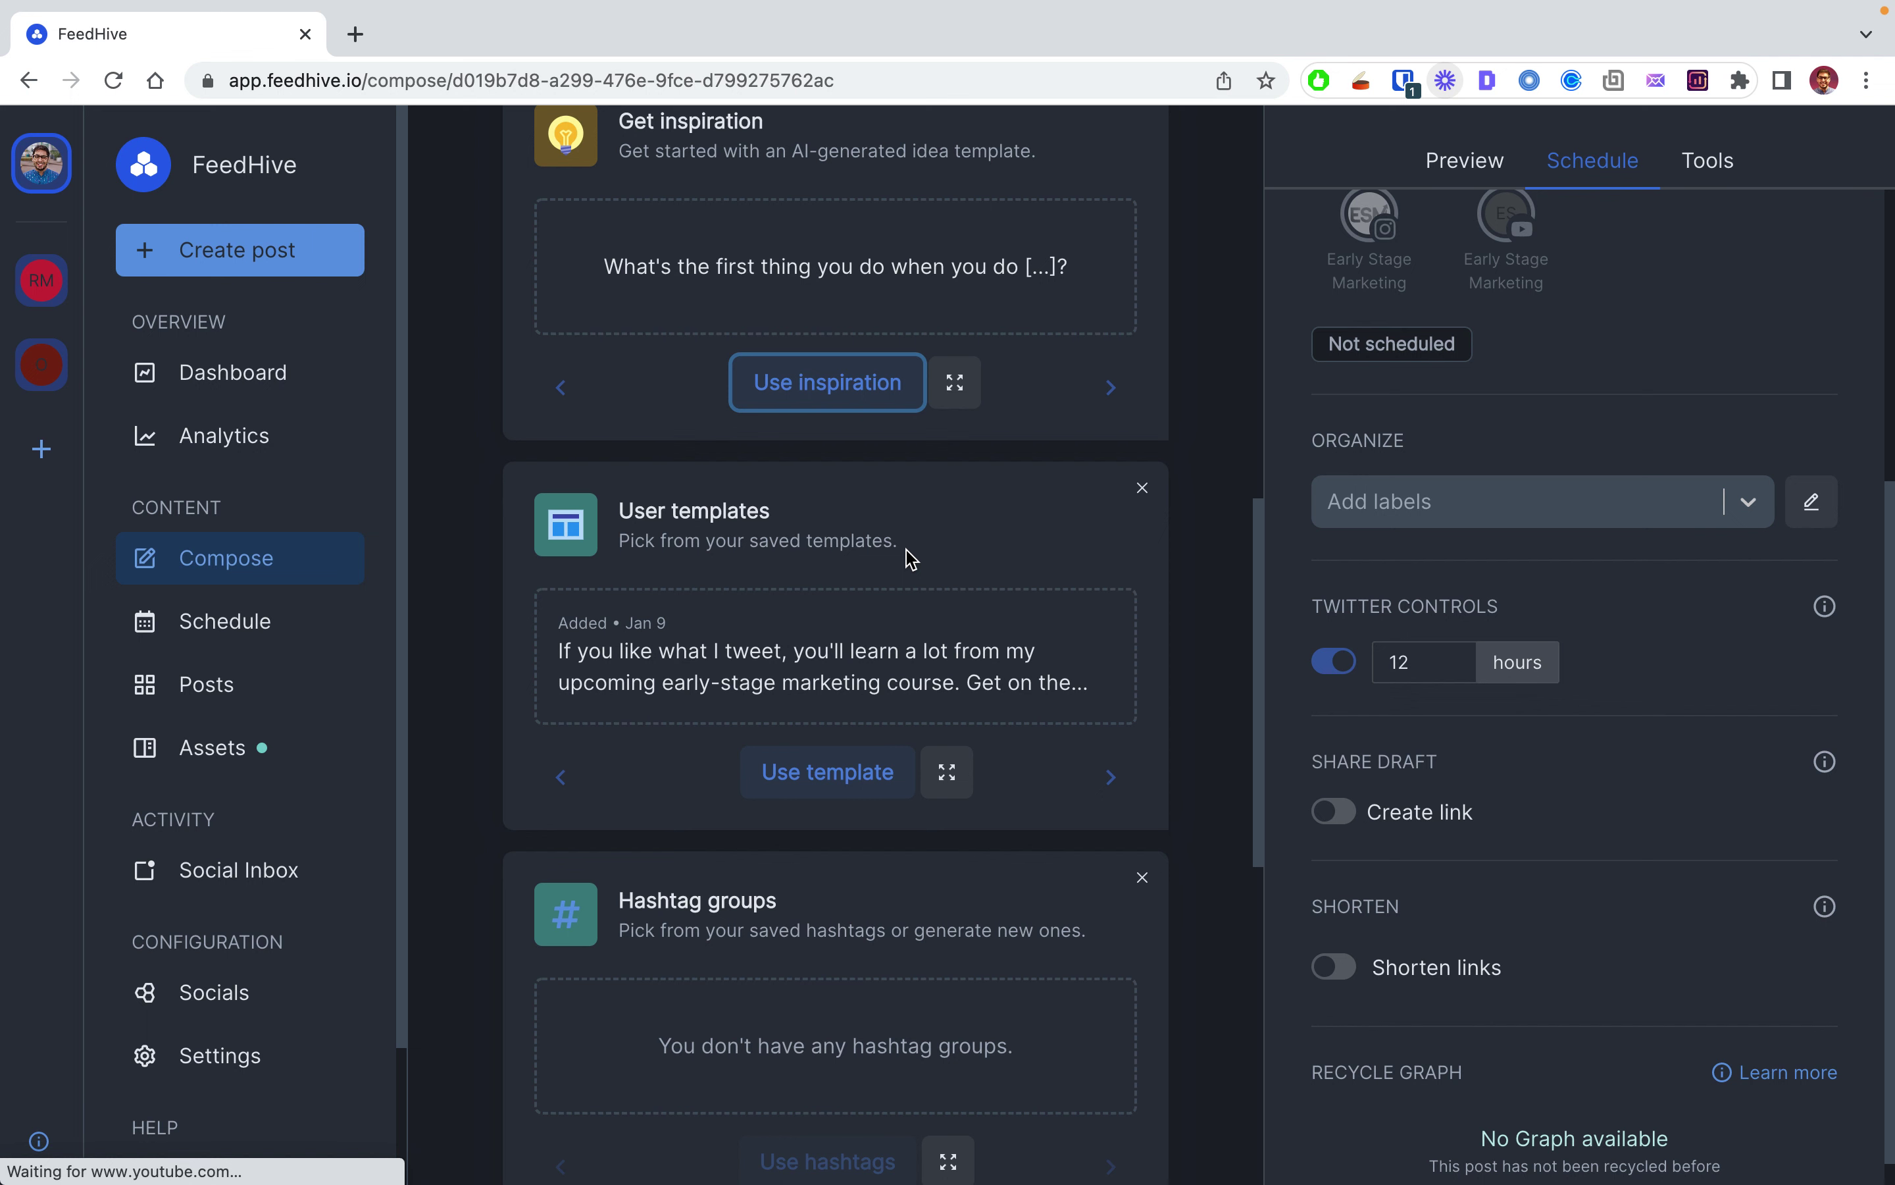
pyautogui.scroll(10, 897, 523)
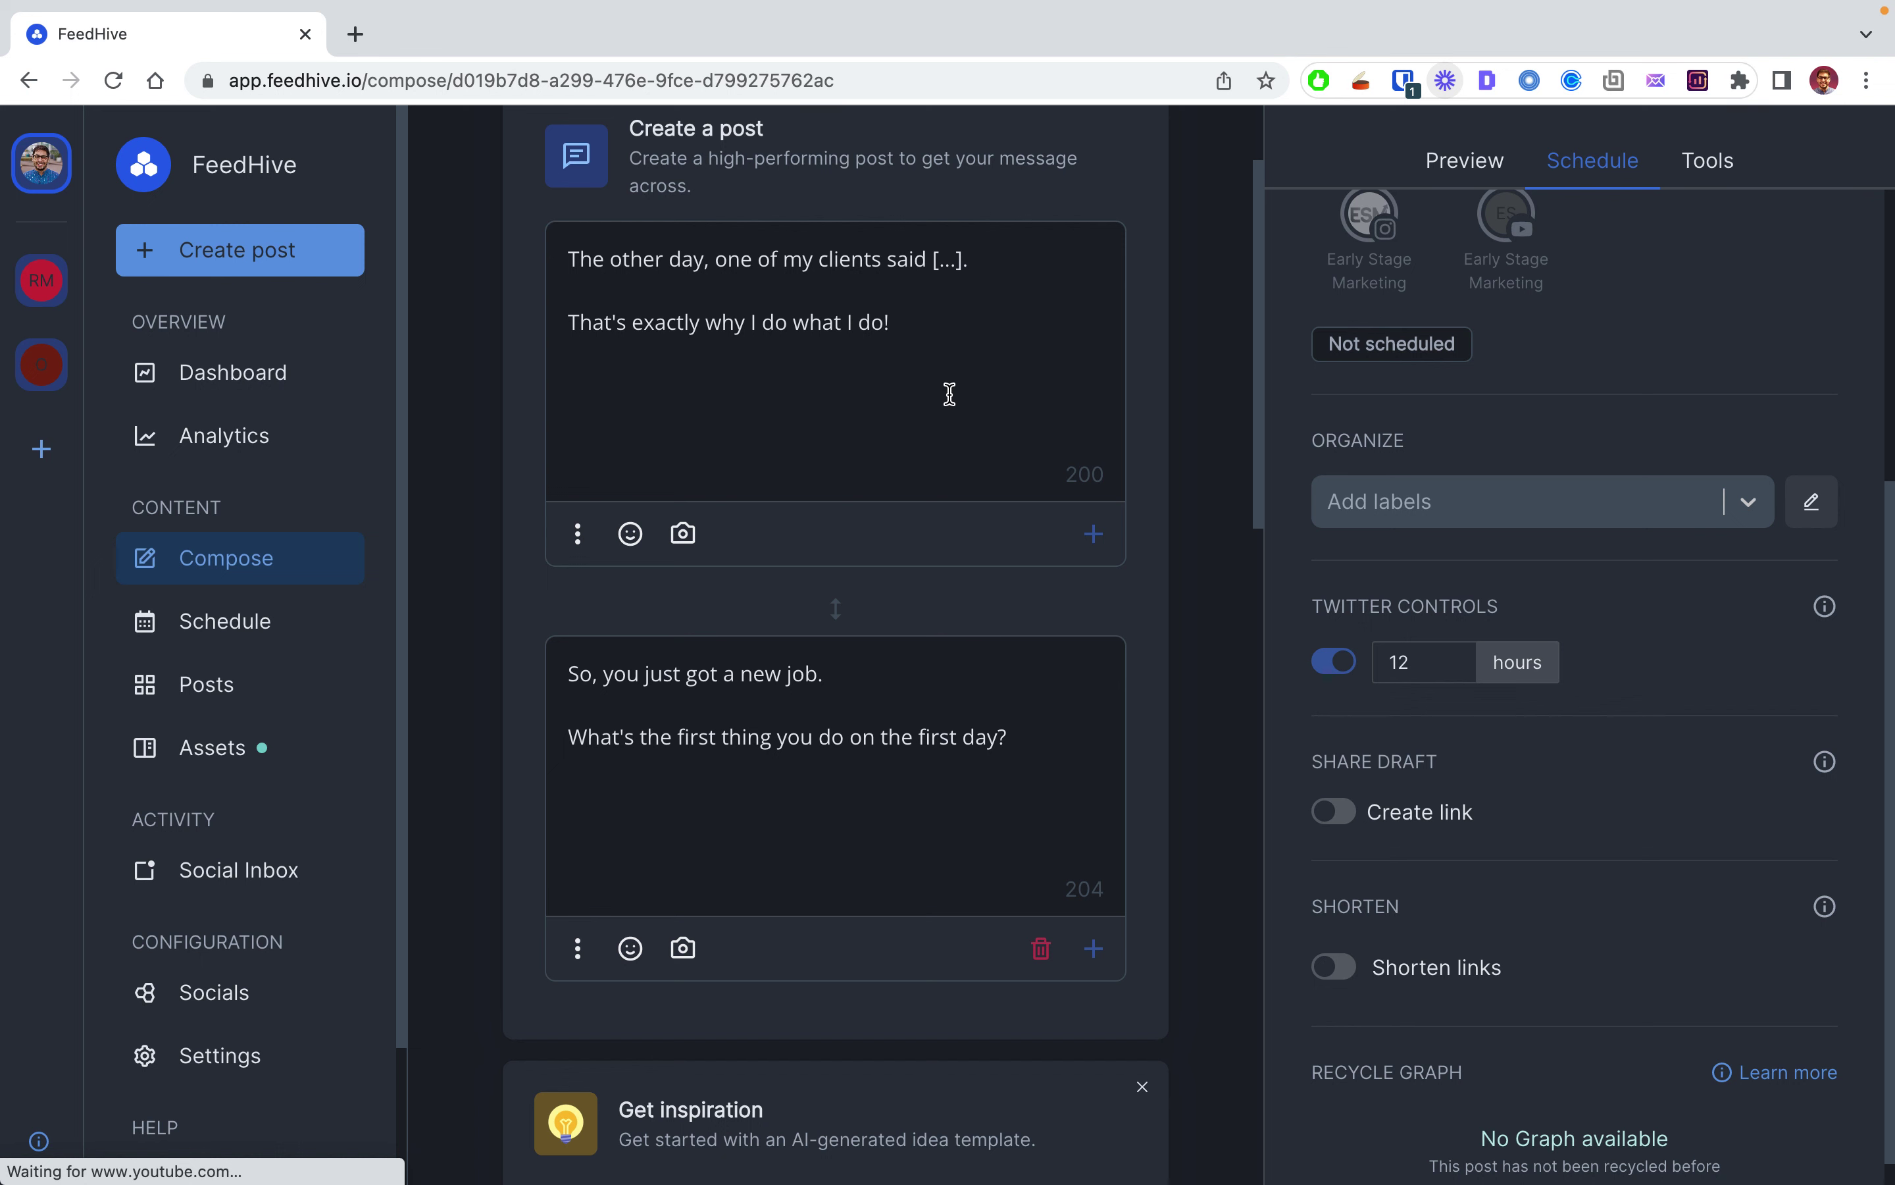
pyautogui.scroll(-5, 993, 753)
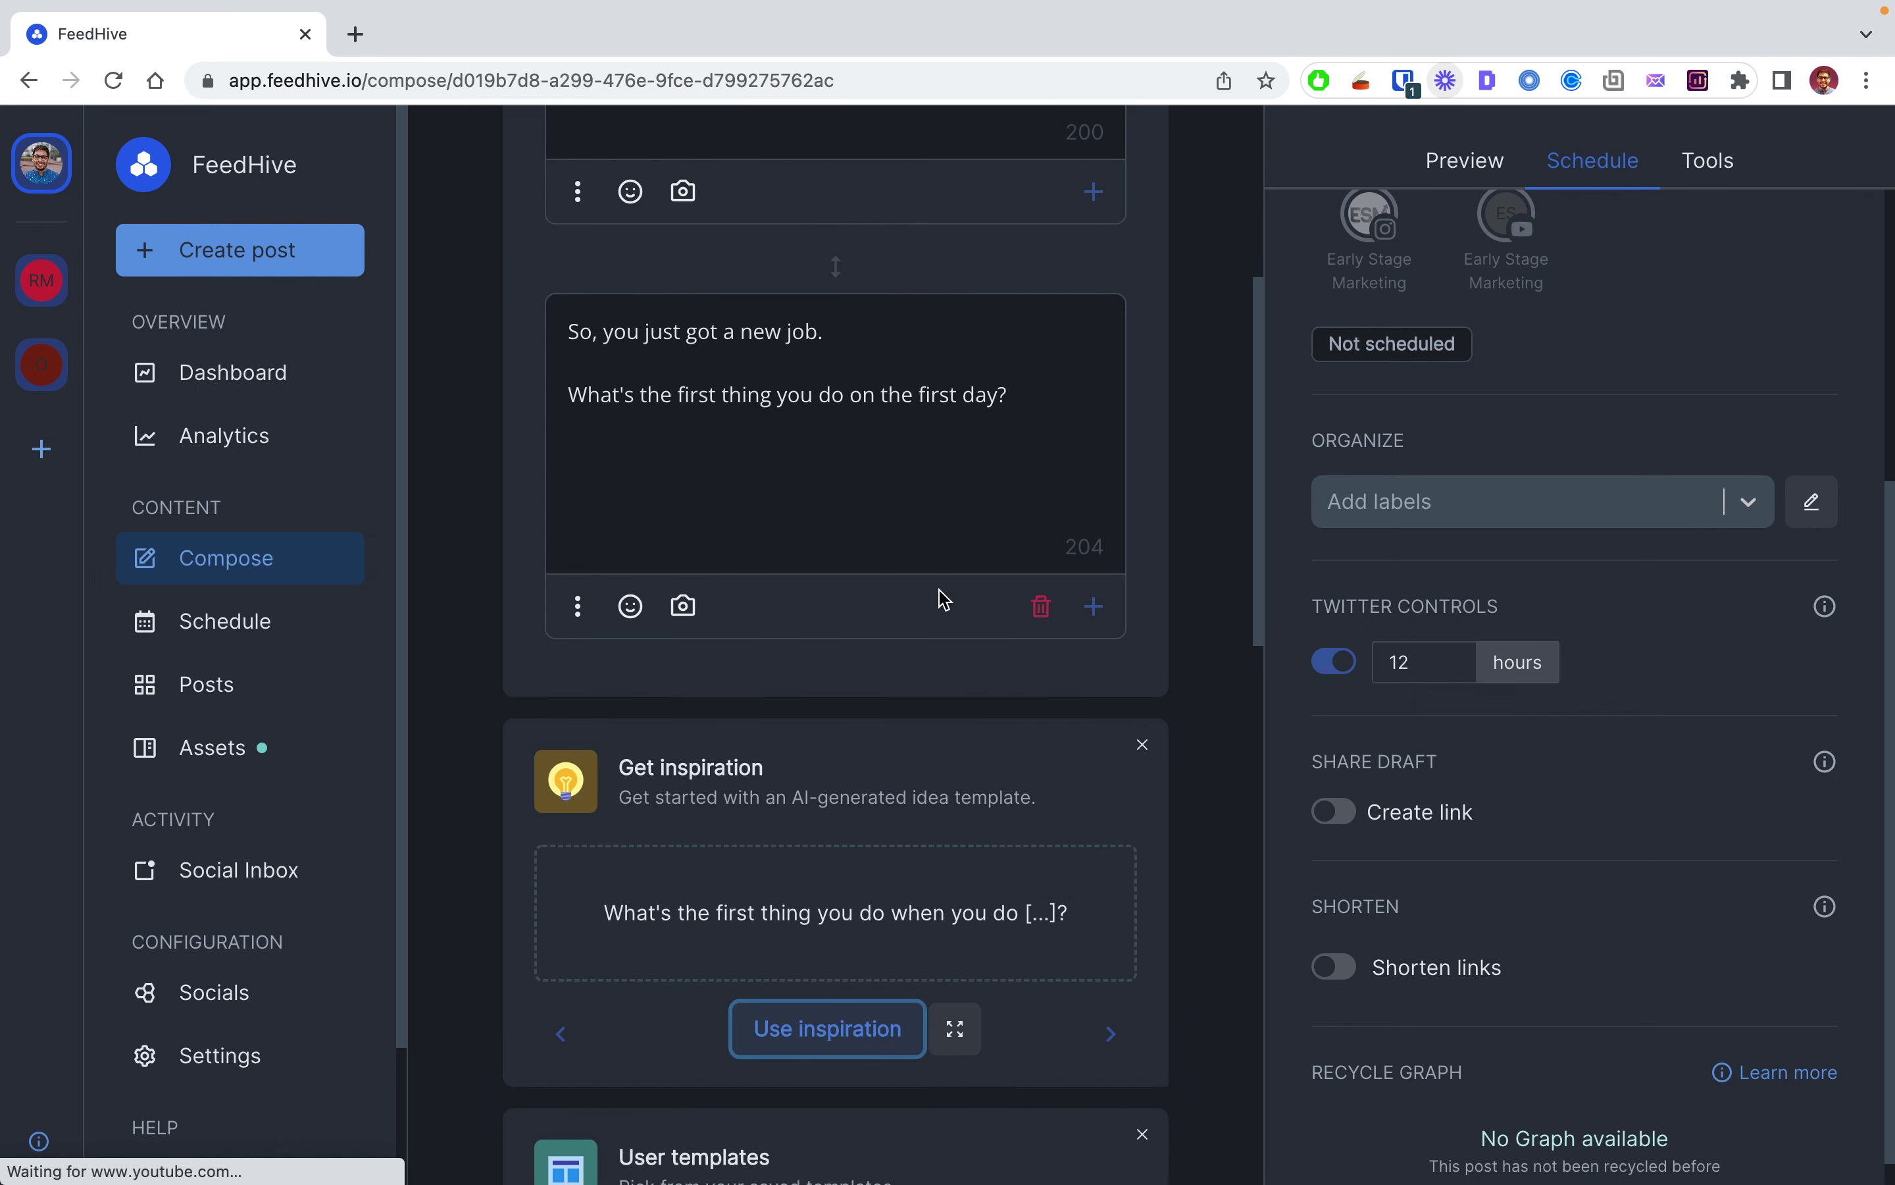
pyautogui.click(906, 412)
pyautogui.press('super+shift+Left')
pyautogui.press('super+shift+Up')
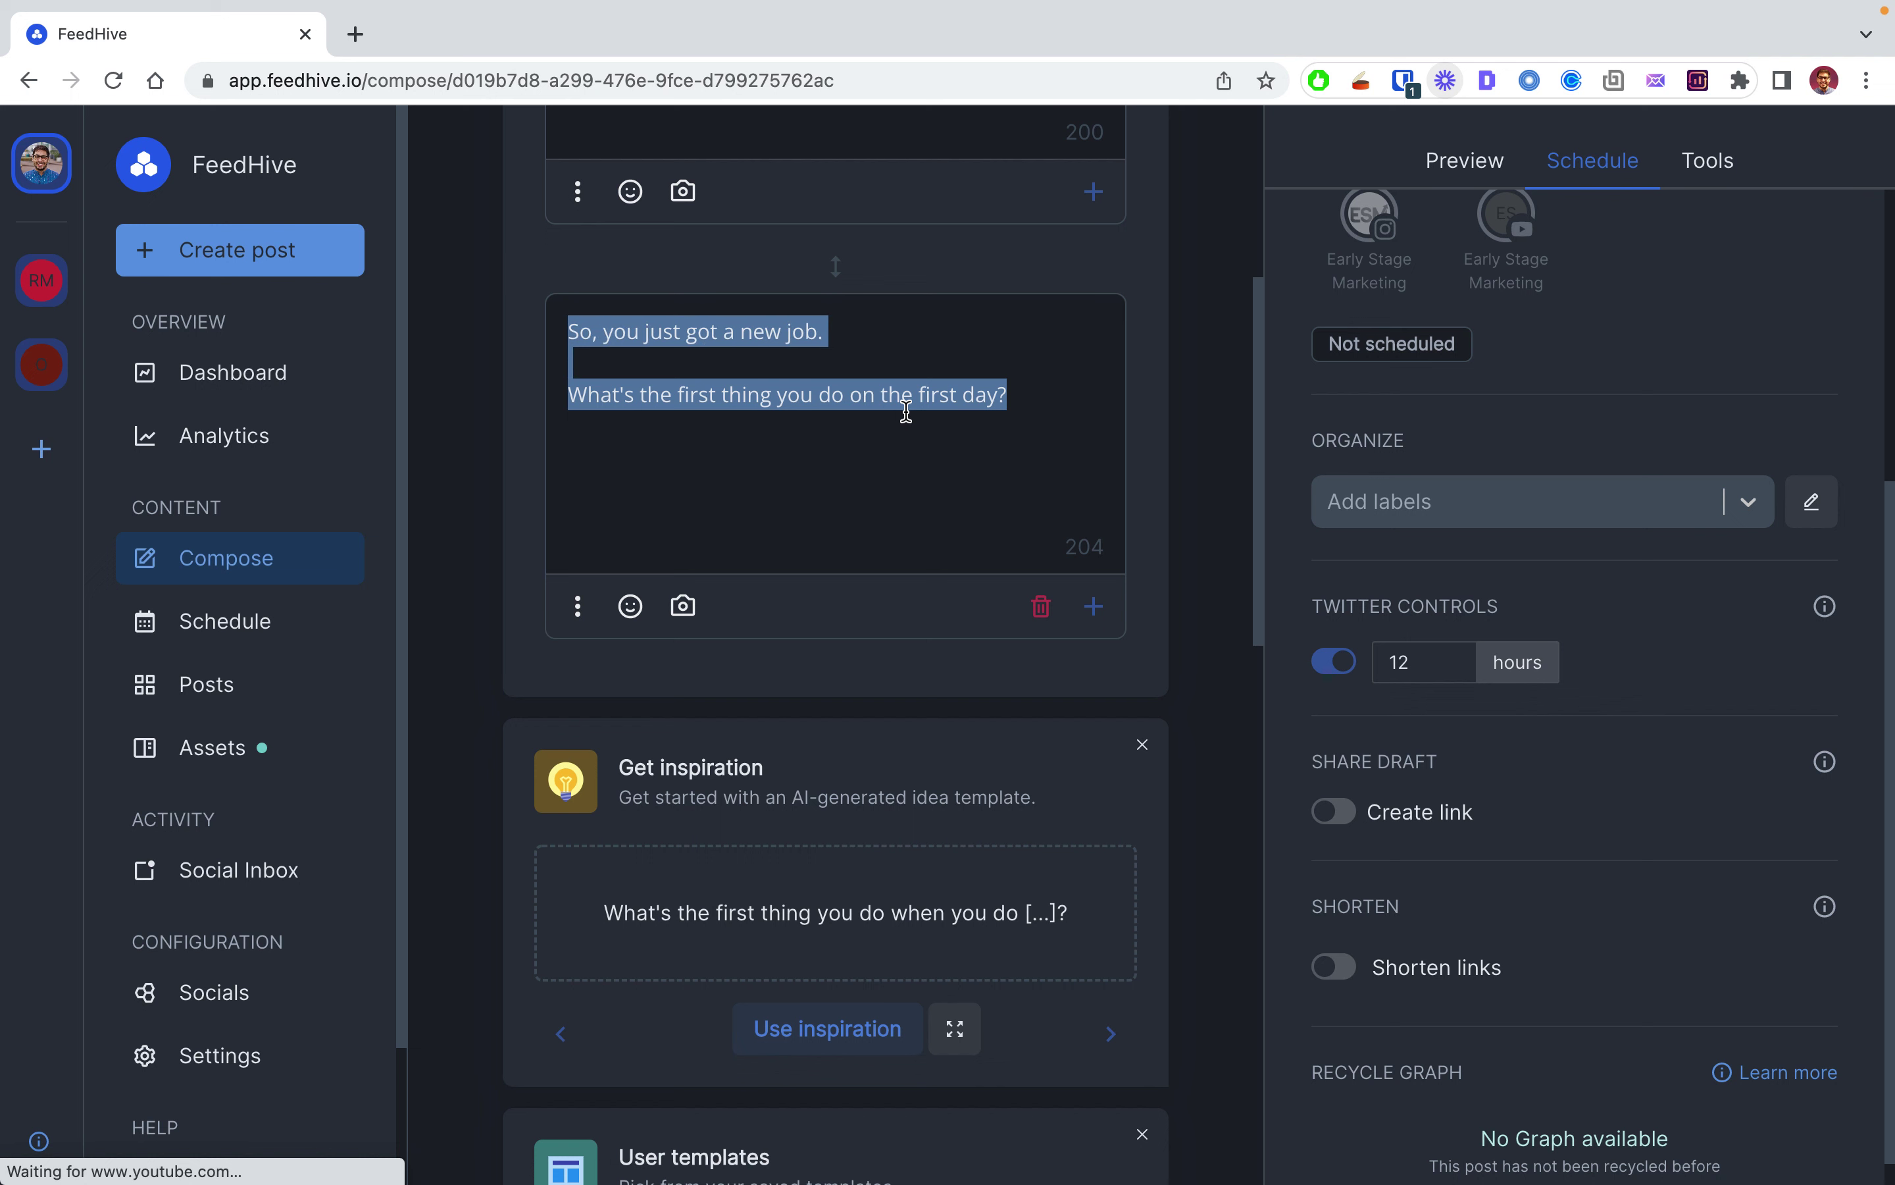
pyautogui.press('BackSpace')
pyautogui.scroll(-9, 906, 415)
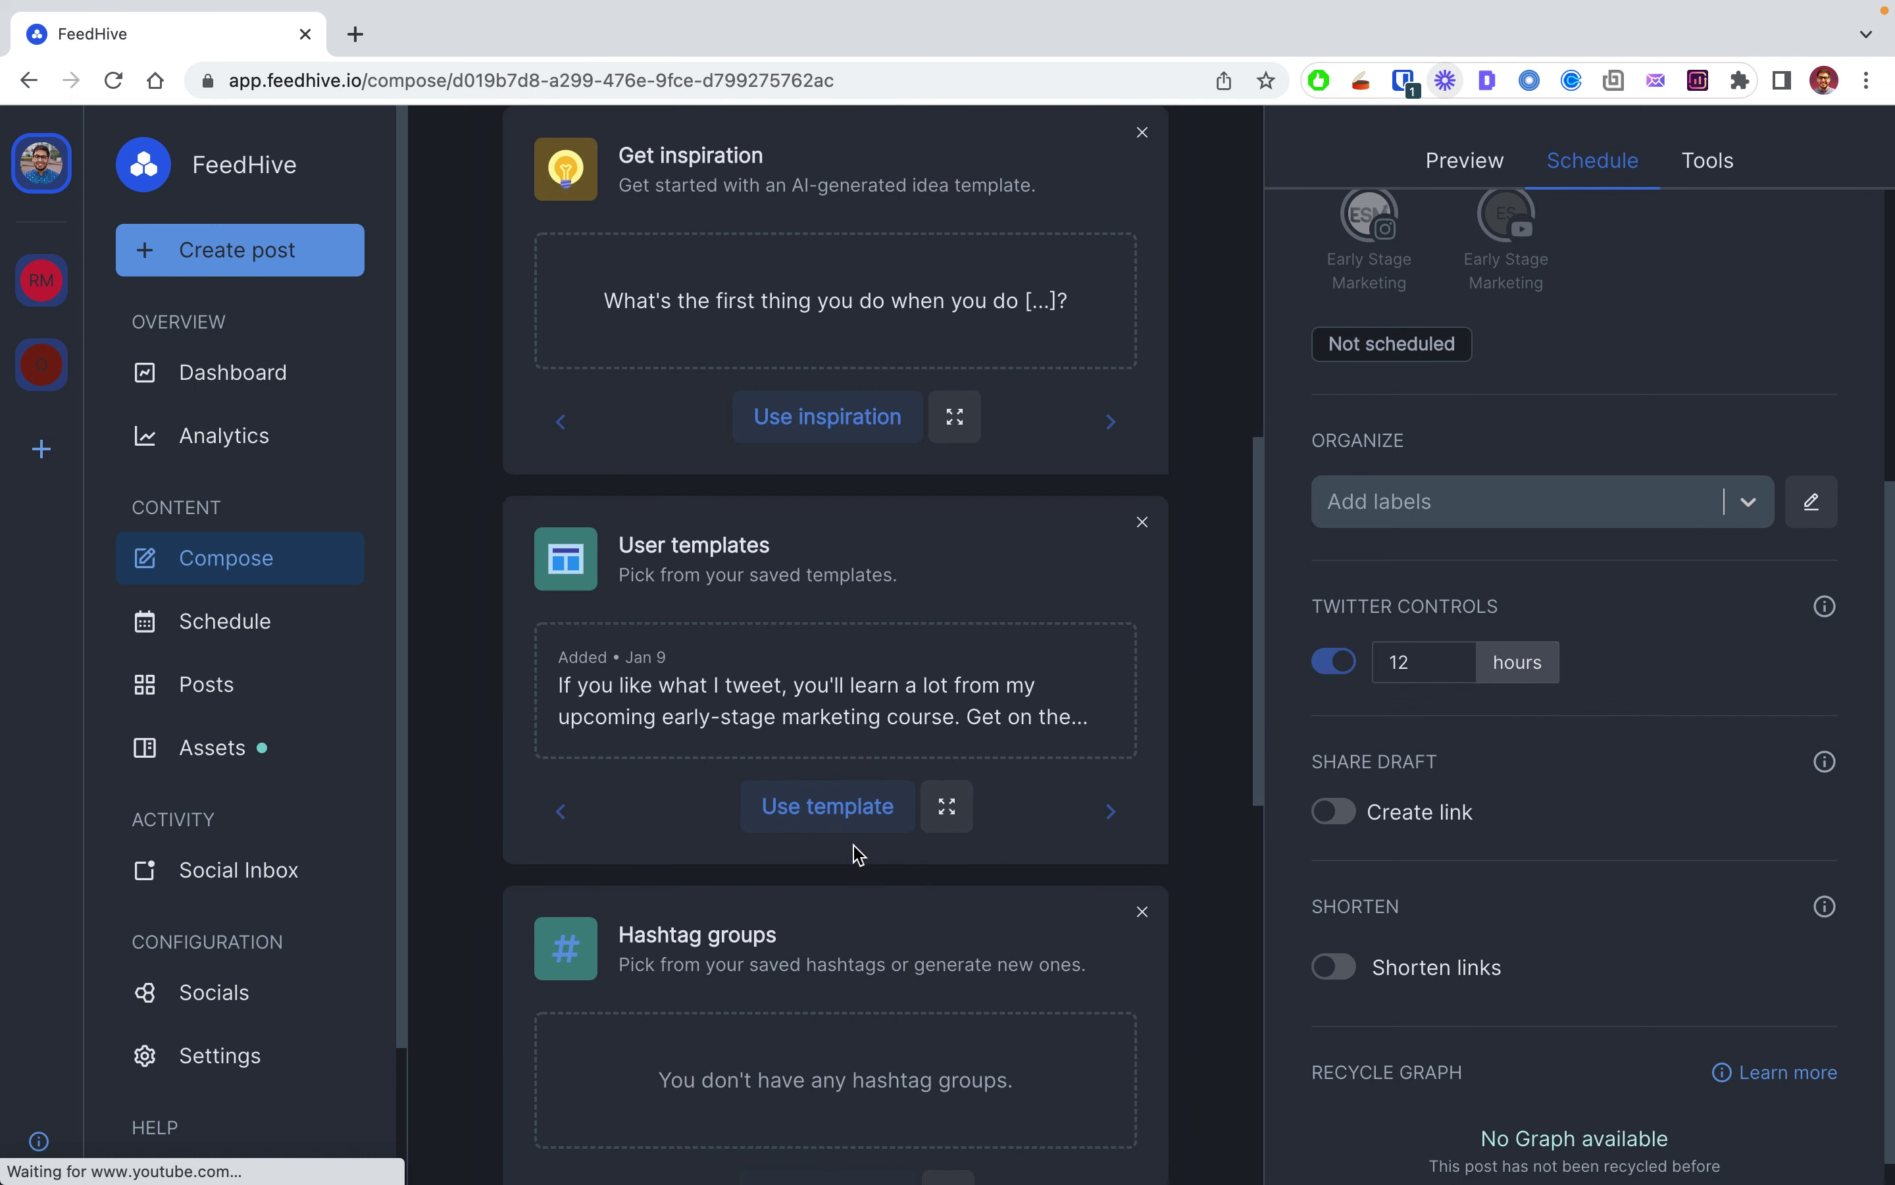
pyautogui.click(835, 823)
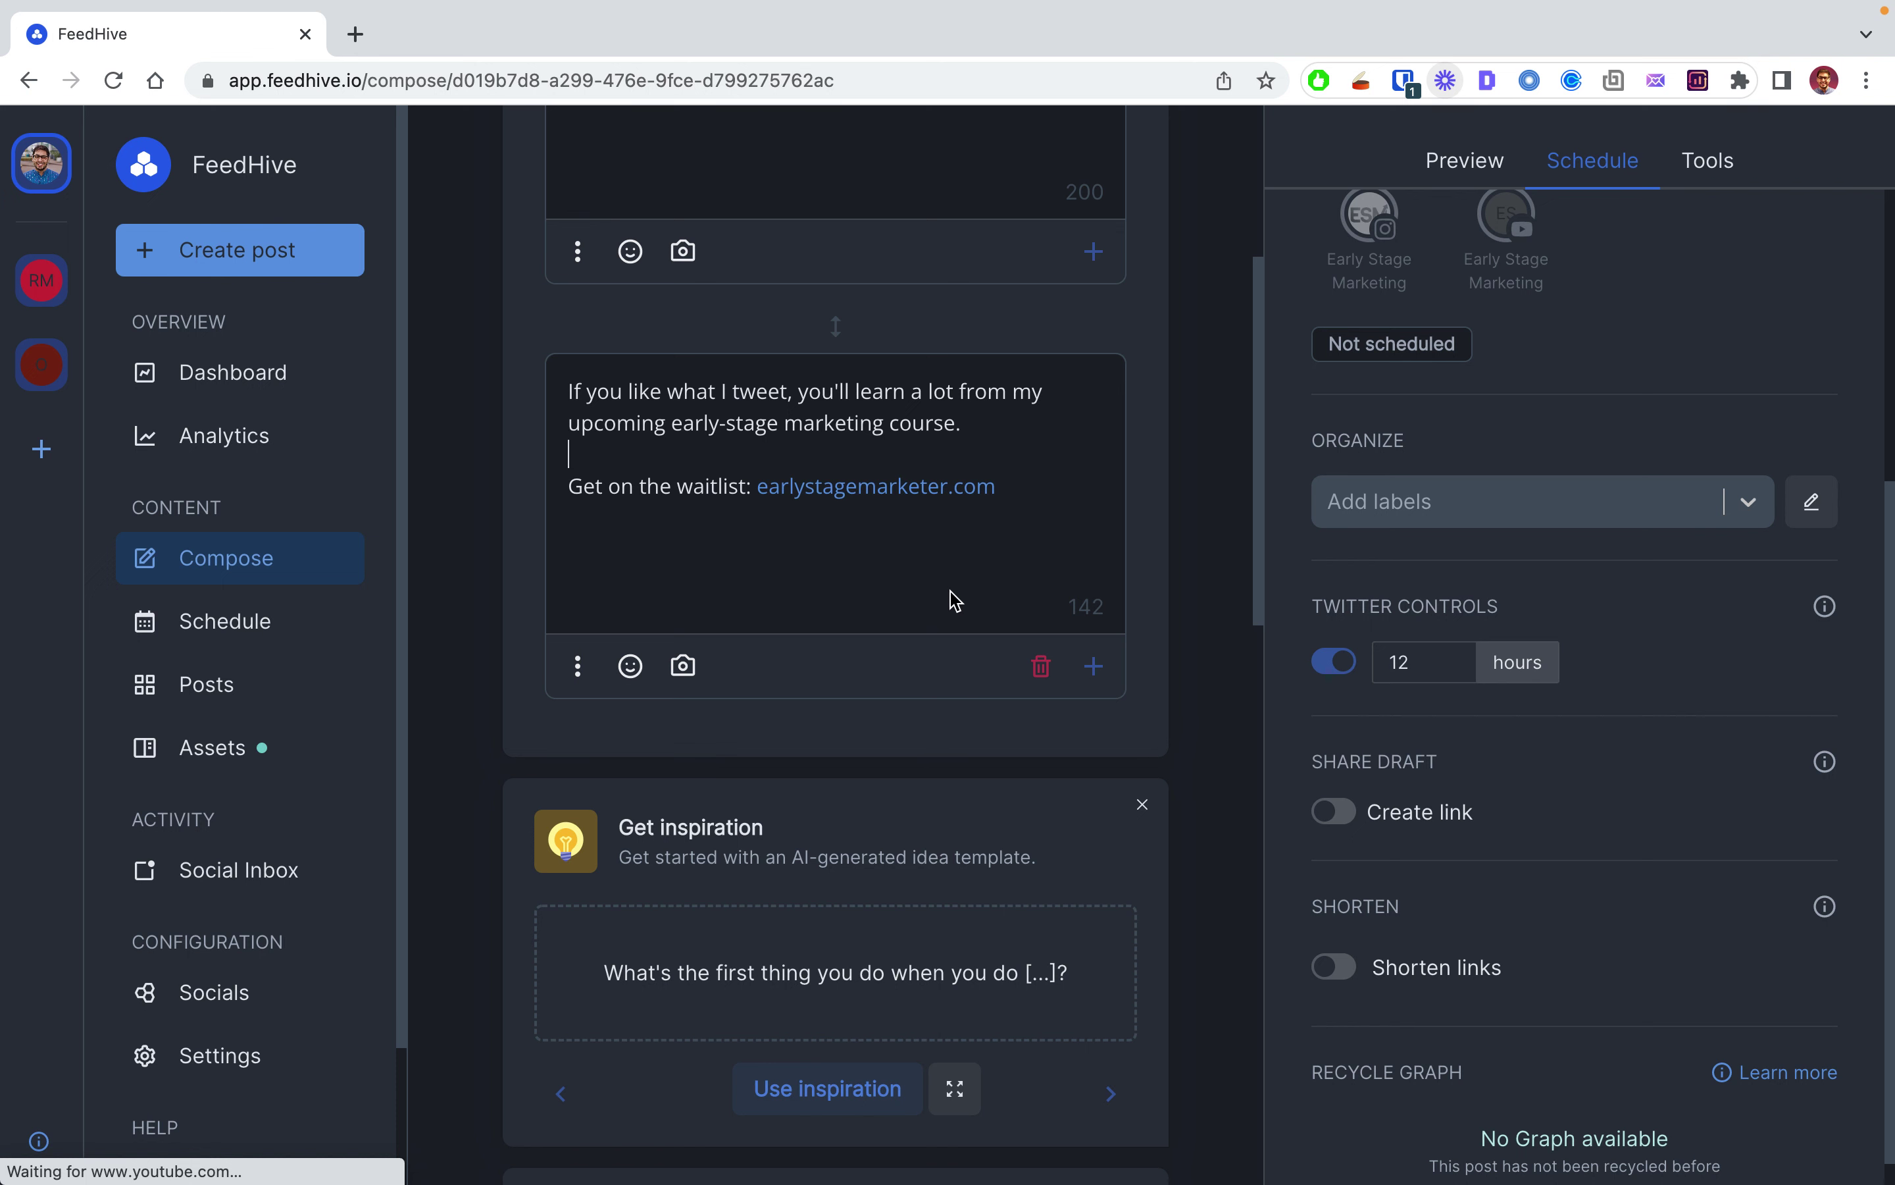
# Step: Browse the saved user templates to the one promoting the Remote Marketing Podcast
pyautogui.scroll(-3, 886, 674)
pyautogui.scroll(-10, 880, 691)
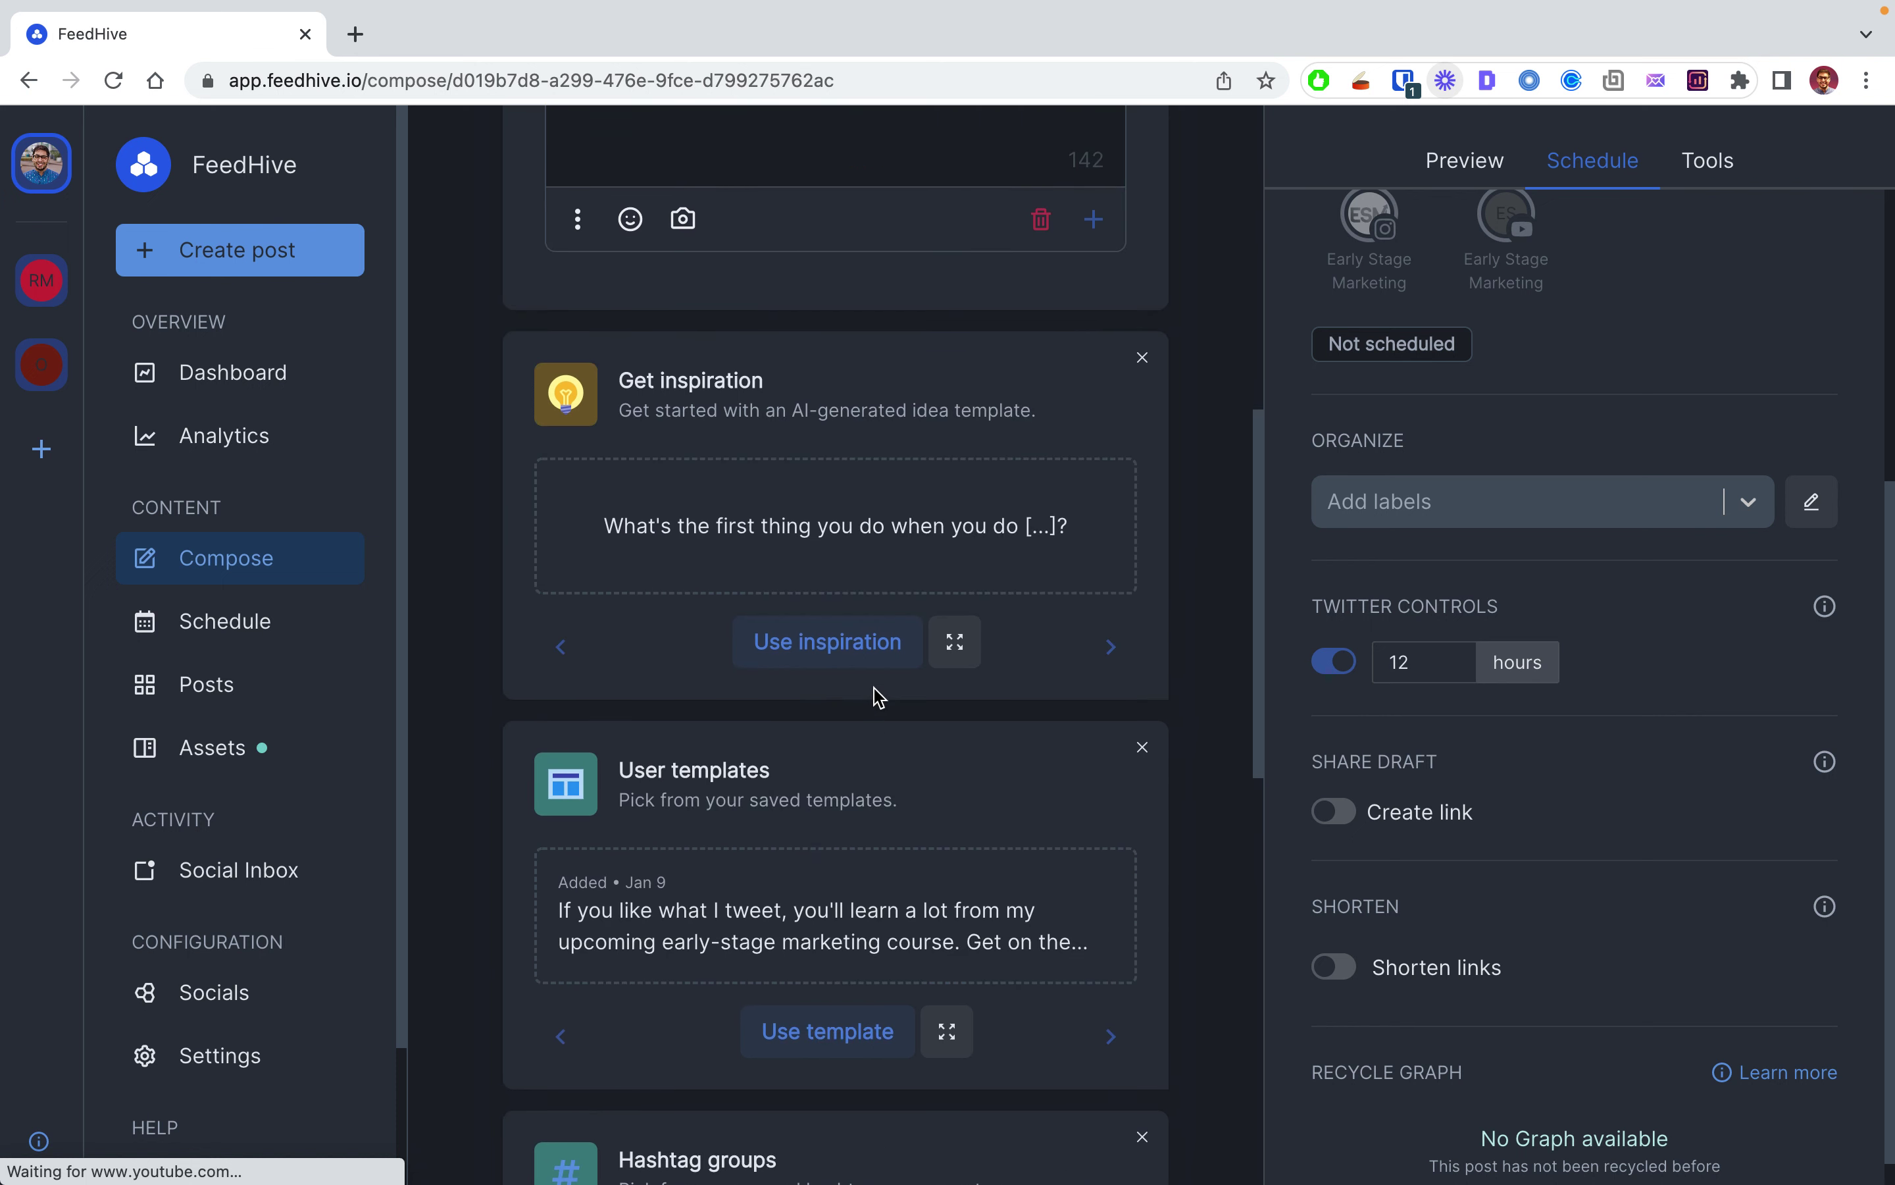
pyautogui.click(1113, 600)
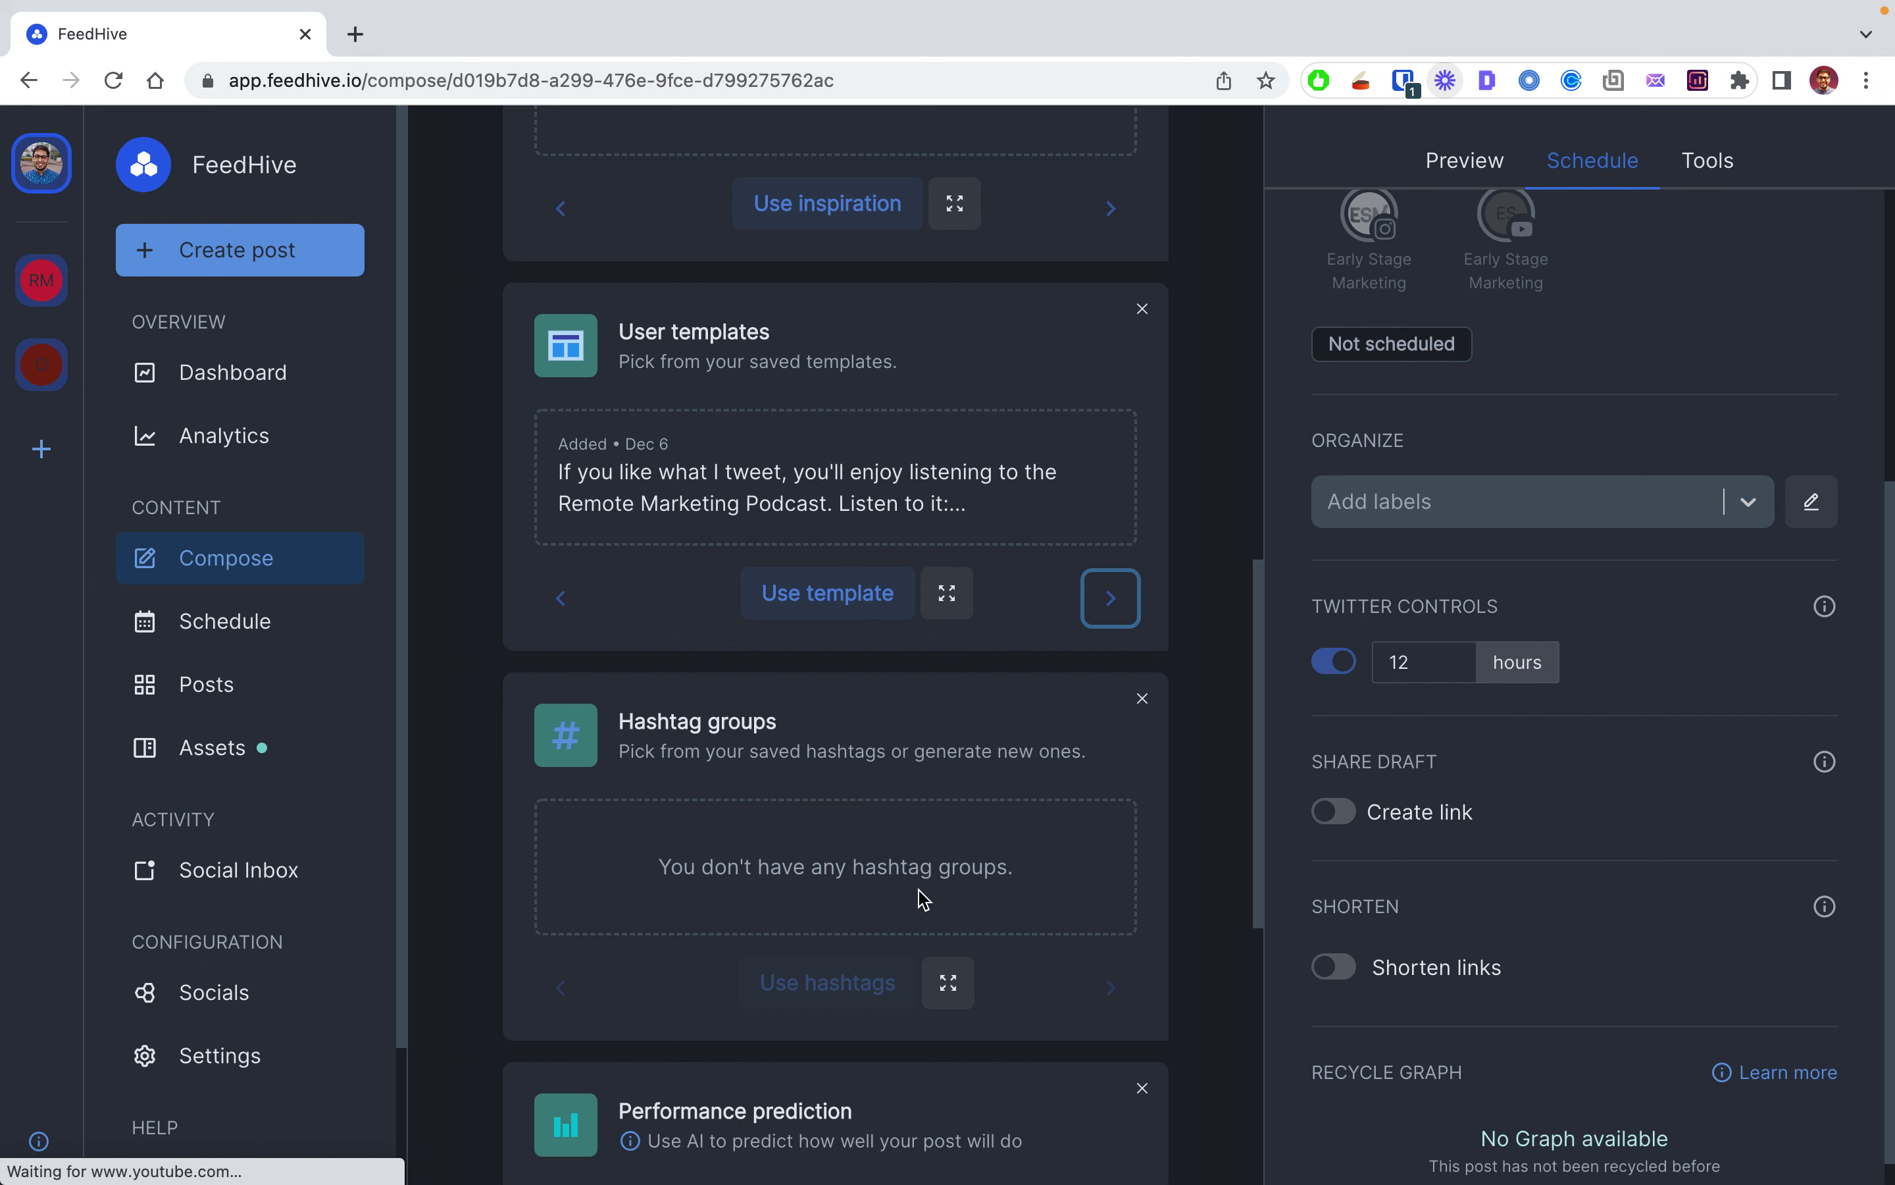
# Step: Replace the main post's text with "Why is Feedhive awesome:" and the numbered points "Easy to use", "Awesome features" and "greaT to build your social media presence"
pyautogui.scroll(10, 861, 932)
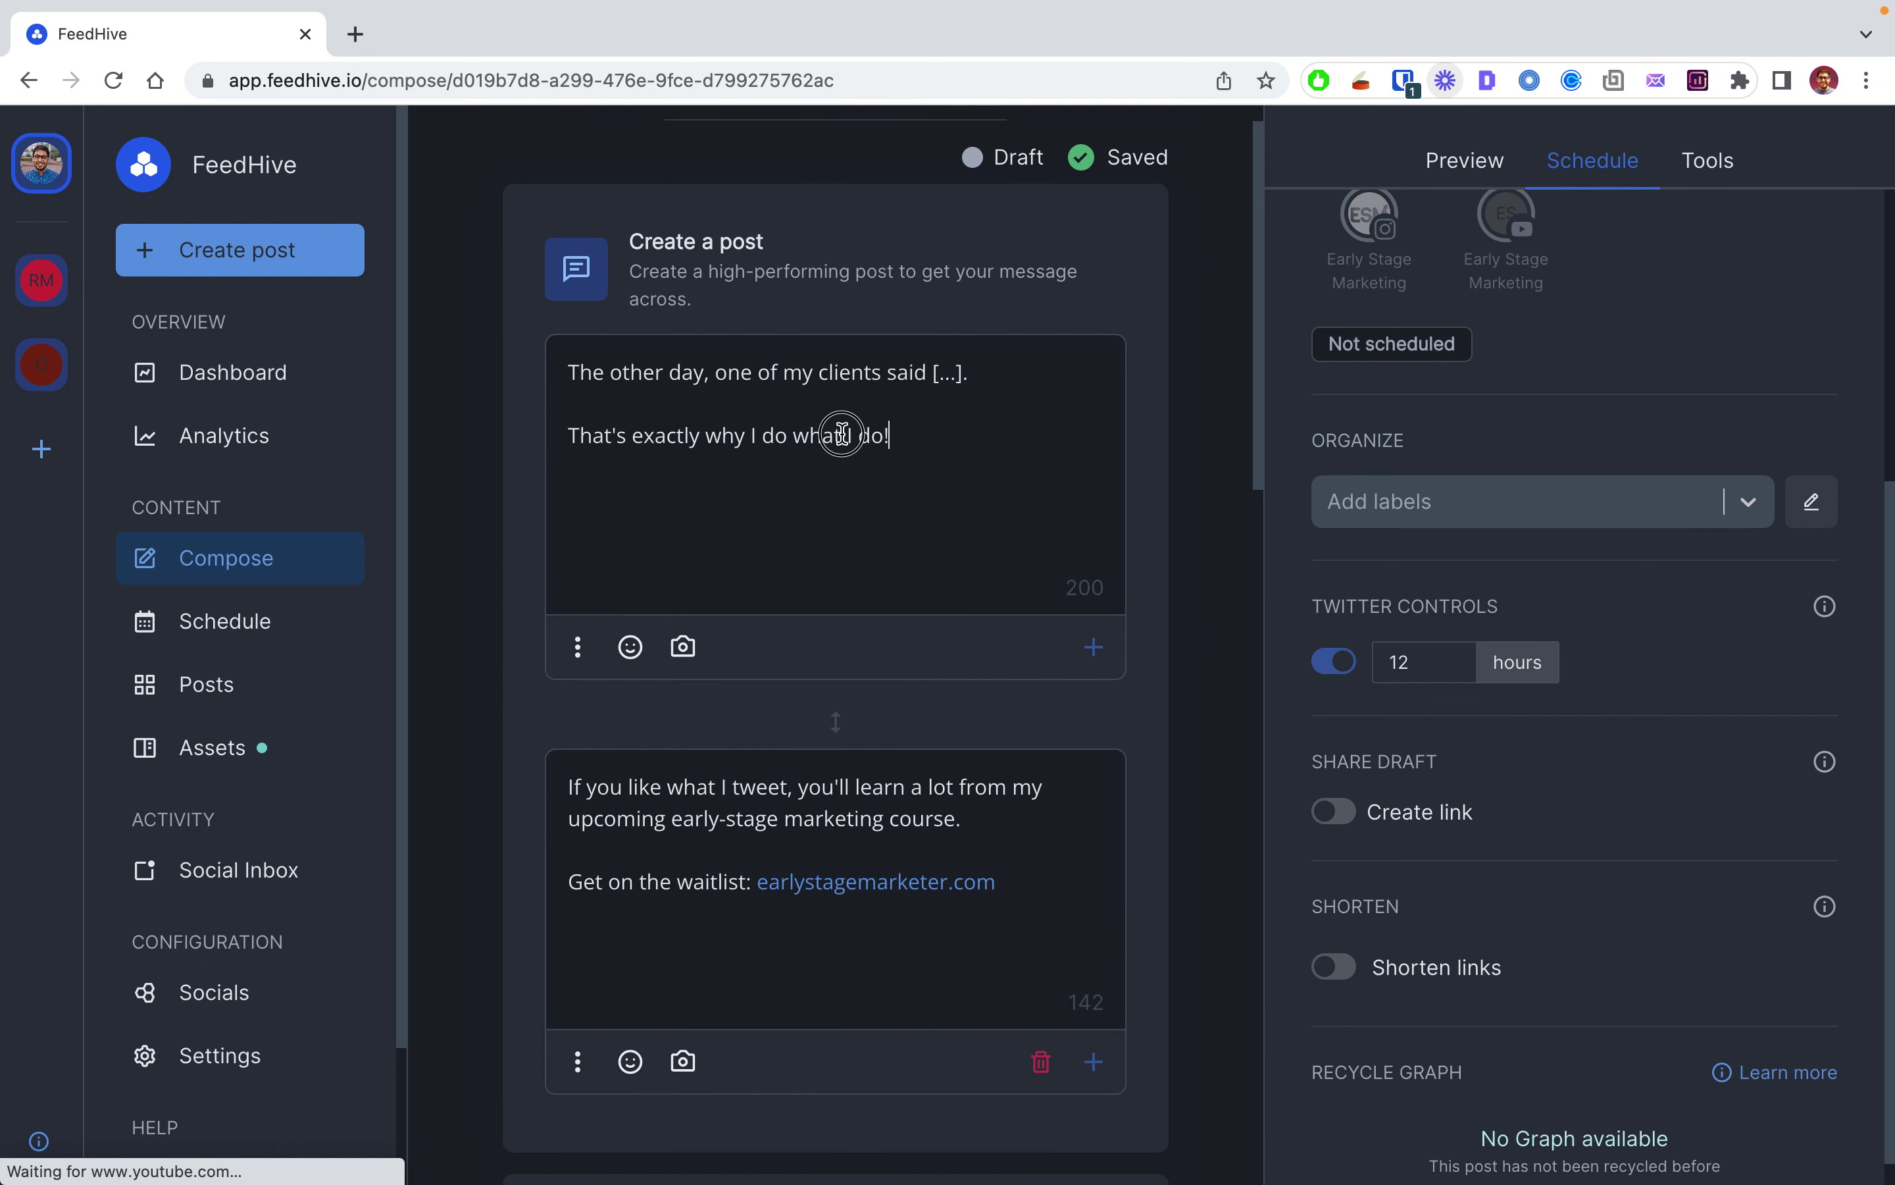
pyautogui.moveTo(891, 435); pyautogui.dragTo(562, 359)
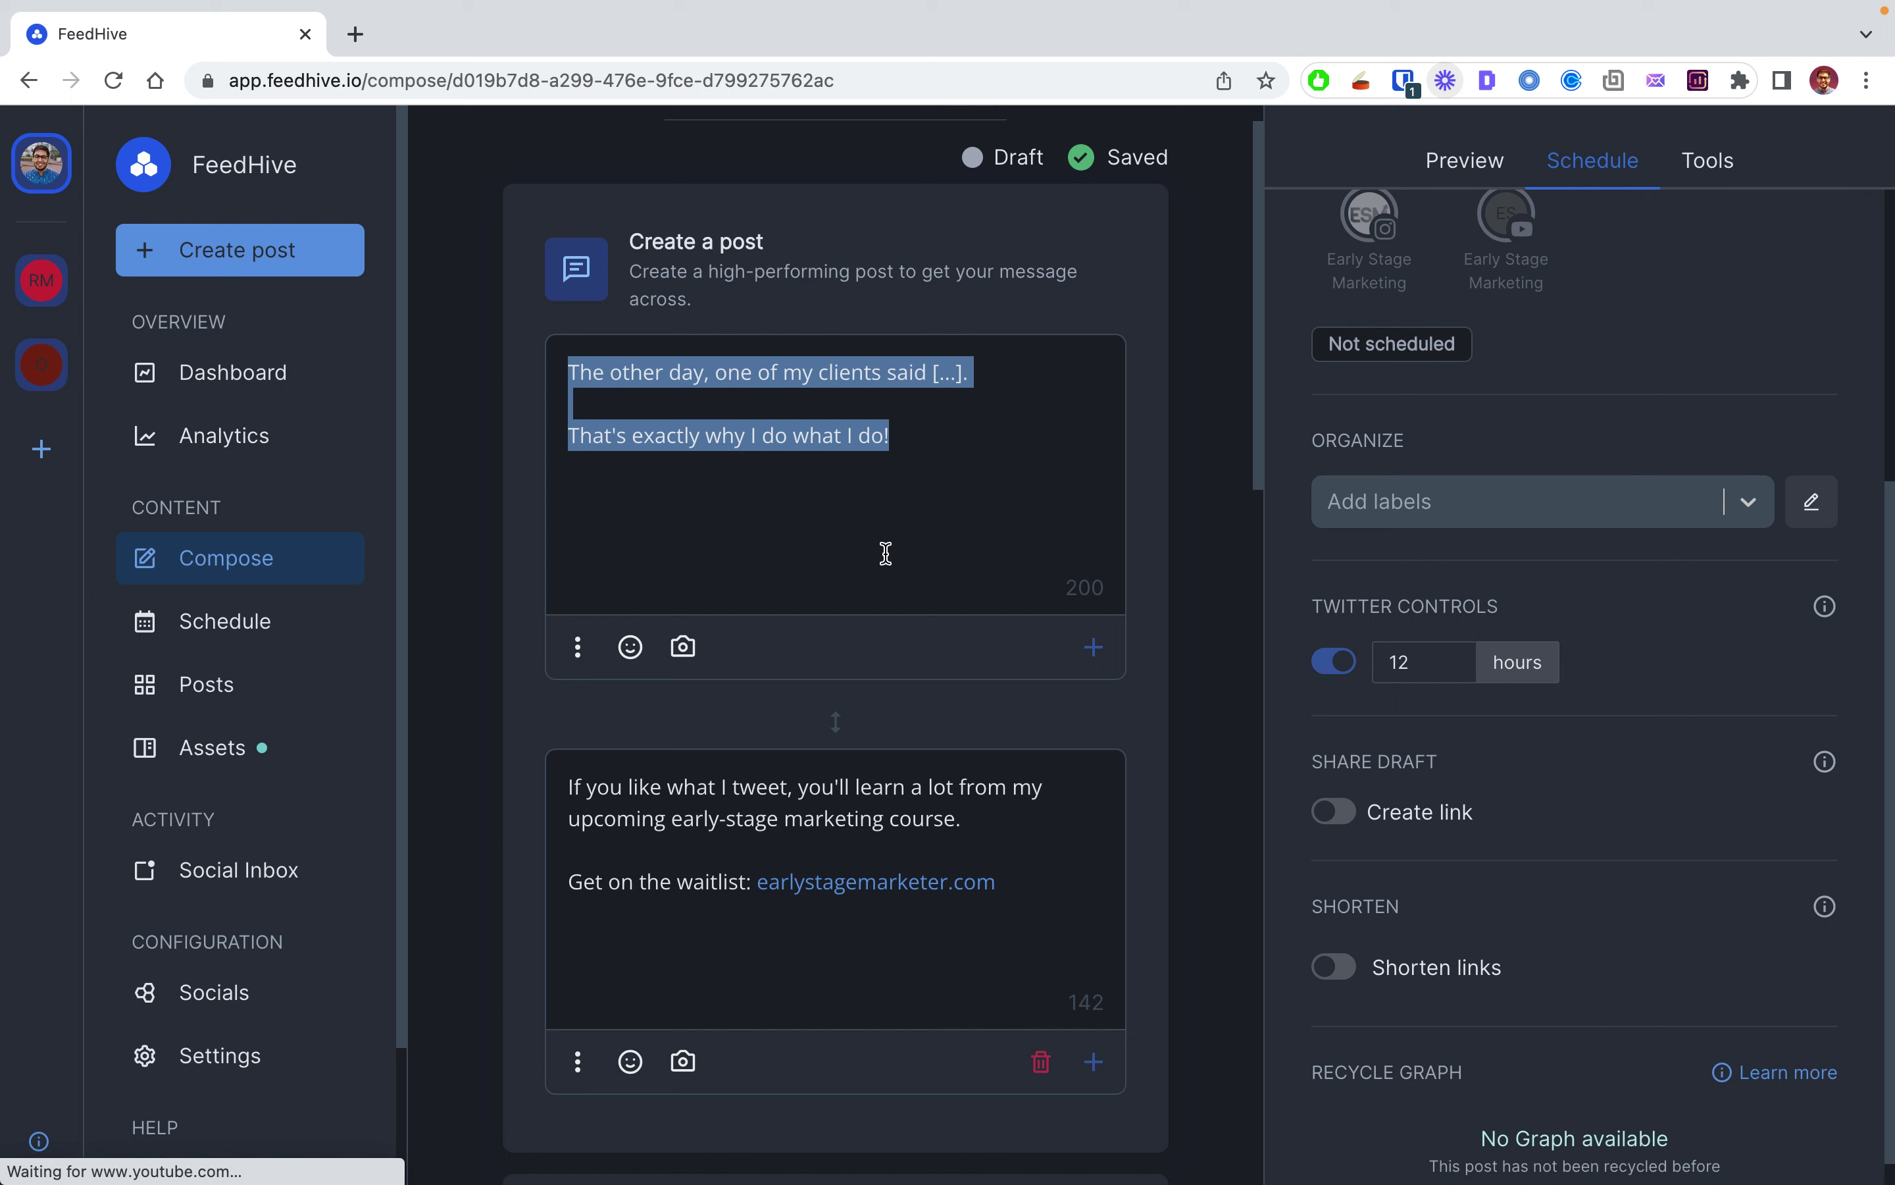
pyautogui.write('Why ')
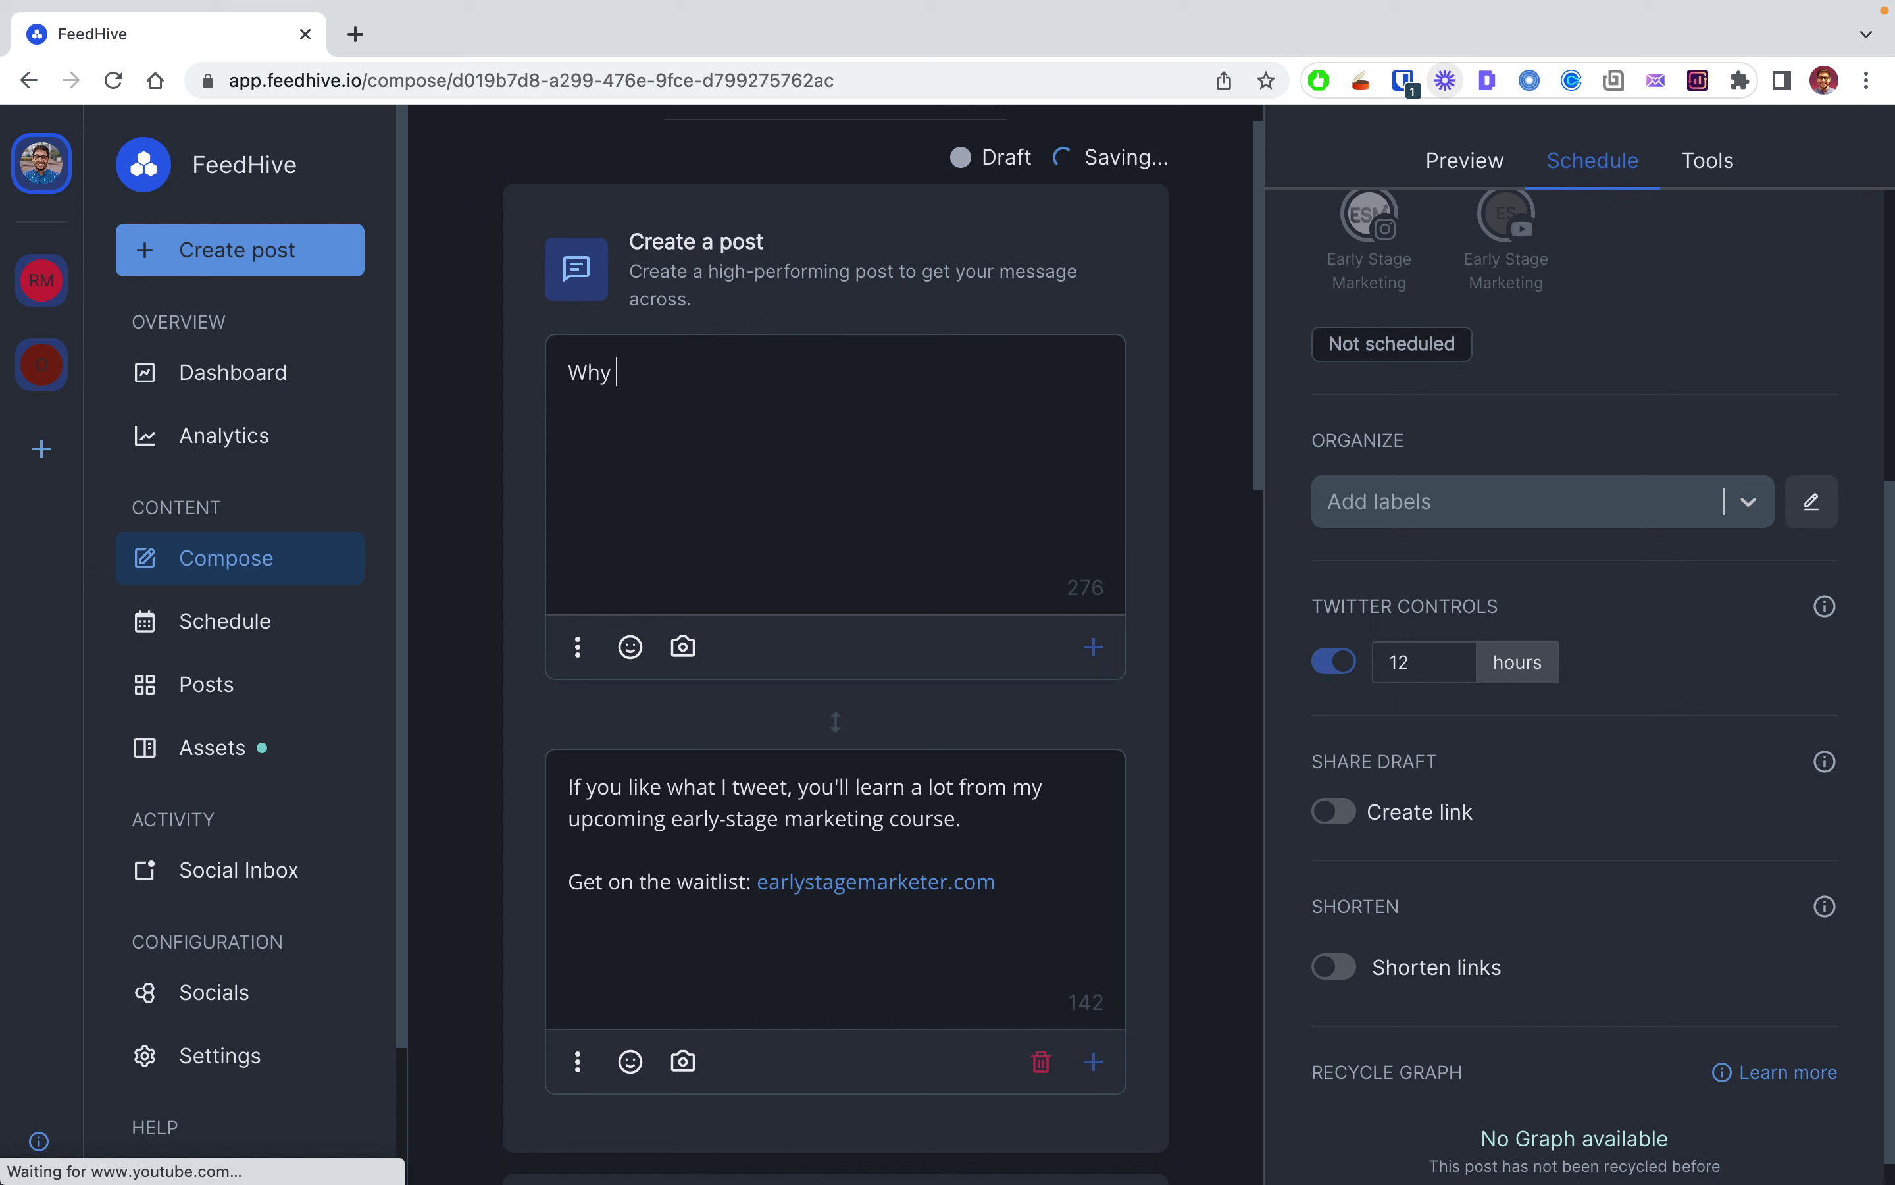
pyautogui.write('is Feedhive awes')
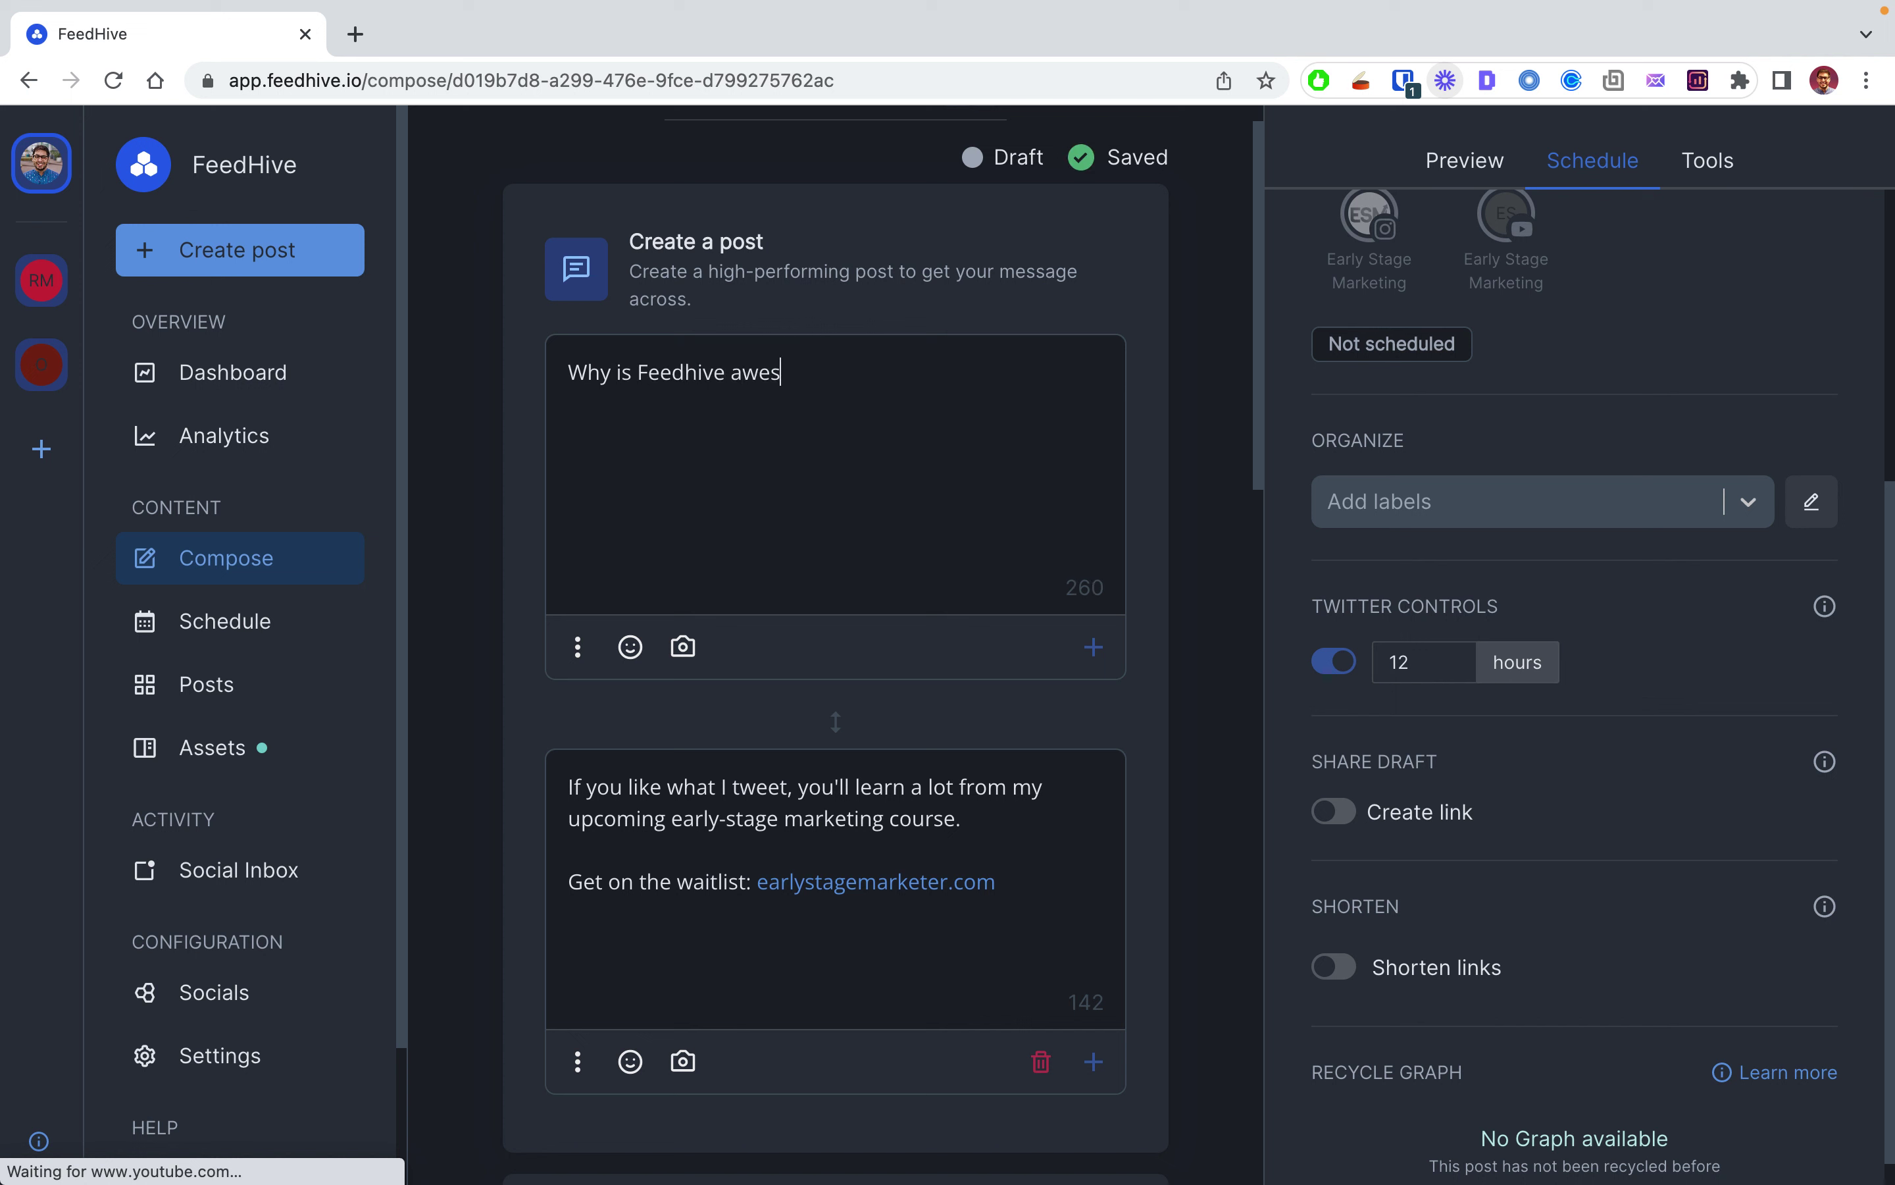
pyautogui.write('ome:')
pyautogui.press('Return')
pyautogui.write('1.')
pyautogui.write('2. Awe')
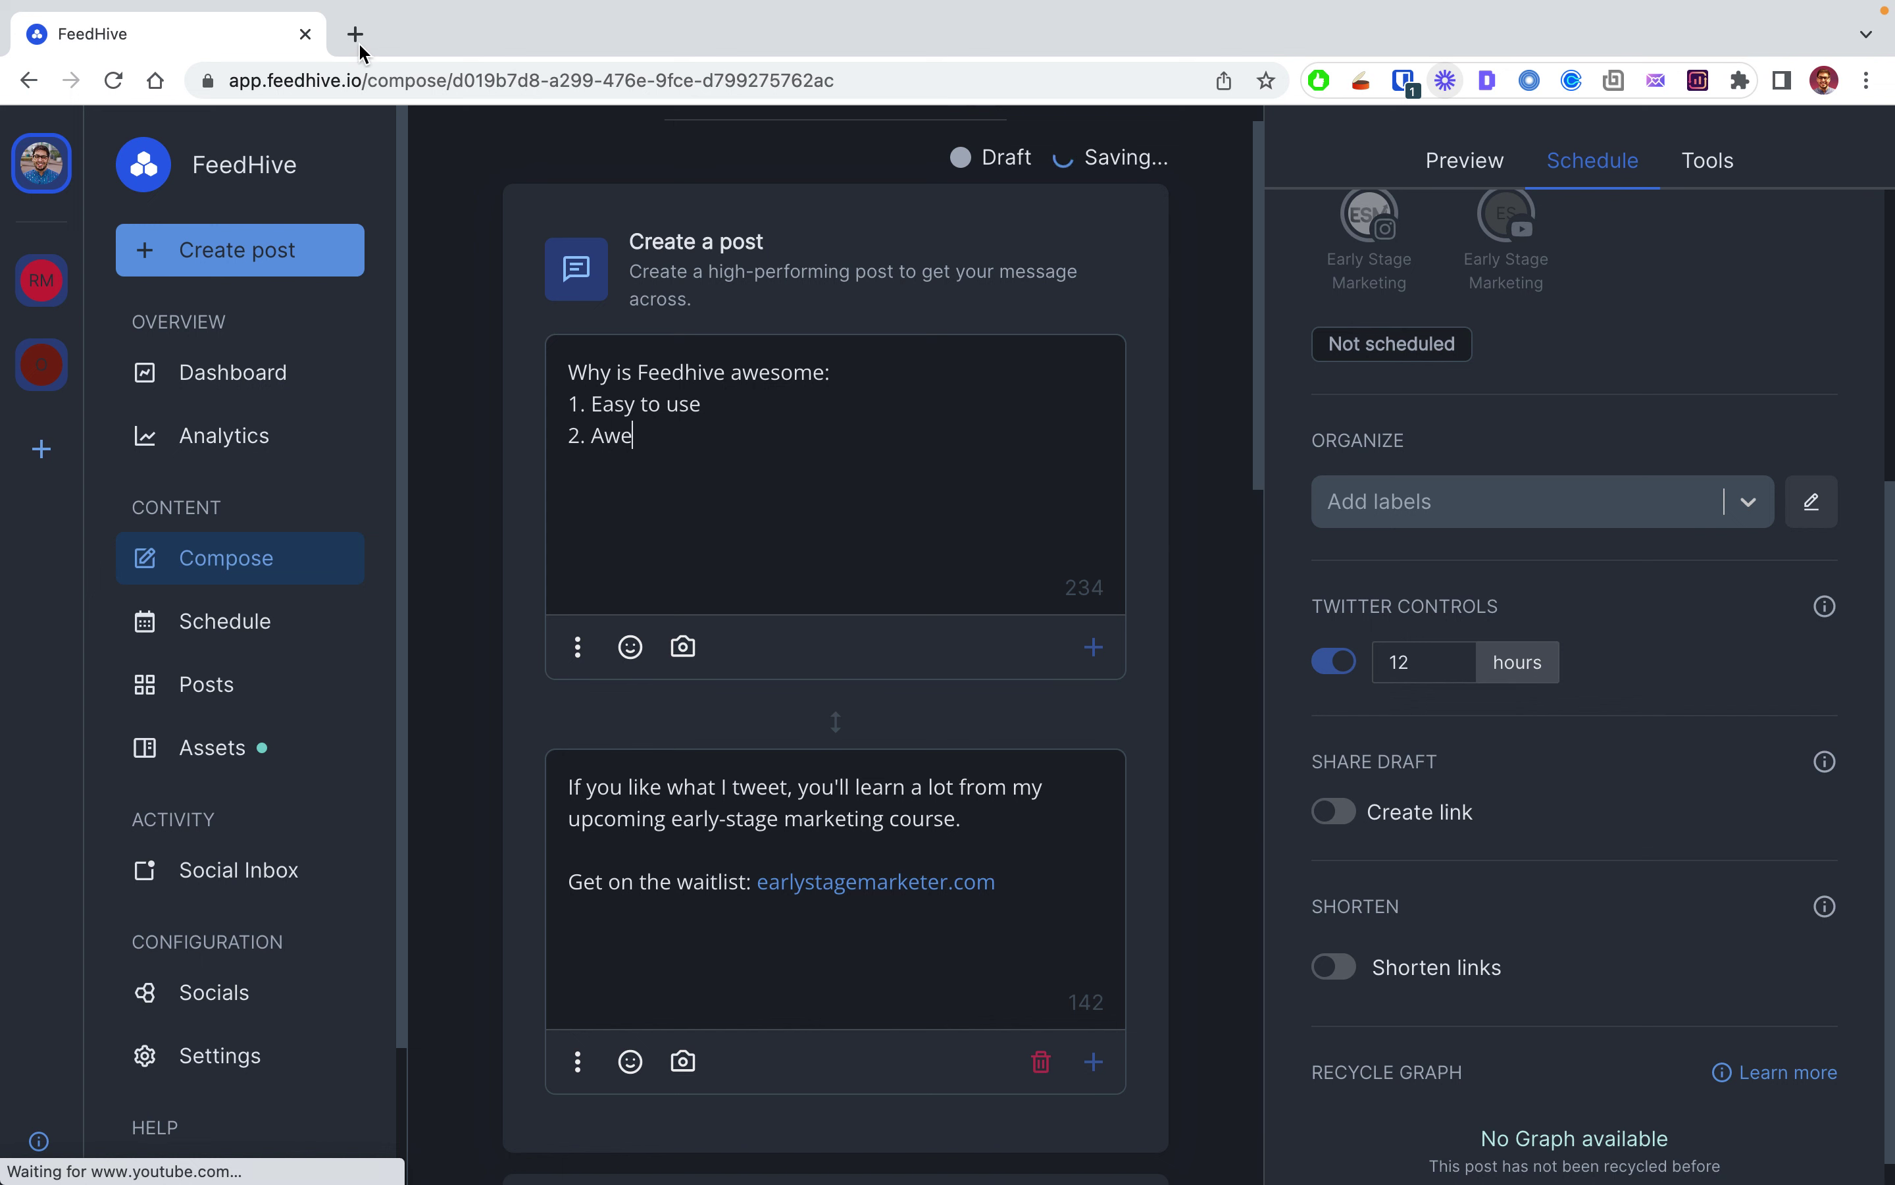
# Step: Examine the hashtag groups, performance prediction and variables cards below the posts, and the internal post notes tool
pyautogui.scroll(-10, 668, 316)
pyautogui.scroll(-5, 990, 550)
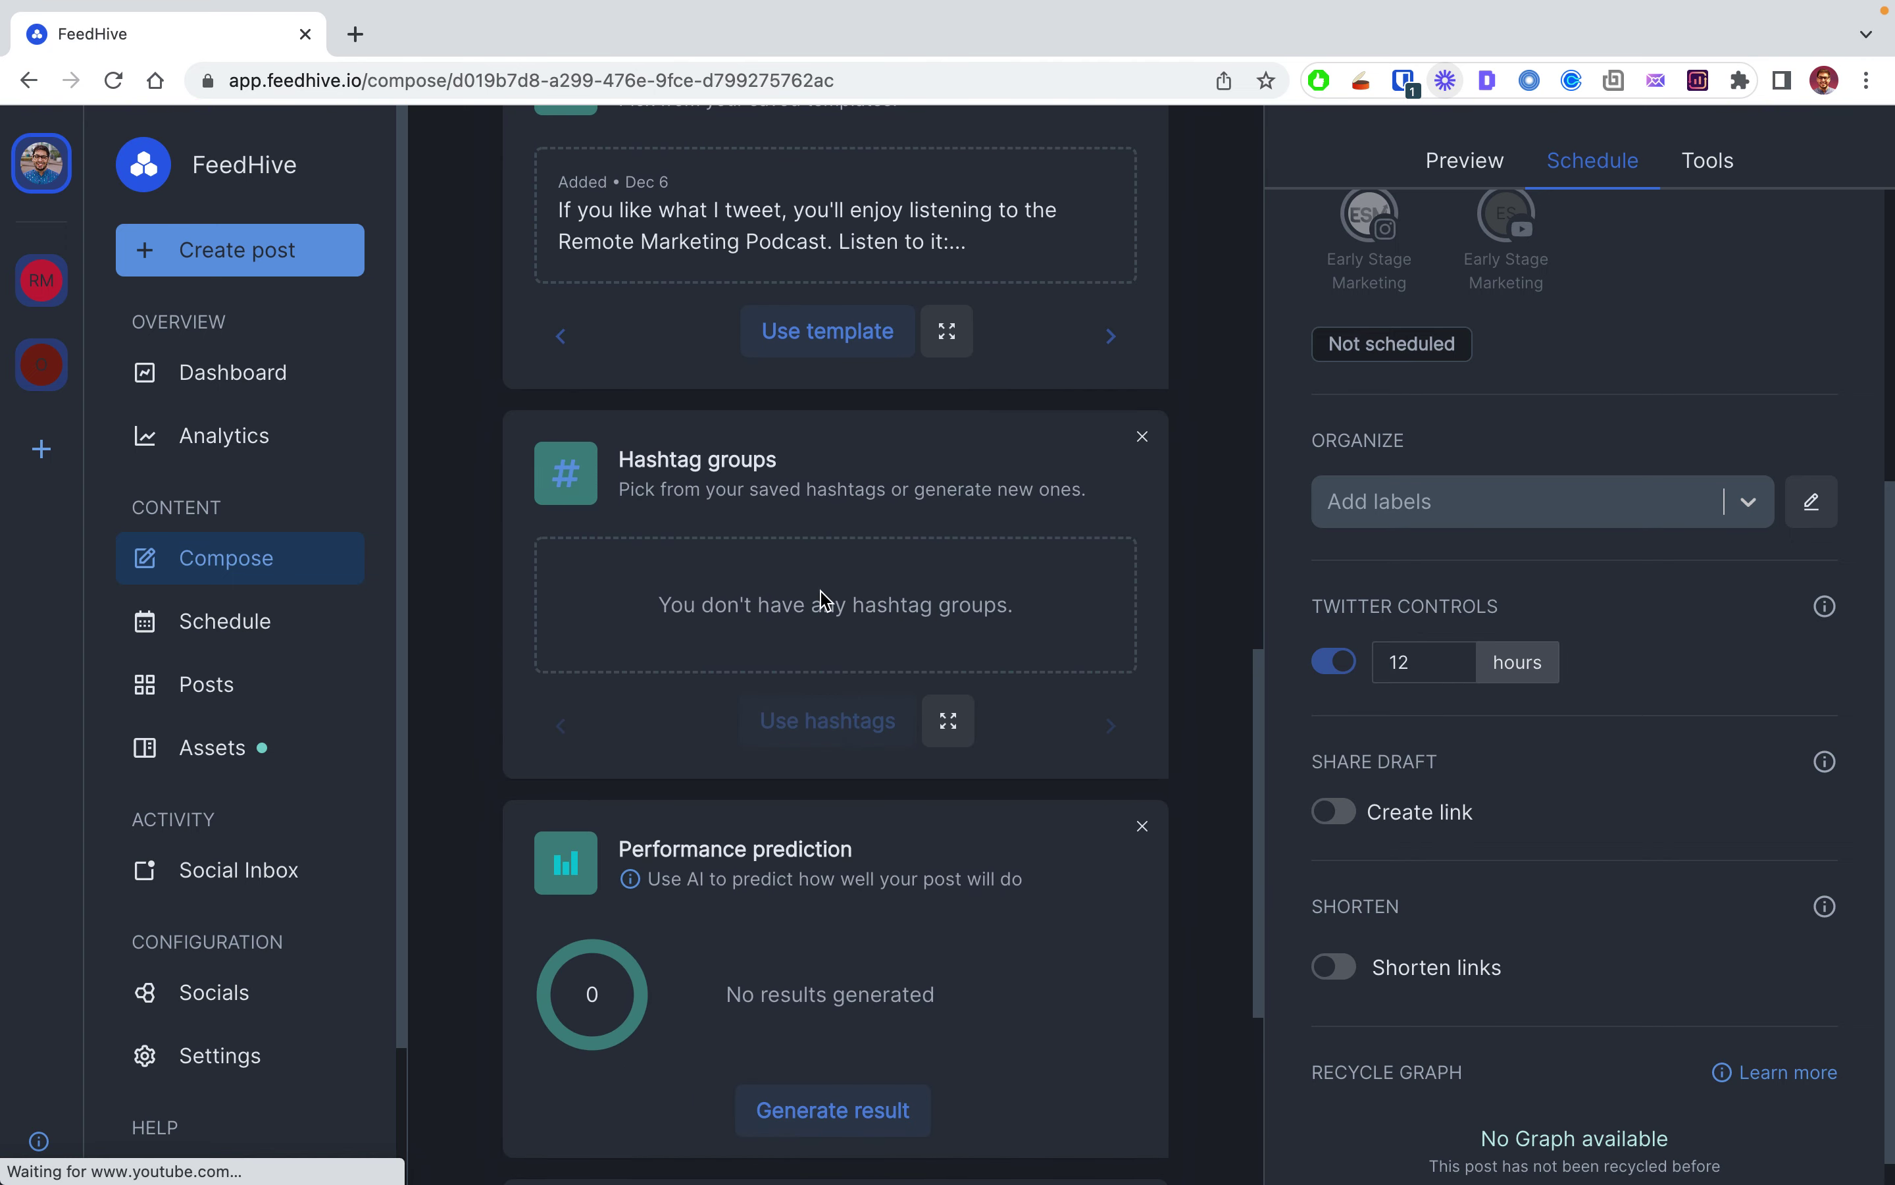
pyautogui.scroll(-4, 833, 540)
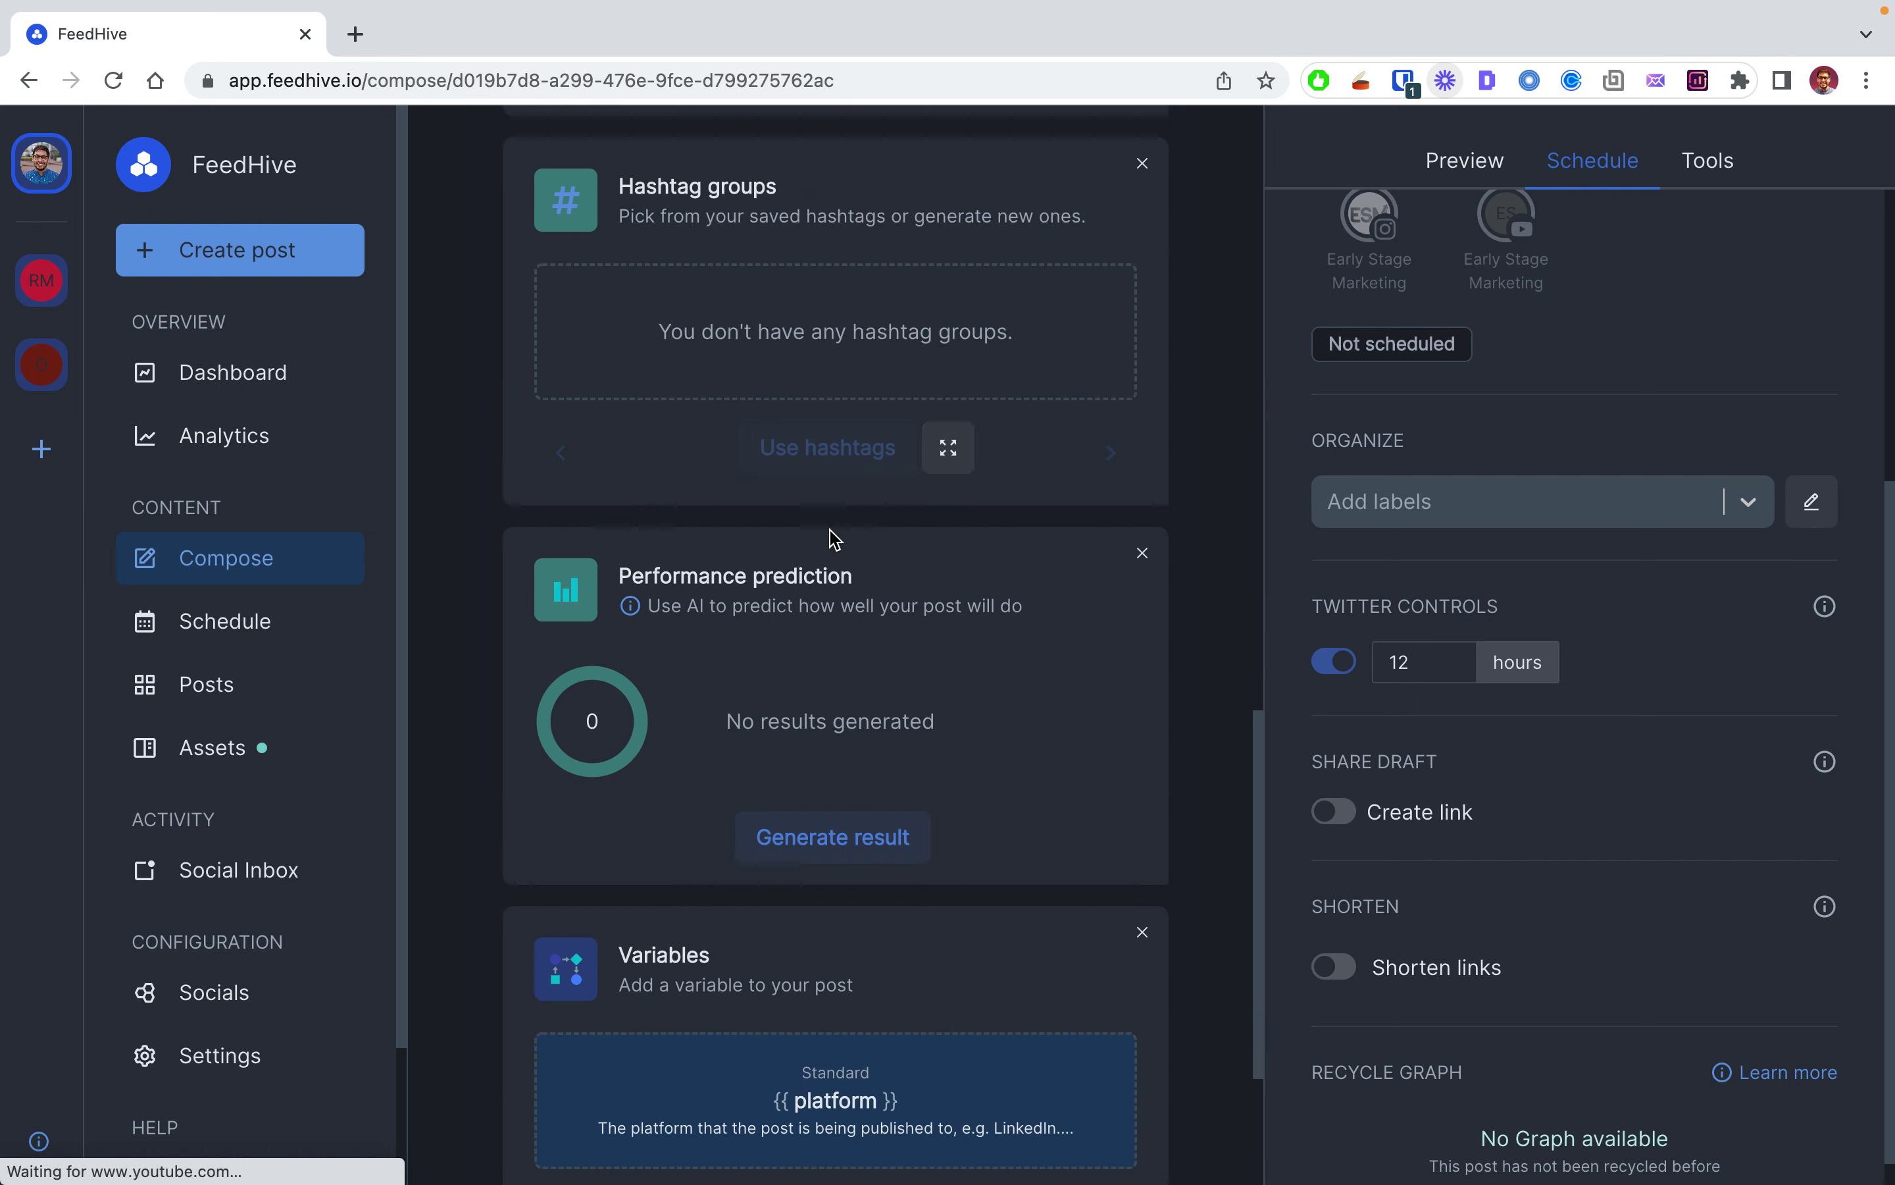
pyautogui.scroll(10, 901, 580)
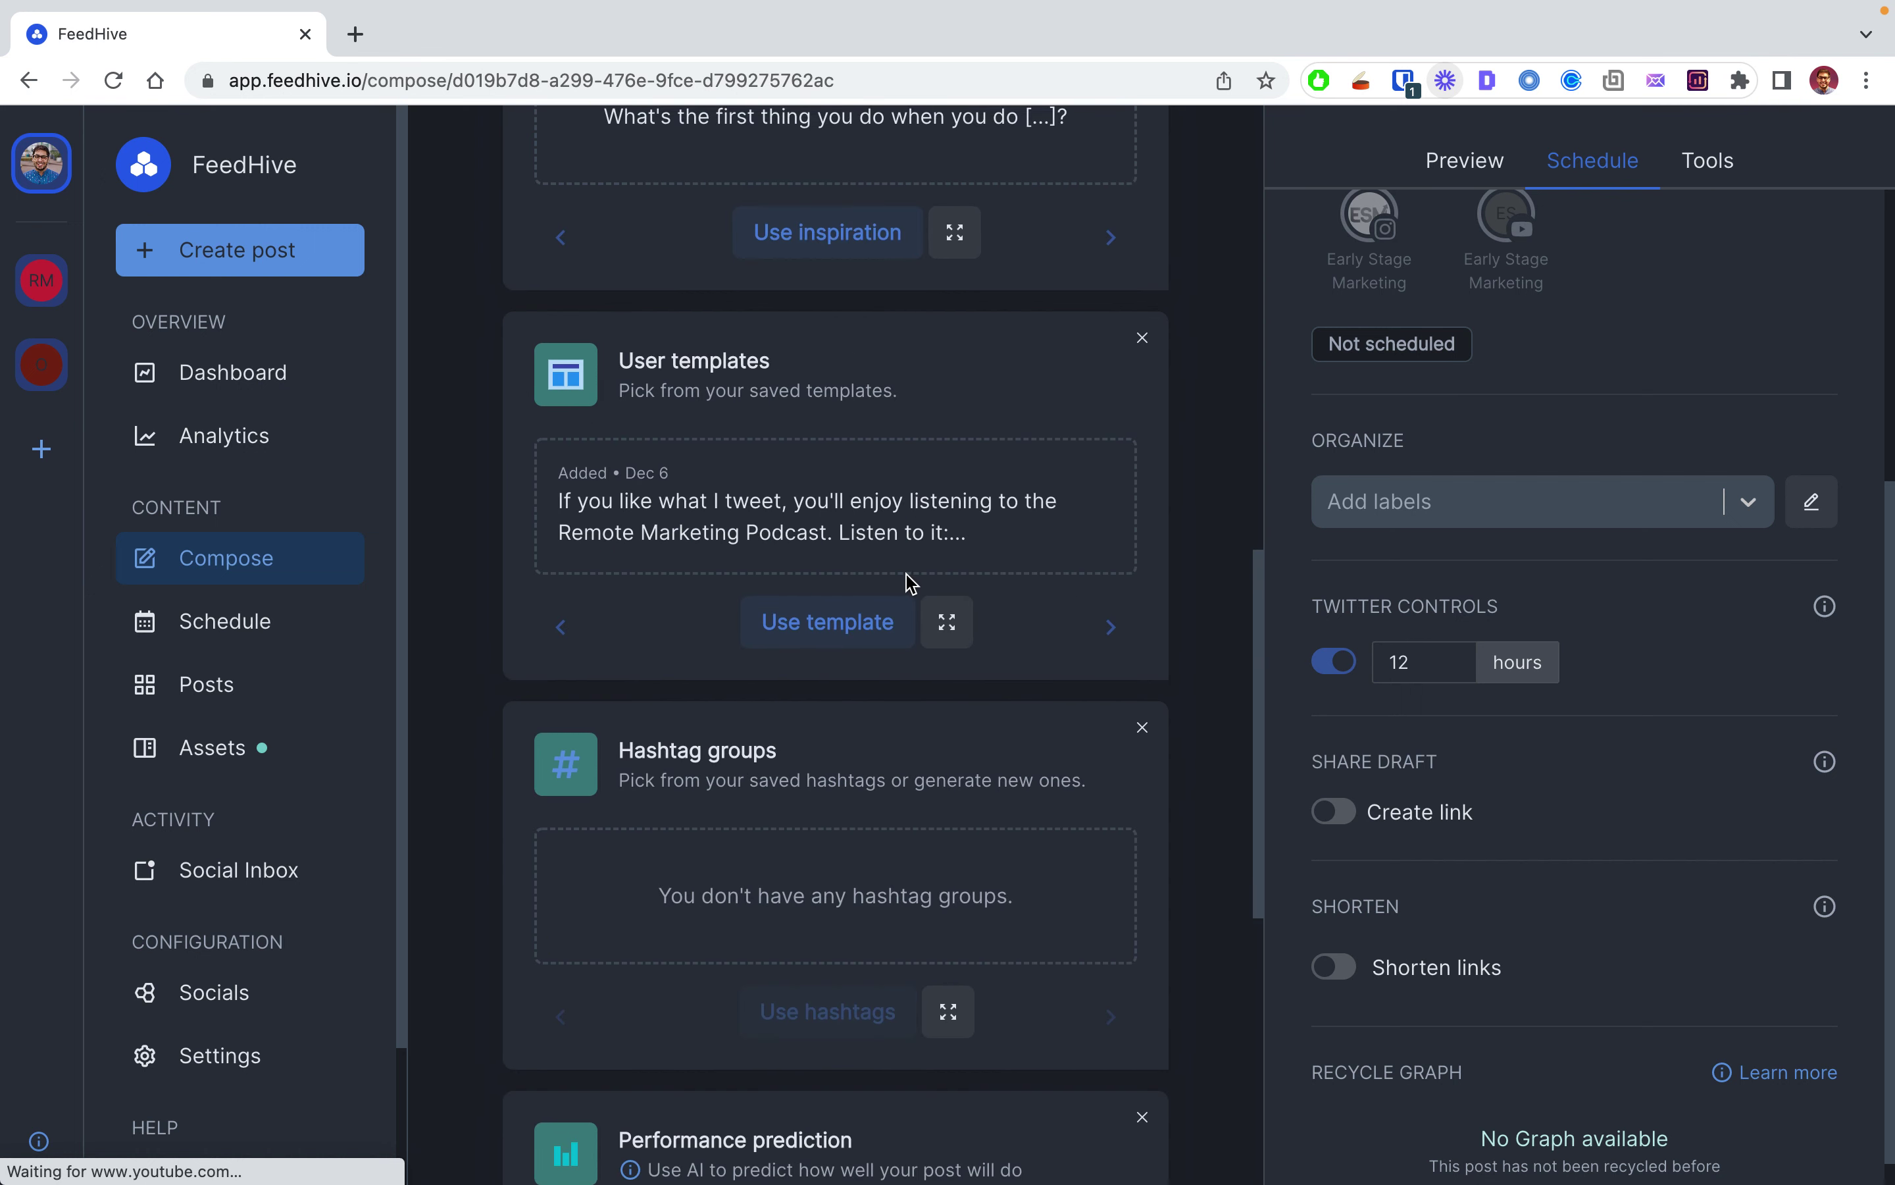
pyautogui.scroll(8, 980, 564)
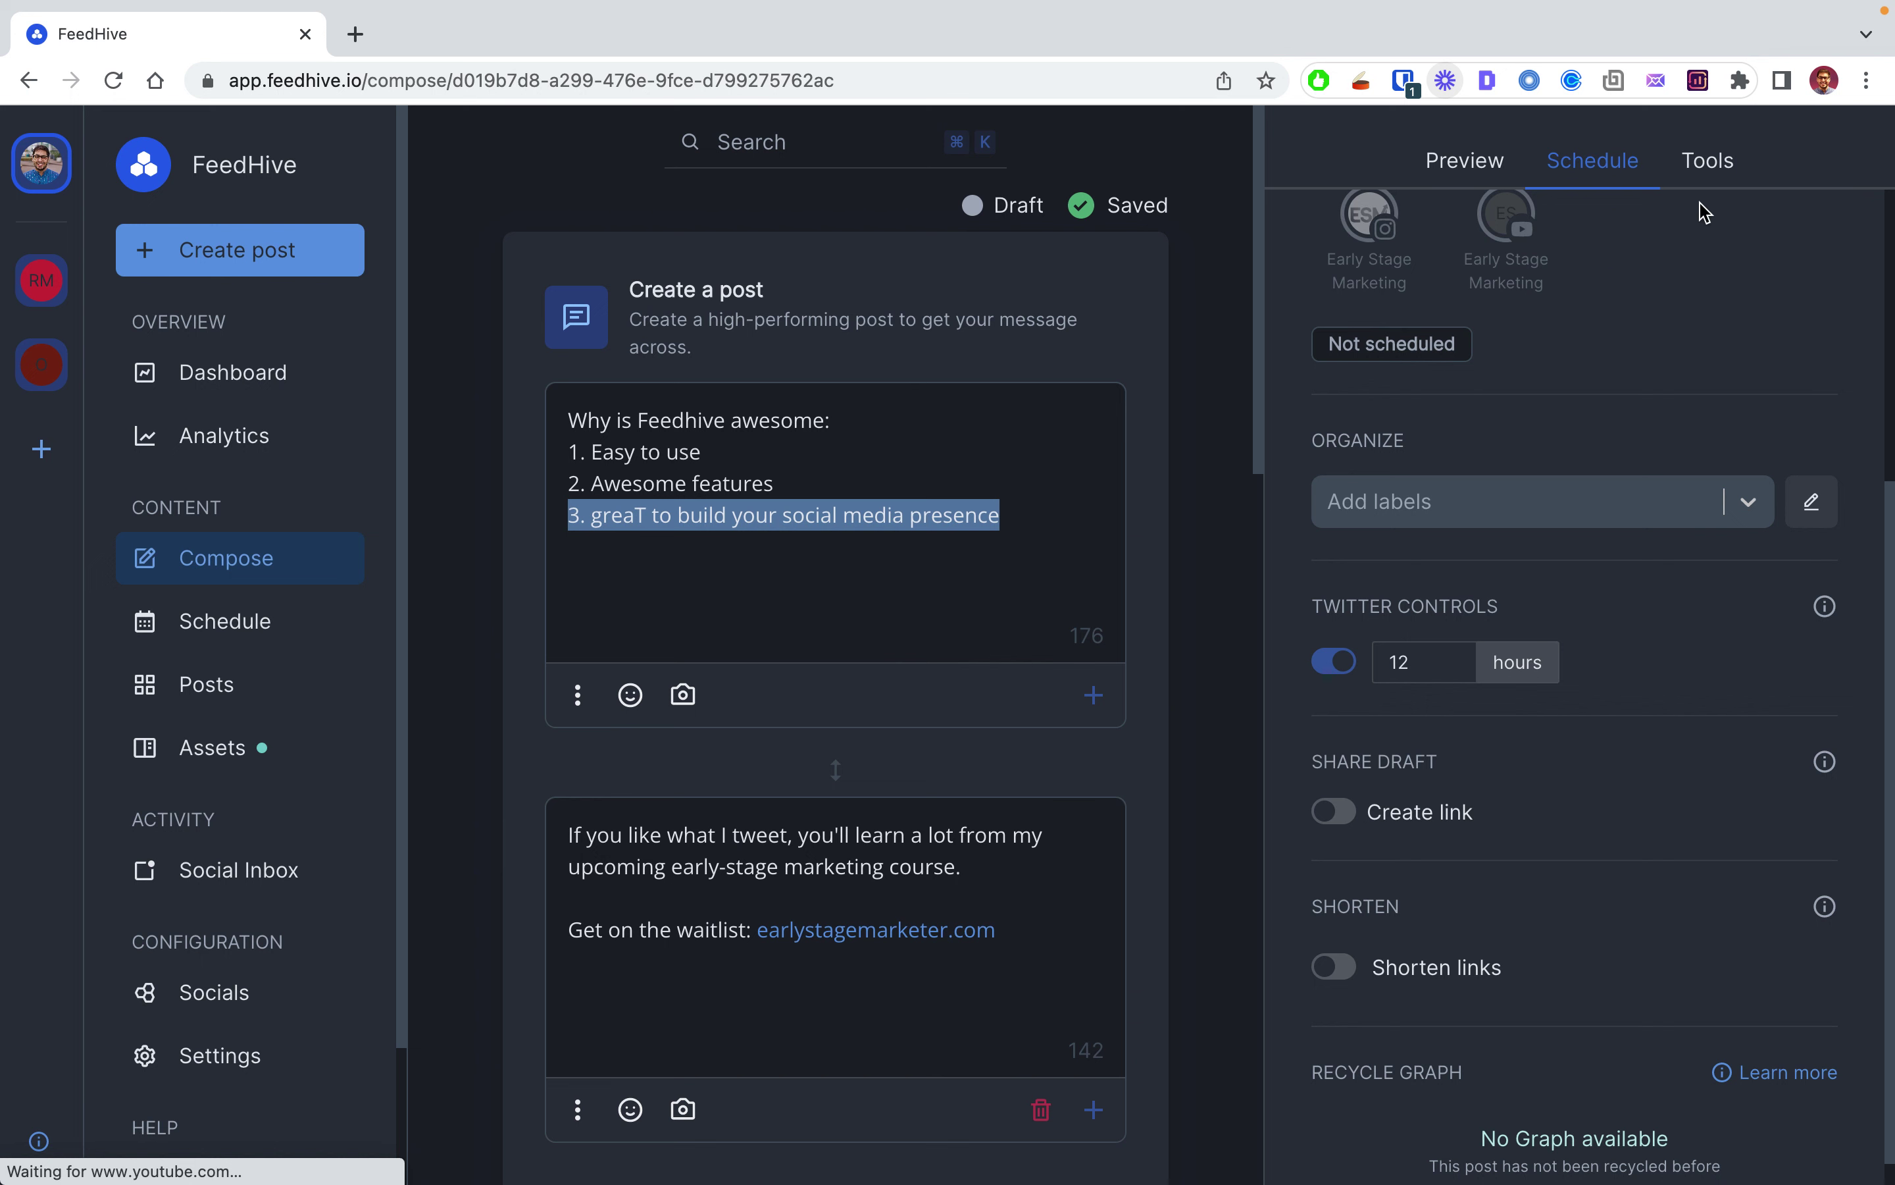
pyautogui.scroll(-1, 1507, 712)
pyautogui.click(1711, 174)
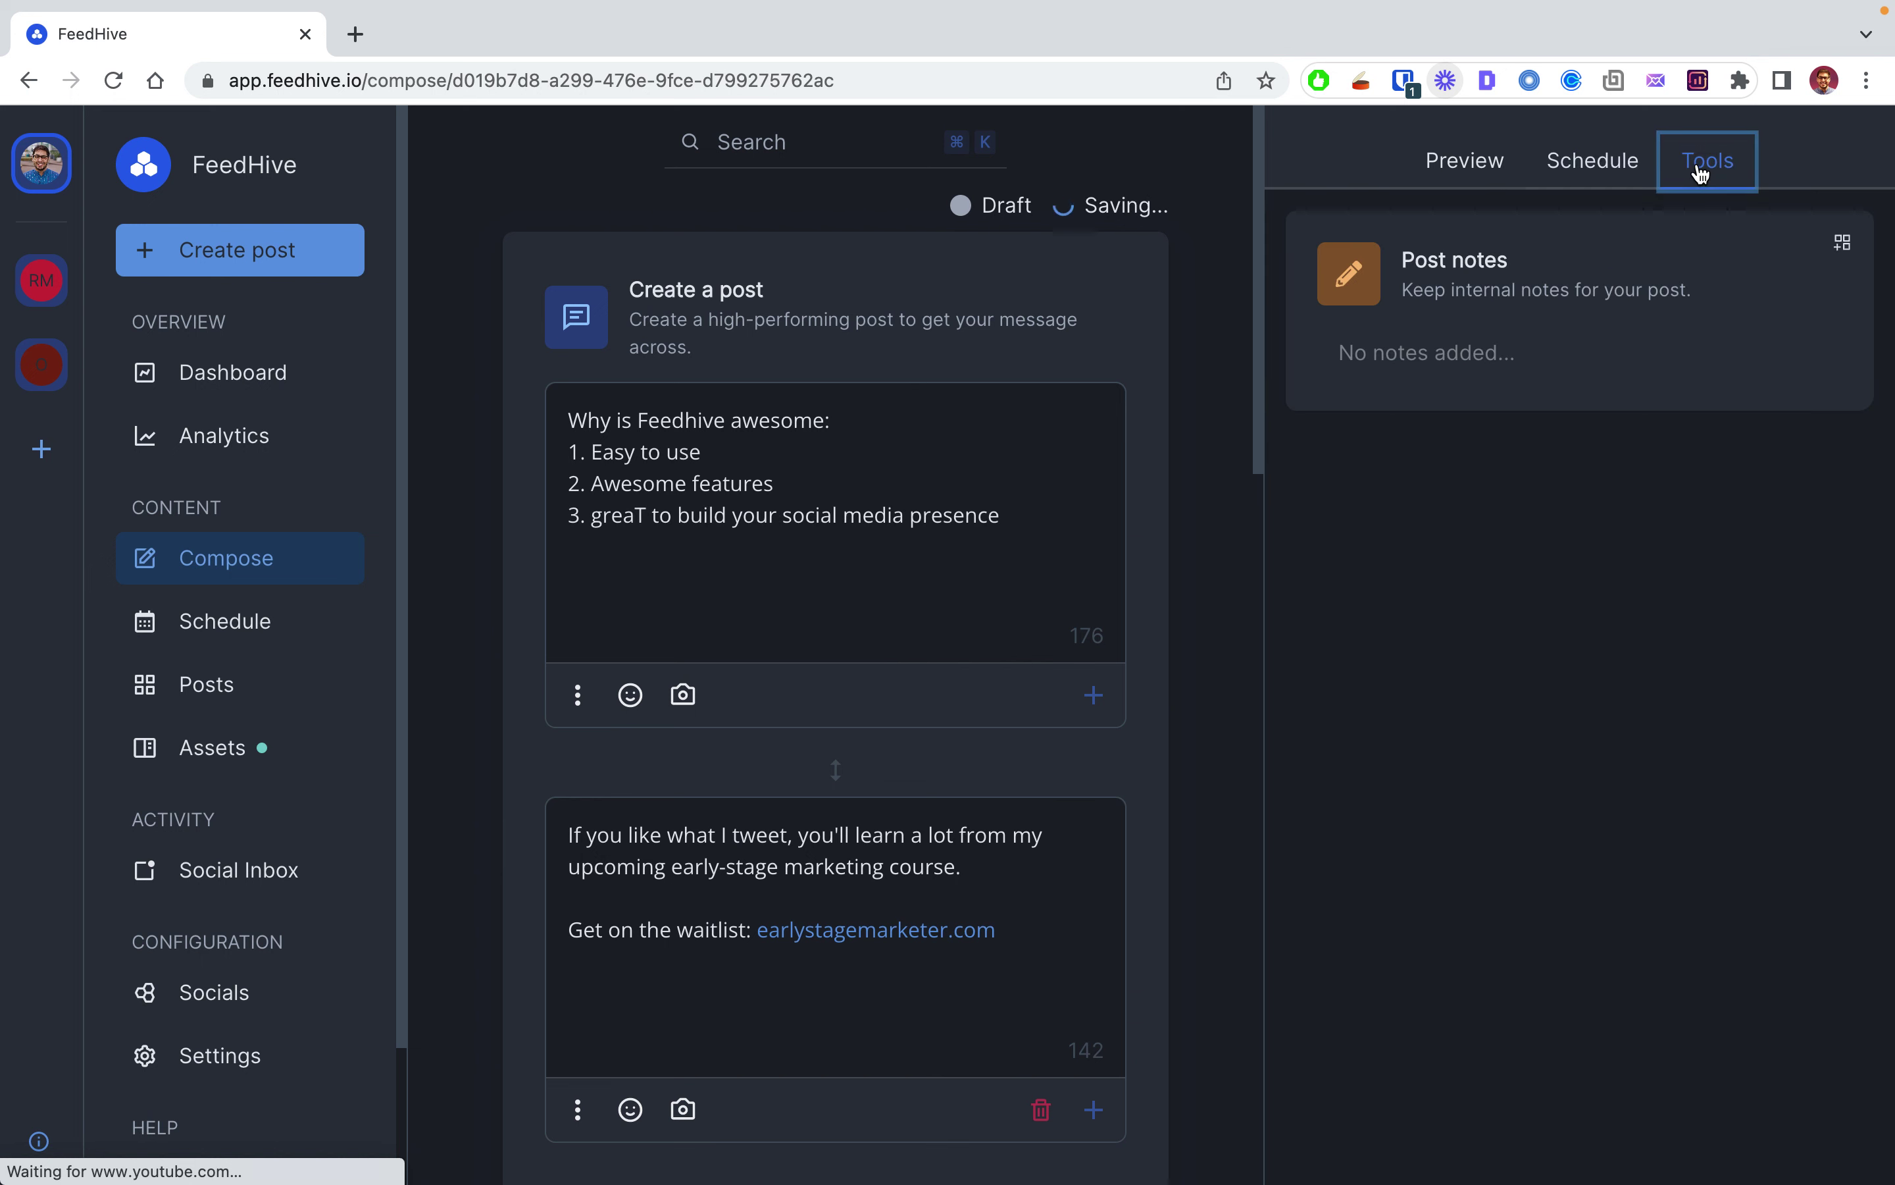
pyautogui.click(1595, 164)
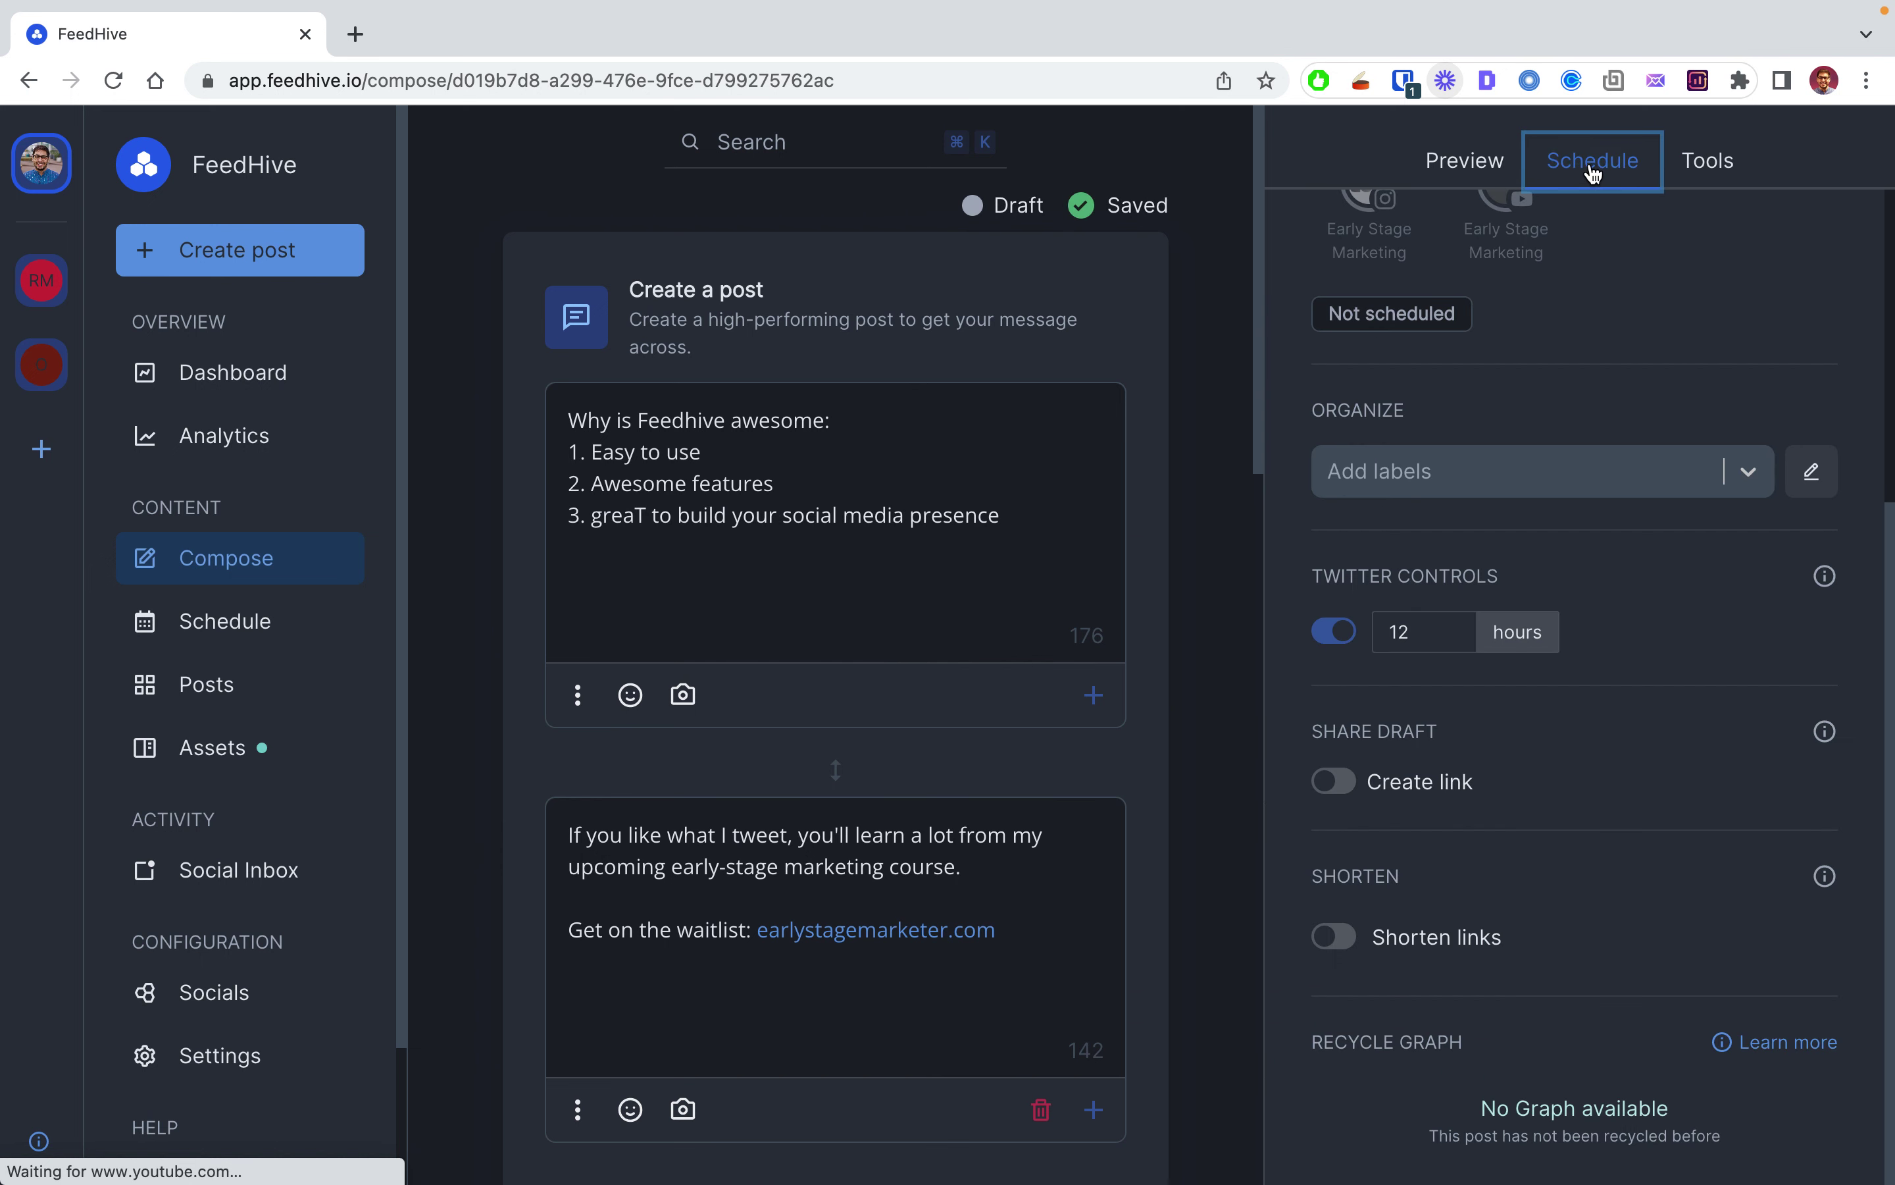
# Step: Generate the AI performance prediction for the post
pyautogui.scroll(-10, 888, 402)
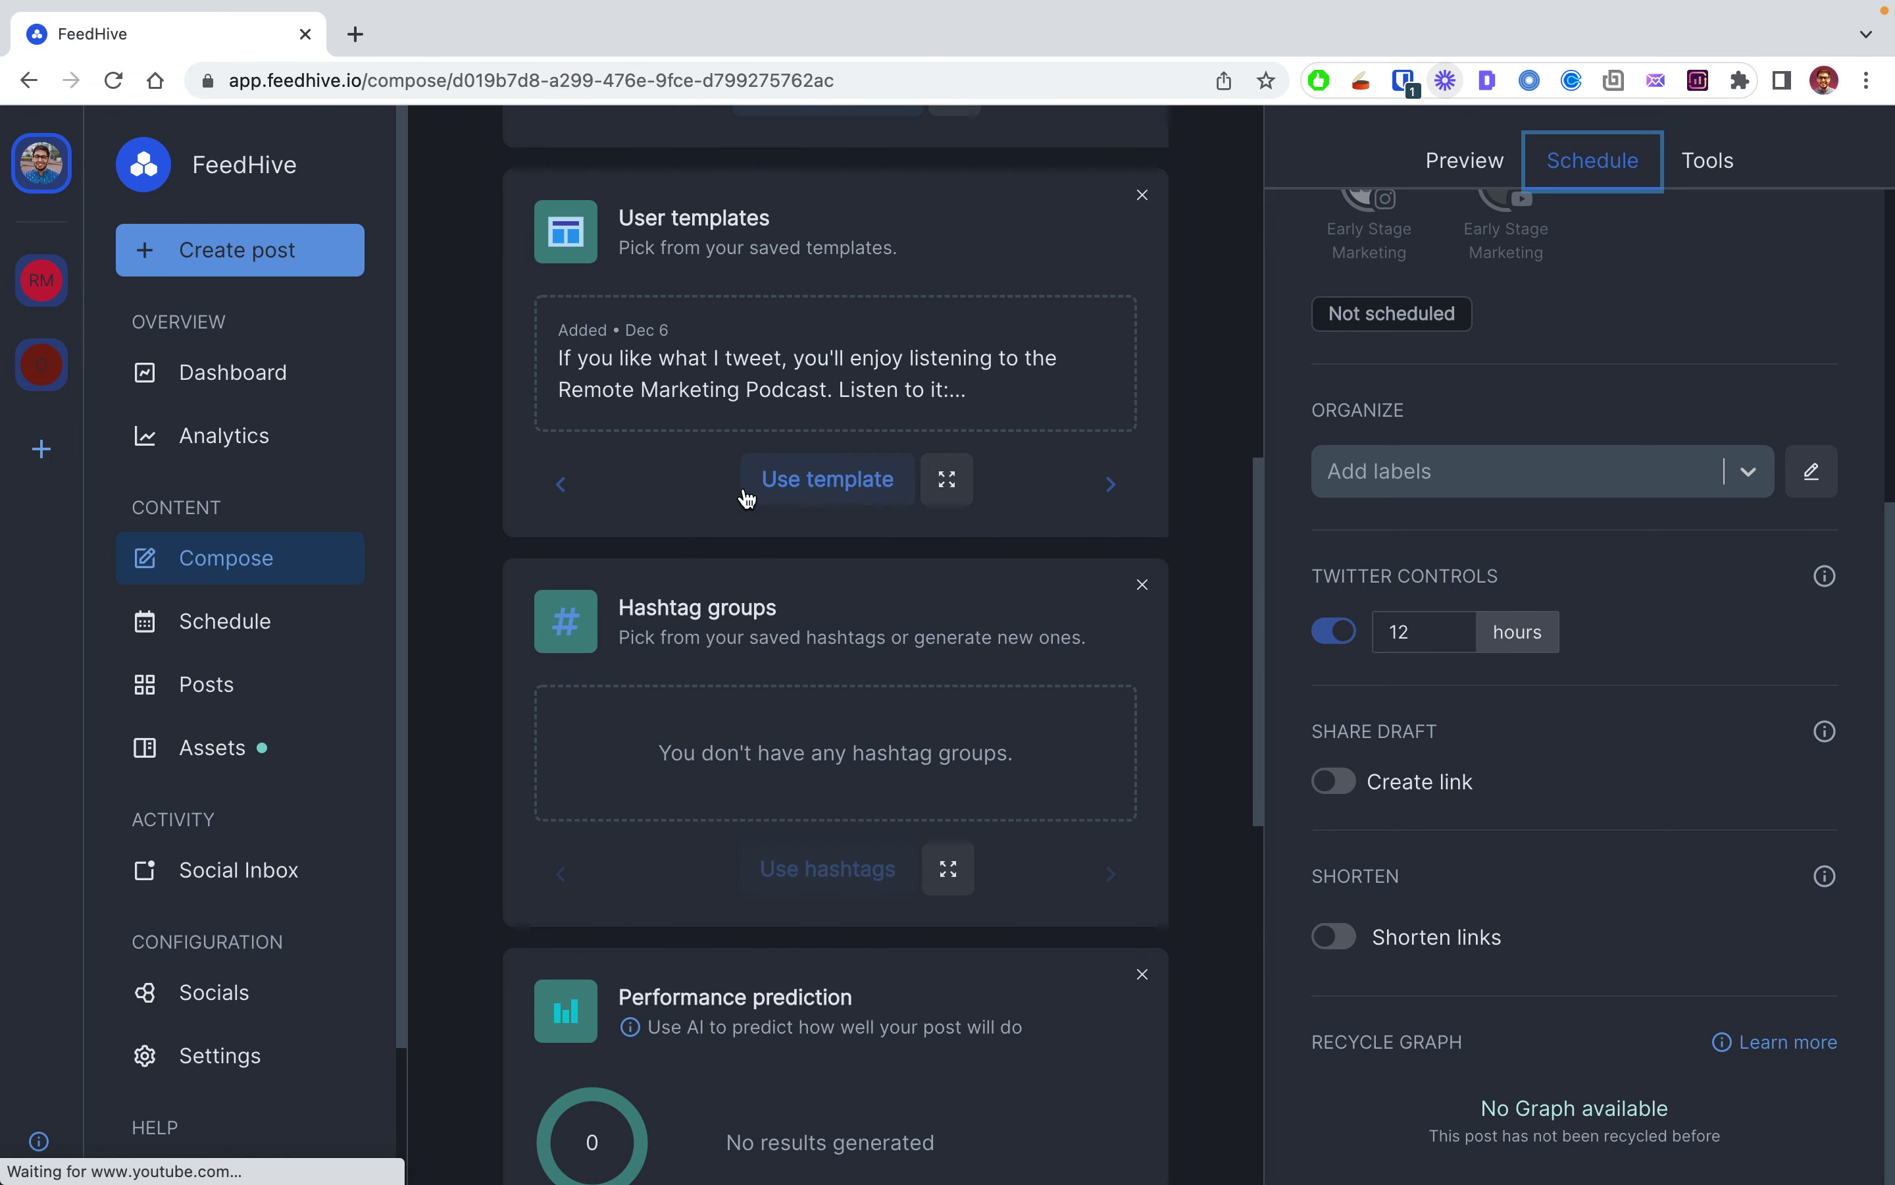
pyautogui.scroll(-7, 744, 629)
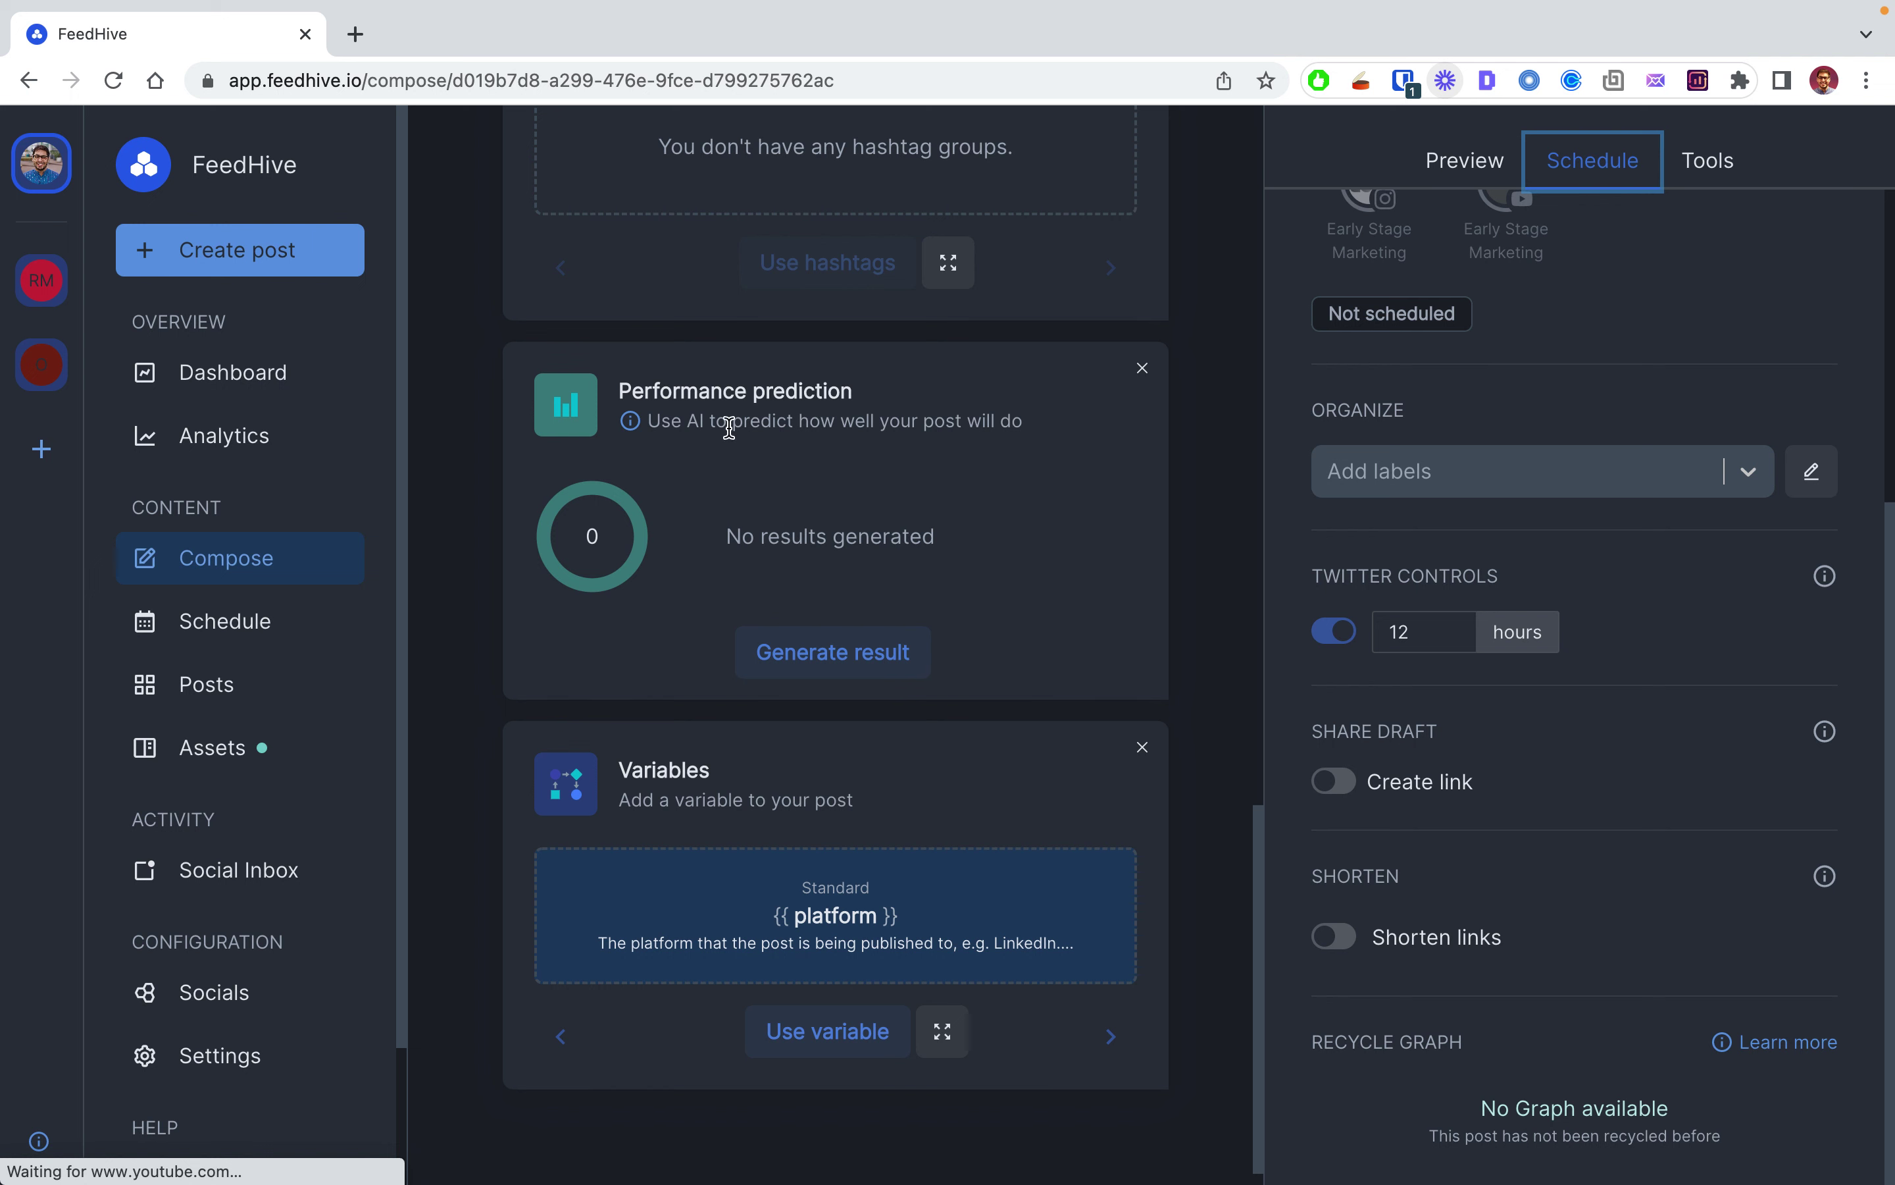
pyautogui.click(797, 650)
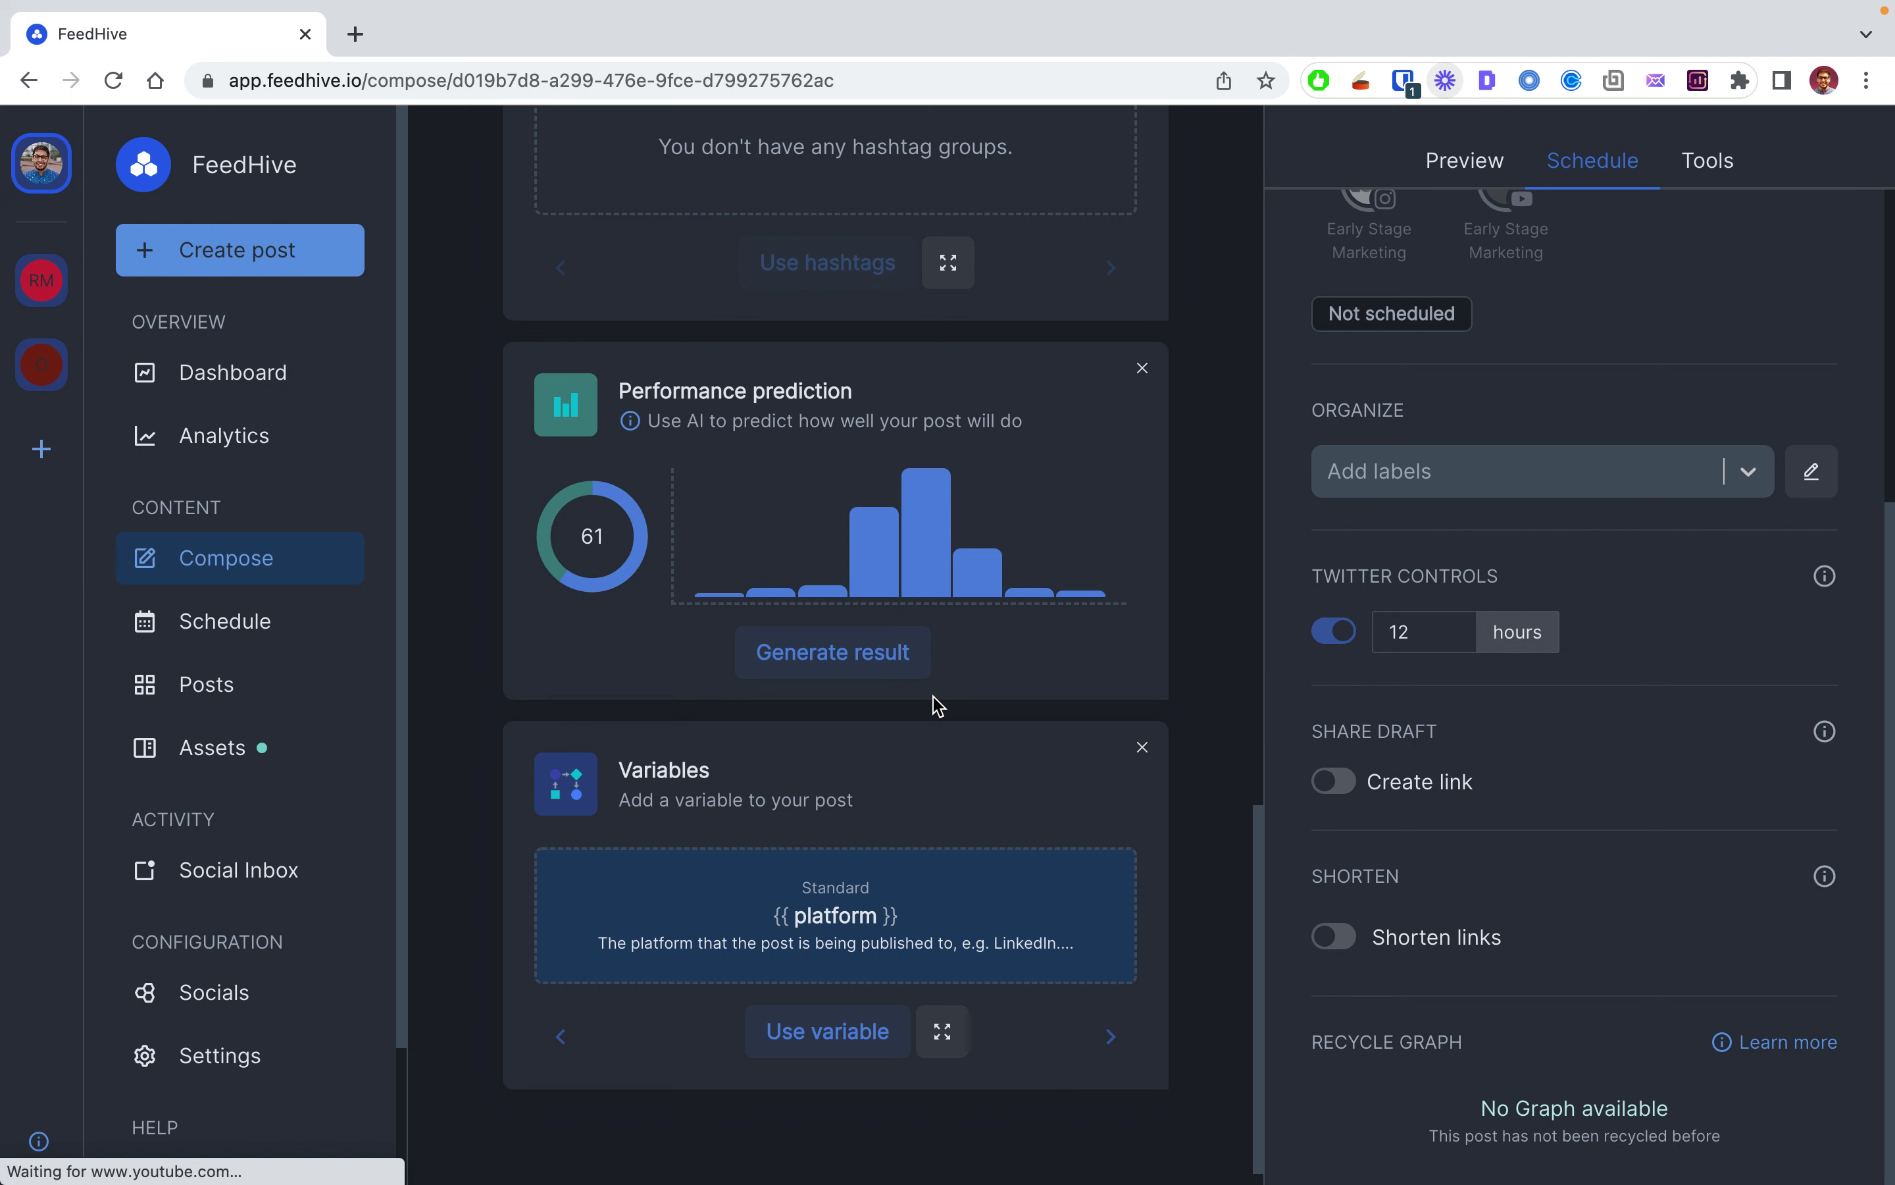
# Step: Add "Hey" at the start of the main post and insert the {{platform}} variable into its text
pyautogui.scroll(10, 861, 690)
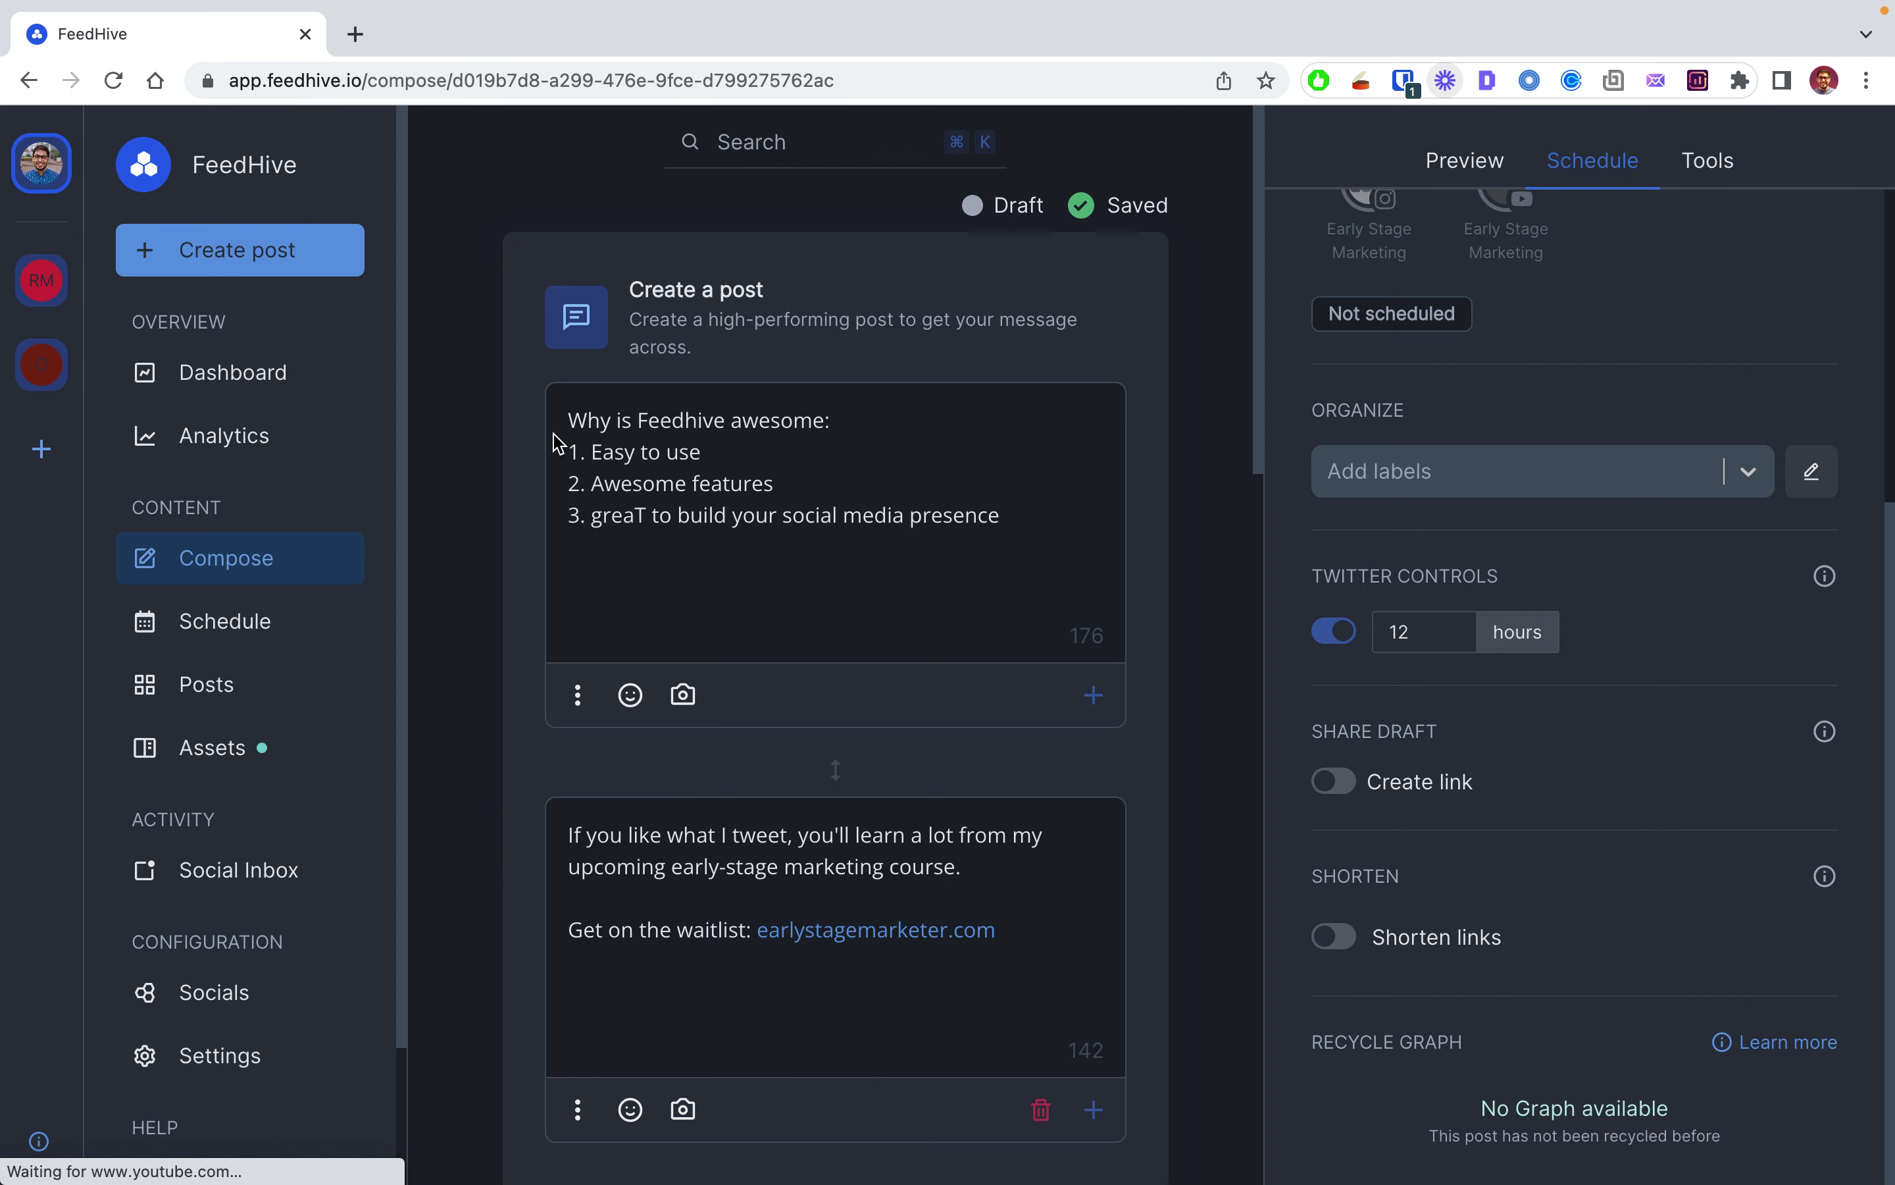
pyautogui.click(569, 420)
pyautogui.write('Hey')
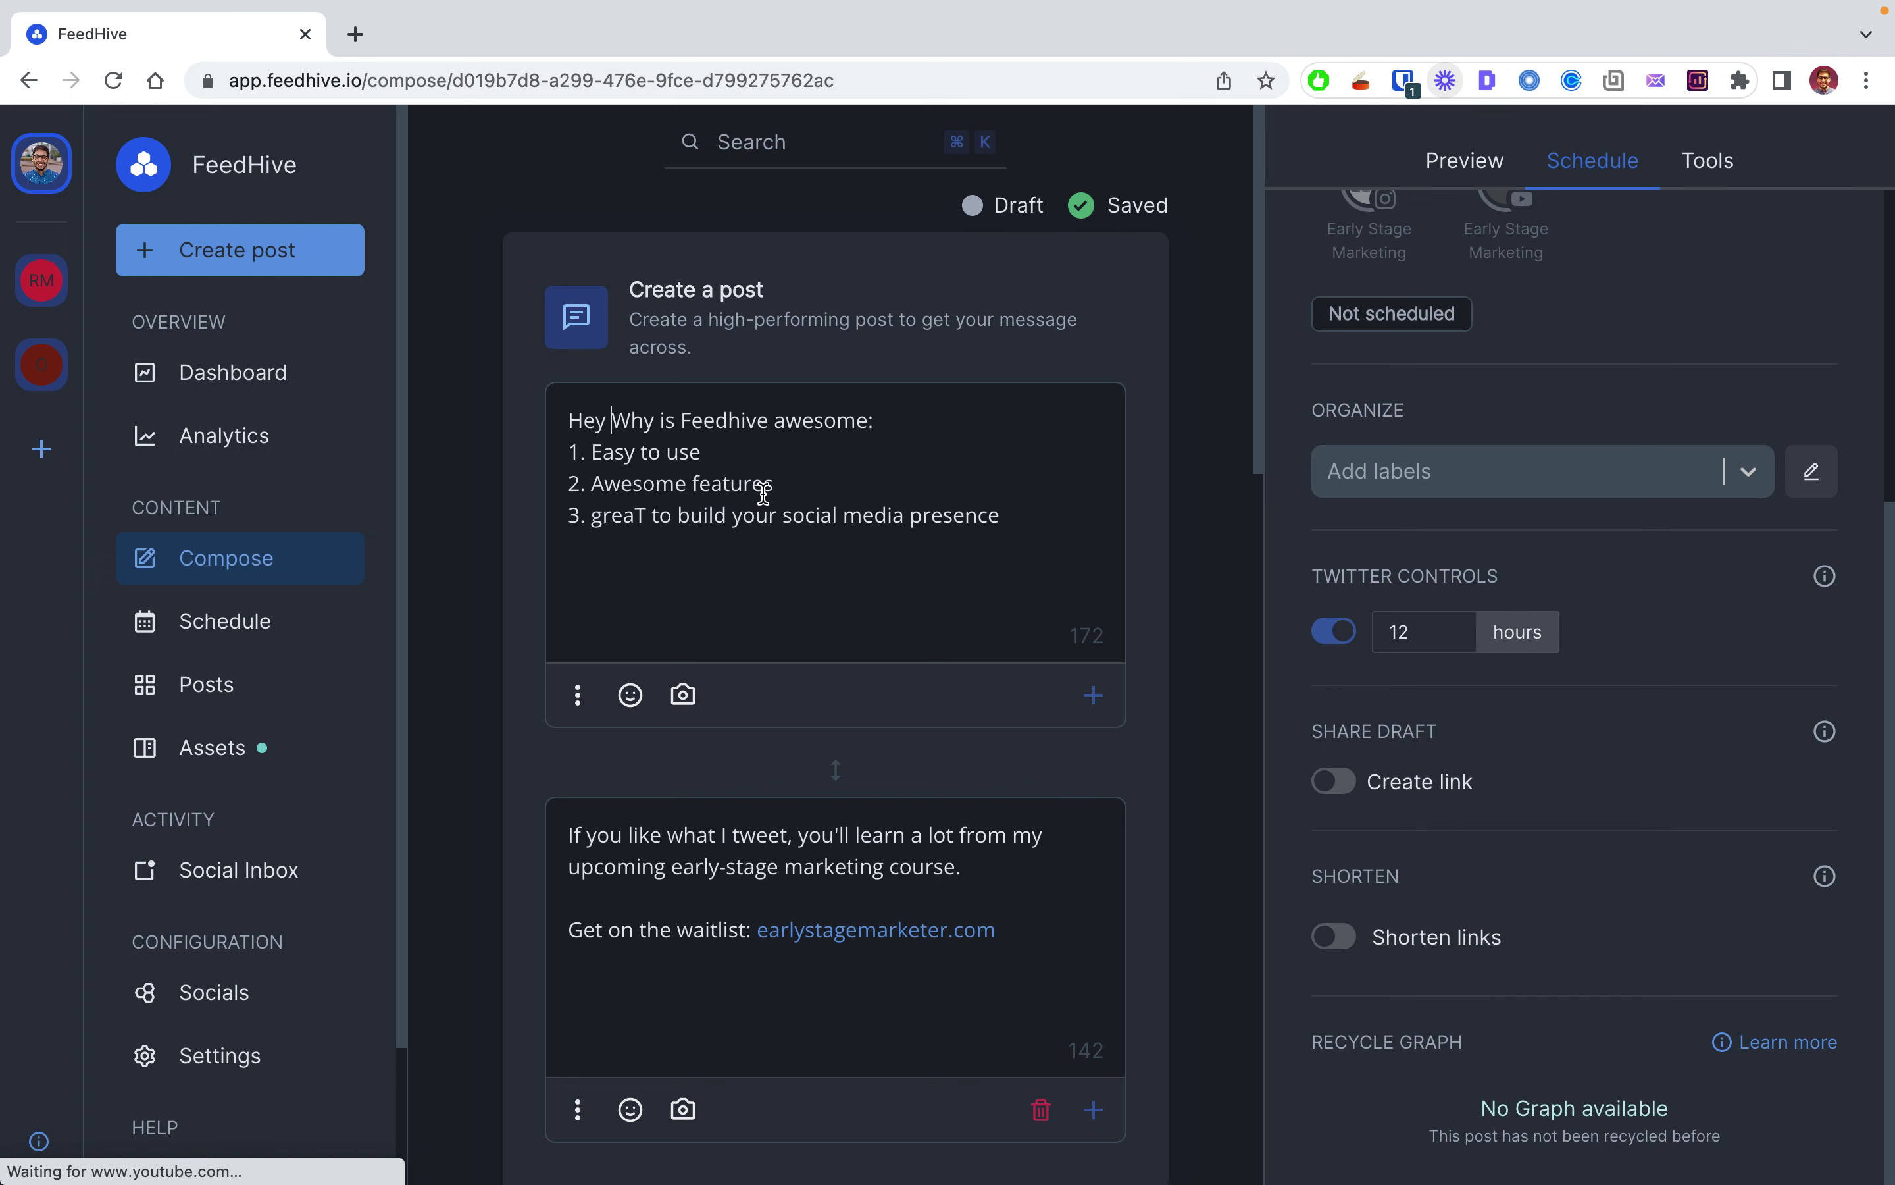
pyautogui.scroll(-15, 761, 490)
pyautogui.scroll(-2, 727, 731)
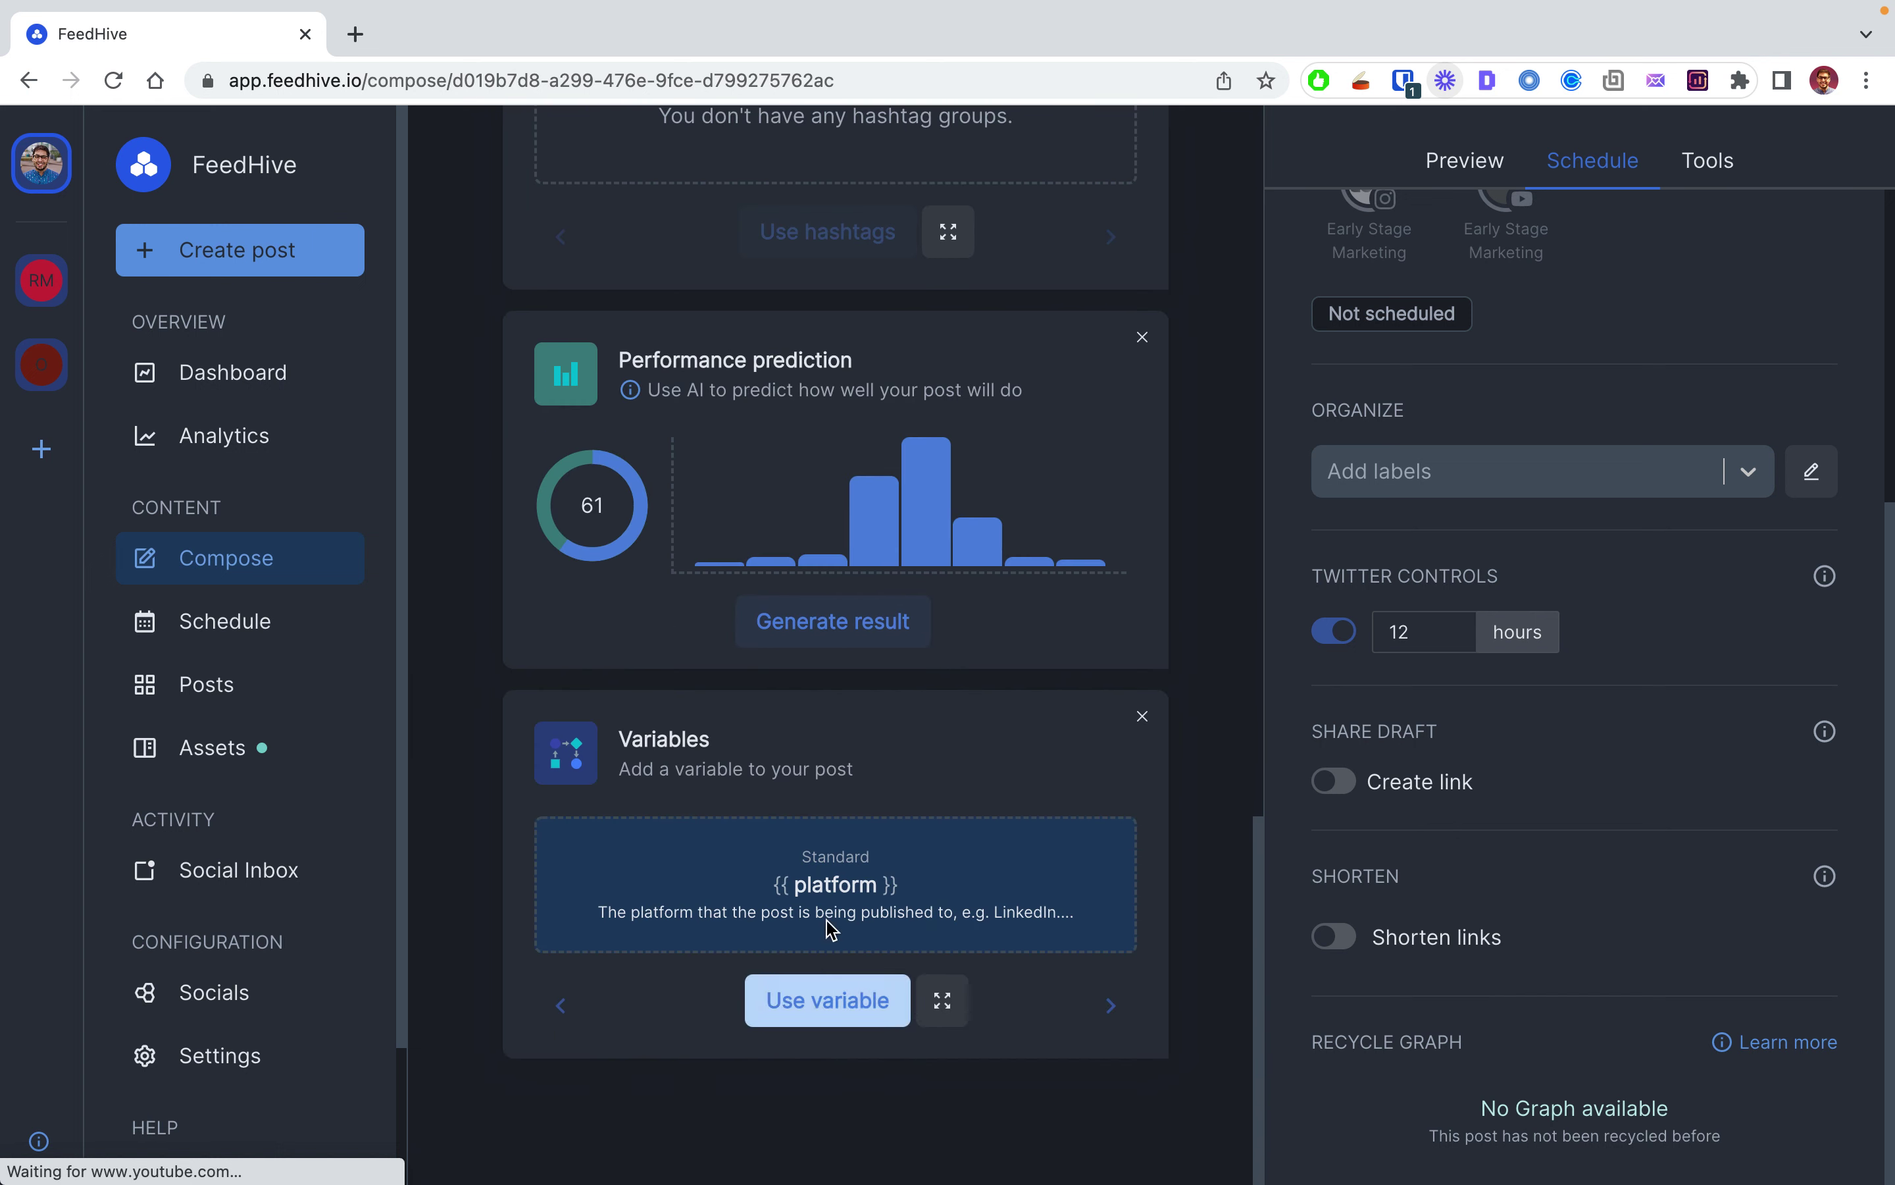
pyautogui.click(815, 997)
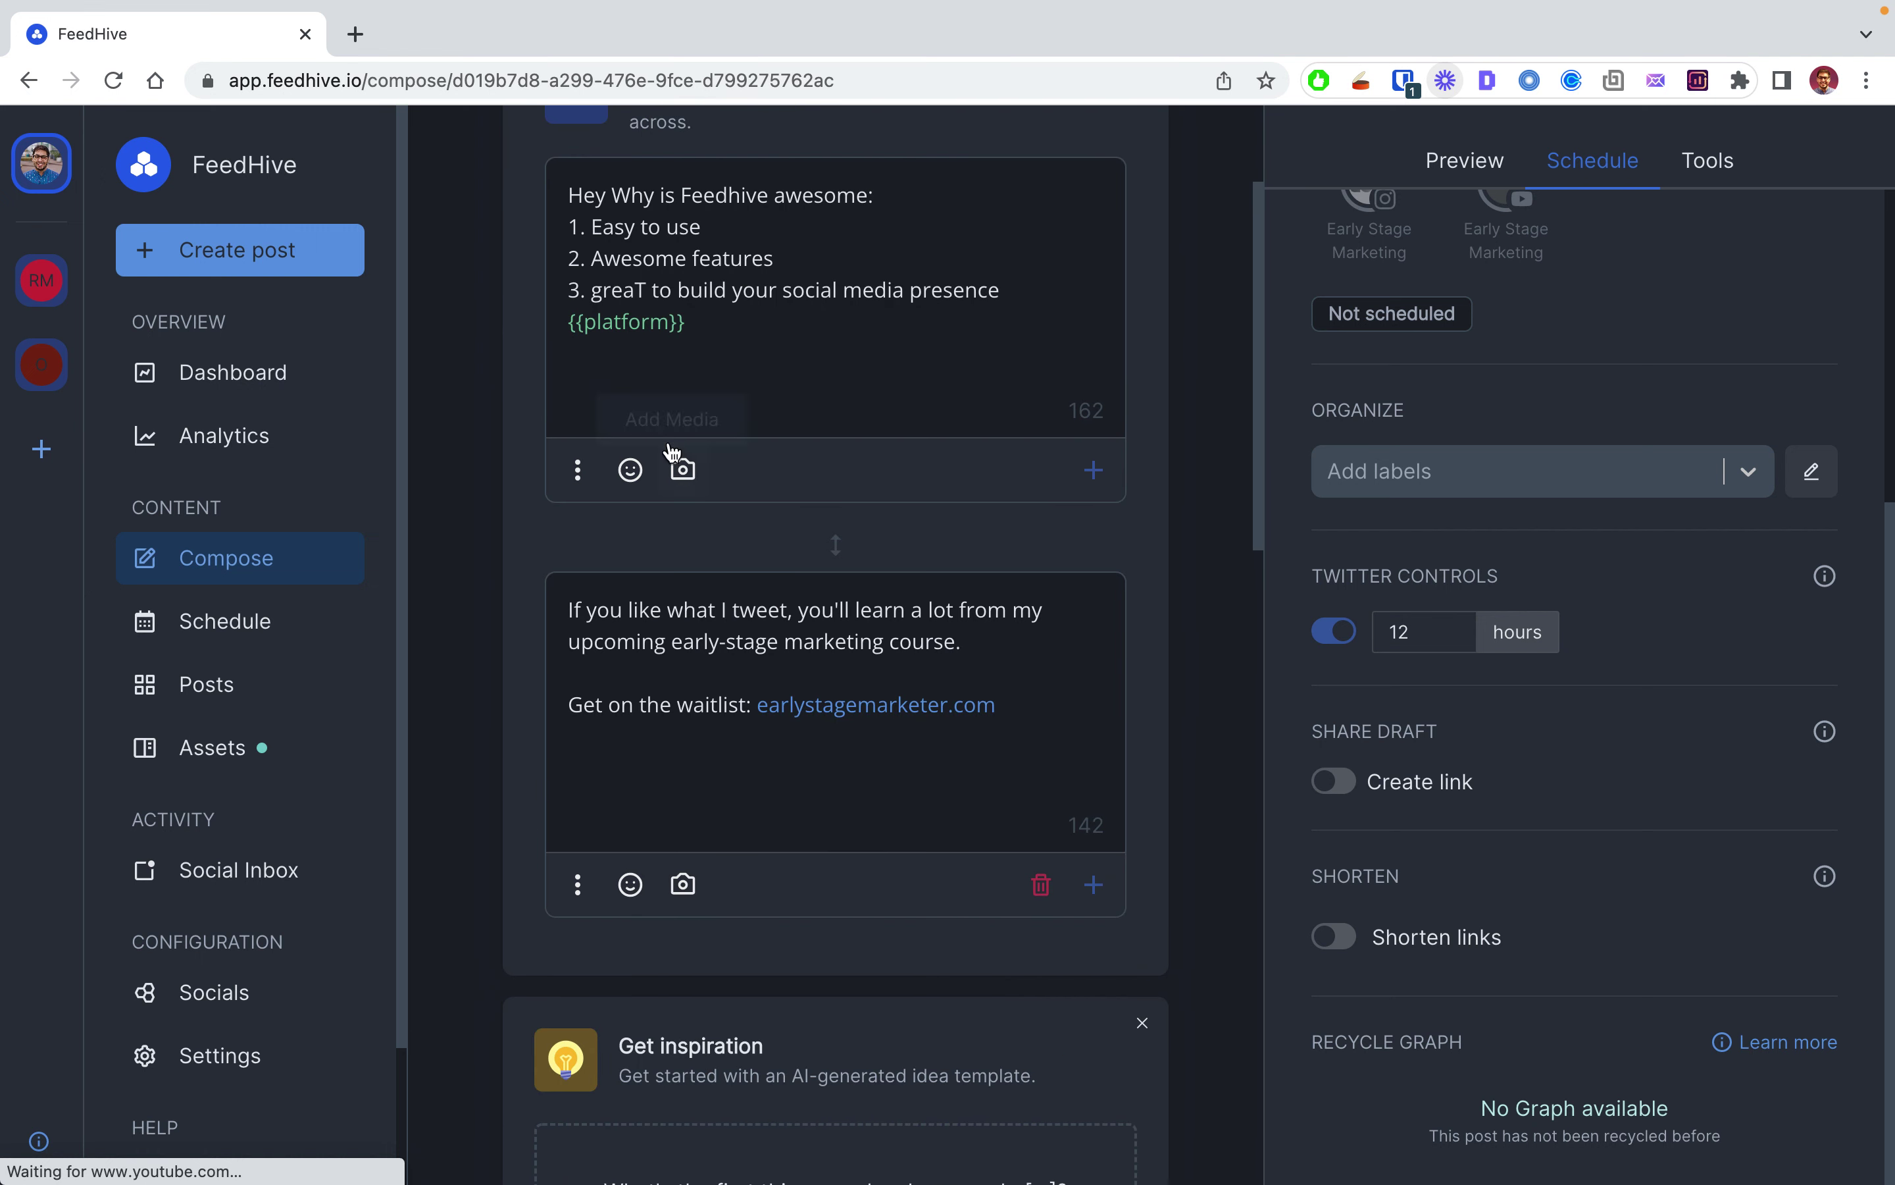
# Step: Move the {{platform}} variable from the main post's last line to right after "Hey", followed by a comma
pyautogui.moveTo(688, 322); pyautogui.dragTo(569, 322)
pyautogui.press('super+c')
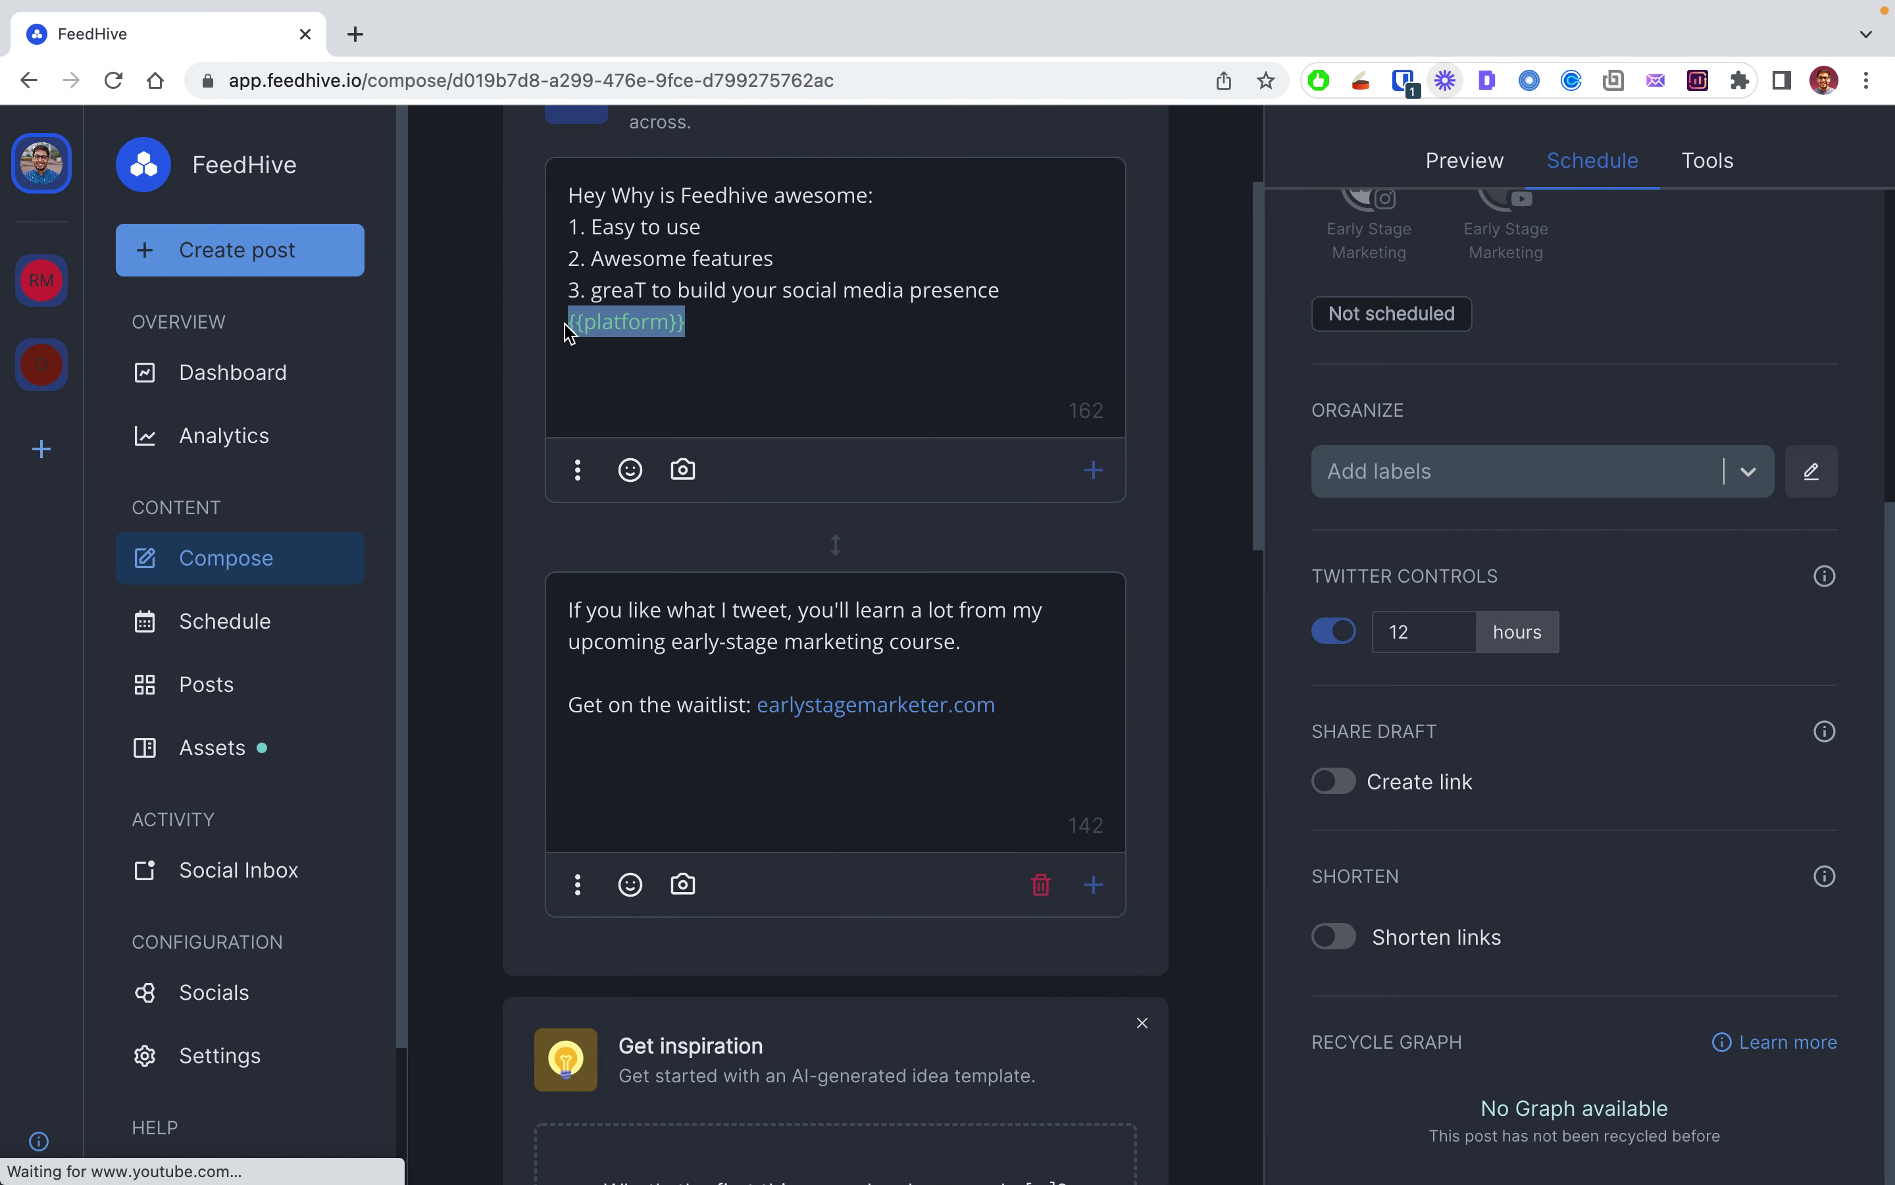
pyautogui.press('BackSpace')
pyautogui.press('BackSpace')
pyautogui.press('super+v')
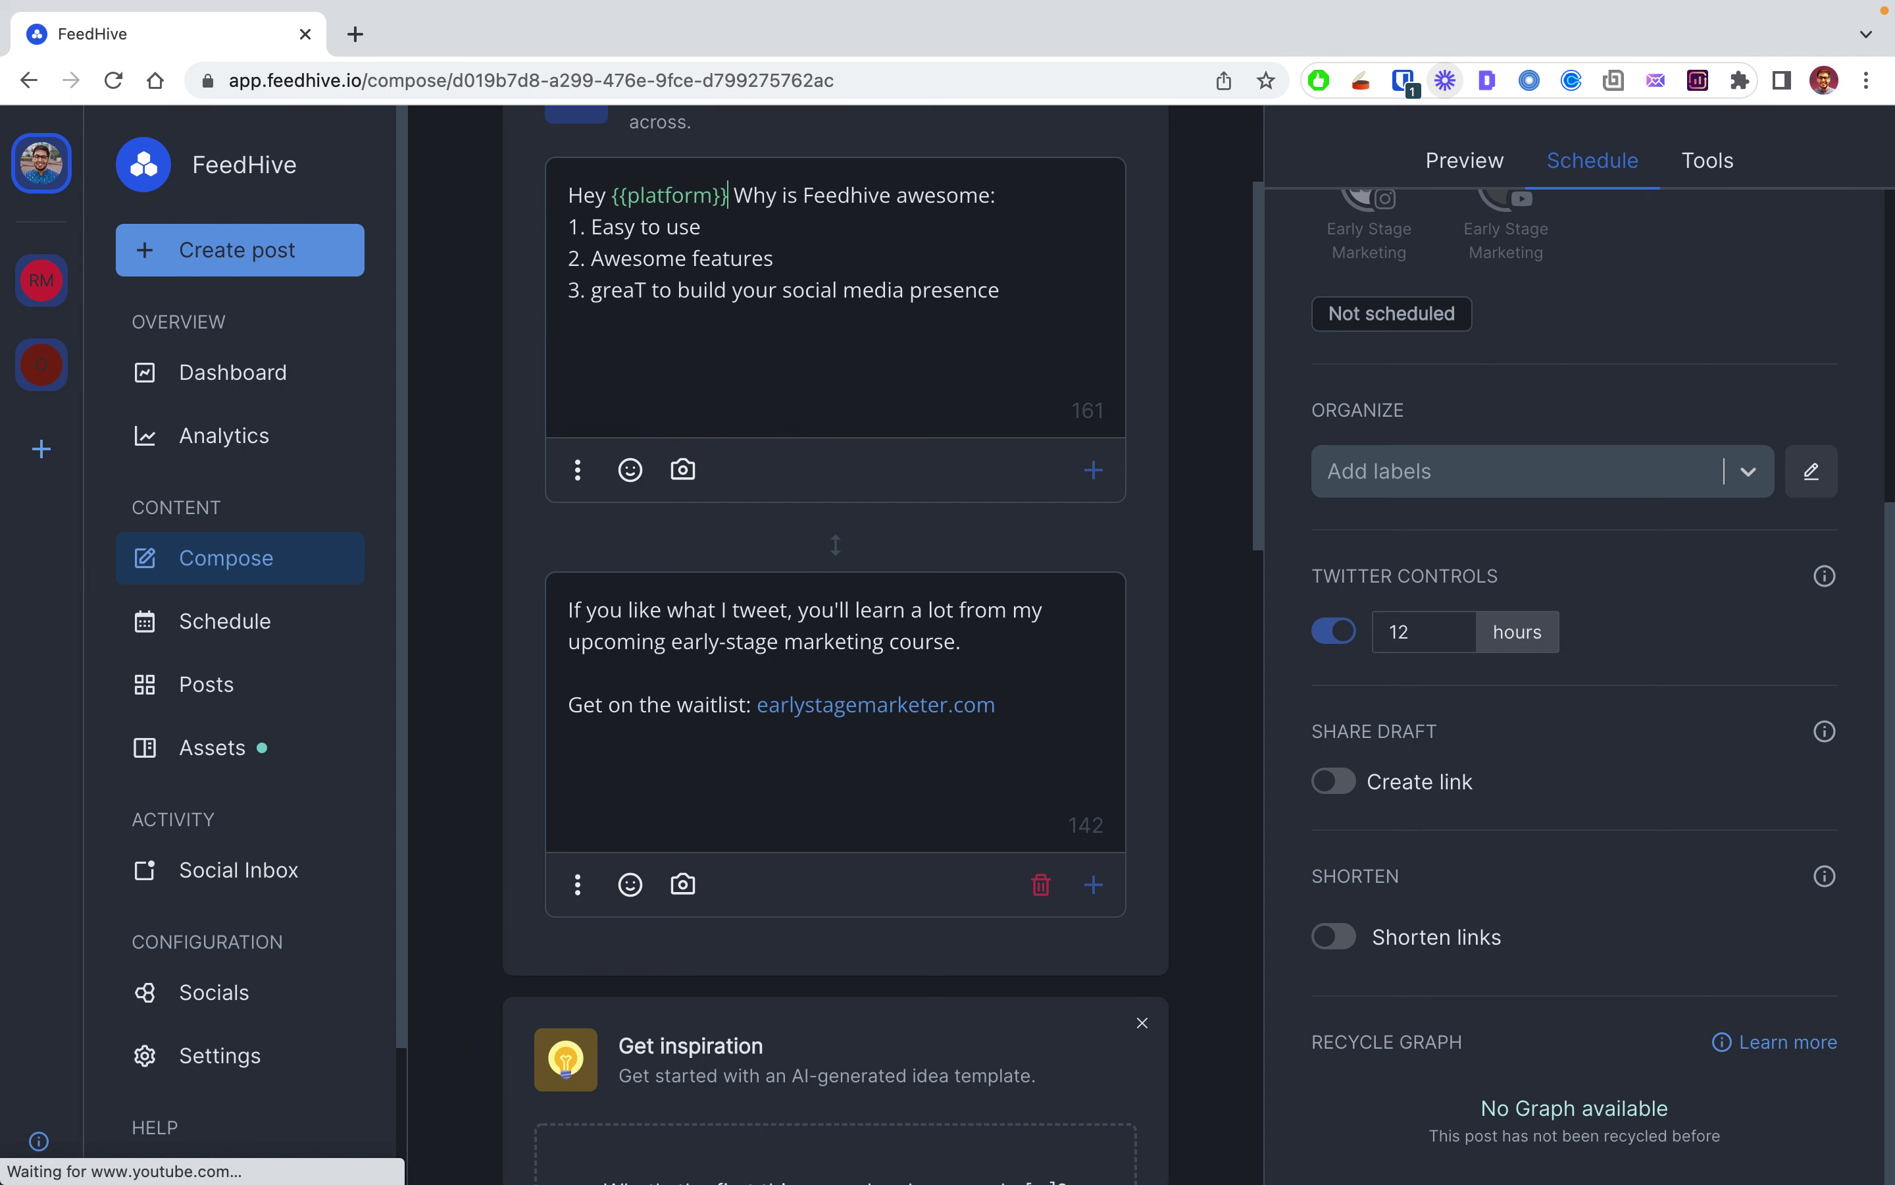
pyautogui.write(',')
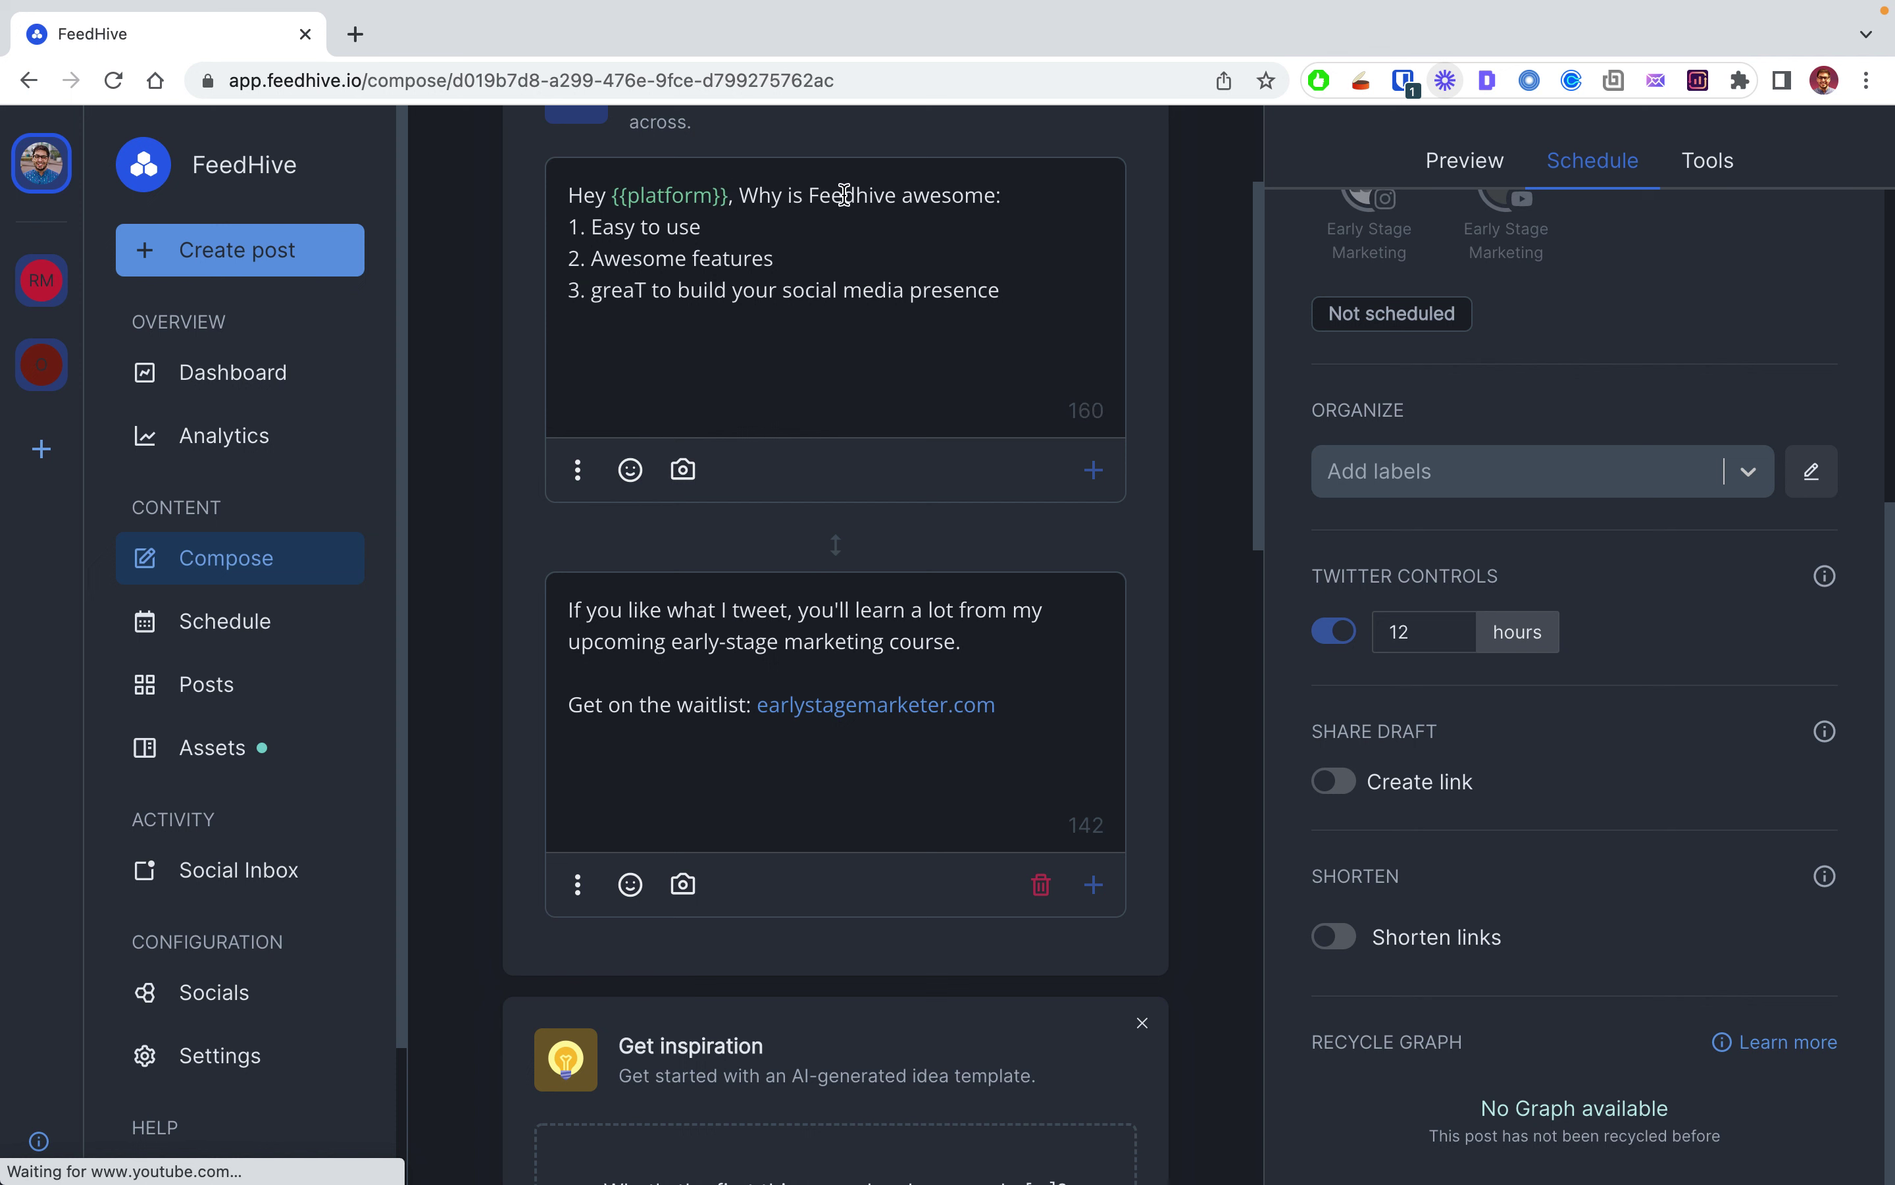
# Step: Reword the main post's opening after the comma as "here's why is Feedhive is awesome:" and preview the post
pyautogui.press('BackSpace')
pyautogui.write('w')
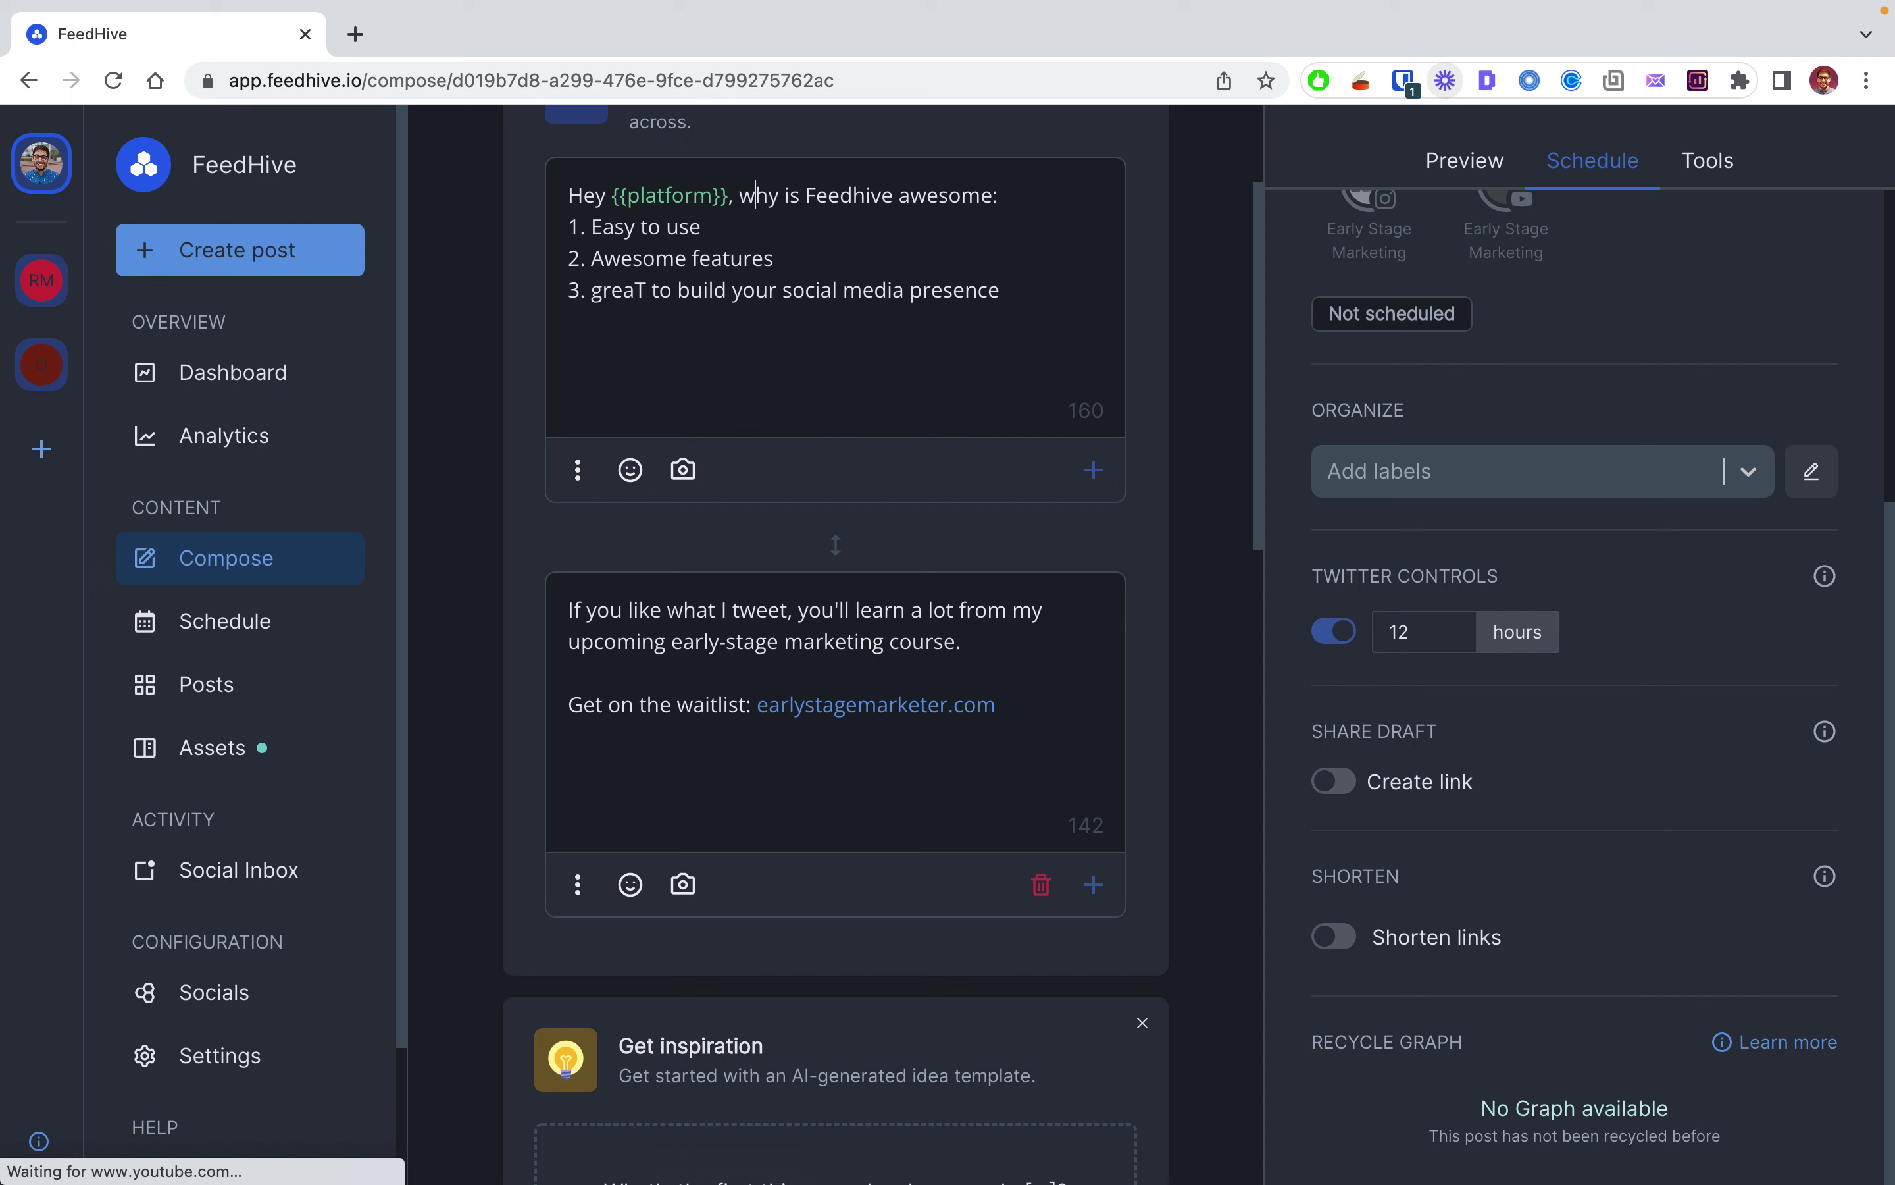
pyautogui.write("here's")
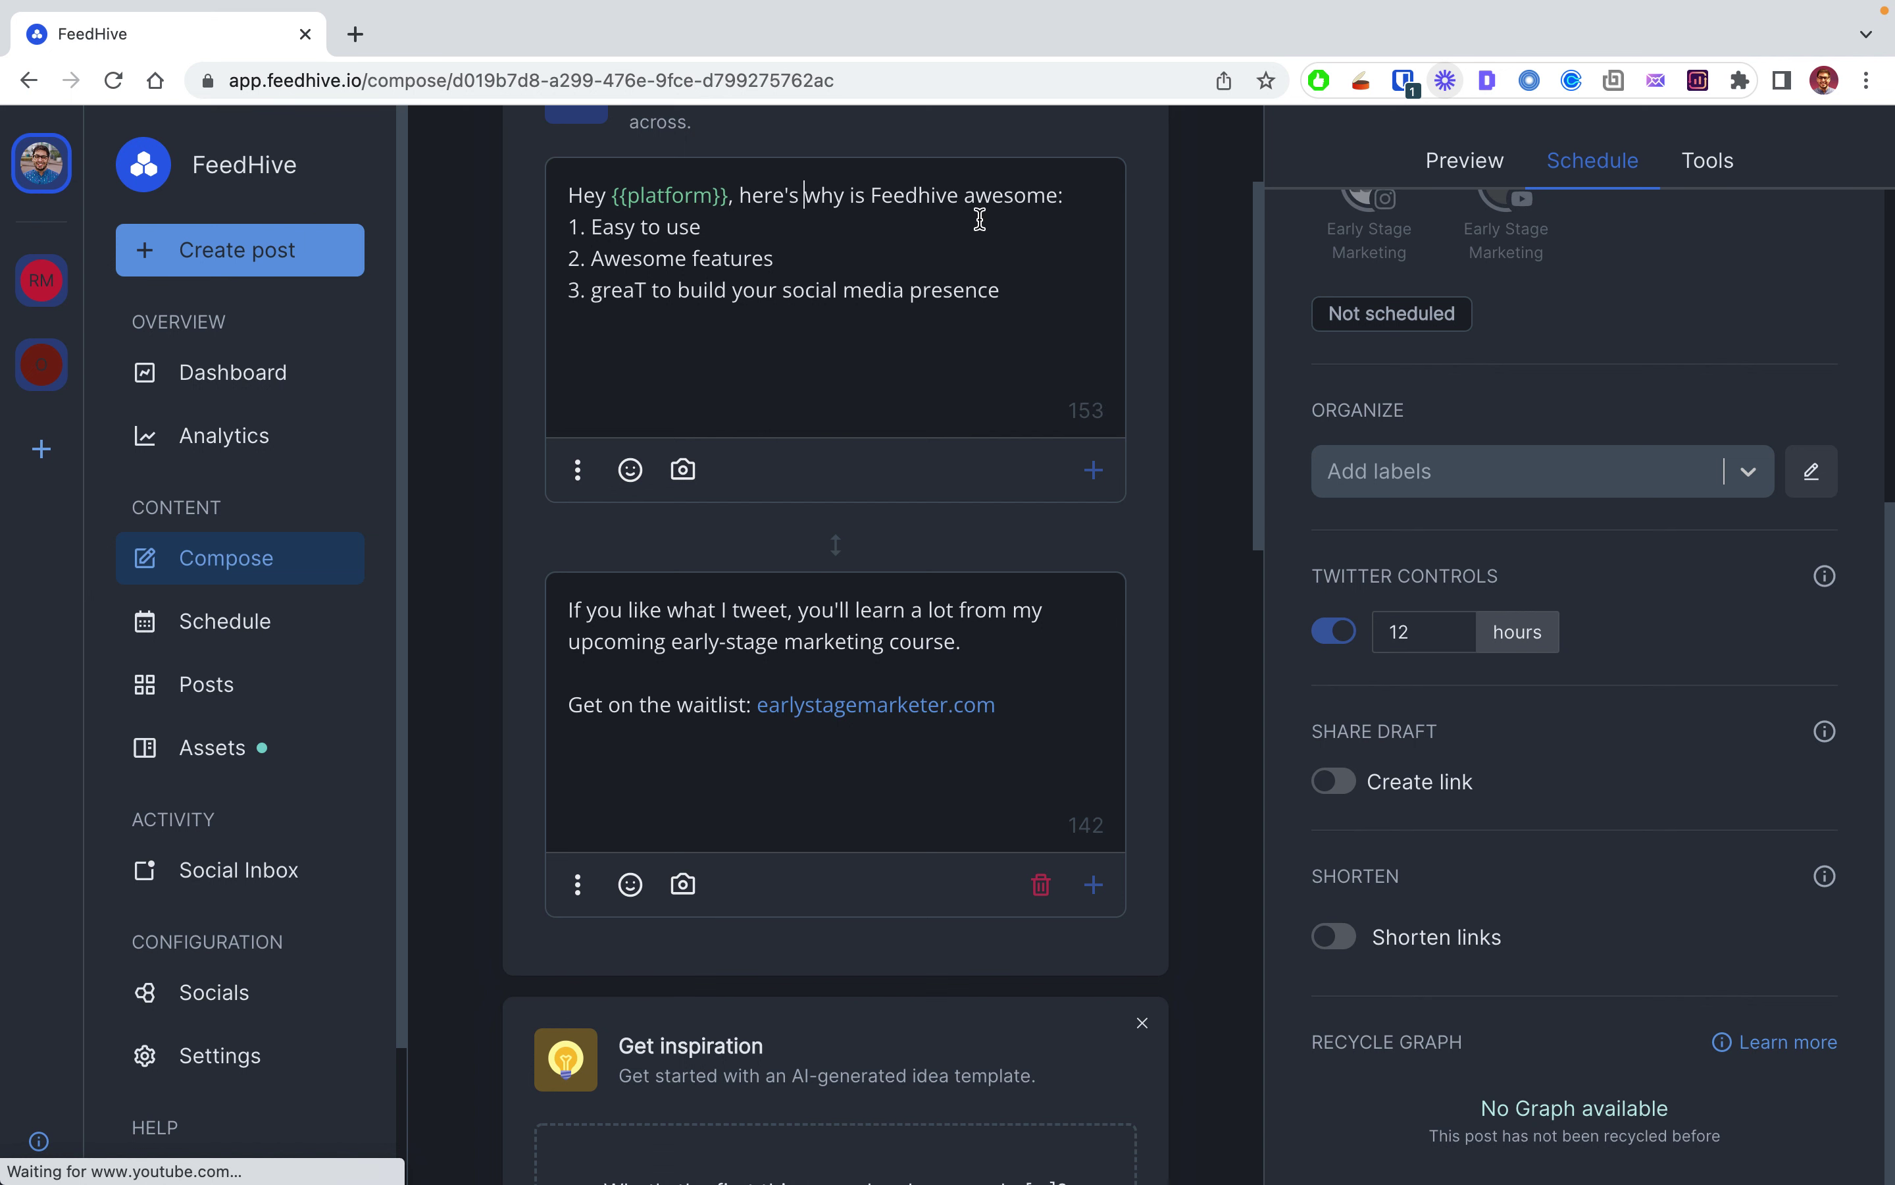
pyautogui.click(957, 194)
pyautogui.write('is')
pyautogui.click(1458, 165)
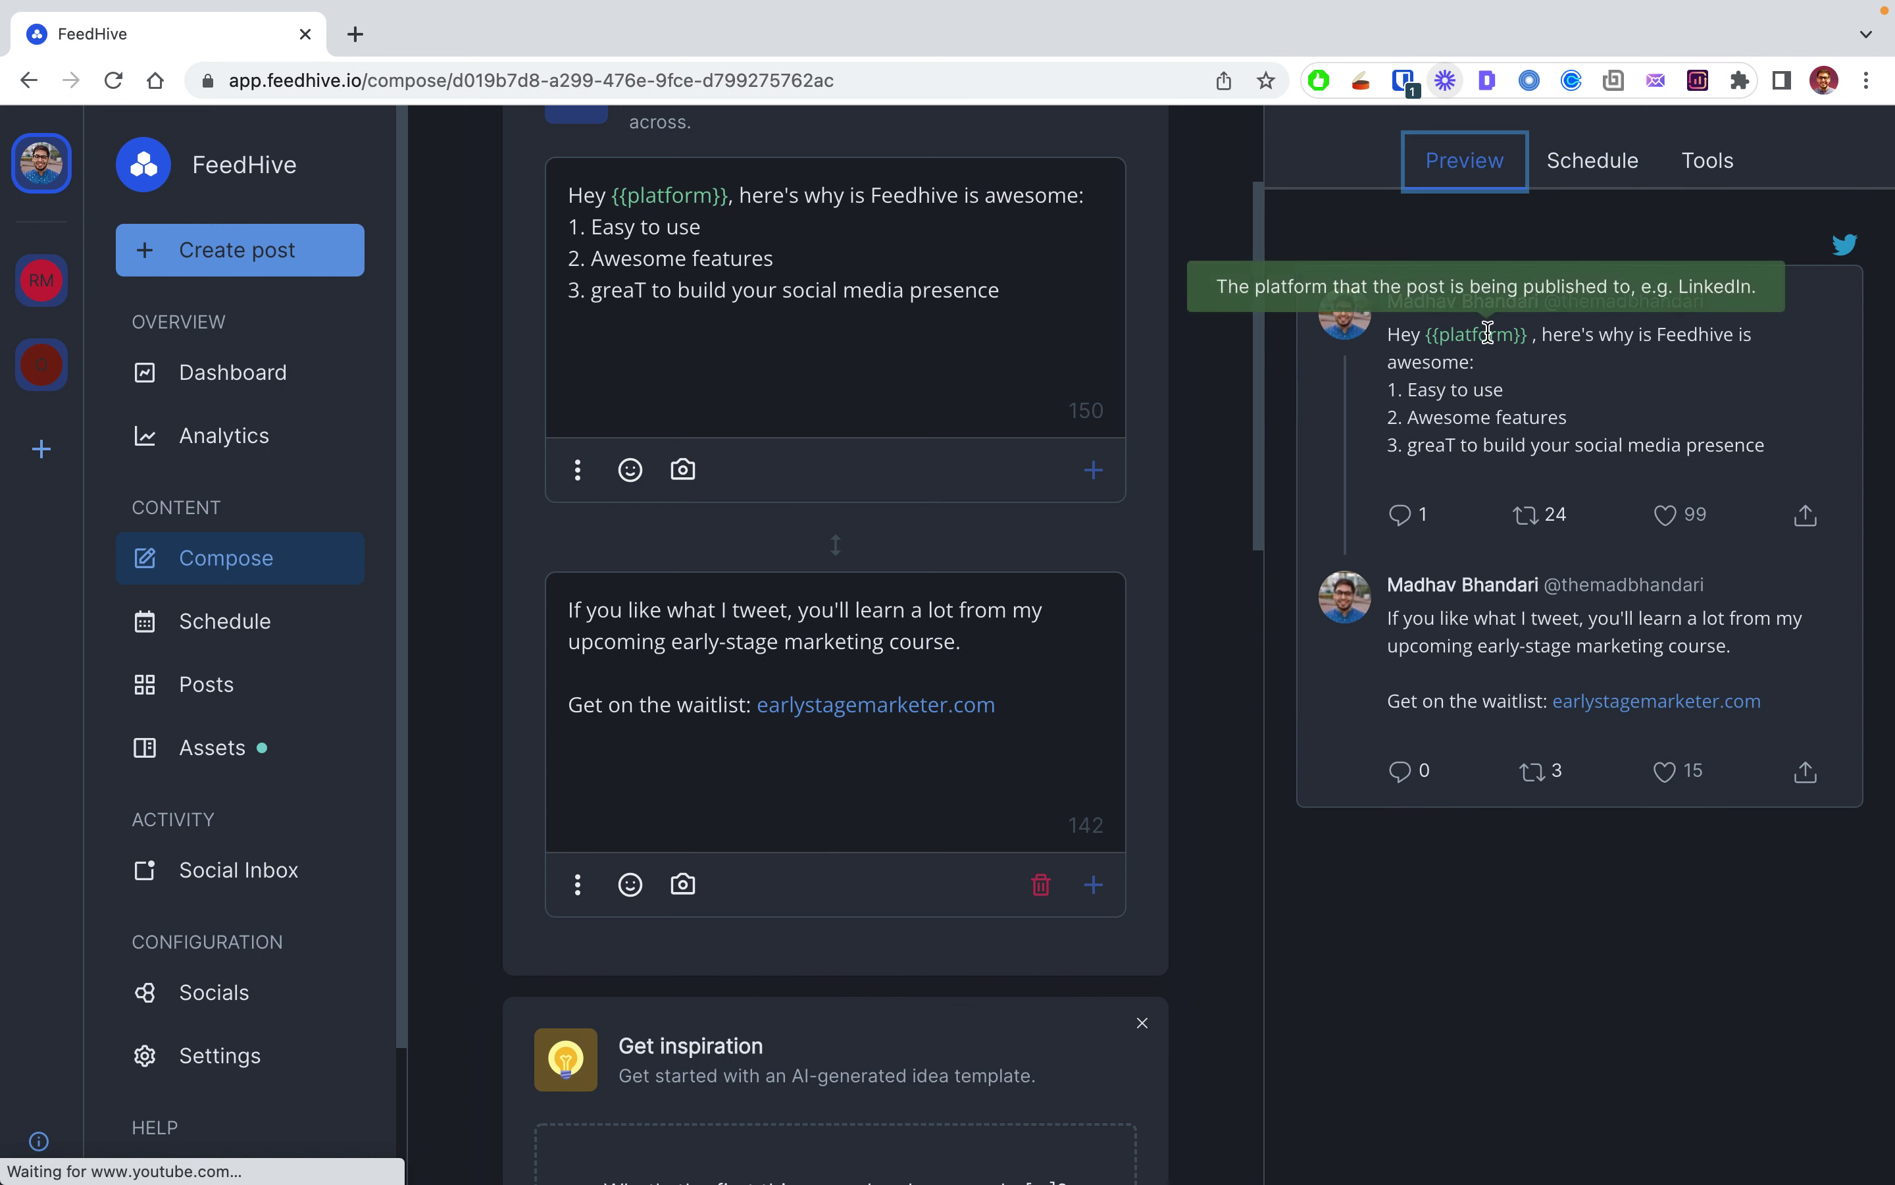
pyautogui.click(1562, 157)
# Step: Browse the available post variables to {{account}}
pyautogui.scroll(-10, 955, 501)
pyautogui.scroll(-8, 954, 502)
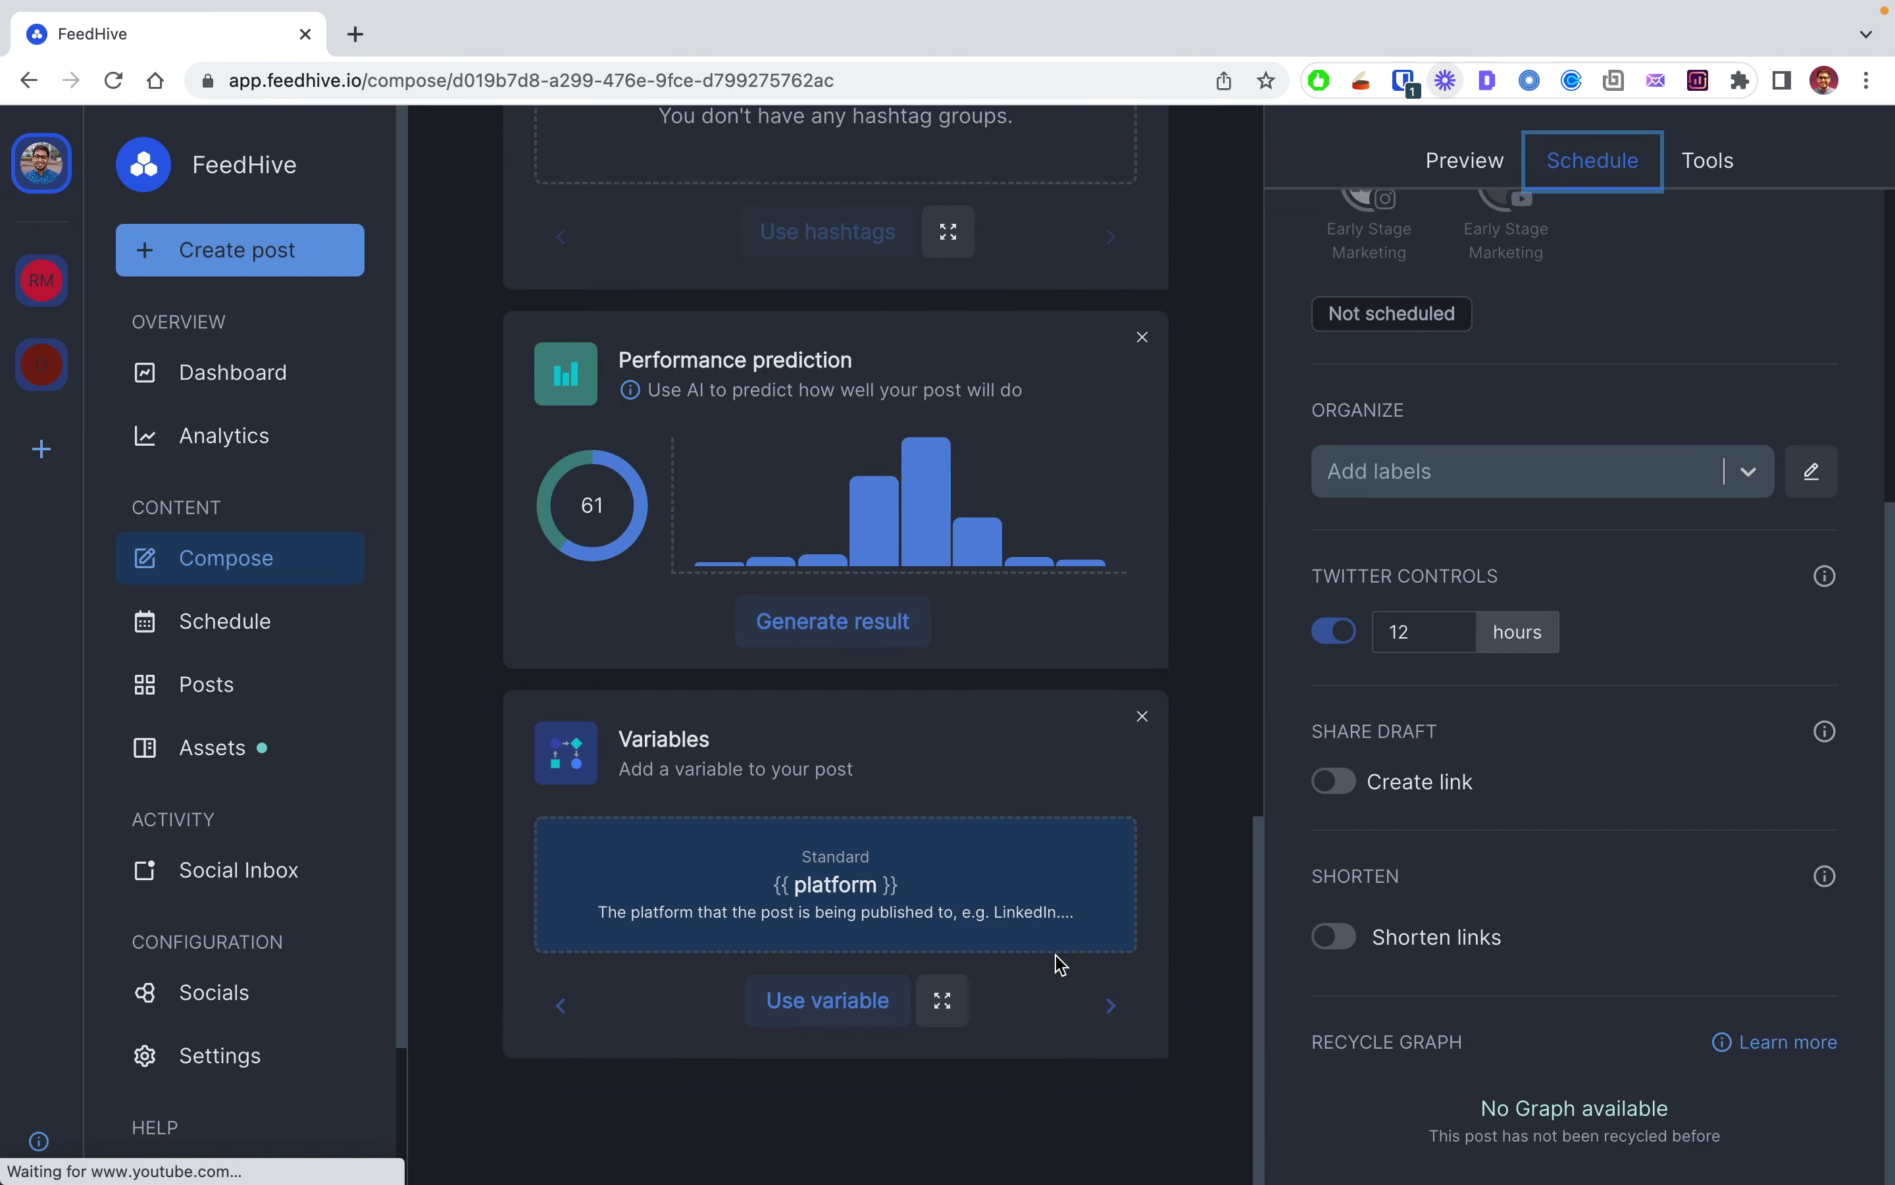
pyautogui.click(1110, 1007)
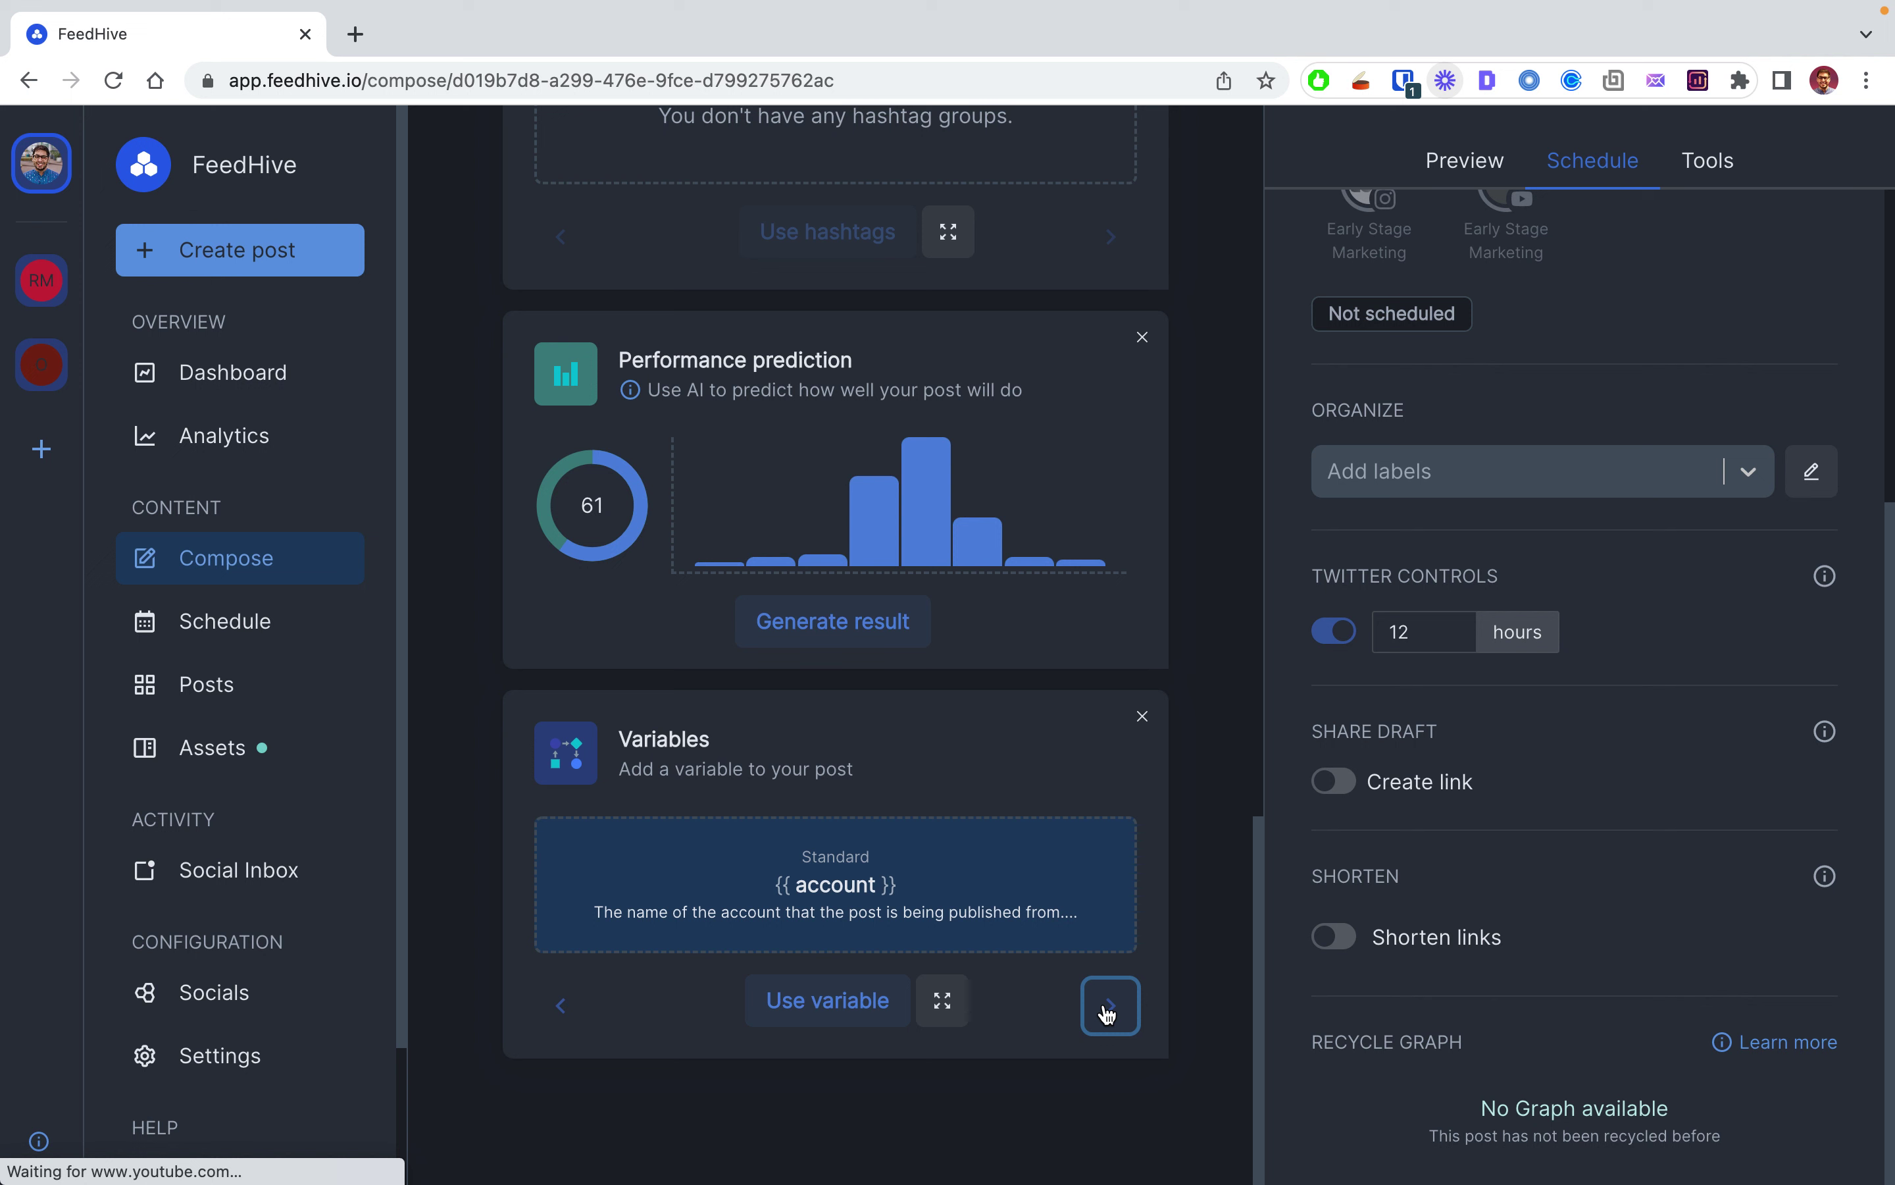
# Step: Browse the post variables past {{first-tweet}} to {{platform}} and review the composed post with its inspiration and template sections
pyautogui.click(1109, 1011)
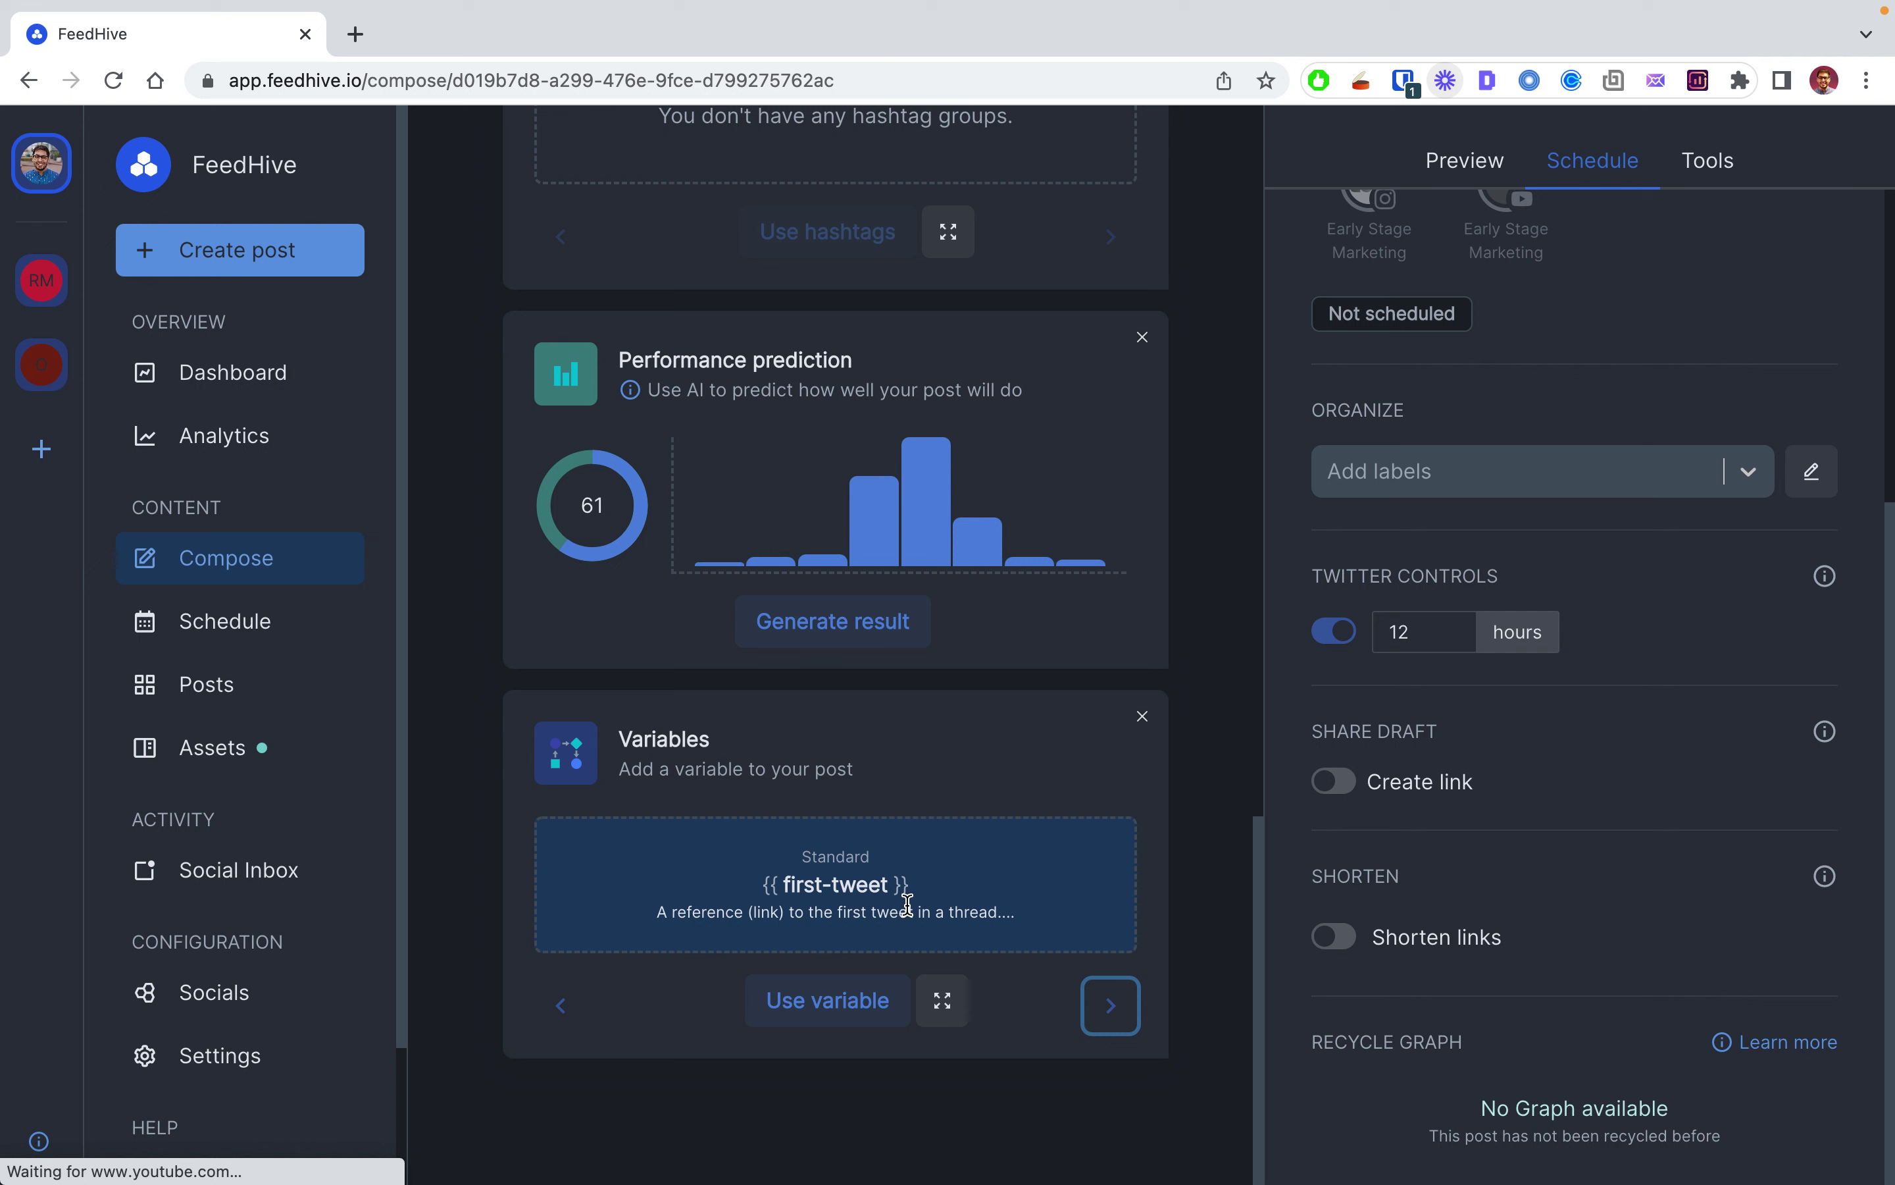
pyautogui.click(1108, 1010)
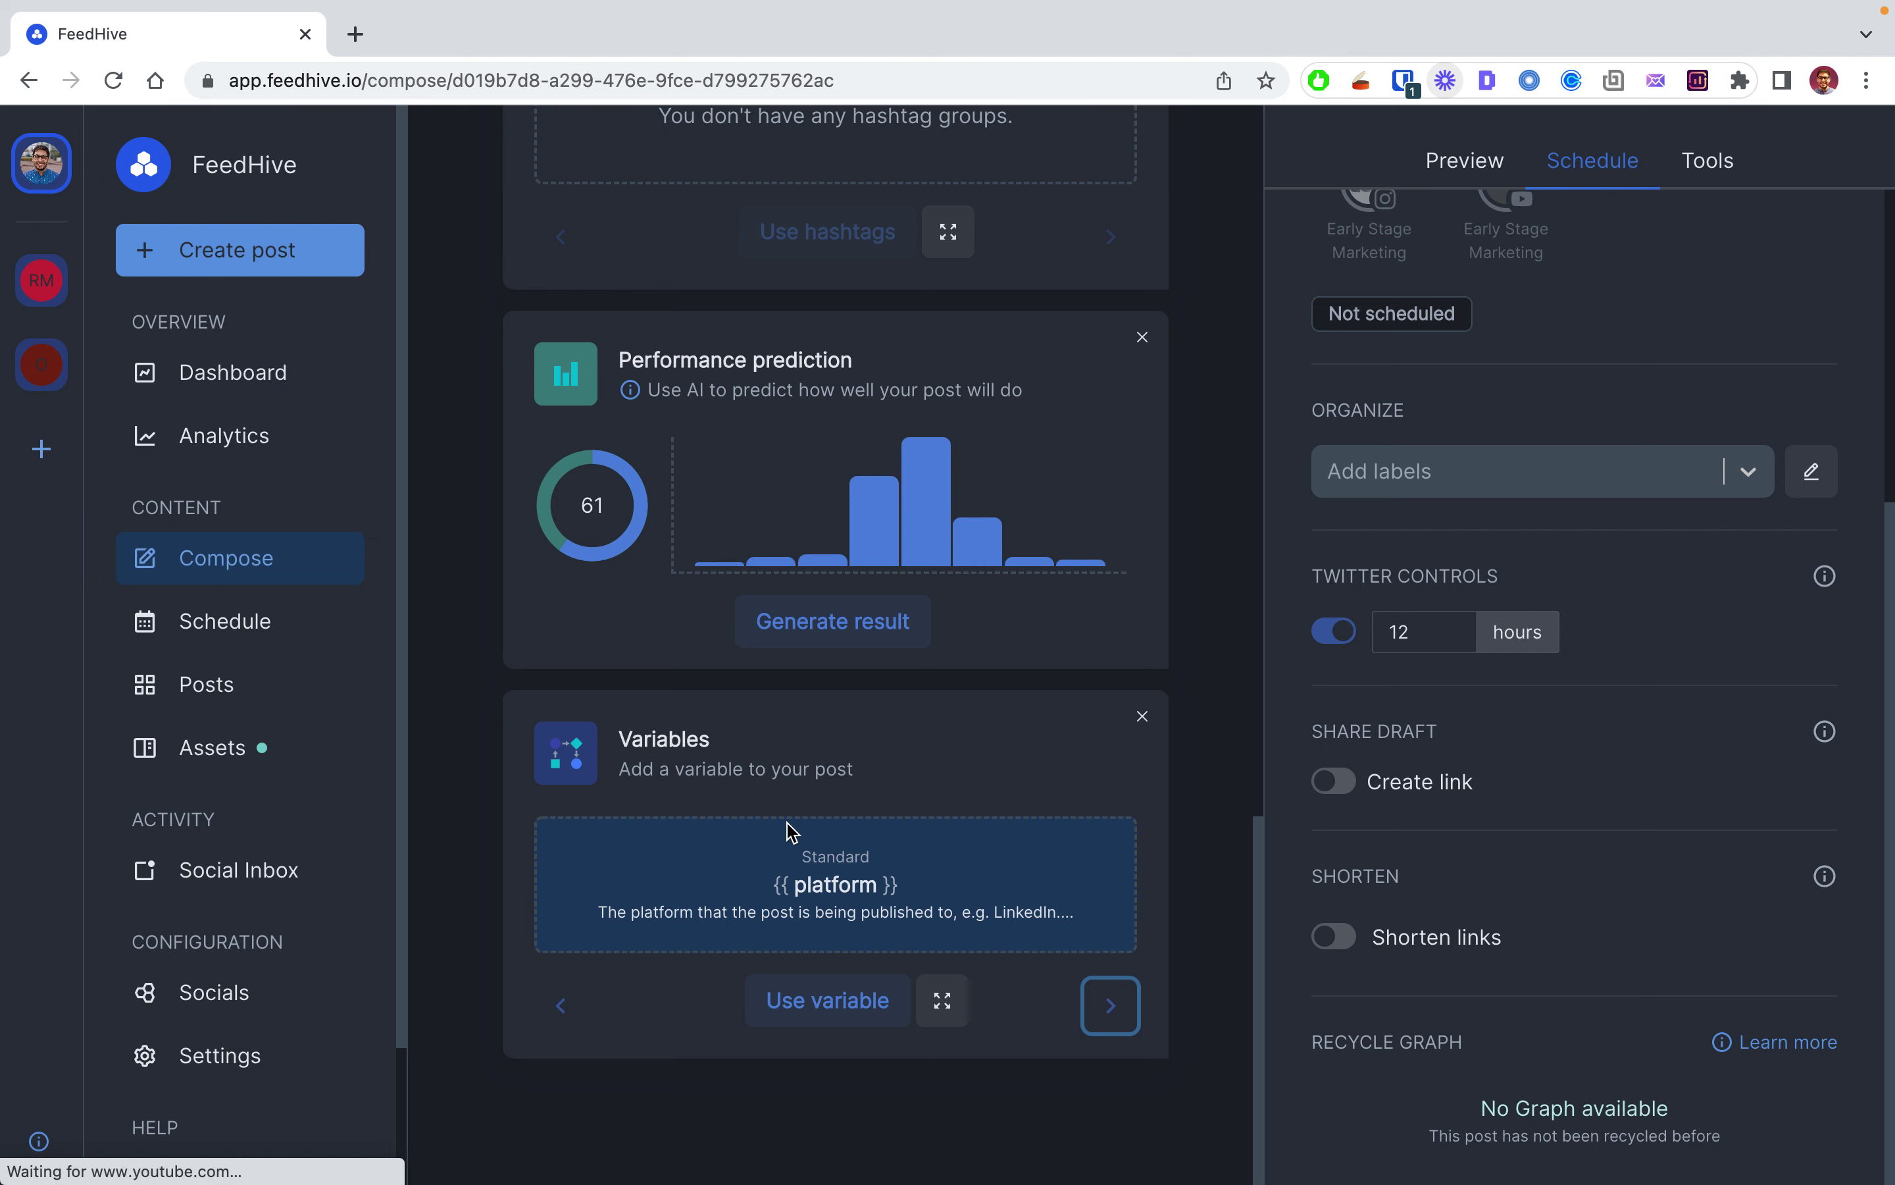
pyautogui.scroll(15, 819, 678)
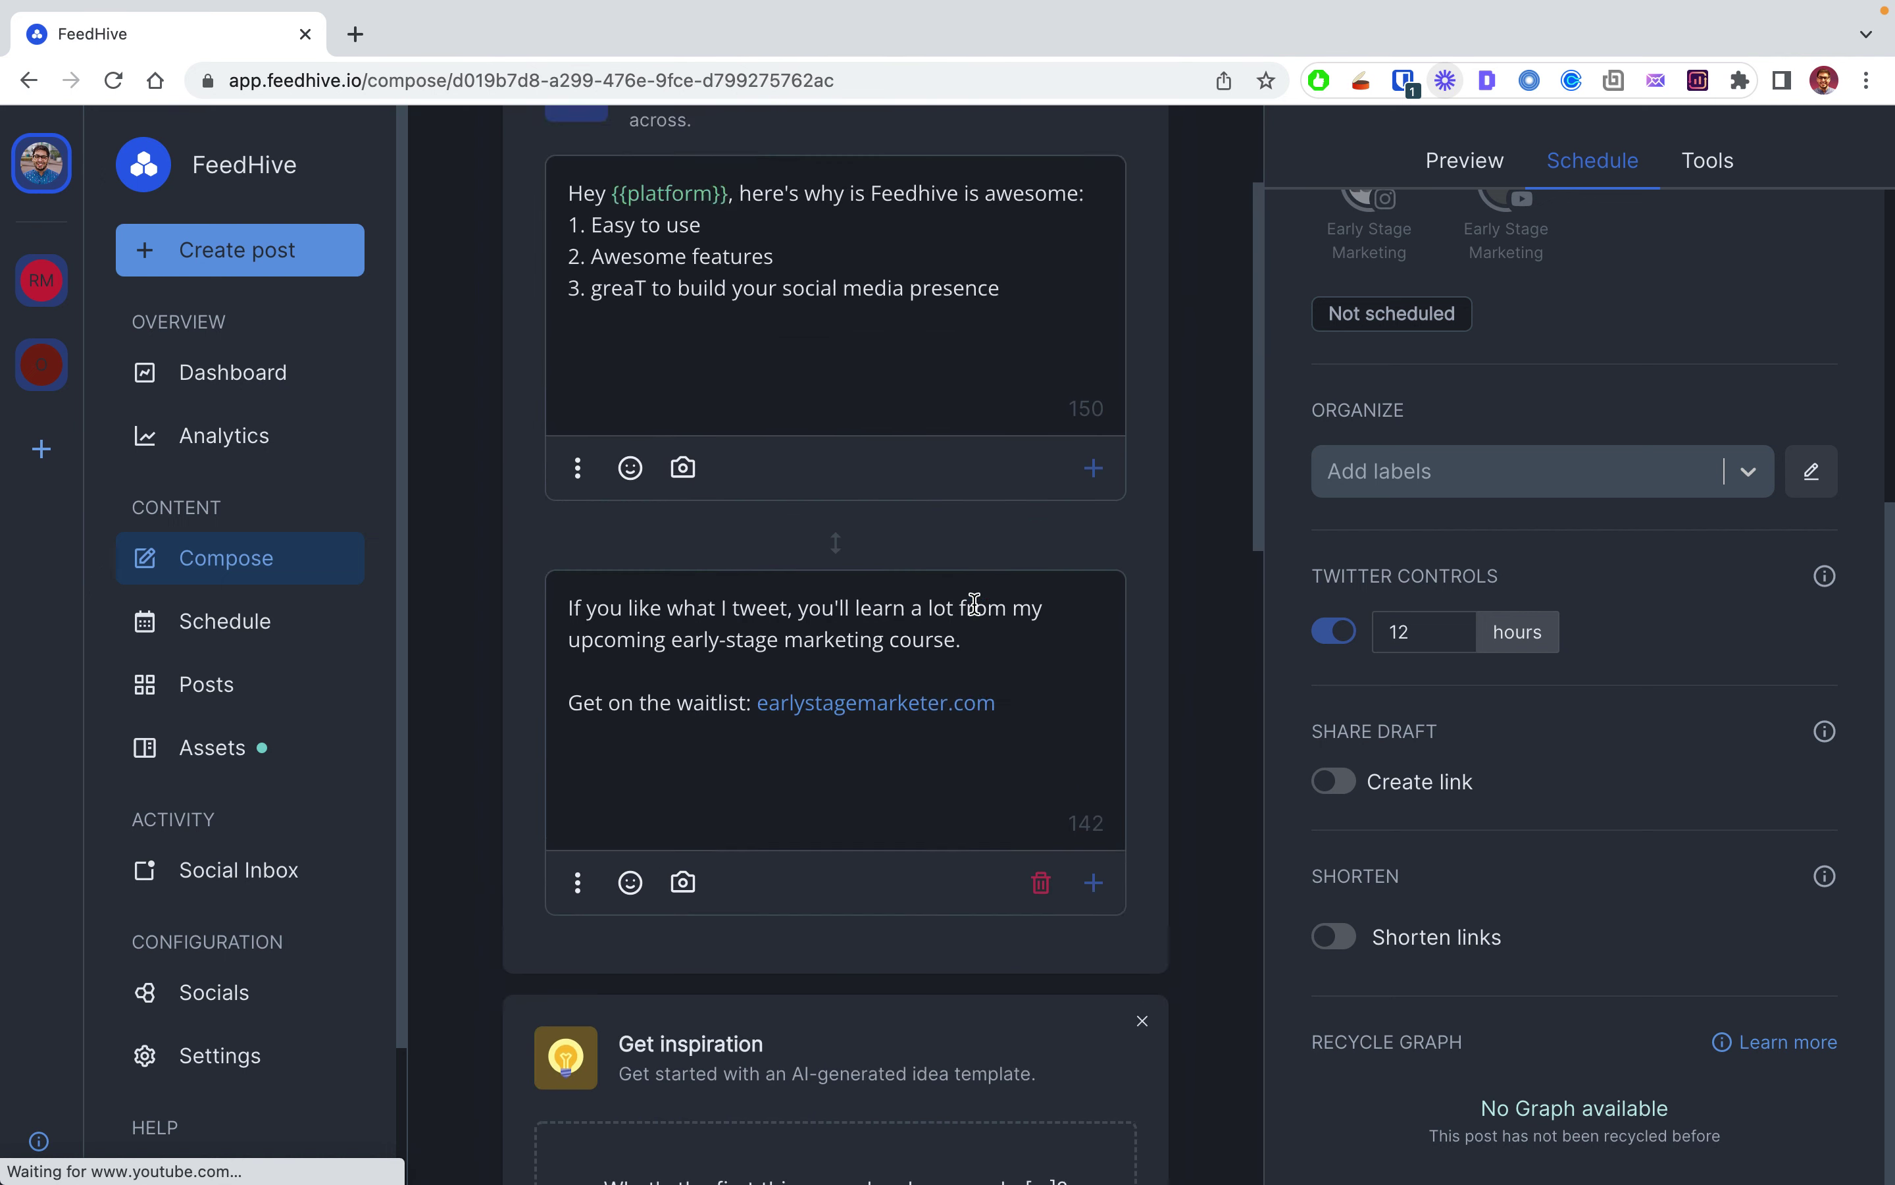
pyautogui.scroll(-15, 960, 503)
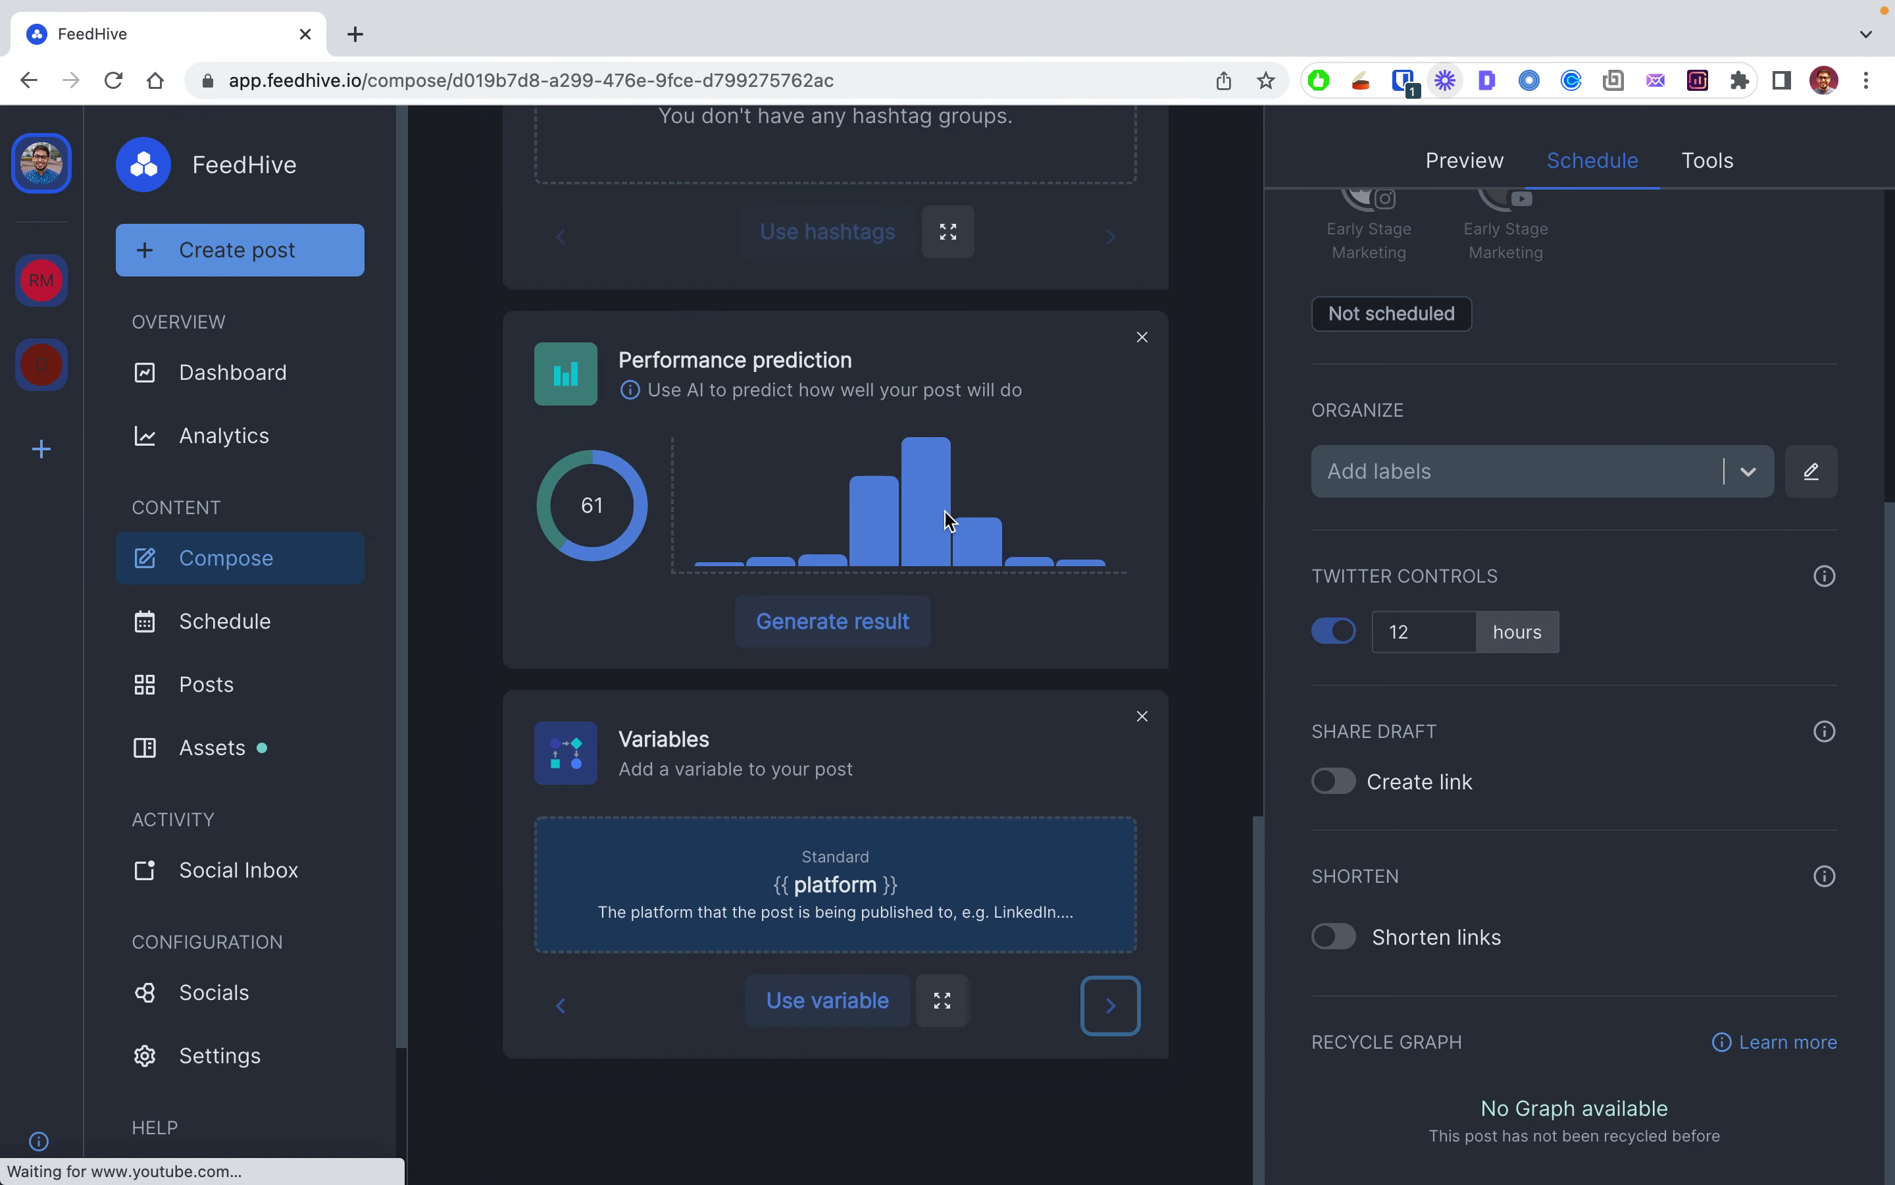
pyautogui.scroll(10, 883, 585)
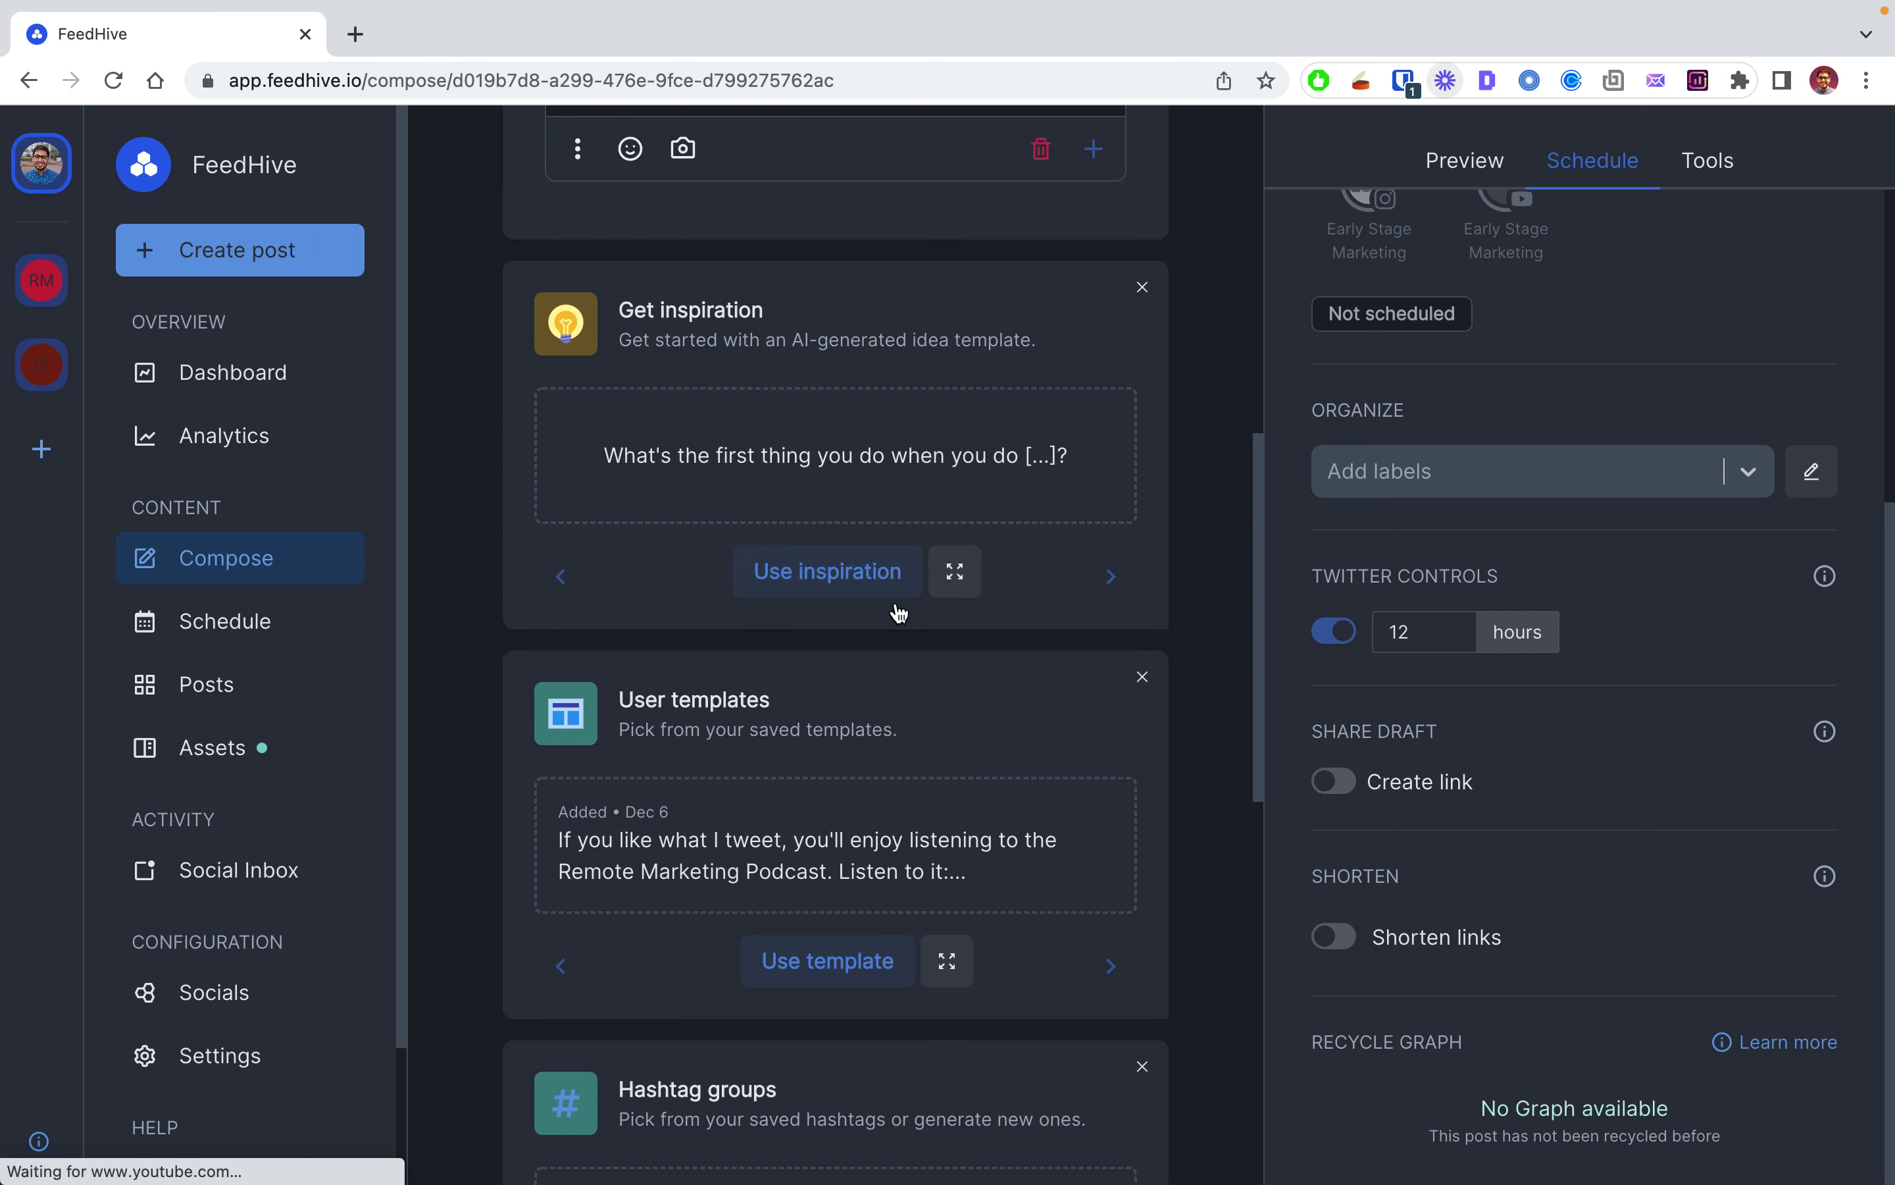
pyautogui.scroll(10, 899, 613)
# Step: Add the internal post note "This post might do well" to the draft
pyautogui.click(1673, 181)
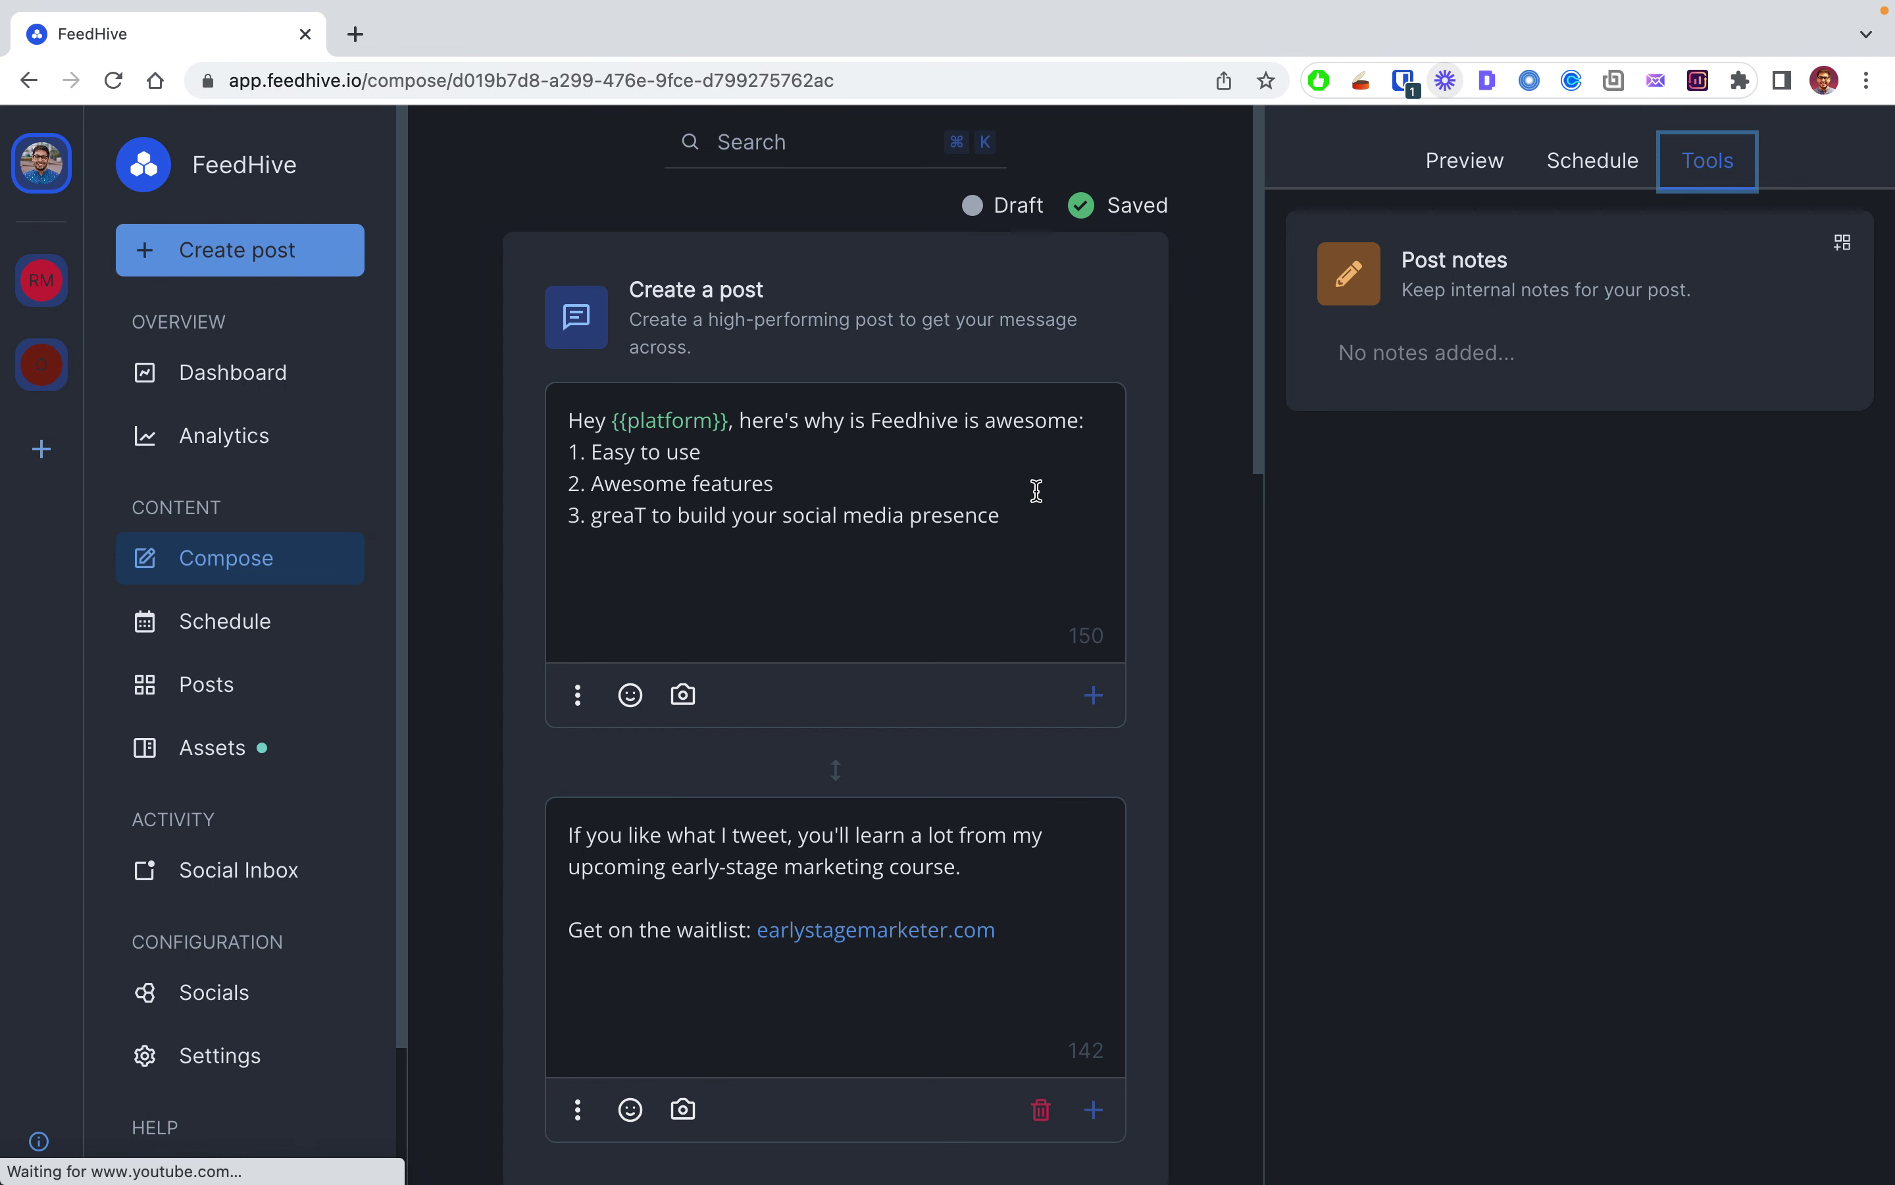
pyautogui.click(1495, 362)
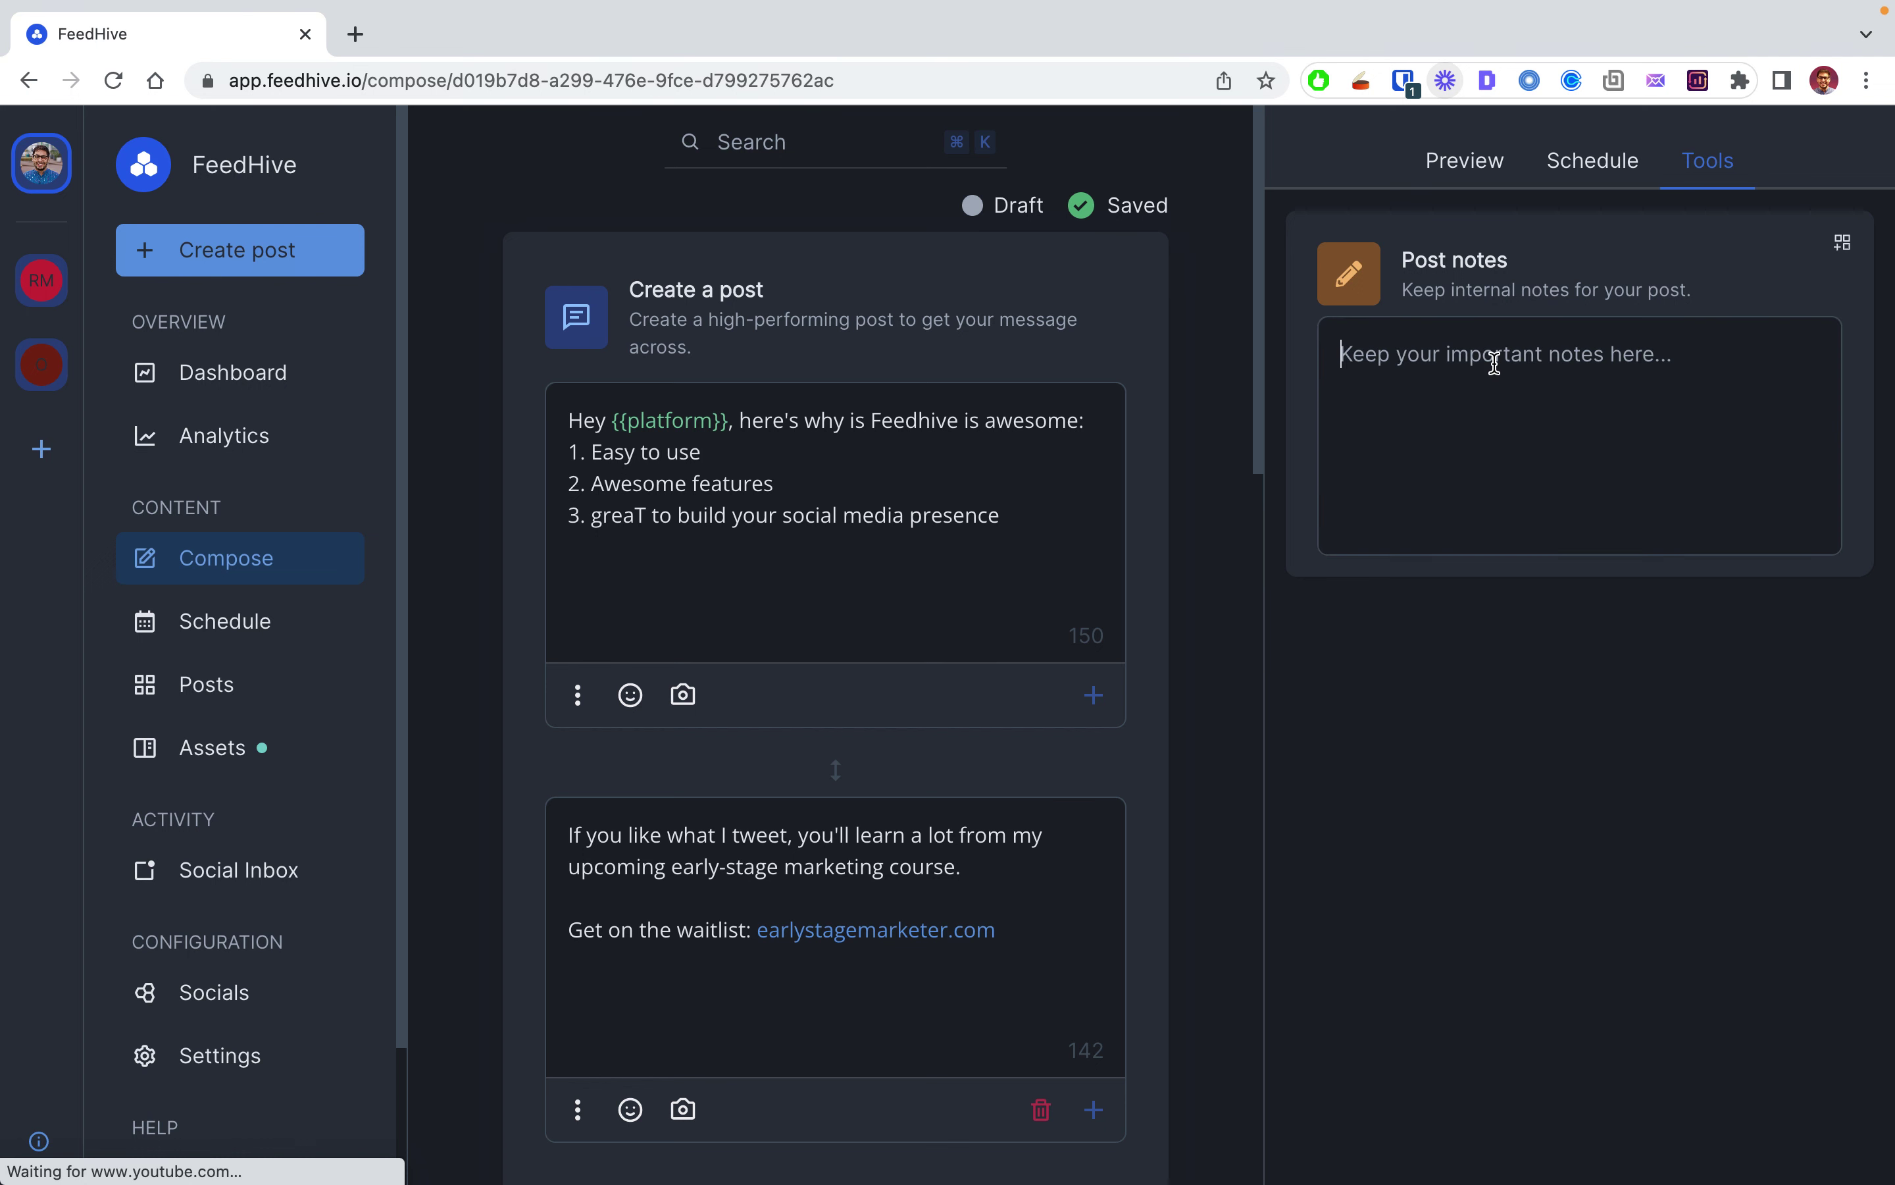
pyautogui.write('This post moig')
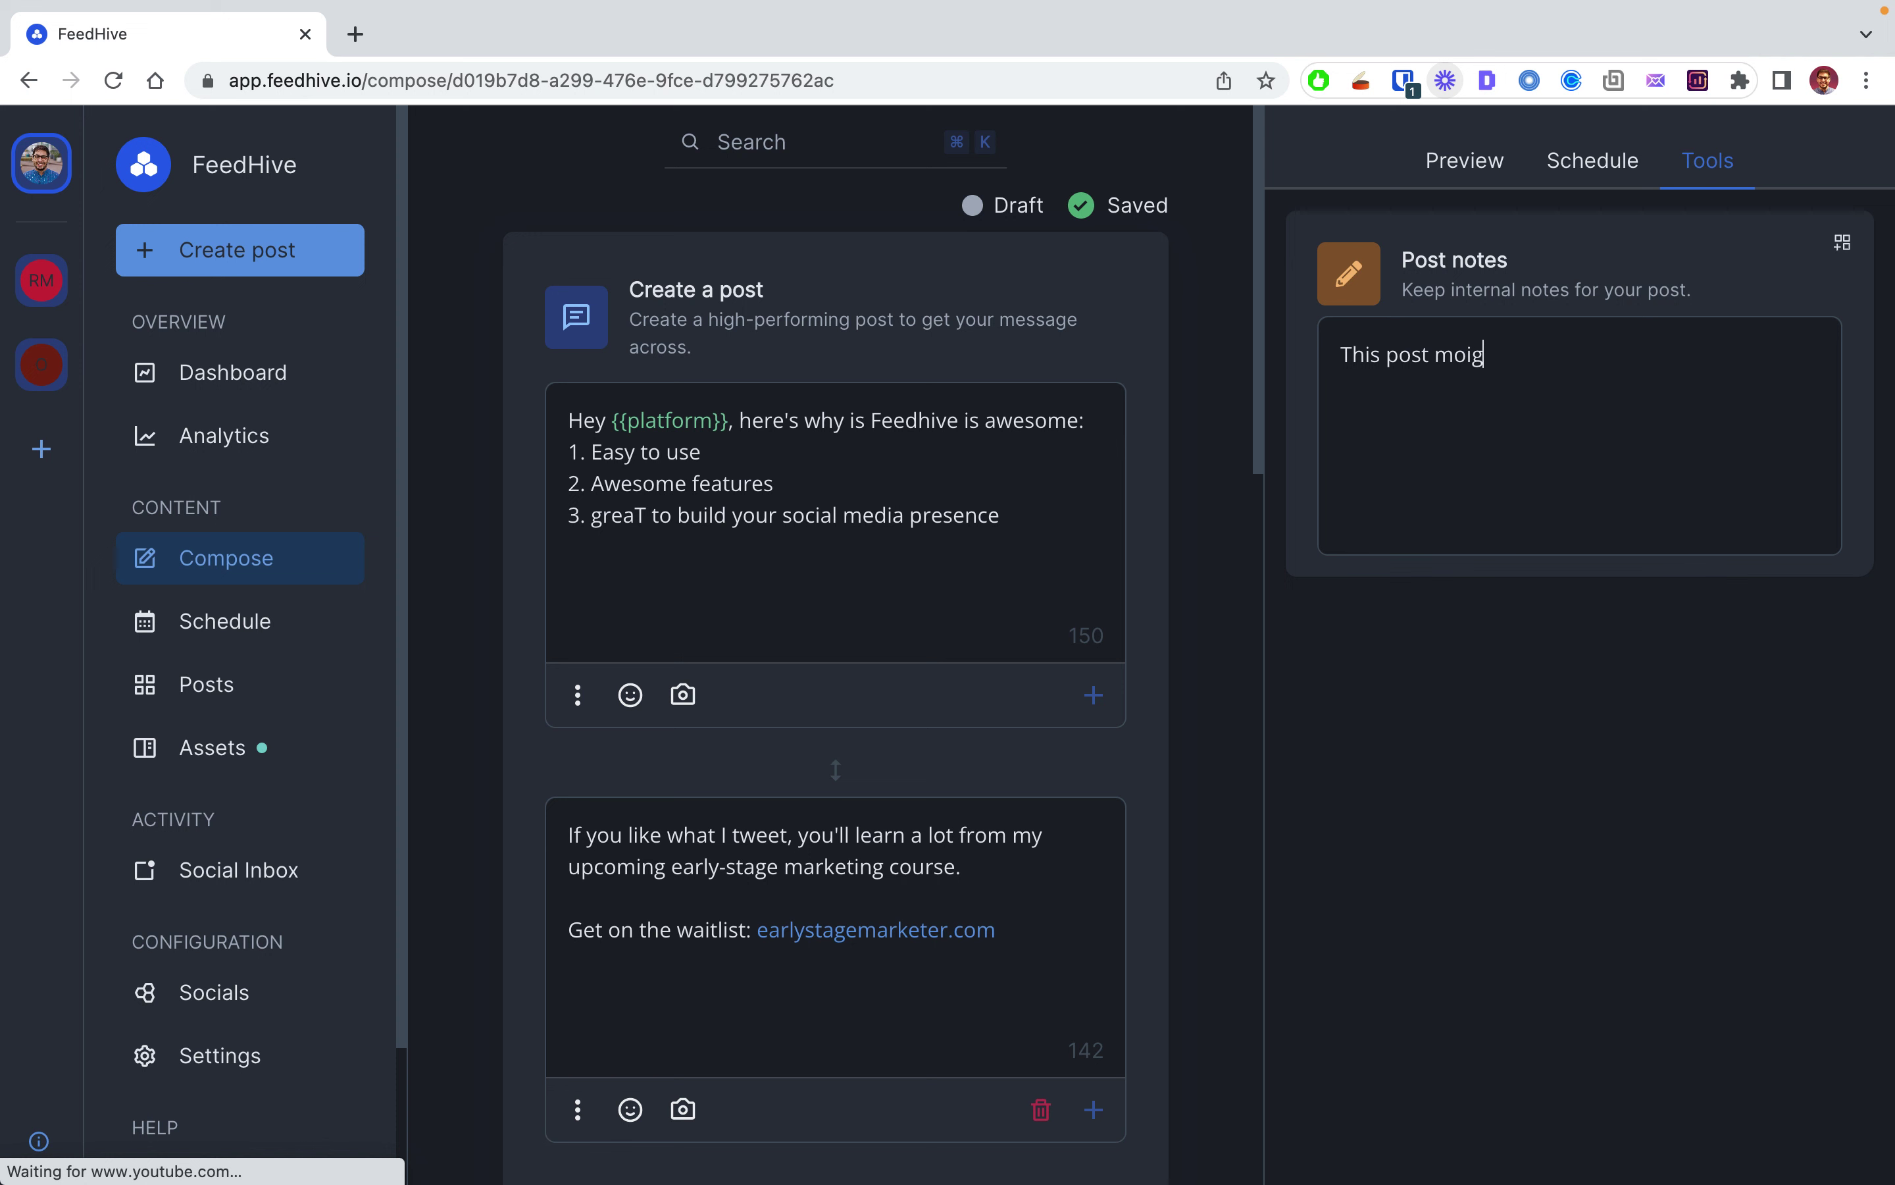
pyautogui.press('BackSpace')
pyautogui.press('BackSpace')
pyautogui.press('BackSpace')
pyautogui.write('ight do well')
pyautogui.click(1520, 740)
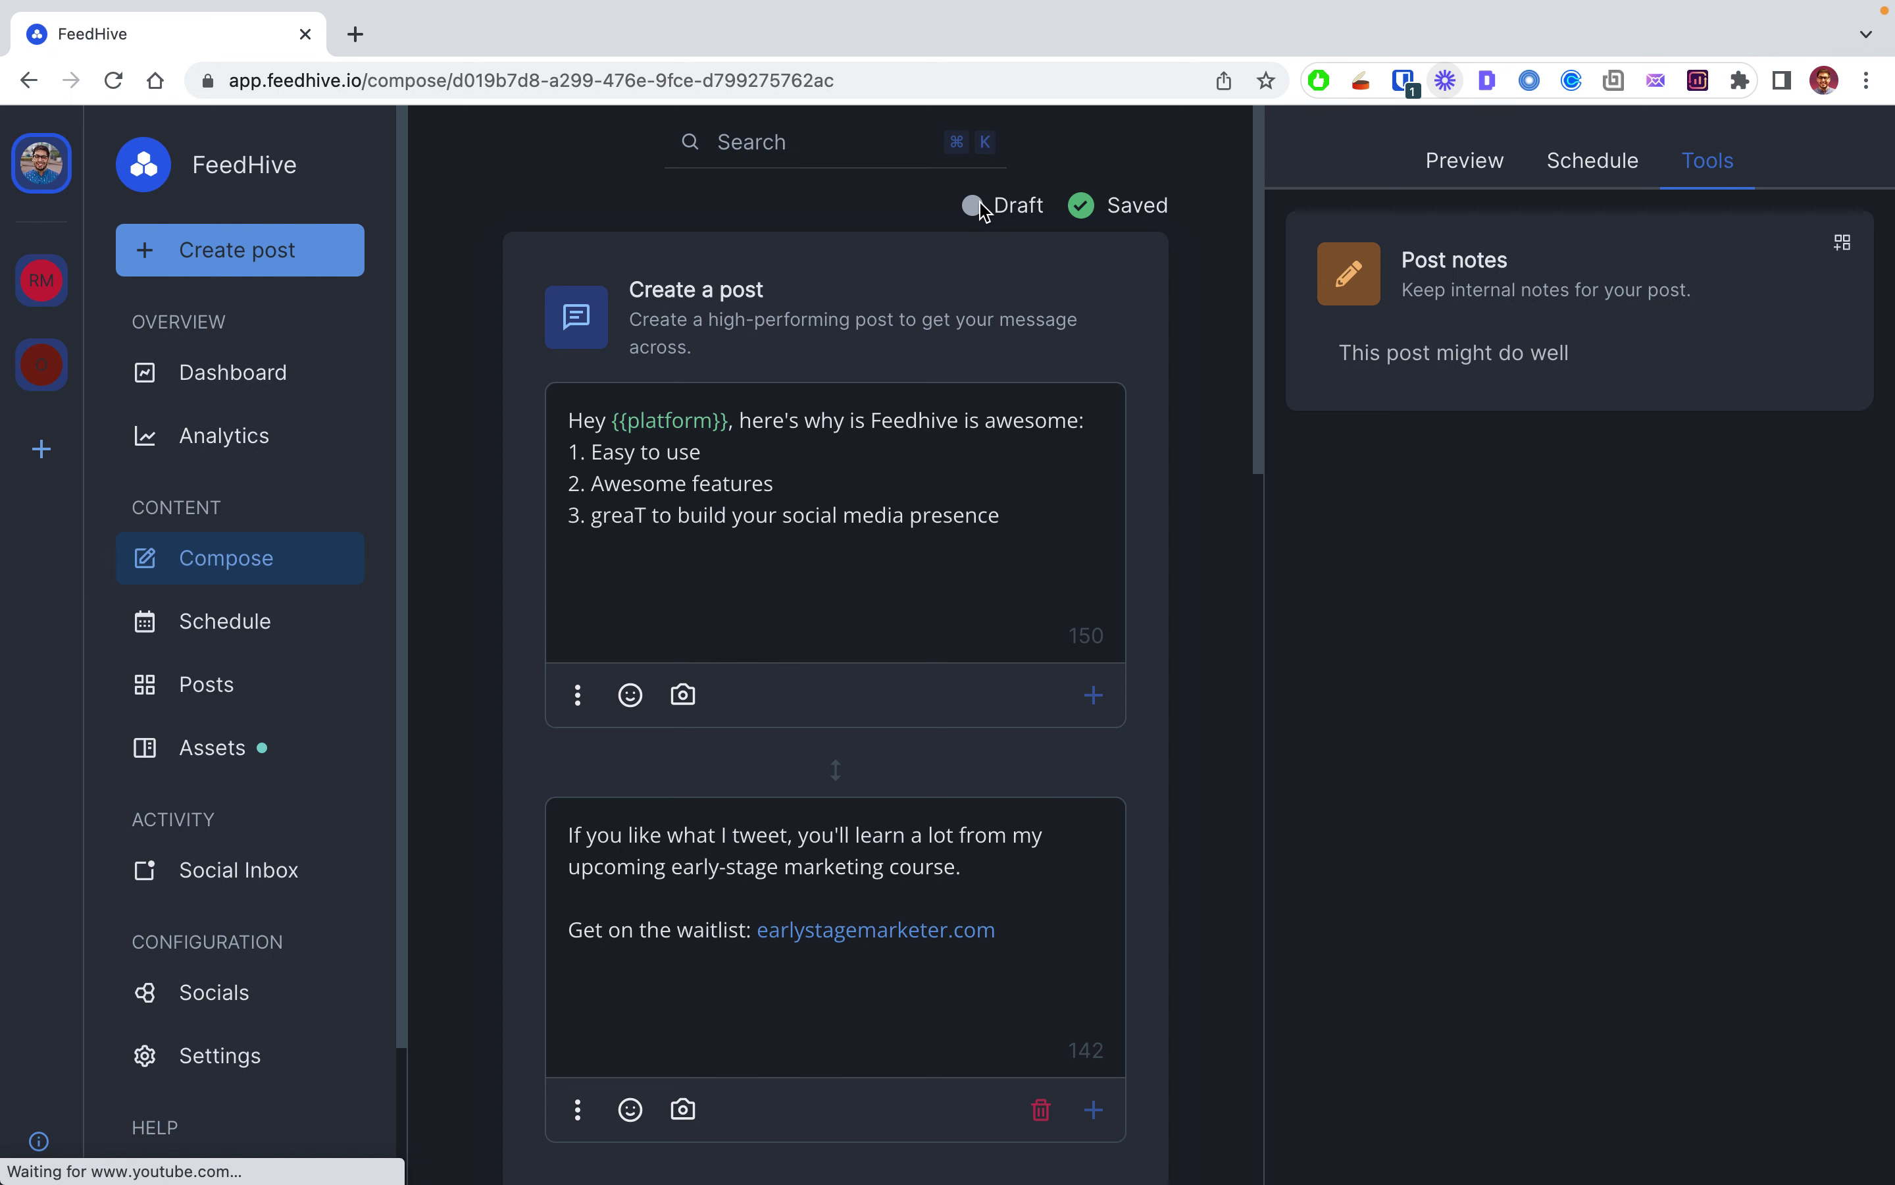
# Step: Open the weekly schedule, preview Tuesday's "Funny little data point" post for both networks, and look through the week's time slots
pyautogui.click(232, 643)
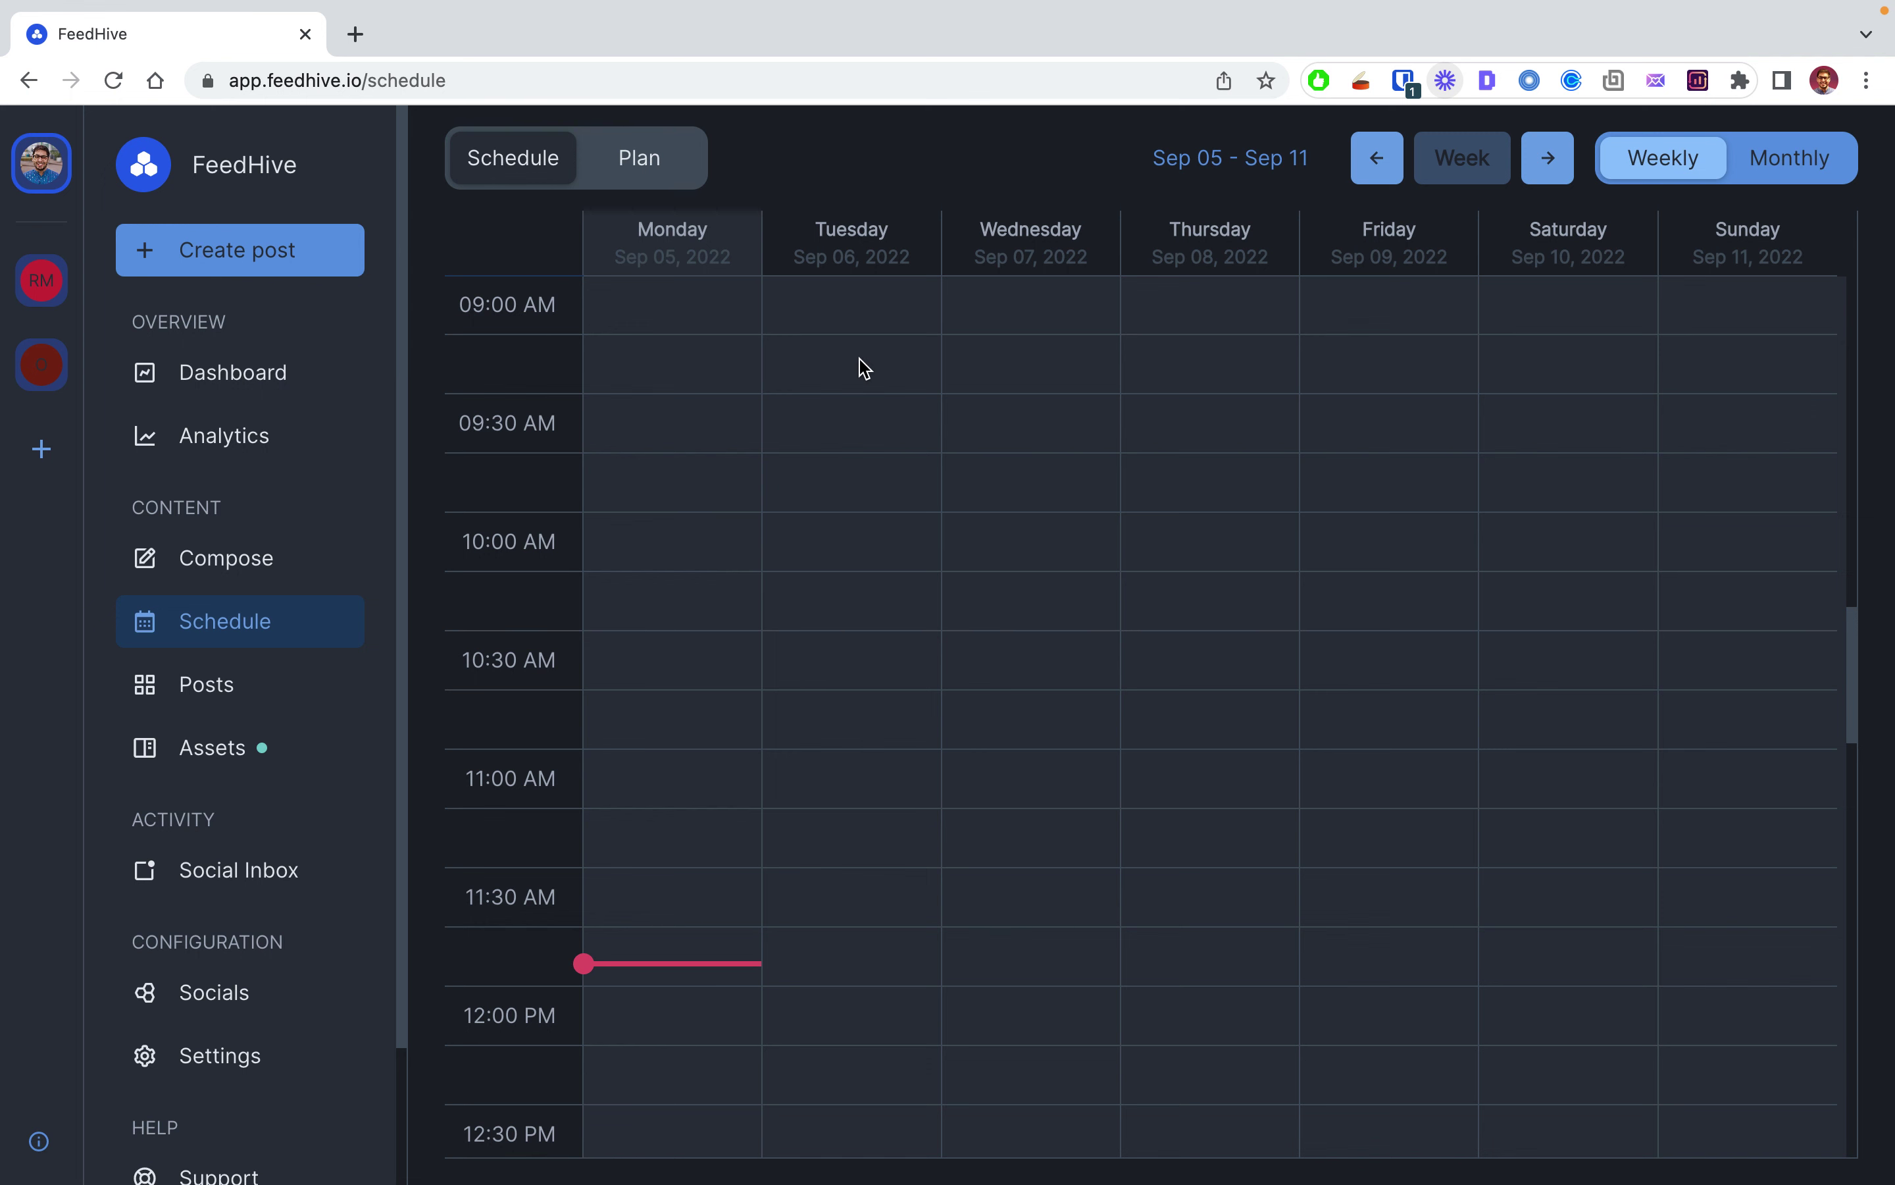
pyautogui.scroll(-15, 1018, 368)
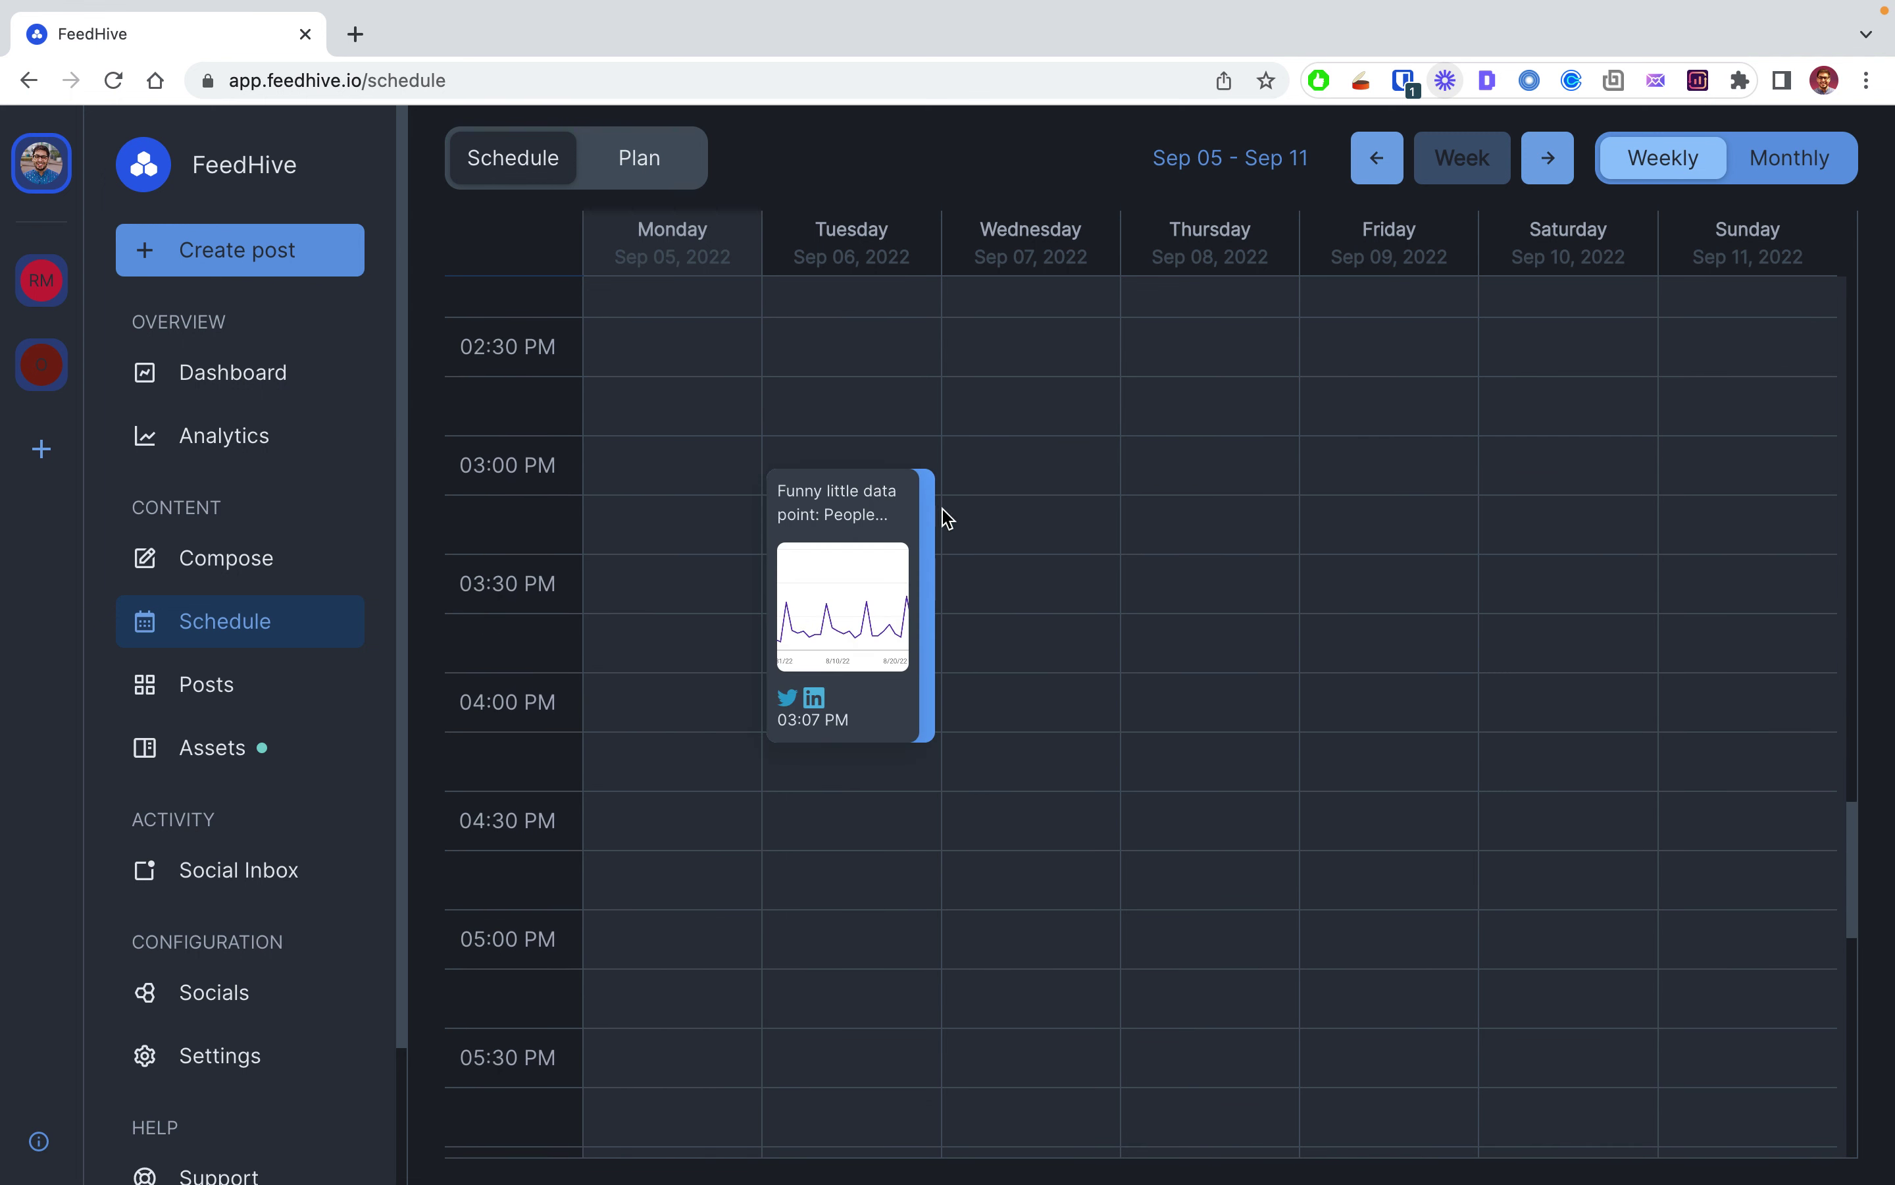
pyautogui.scroll(1, 939, 392)
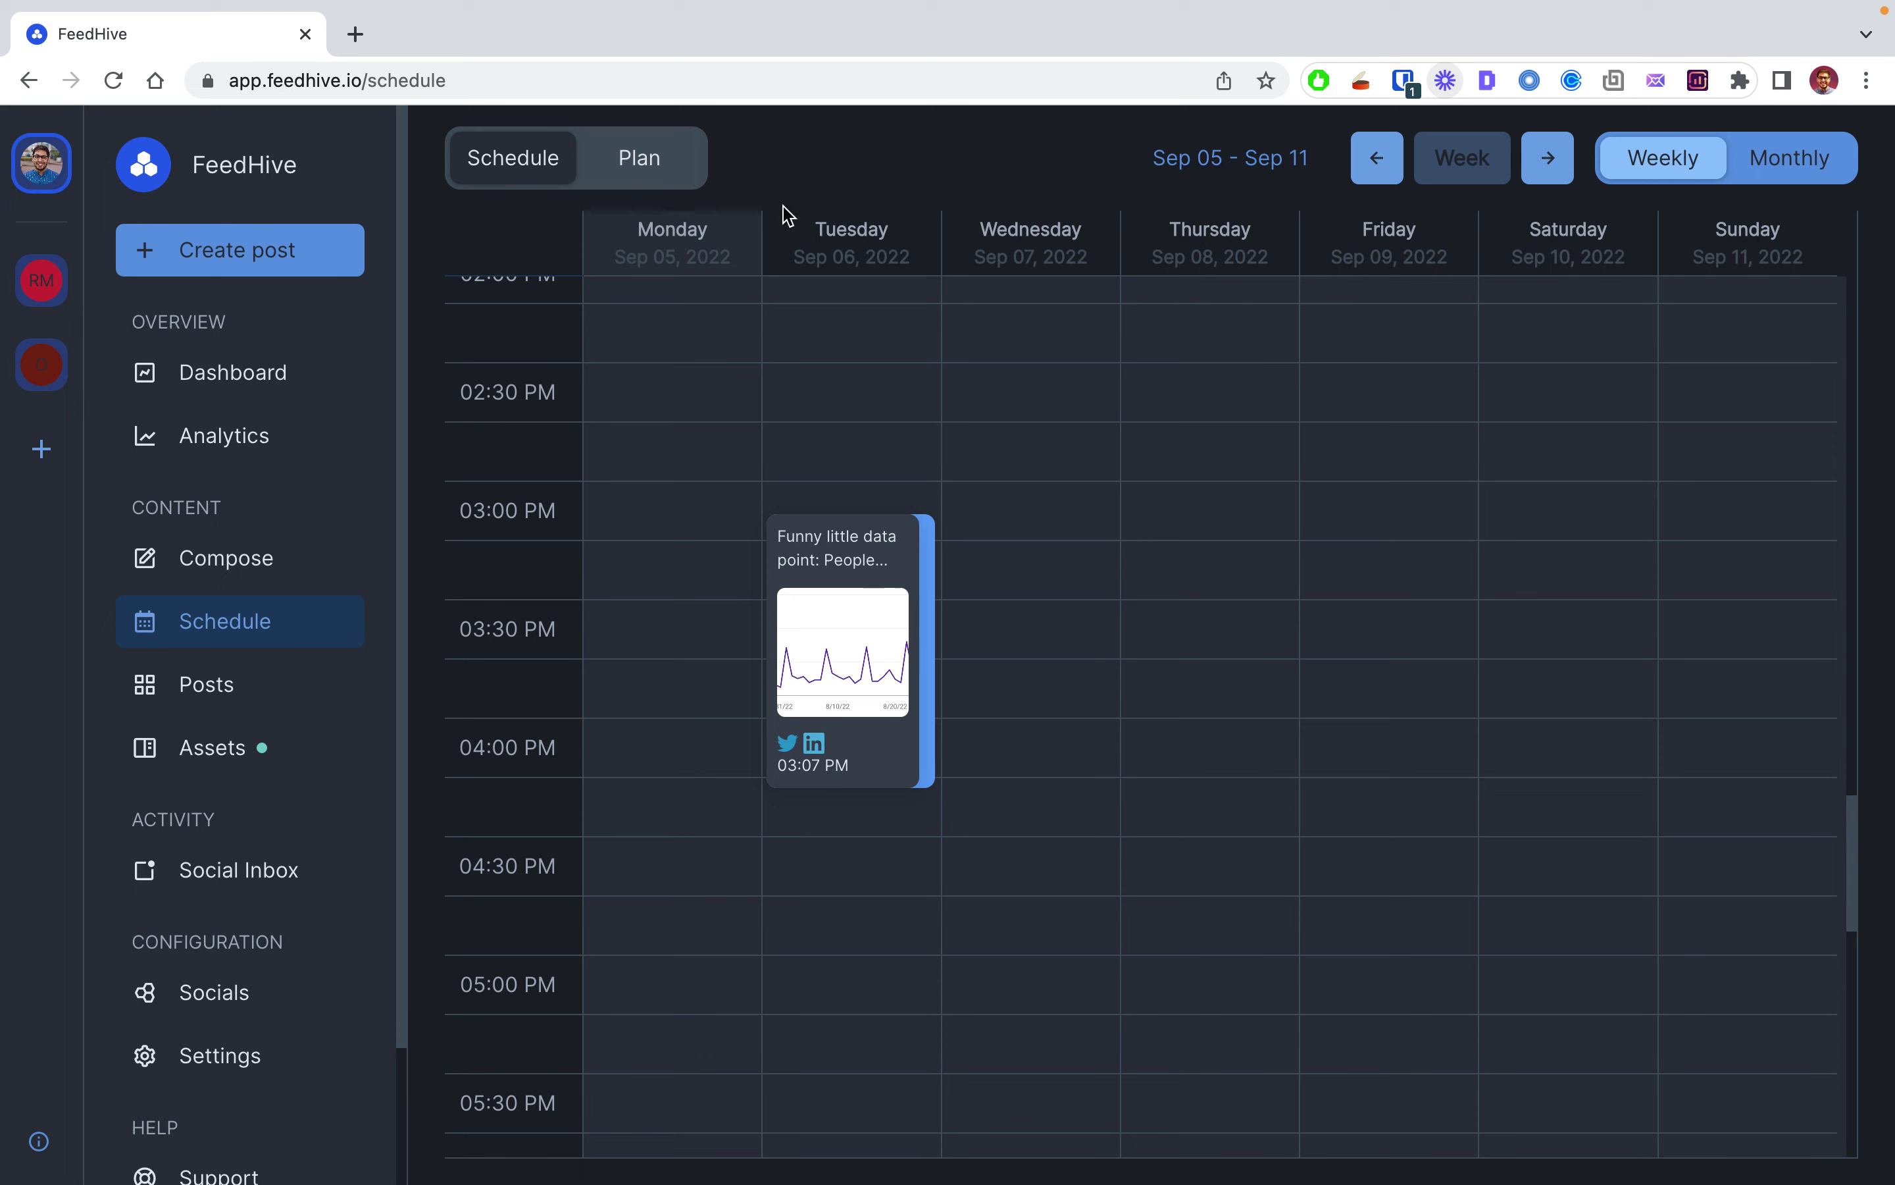
pyautogui.click(857, 547)
pyautogui.scroll(-7, 1022, 502)
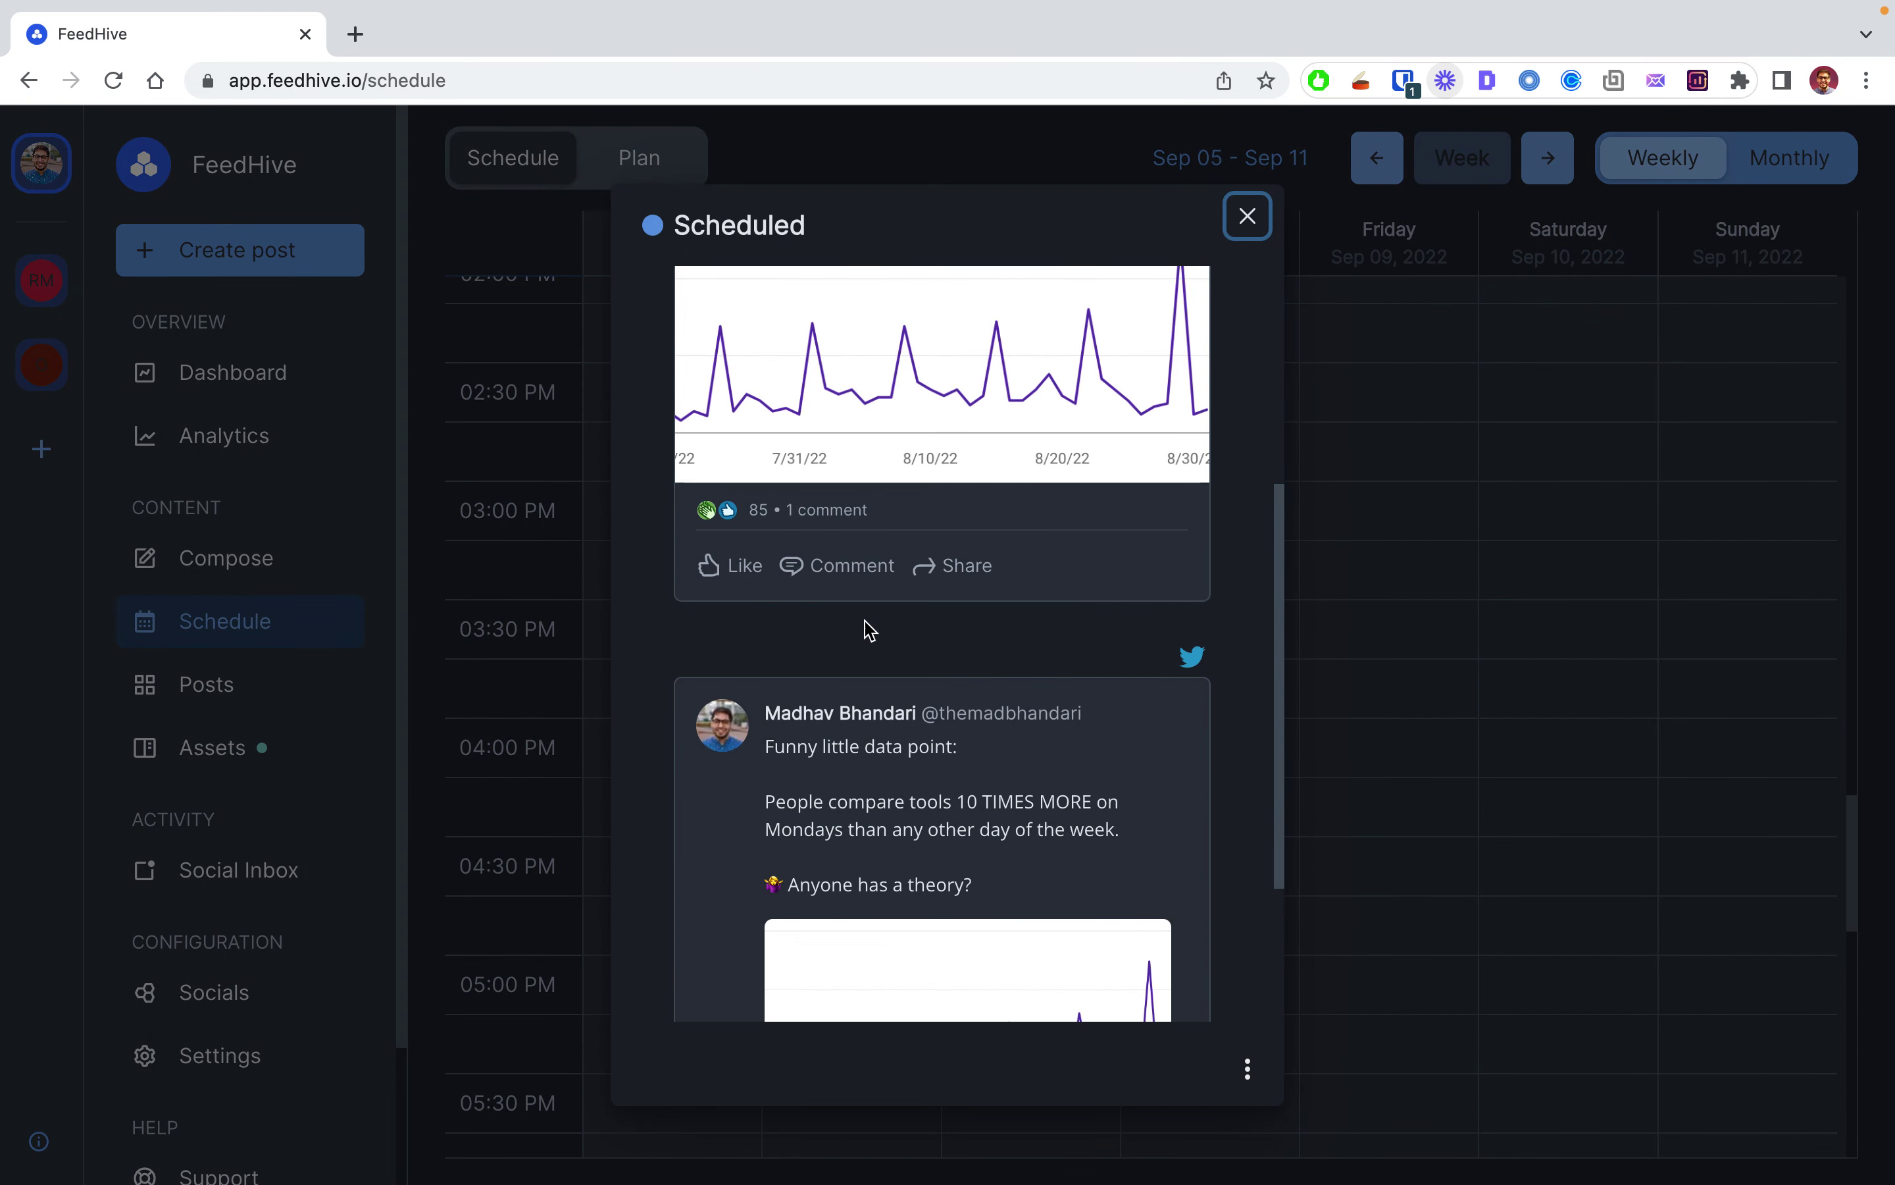
pyautogui.scroll(6, 835, 568)
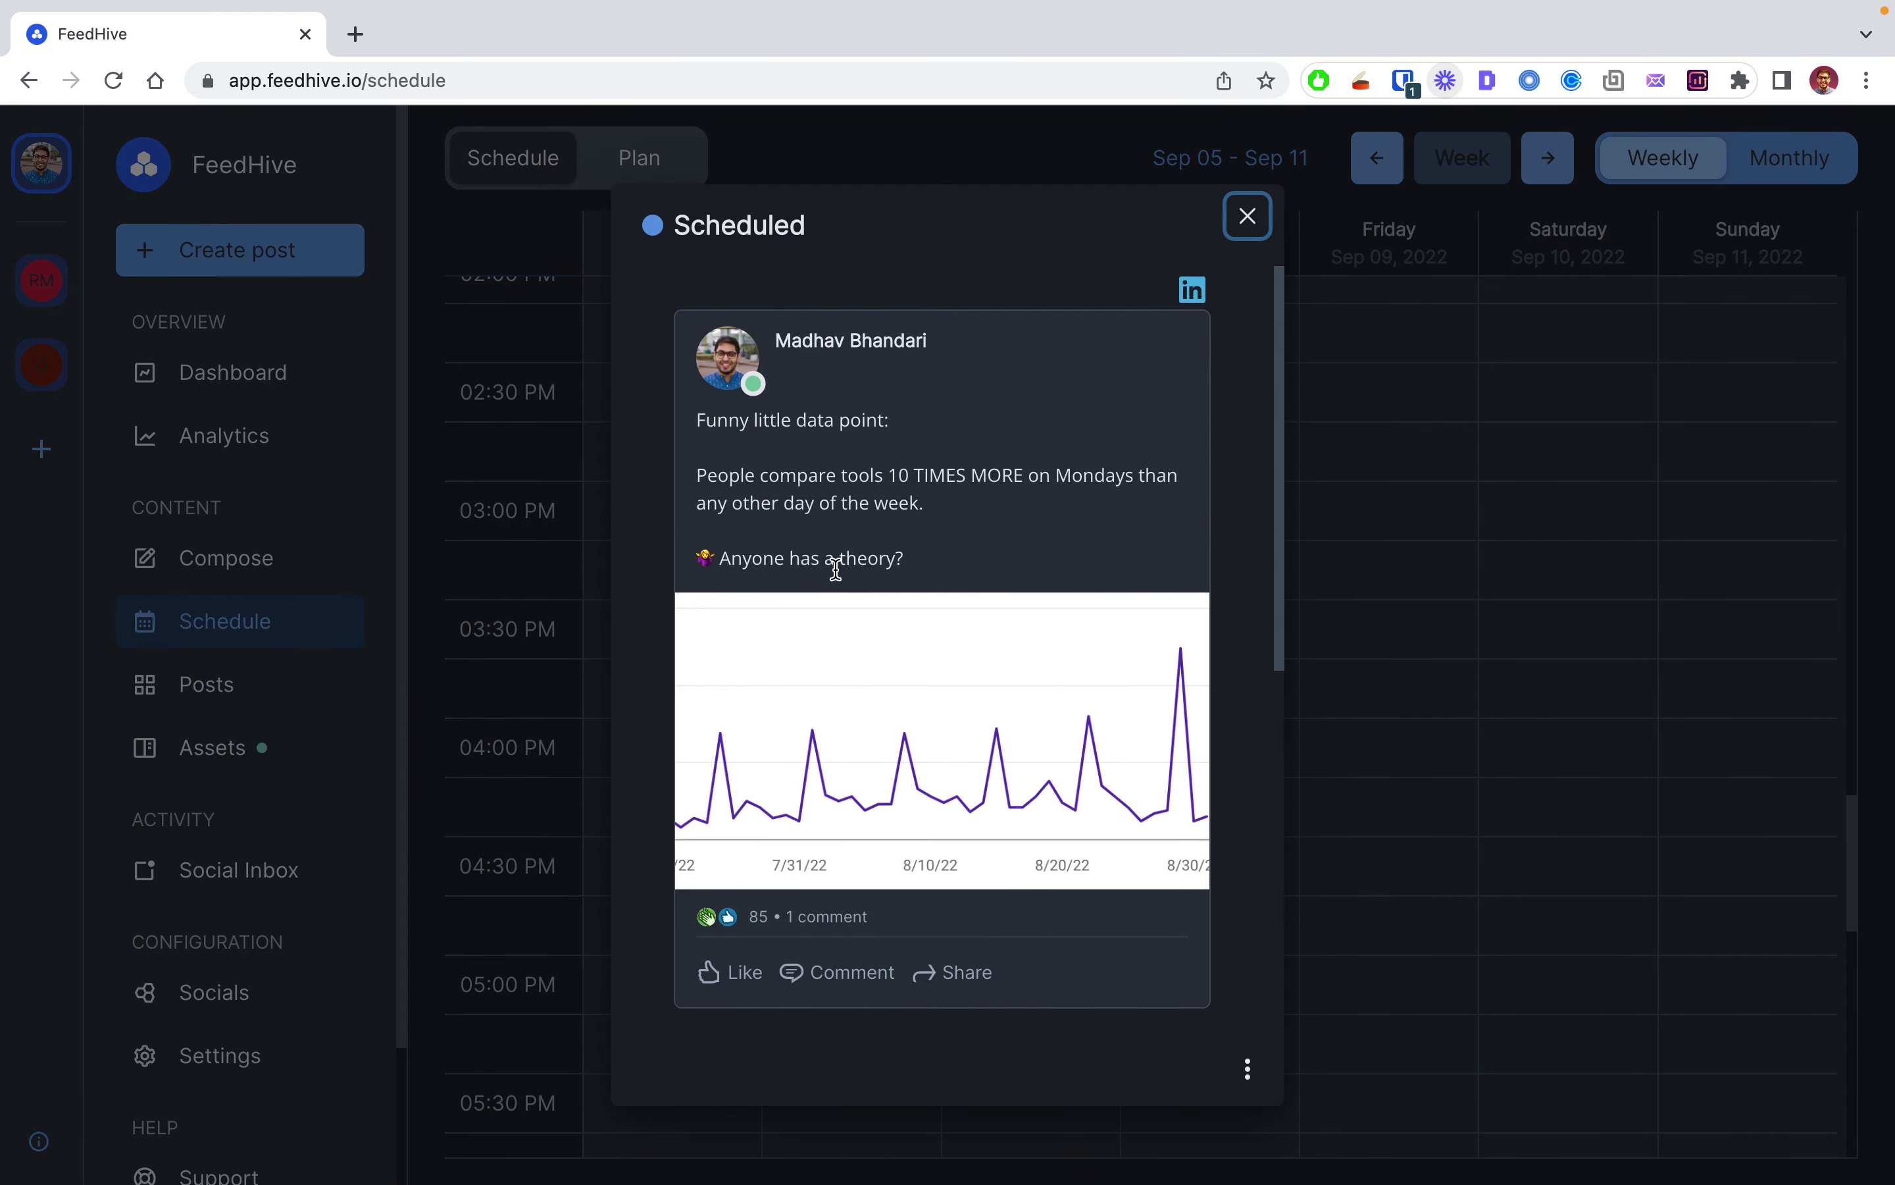
pyautogui.click(1247, 219)
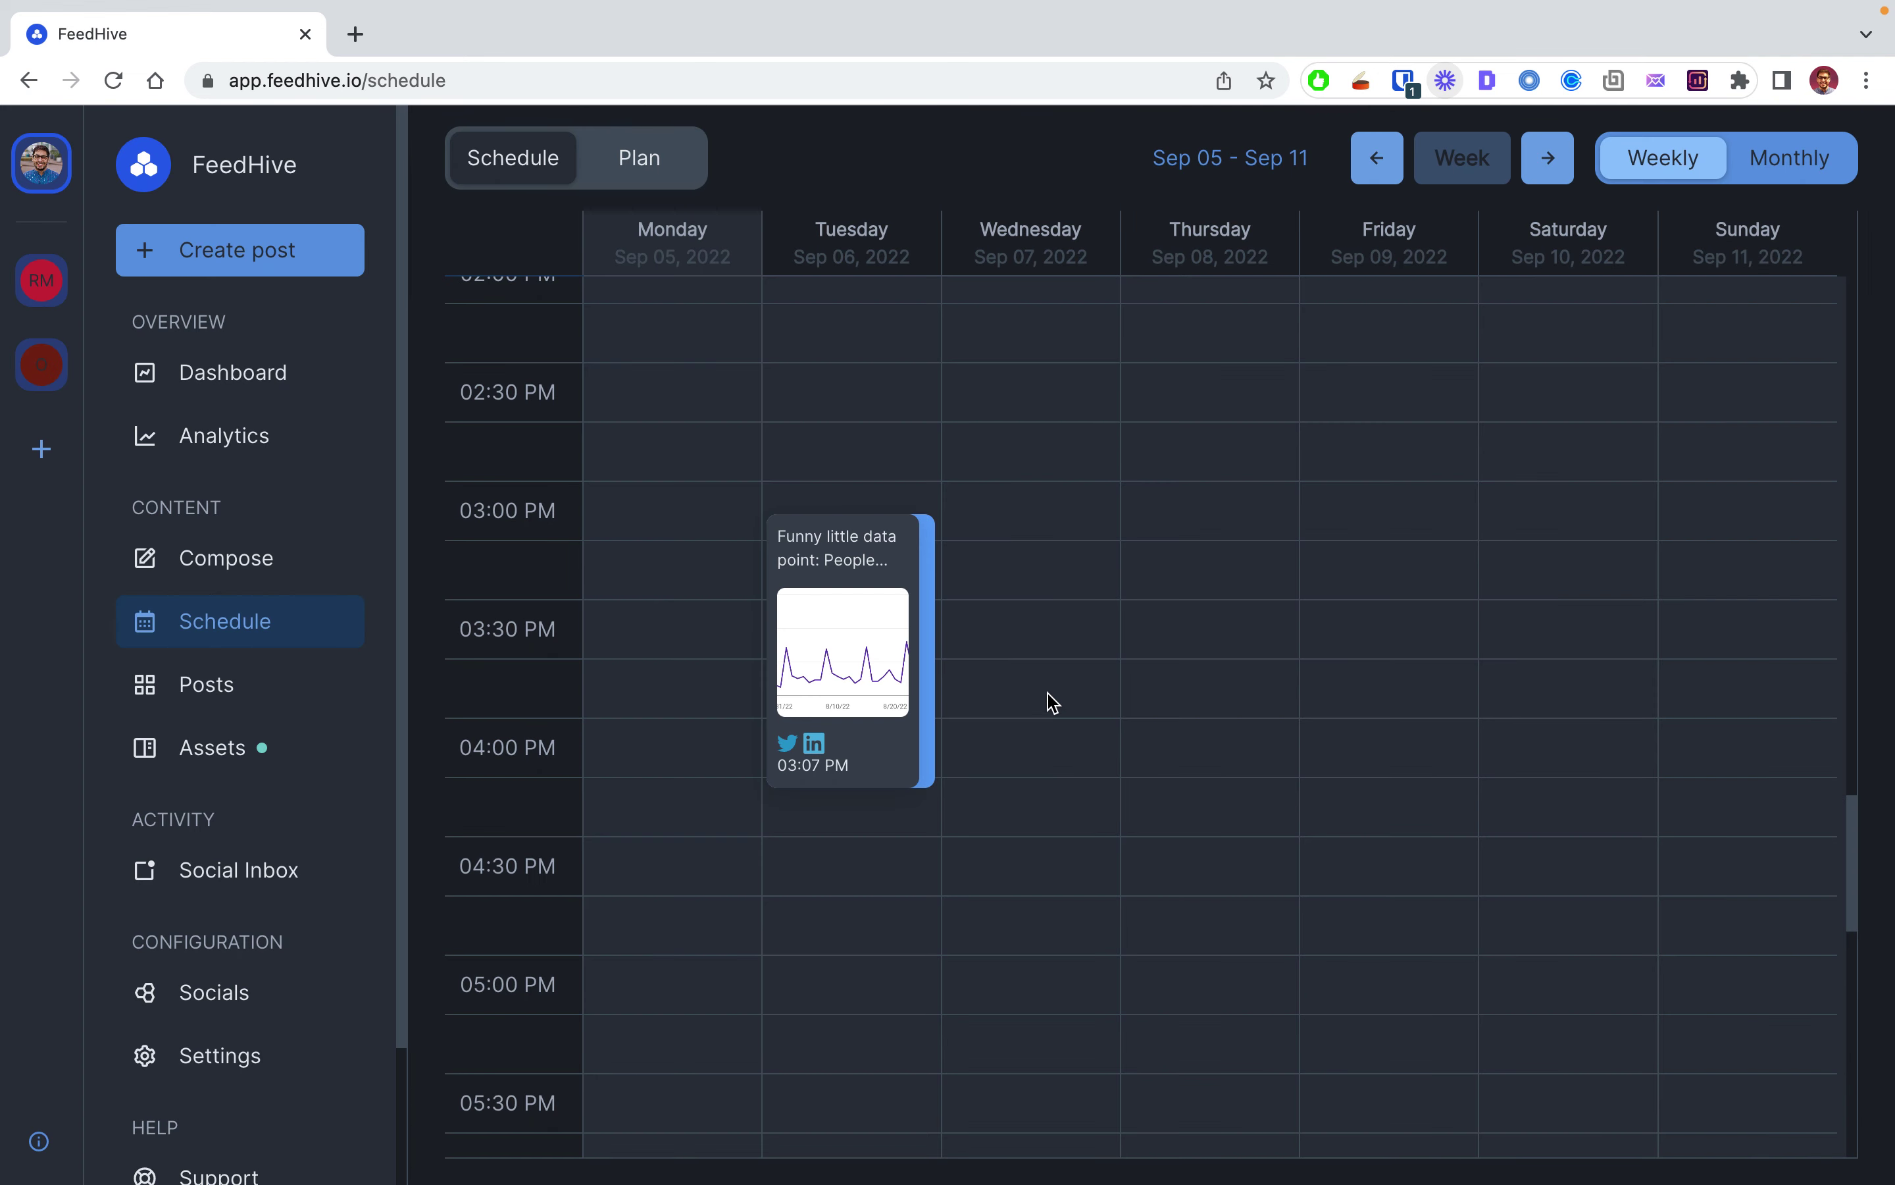
pyautogui.scroll(10, 841, 428)
pyautogui.scroll(15, 992, 597)
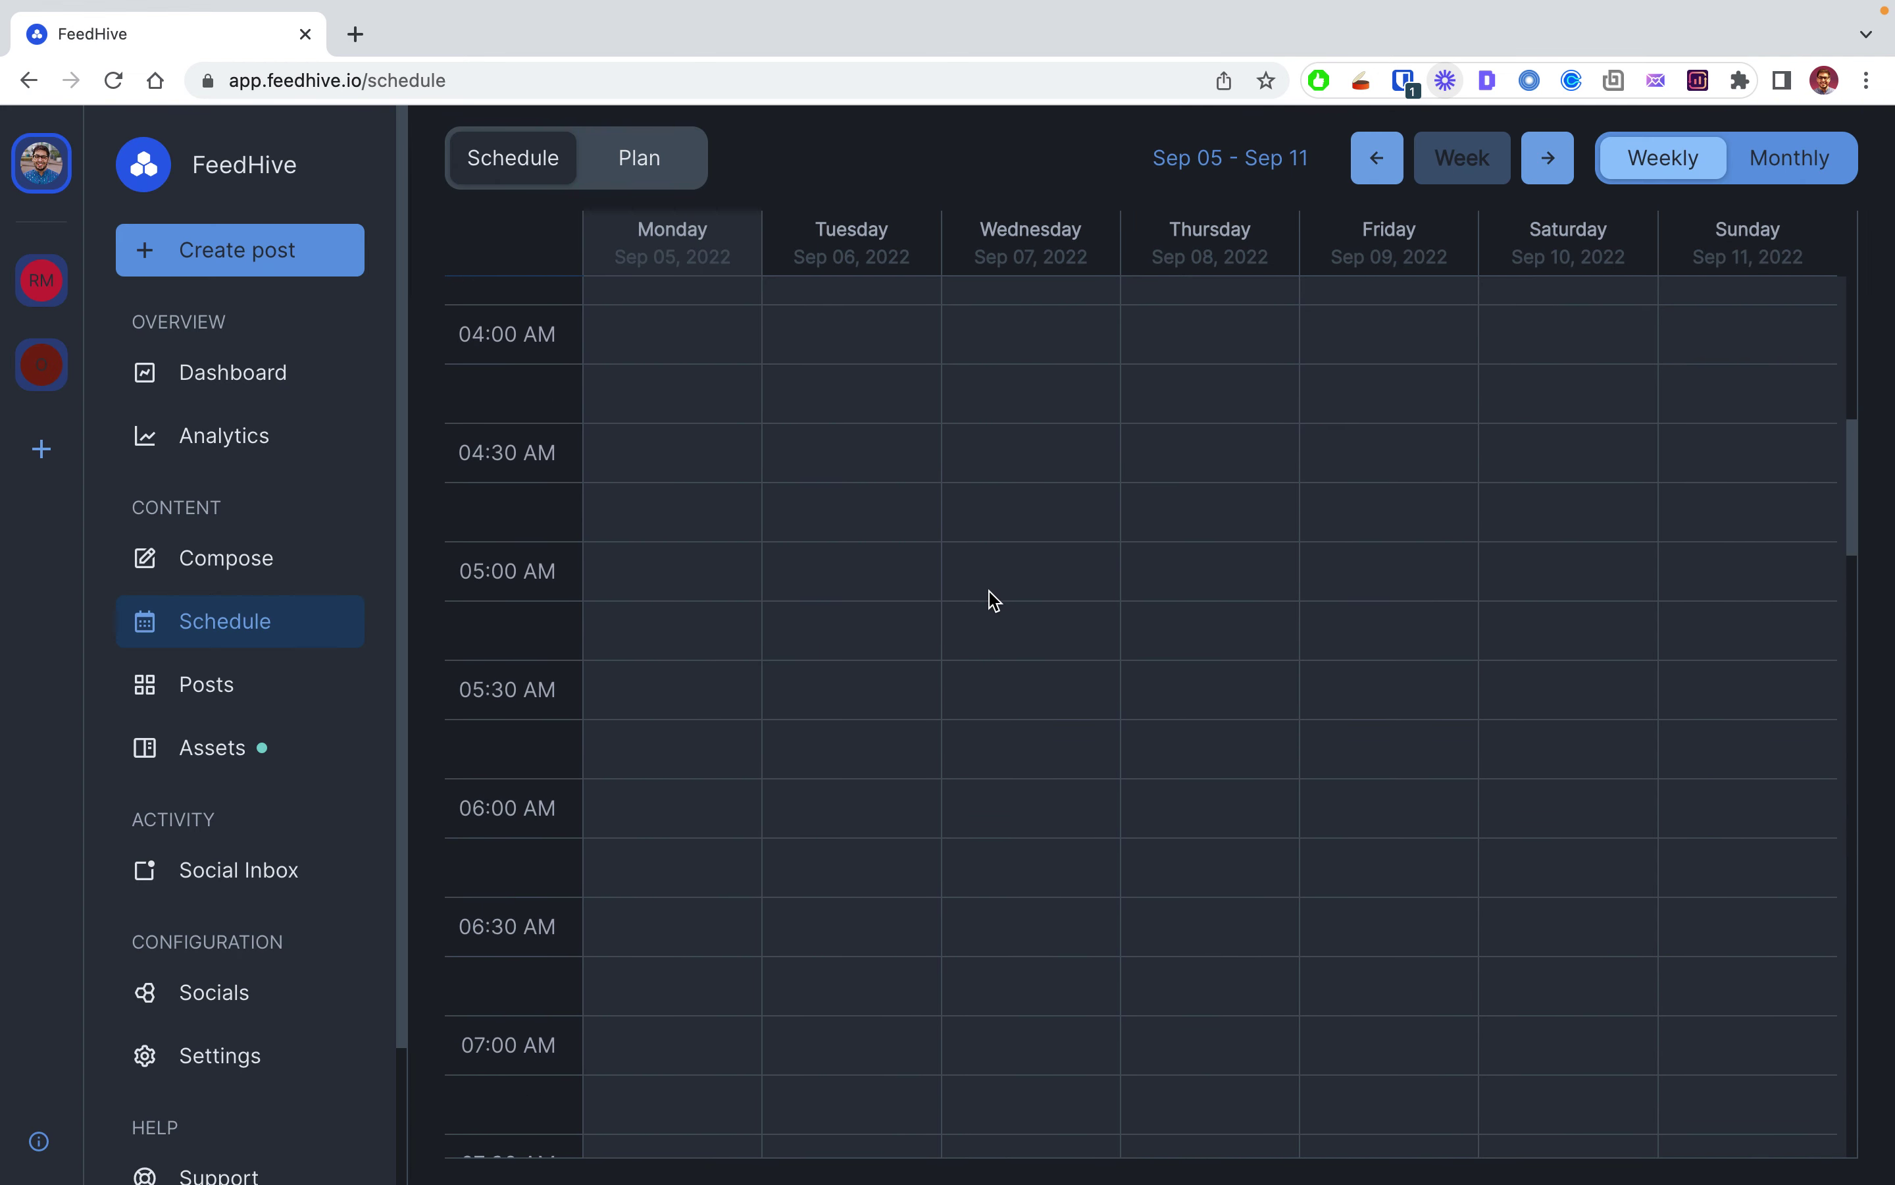
pyautogui.scroll(-20, 996, 593)
pyautogui.scroll(-4, 1001, 592)
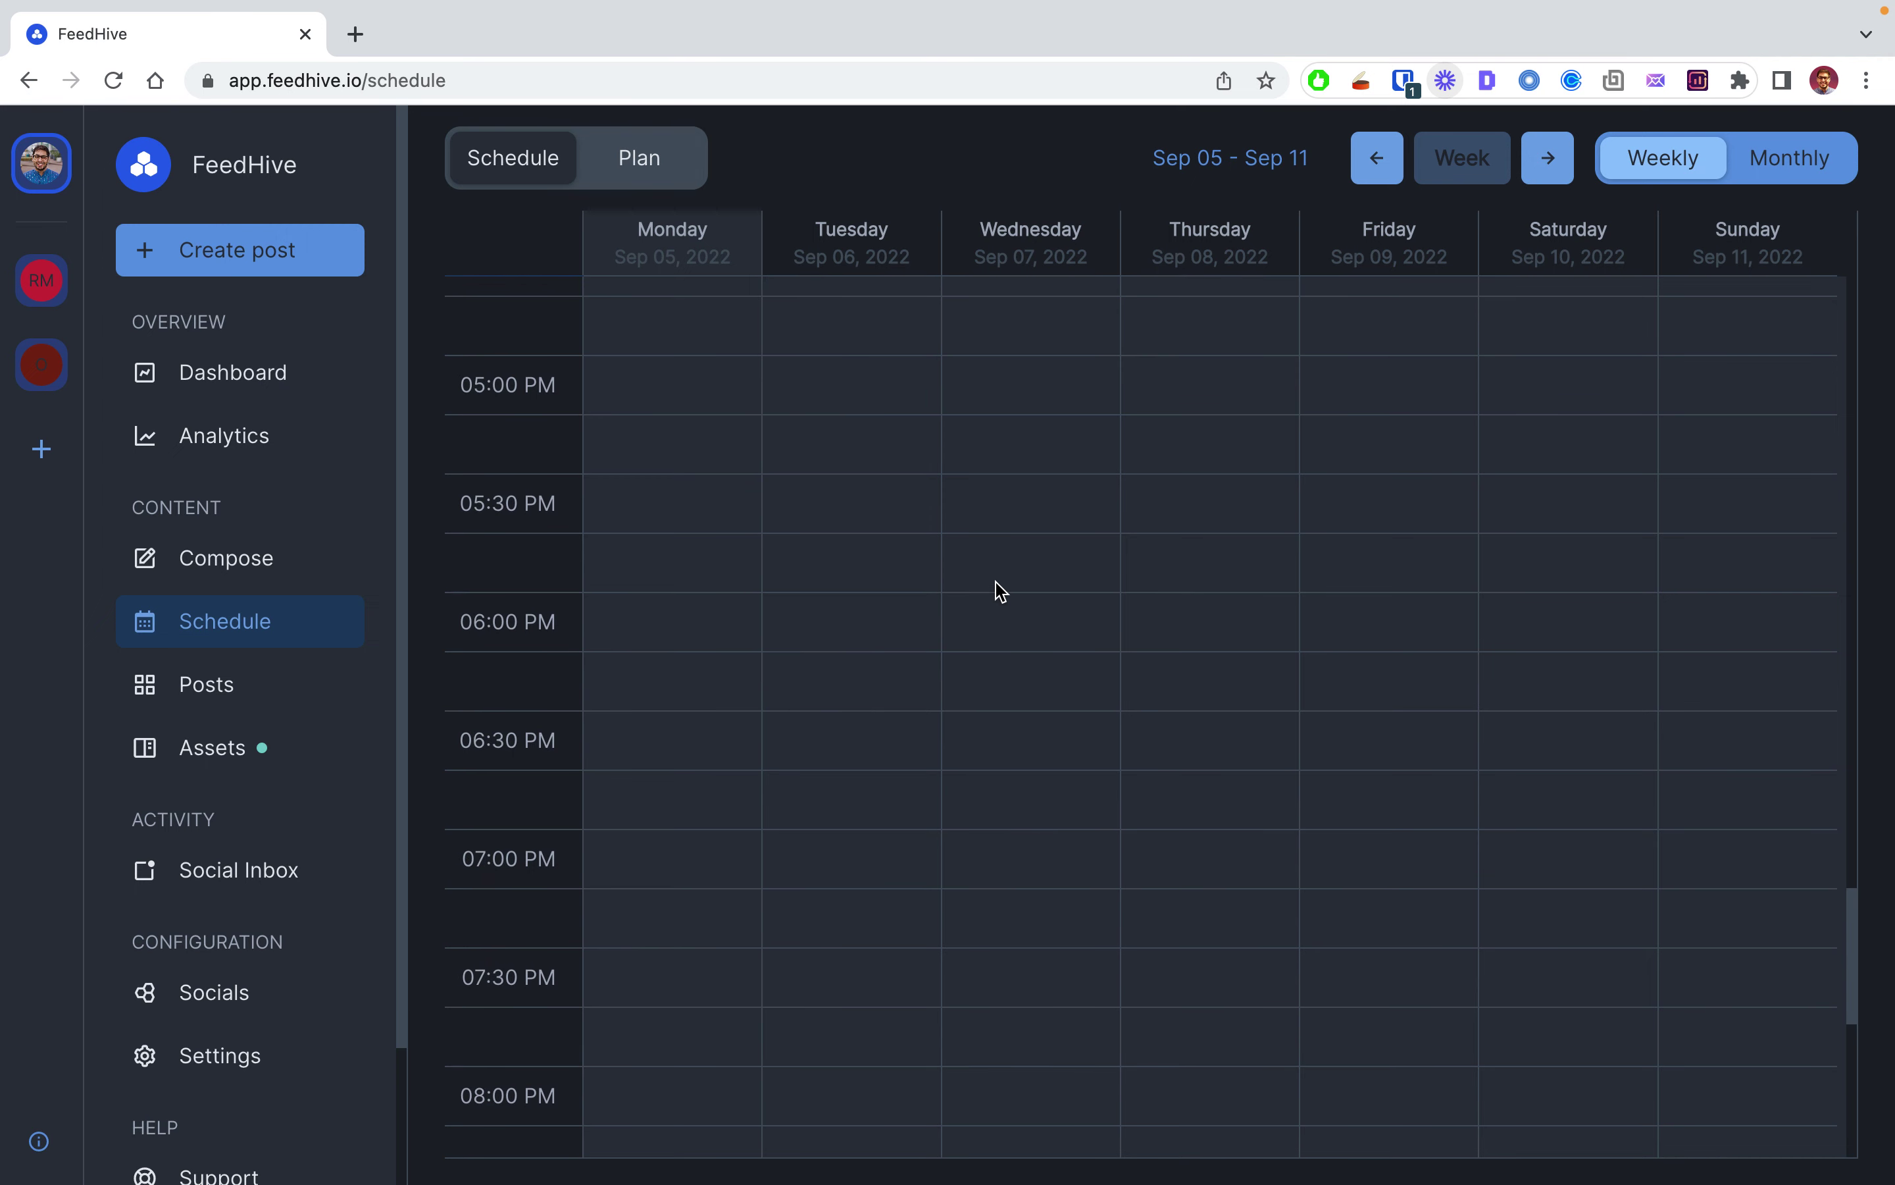
pyautogui.scroll(10, 1001, 592)
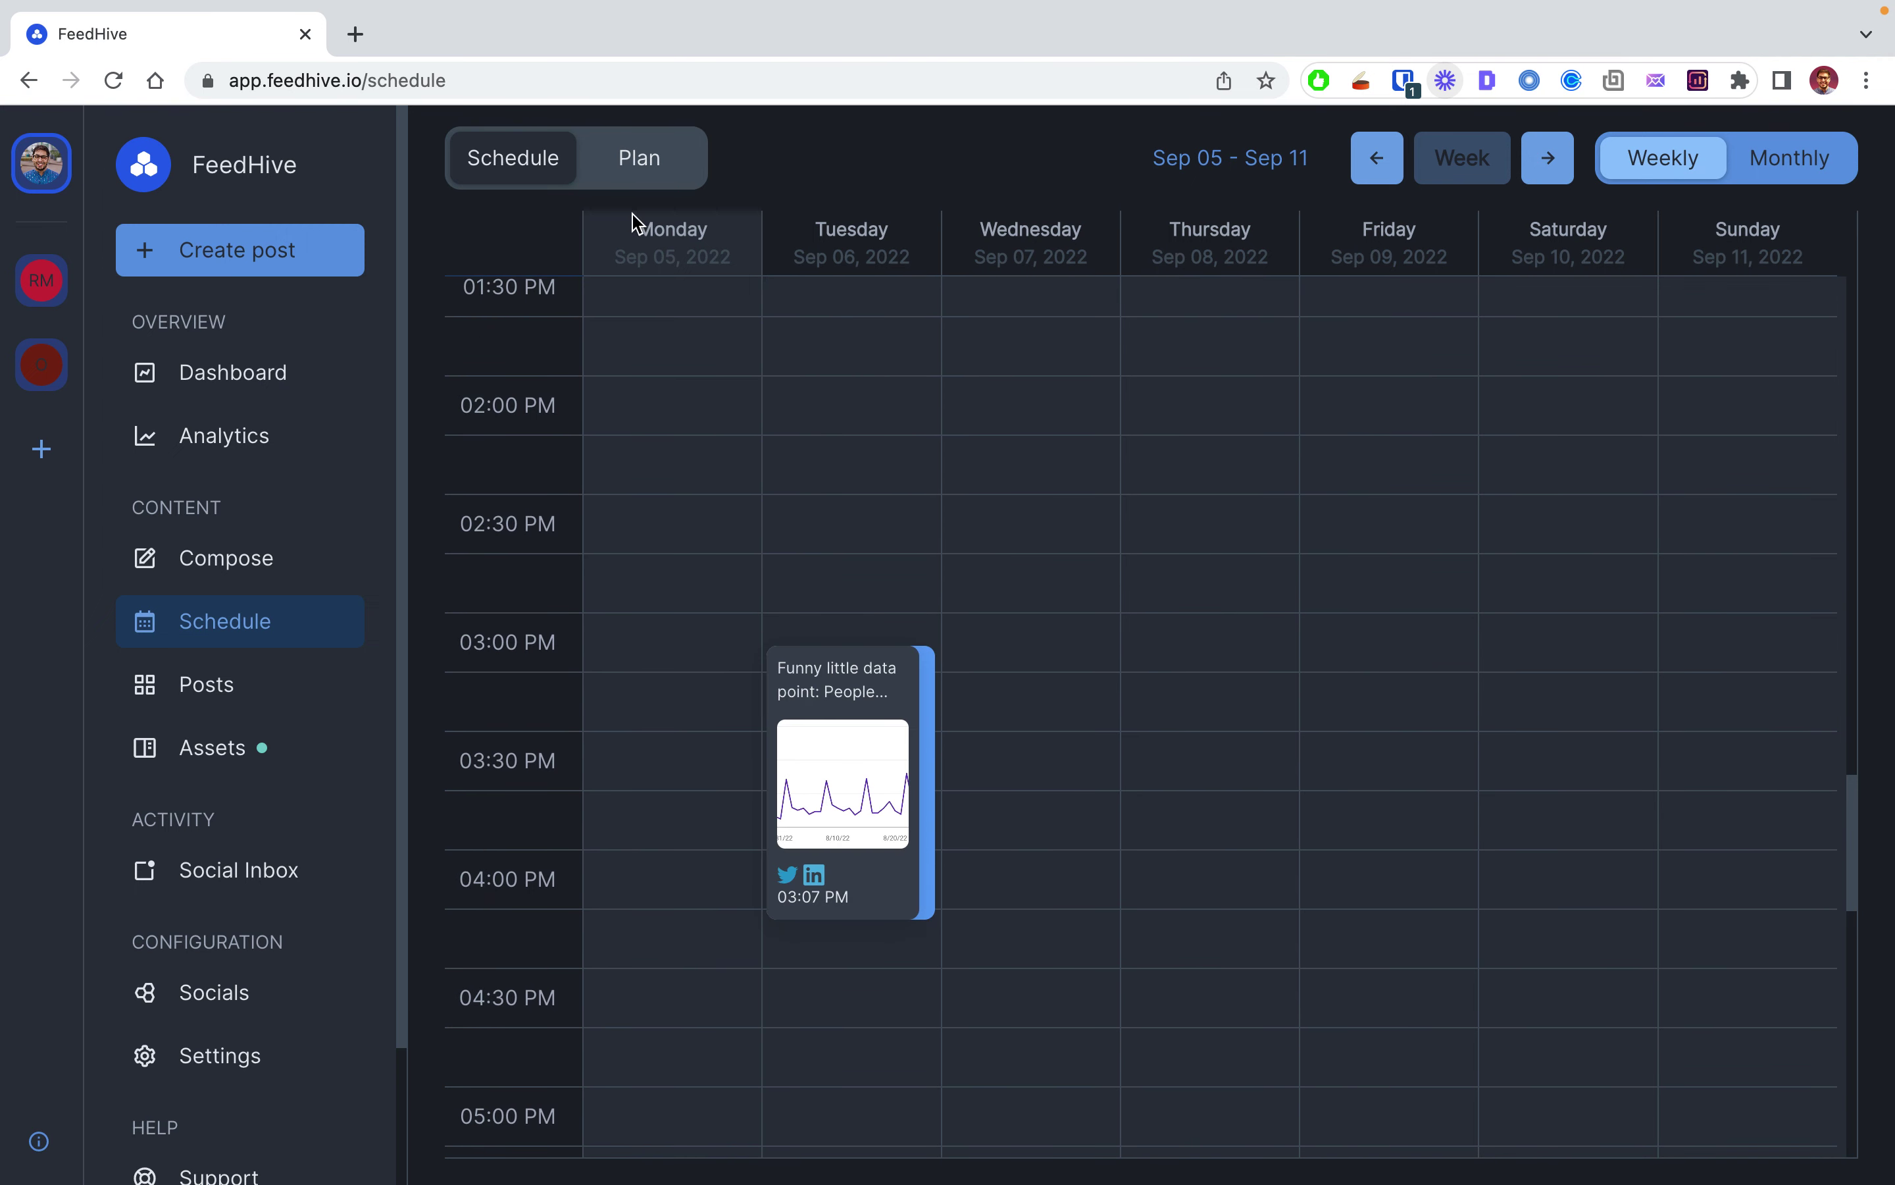
# Step: Show the weekly posting plan and check the labels on Monday's and Thursday's open slots
pyautogui.click(647, 166)
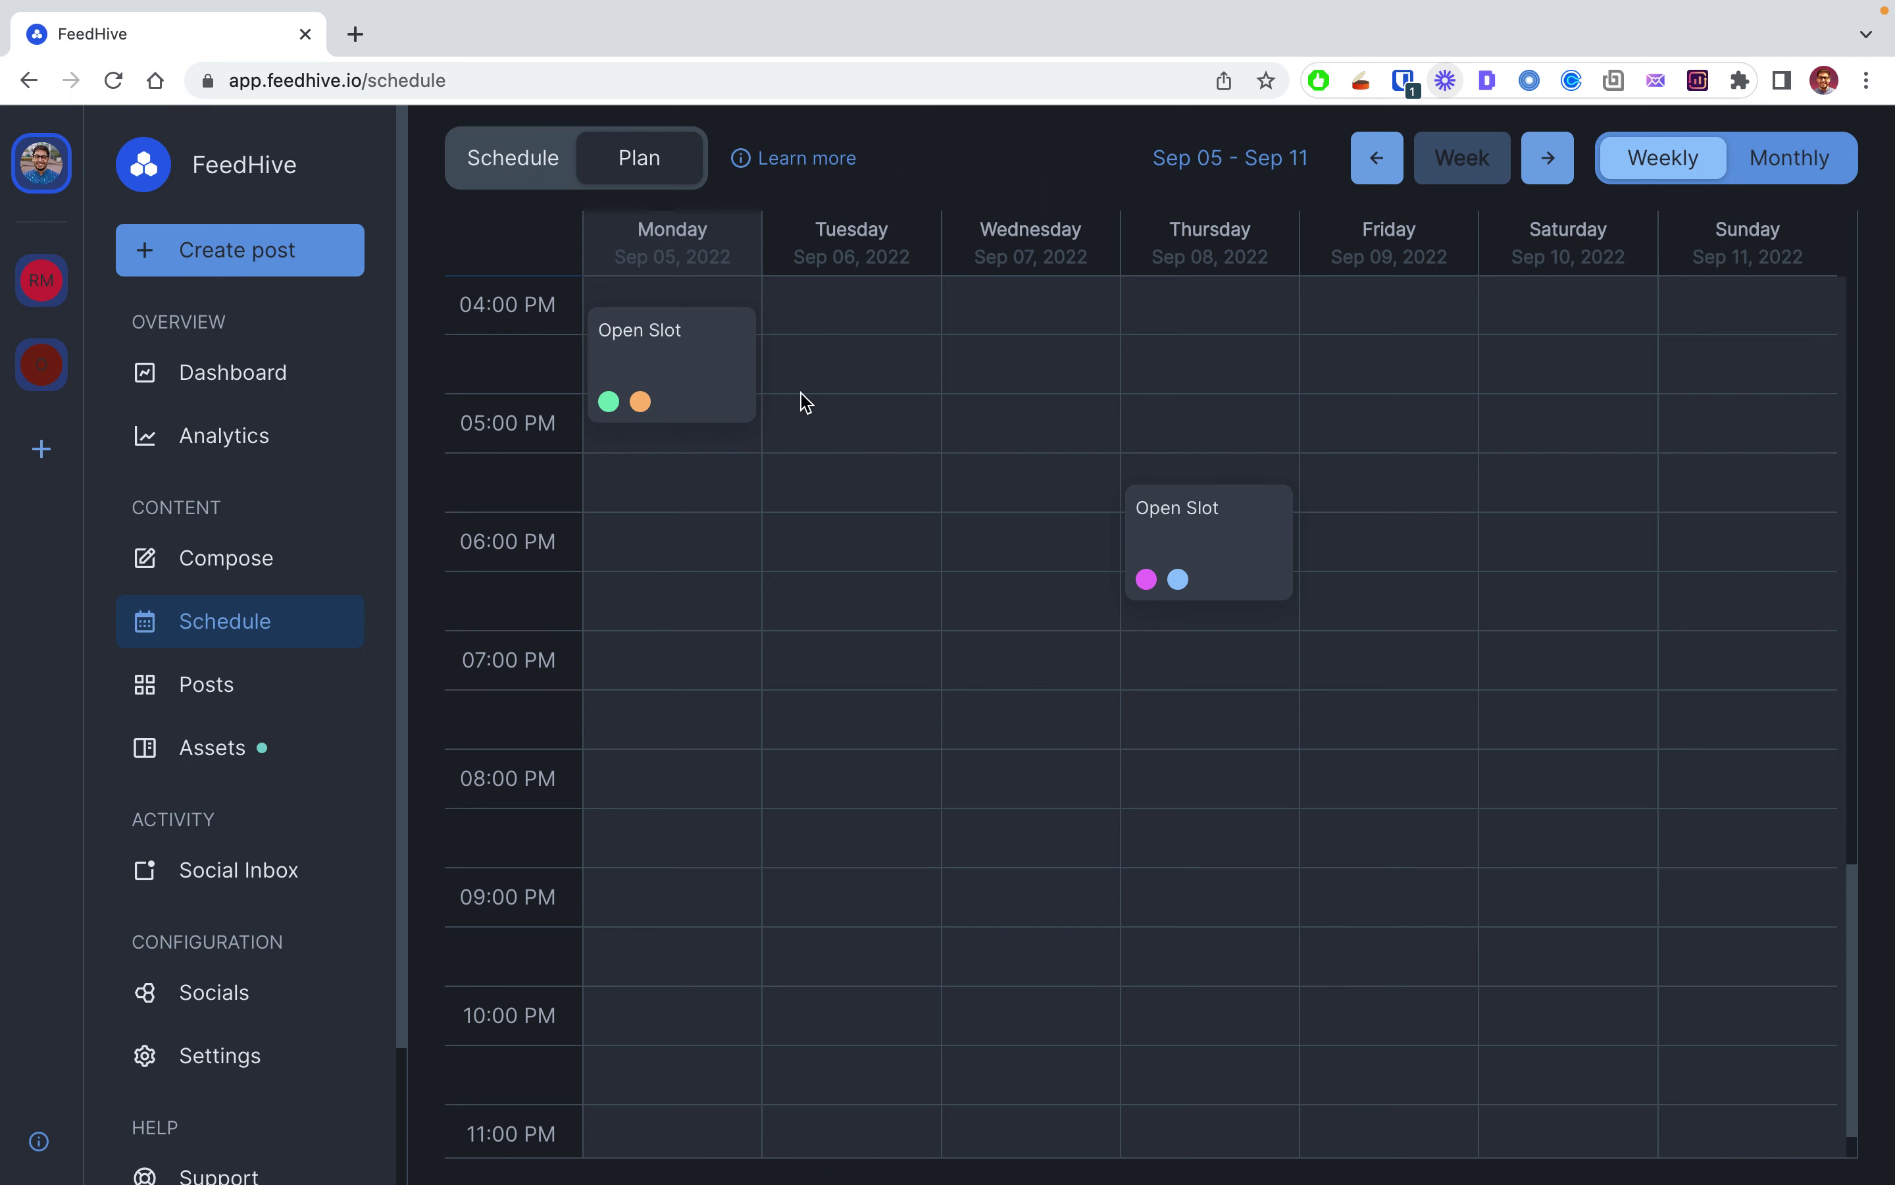
pyautogui.moveTo(644, 411)
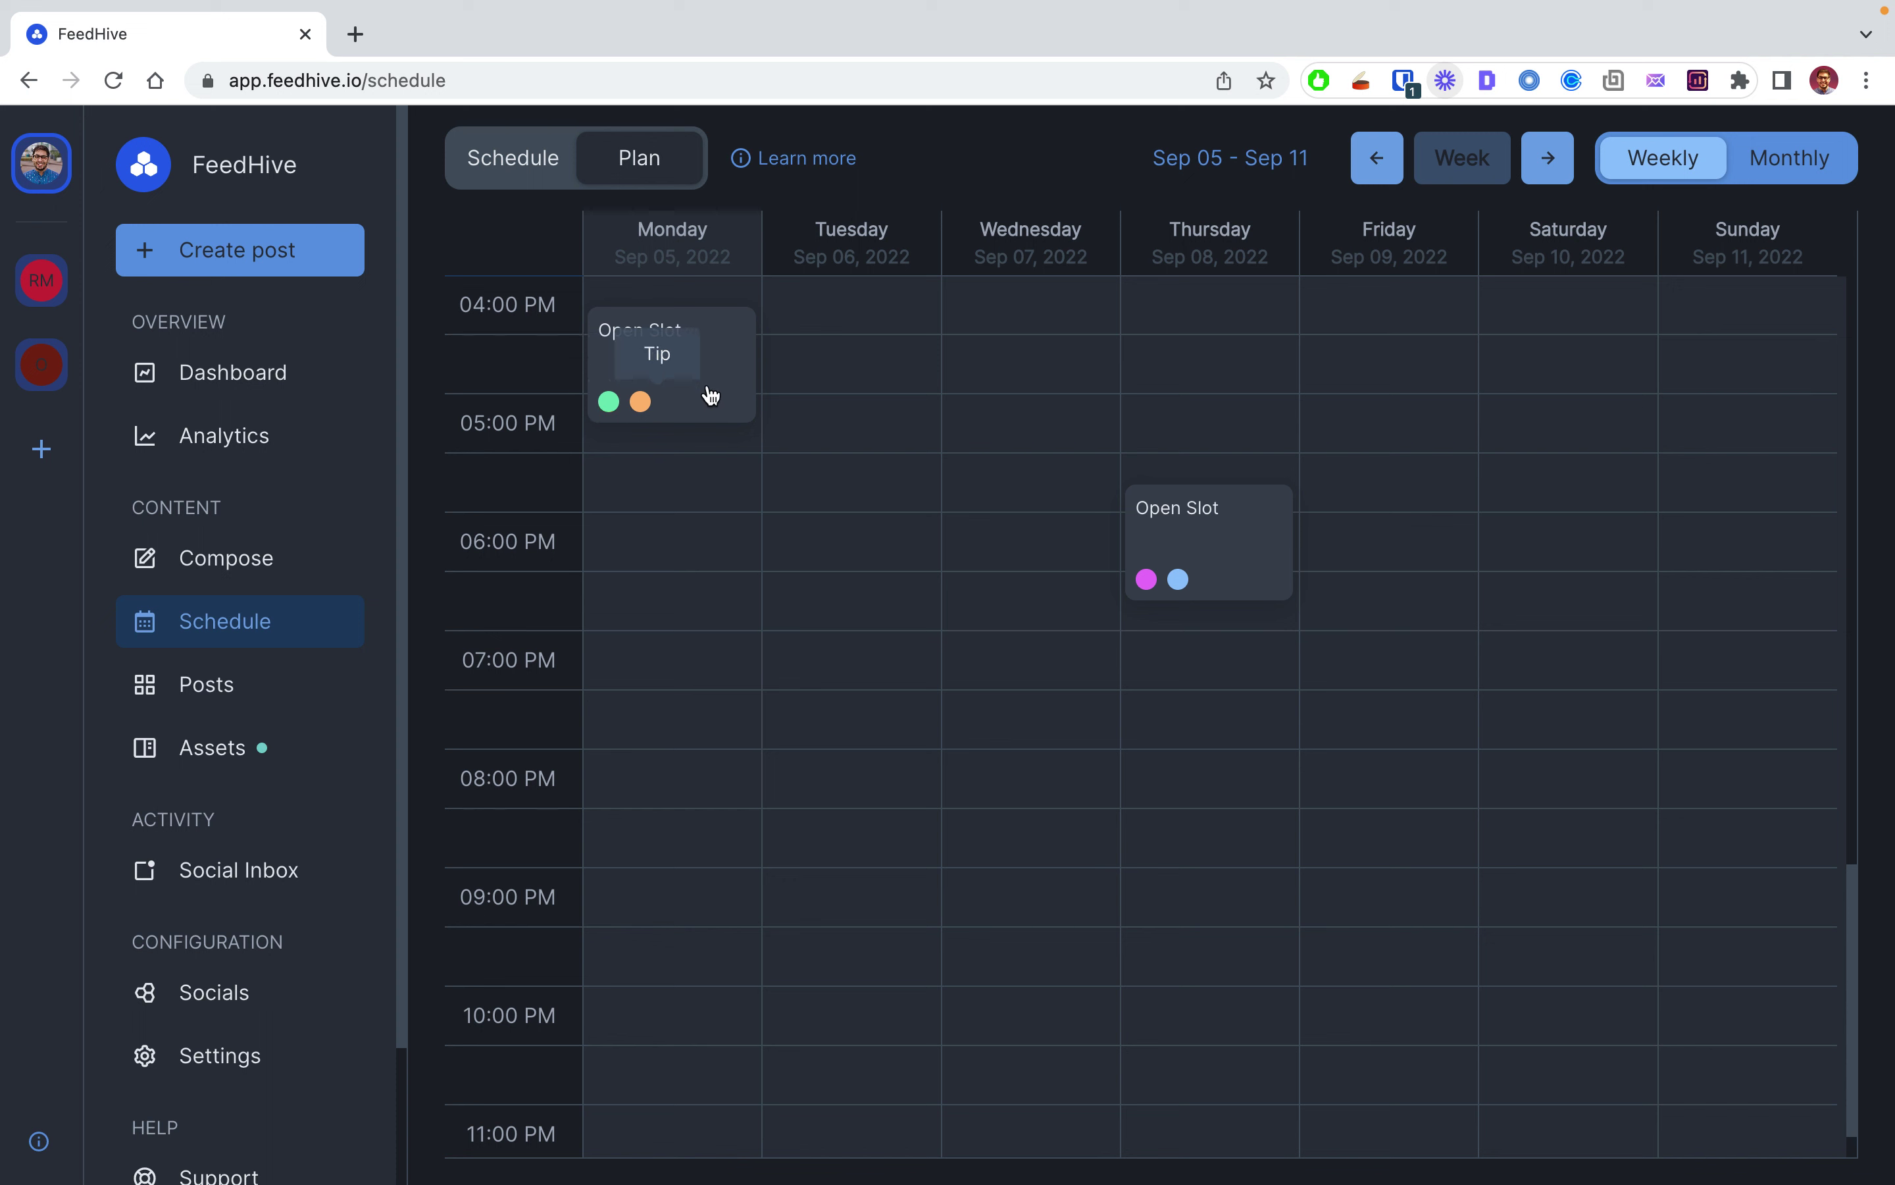
pyautogui.moveTo(1146, 585)
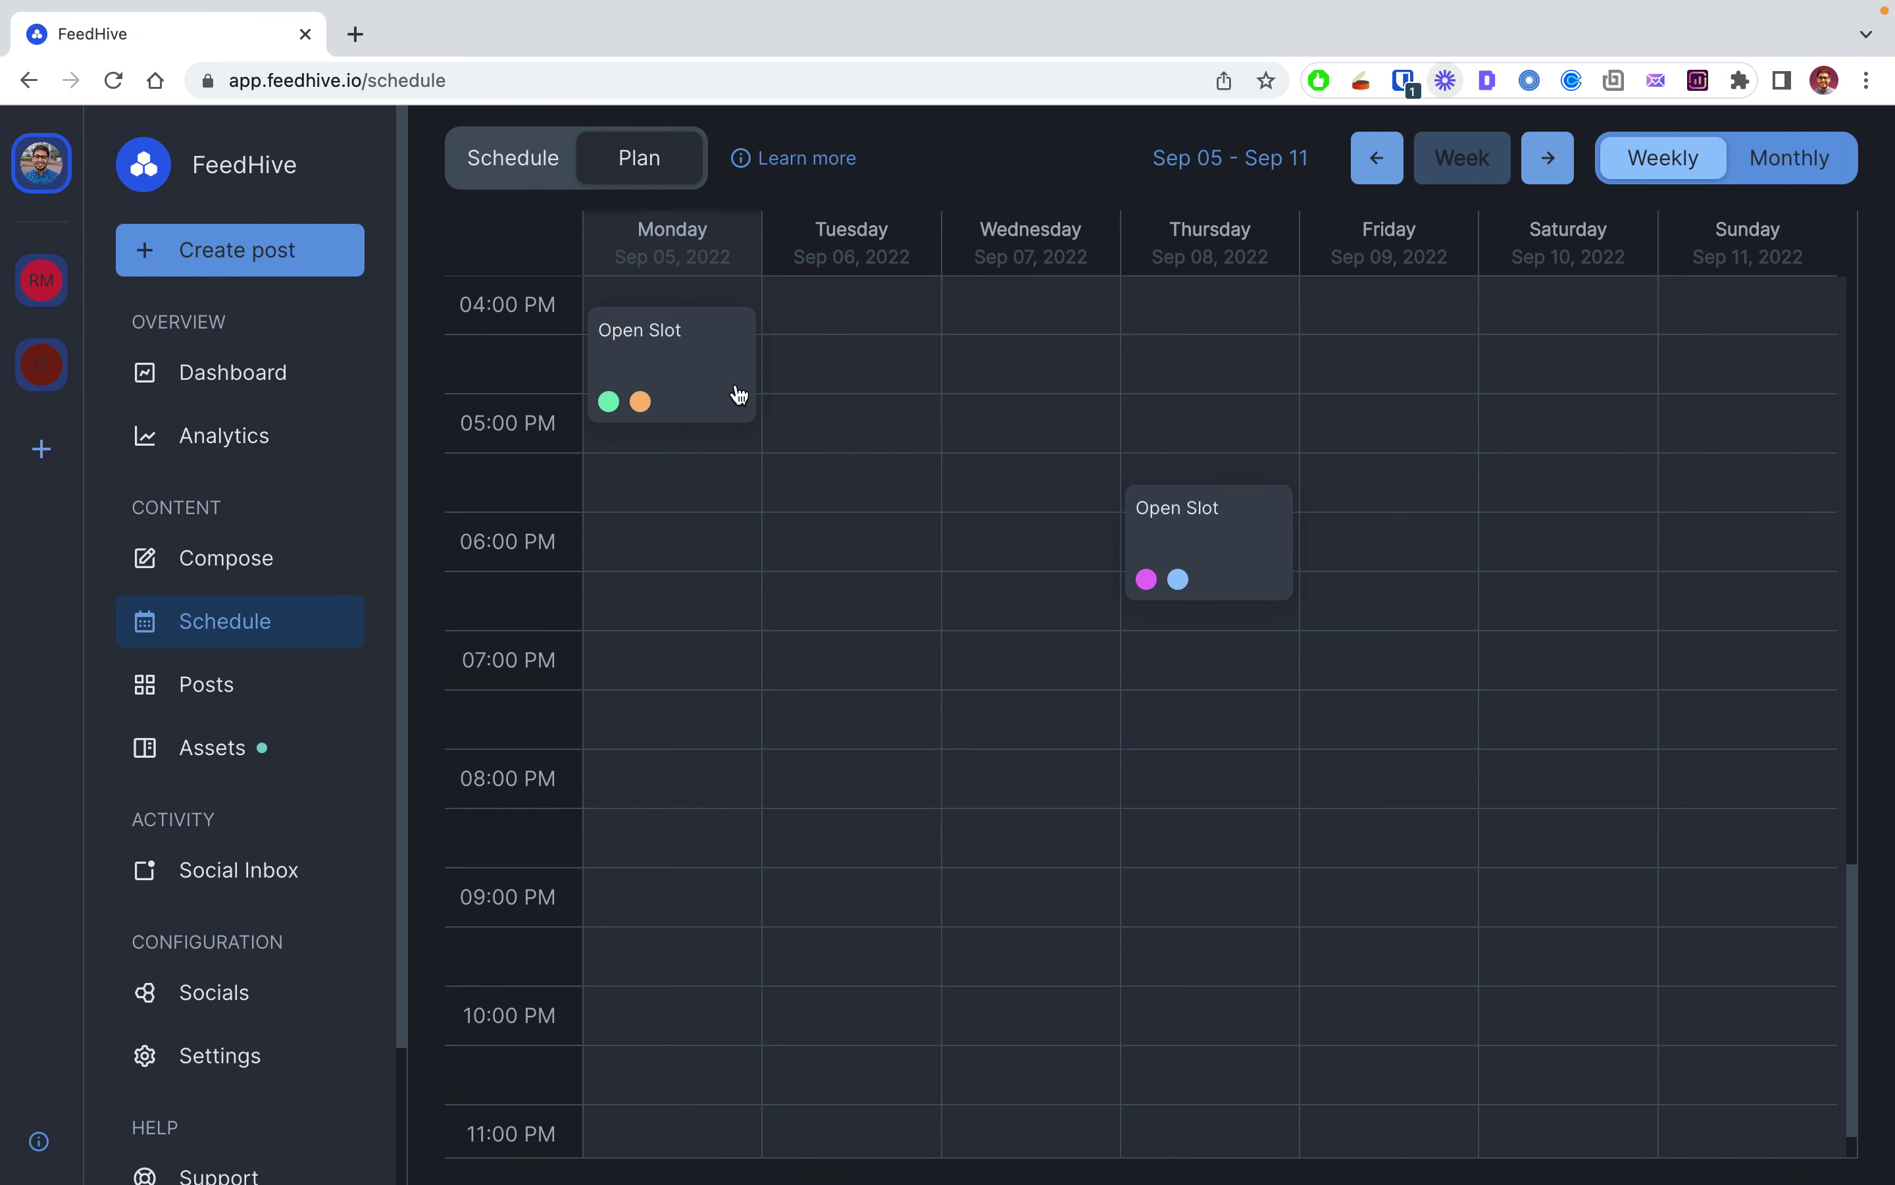
# Step: Check the scheduling options of a new blank post, and view the schedule calendar by month
pyautogui.click(210, 578)
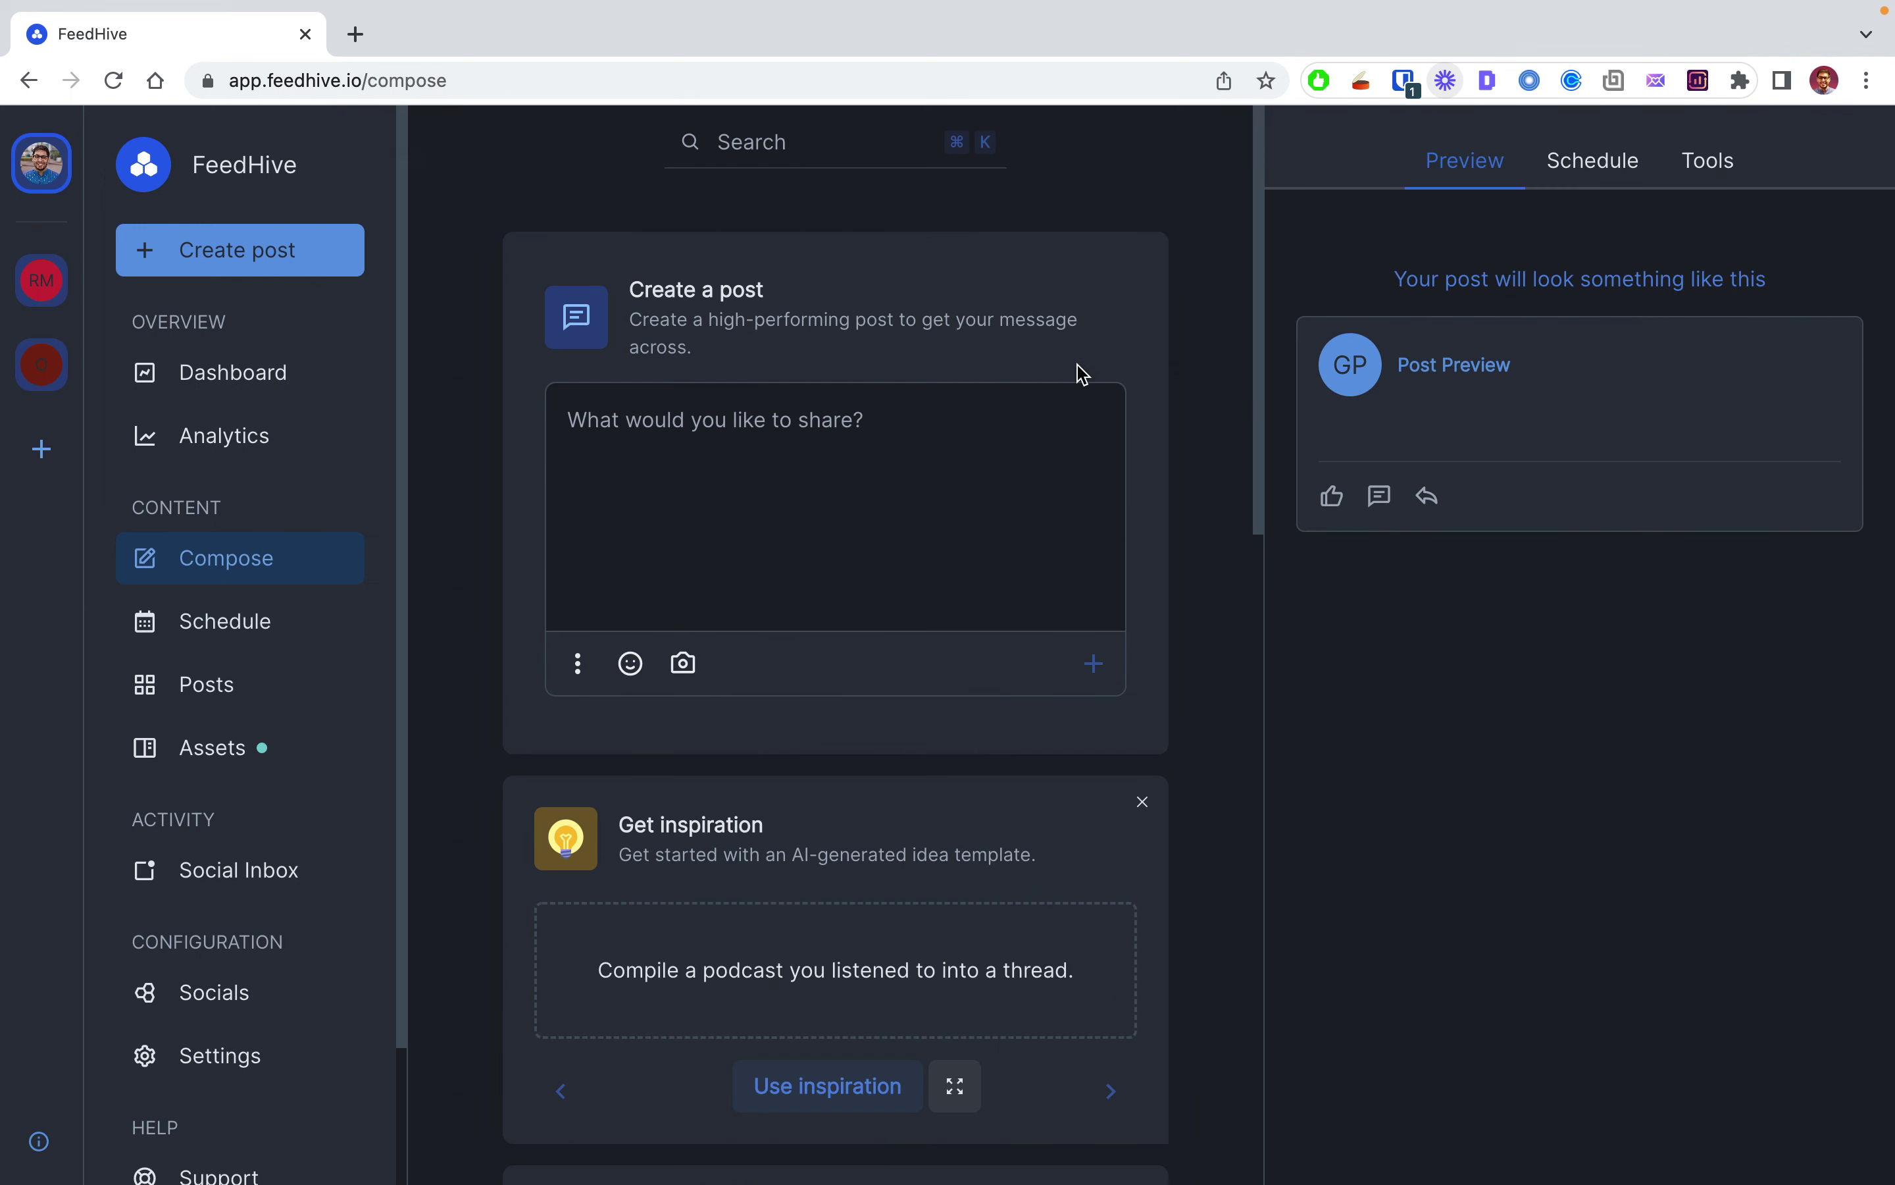
pyautogui.click(1592, 165)
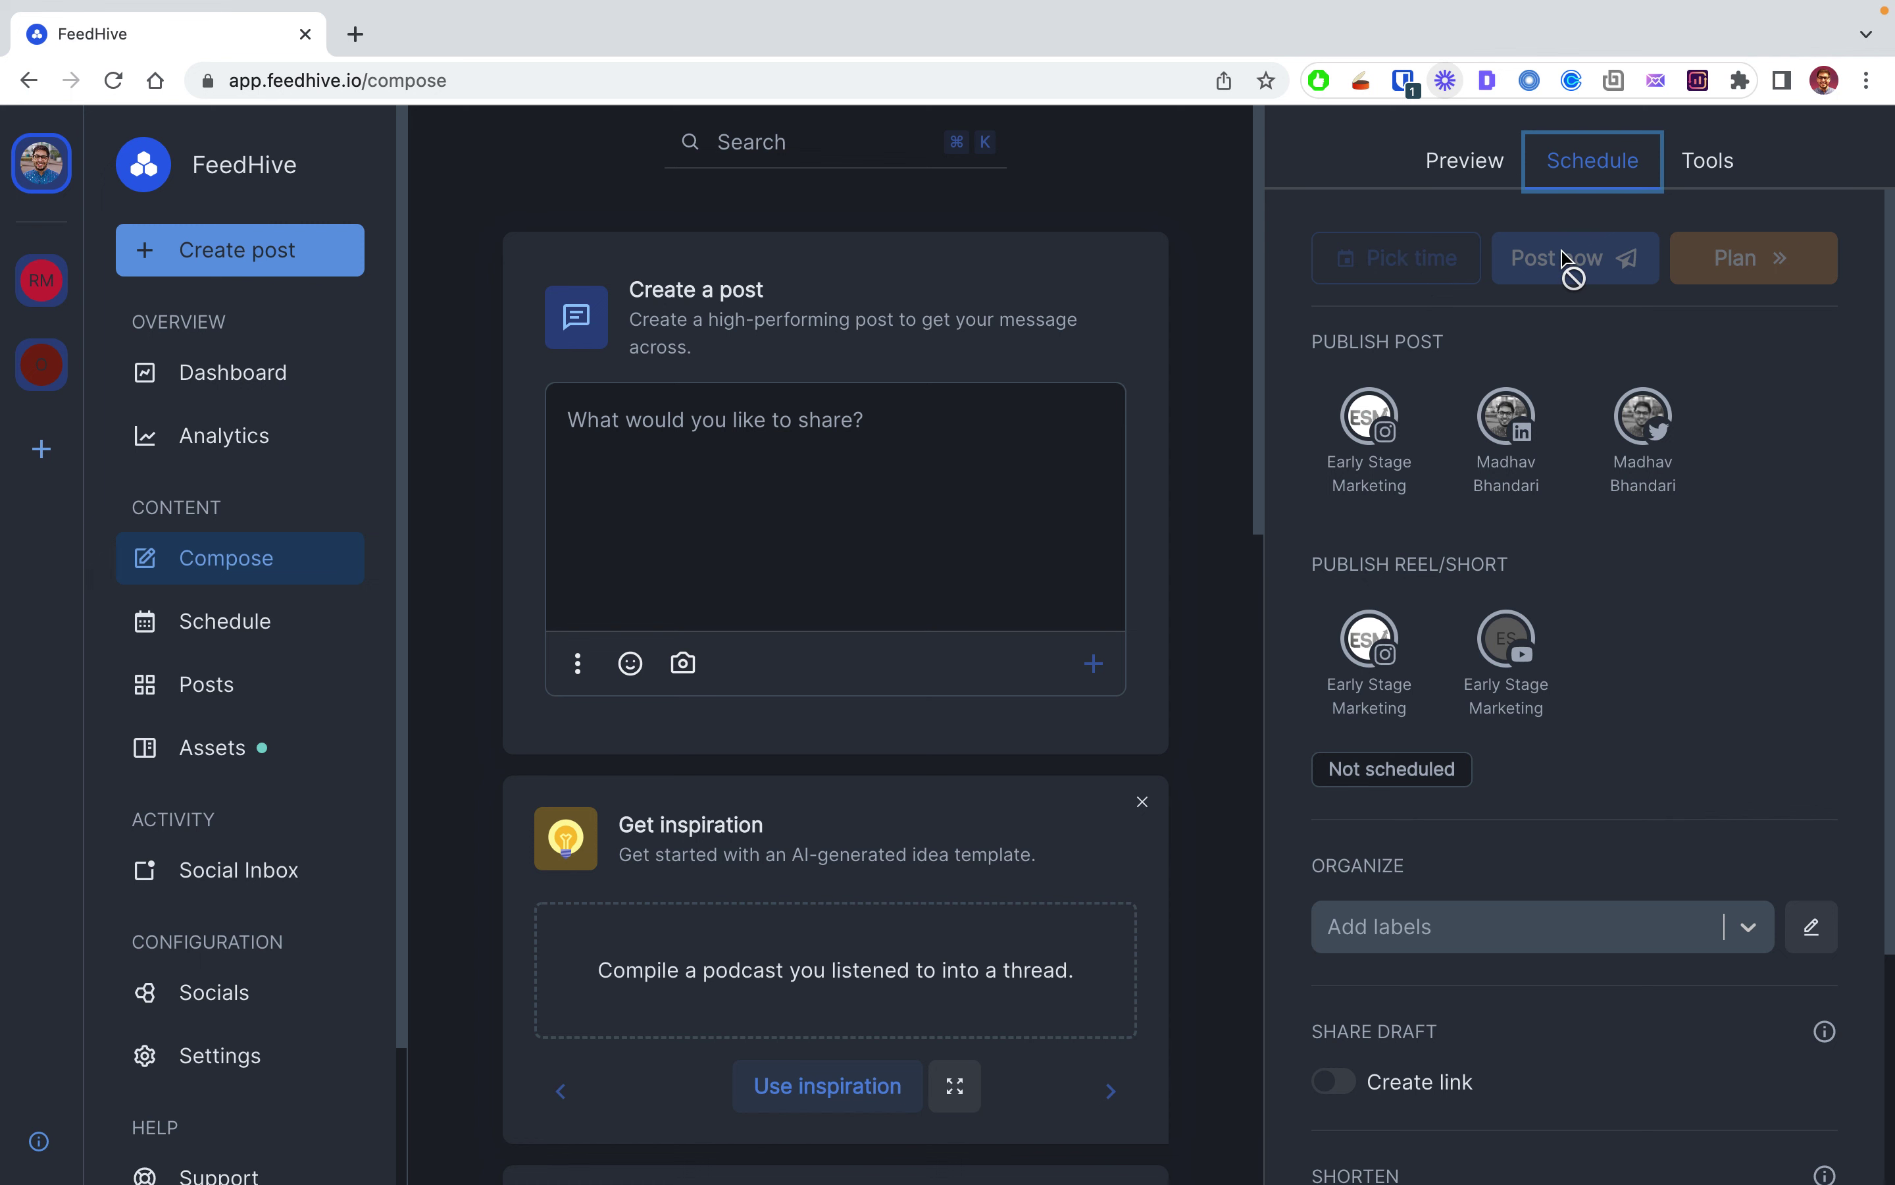
pyautogui.click(217, 625)
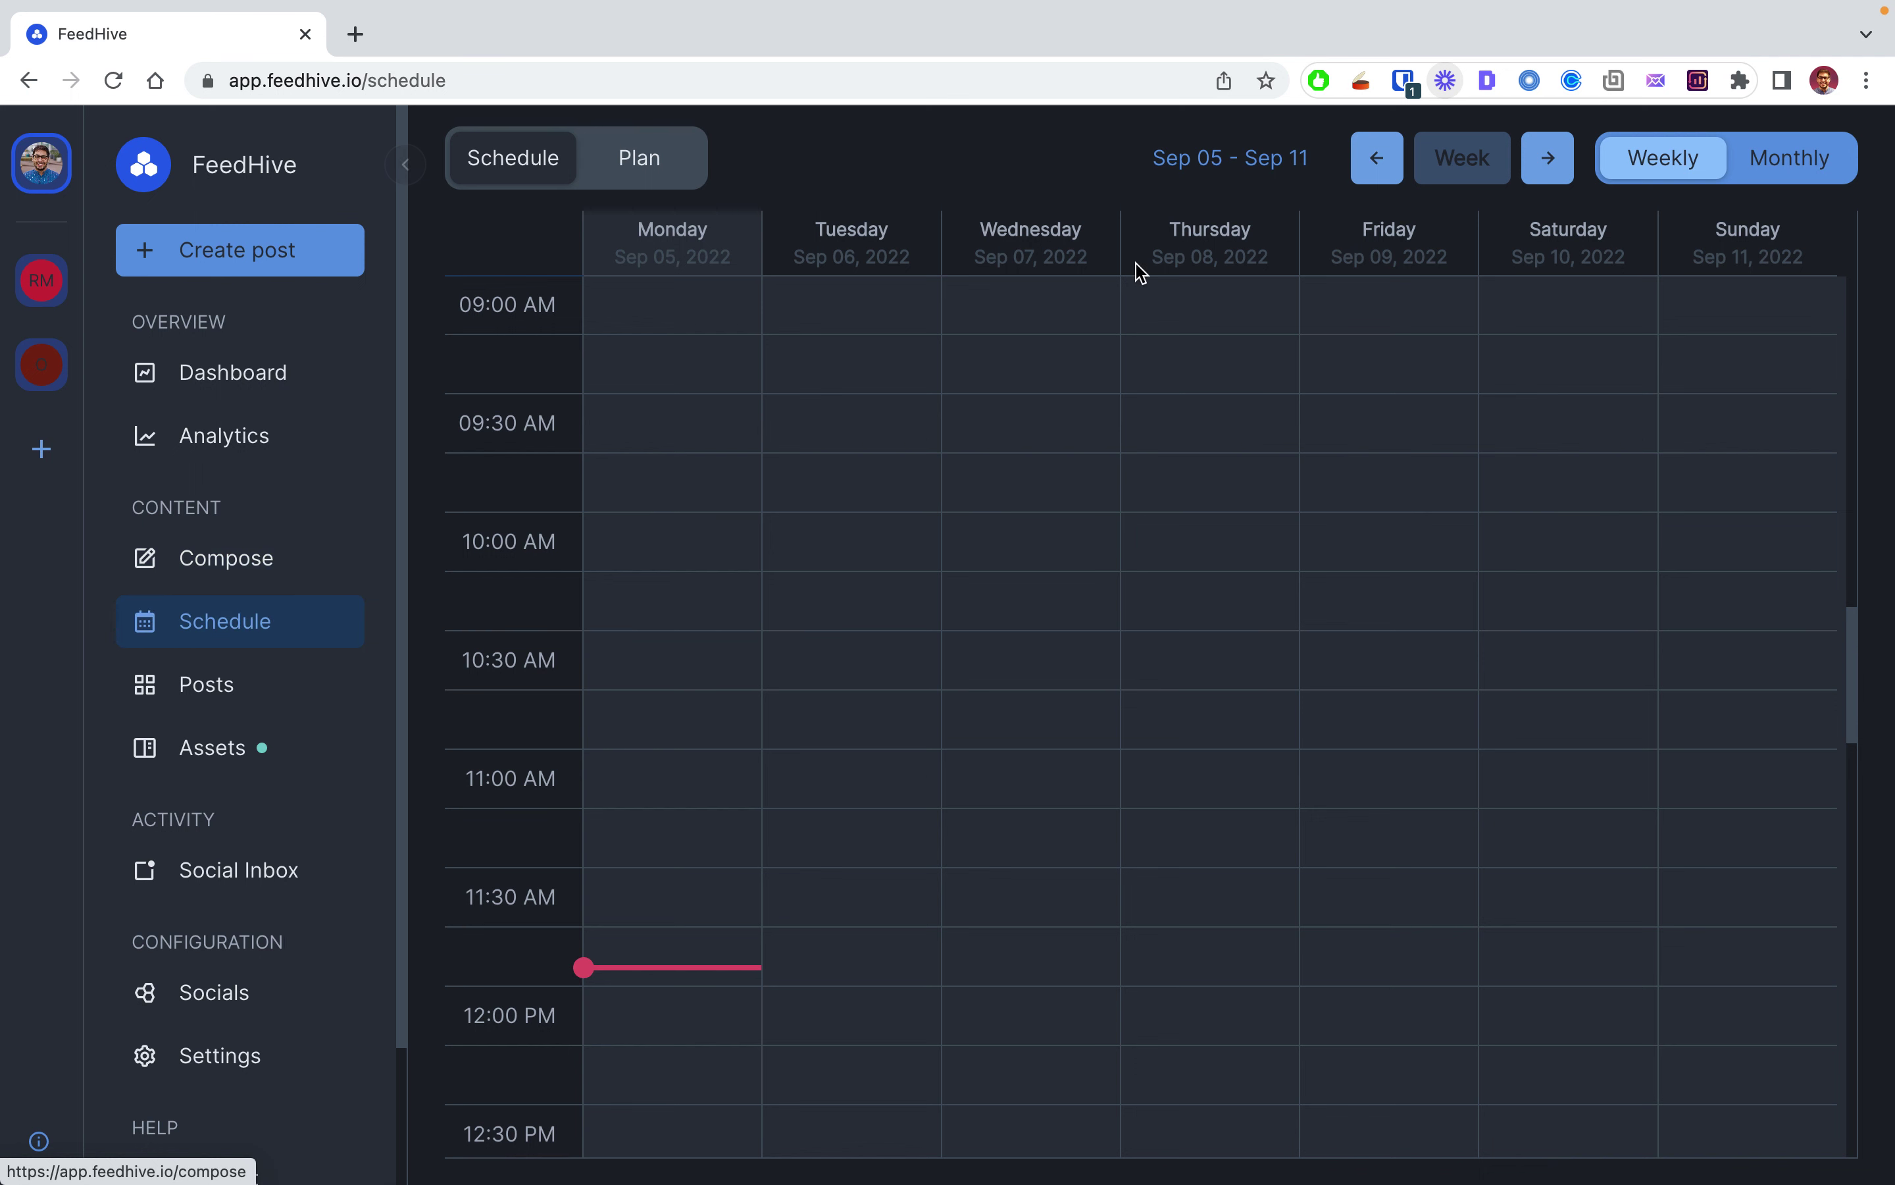
pyautogui.click(1792, 176)
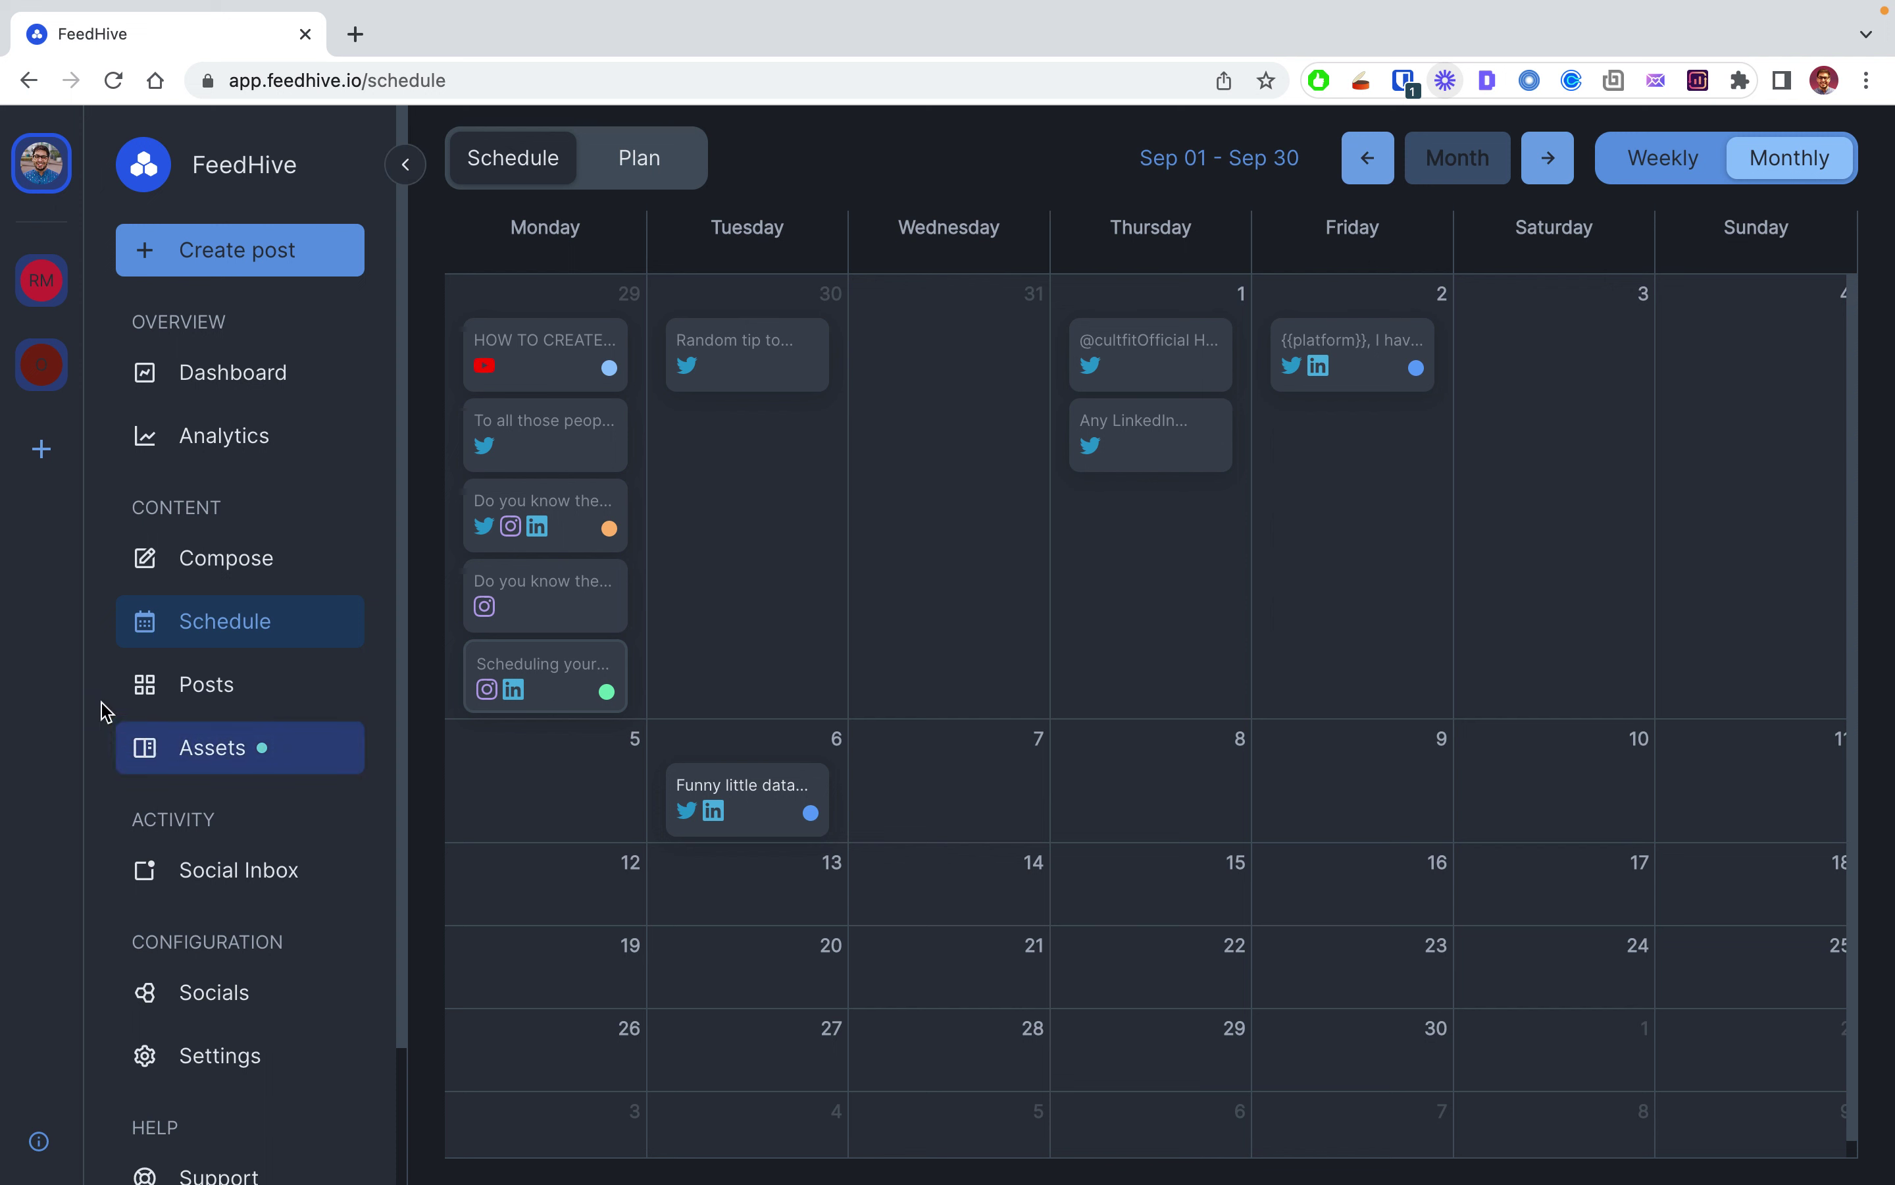
# Step: Open the posts overview and look through the list of drafts below the recycle suggestions
pyautogui.click(219, 700)
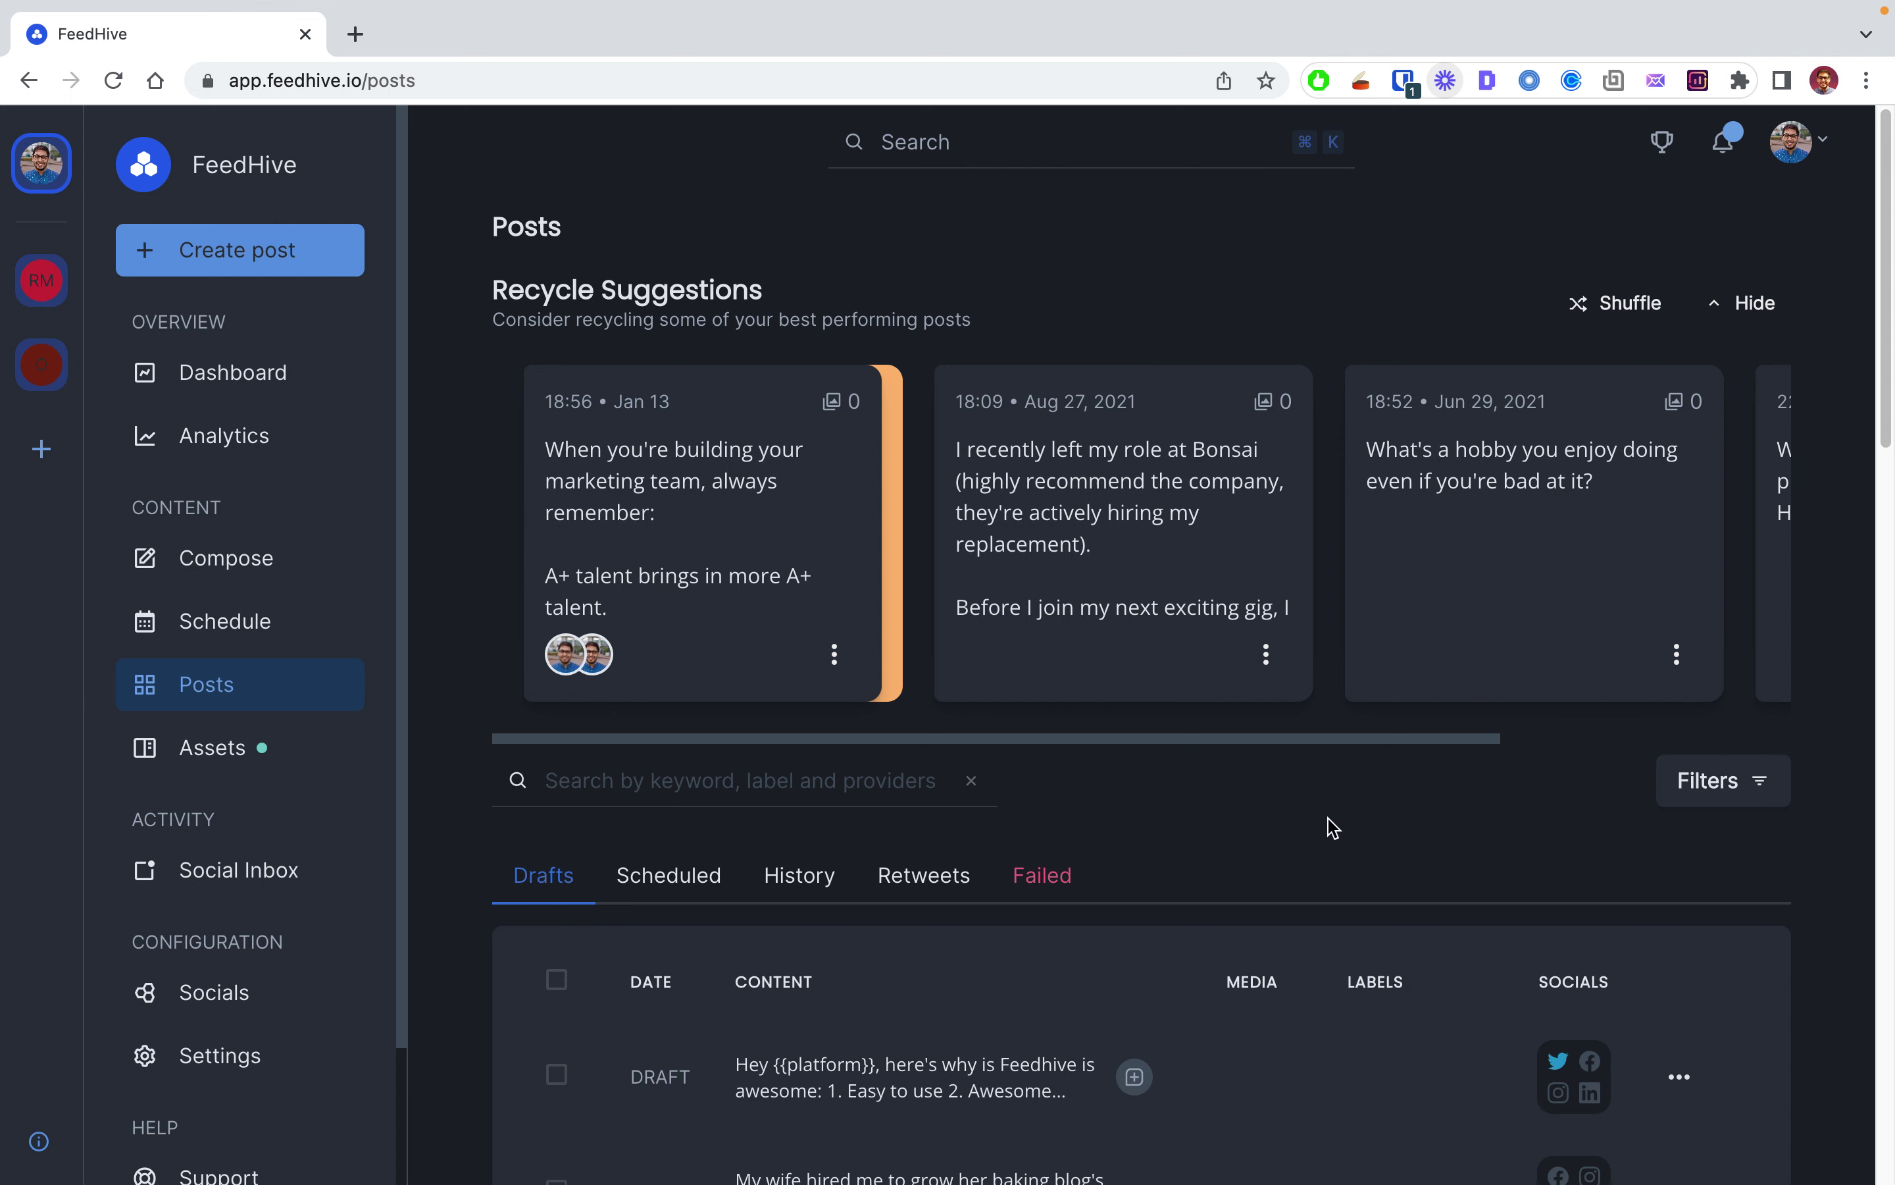
pyautogui.scroll(-5, 1301, 818)
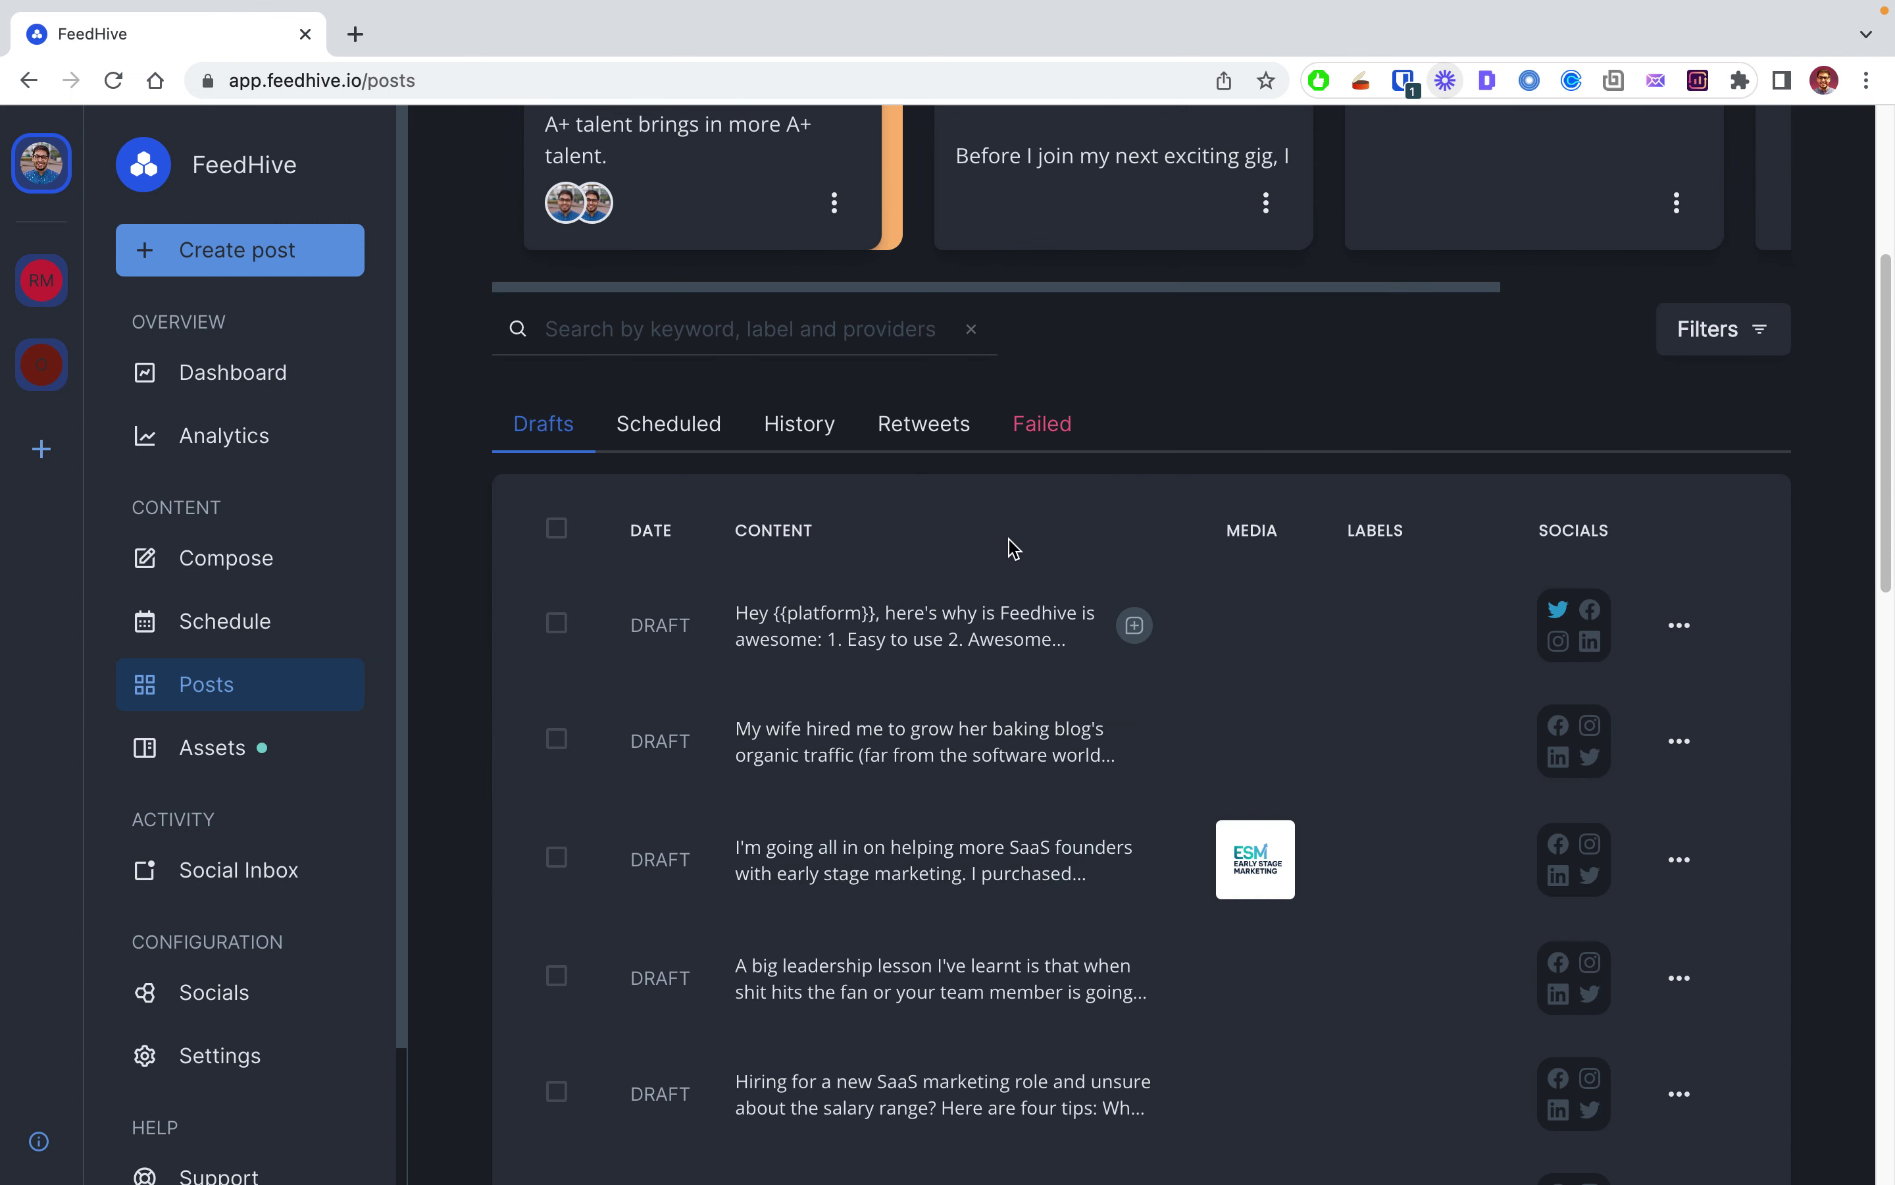
pyautogui.scroll(-20, 972, 783)
pyautogui.scroll(3, 971, 787)
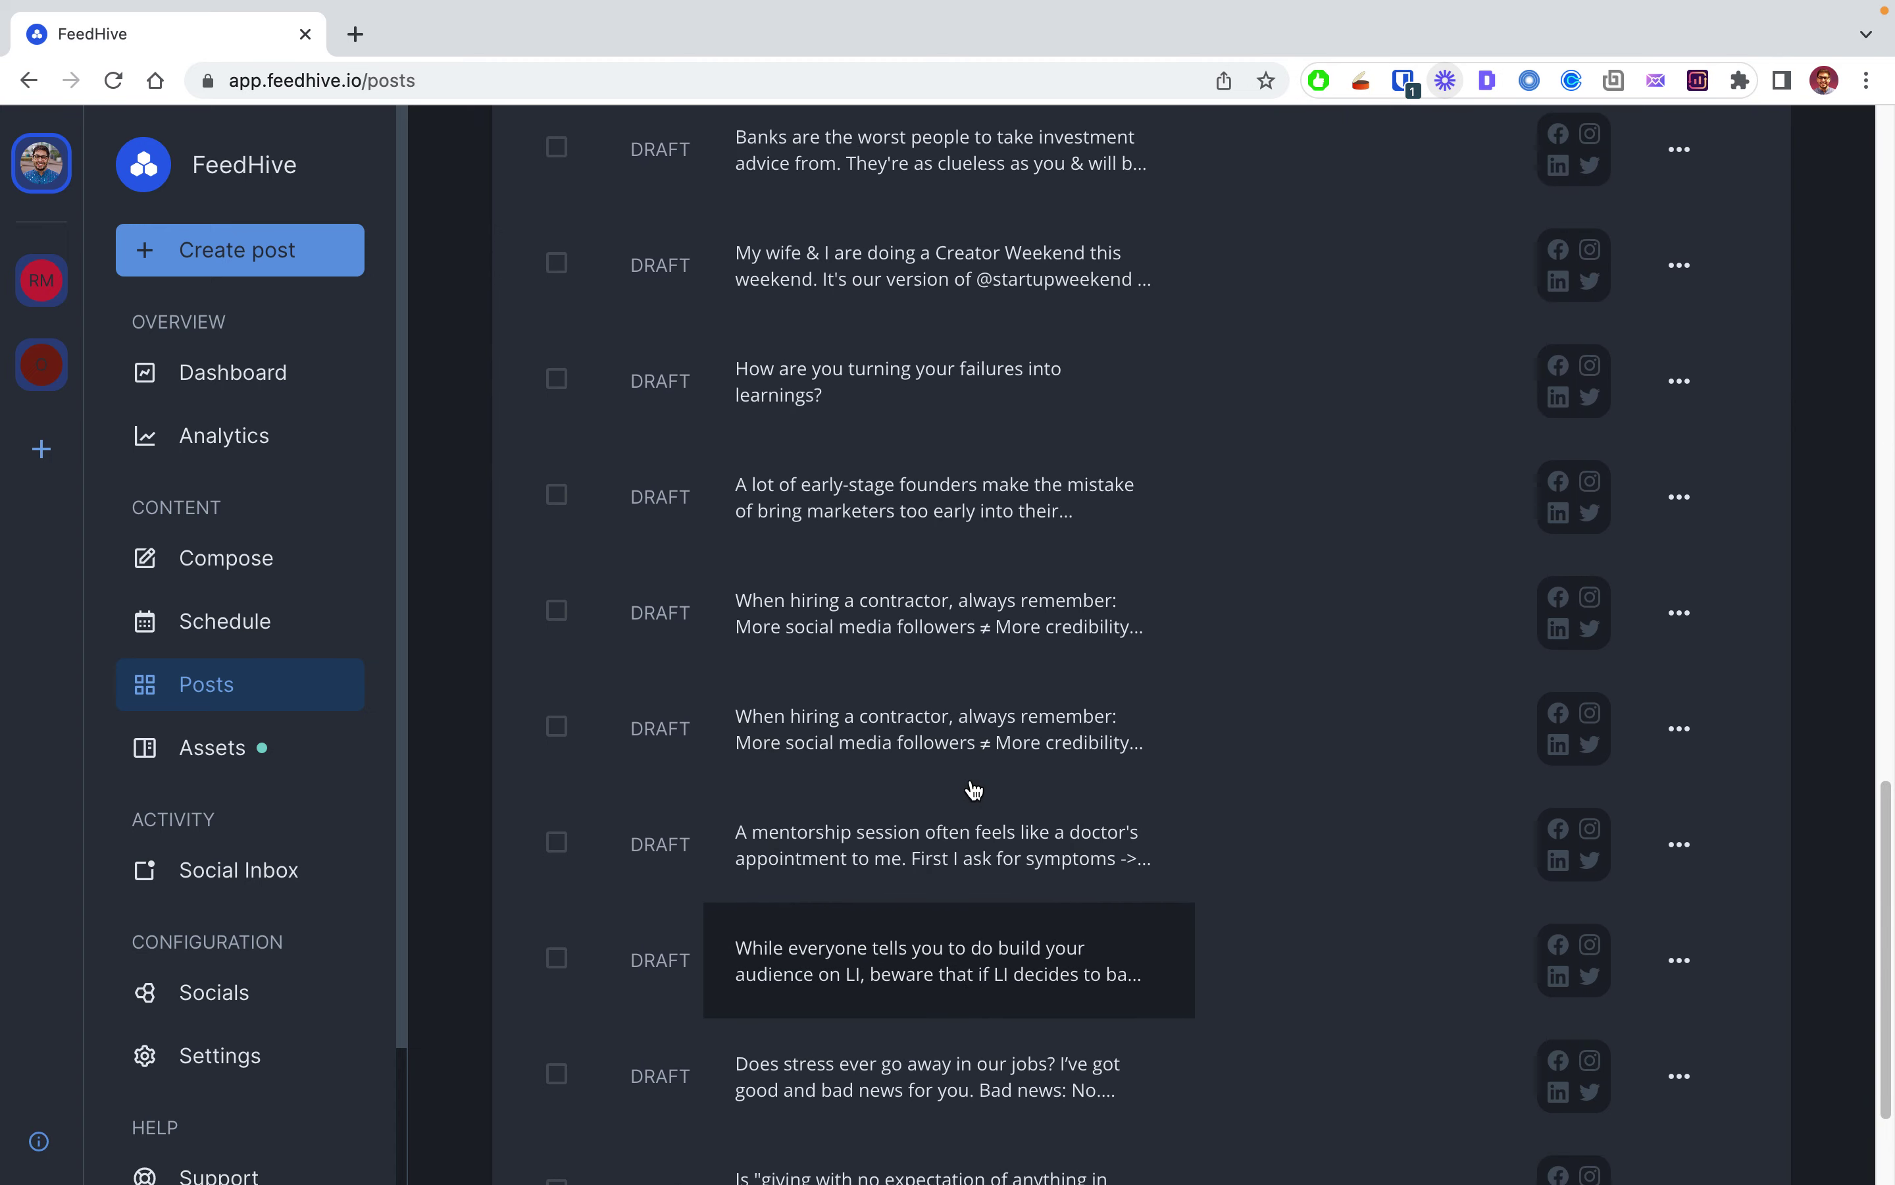
pyautogui.scroll(-3, 1042, 815)
pyautogui.scroll(15, 1053, 855)
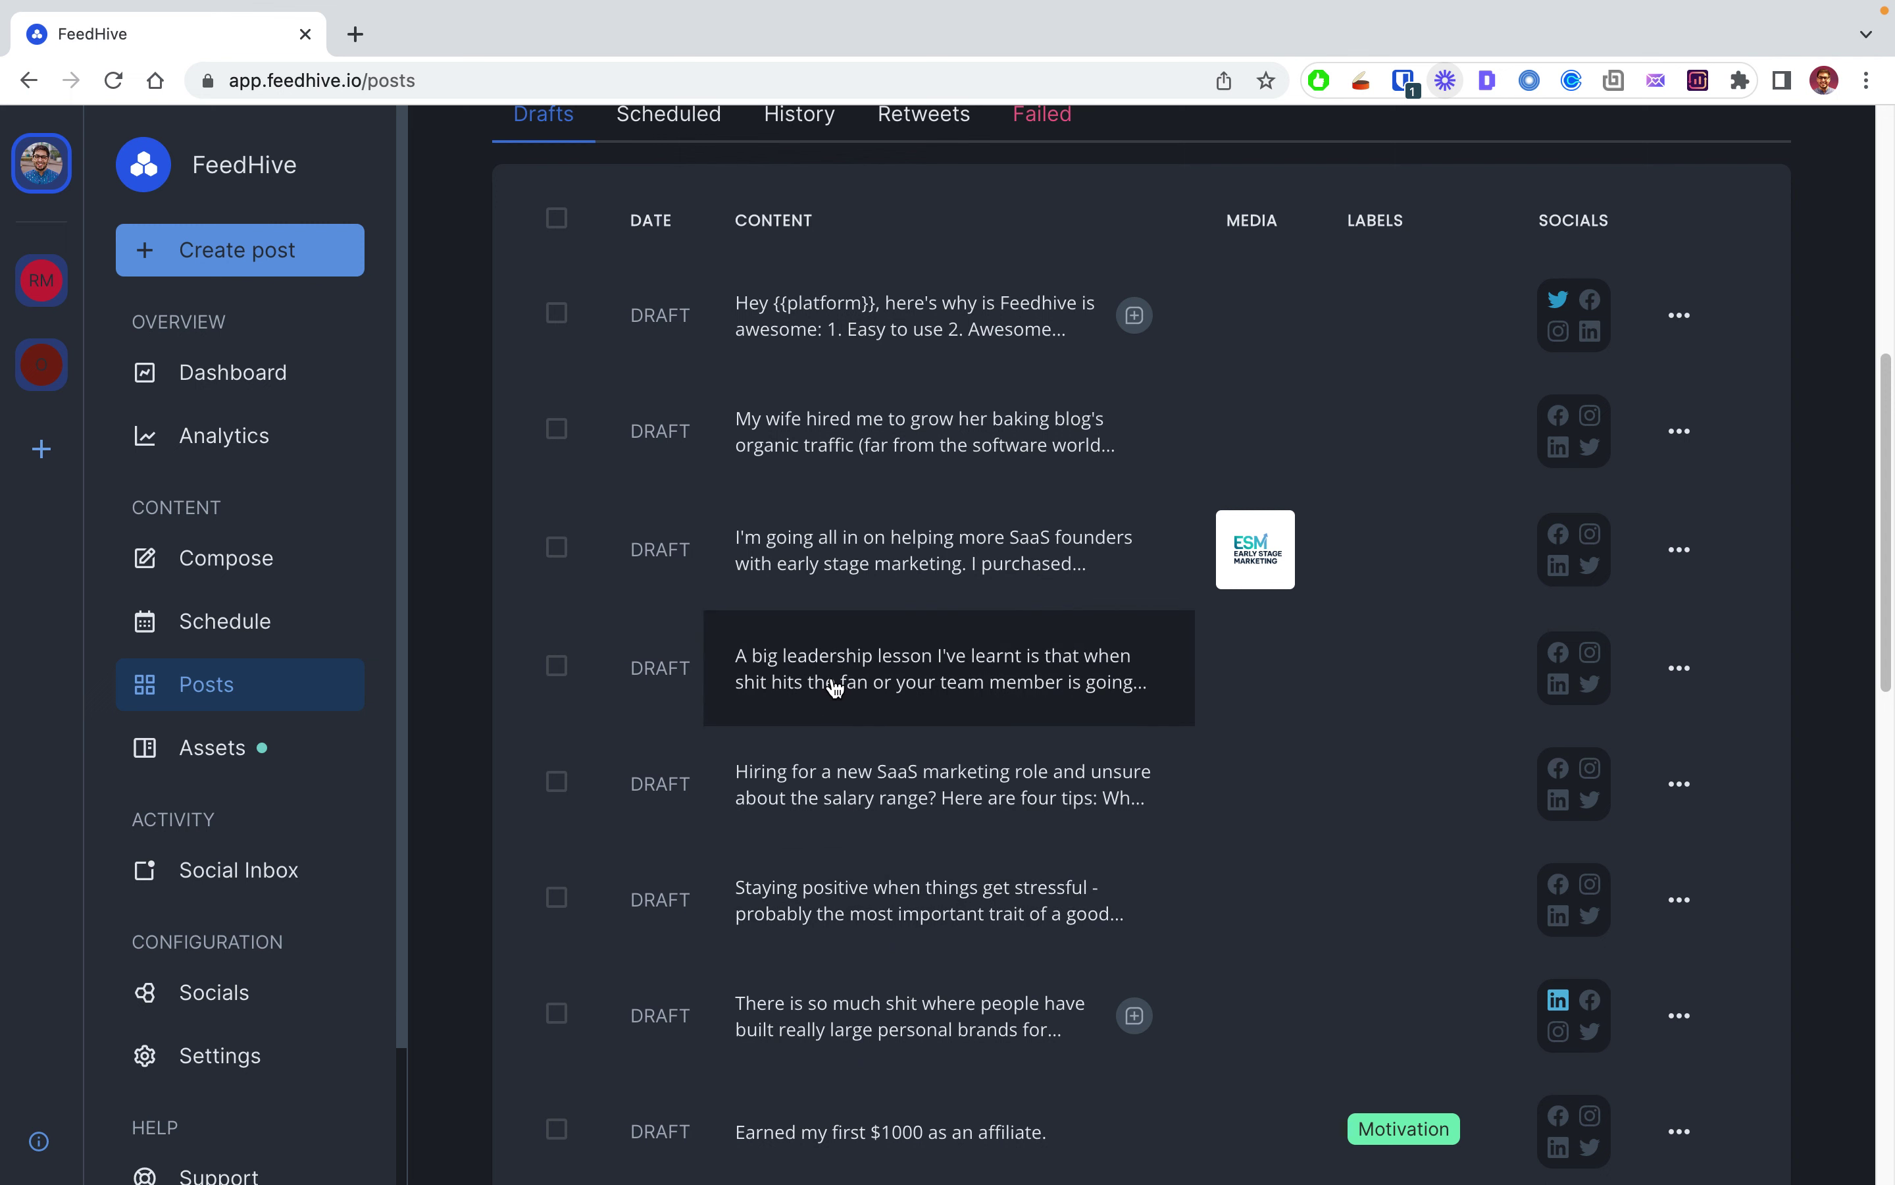
pyautogui.scroll(3, 753, 372)
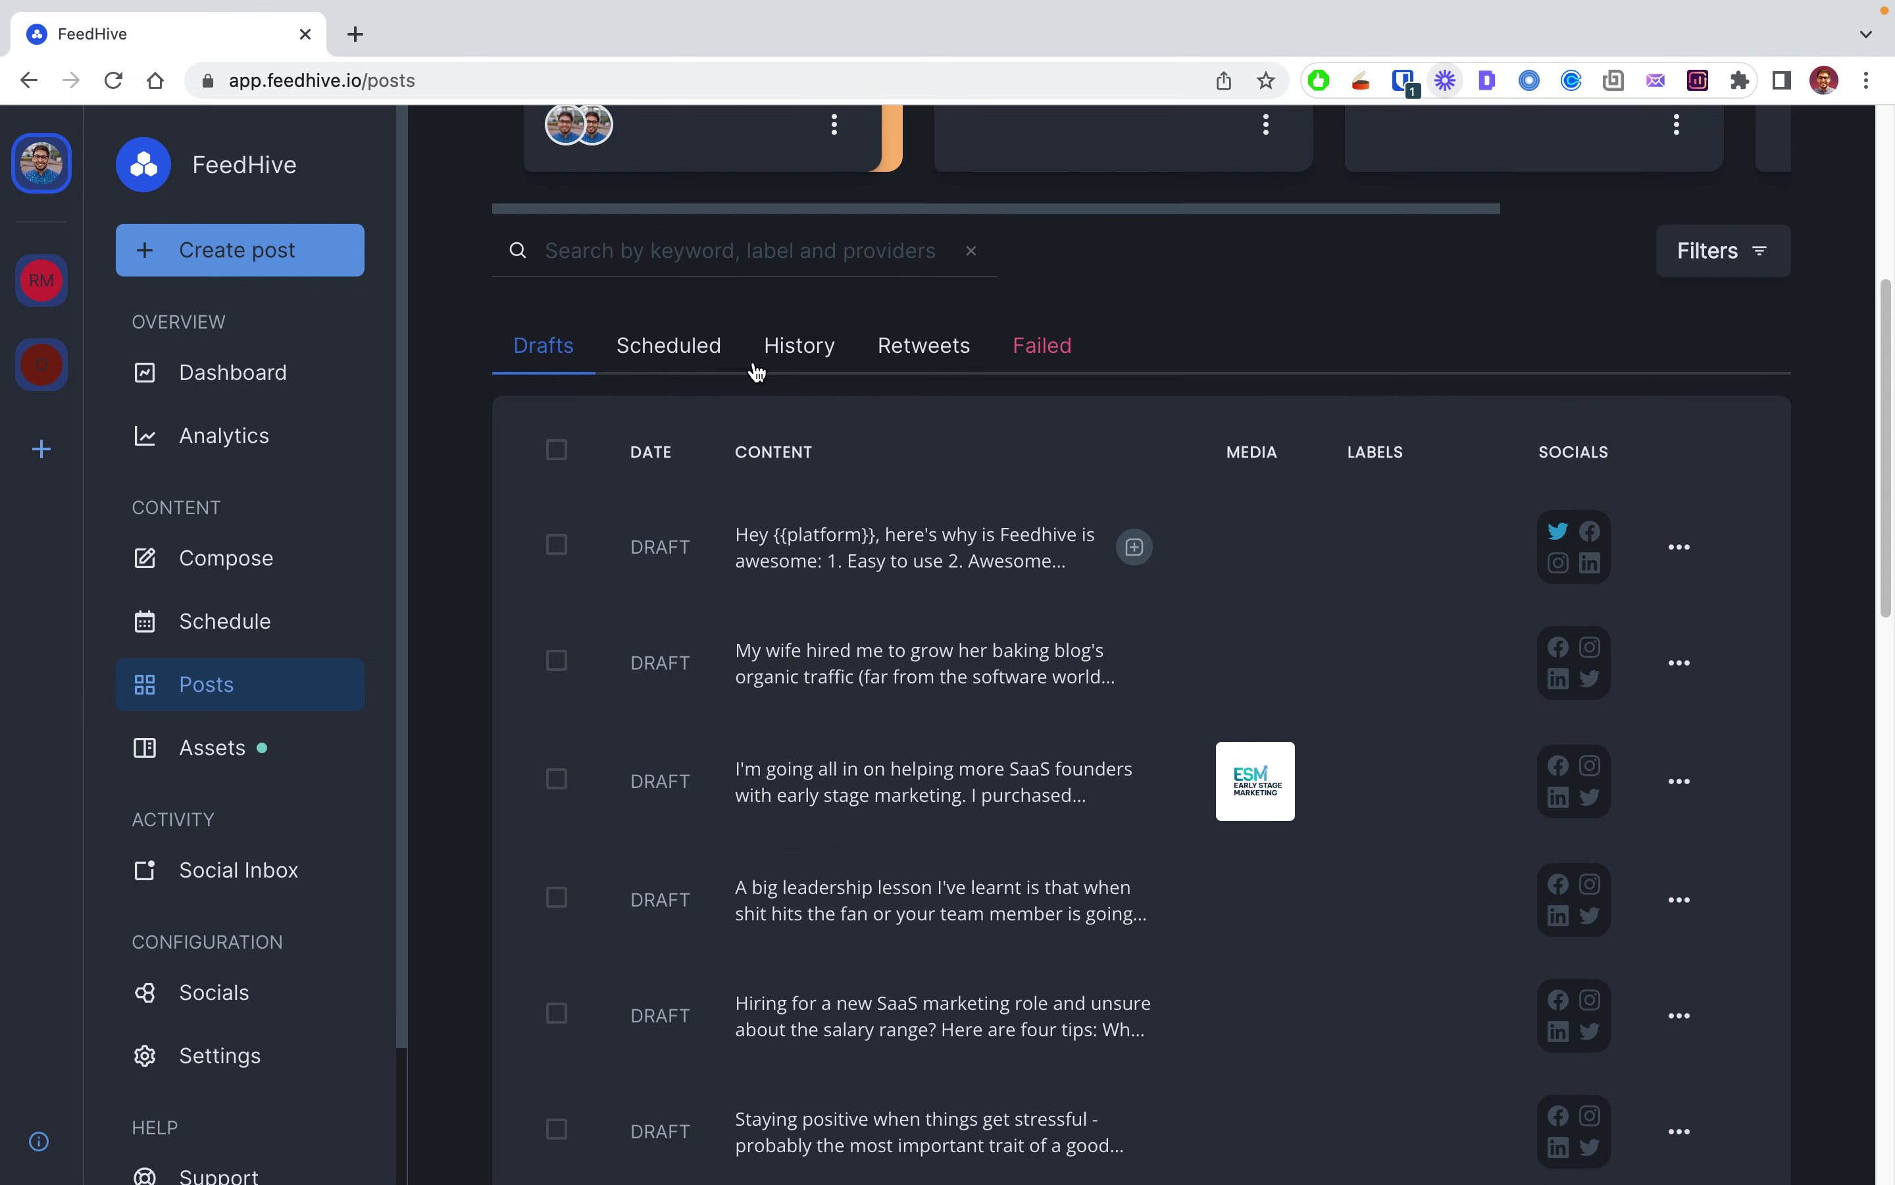
# Step: Review the scheduled posts and the history of published posts
pyautogui.click(673, 353)
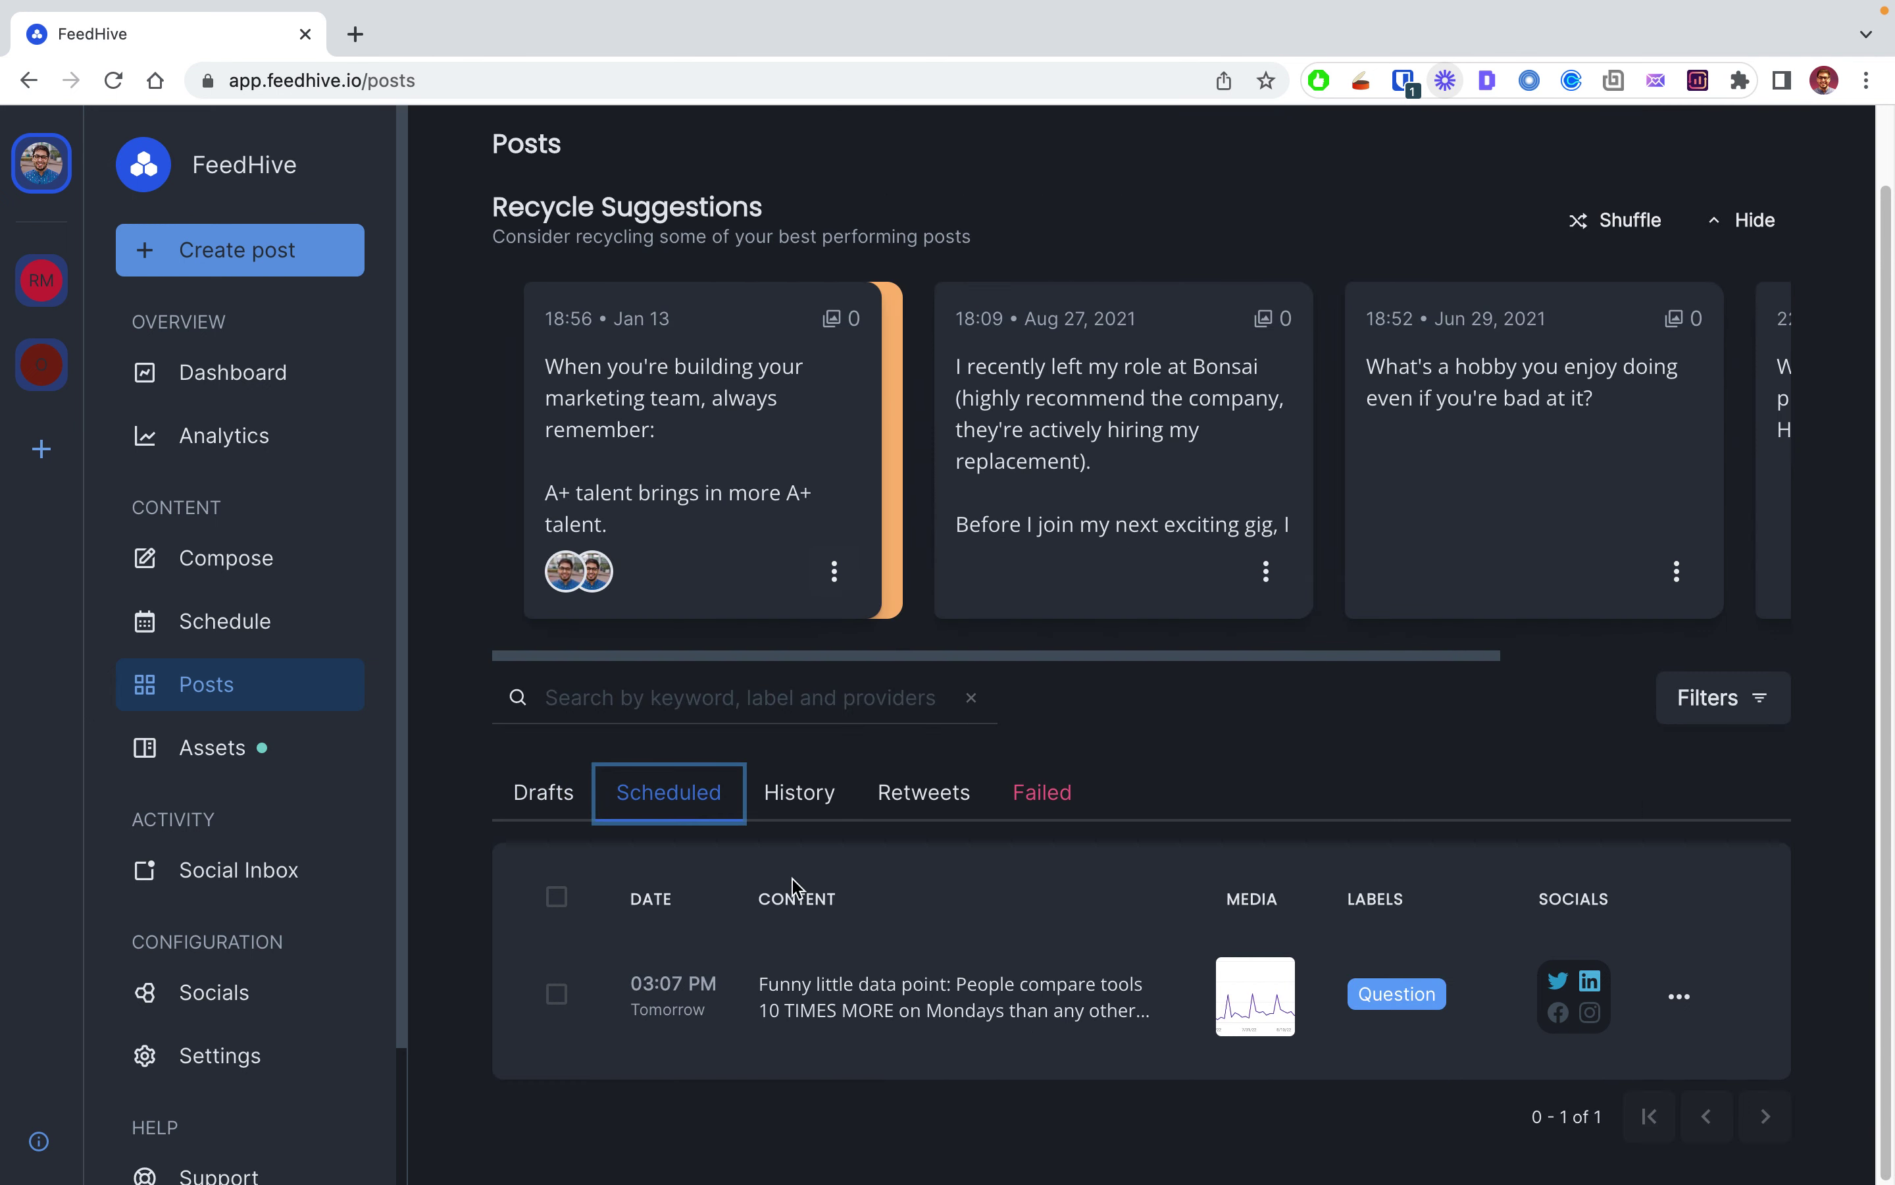
pyautogui.click(778, 807)
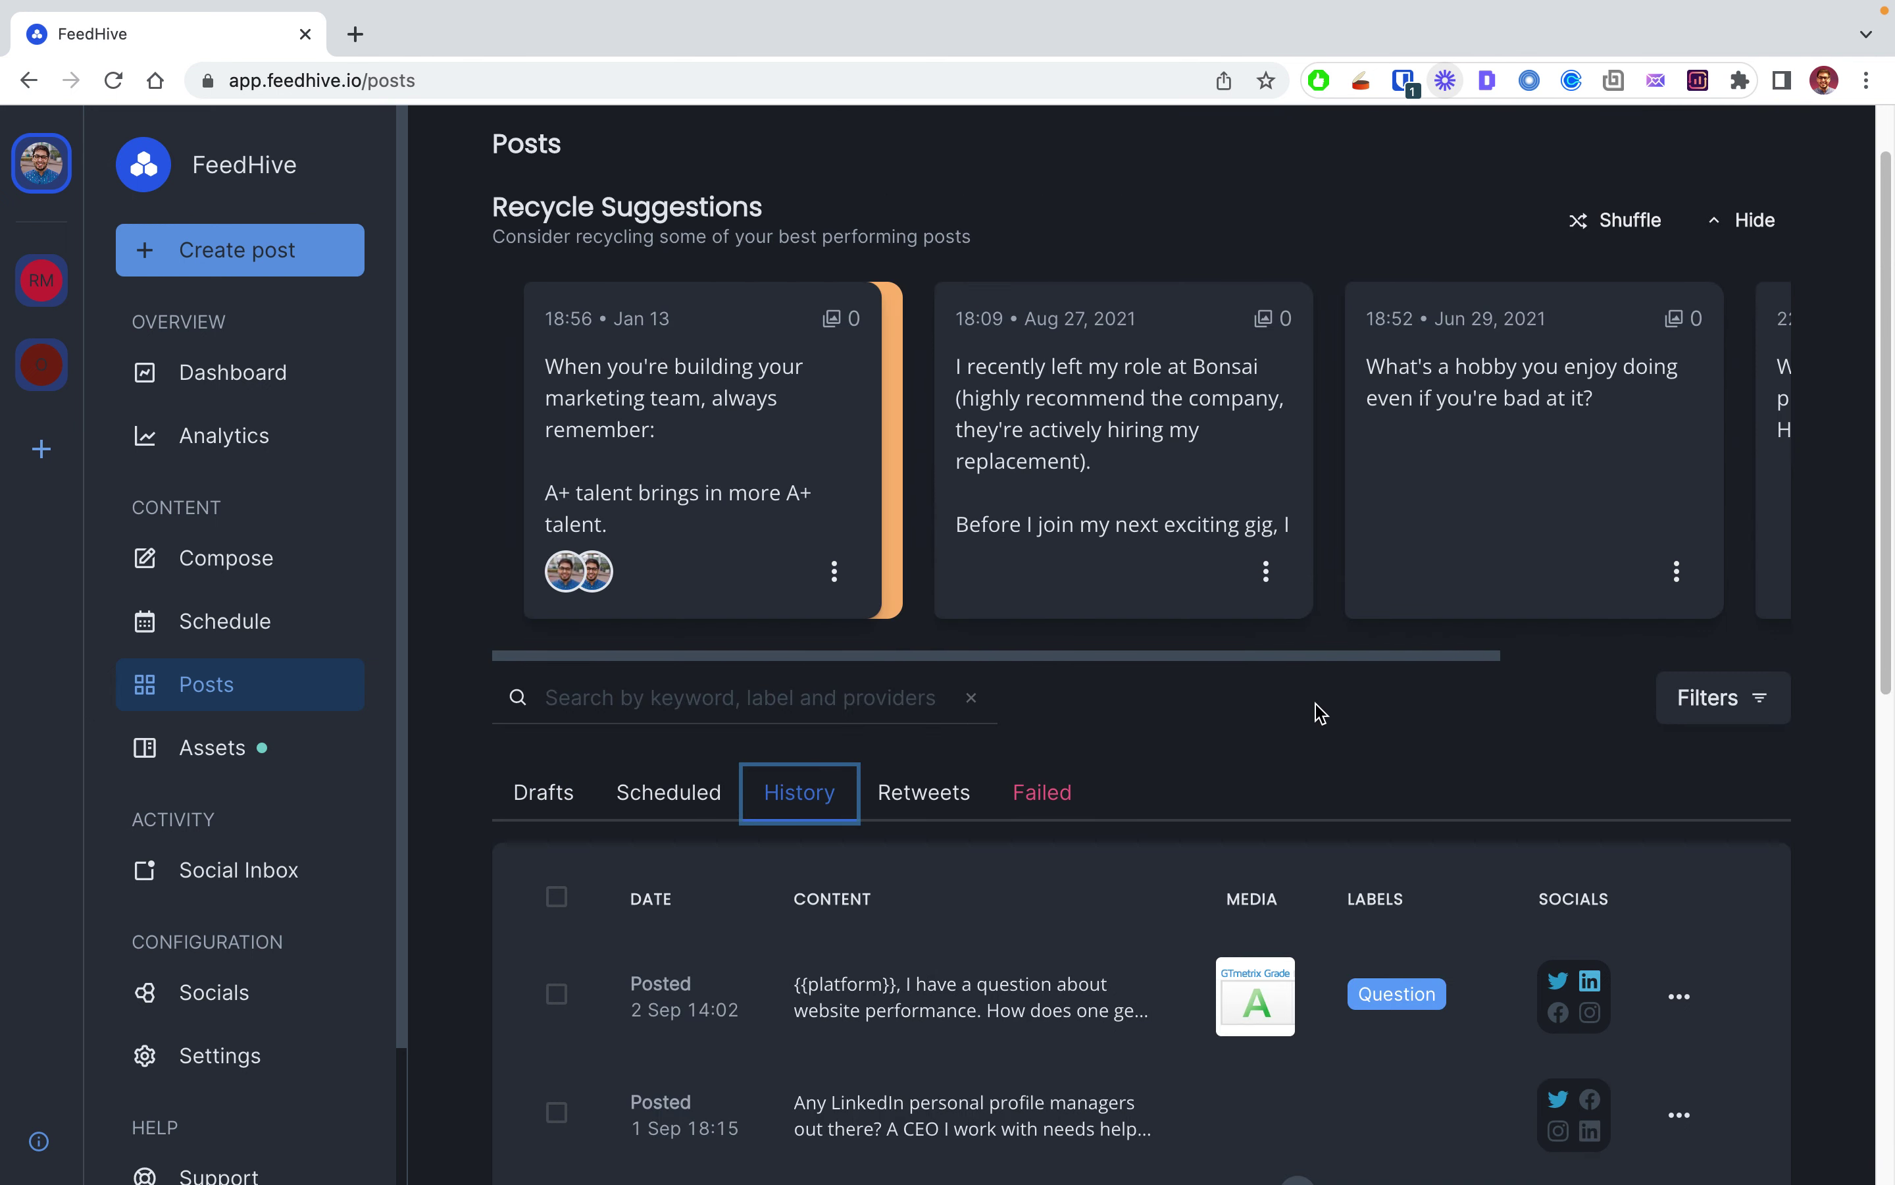
pyautogui.scroll(-9, 1323, 715)
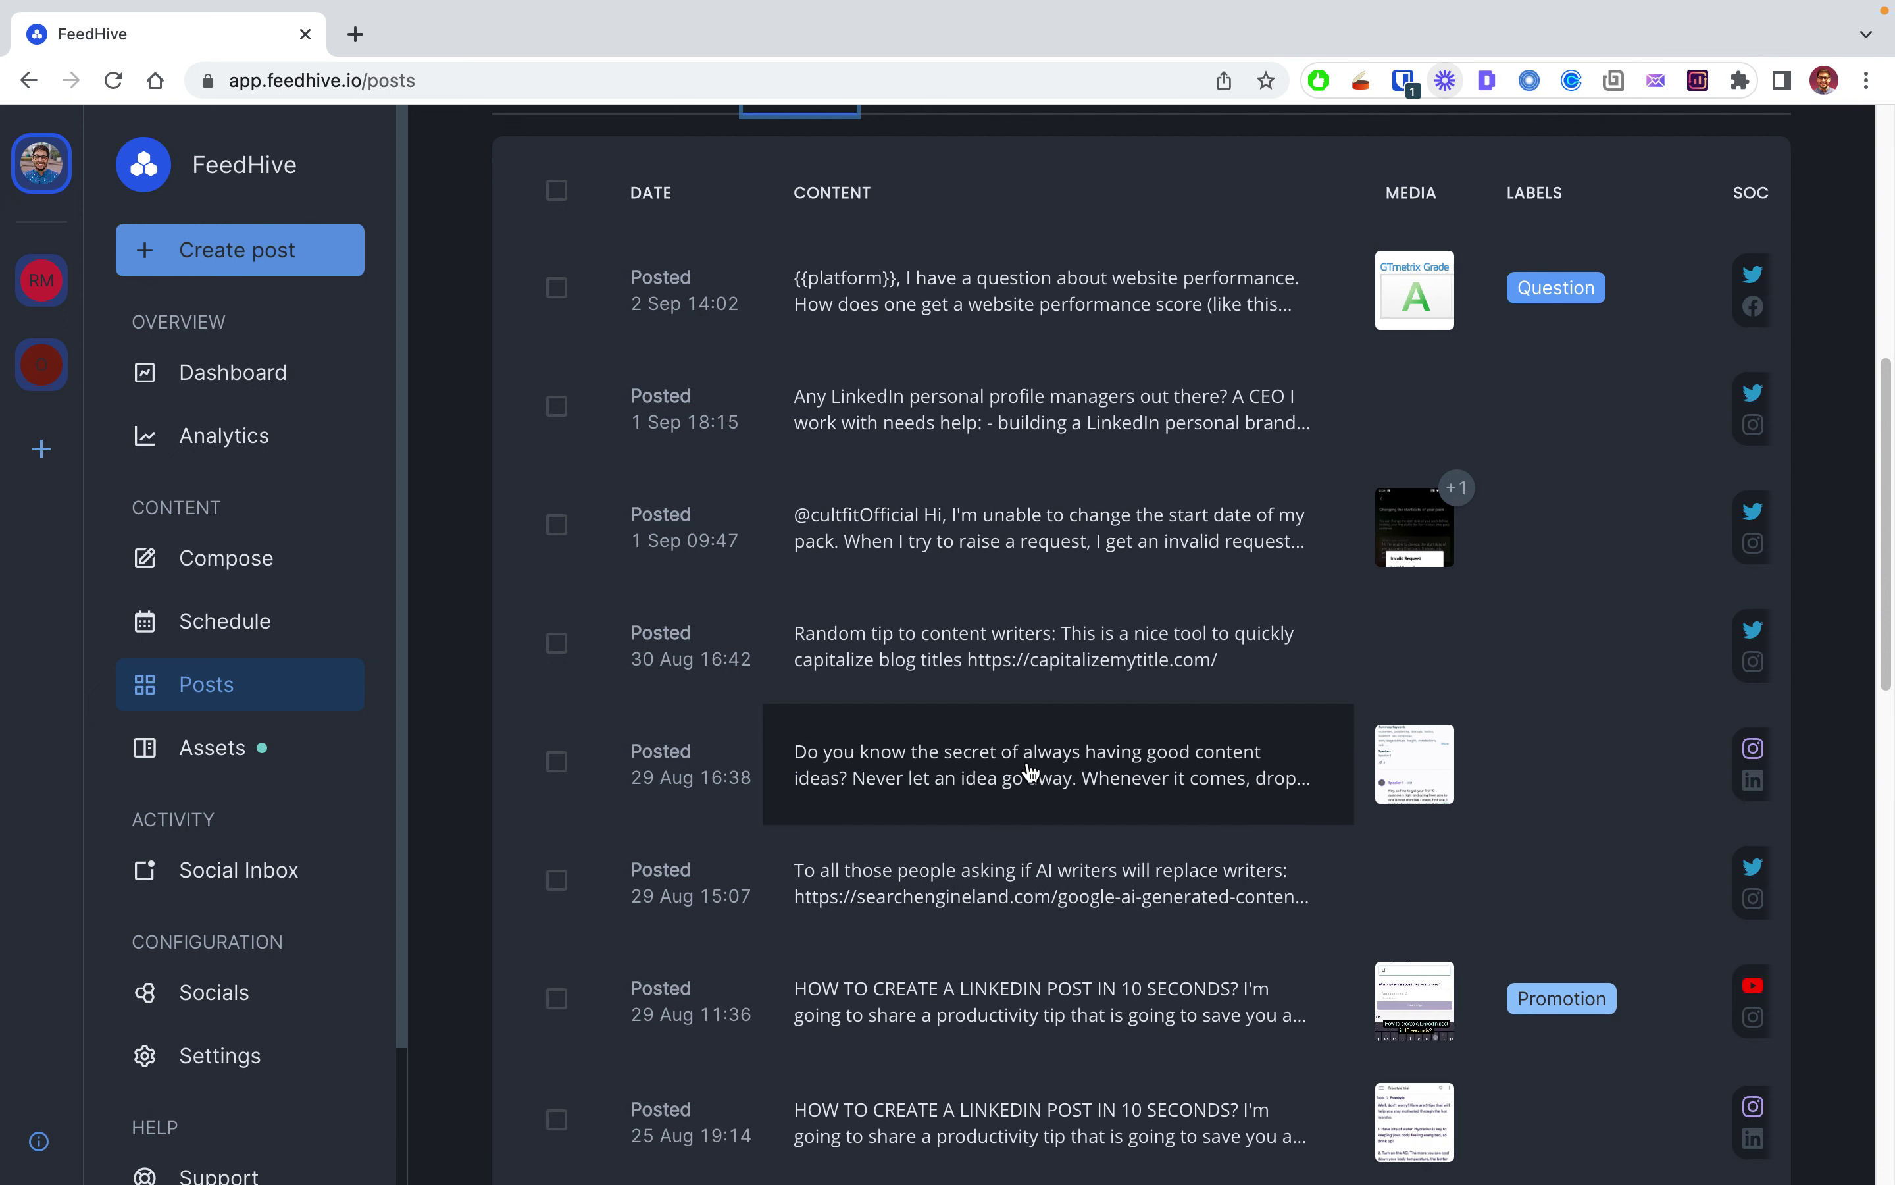
pyautogui.scroll(8, 1030, 772)
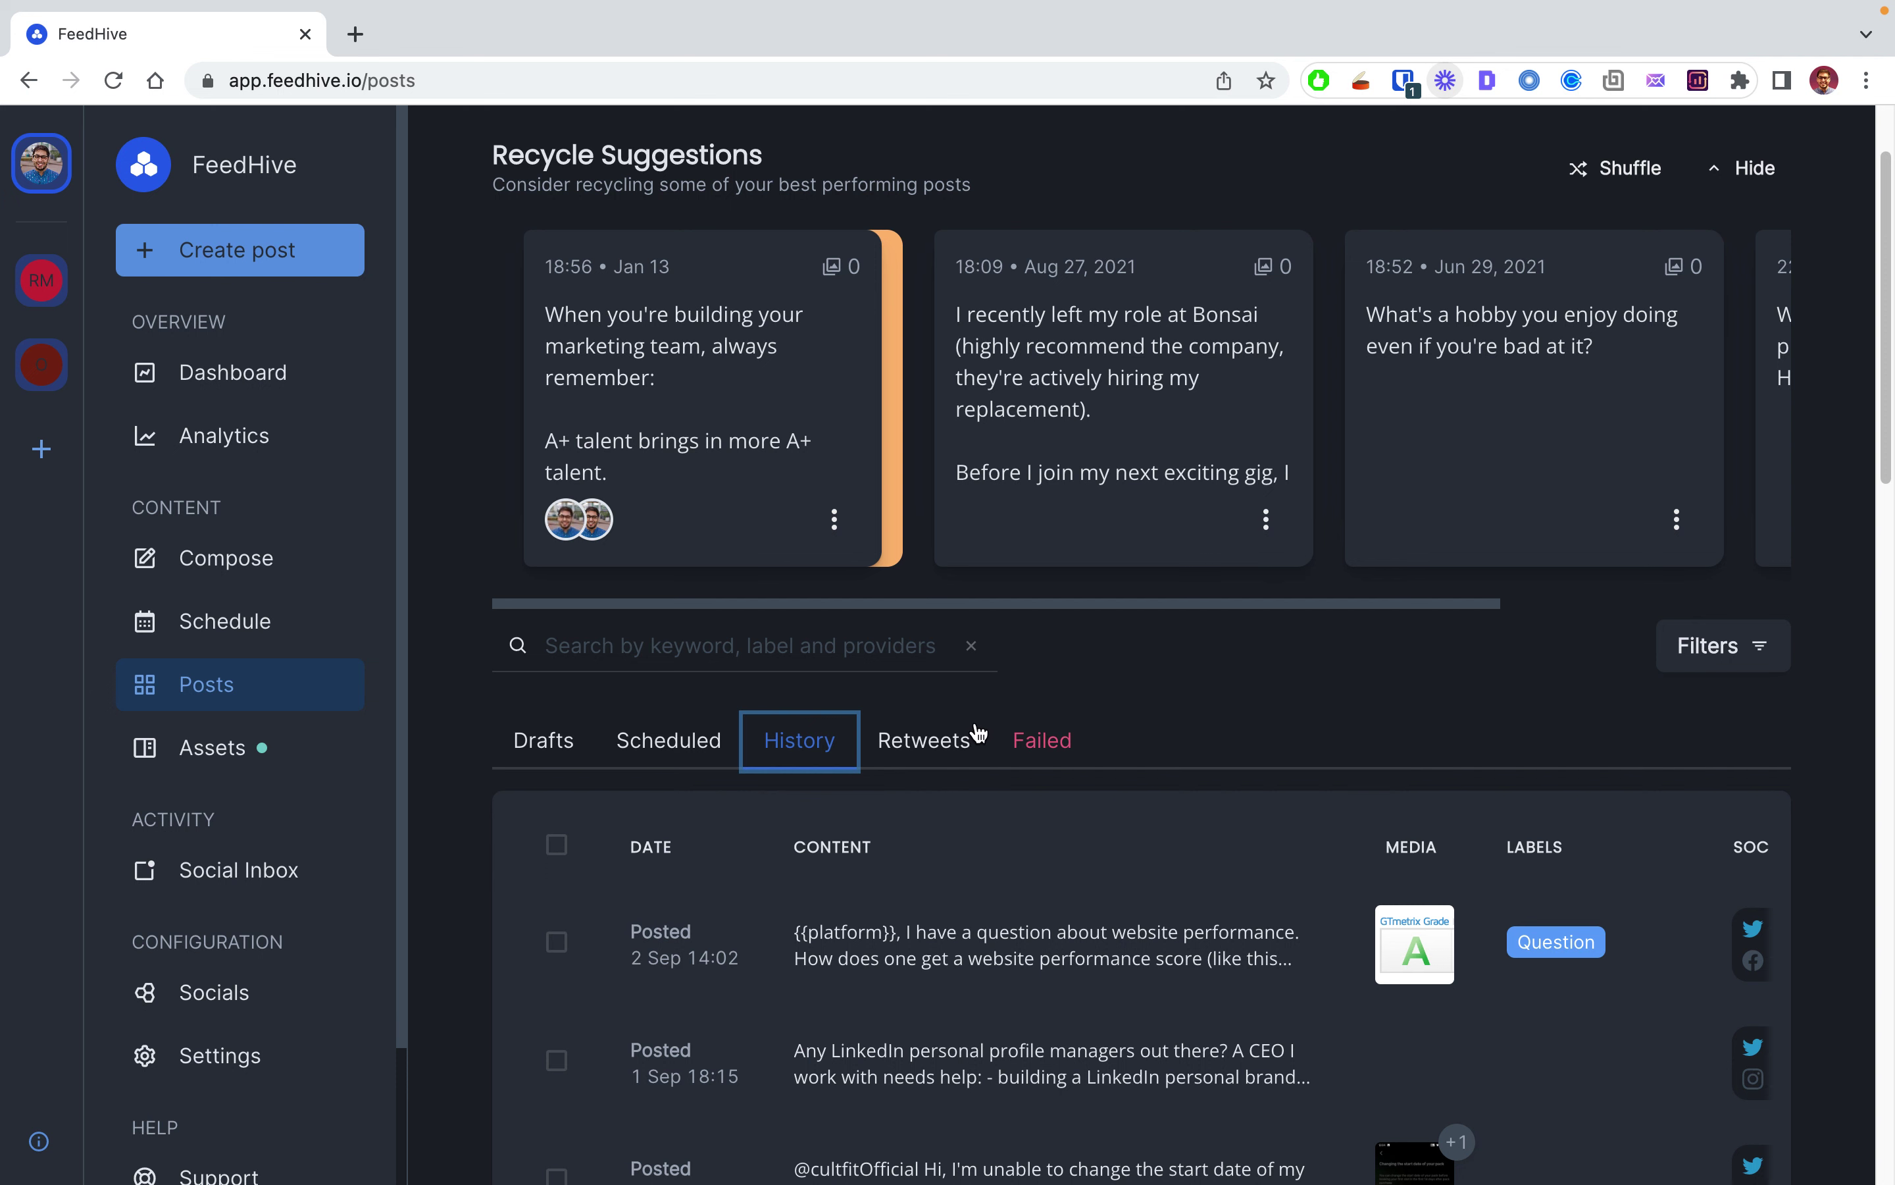
# Step: Open the media library in the assets and look through the recent uploads
pyautogui.click(206, 754)
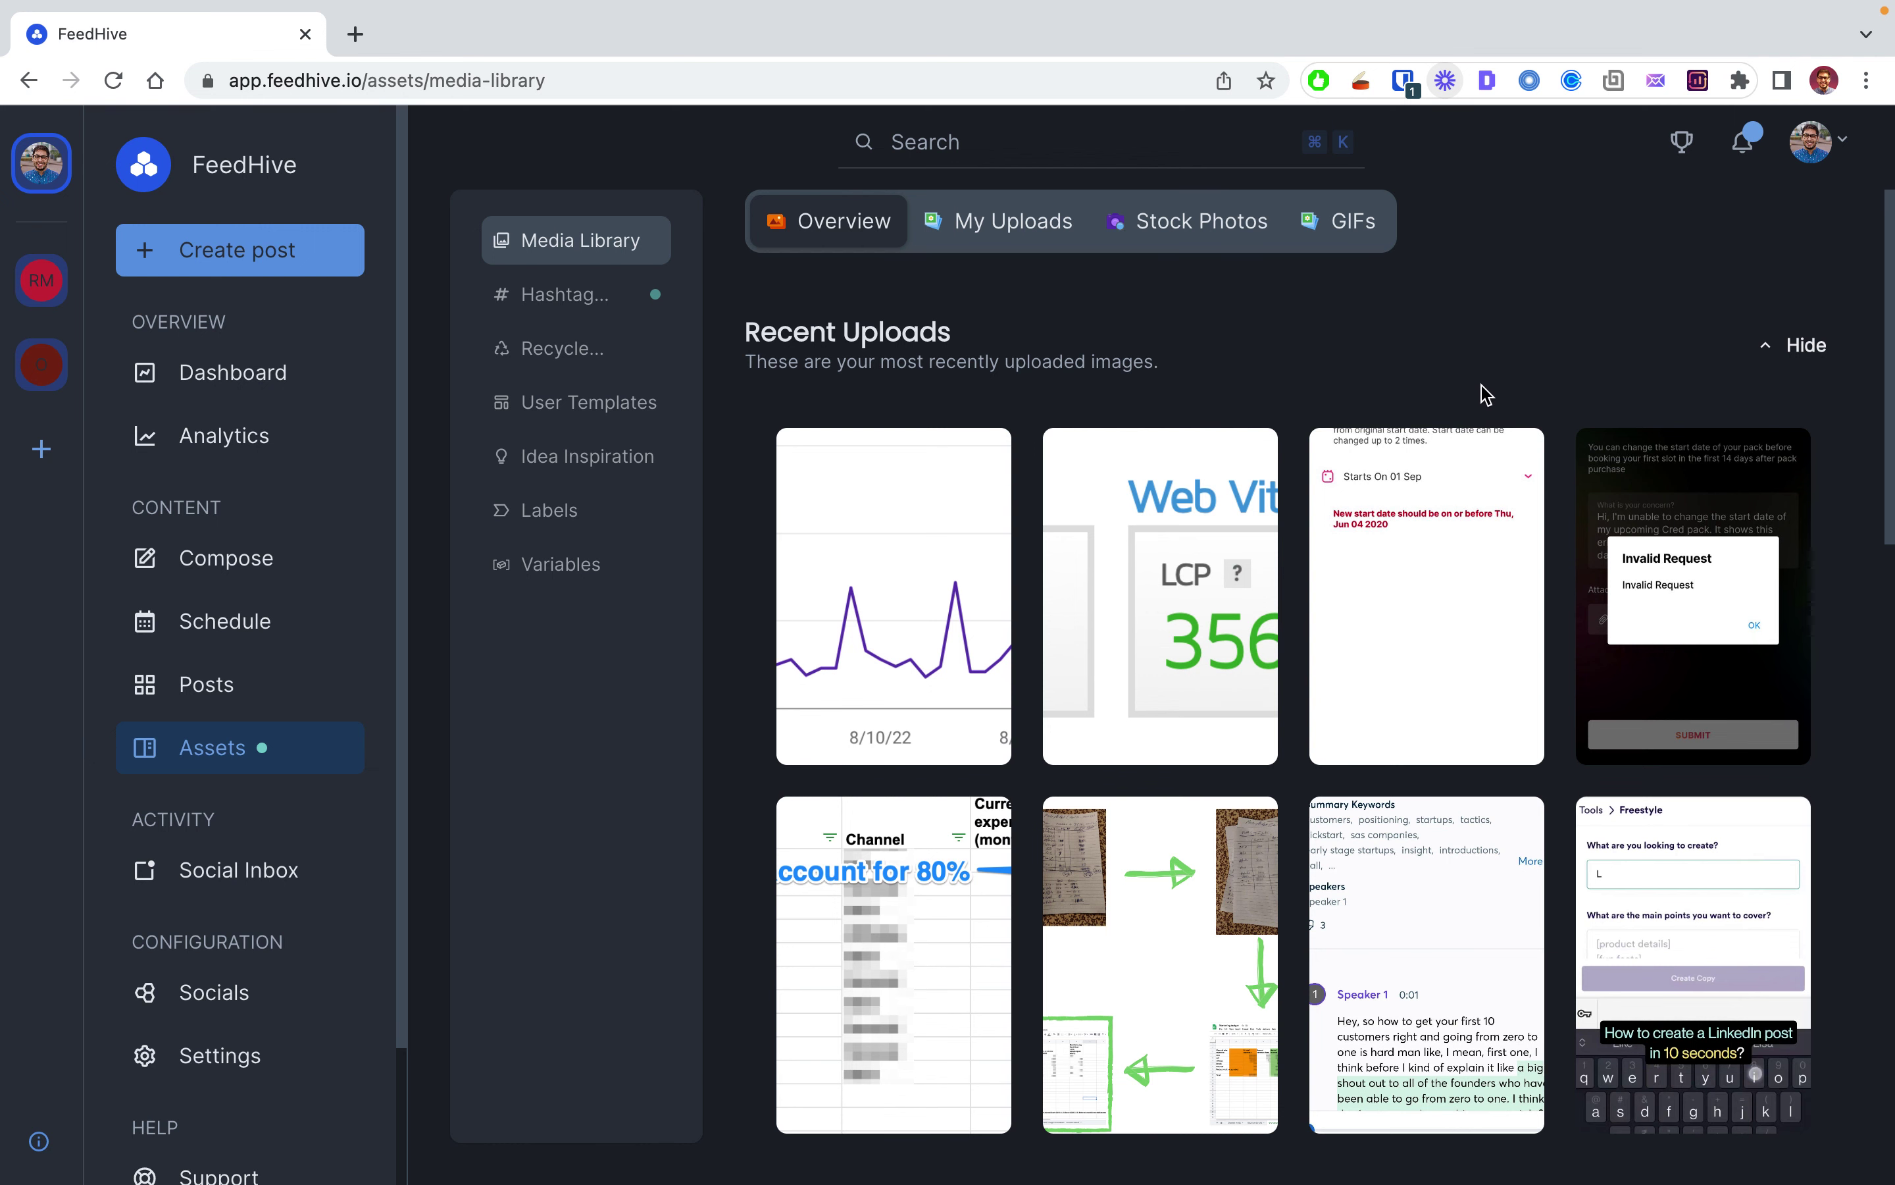
pyautogui.scroll(-7, 1445, 387)
pyautogui.scroll(-7, 1445, 386)
pyautogui.scroll(14, 1445, 391)
# Step: Search the stock photos for "marketing", and view the collection of animated GIFs
pyautogui.click(1216, 236)
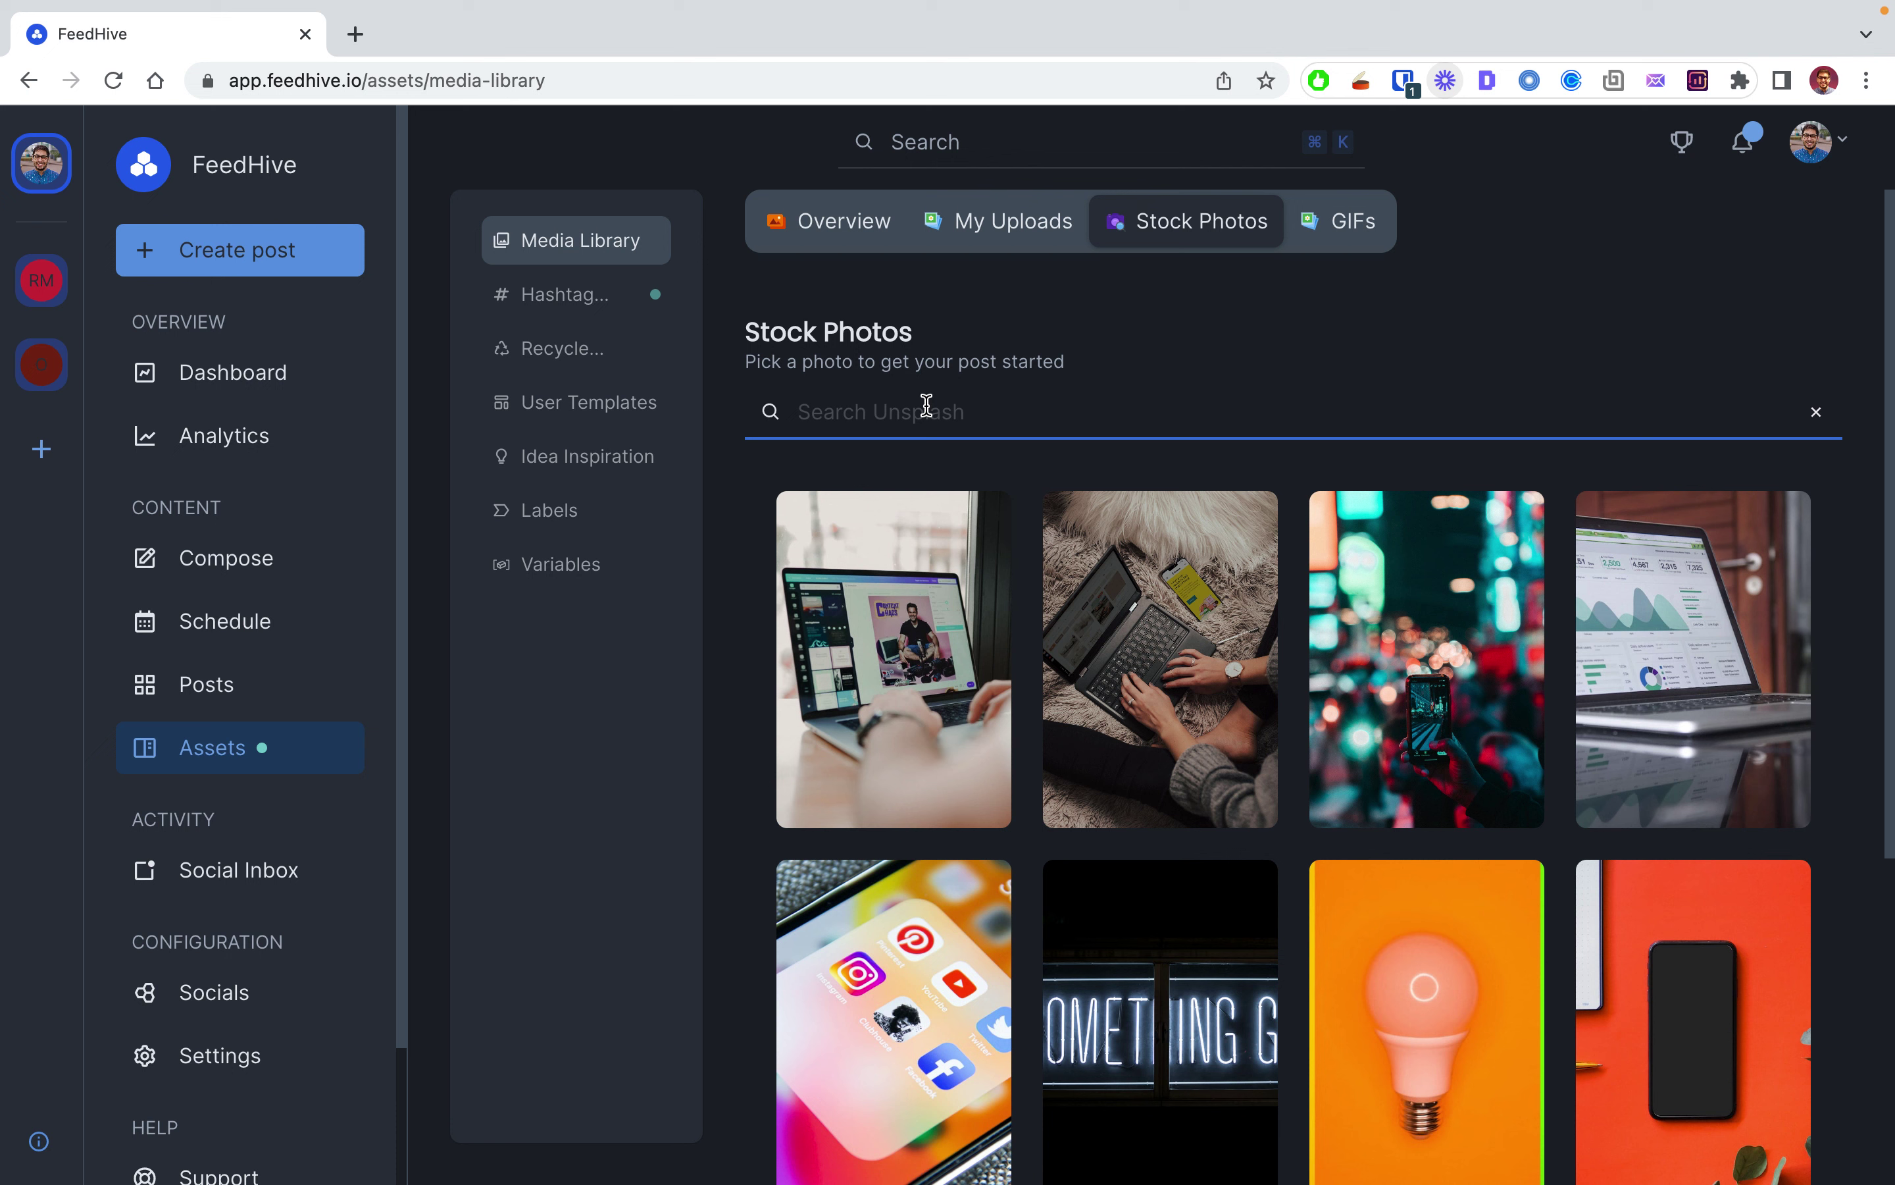
pyautogui.write('marketing')
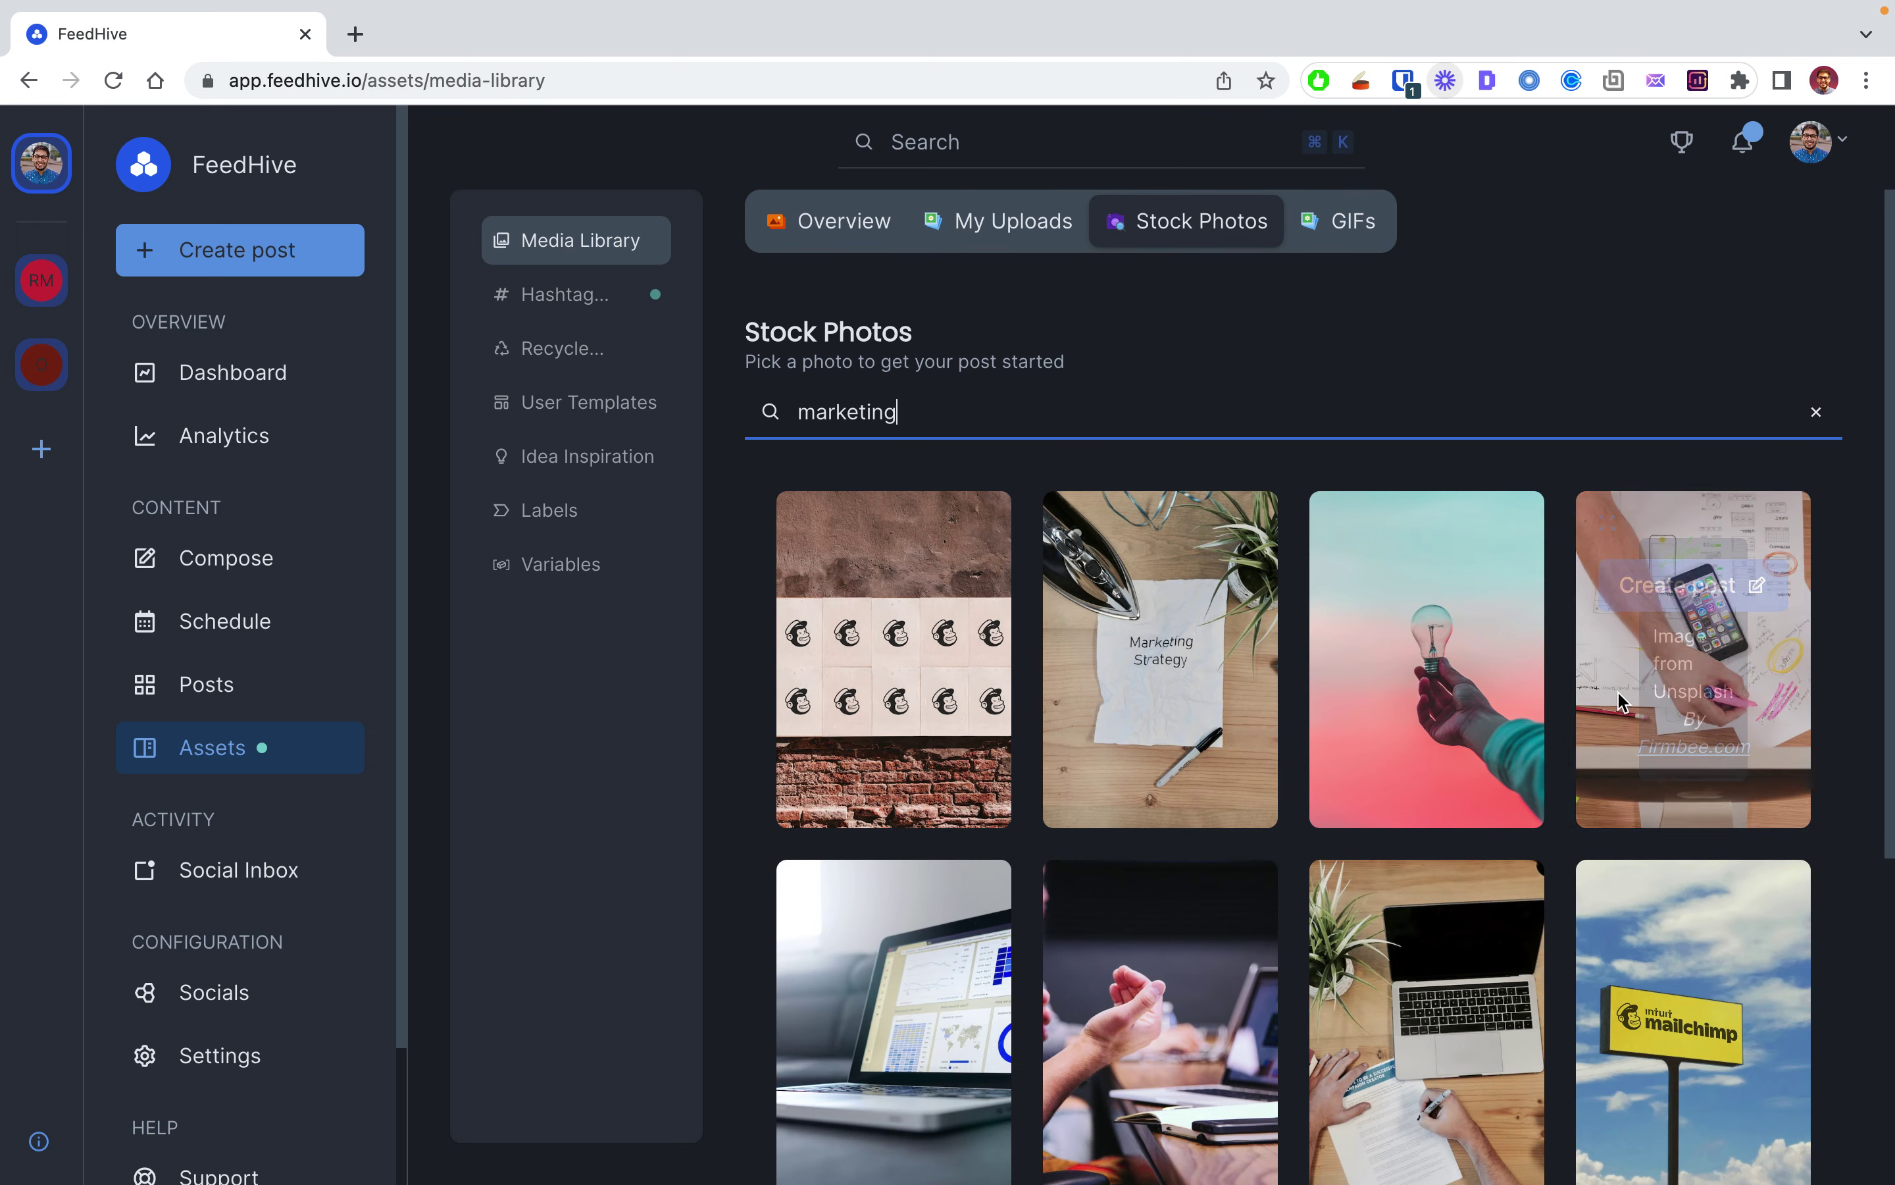
pyautogui.click(1344, 232)
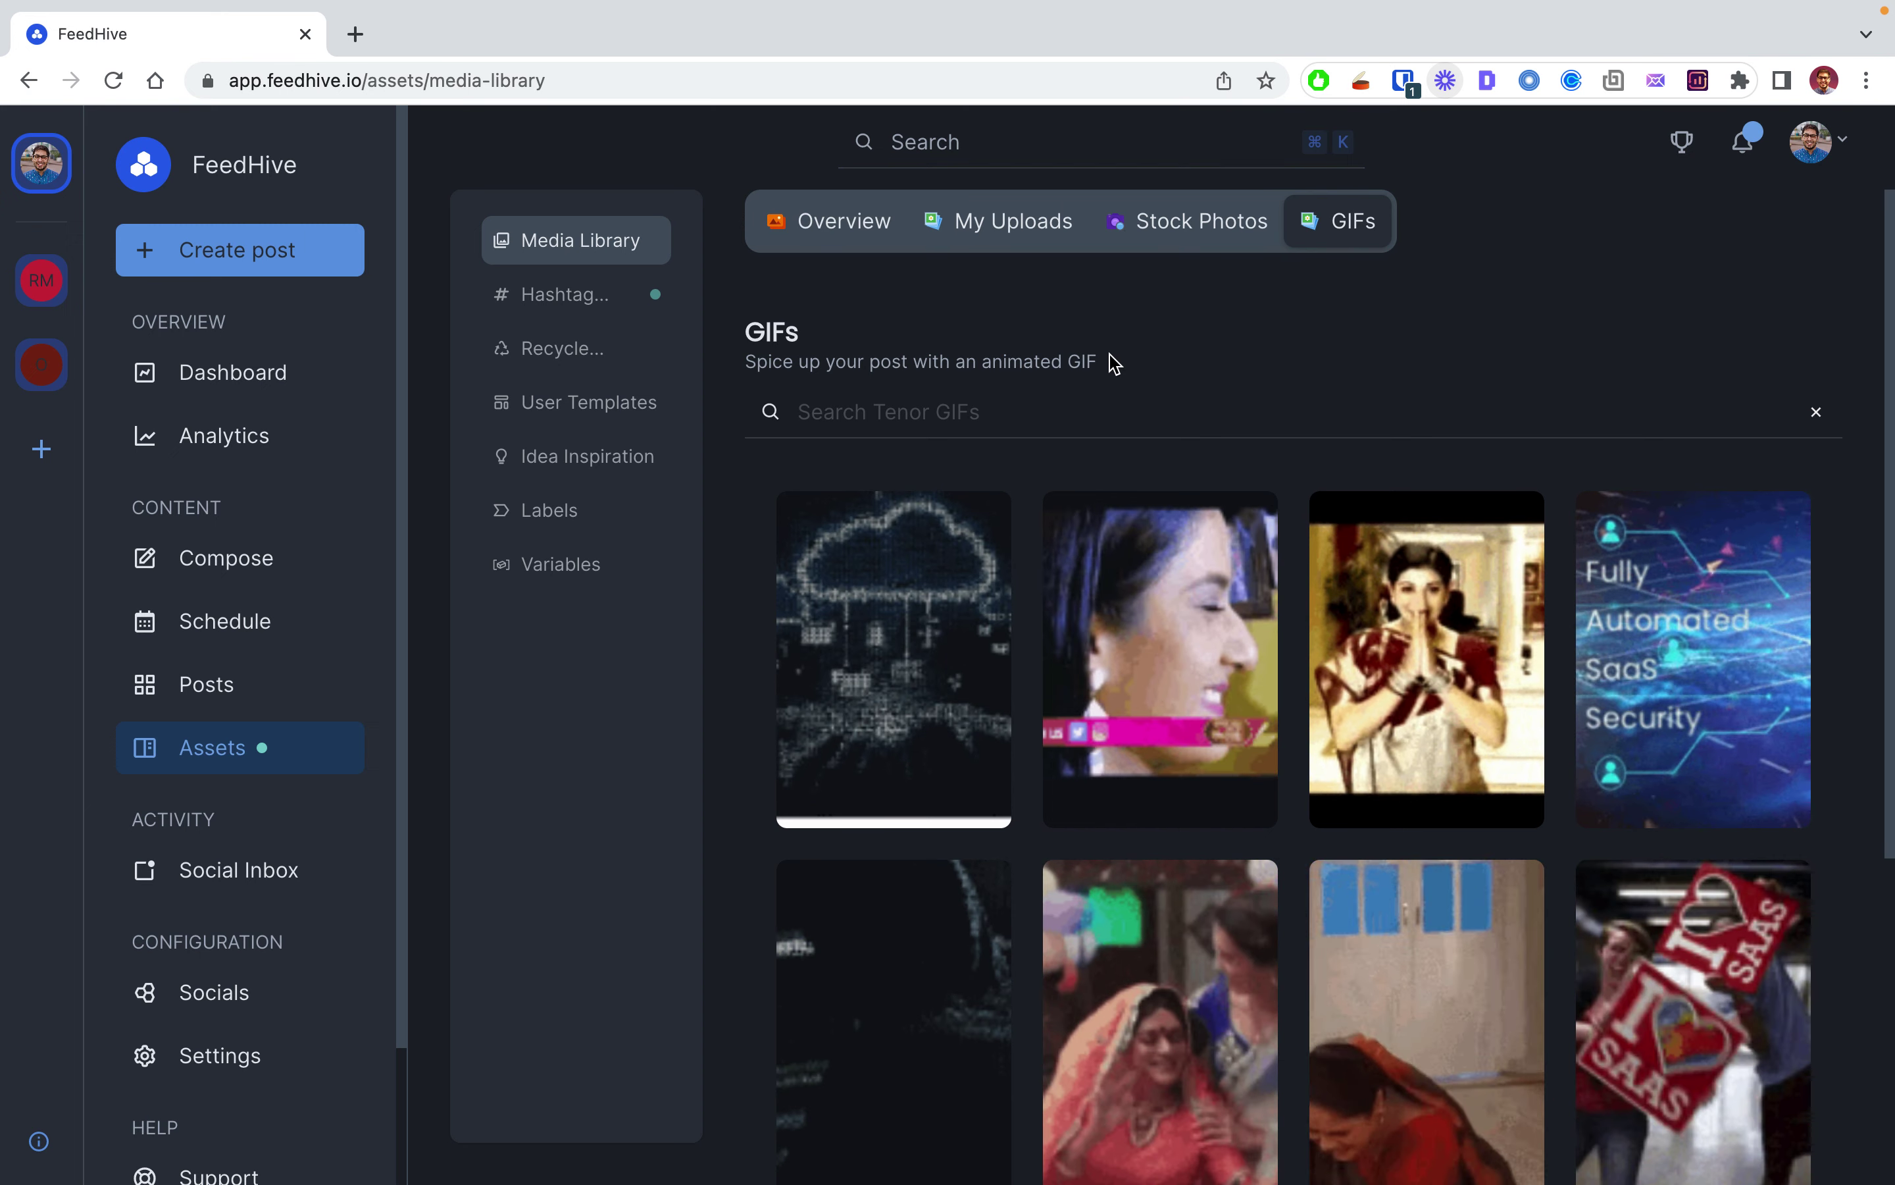
# Step: In the hashtag manager, fill in a new group named Marketing with #contentmarketing and #seo, and close it without creating it
pyautogui.click(536, 305)
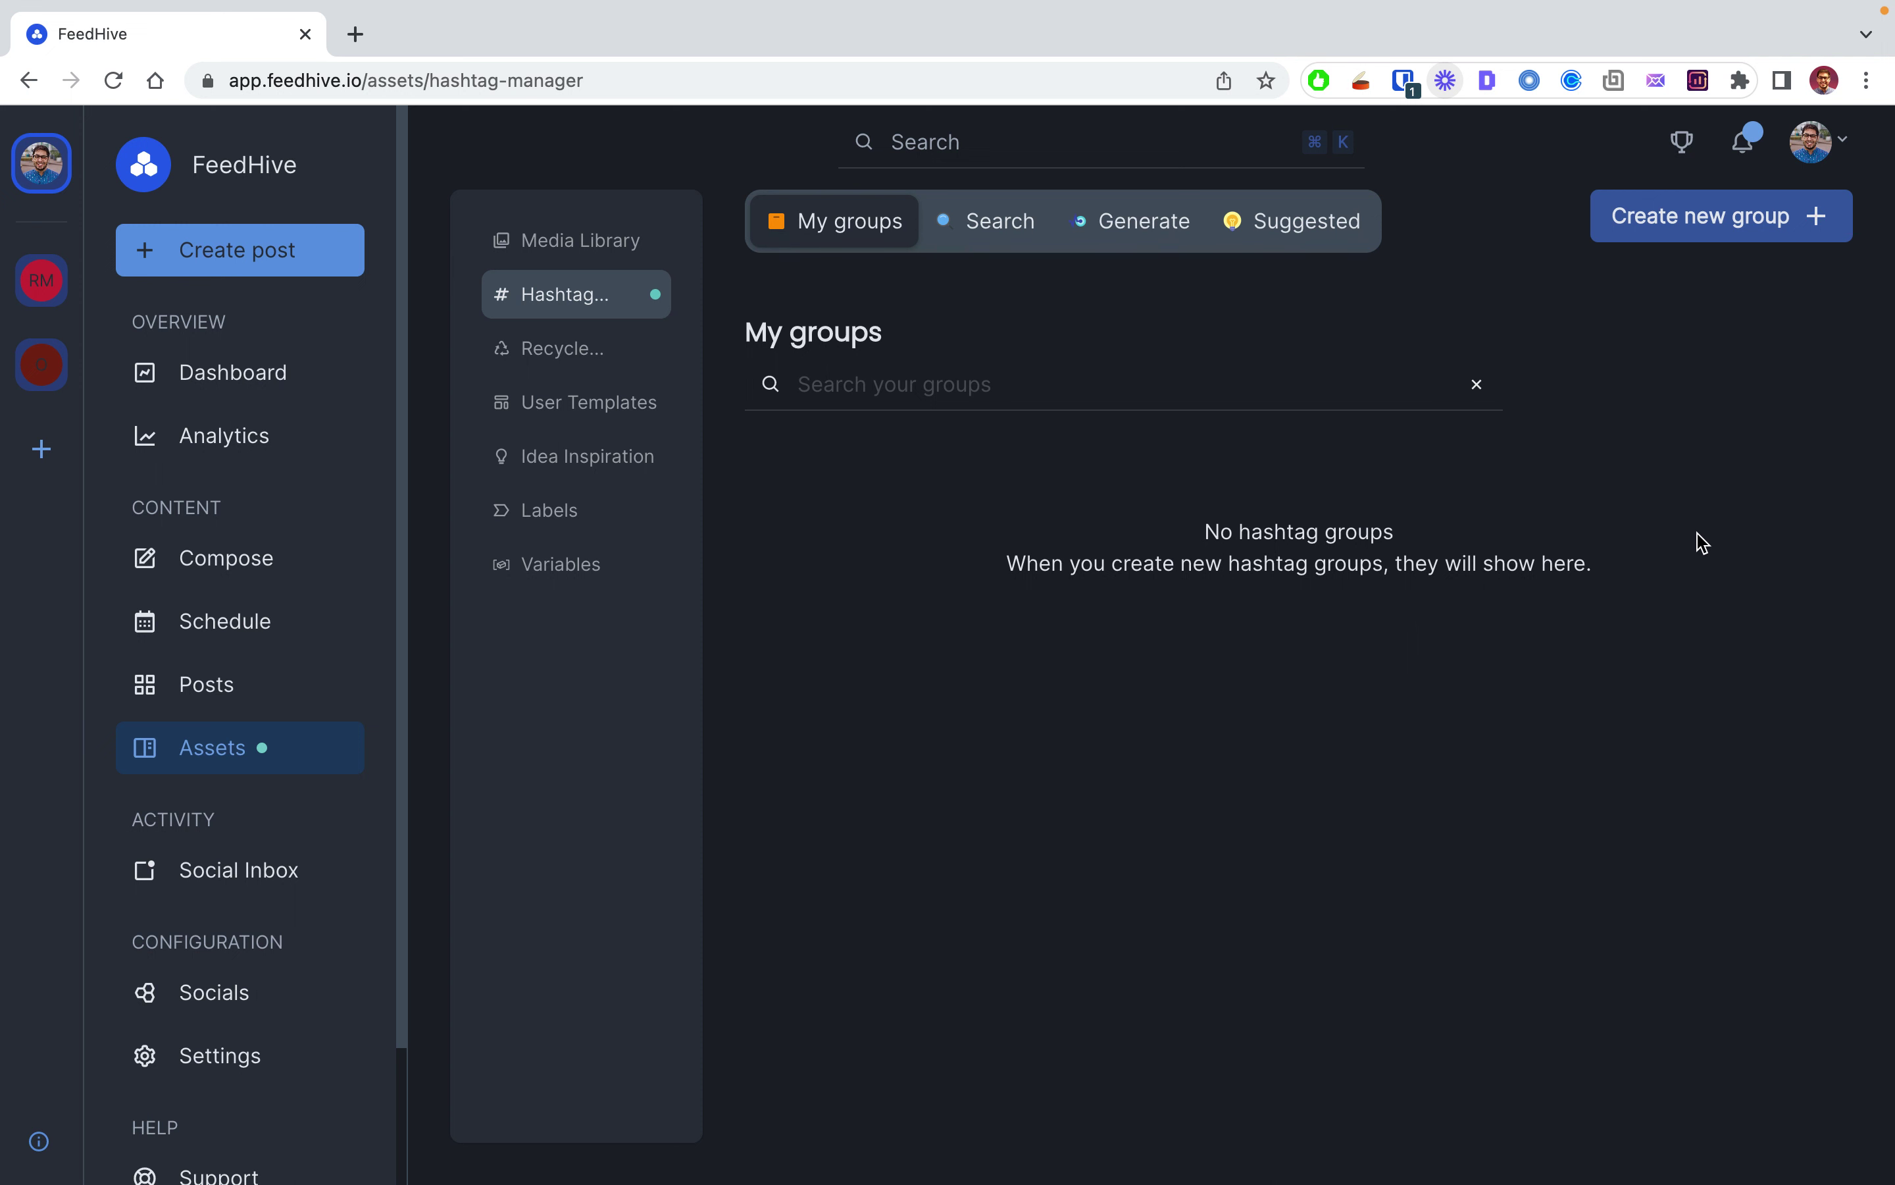
pyautogui.click(1776, 229)
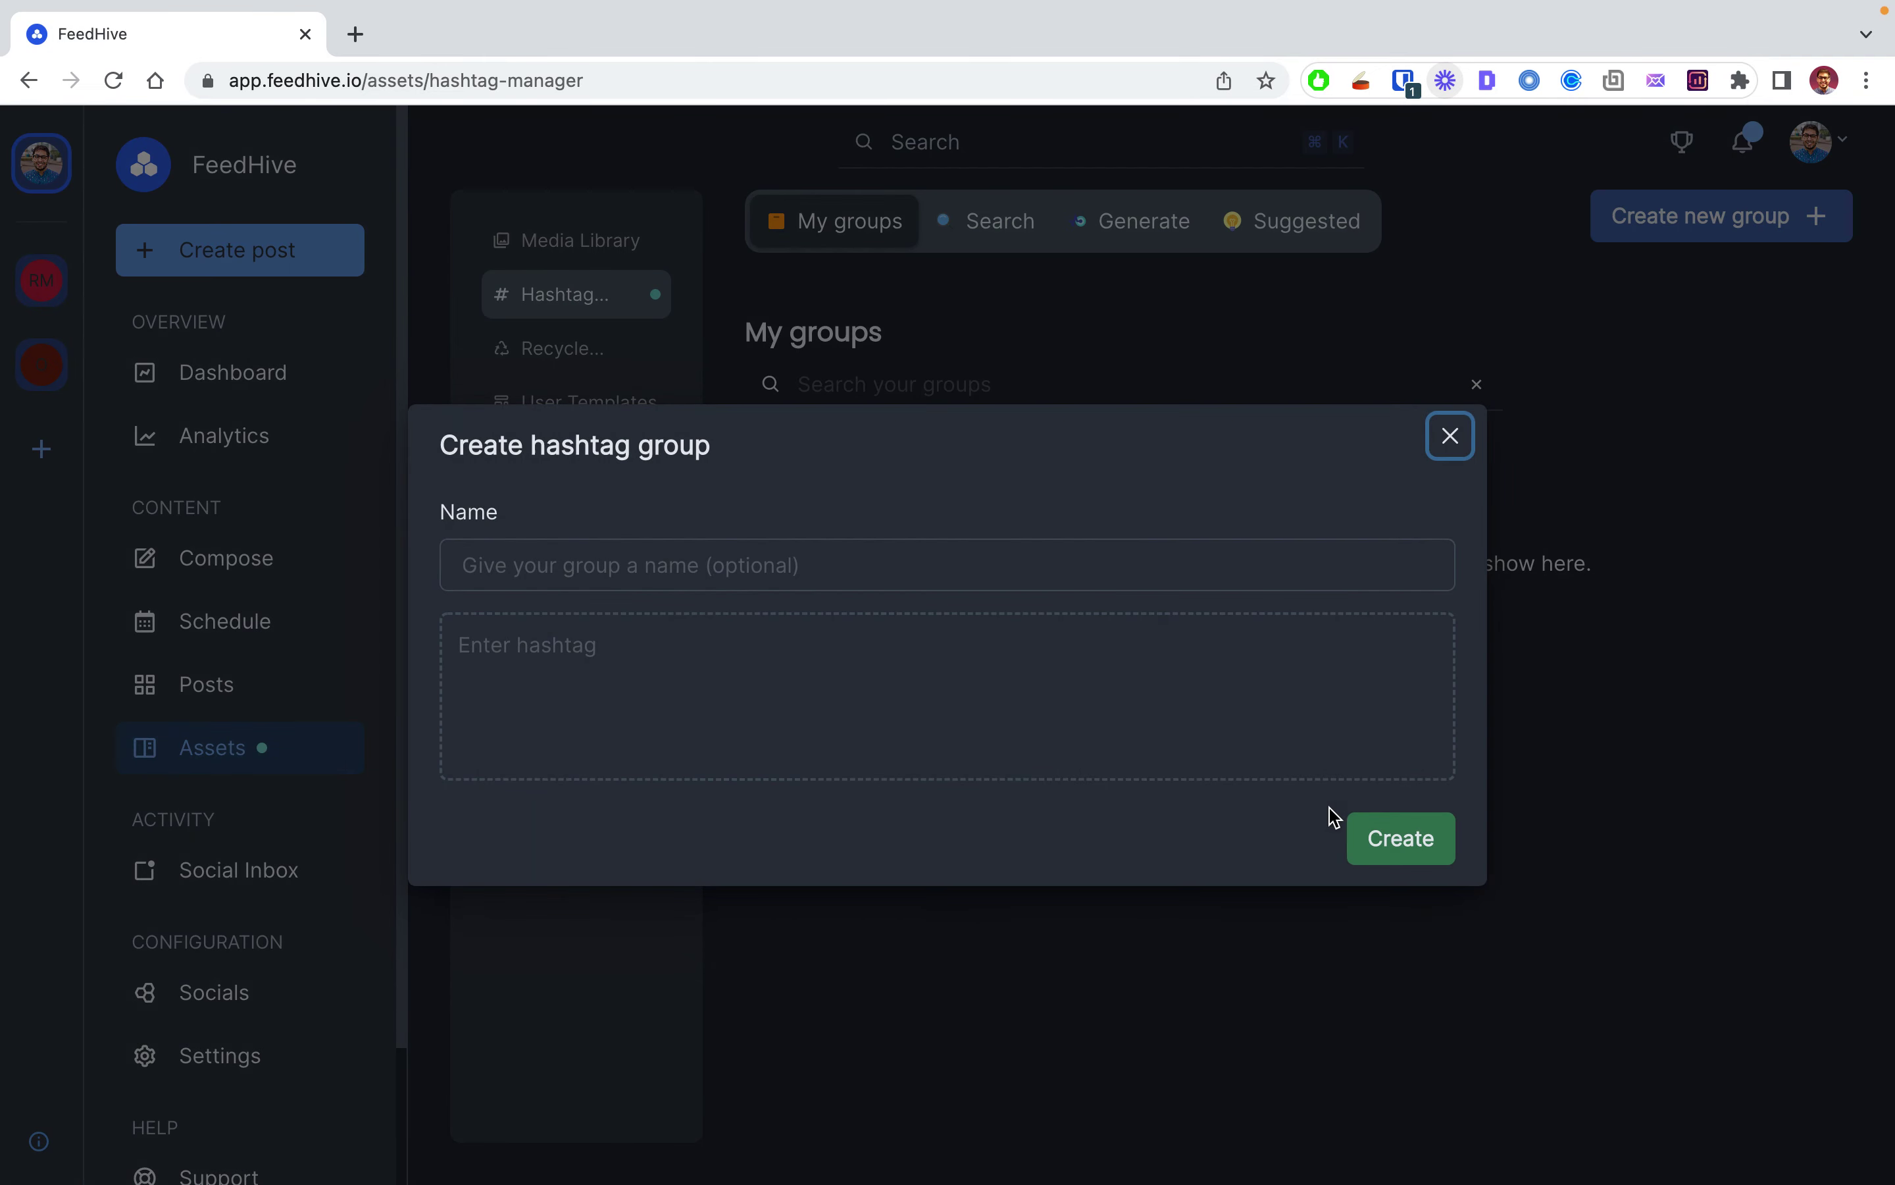
pyautogui.click(737, 566)
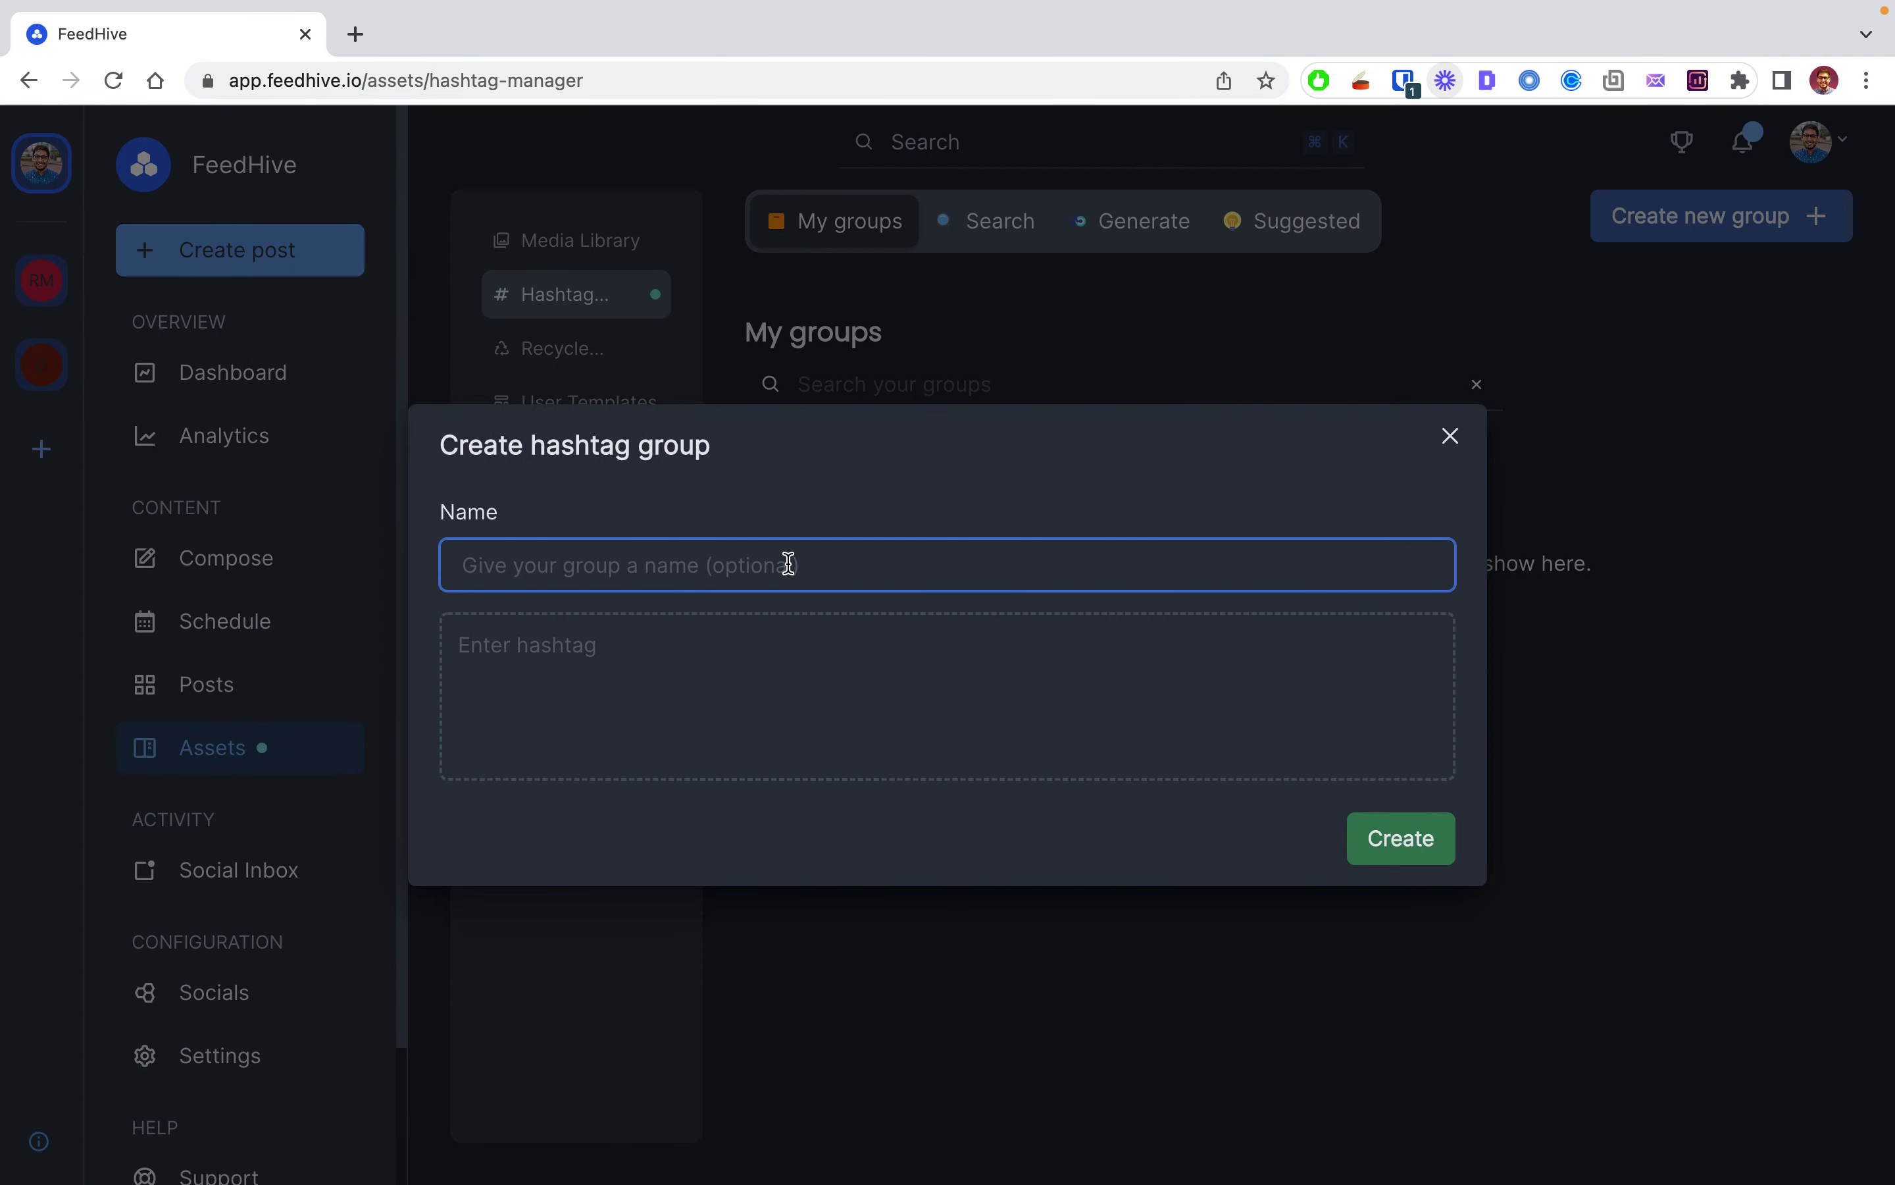
pyautogui.write('Marketing')
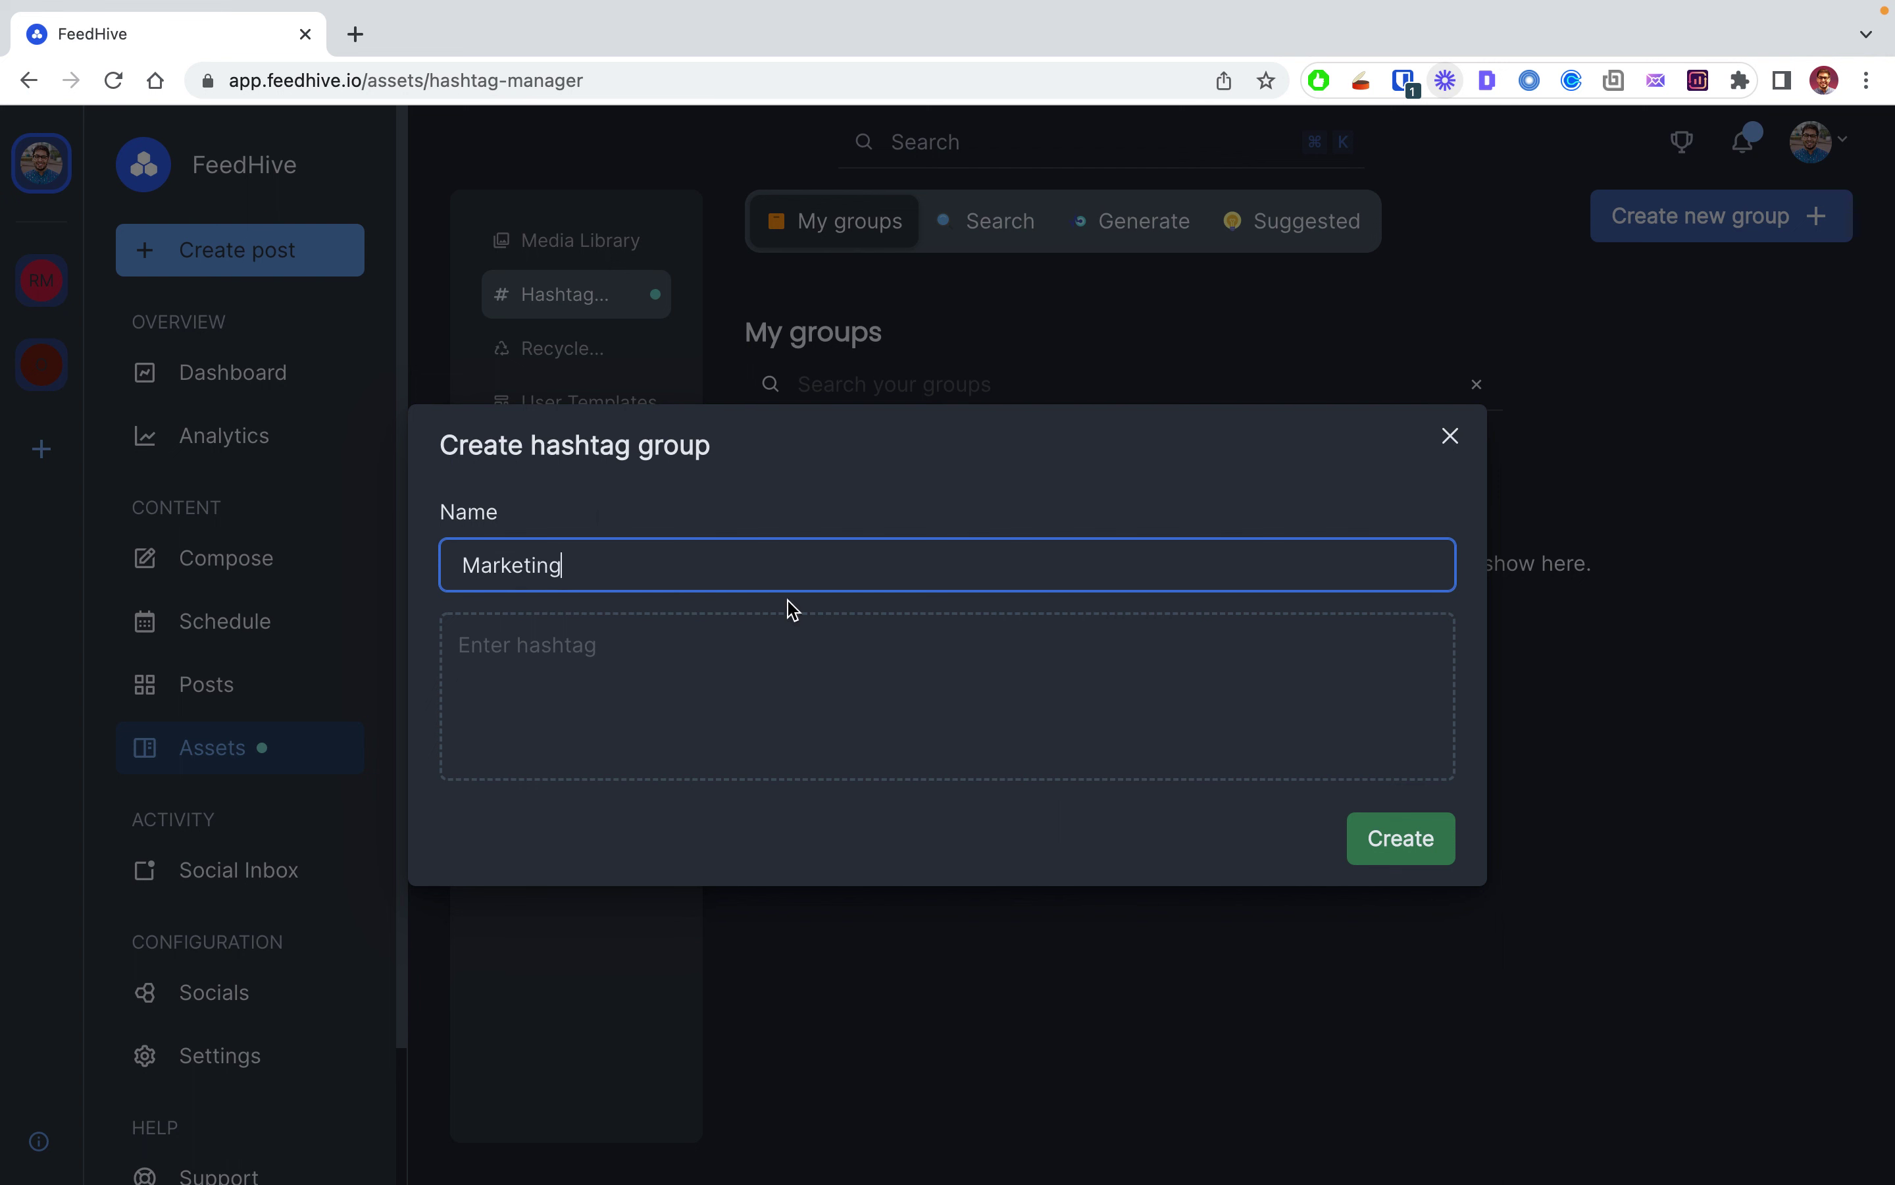
pyautogui.click(768, 703)
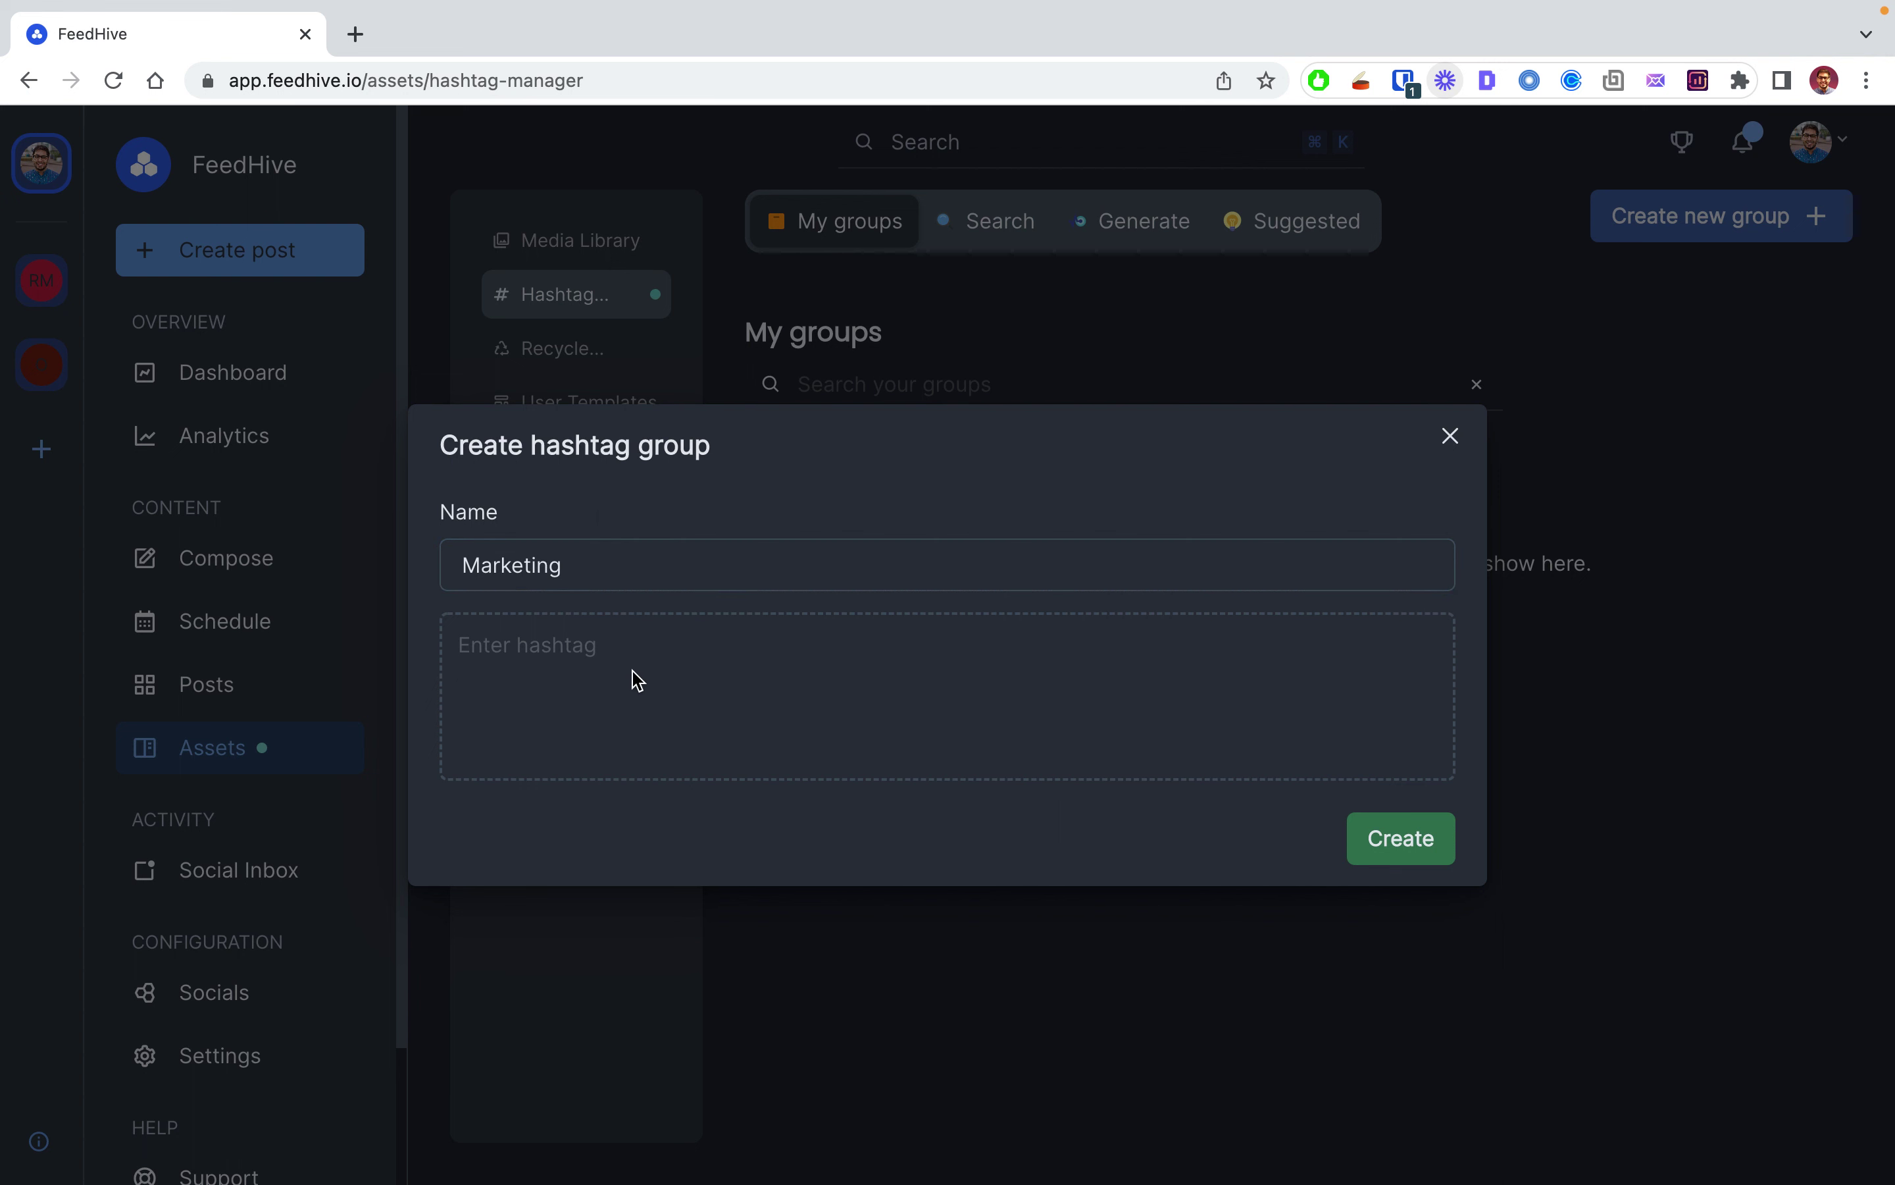
pyautogui.write('#contentmarketing')
pyautogui.press('Return')
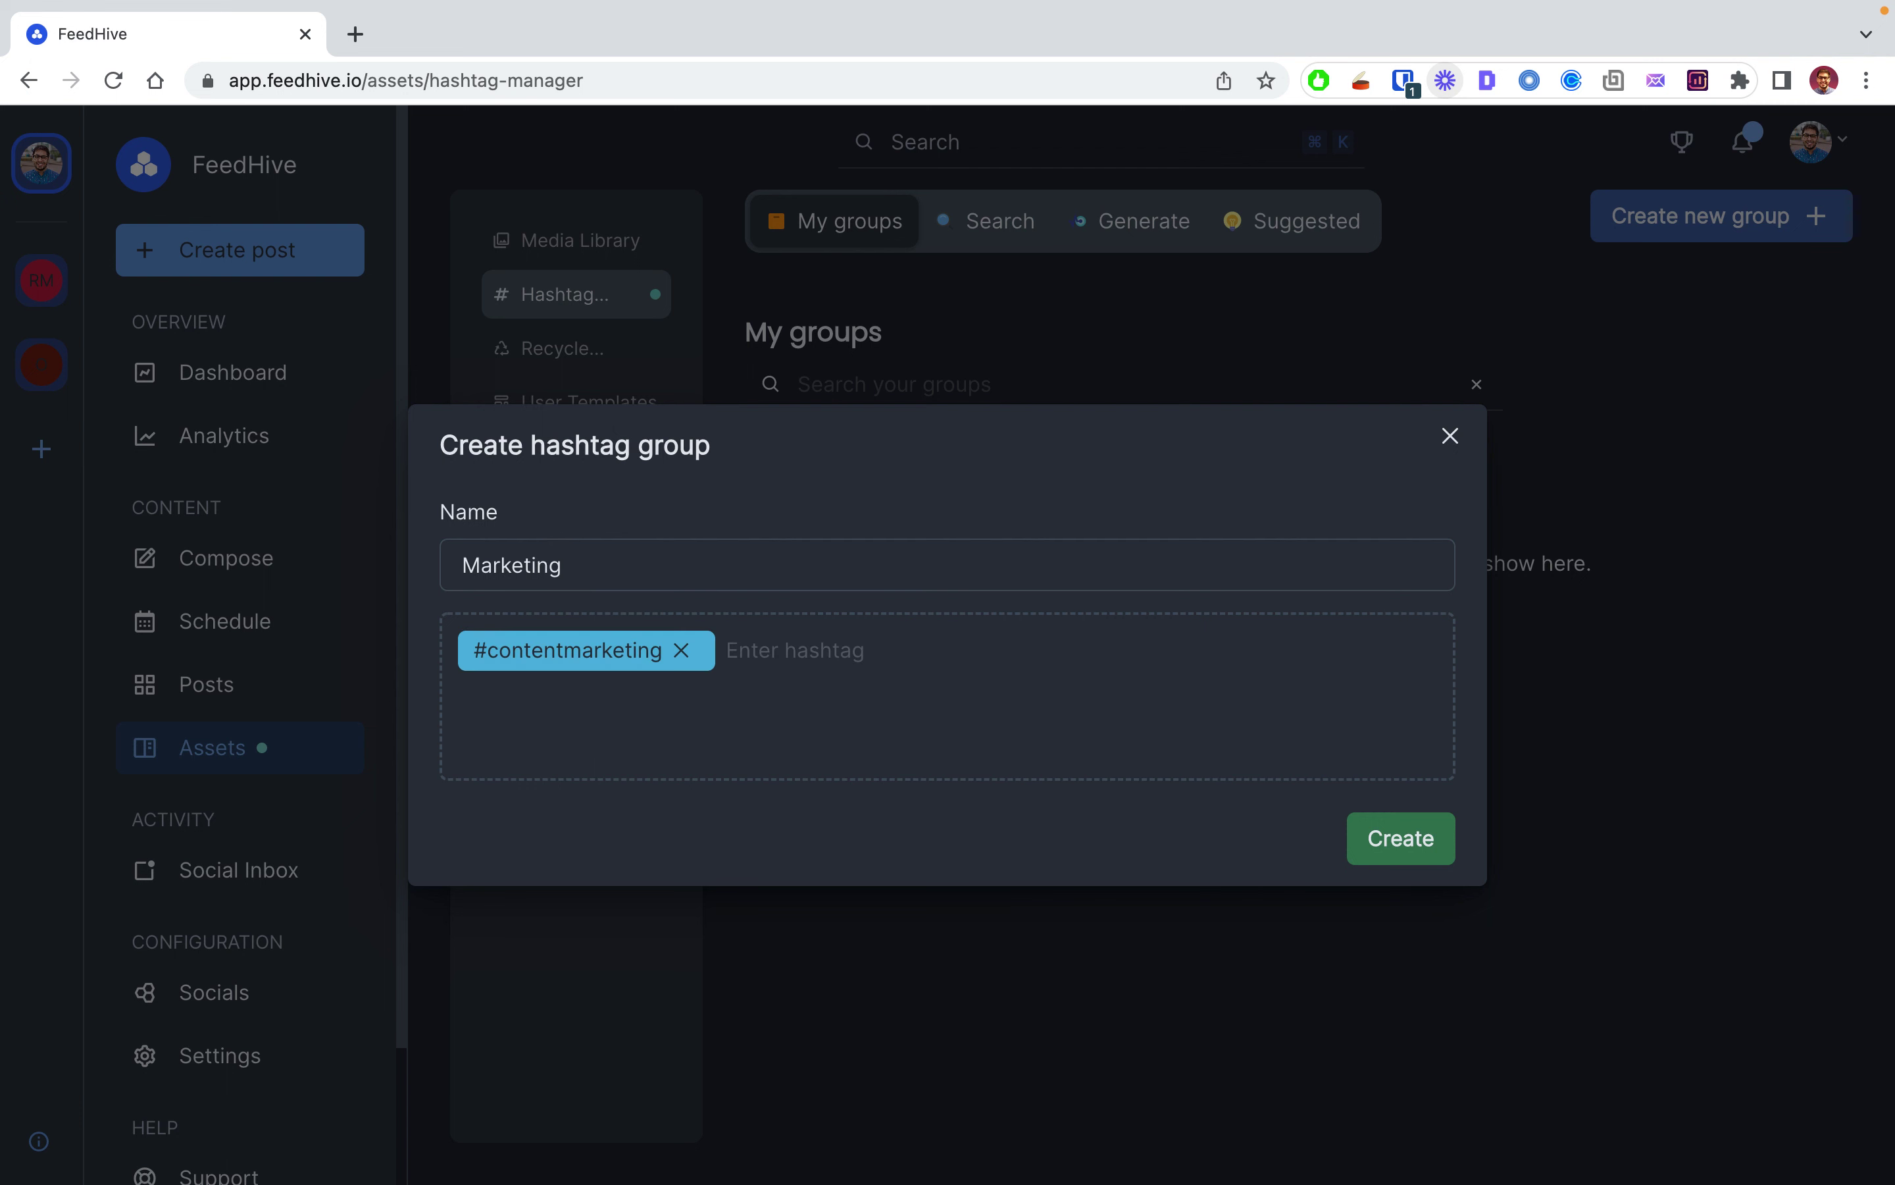
pyautogui.write('#seo')
pyautogui.press('Return')
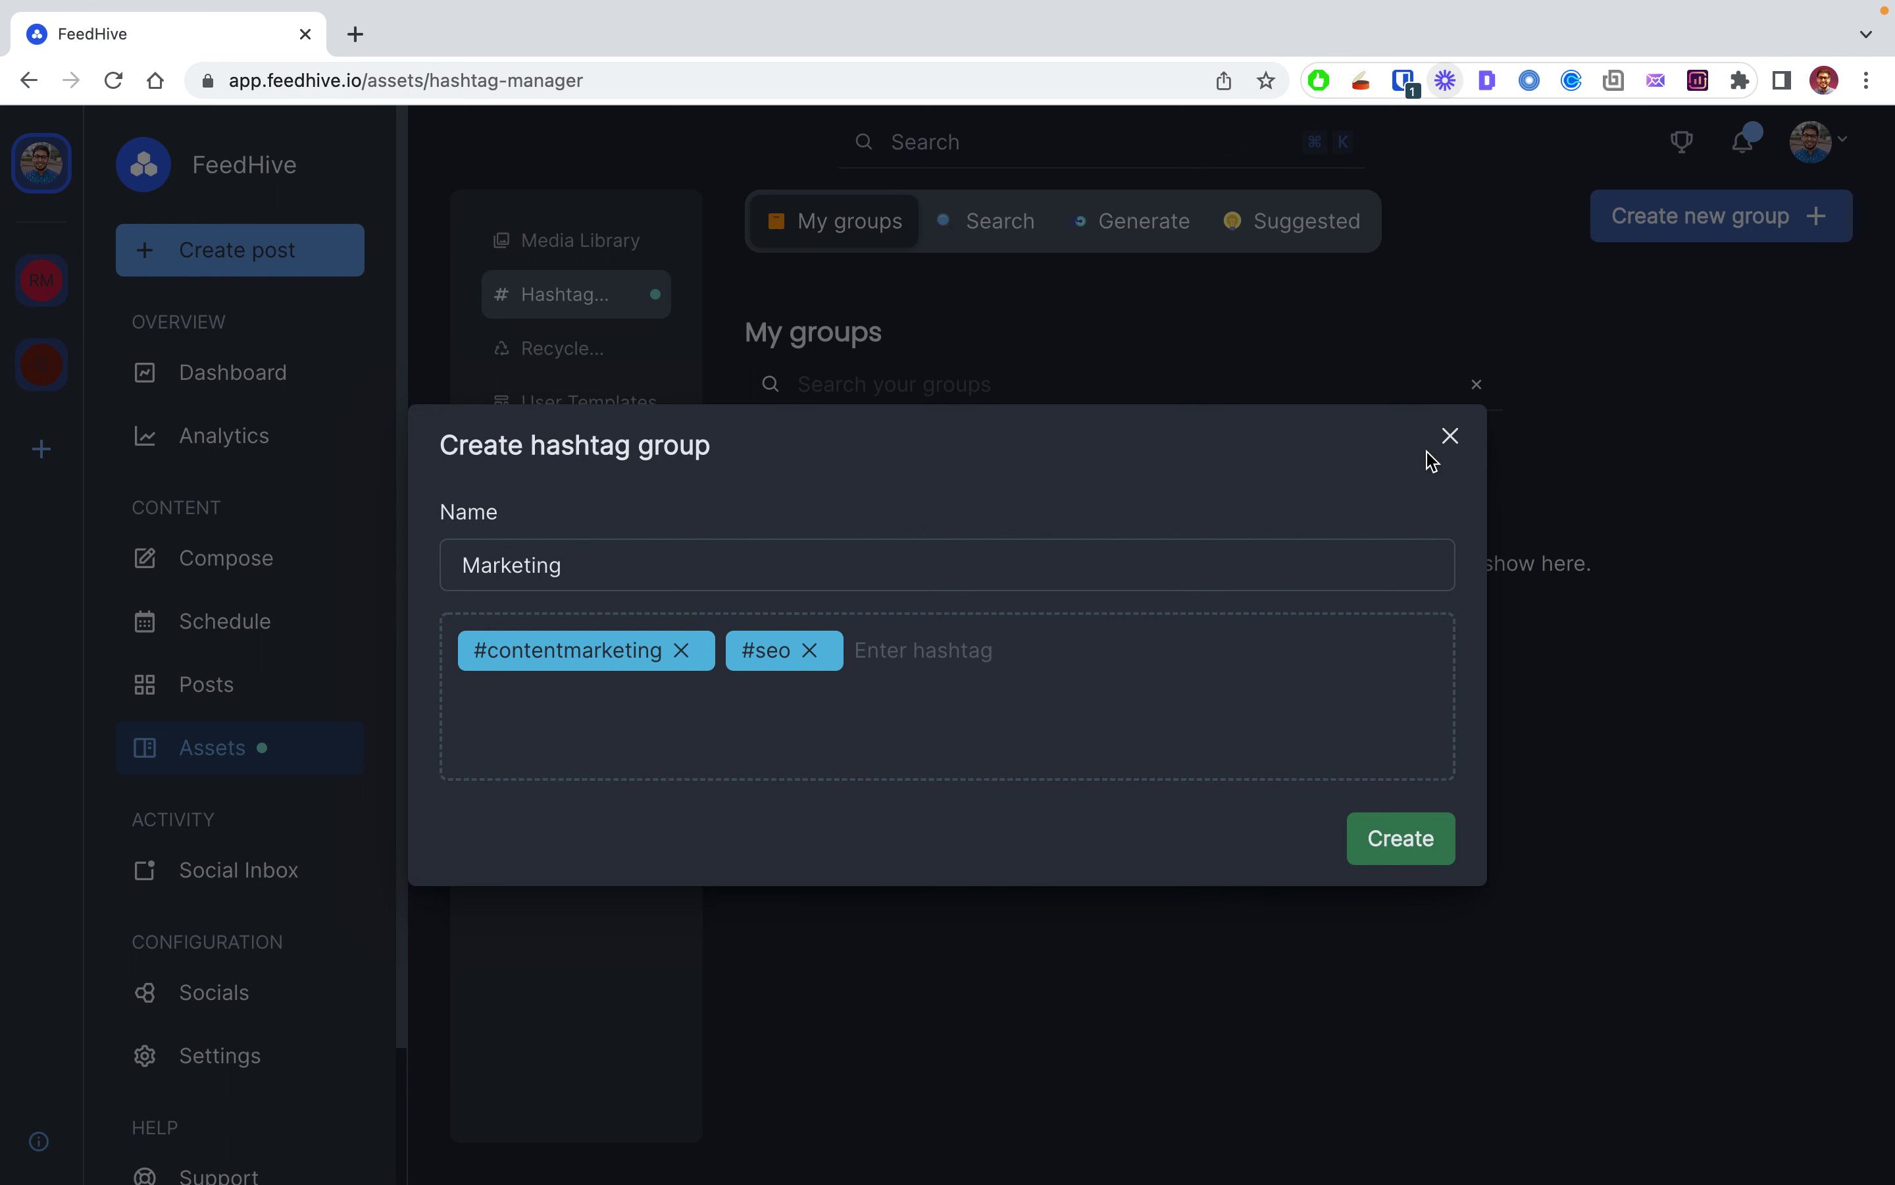
pyautogui.click(1453, 436)
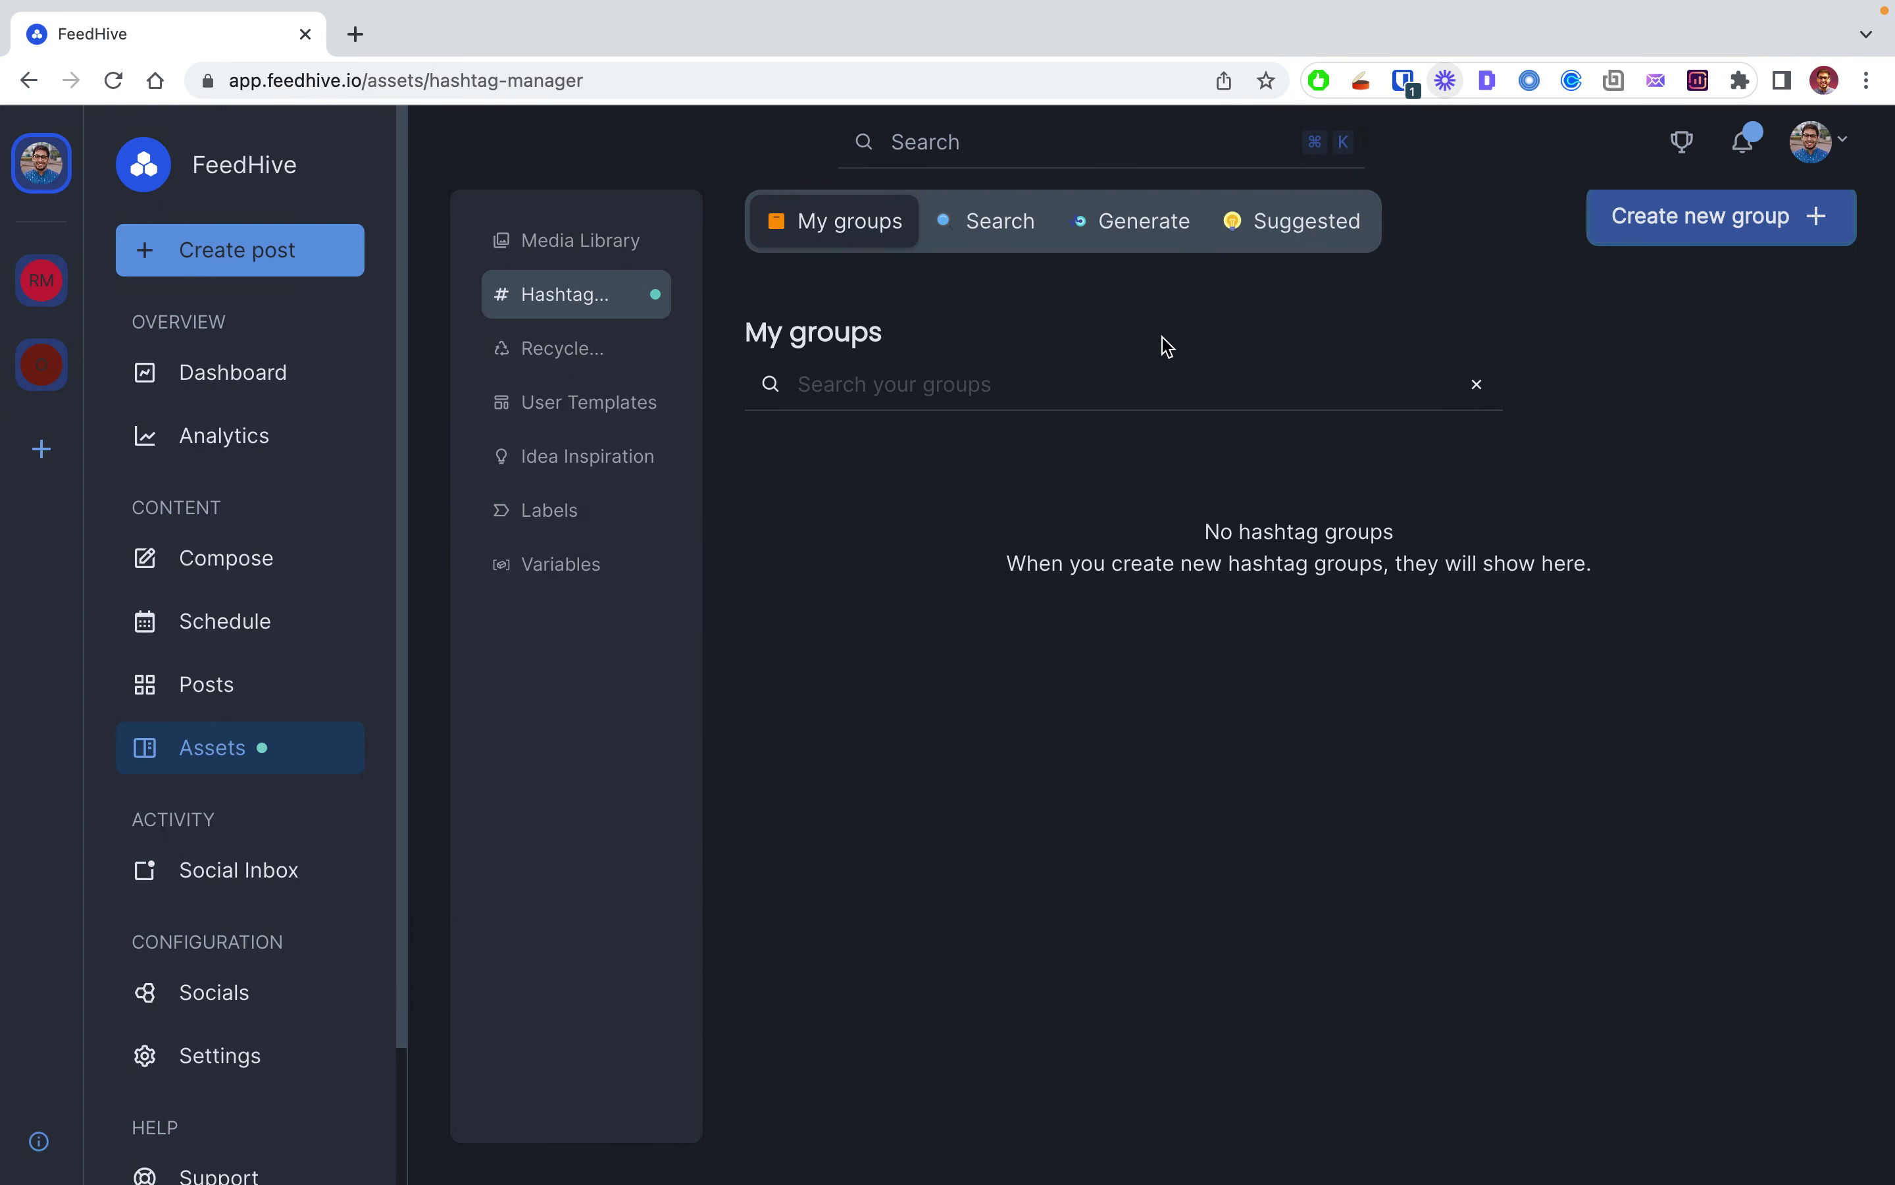
# Step: Search the hashtags for "marketing" and check how widely #marketing is used on Instagram and followed on LinkedIn
pyautogui.click(987, 231)
pyautogui.click(899, 408)
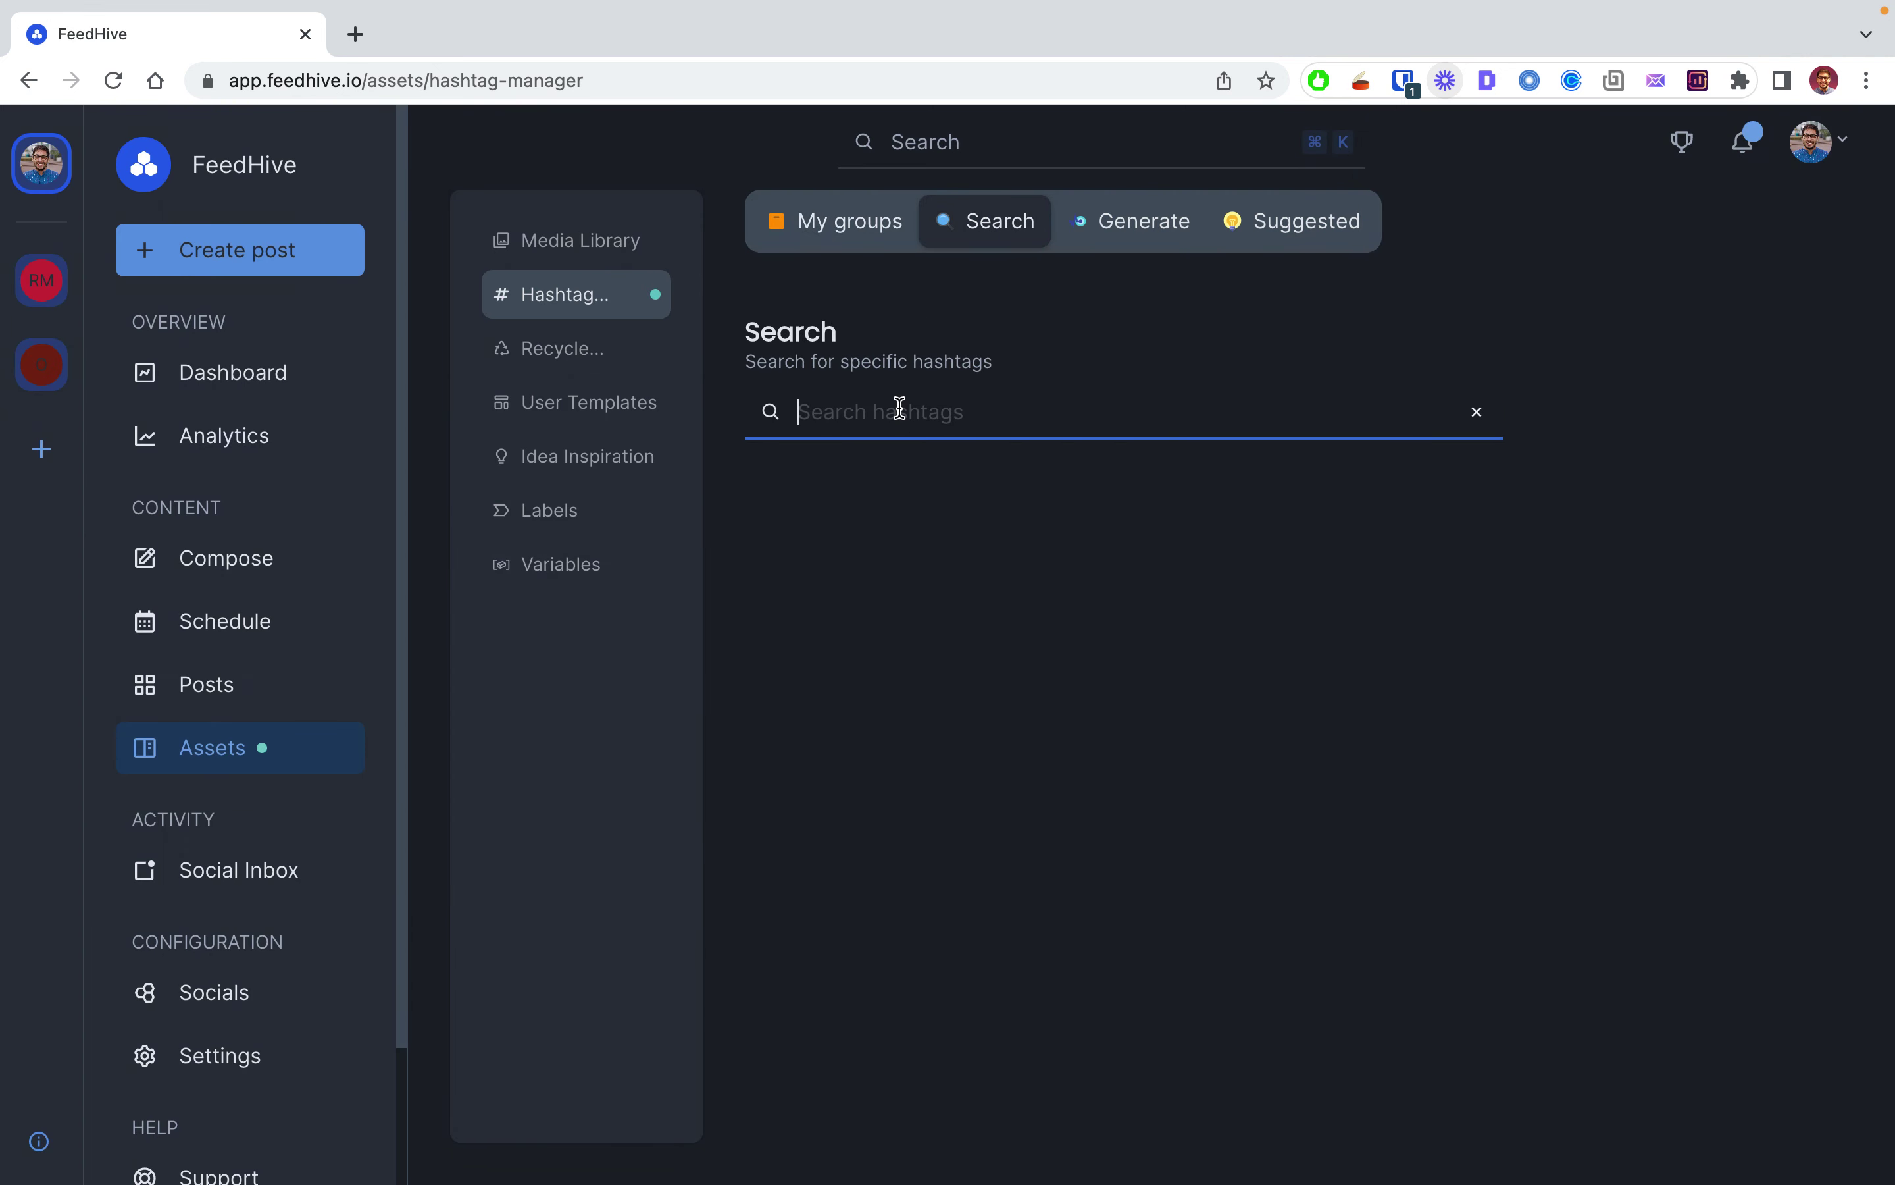
pyautogui.write('marketing')
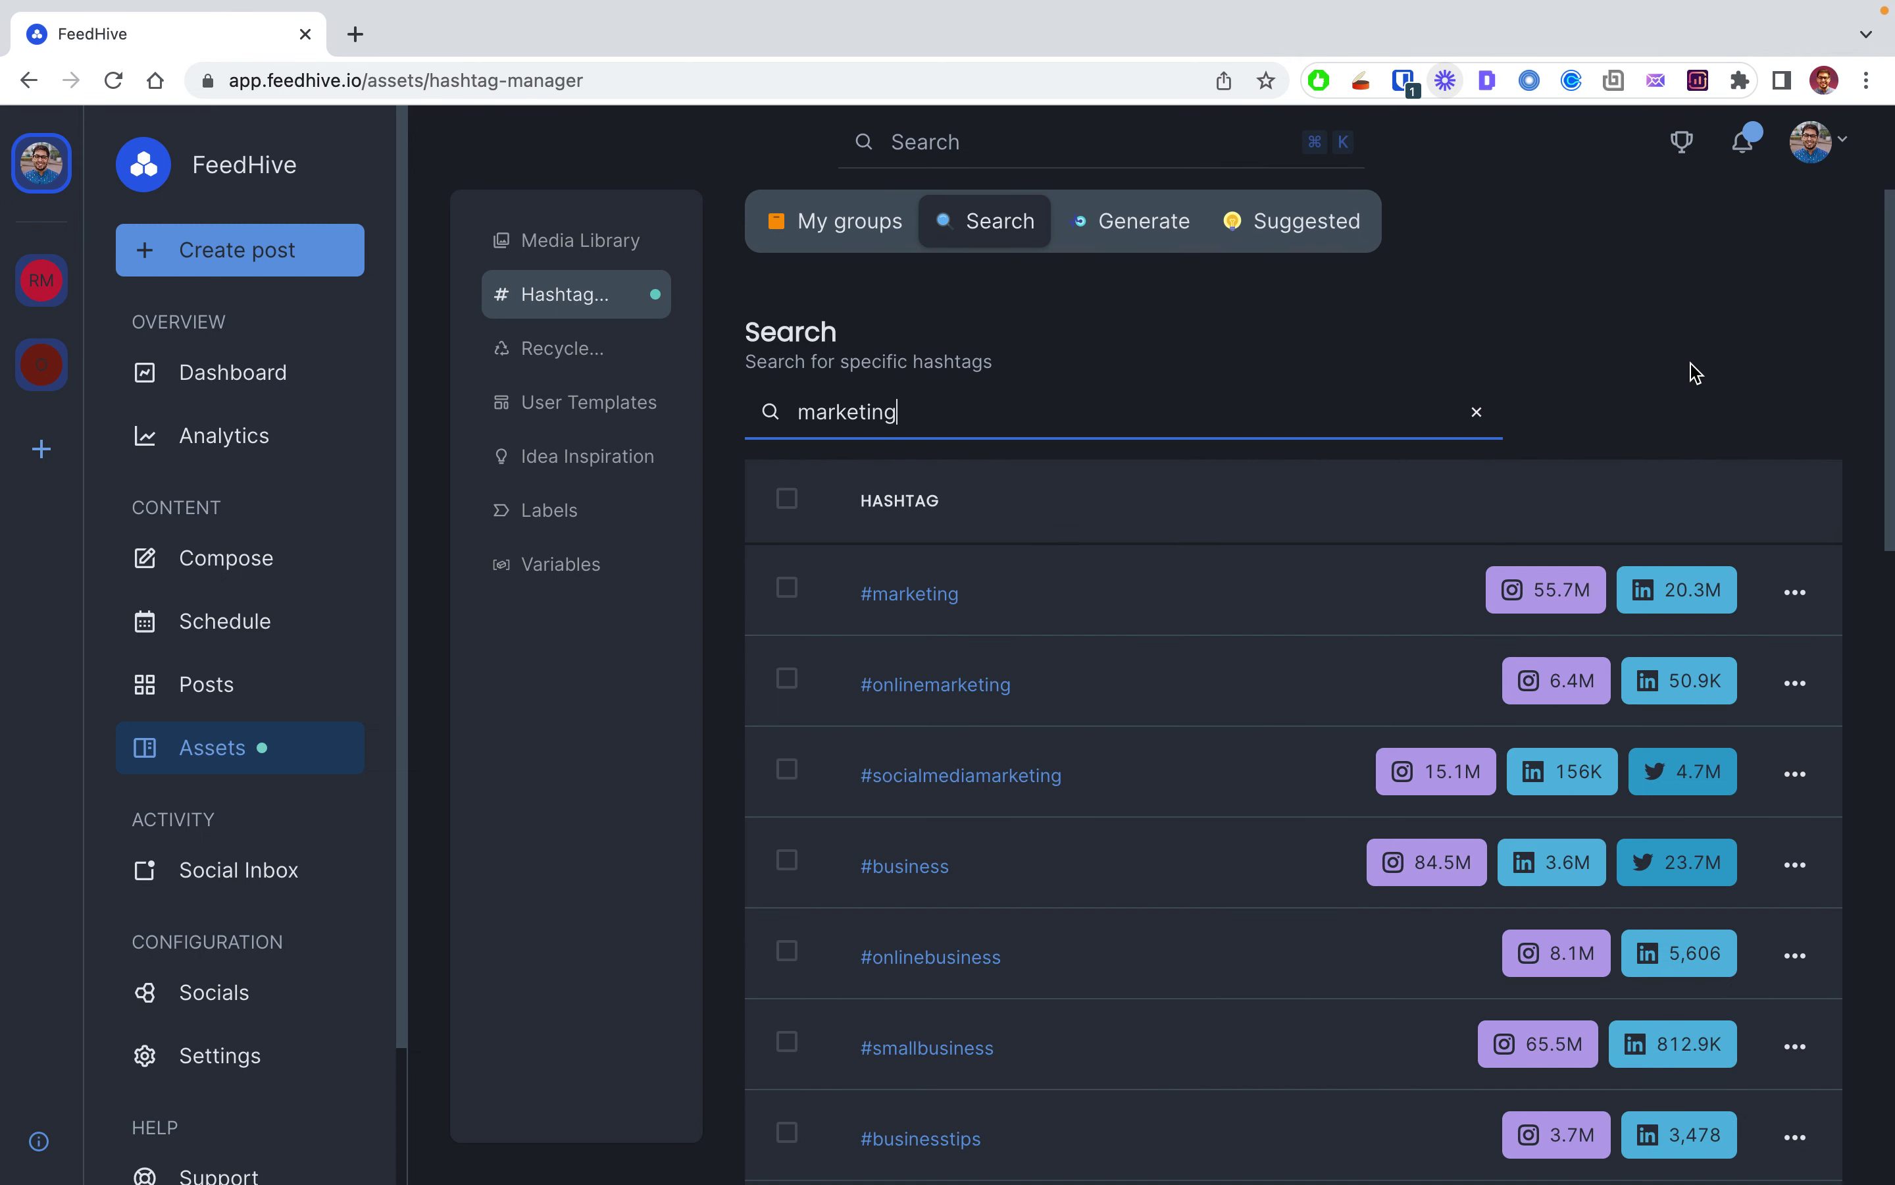
pyautogui.moveTo(1550, 601)
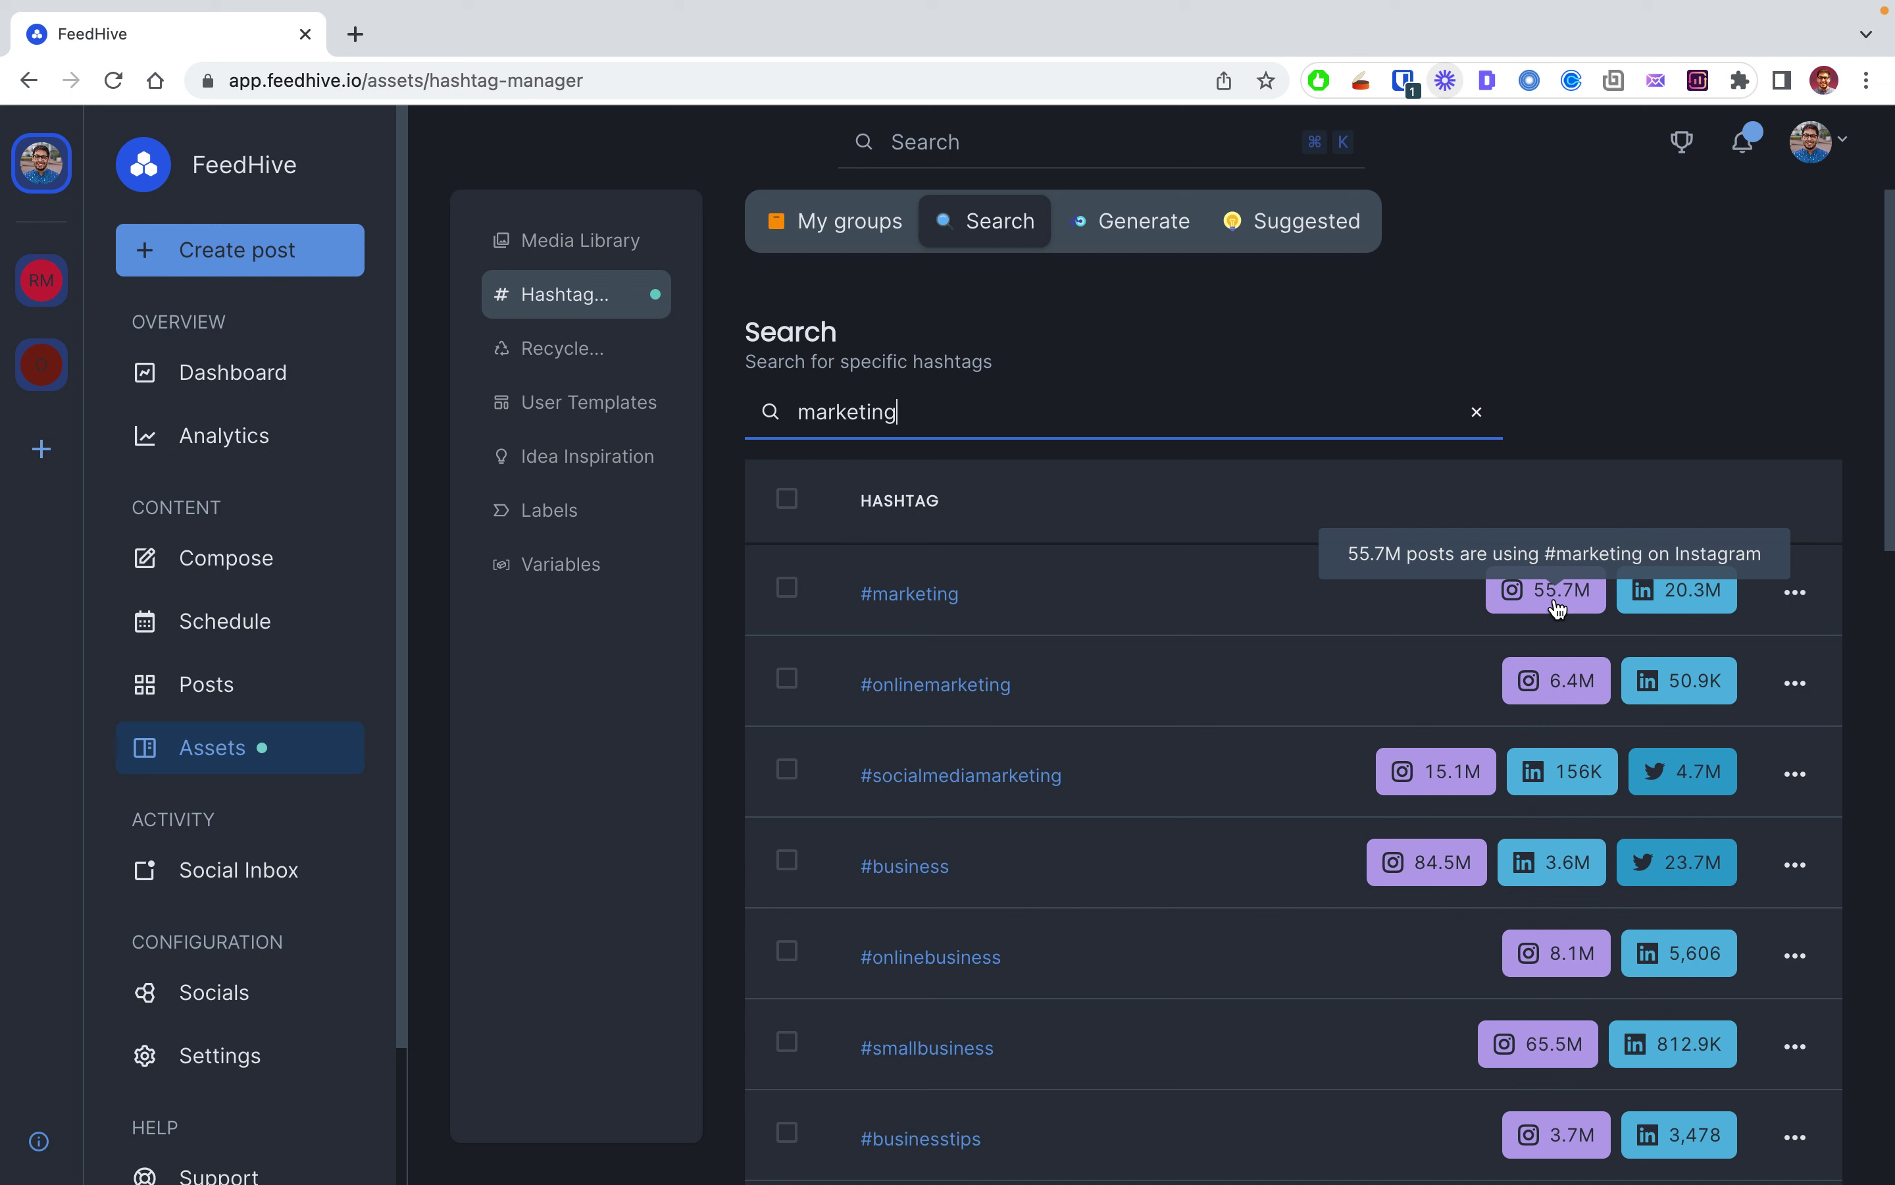
pyautogui.moveTo(1678, 602)
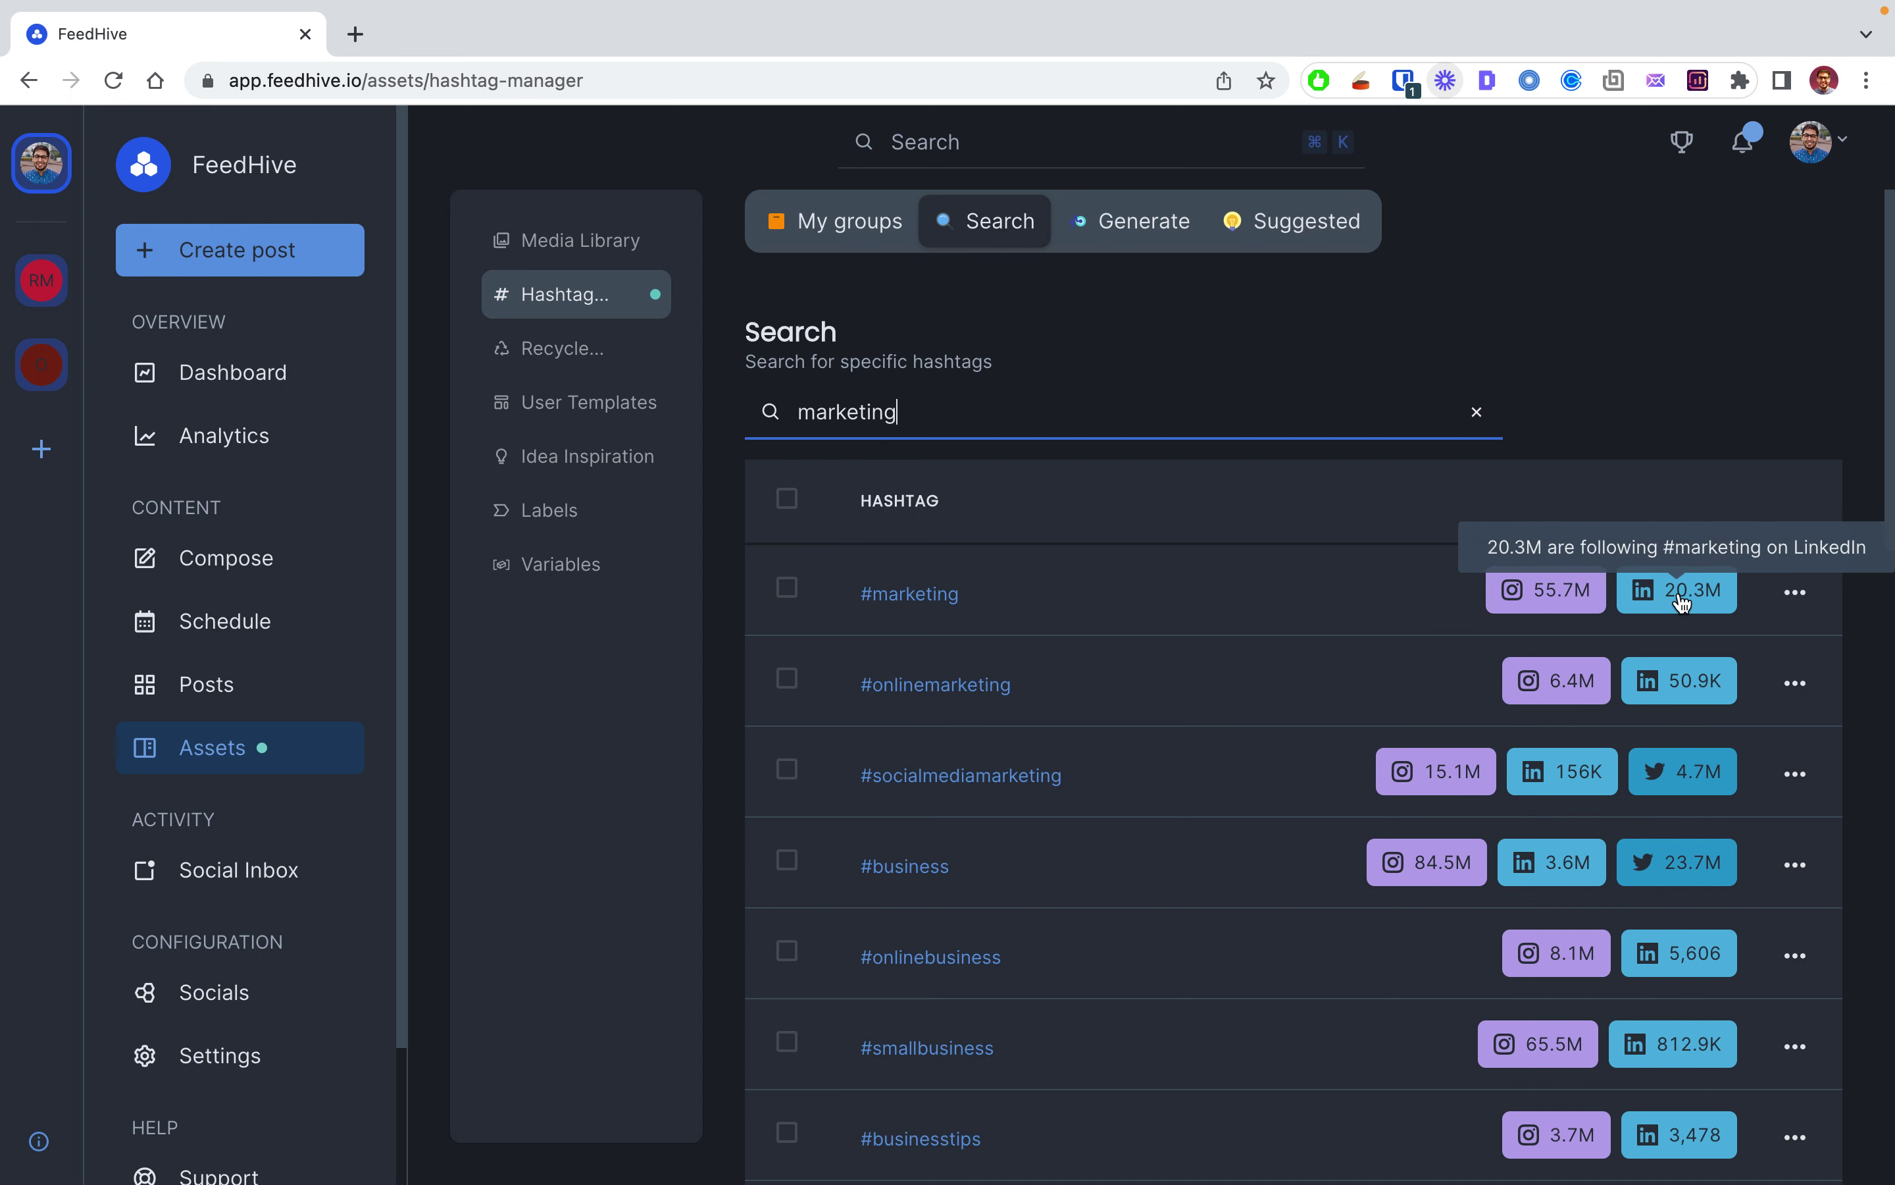
# Step: Search for hashtags related to #marketing and look through the whole list of hashtags
pyautogui.click(1802, 597)
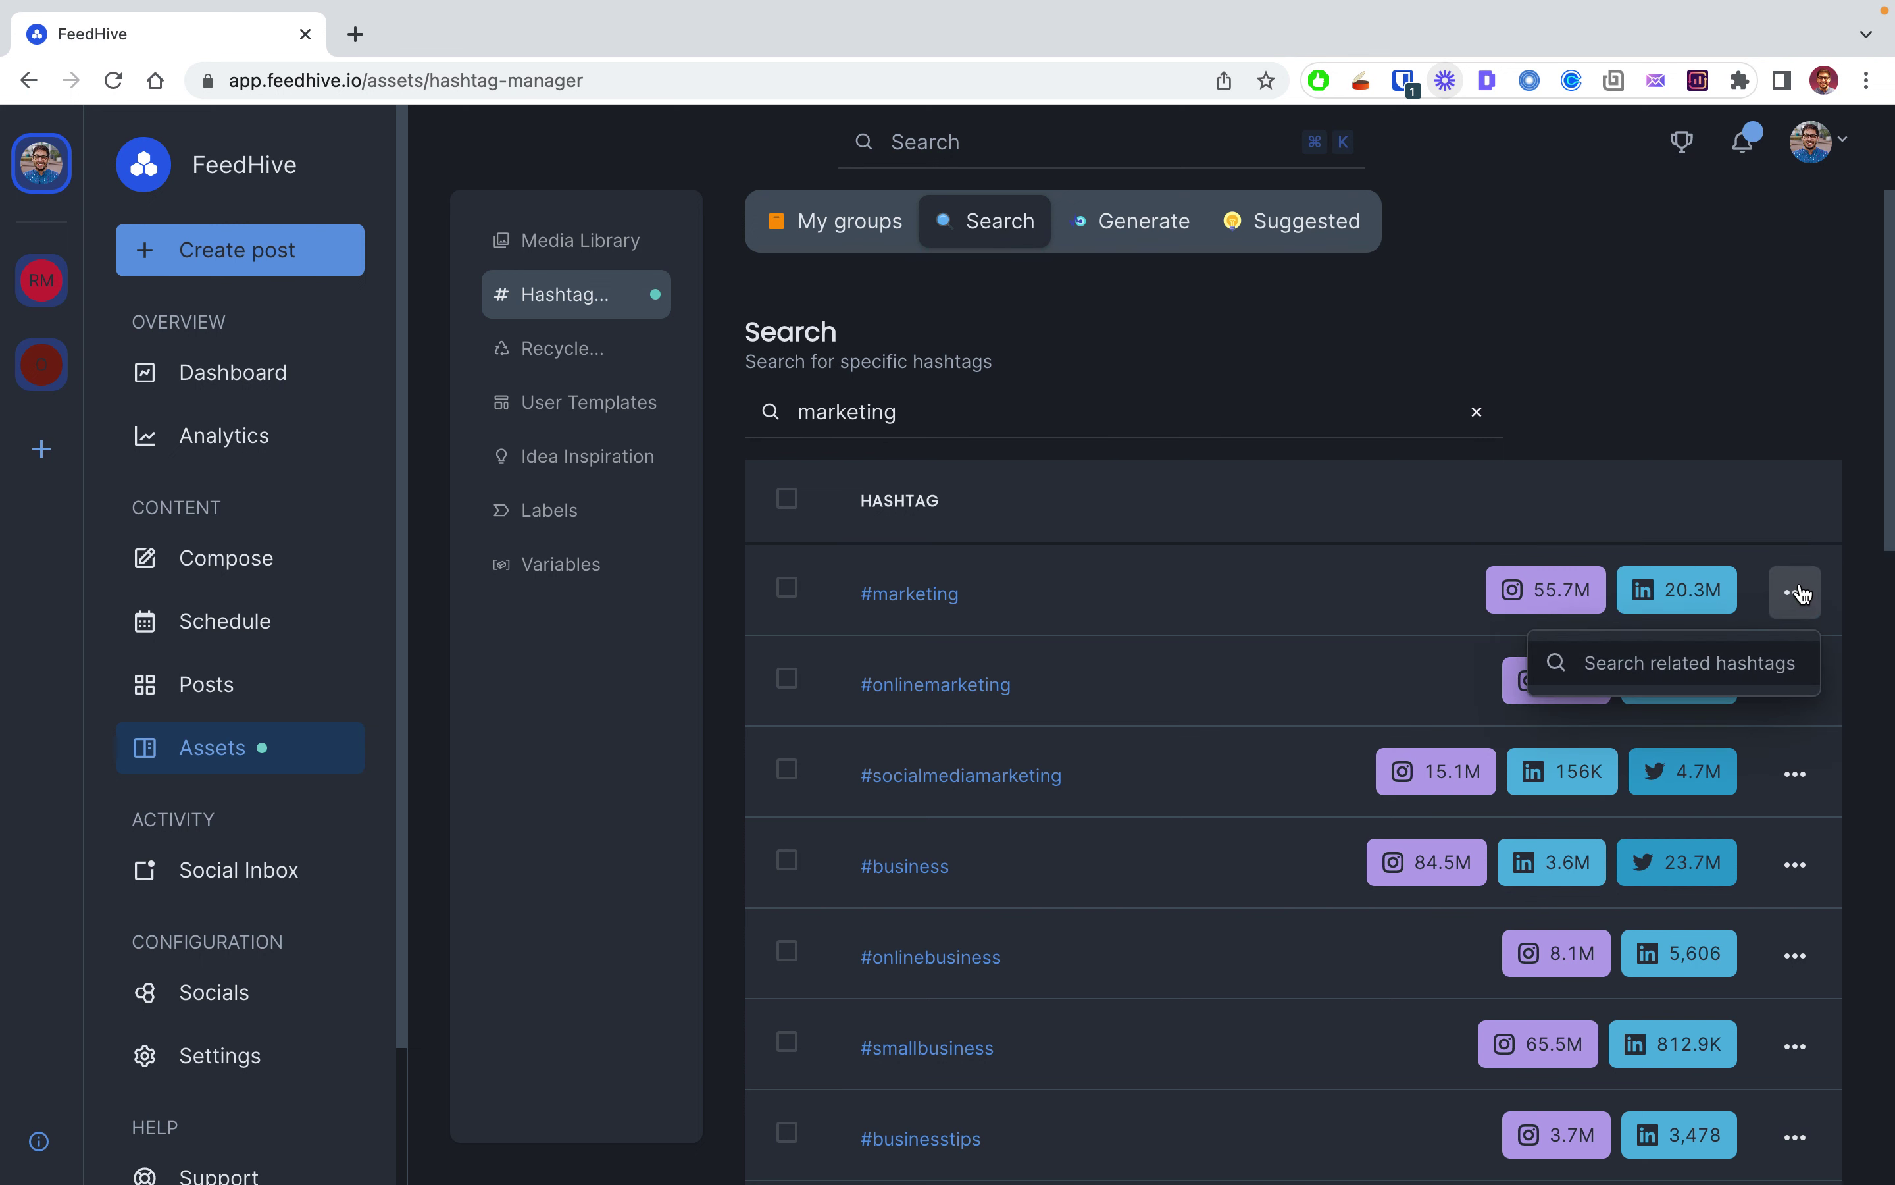
pyautogui.click(1653, 672)
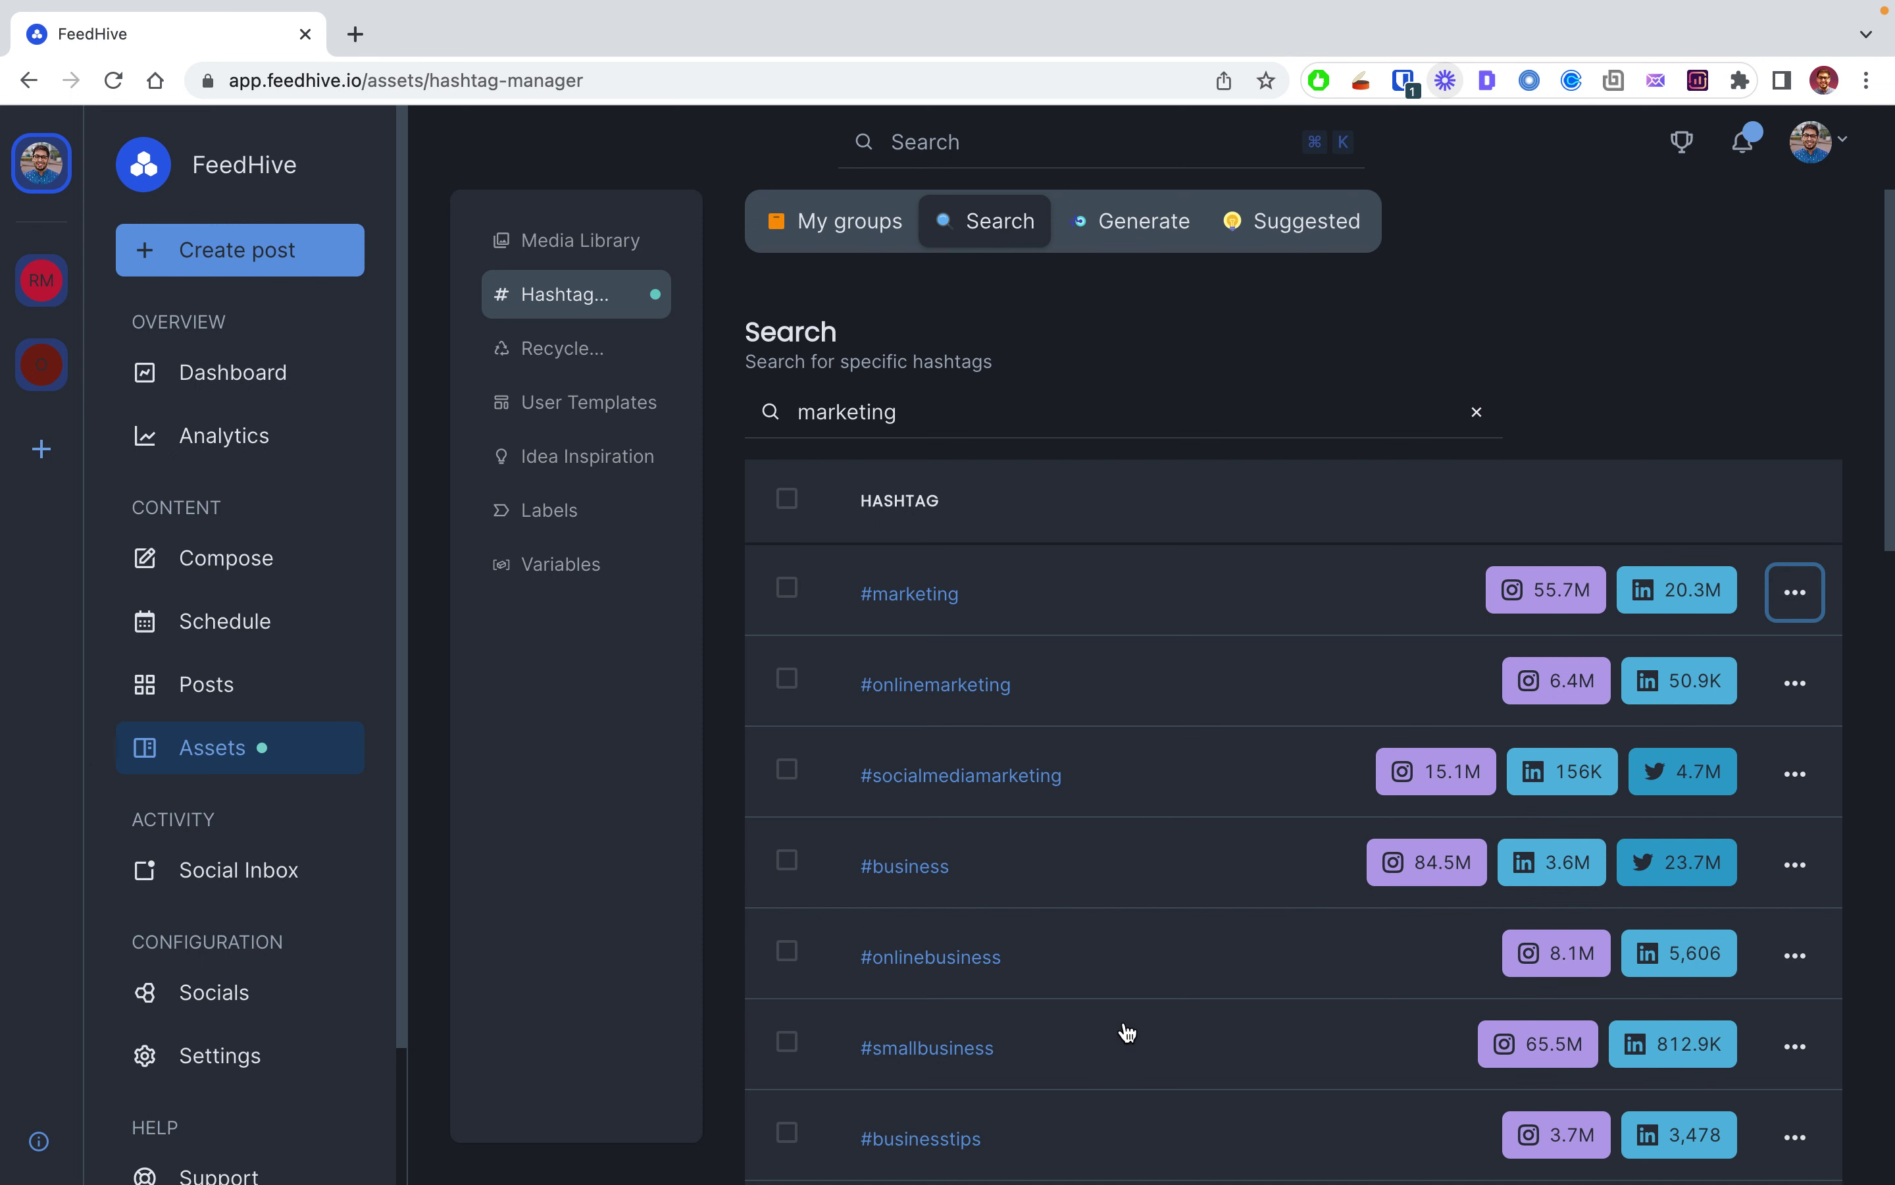
pyautogui.scroll(-2, 1143, 909)
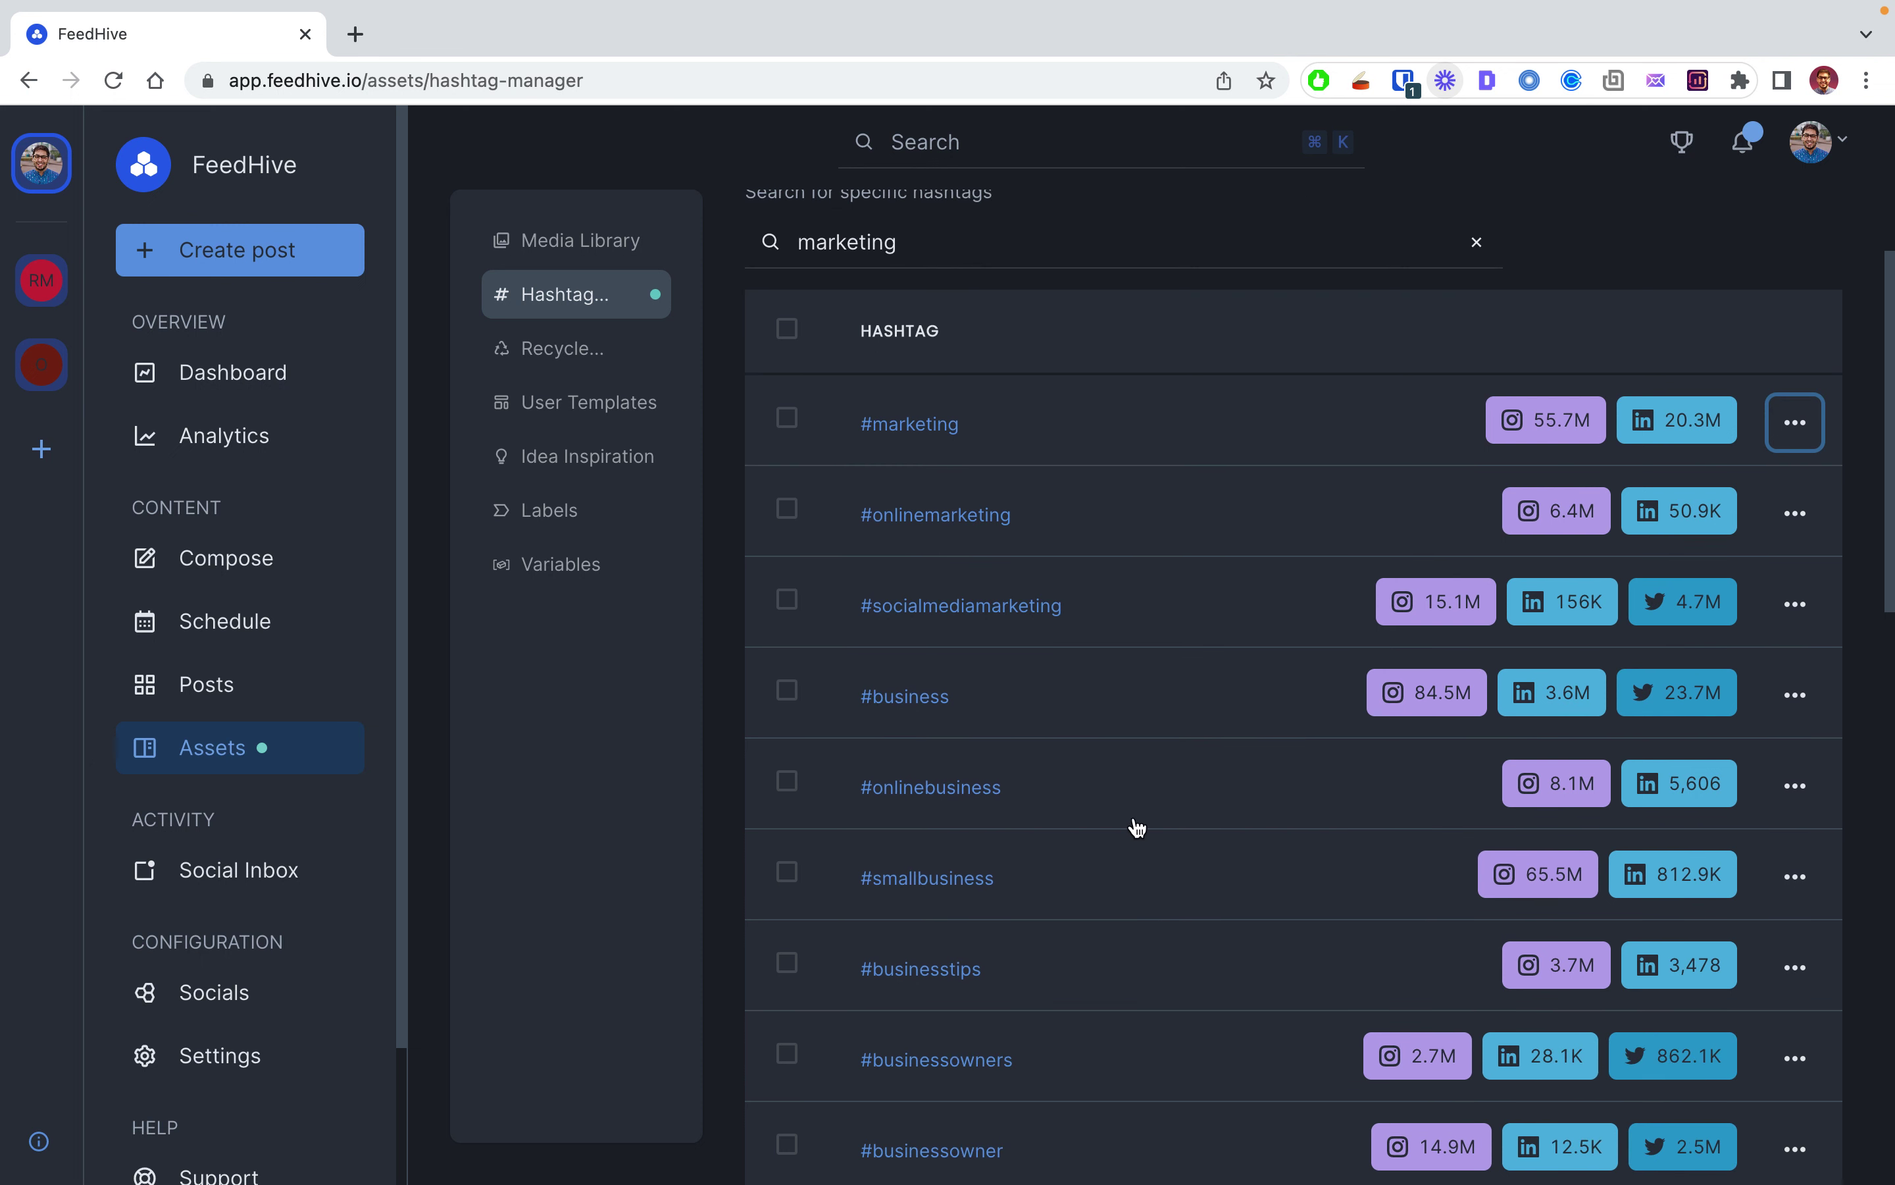
pyautogui.scroll(2, 1137, 828)
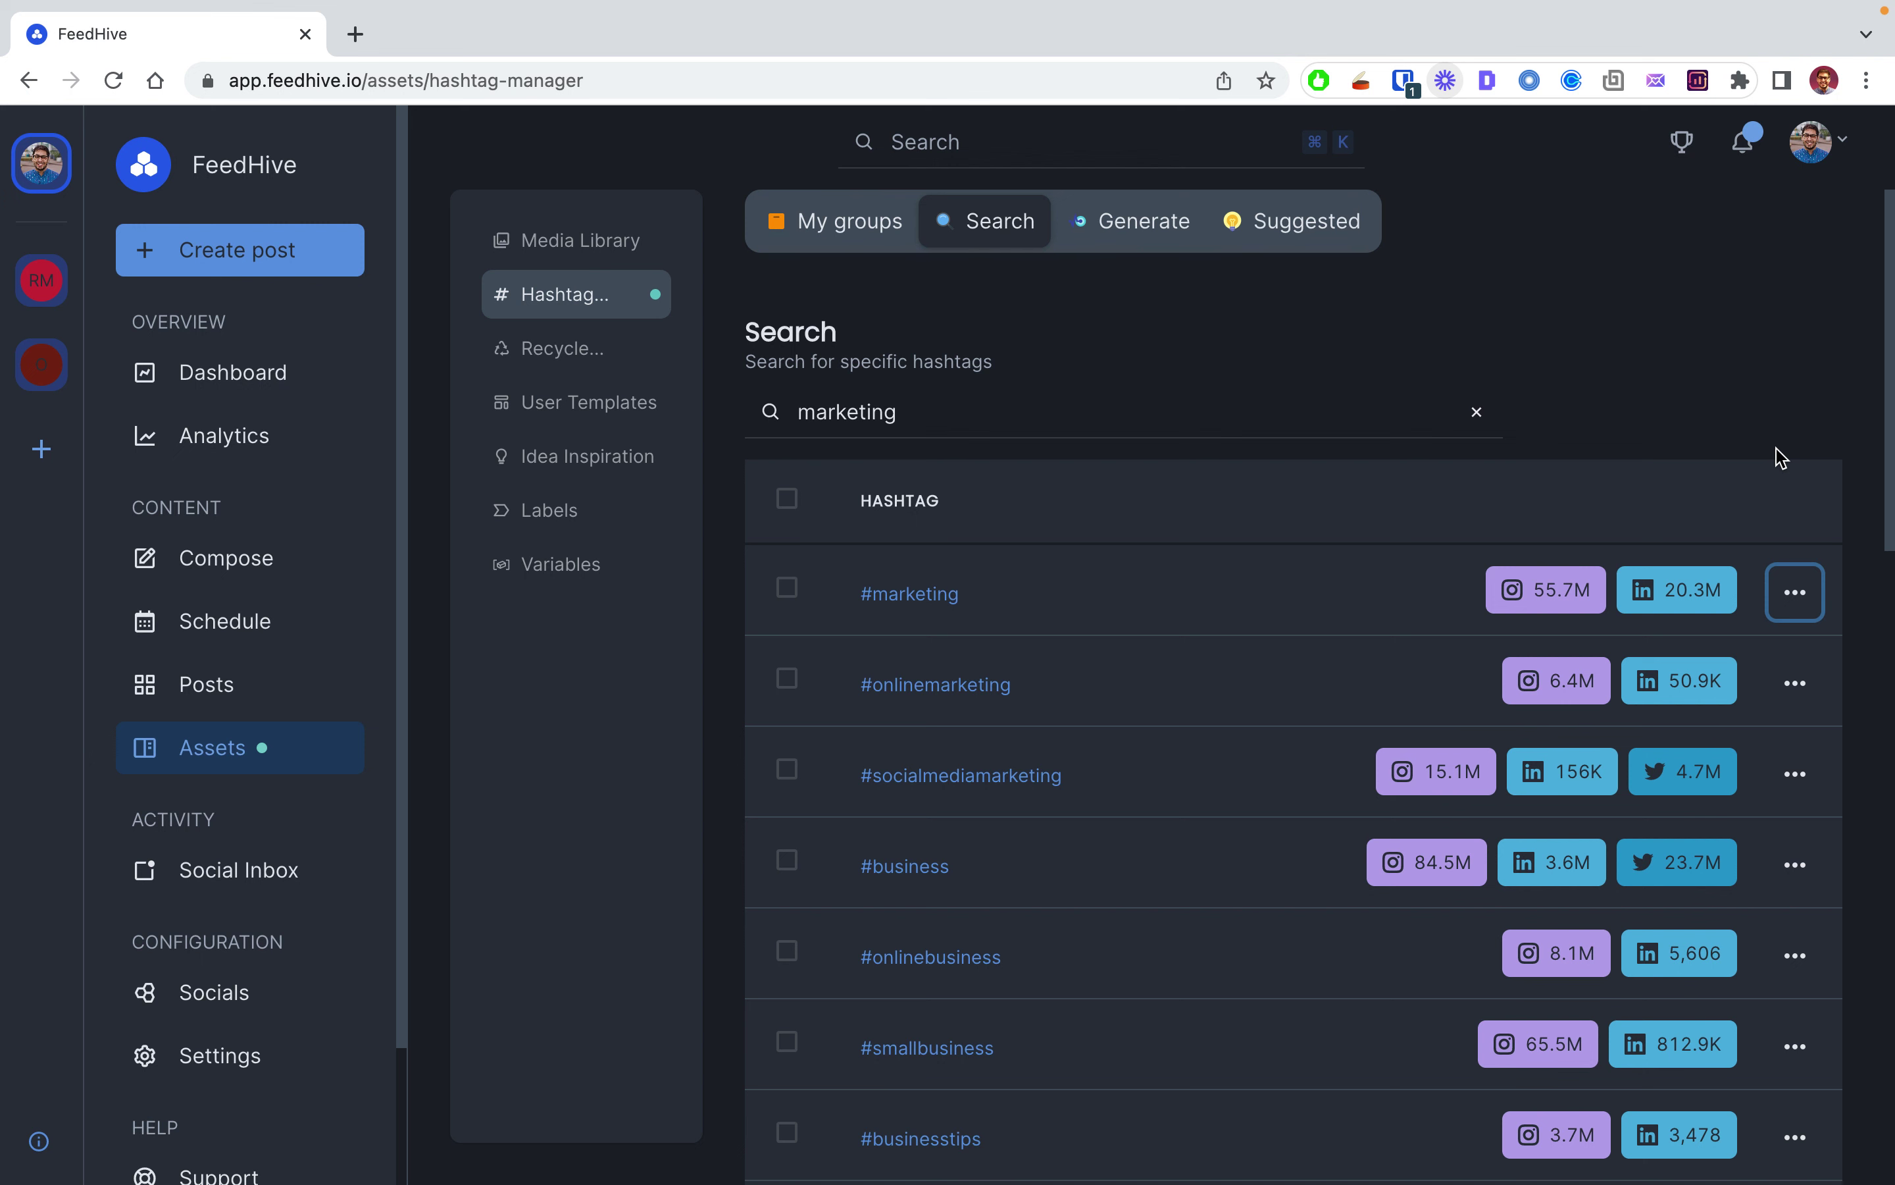
pyautogui.scroll(-2, 1083, 799)
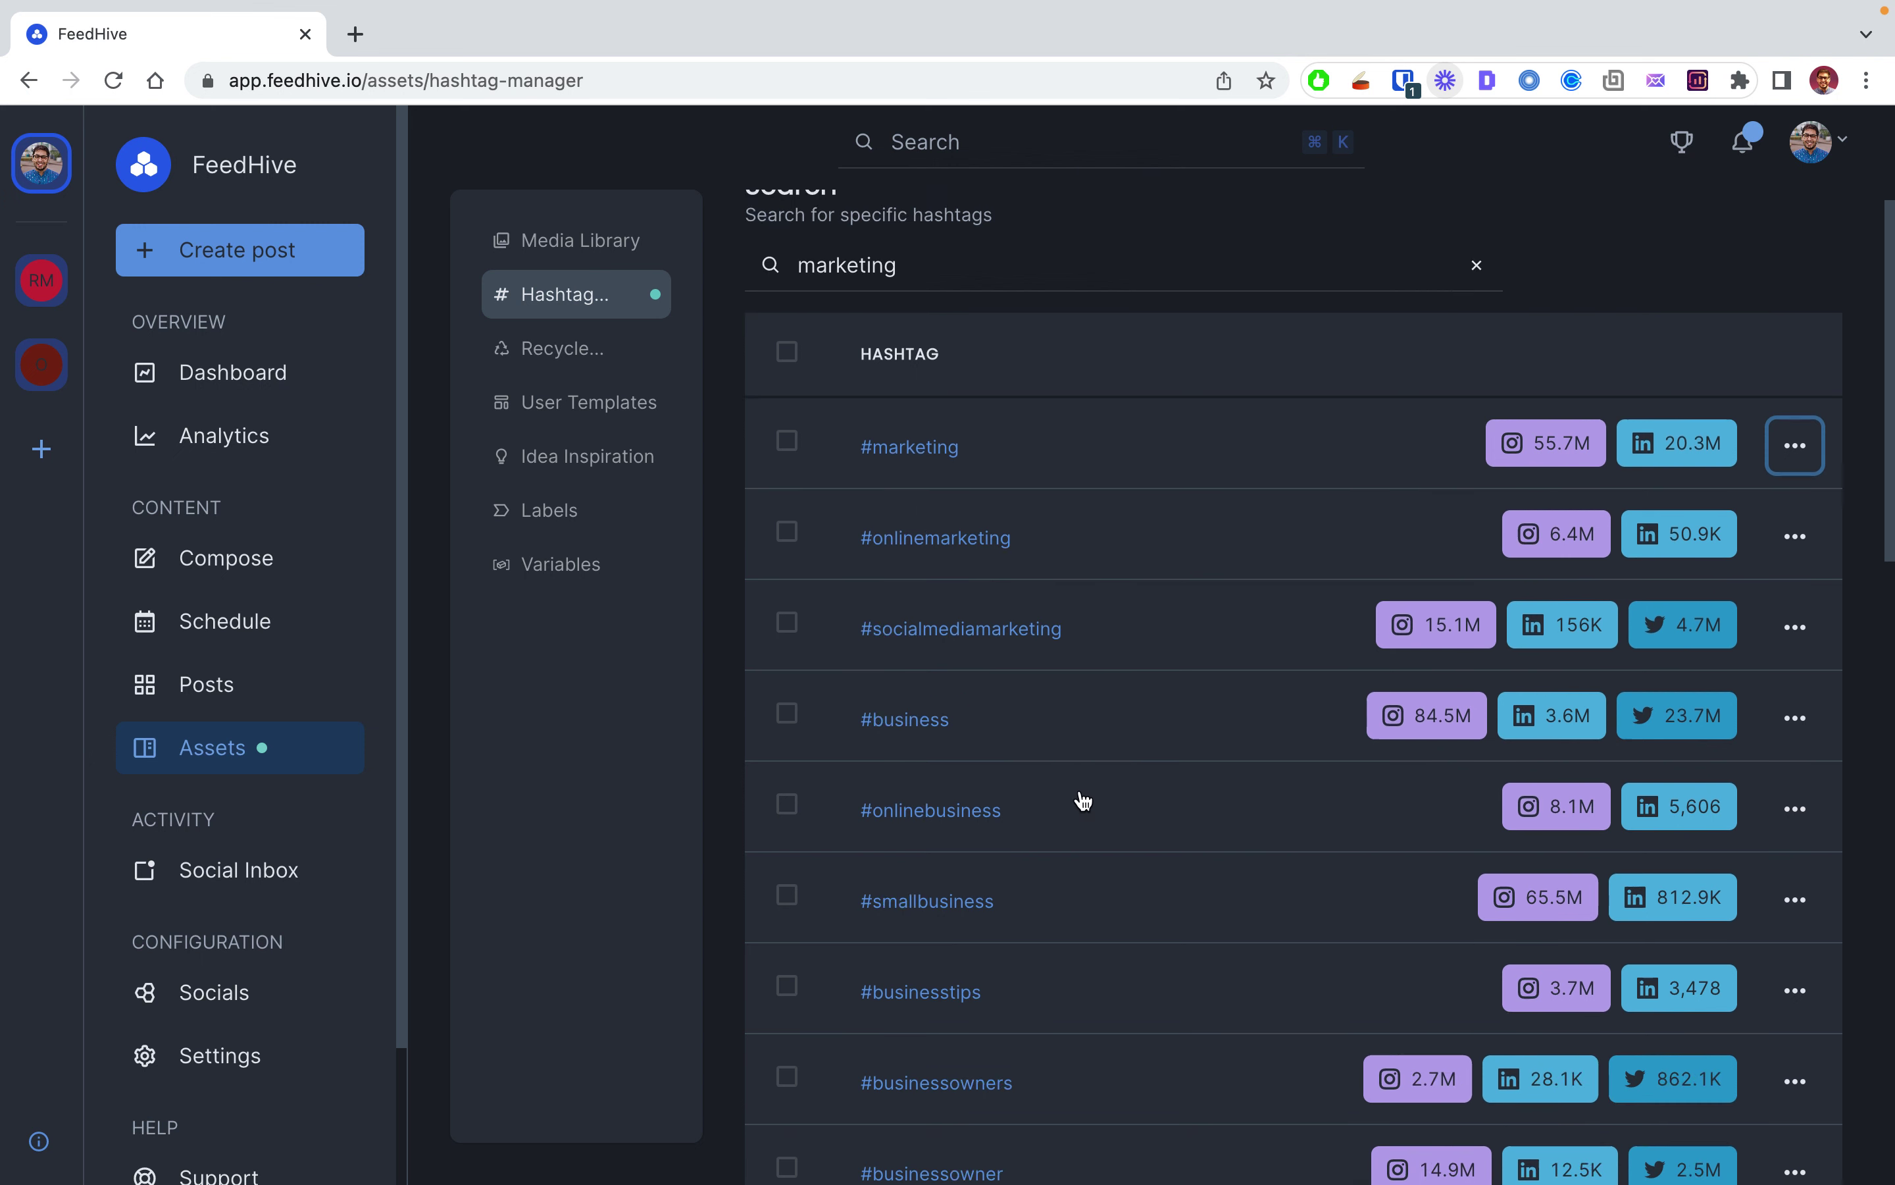
pyautogui.scroll(-9, 1083, 799)
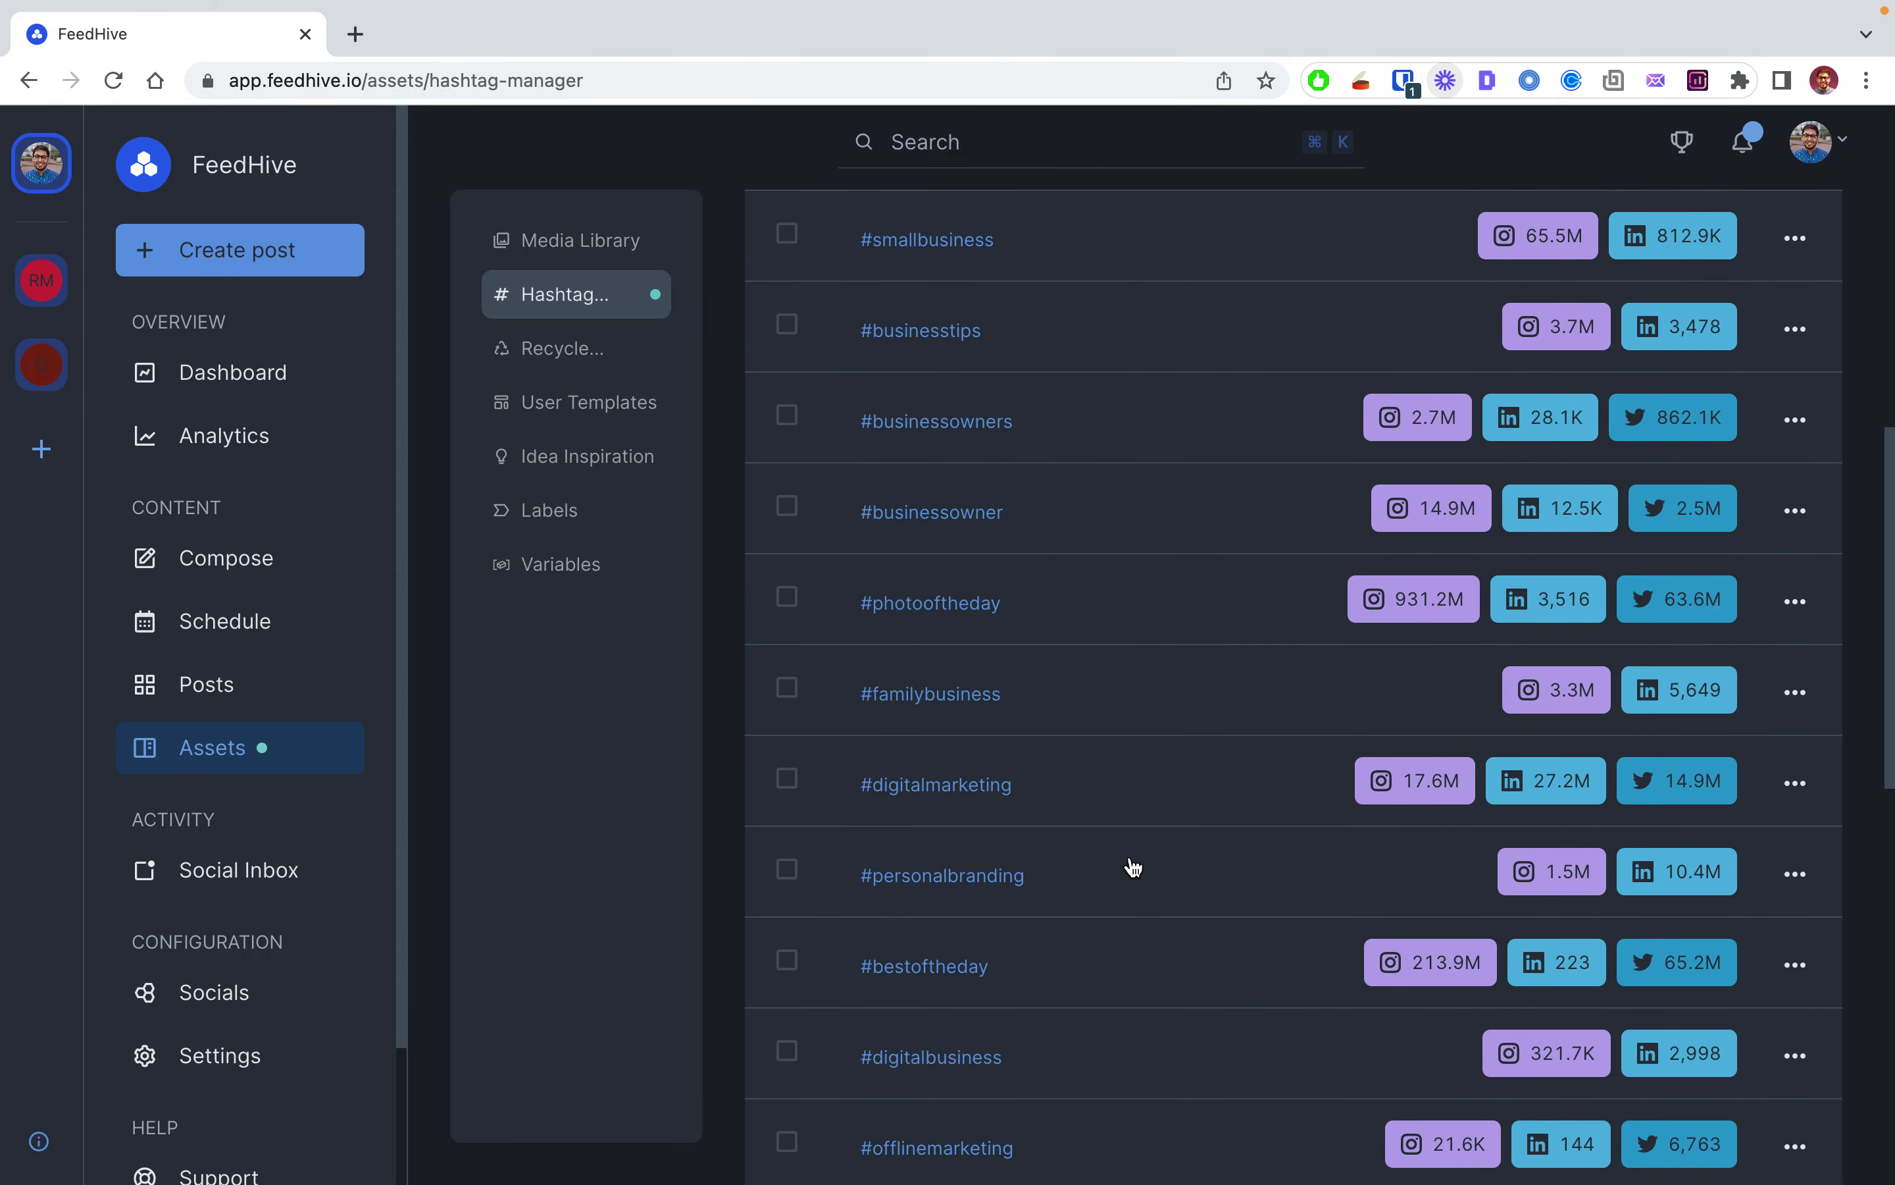
pyautogui.scroll(-12, 1128, 870)
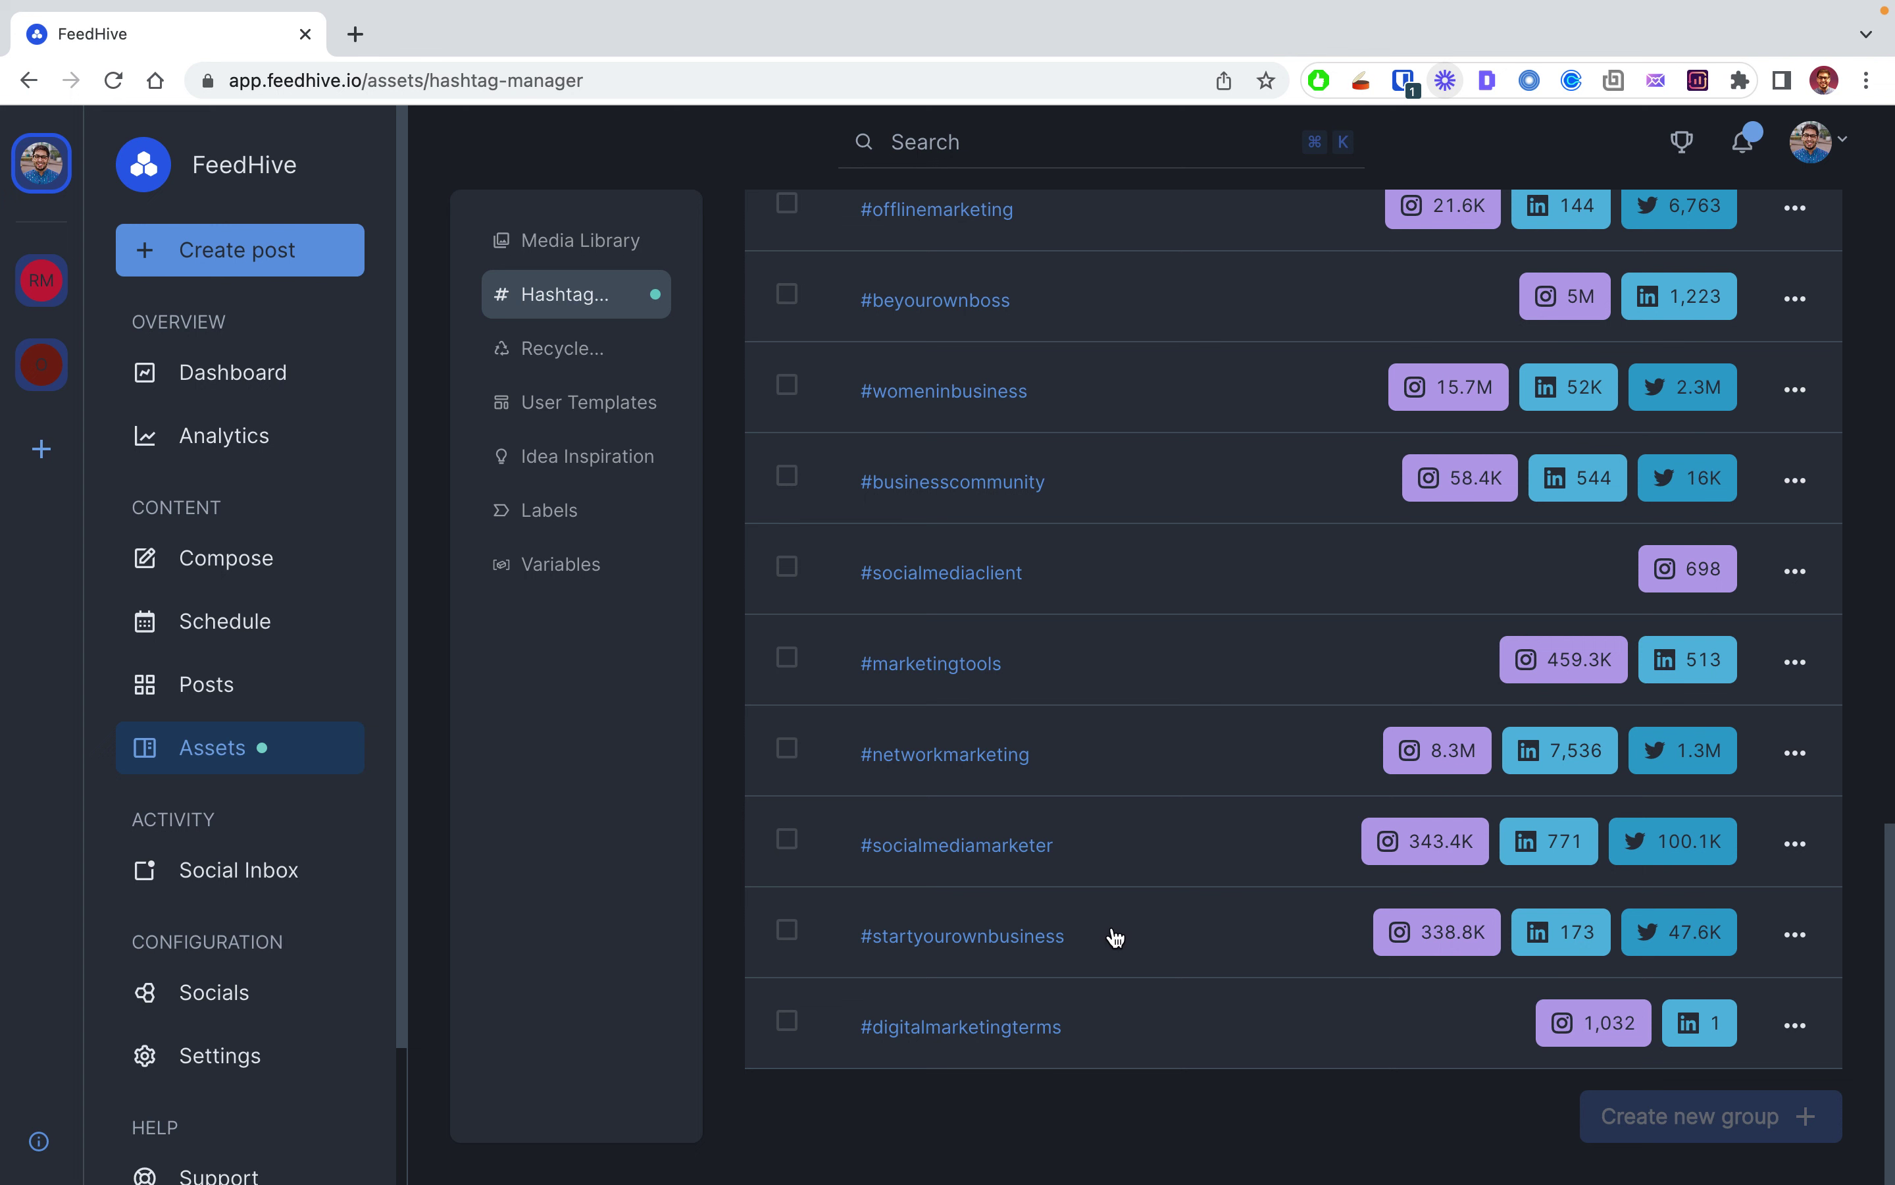
pyautogui.scroll(12, 1116, 937)
pyautogui.scroll(2, 1116, 938)
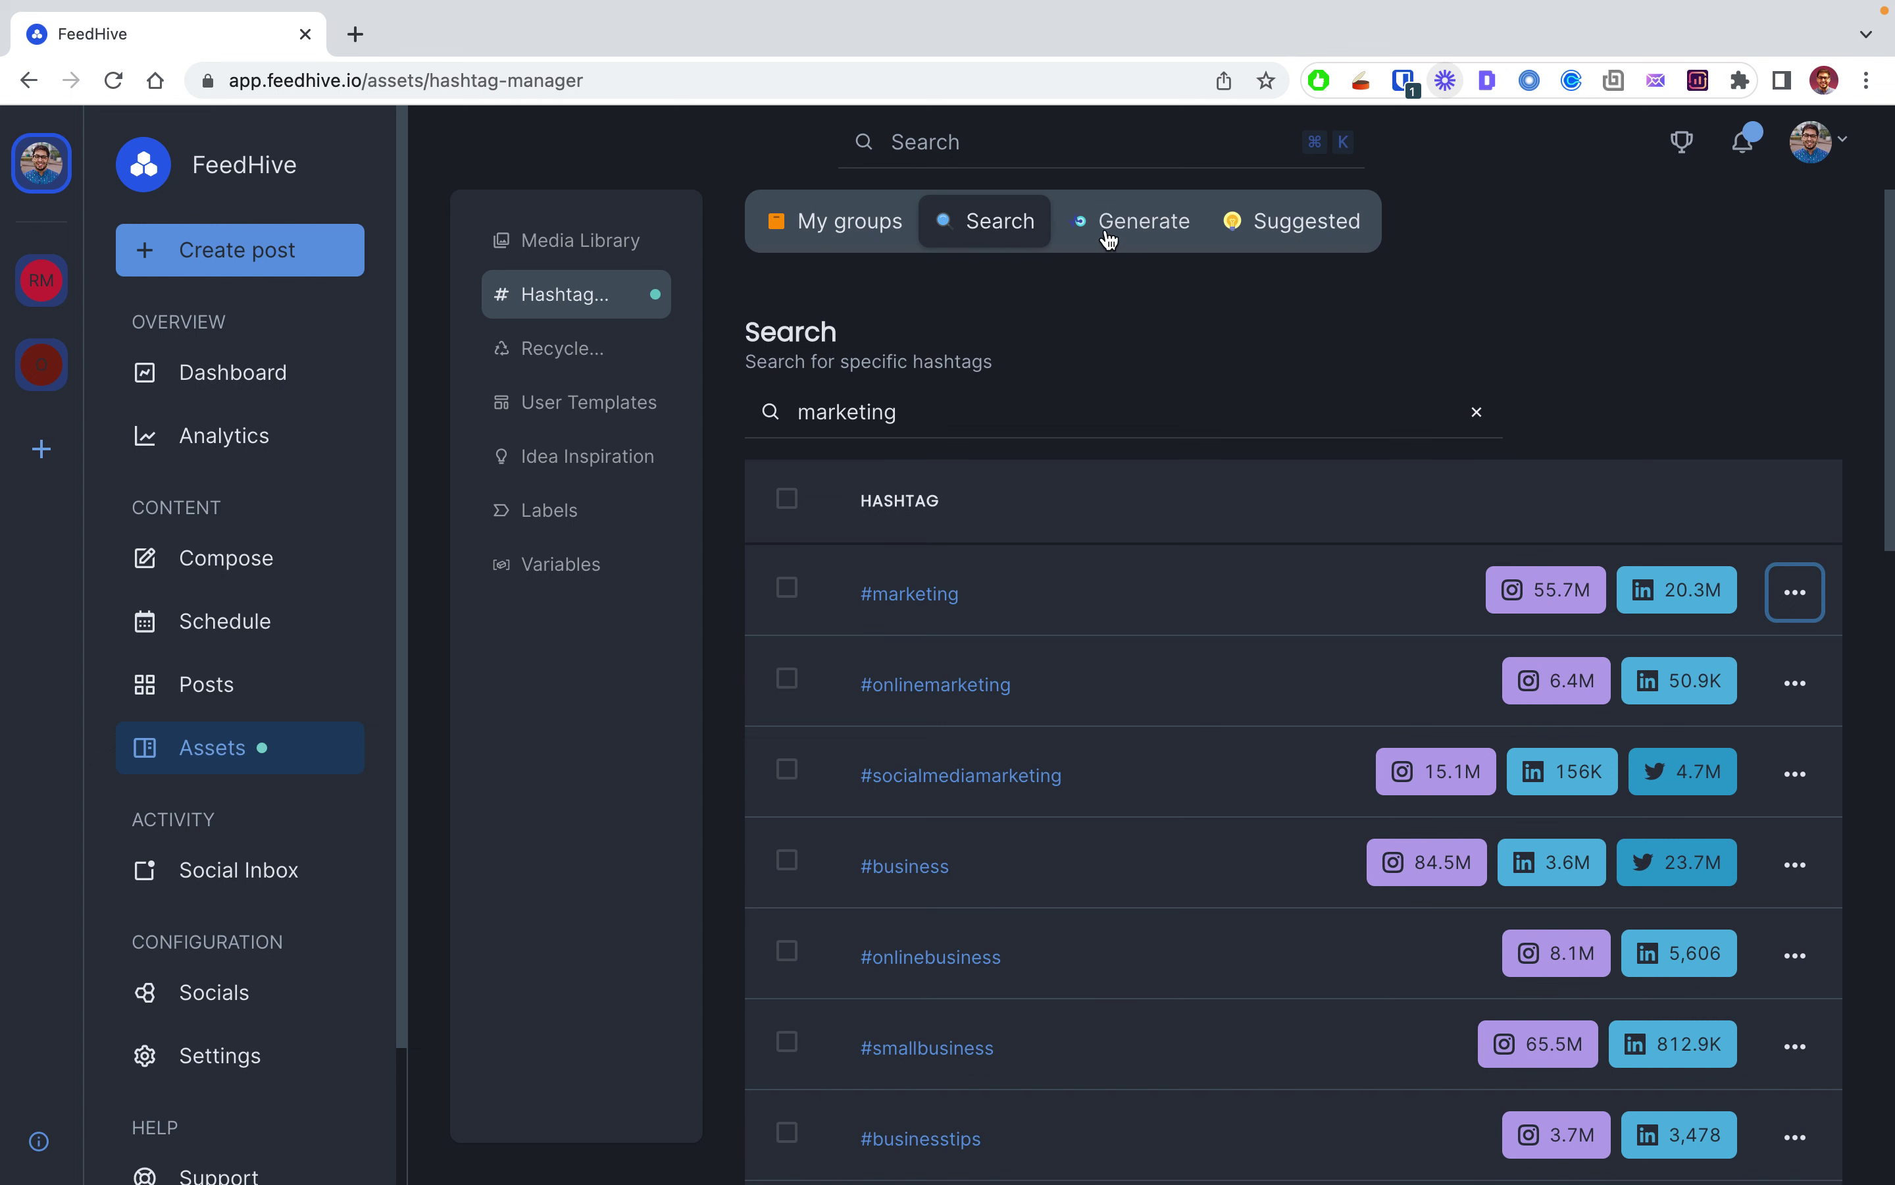
# Step: Generate hashtags from the description "I absolutely love scheduling posts on my social media handles using FeedHive."
pyautogui.click(1124, 227)
pyautogui.click(951, 412)
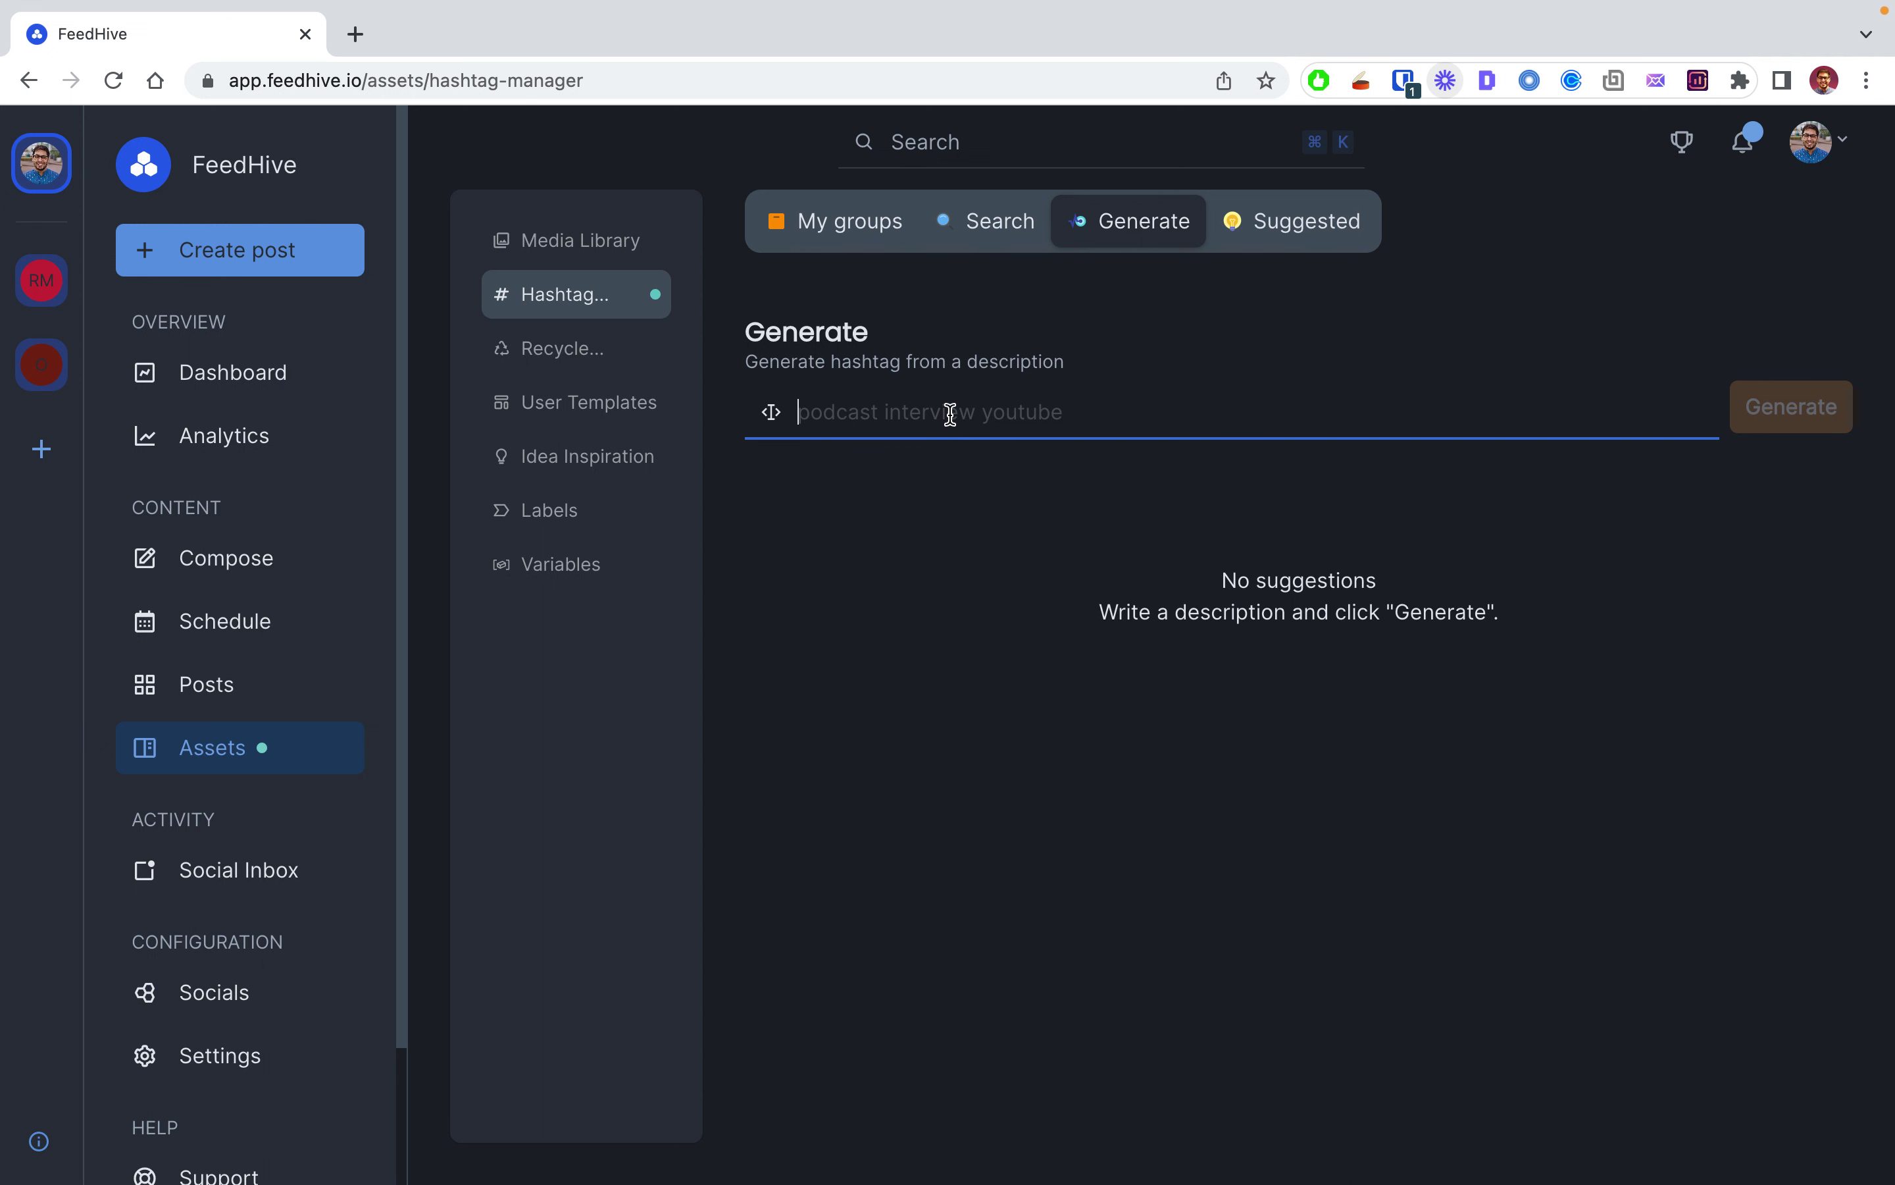
pyautogui.write('I absolutel')
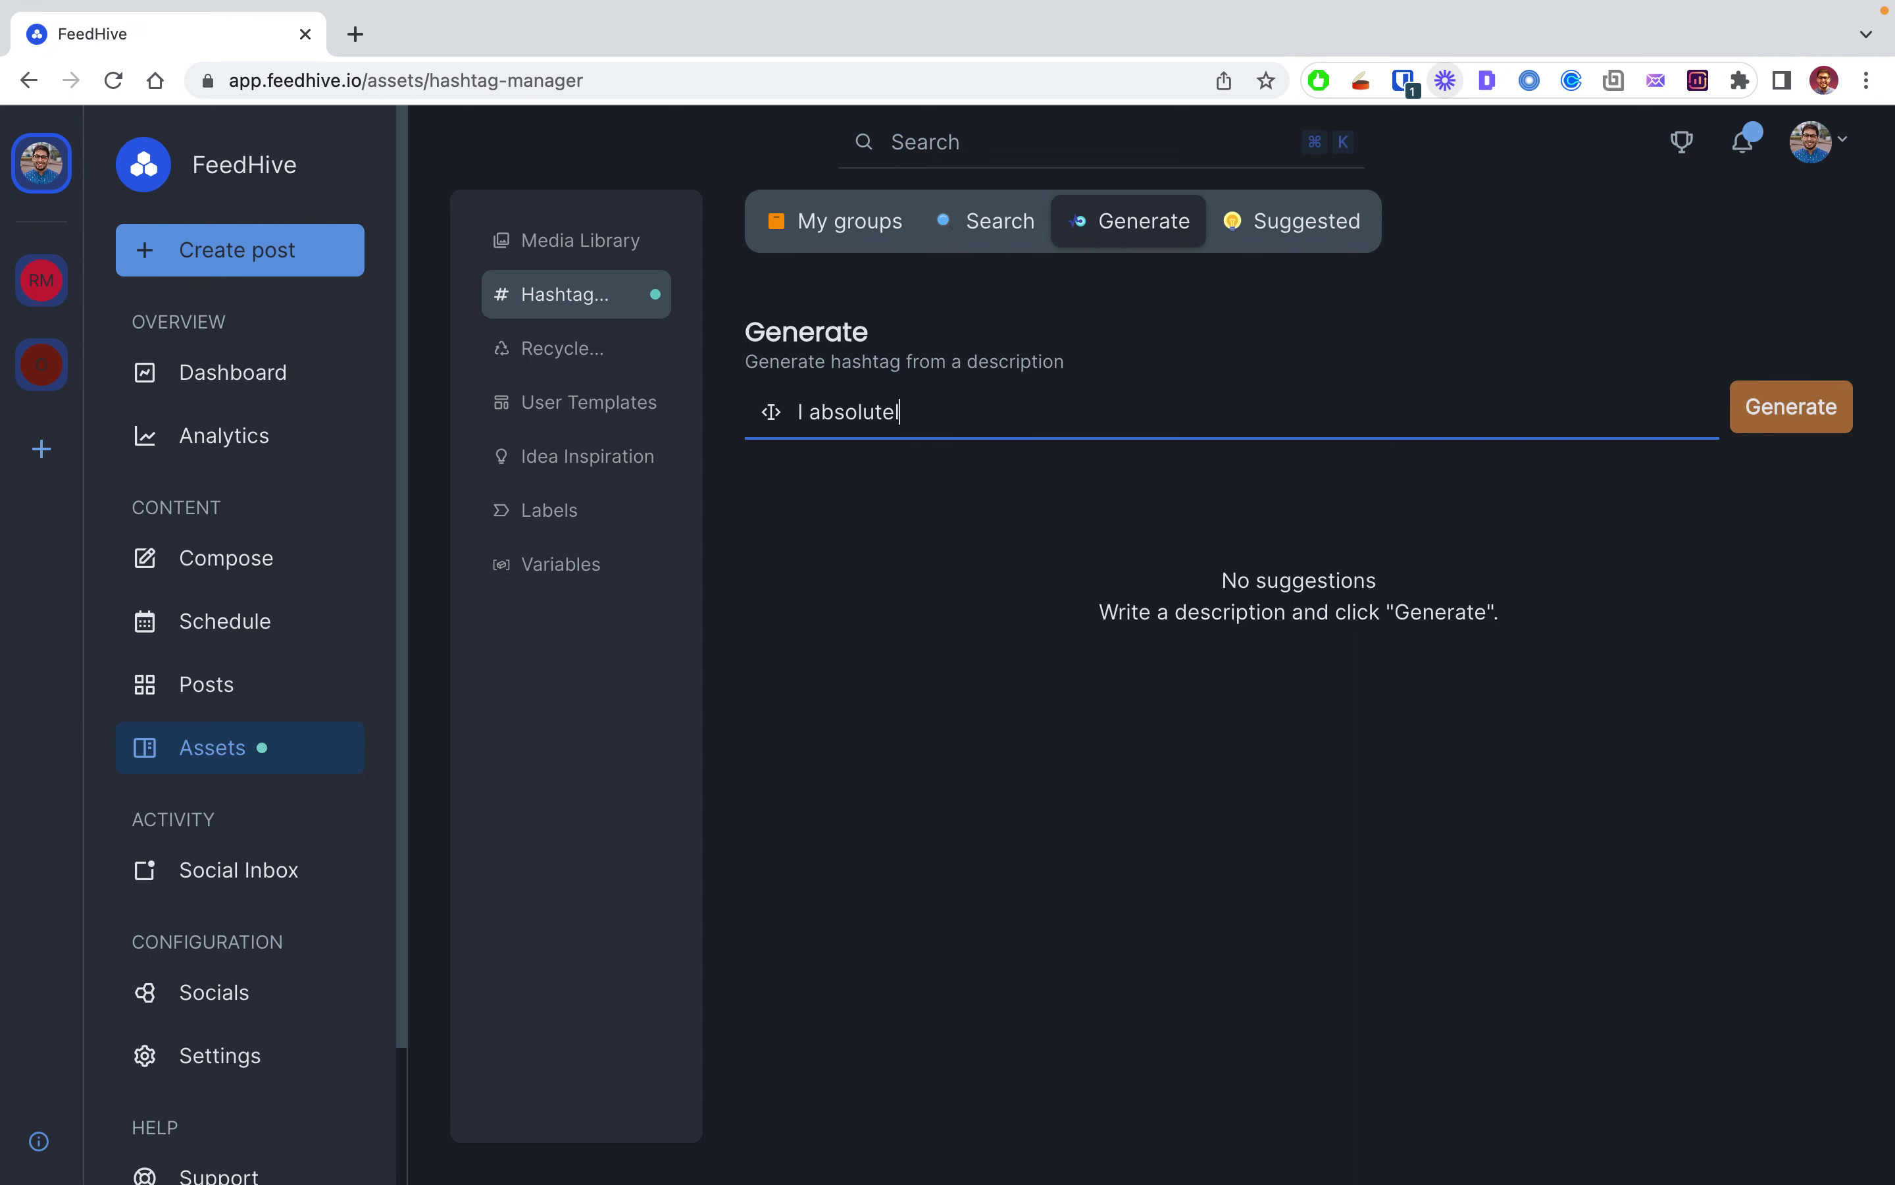
pyautogui.write('y love scheduling posts')
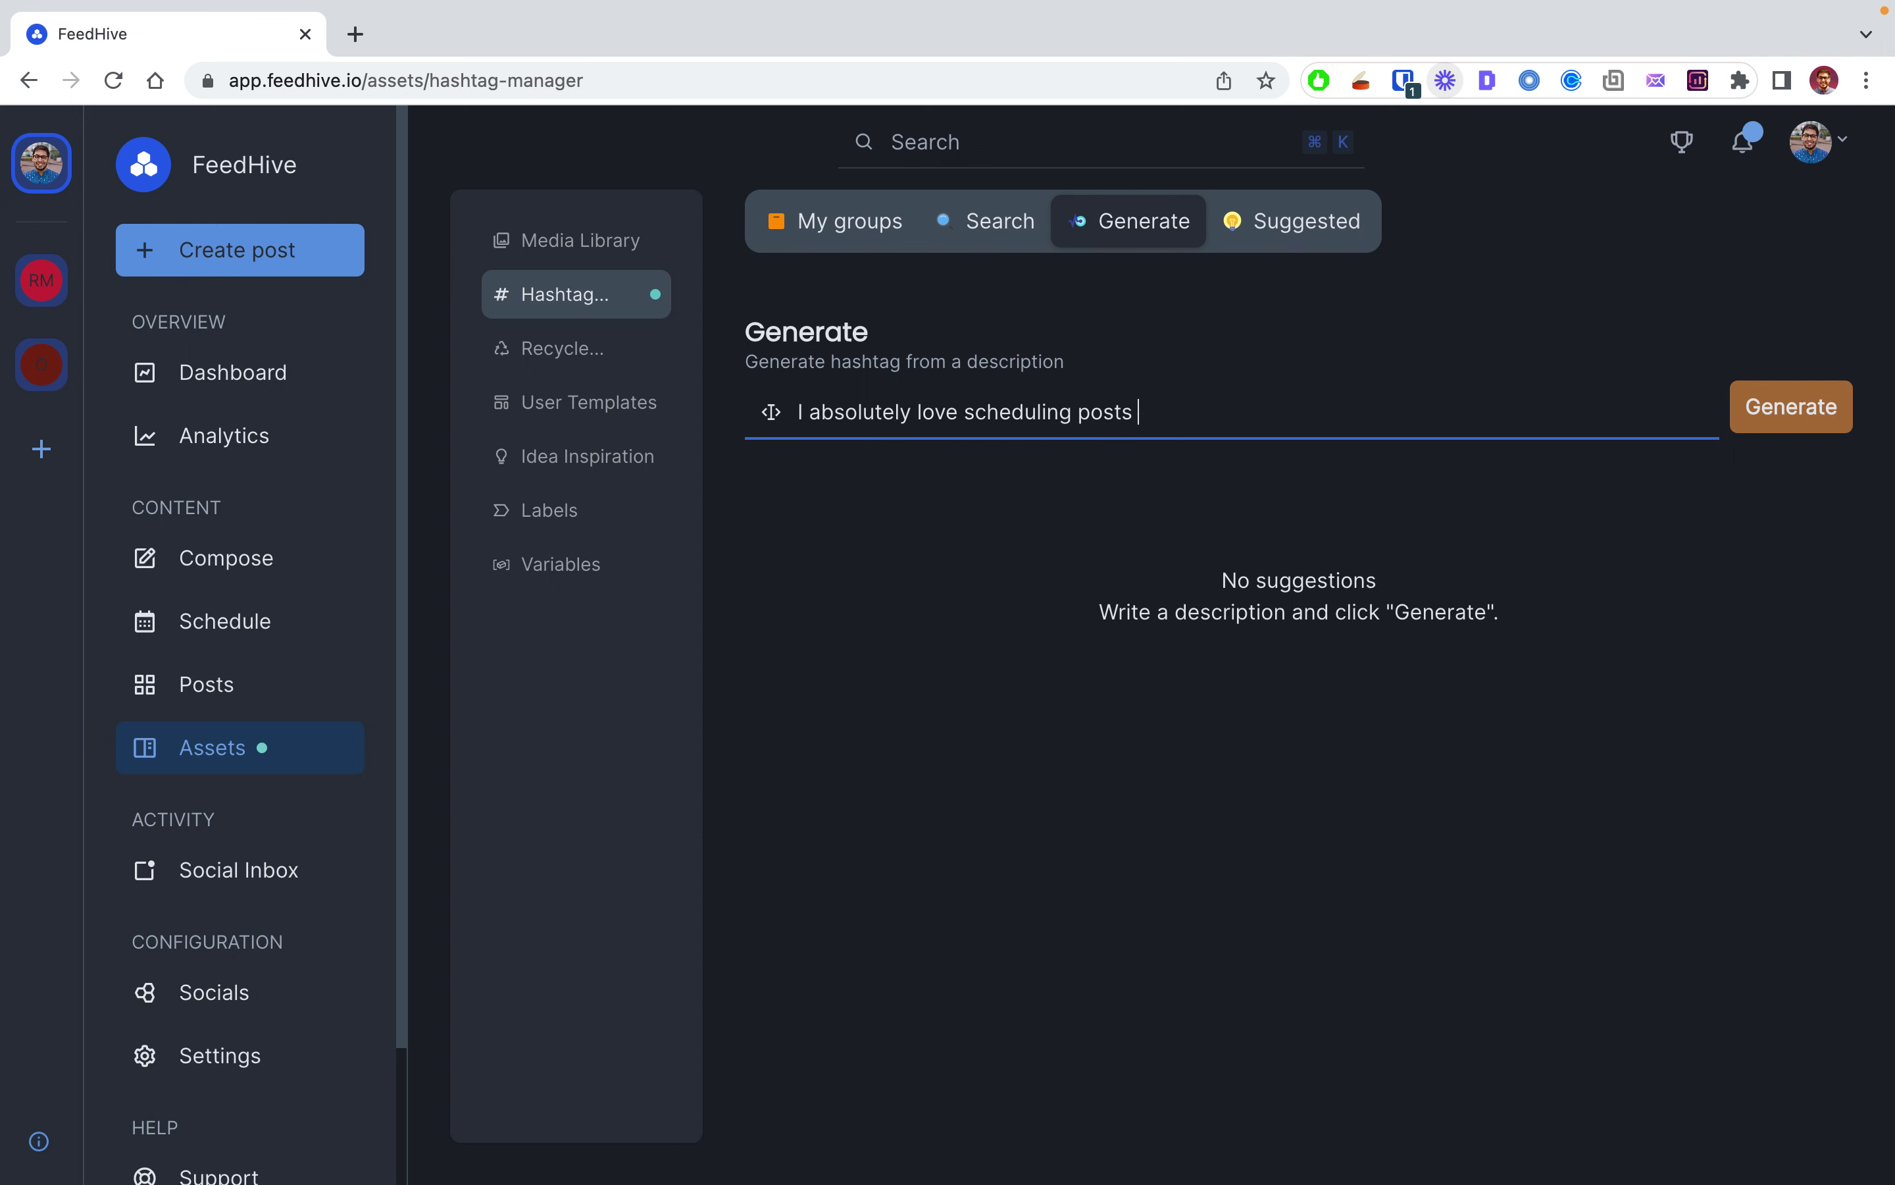
pyautogui.write(' on my social media hand')
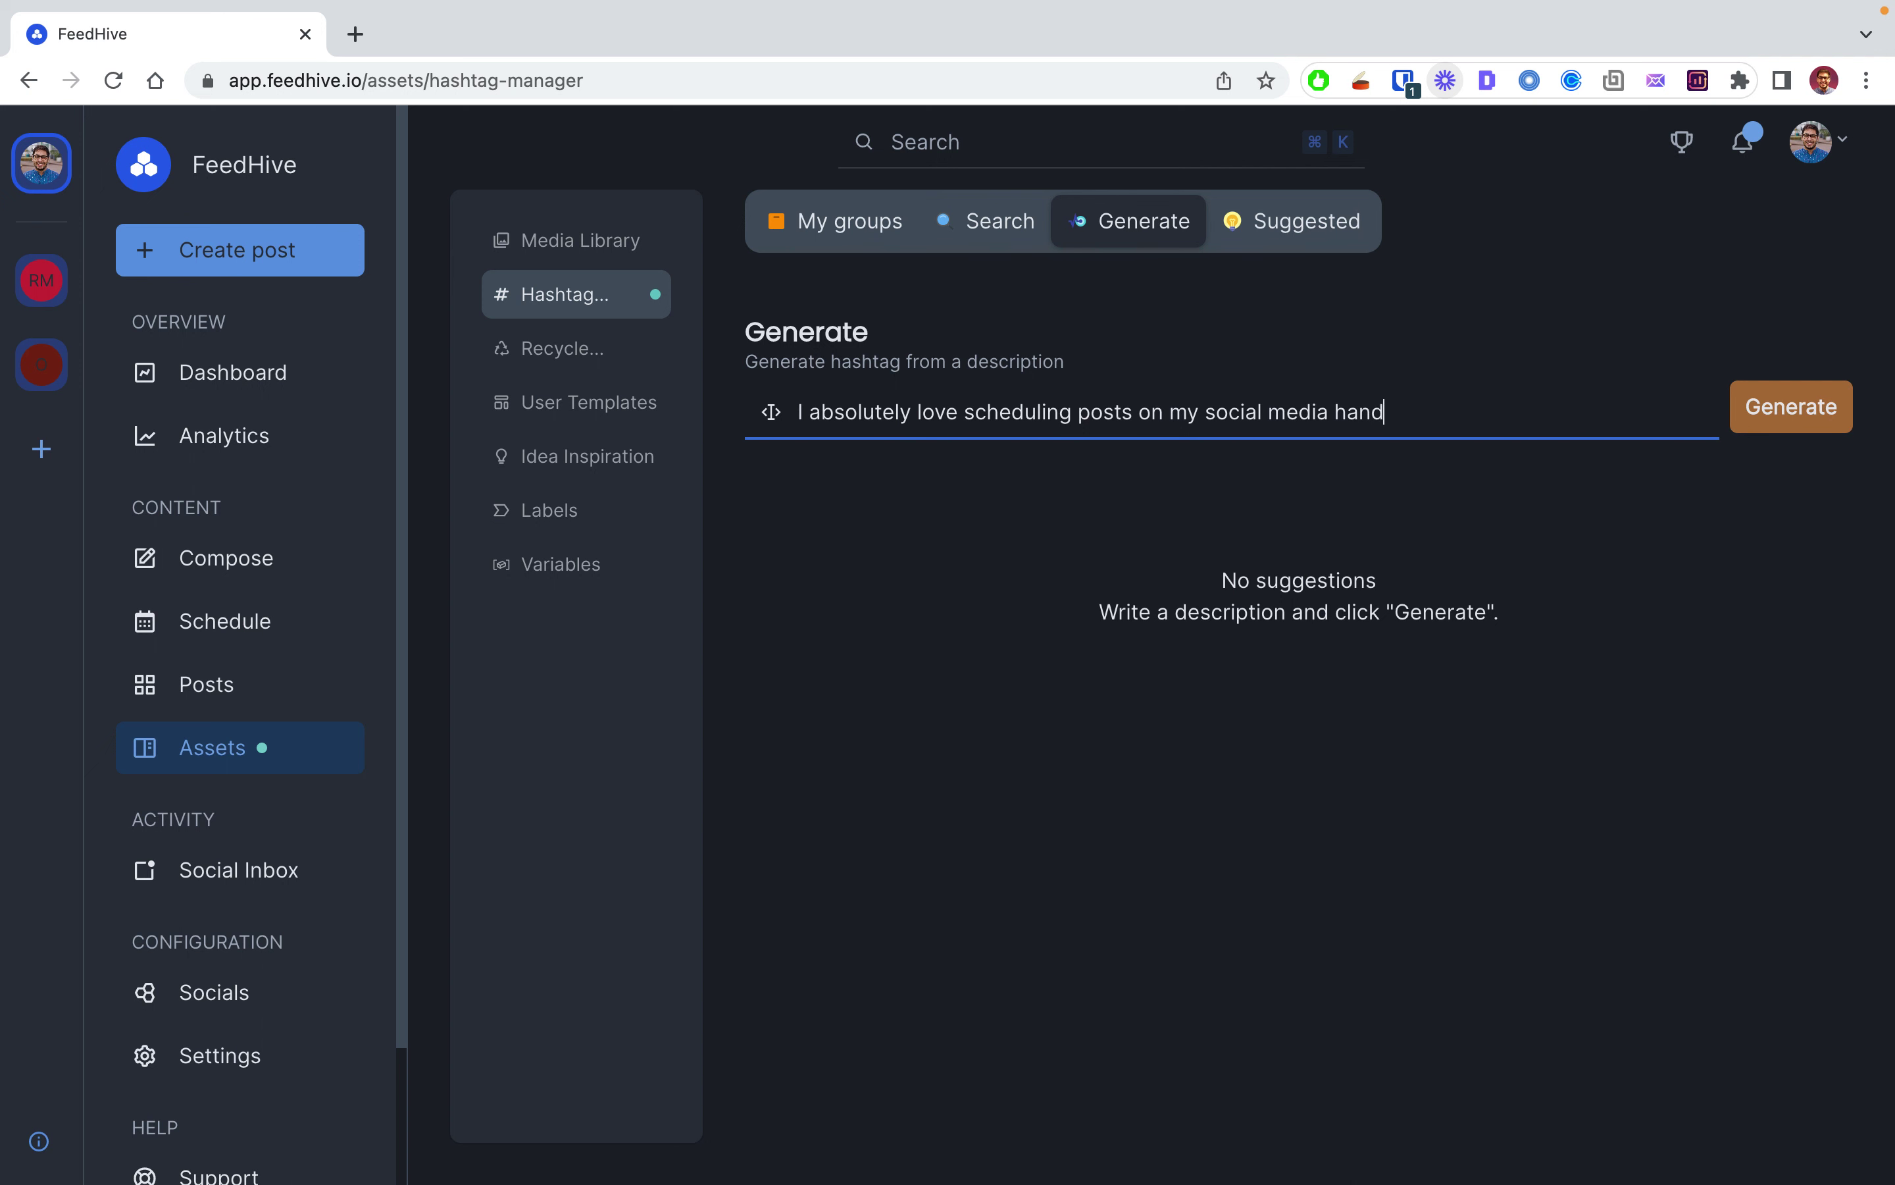
pyautogui.write('les using FeedHive.')
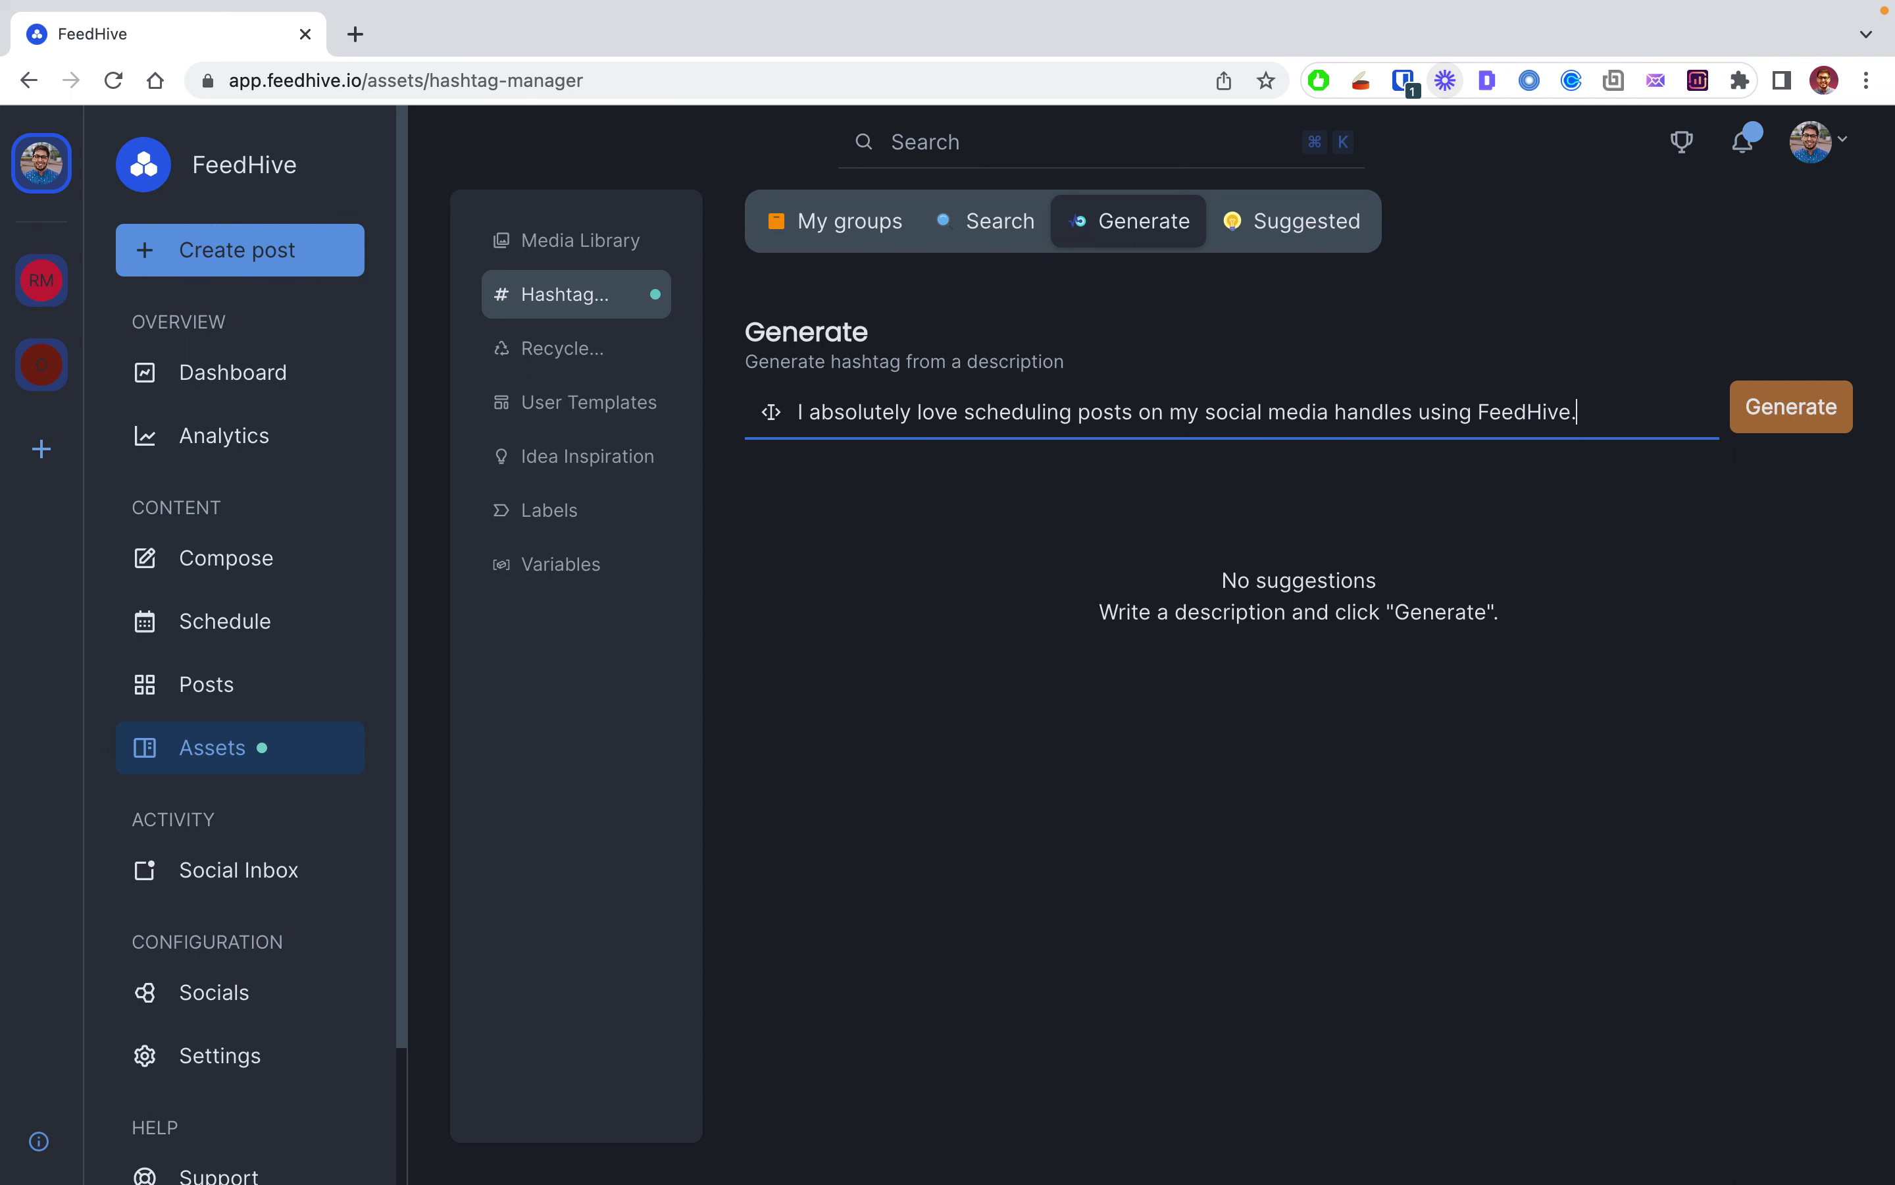
pyautogui.click(1750, 404)
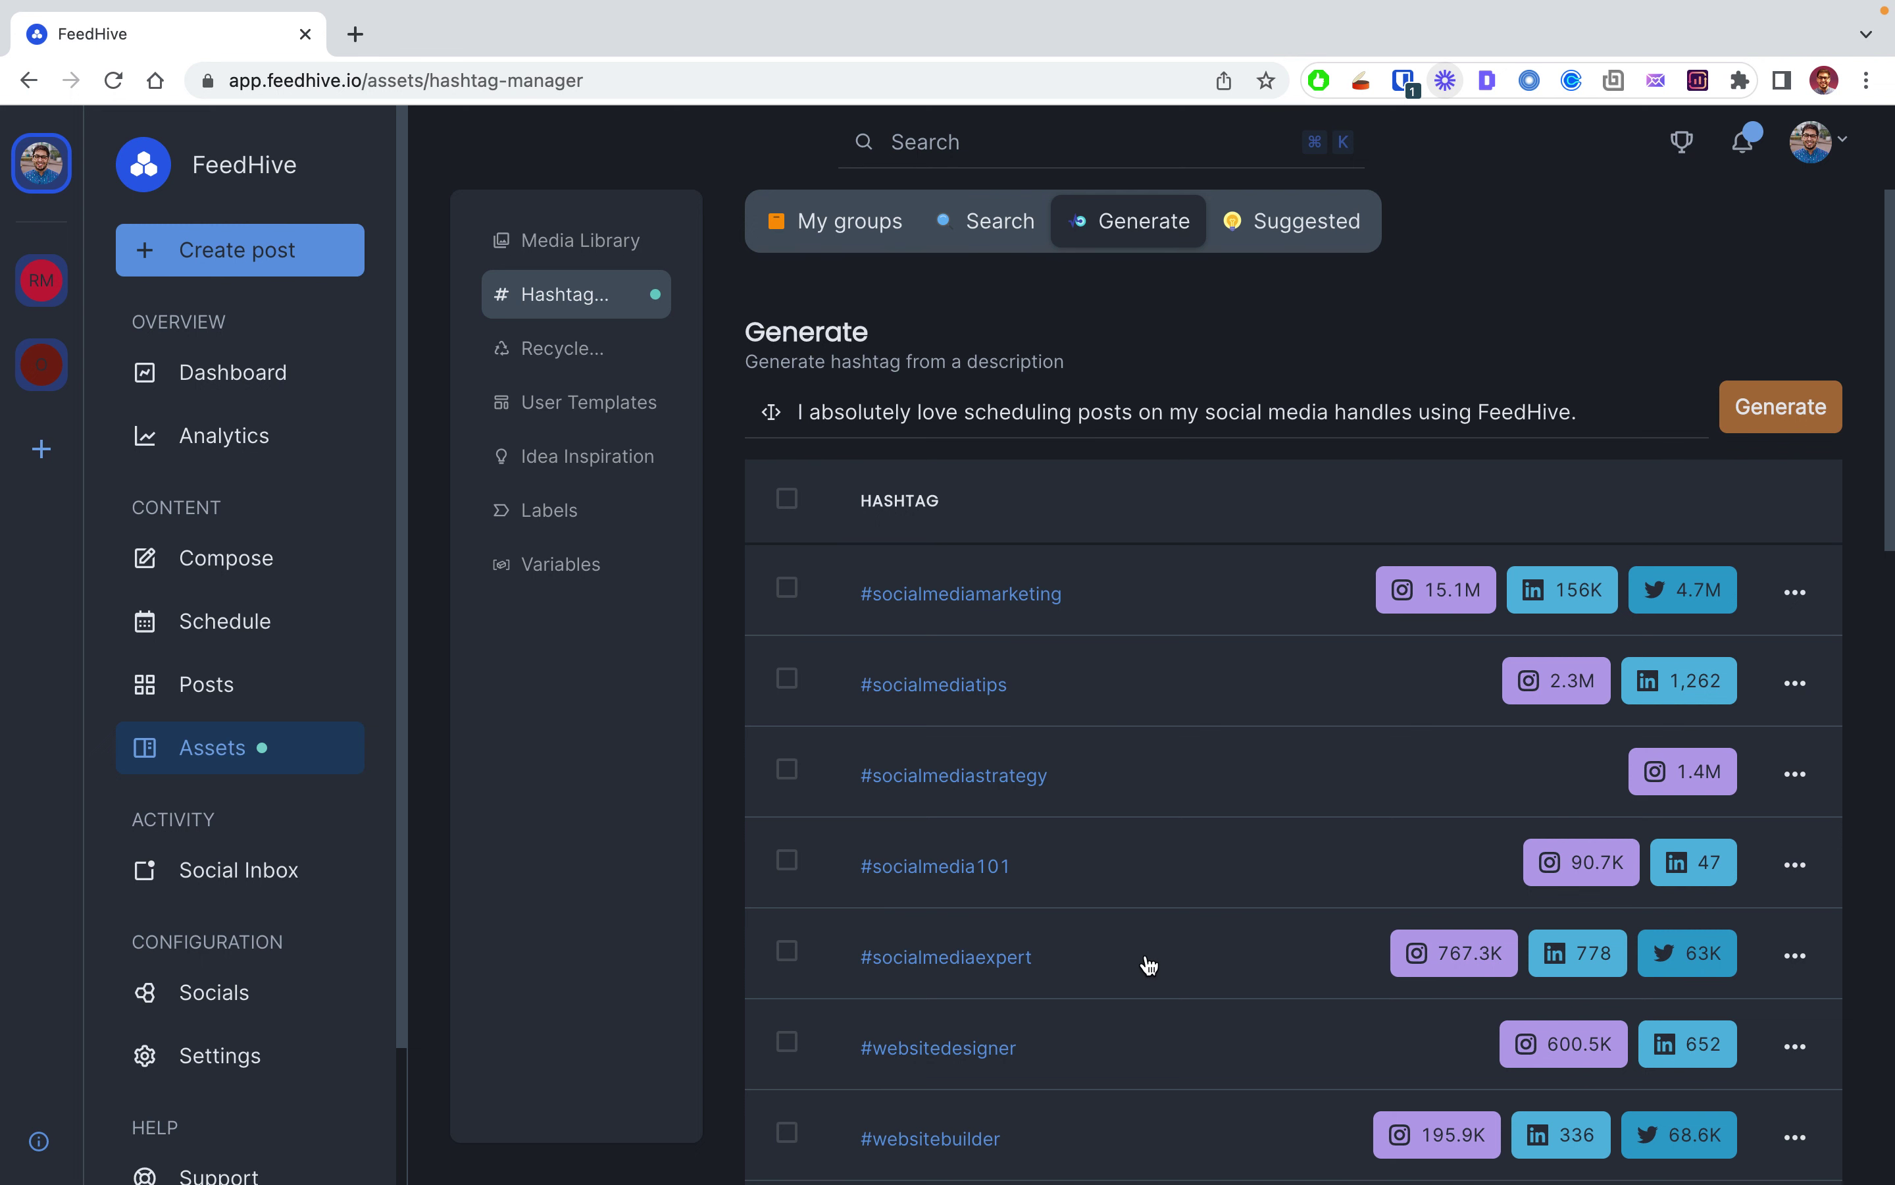
# Step: Select all the generated hashtags and review the selected list
pyautogui.click(787, 515)
pyautogui.scroll(-15, 1088, 658)
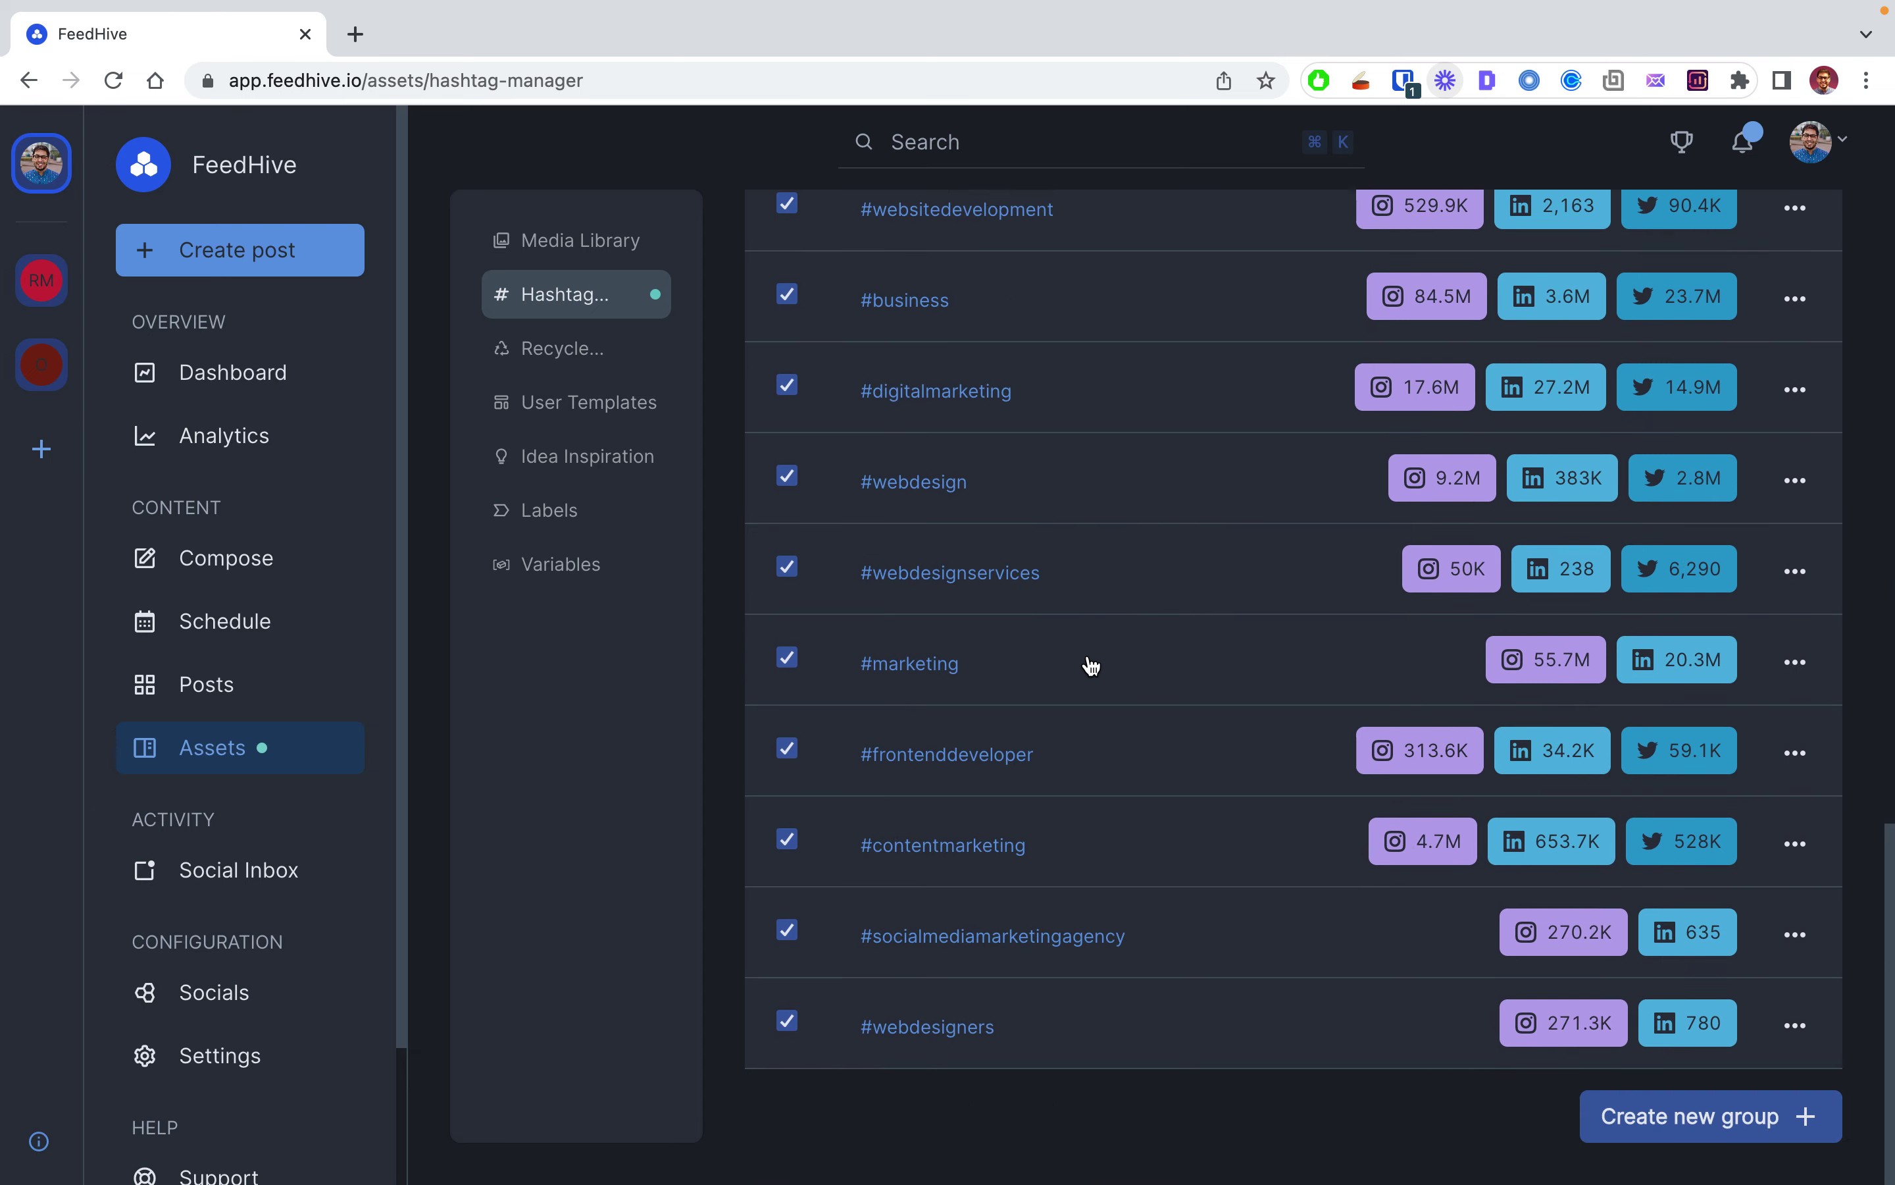
pyautogui.scroll(10, 1264, 914)
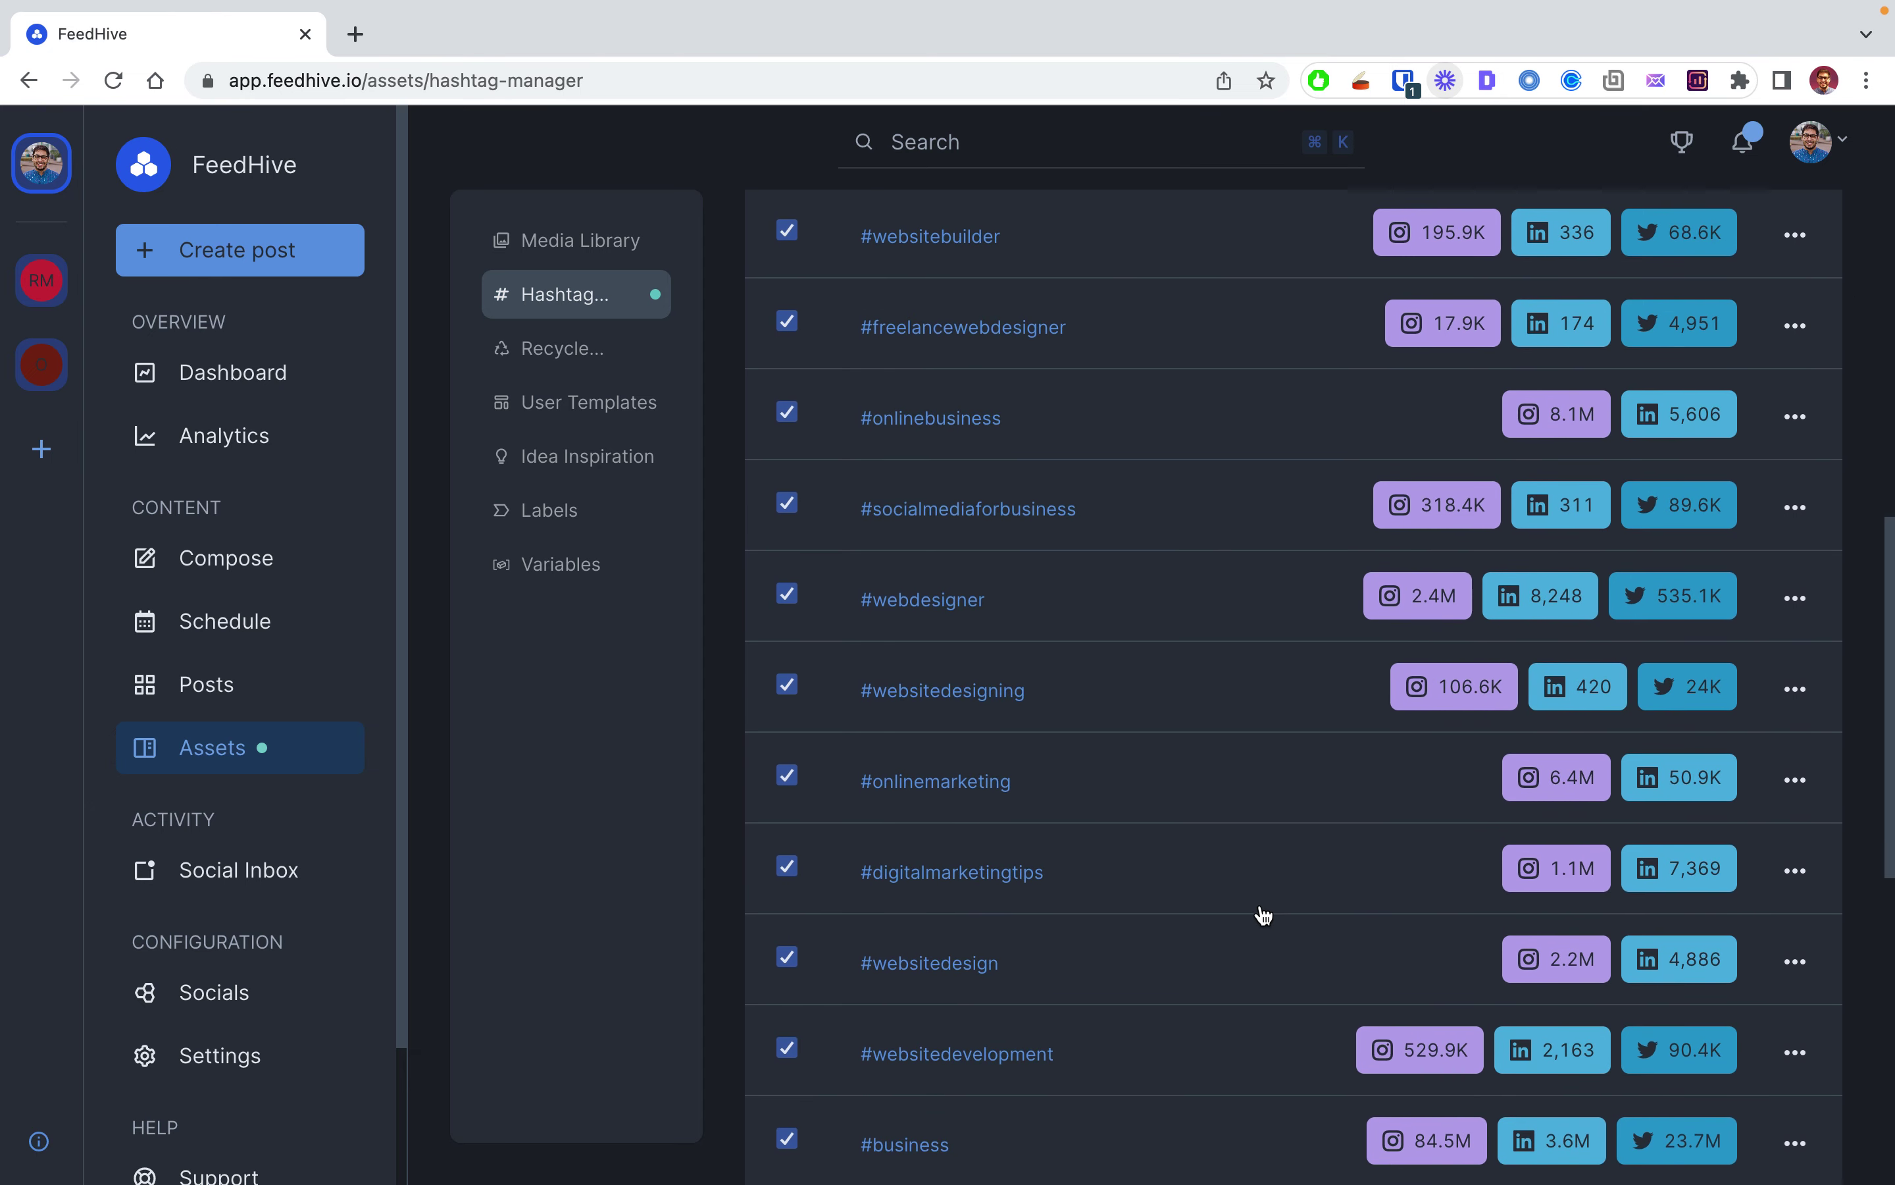
pyautogui.scroll(10, 1263, 914)
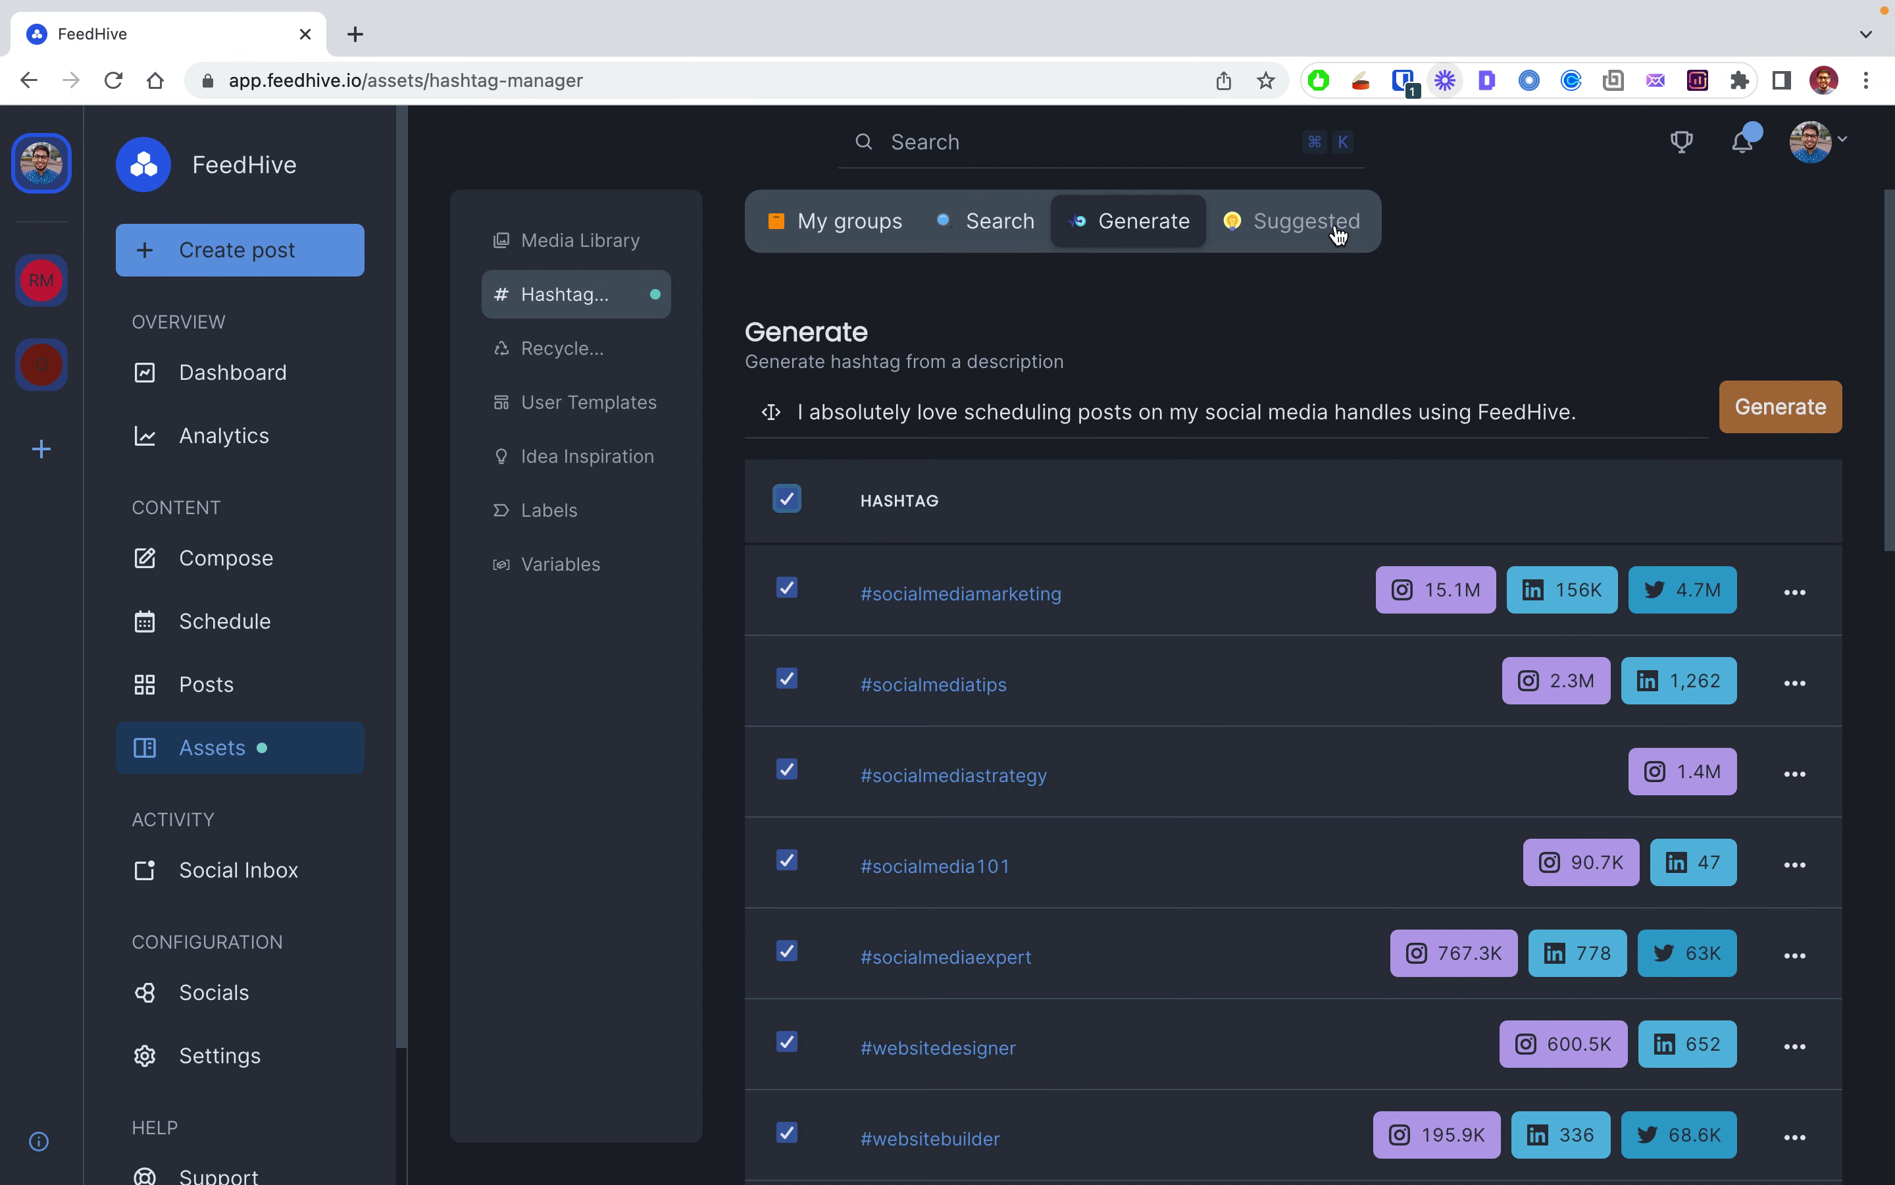
# Step: Look through the hashtags suggested for the profile
pyautogui.click(1300, 221)
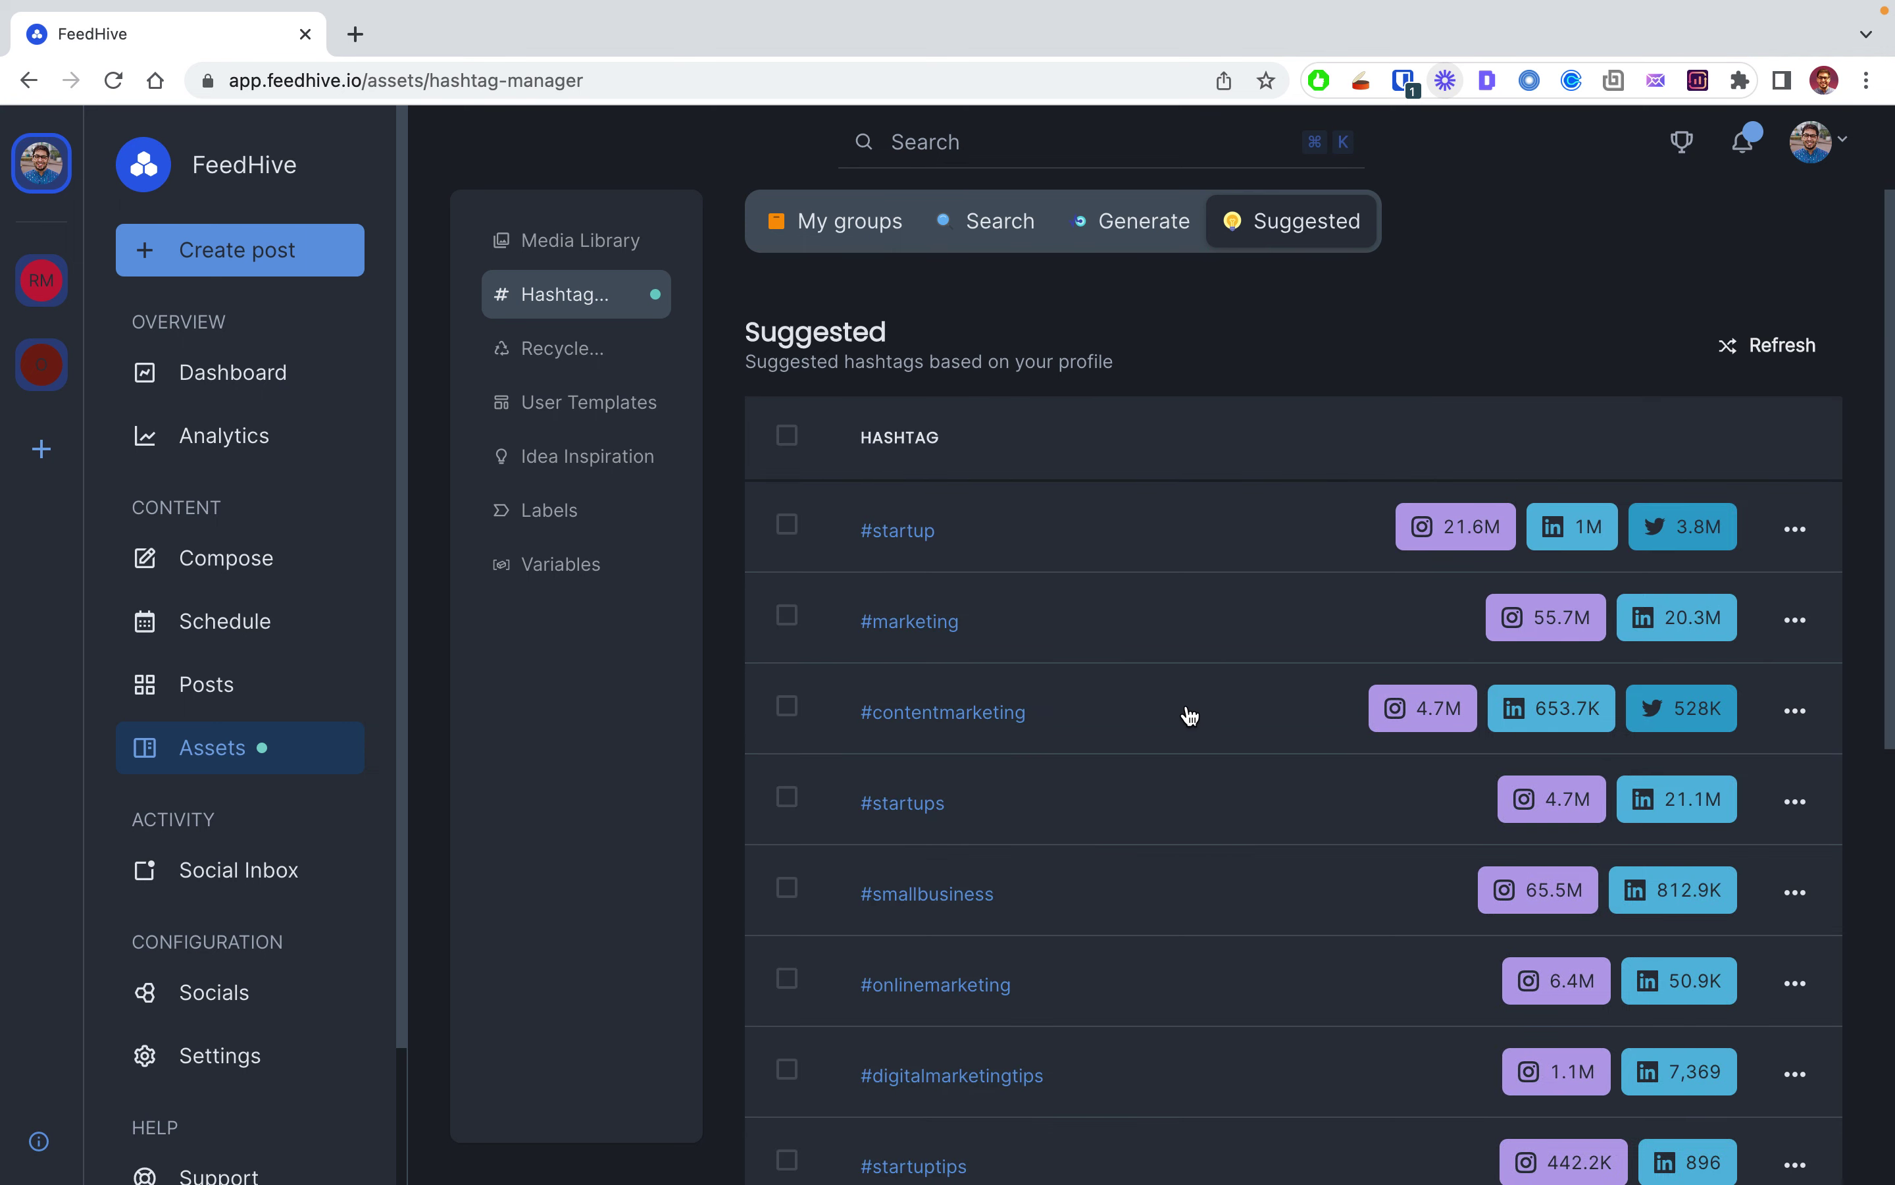
pyautogui.scroll(-10, 1074, 725)
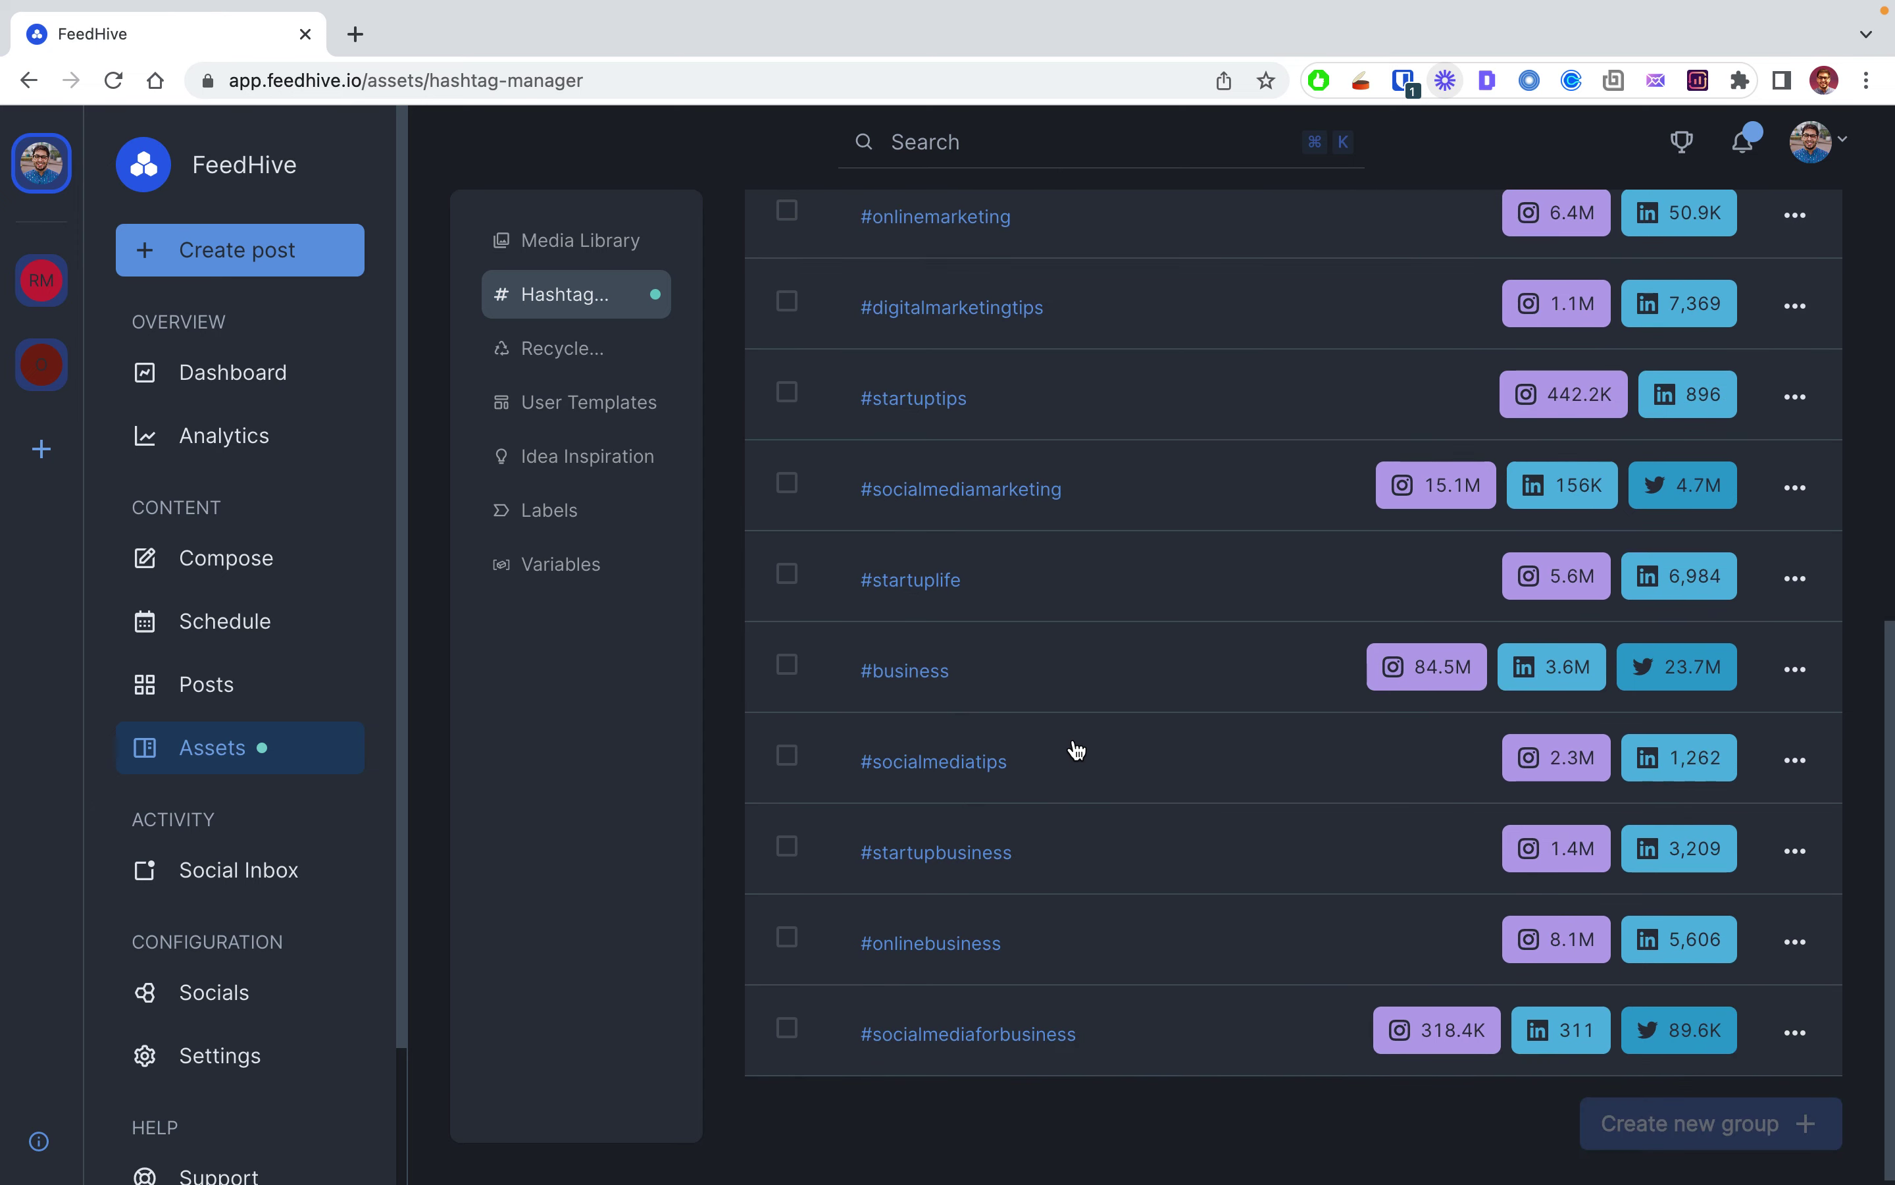
# Step: Open the recycle suggestions and check the quick actions of the content briefs post among the top performers
pyautogui.scroll(10, 1084, 764)
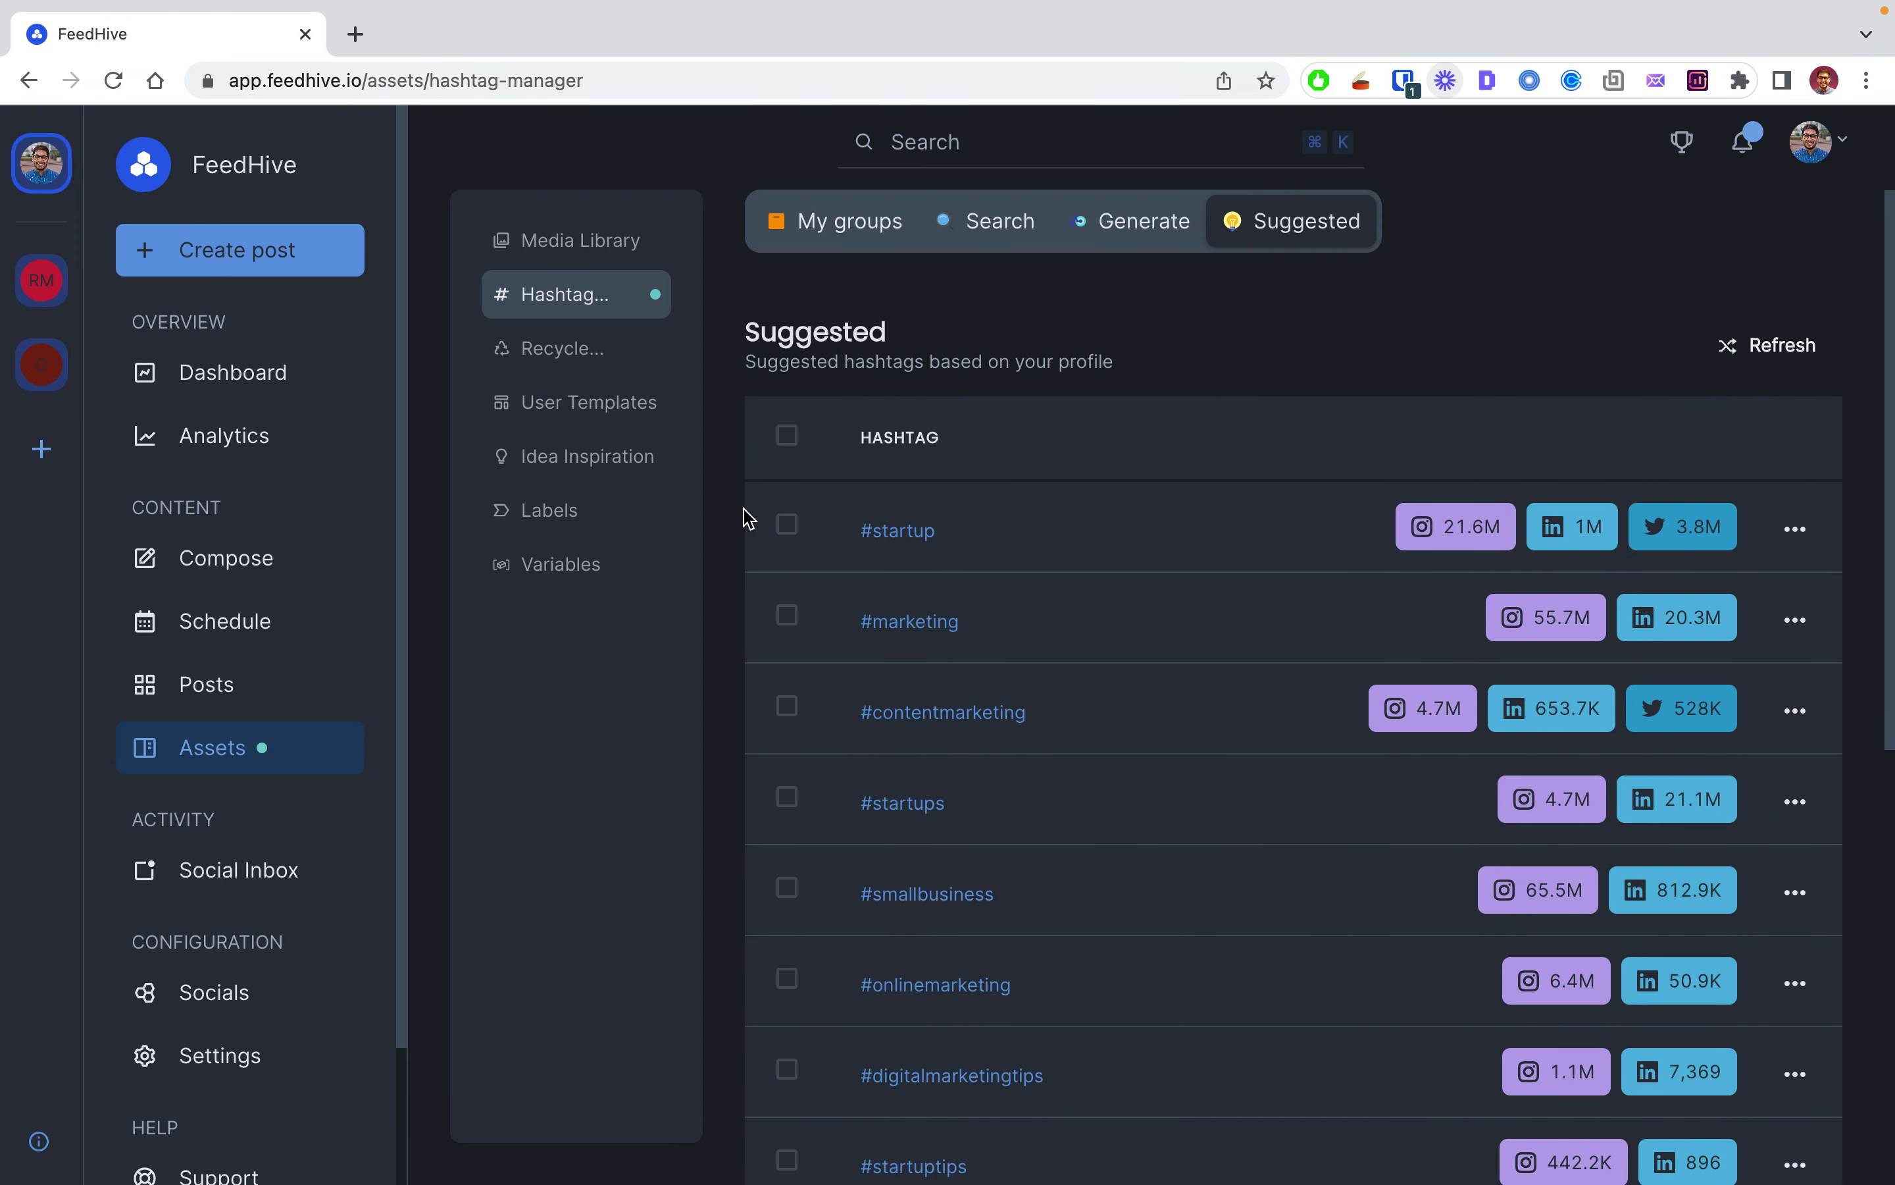
pyautogui.click(536, 351)
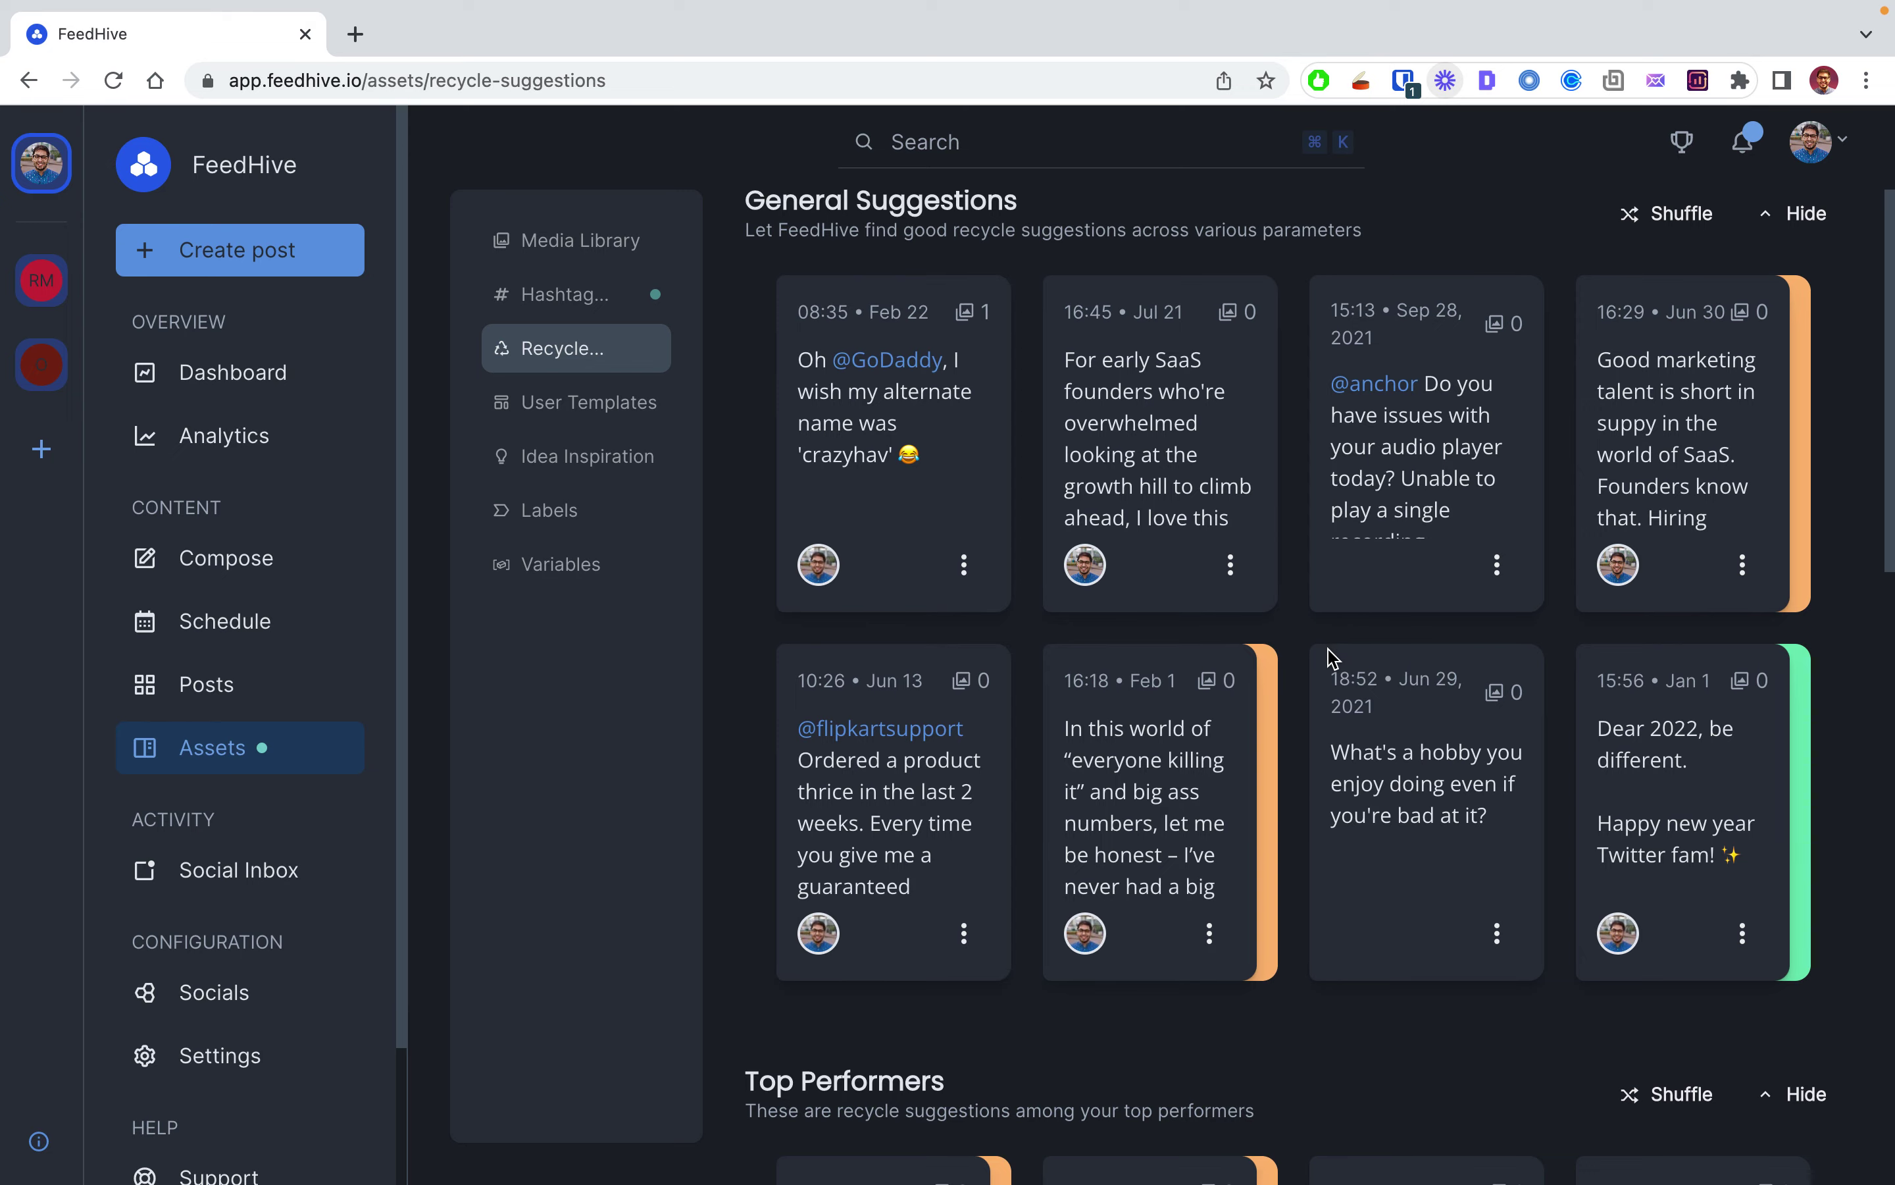
pyautogui.scroll(-9, 1323, 659)
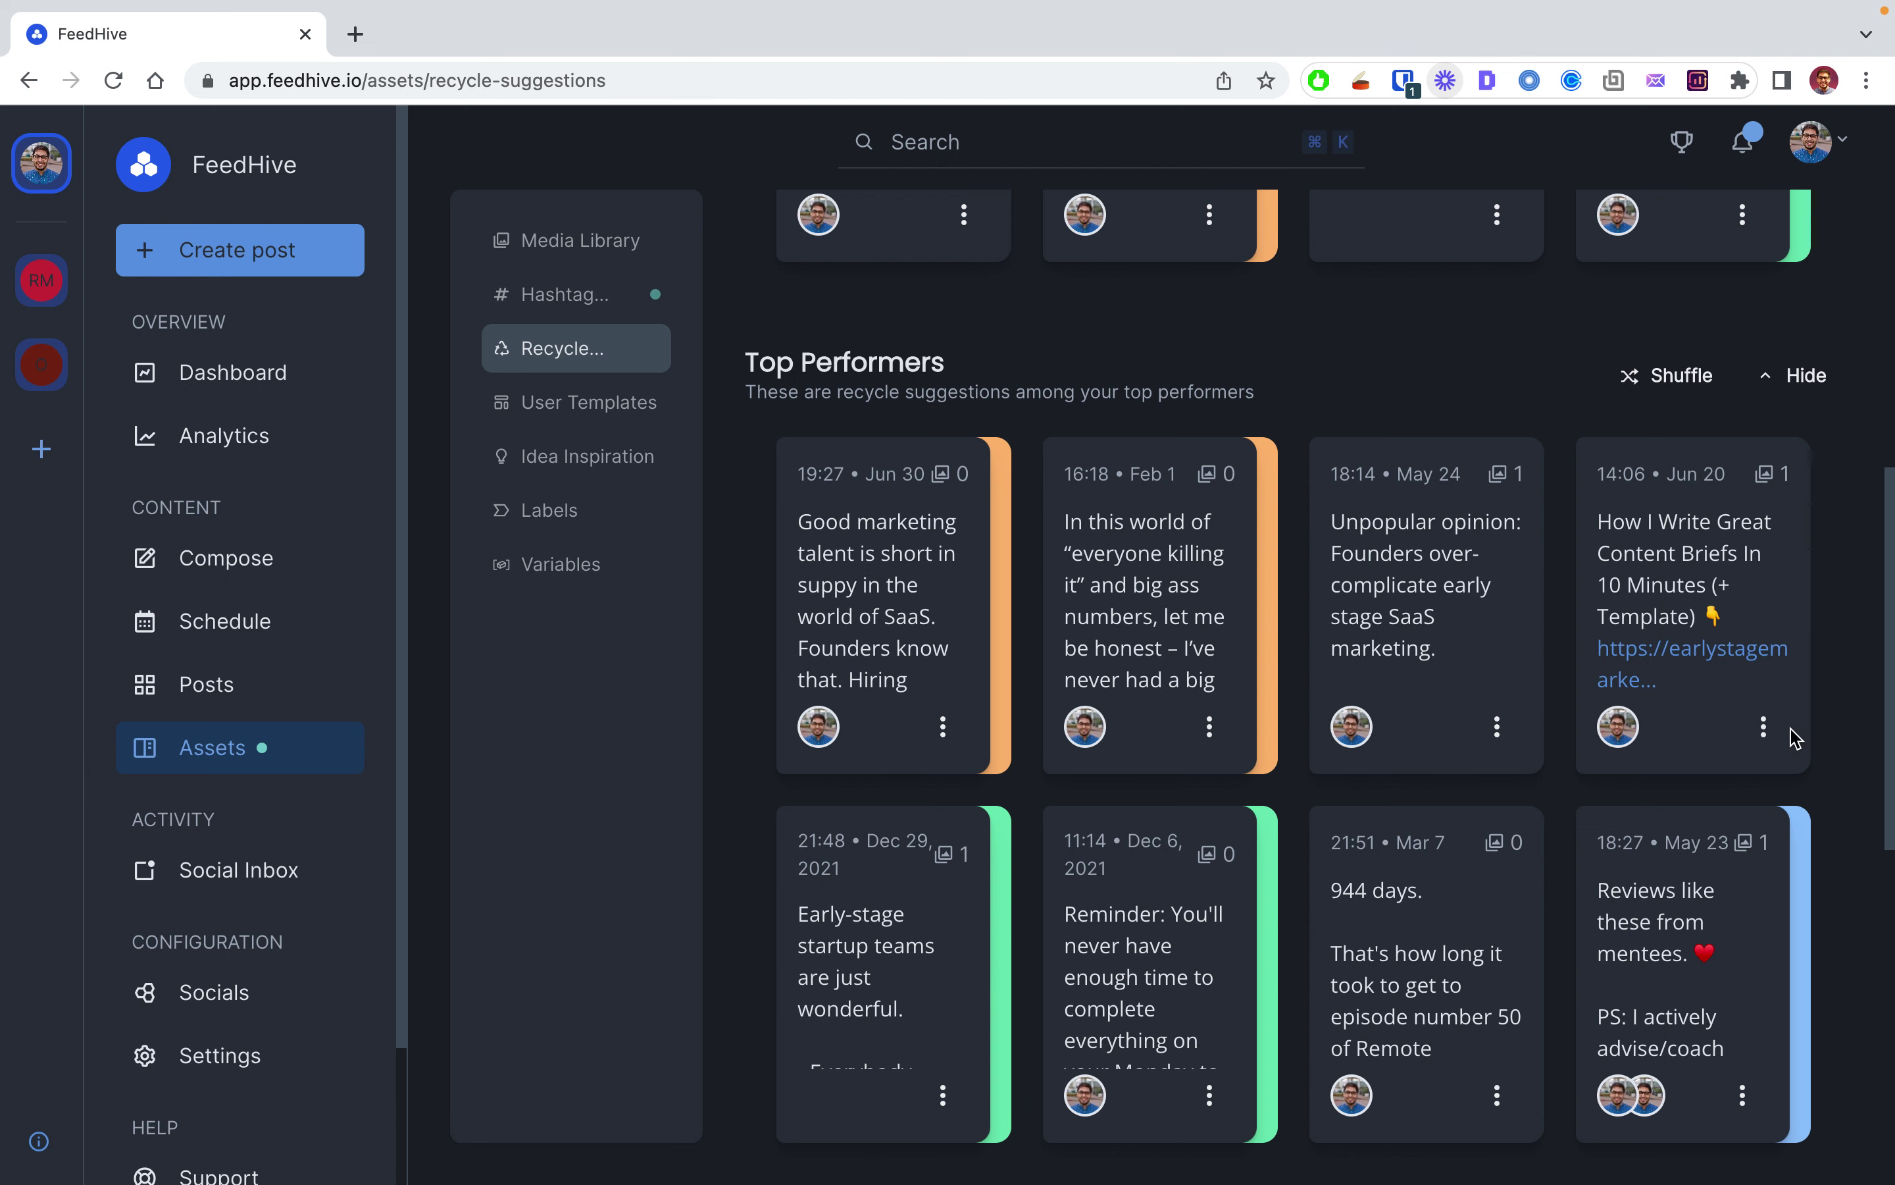
pyautogui.click(1763, 729)
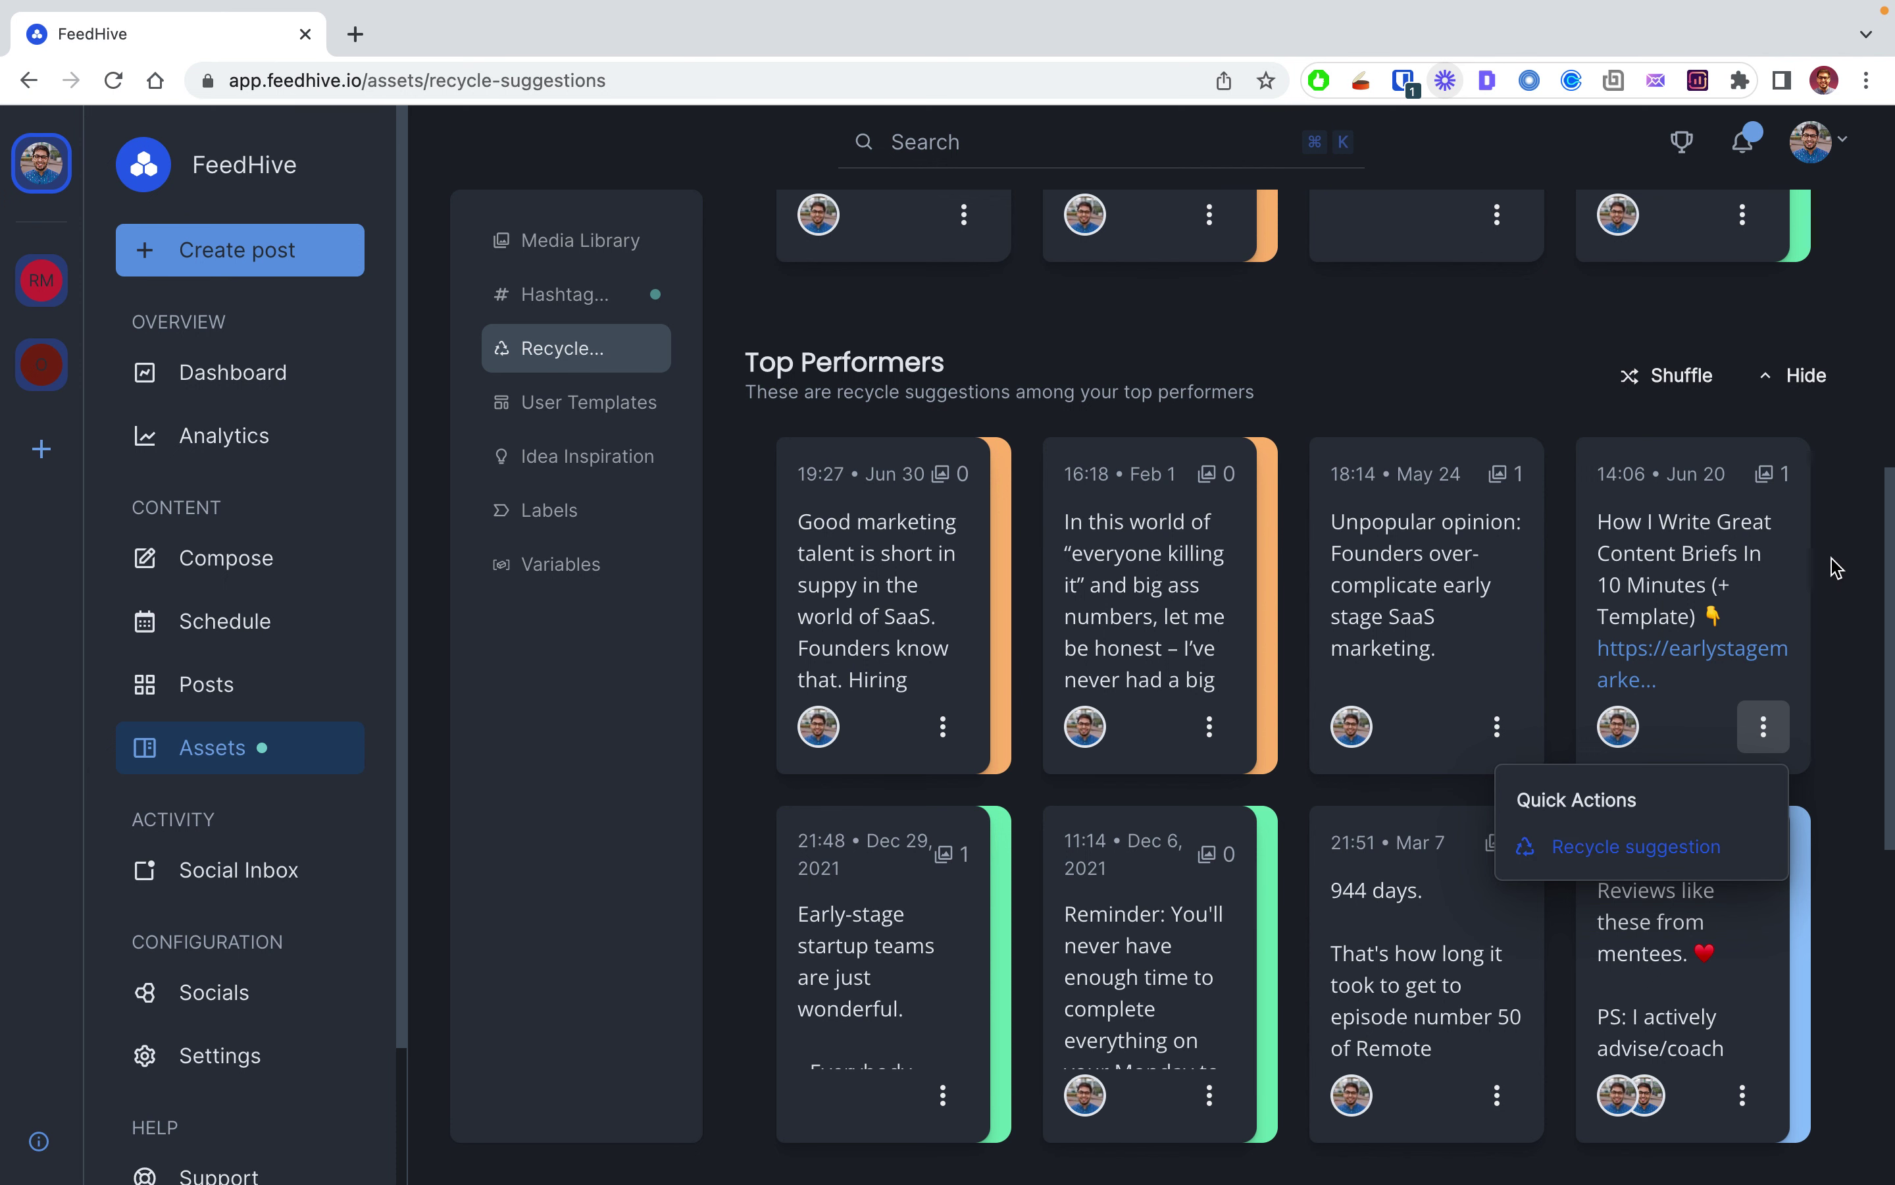
pyautogui.press('Escape')
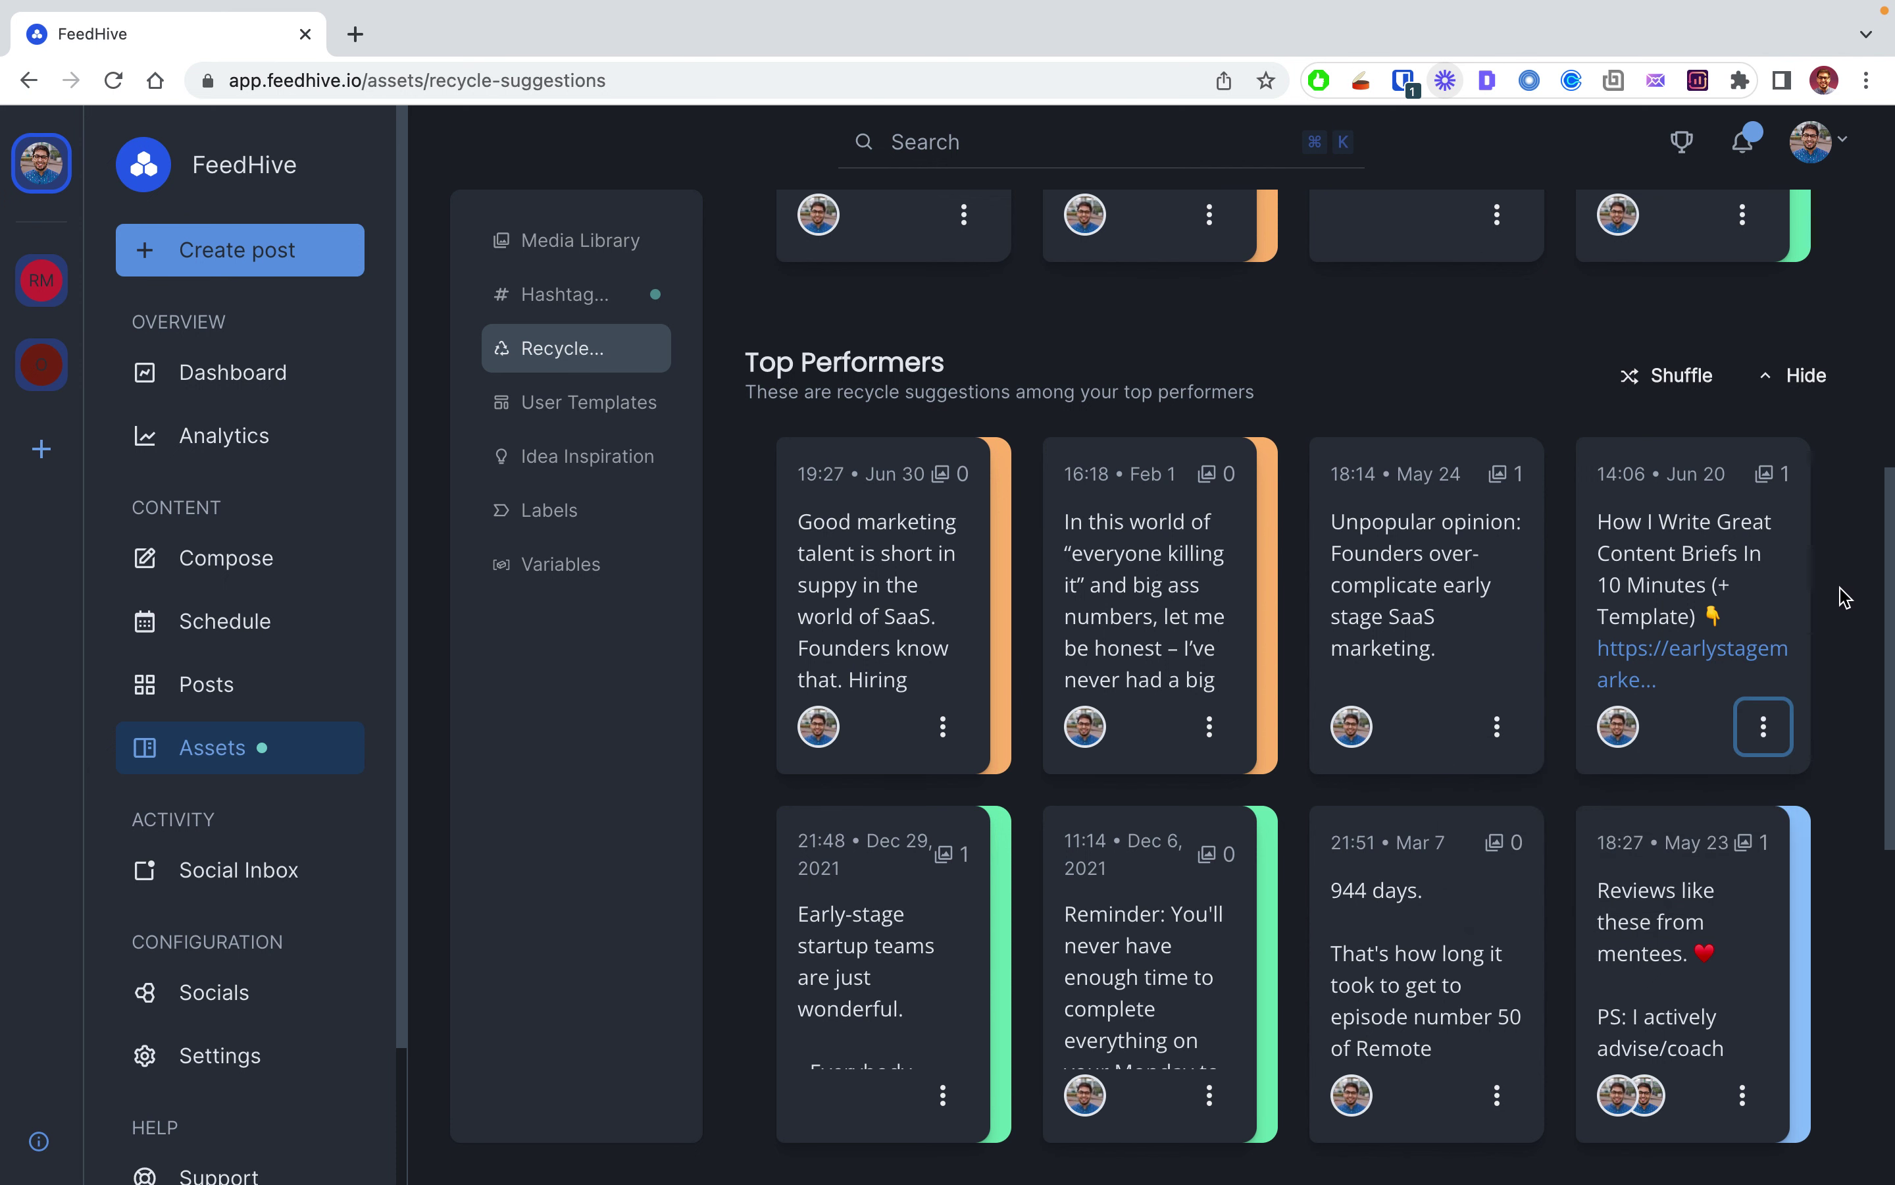
# Step: Check the category labels on the top-performing posts and look through the Underdogs recycle suggestions
pyautogui.moveTo(1270, 523)
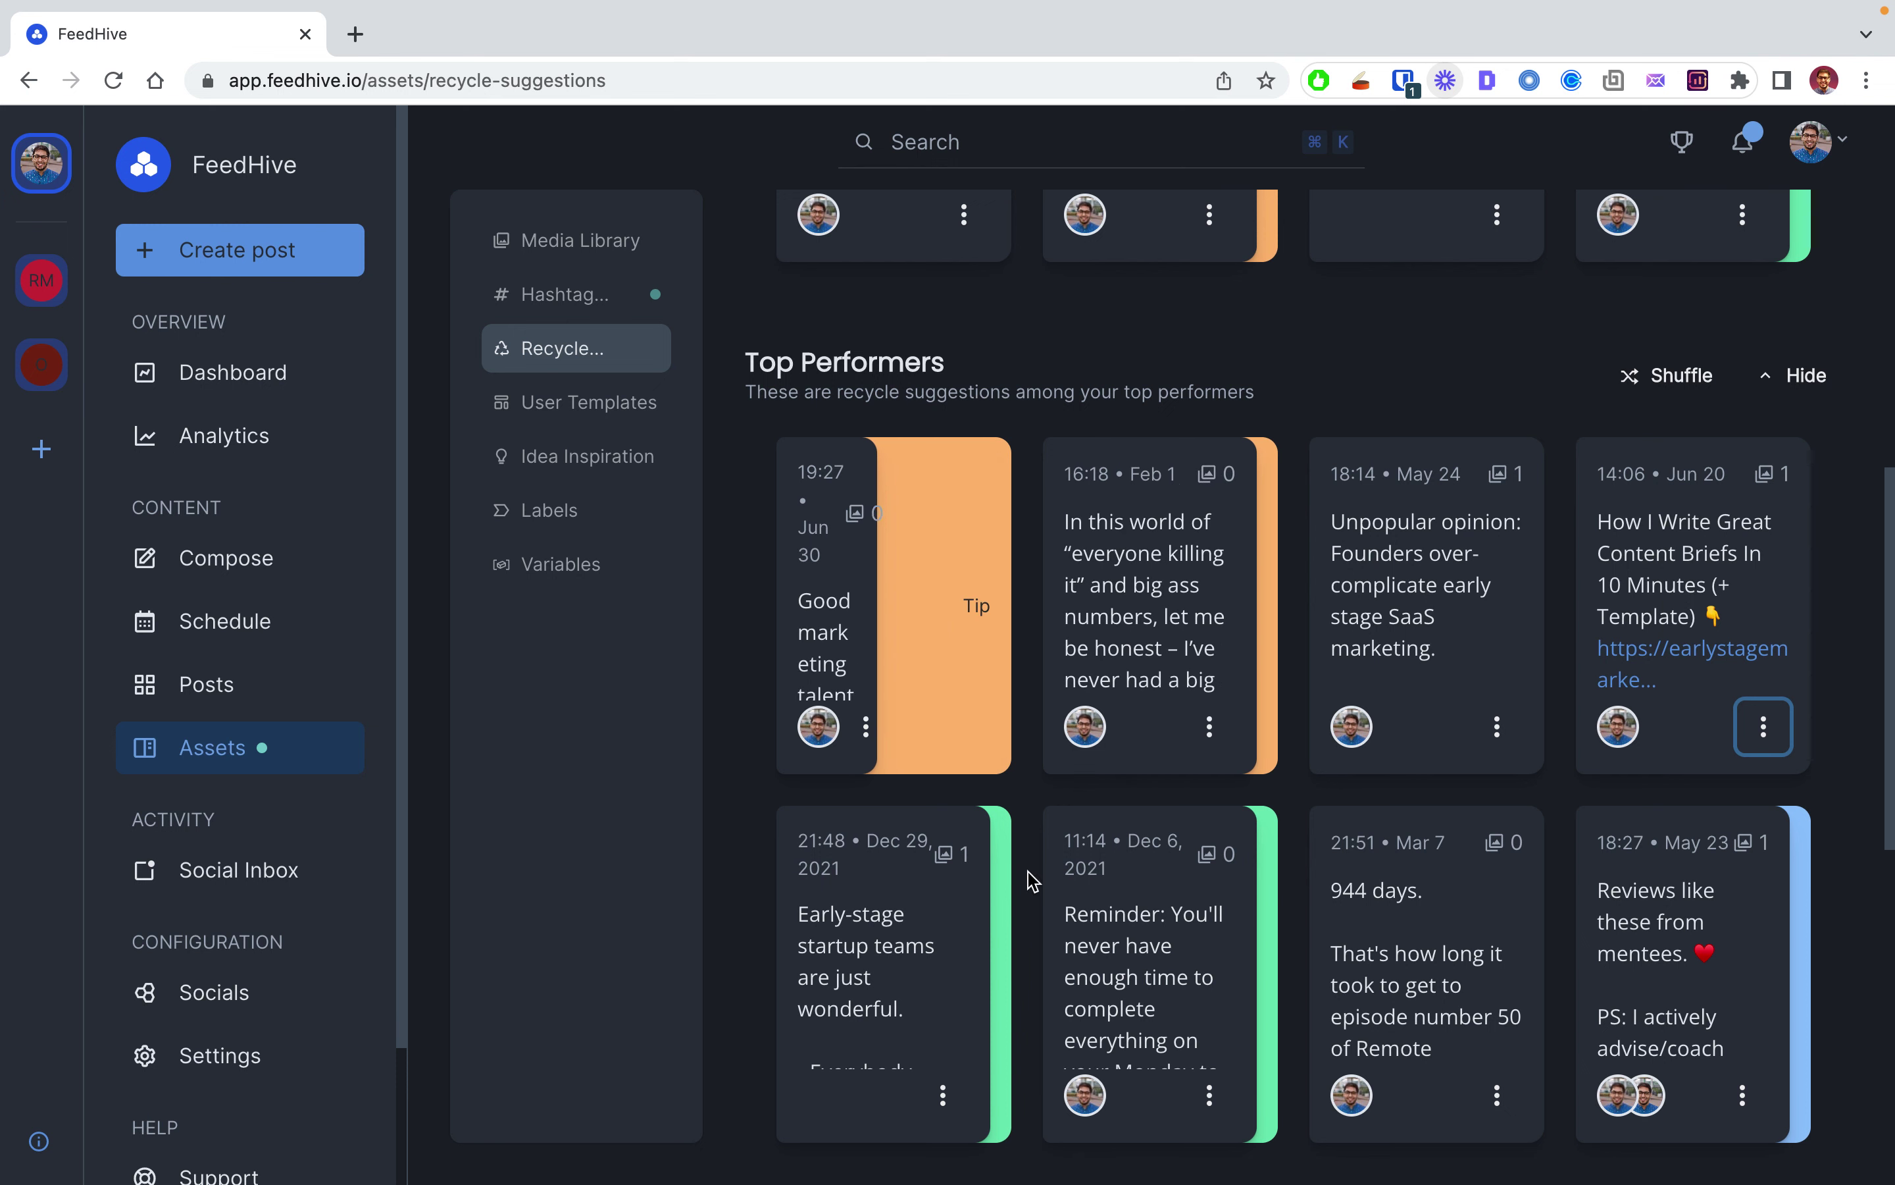
pyautogui.moveTo(997, 983)
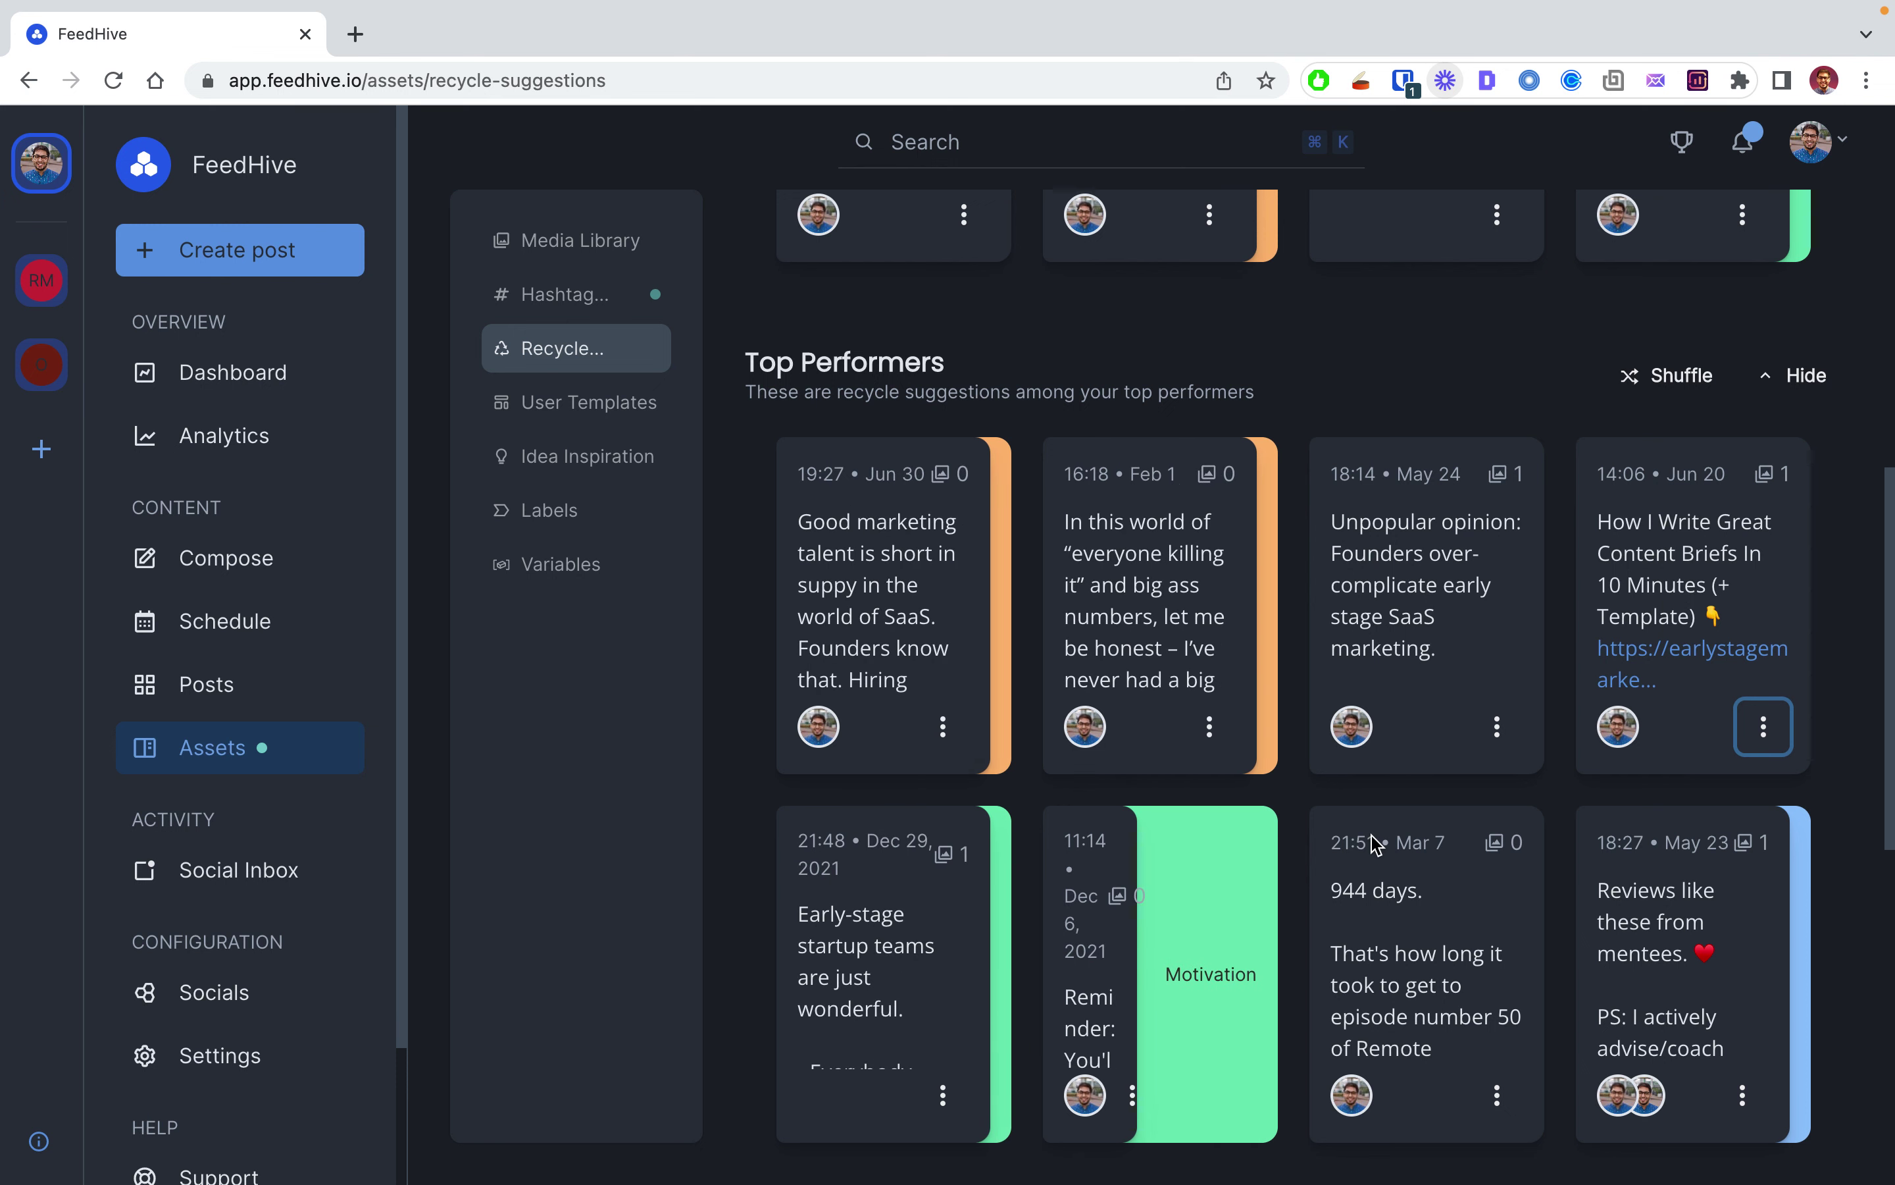
pyautogui.scroll(-10, 1355, 744)
pyautogui.scroll(-1, 1337, 719)
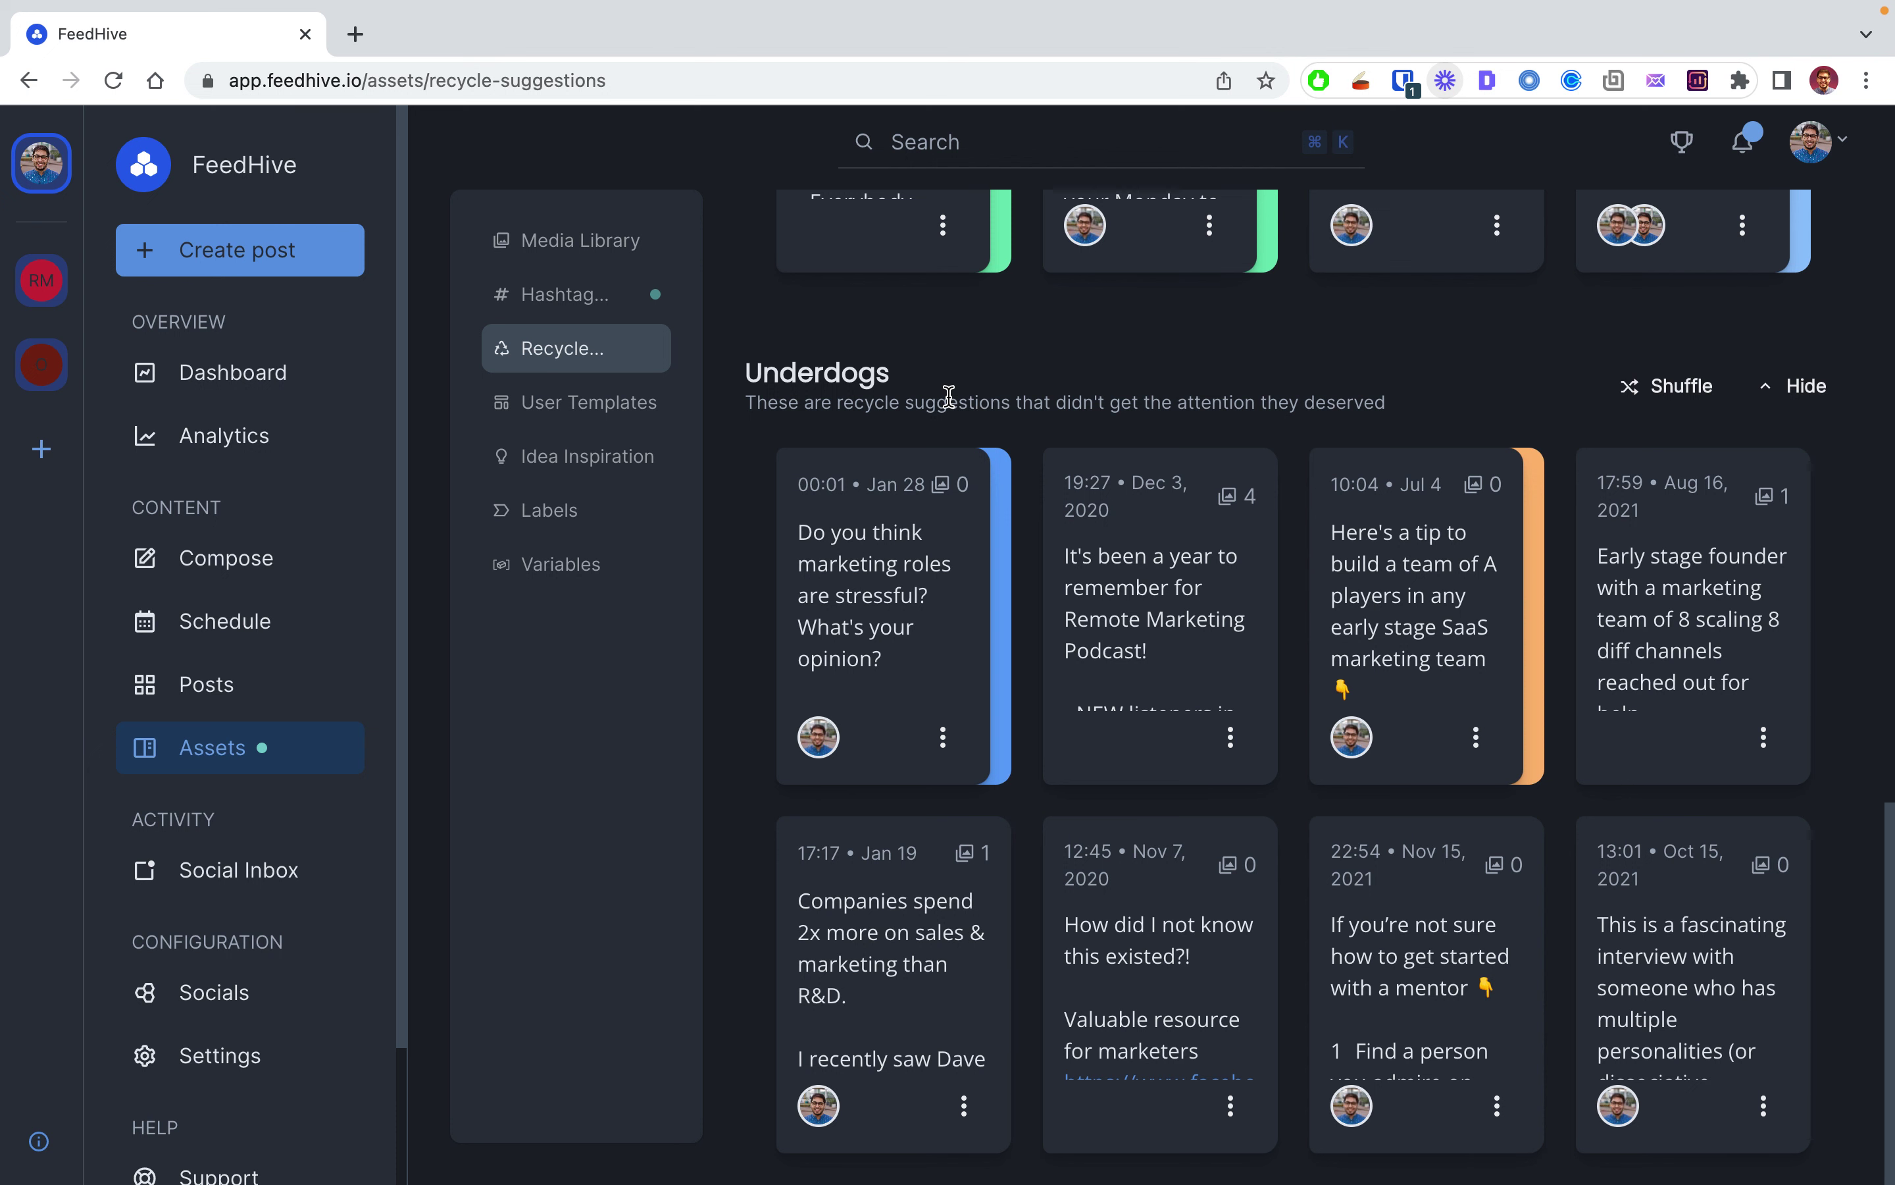
# Step: View the saved user templates and browse the Ideas templates in Idea Inspiration
pyautogui.click(544, 414)
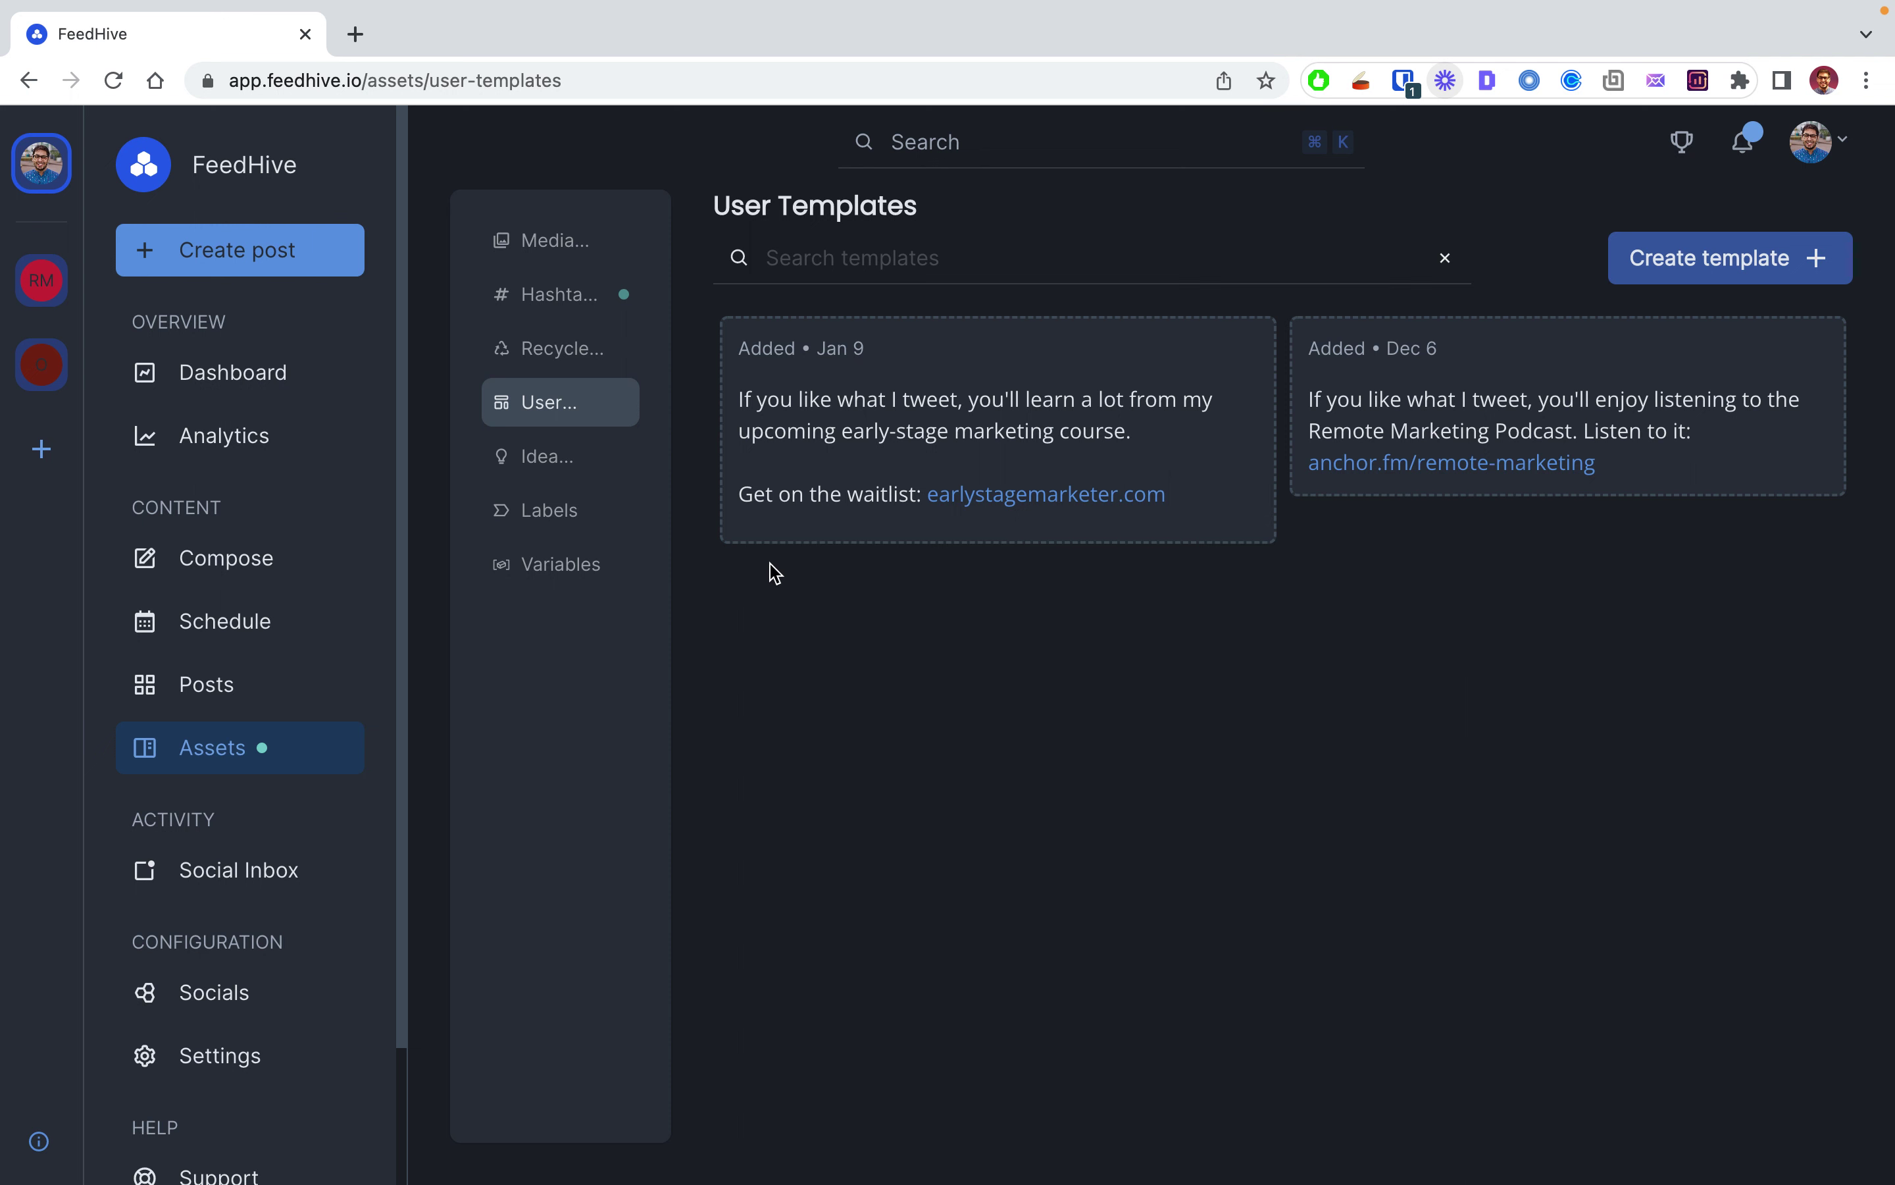
pyautogui.click(564, 462)
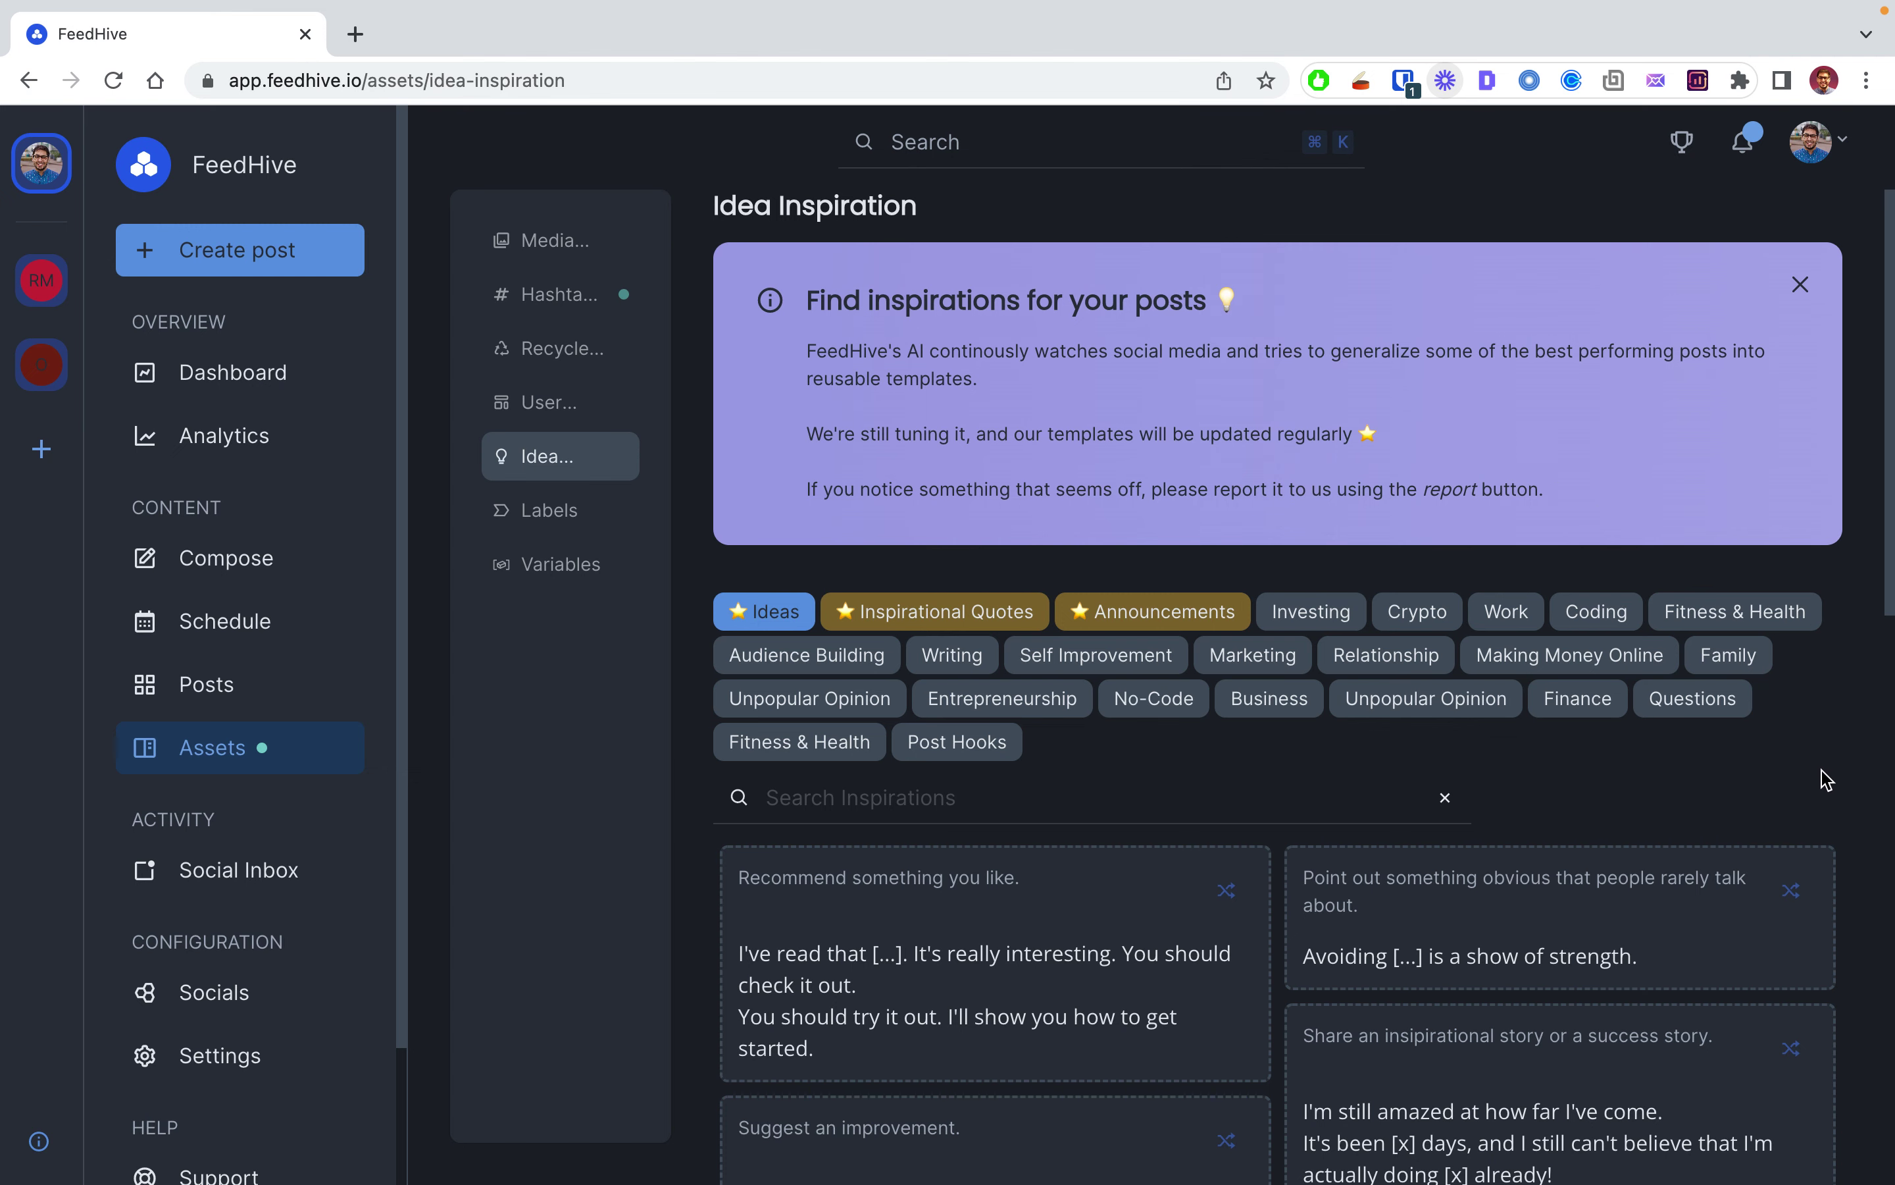
pyautogui.scroll(-10, 1735, 670)
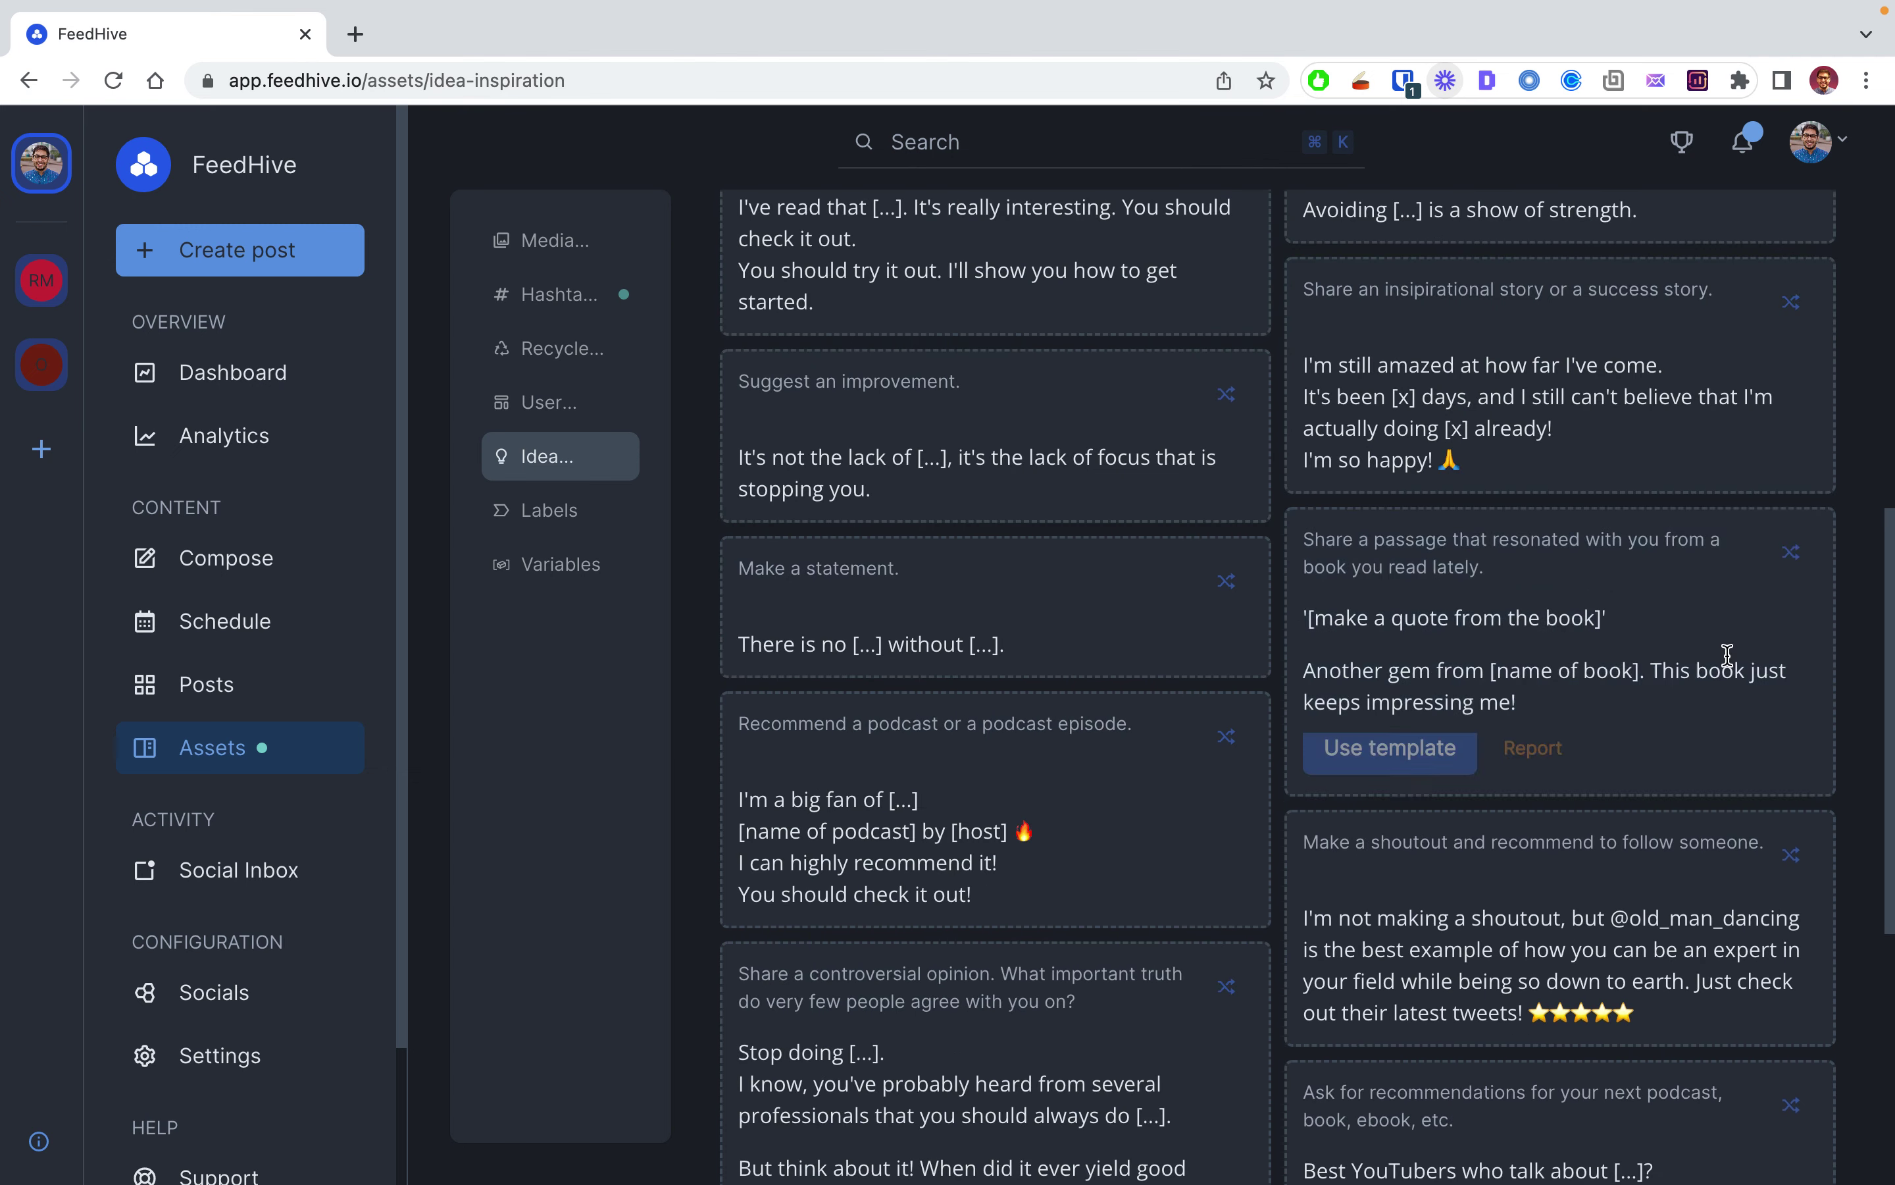
pyautogui.scroll(7, 1860, 436)
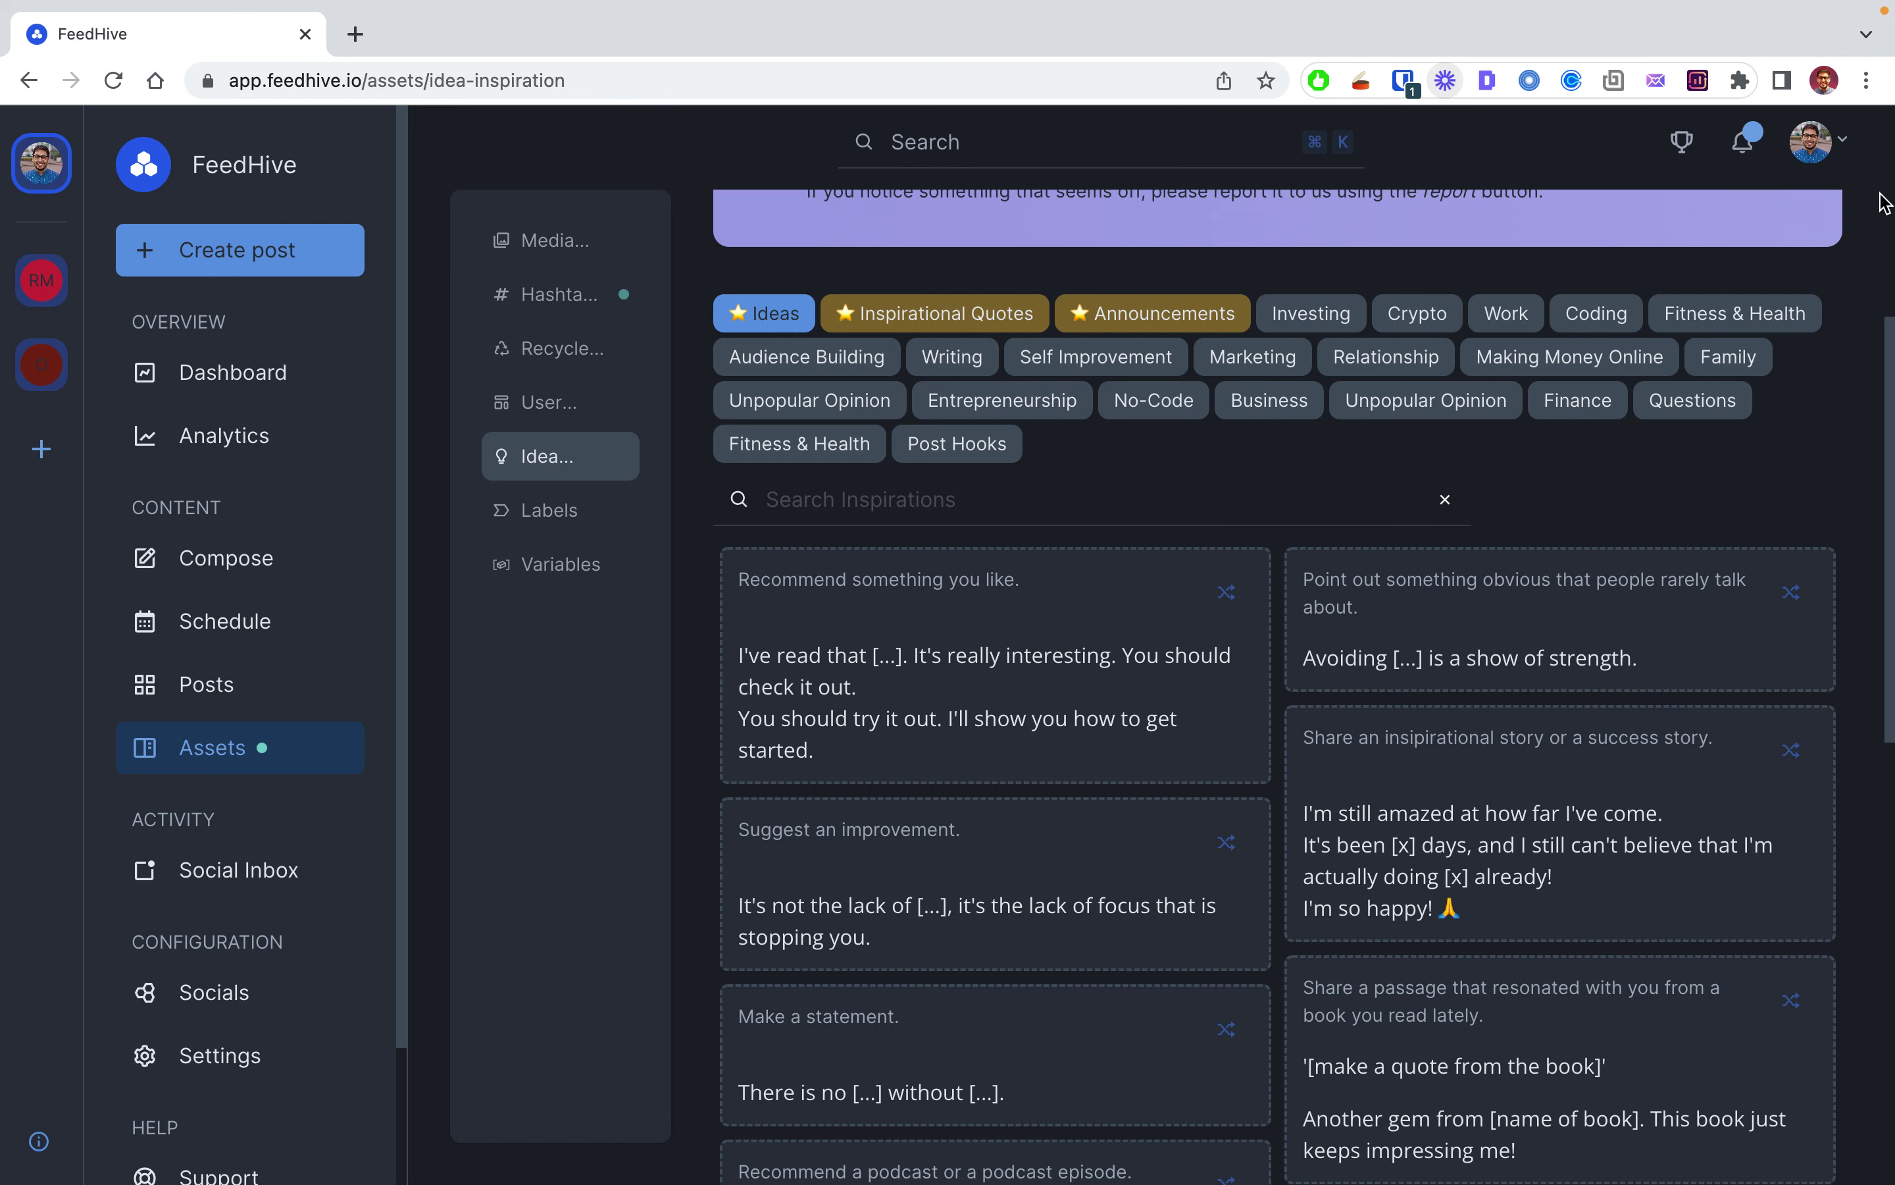
# Step: Filter the inspirations by Inspirational Quotes and look through the quotes
pyautogui.click(916, 323)
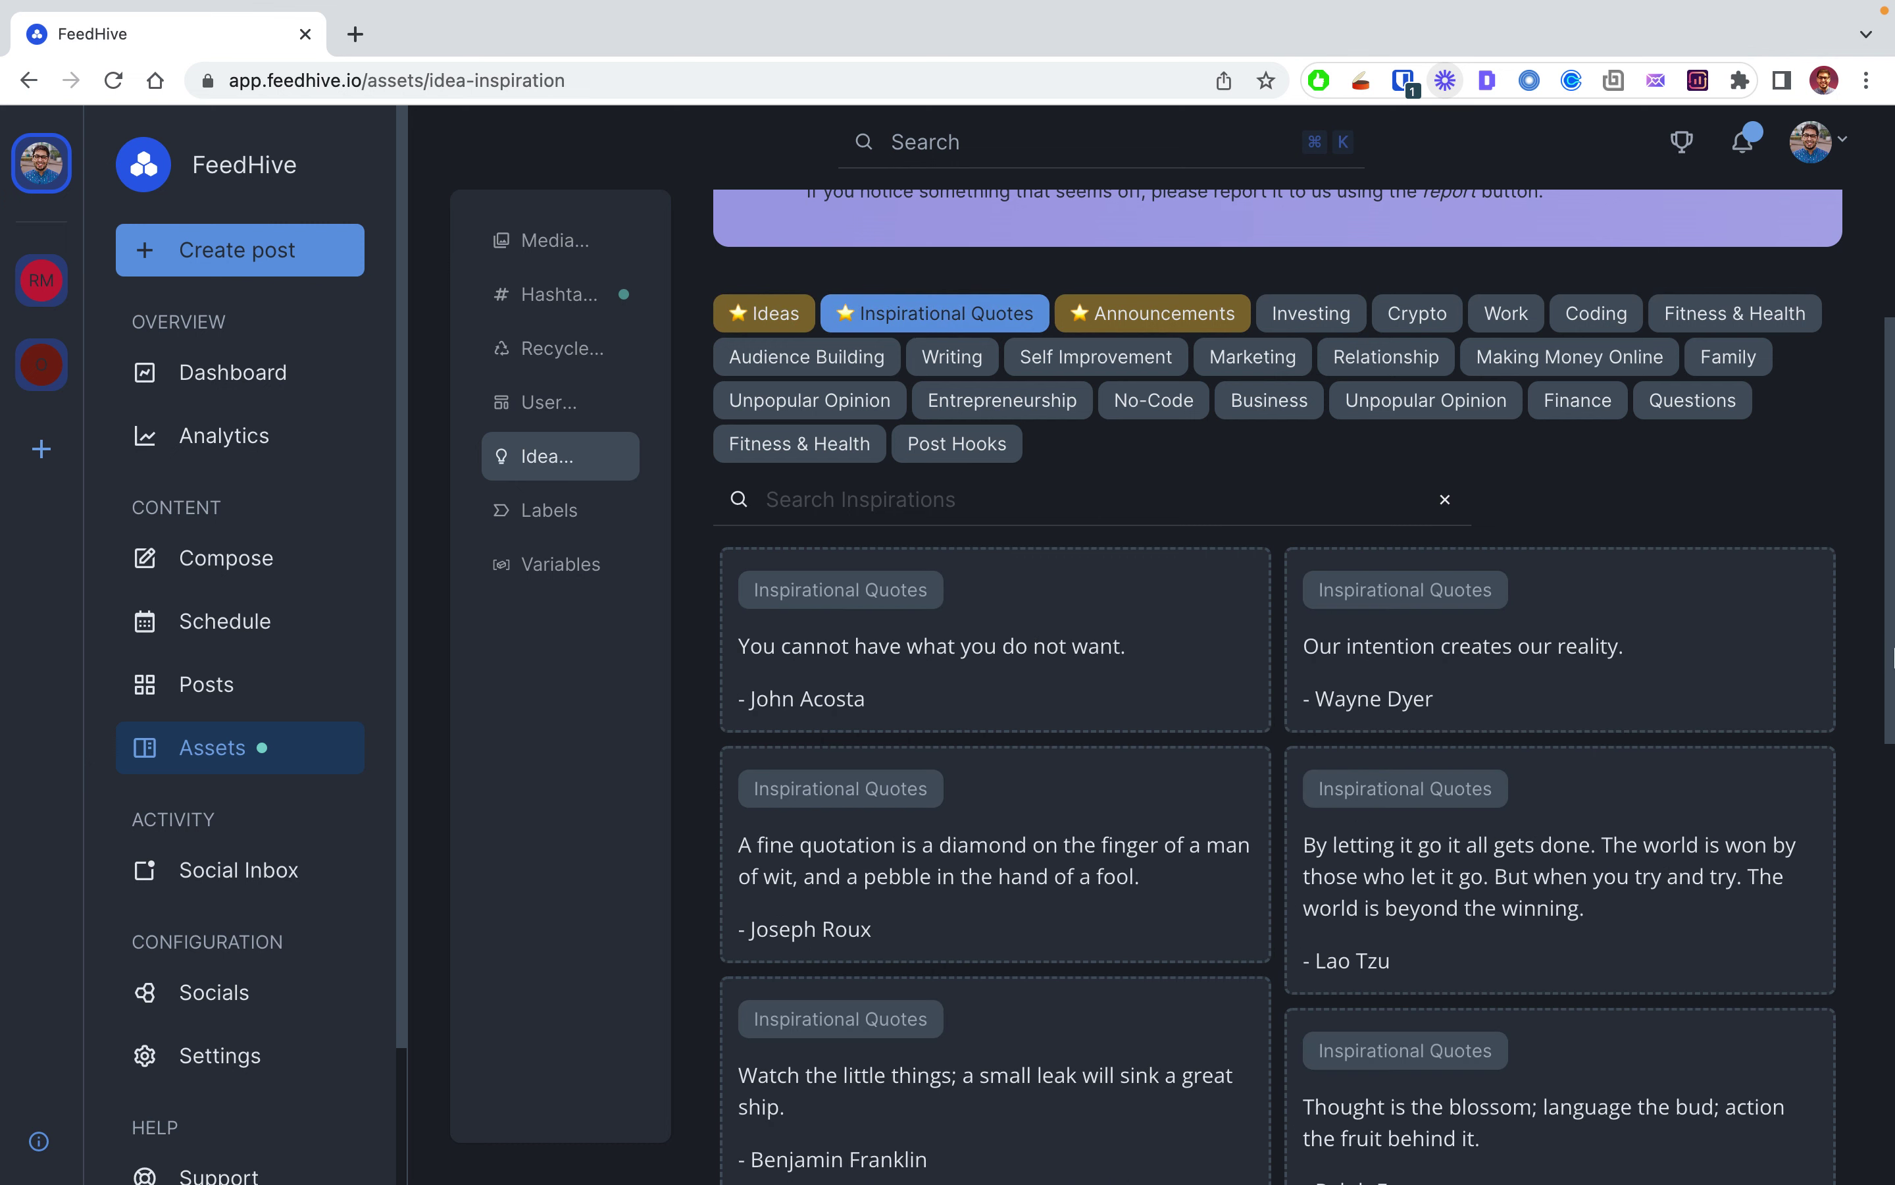
pyautogui.scroll(-5, 1878, 863)
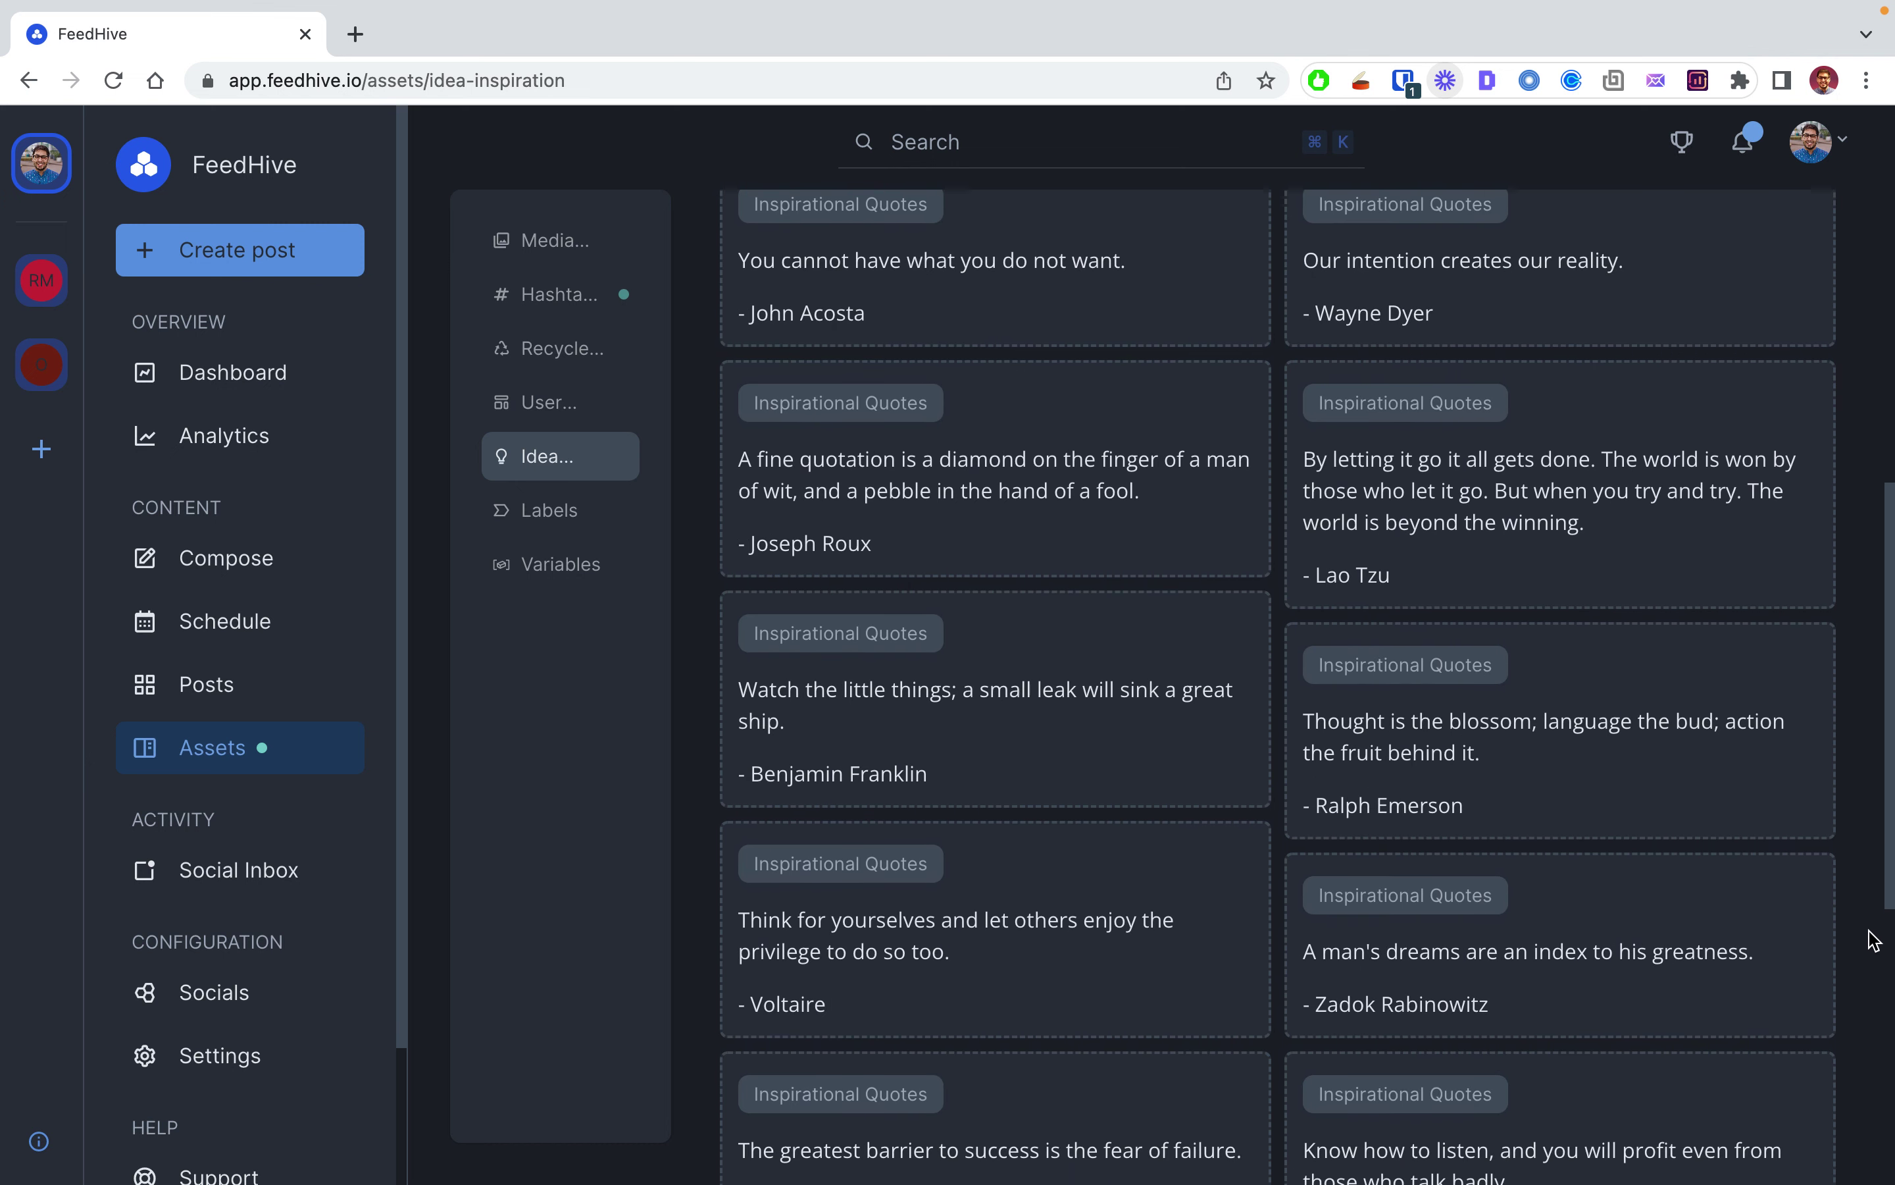
pyautogui.scroll(-1, 1871, 940)
pyautogui.scroll(8, 1863, 936)
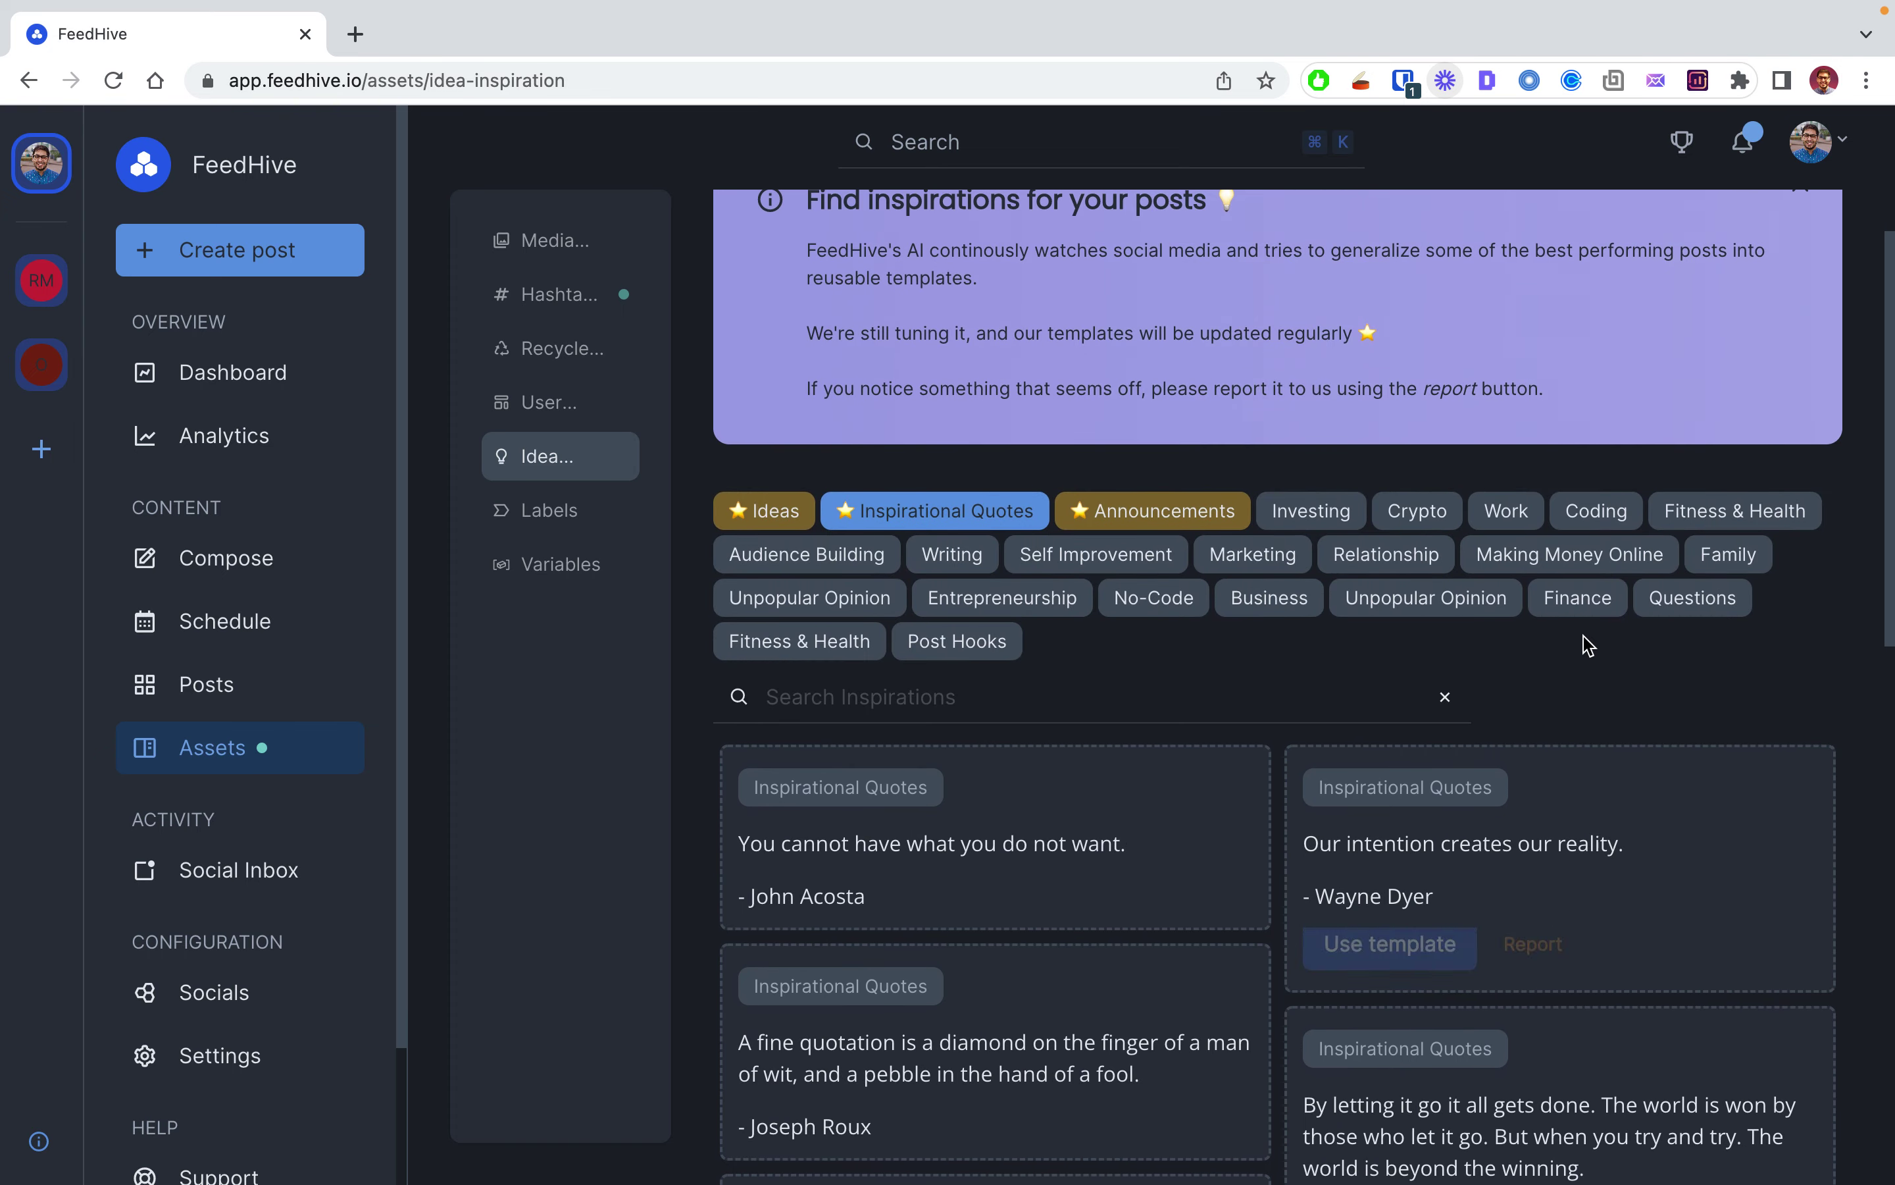
# Step: Search the inspirations for "motivation" and look through the matching templates
pyautogui.click(932, 698)
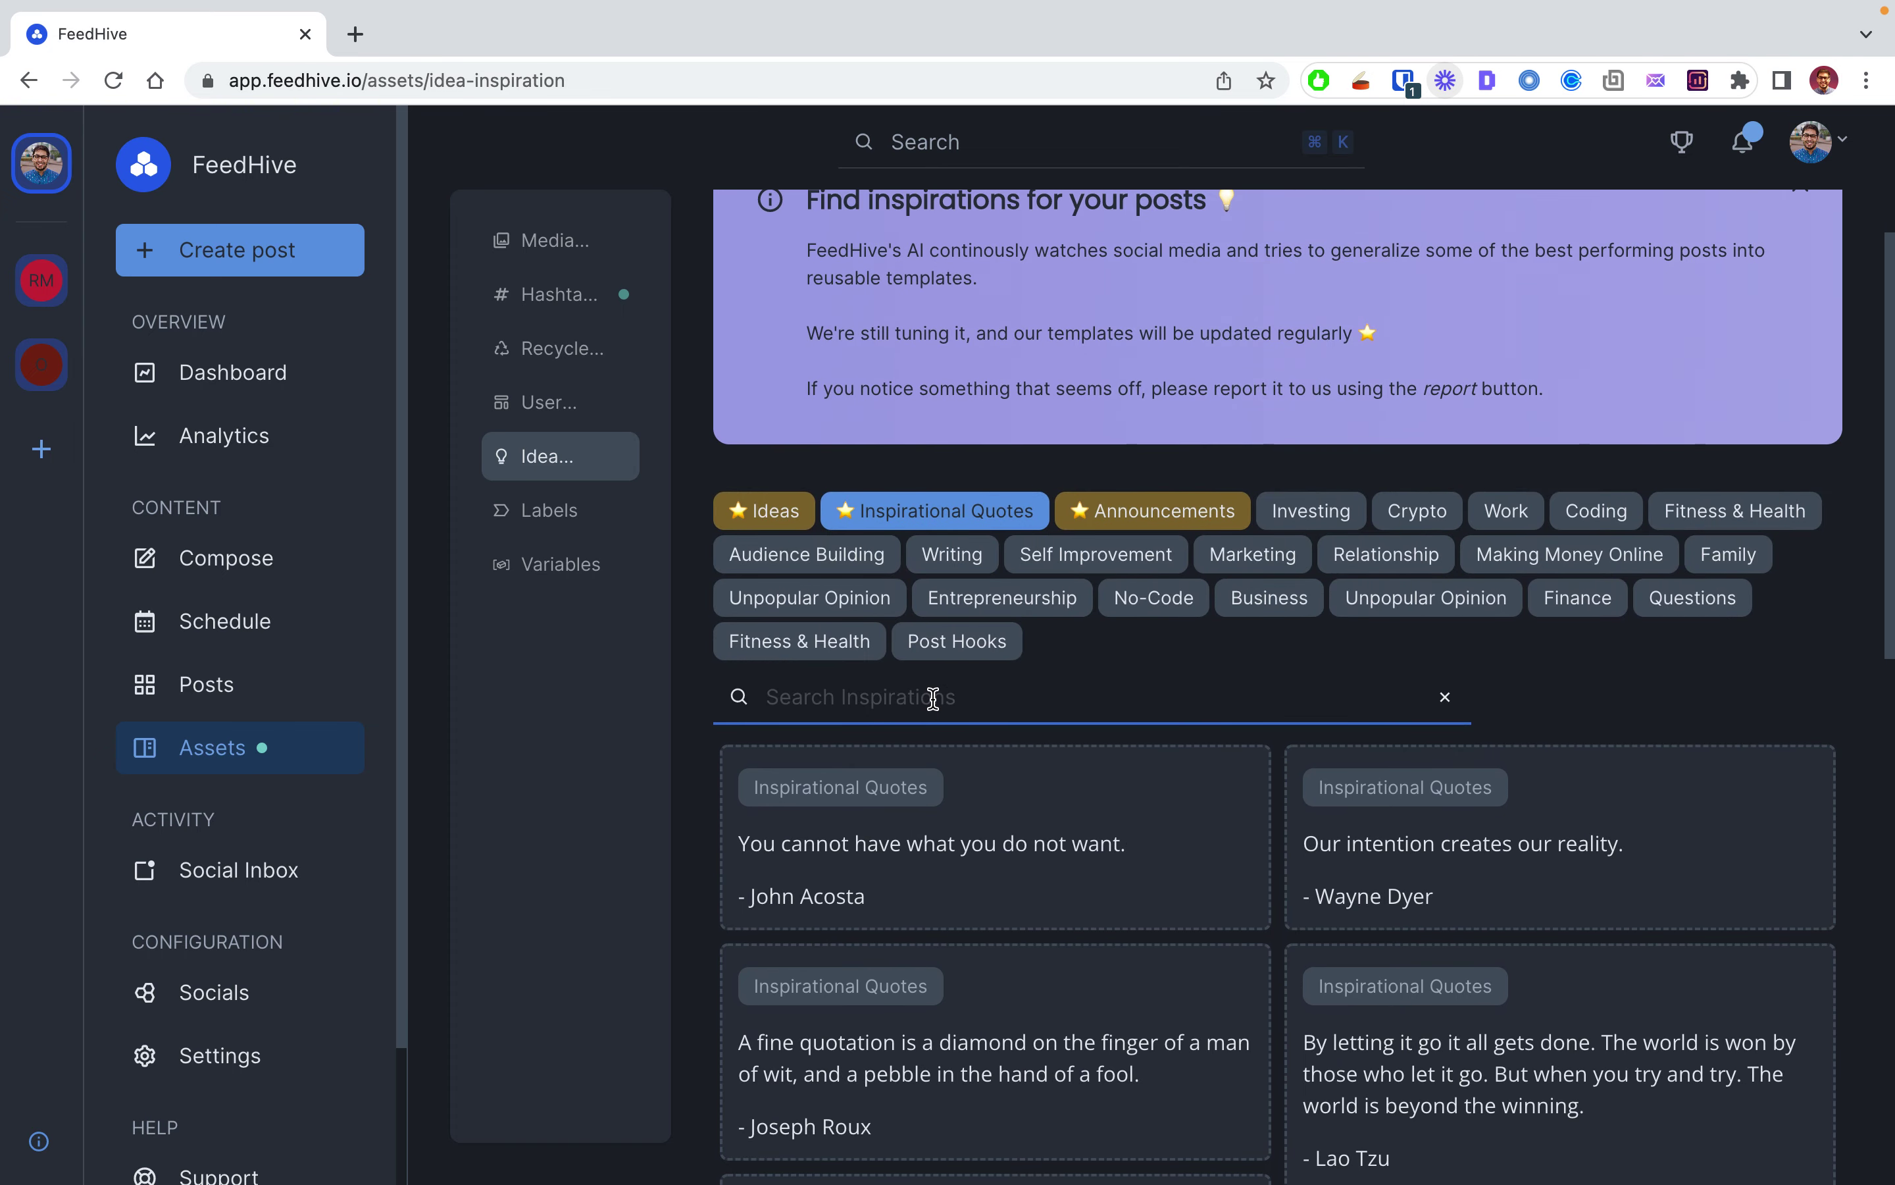
pyautogui.write('motivation')
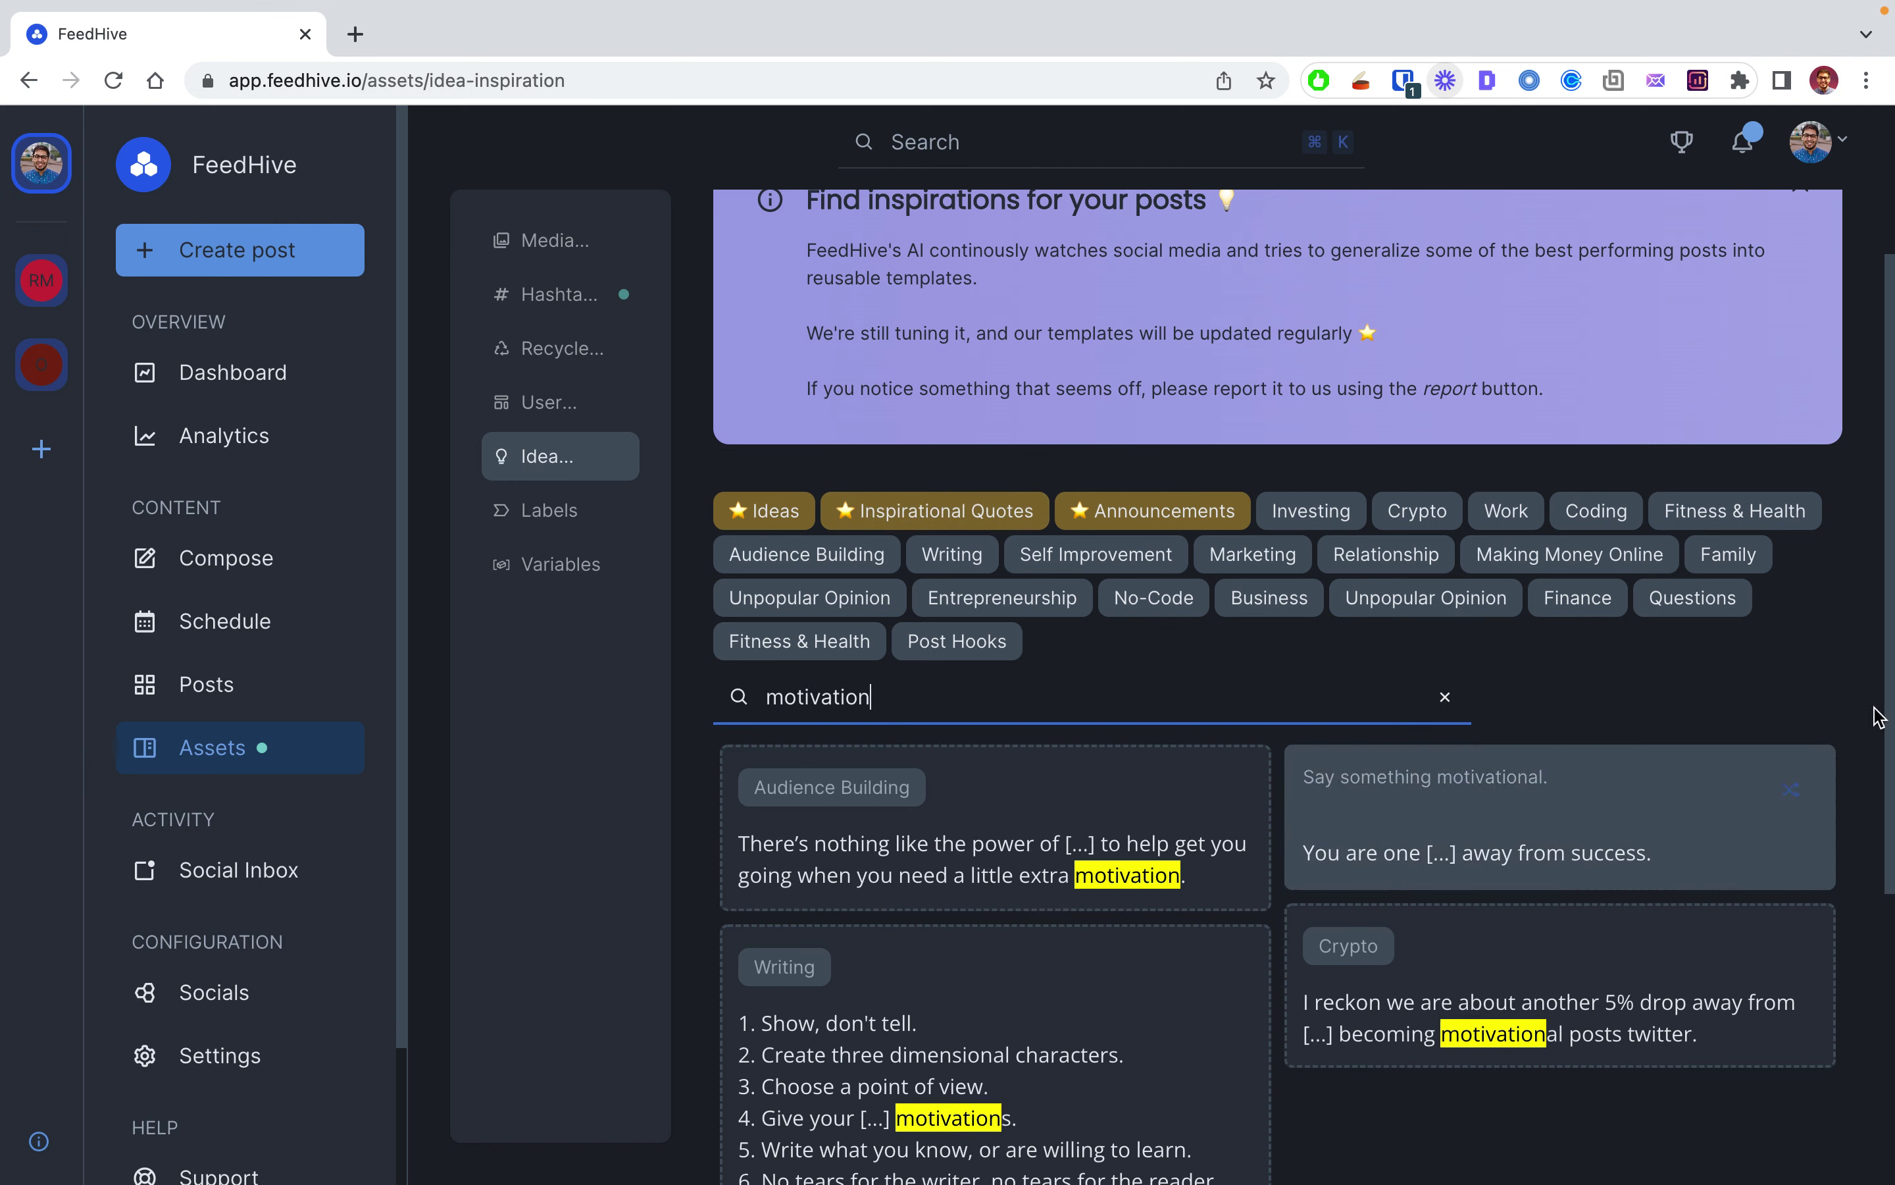
pyautogui.scroll(-2, 1858, 1047)
pyautogui.scroll(-3, 1608, 1003)
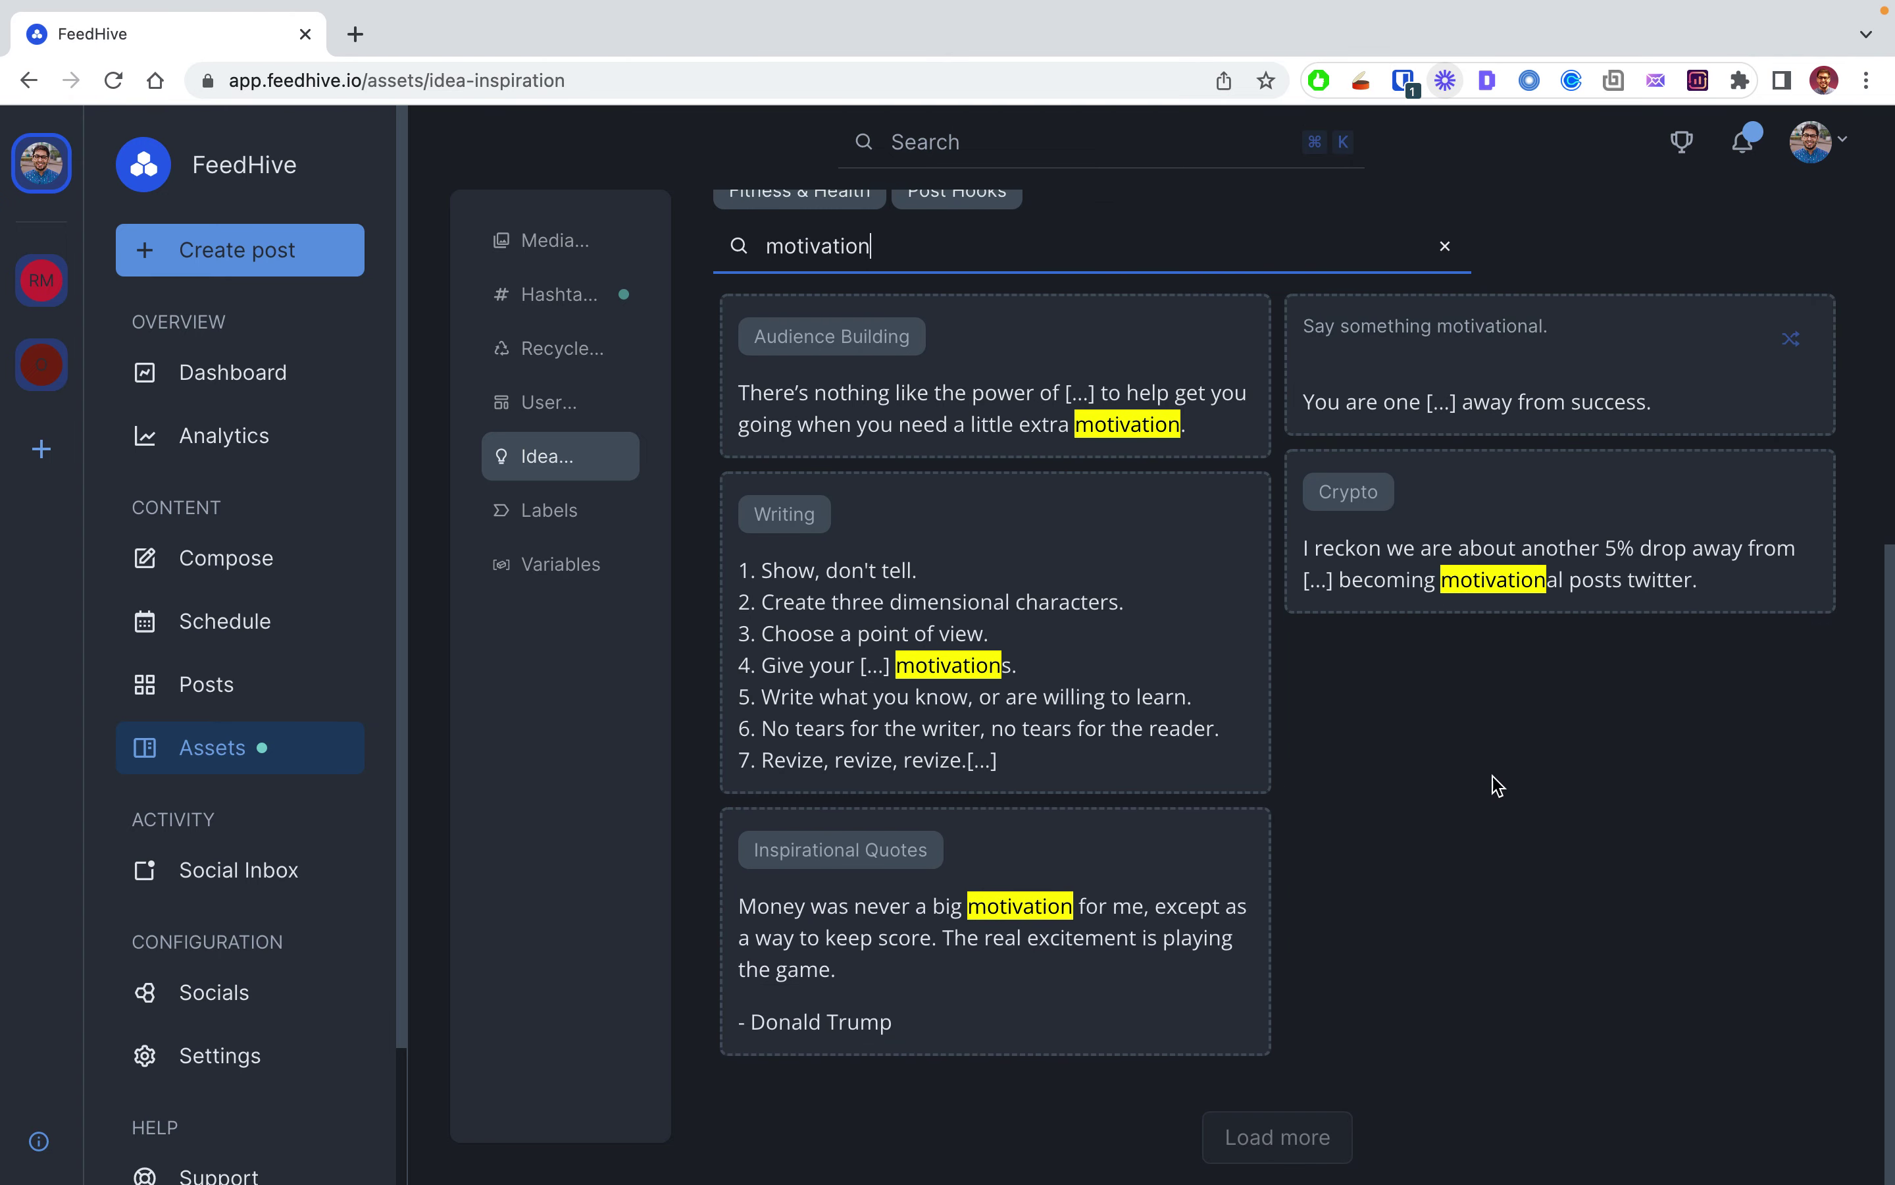
pyautogui.moveTo(815, 584)
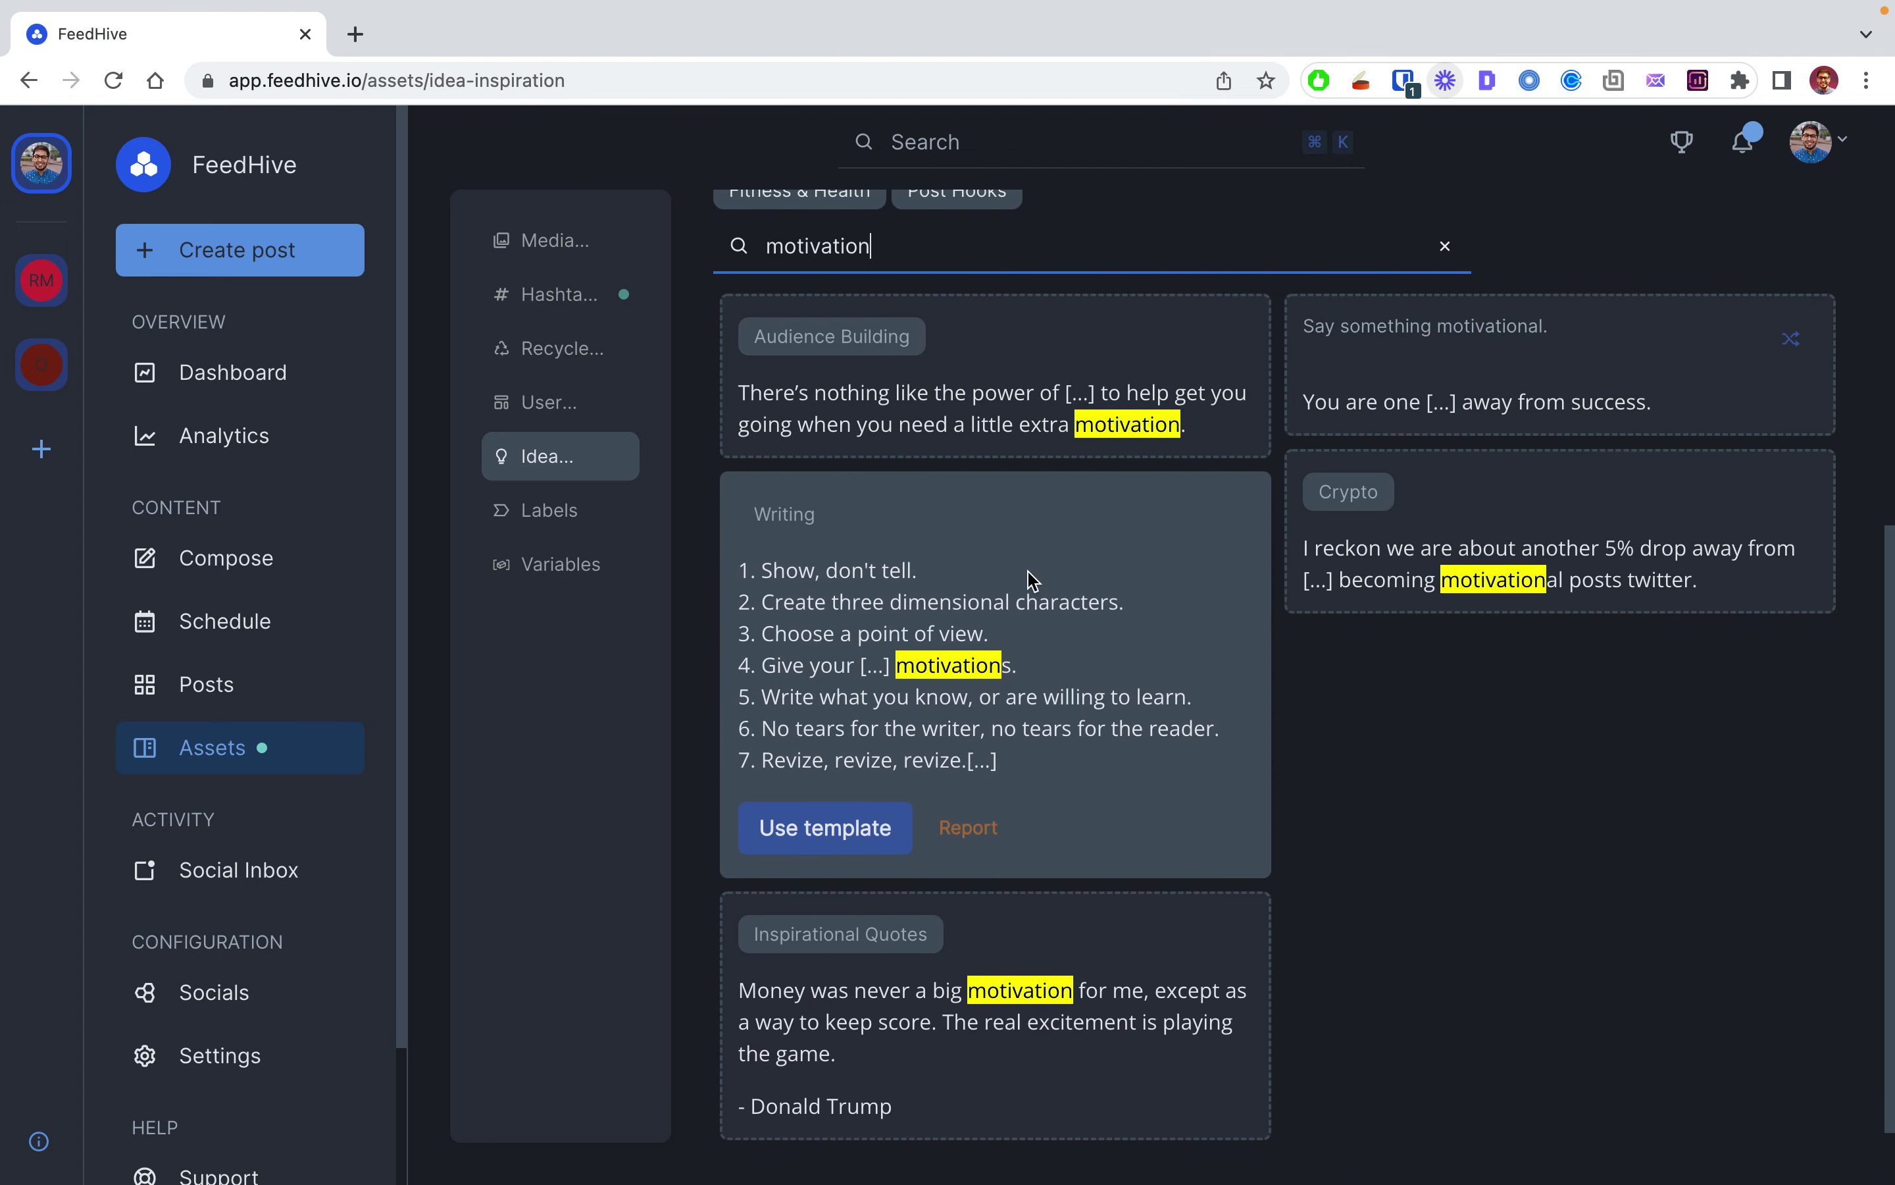
pyautogui.scroll(1, 1388, 783)
pyautogui.scroll(4, 1388, 783)
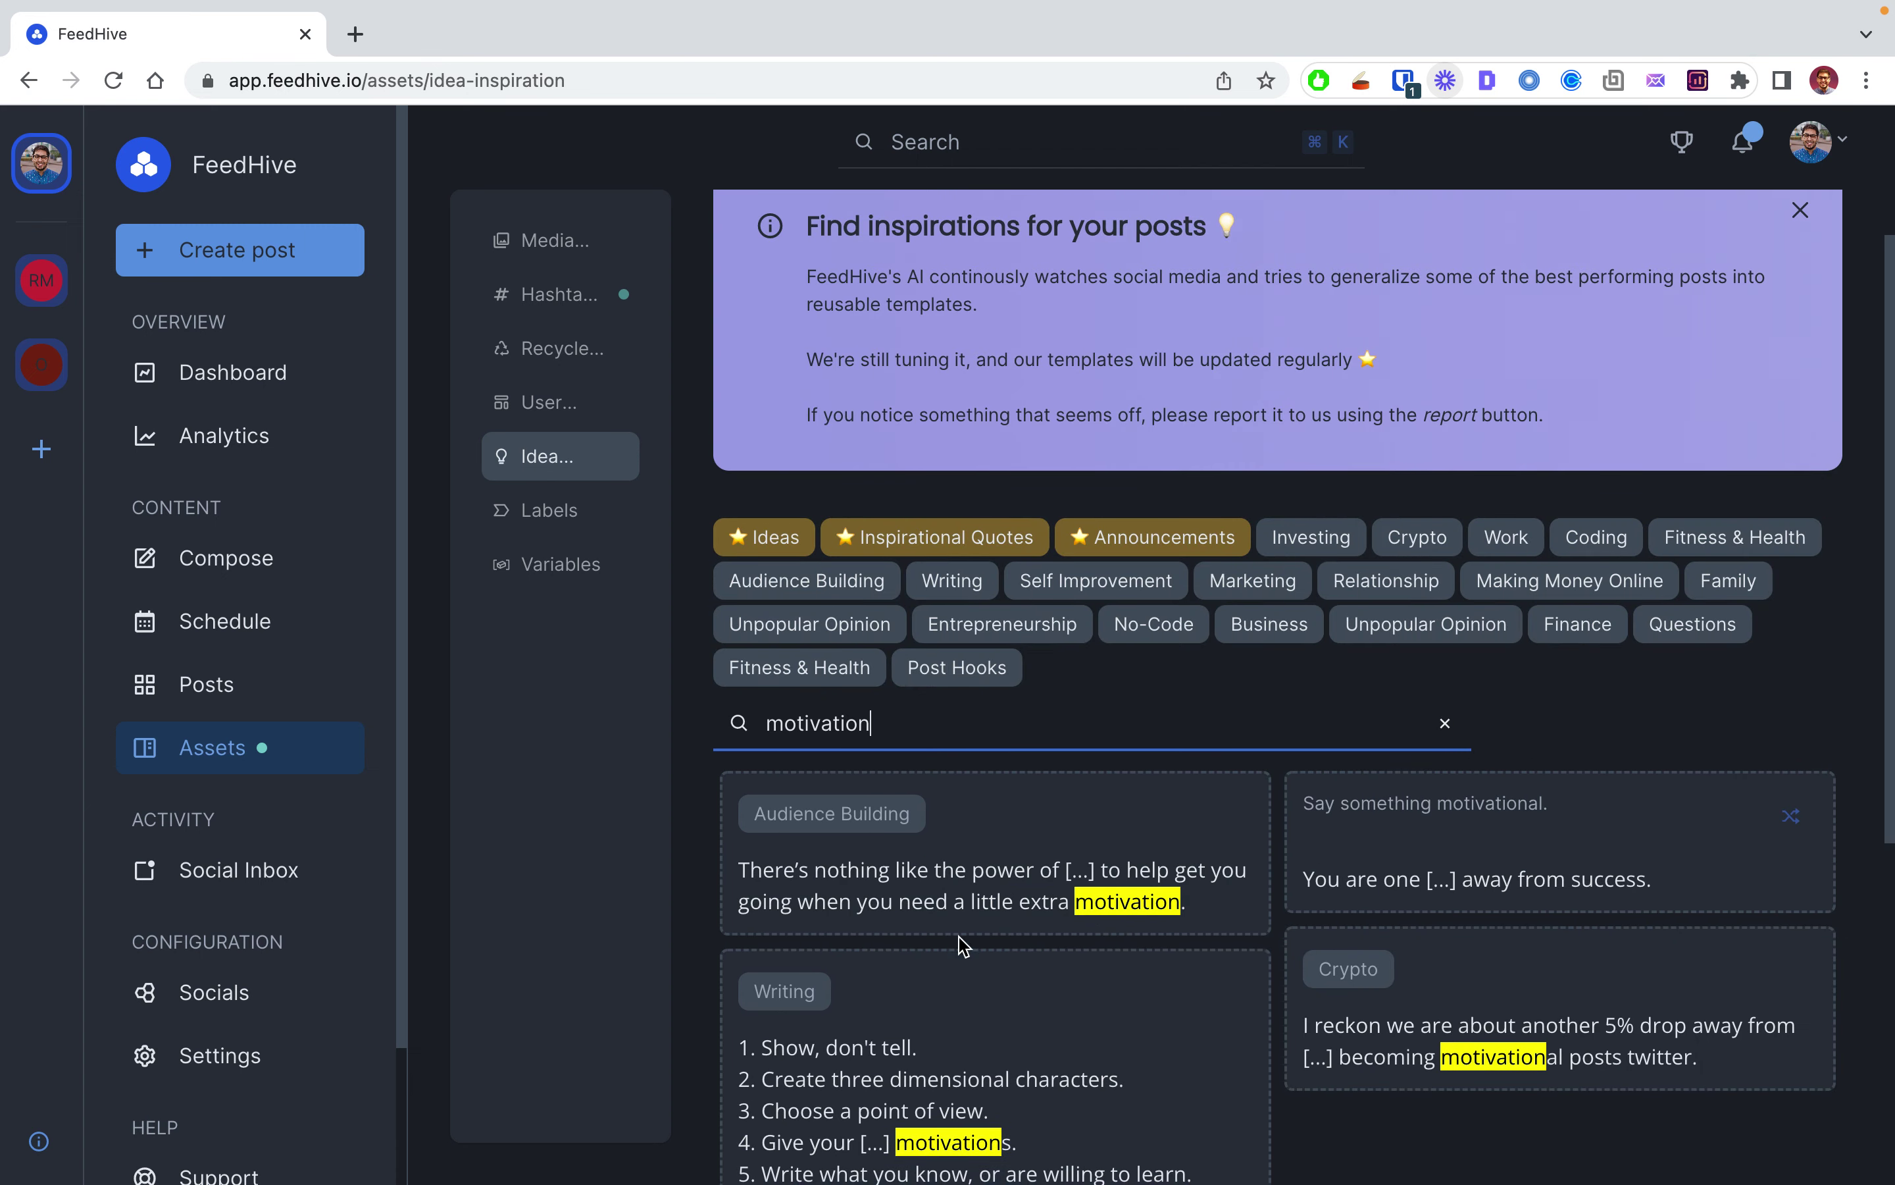
pyautogui.moveTo(1018, 893)
# Step: View the post labels, and check both the standard and the custom variables
pyautogui.click(531, 511)
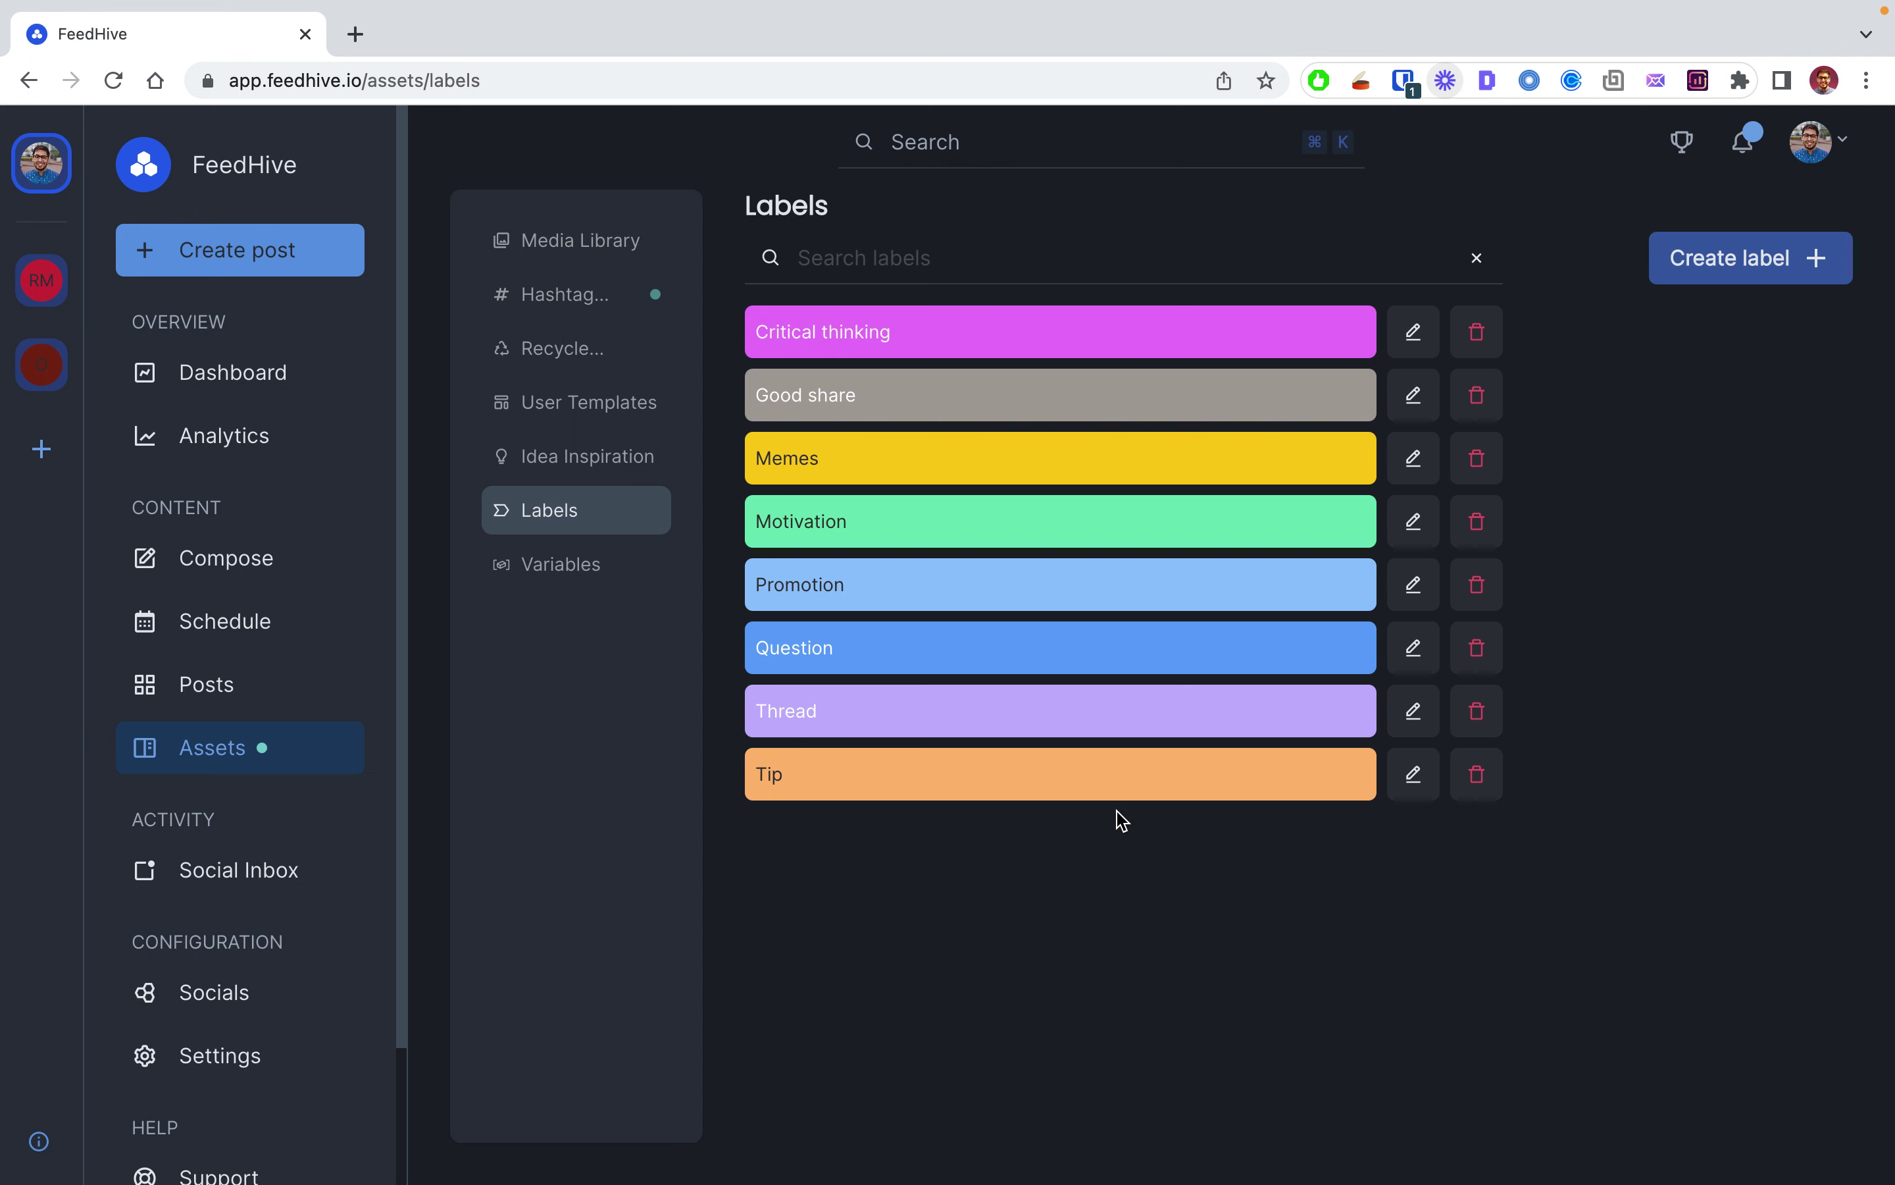
pyautogui.click(536, 580)
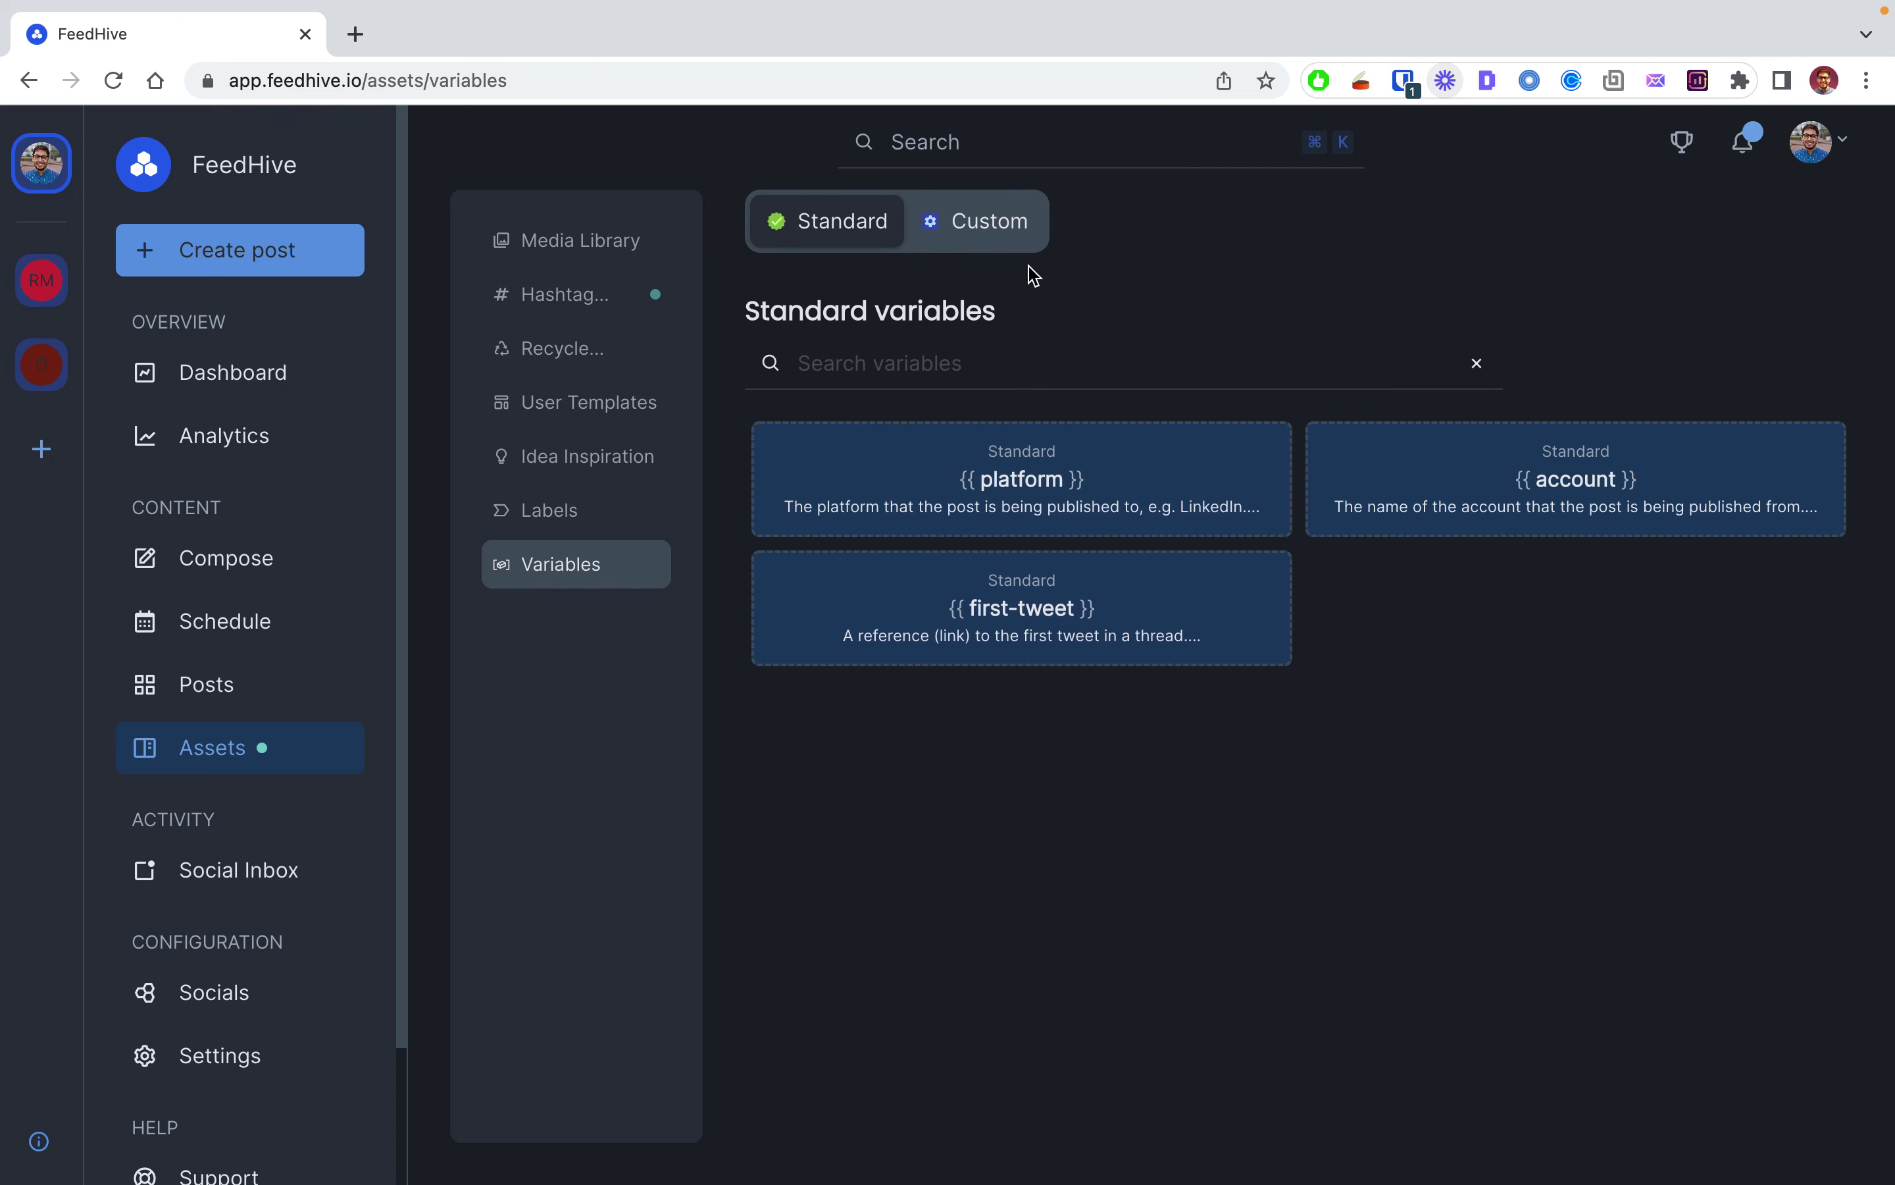
pyautogui.click(974, 235)
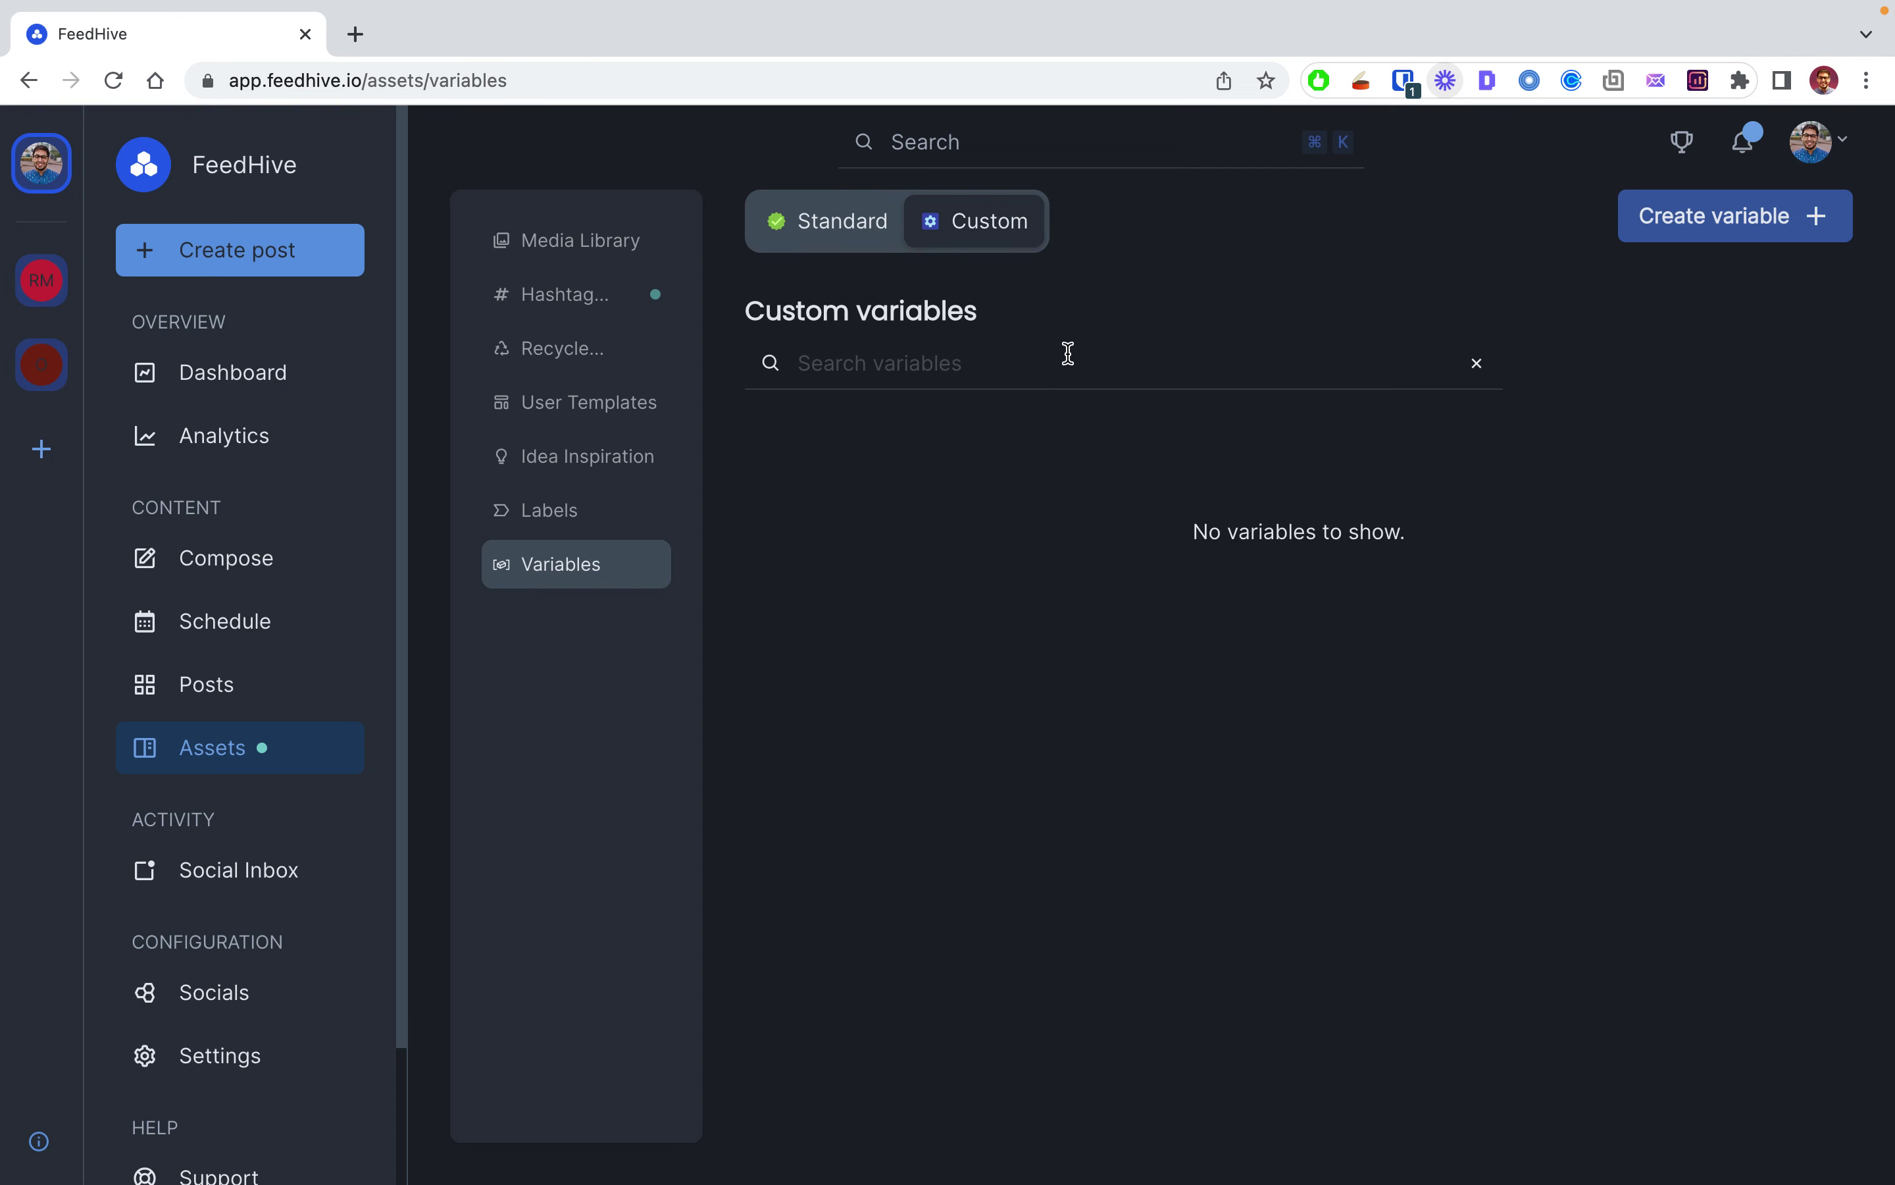
# Step: Look at the form for creating a custom variable and close it without creating one
pyautogui.click(1798, 213)
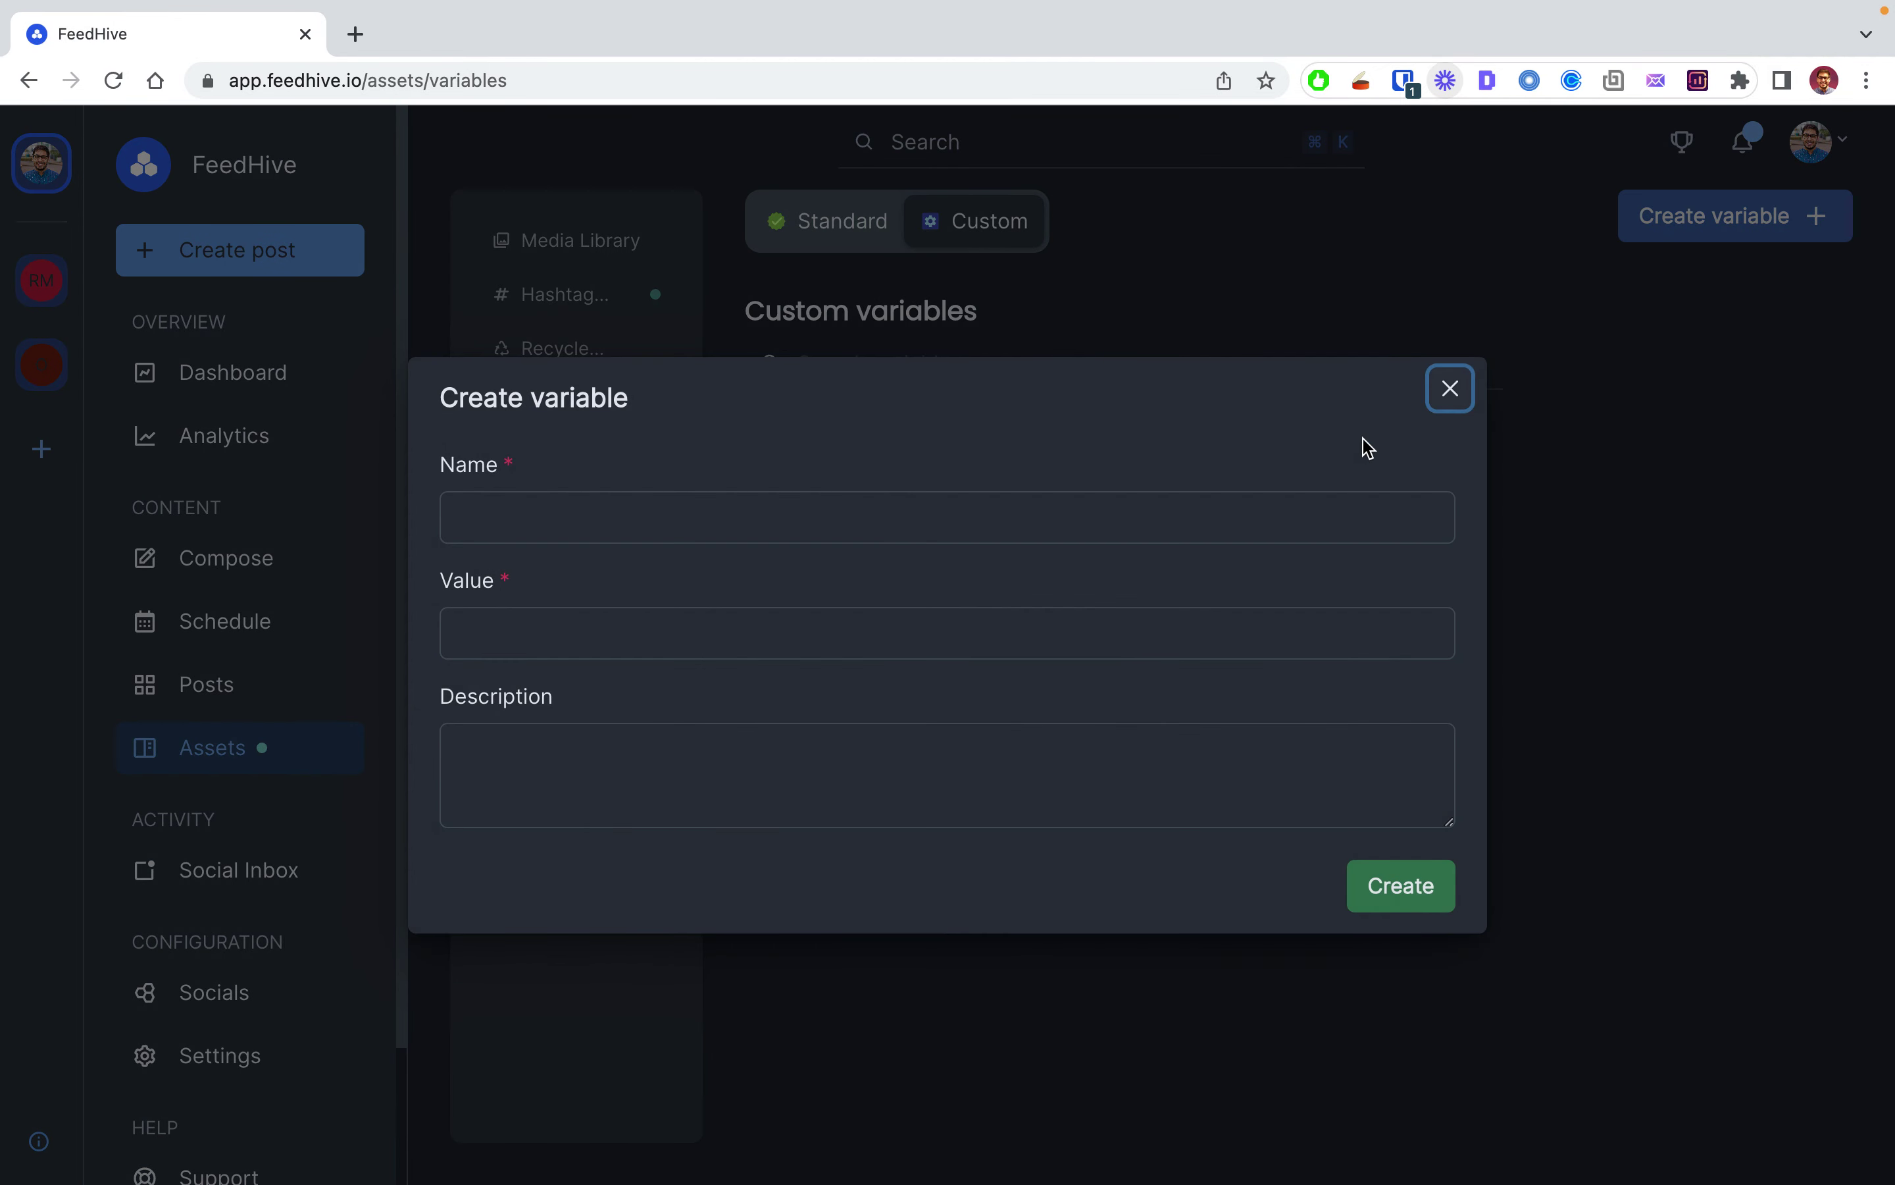
pyautogui.click(623, 517)
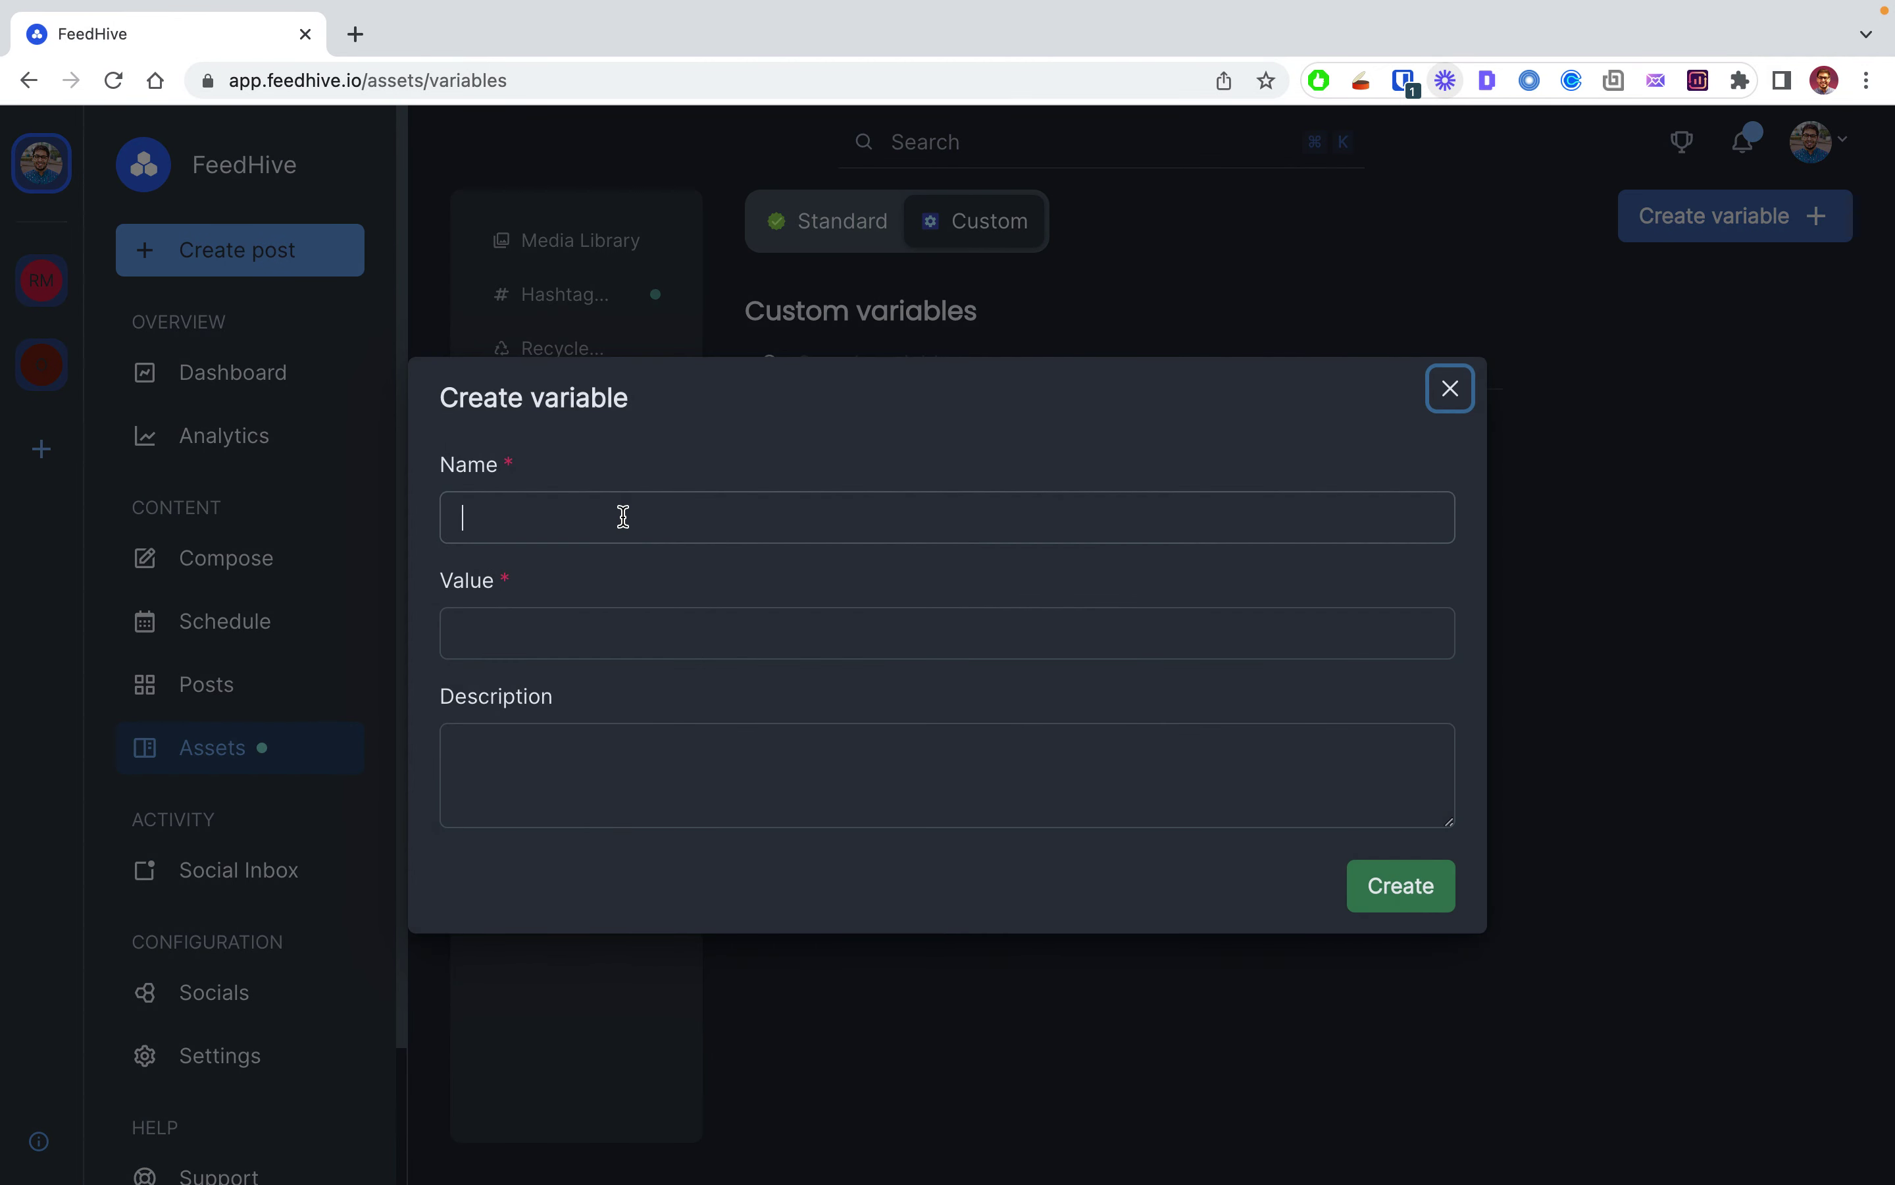
pyautogui.click(1451, 388)
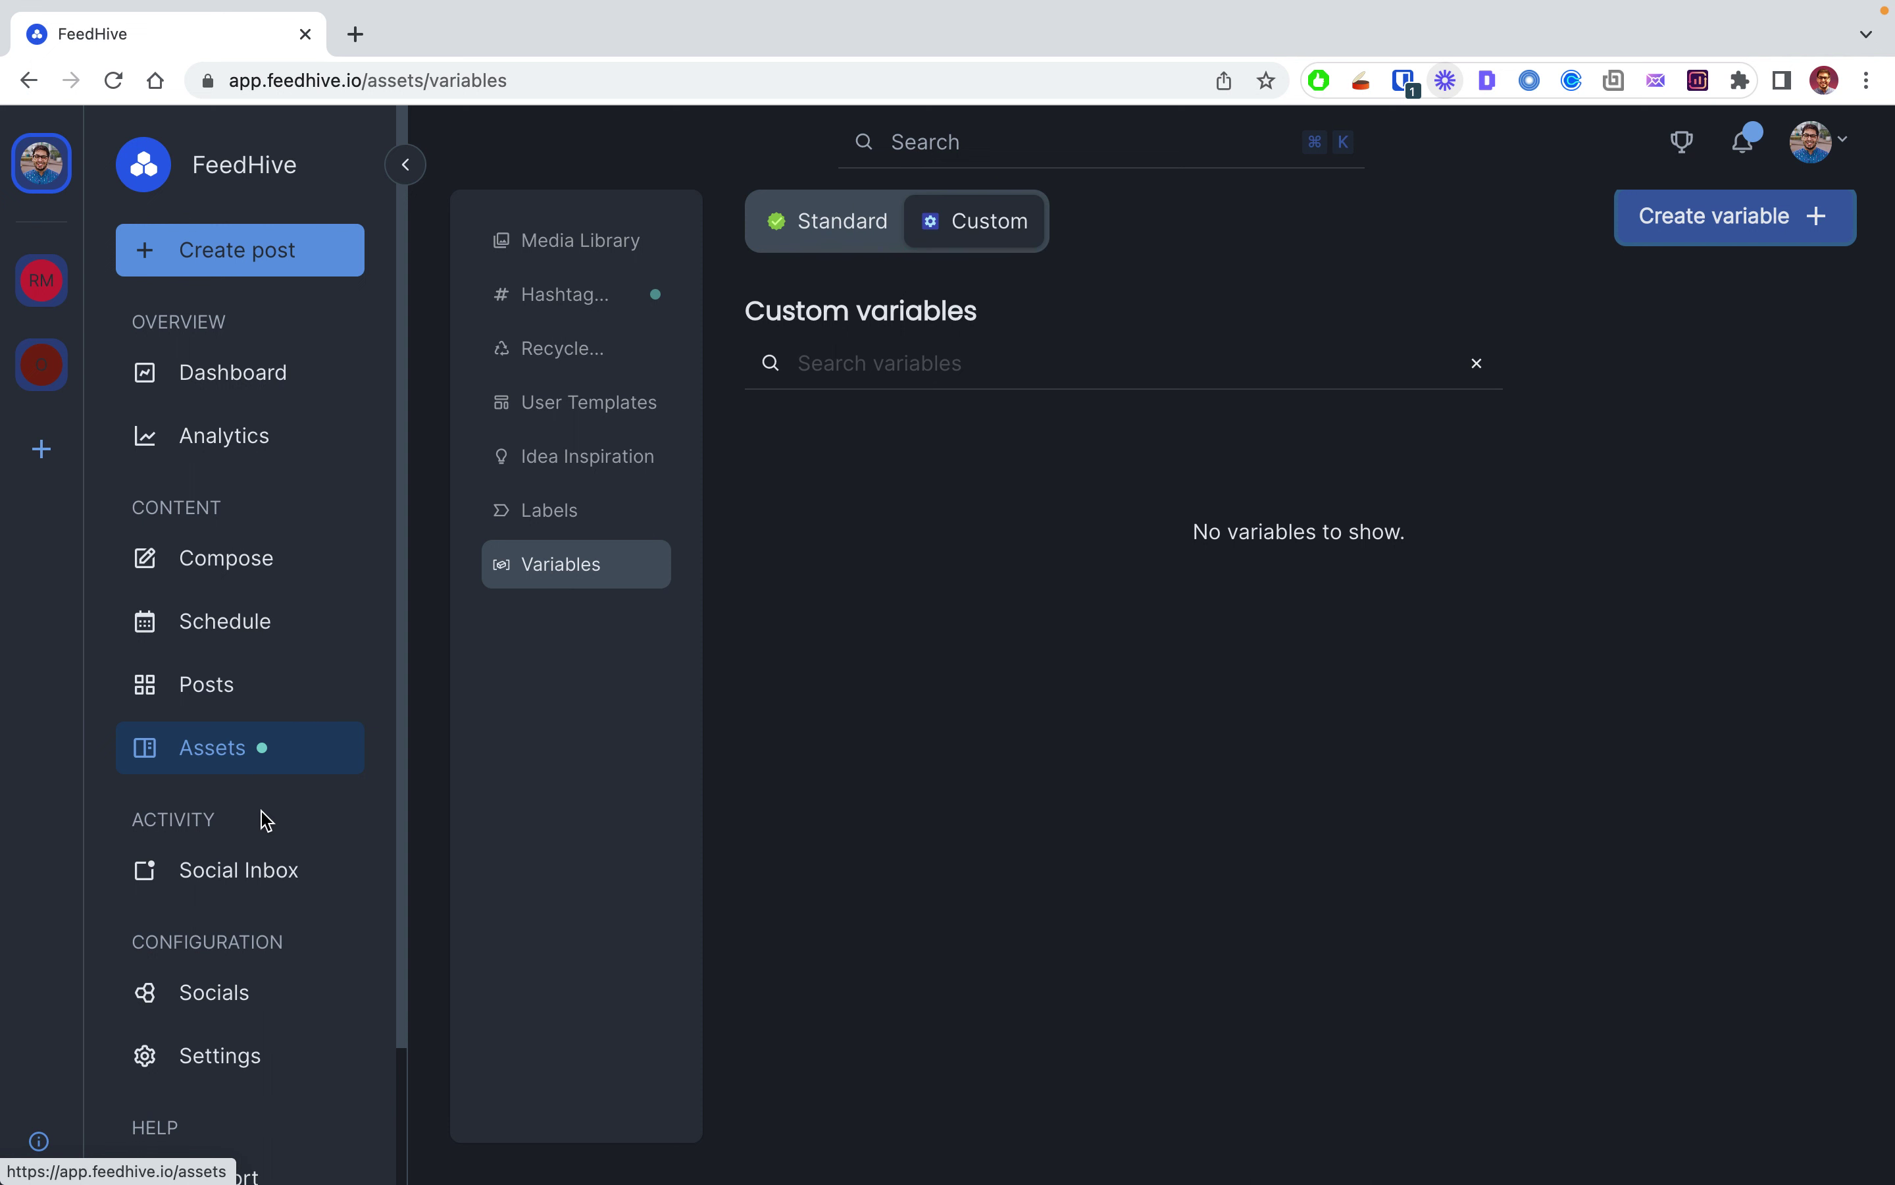
# Step: Look through the messages in the social inbox and show its list of keyboard shortcuts
pyautogui.click(273, 870)
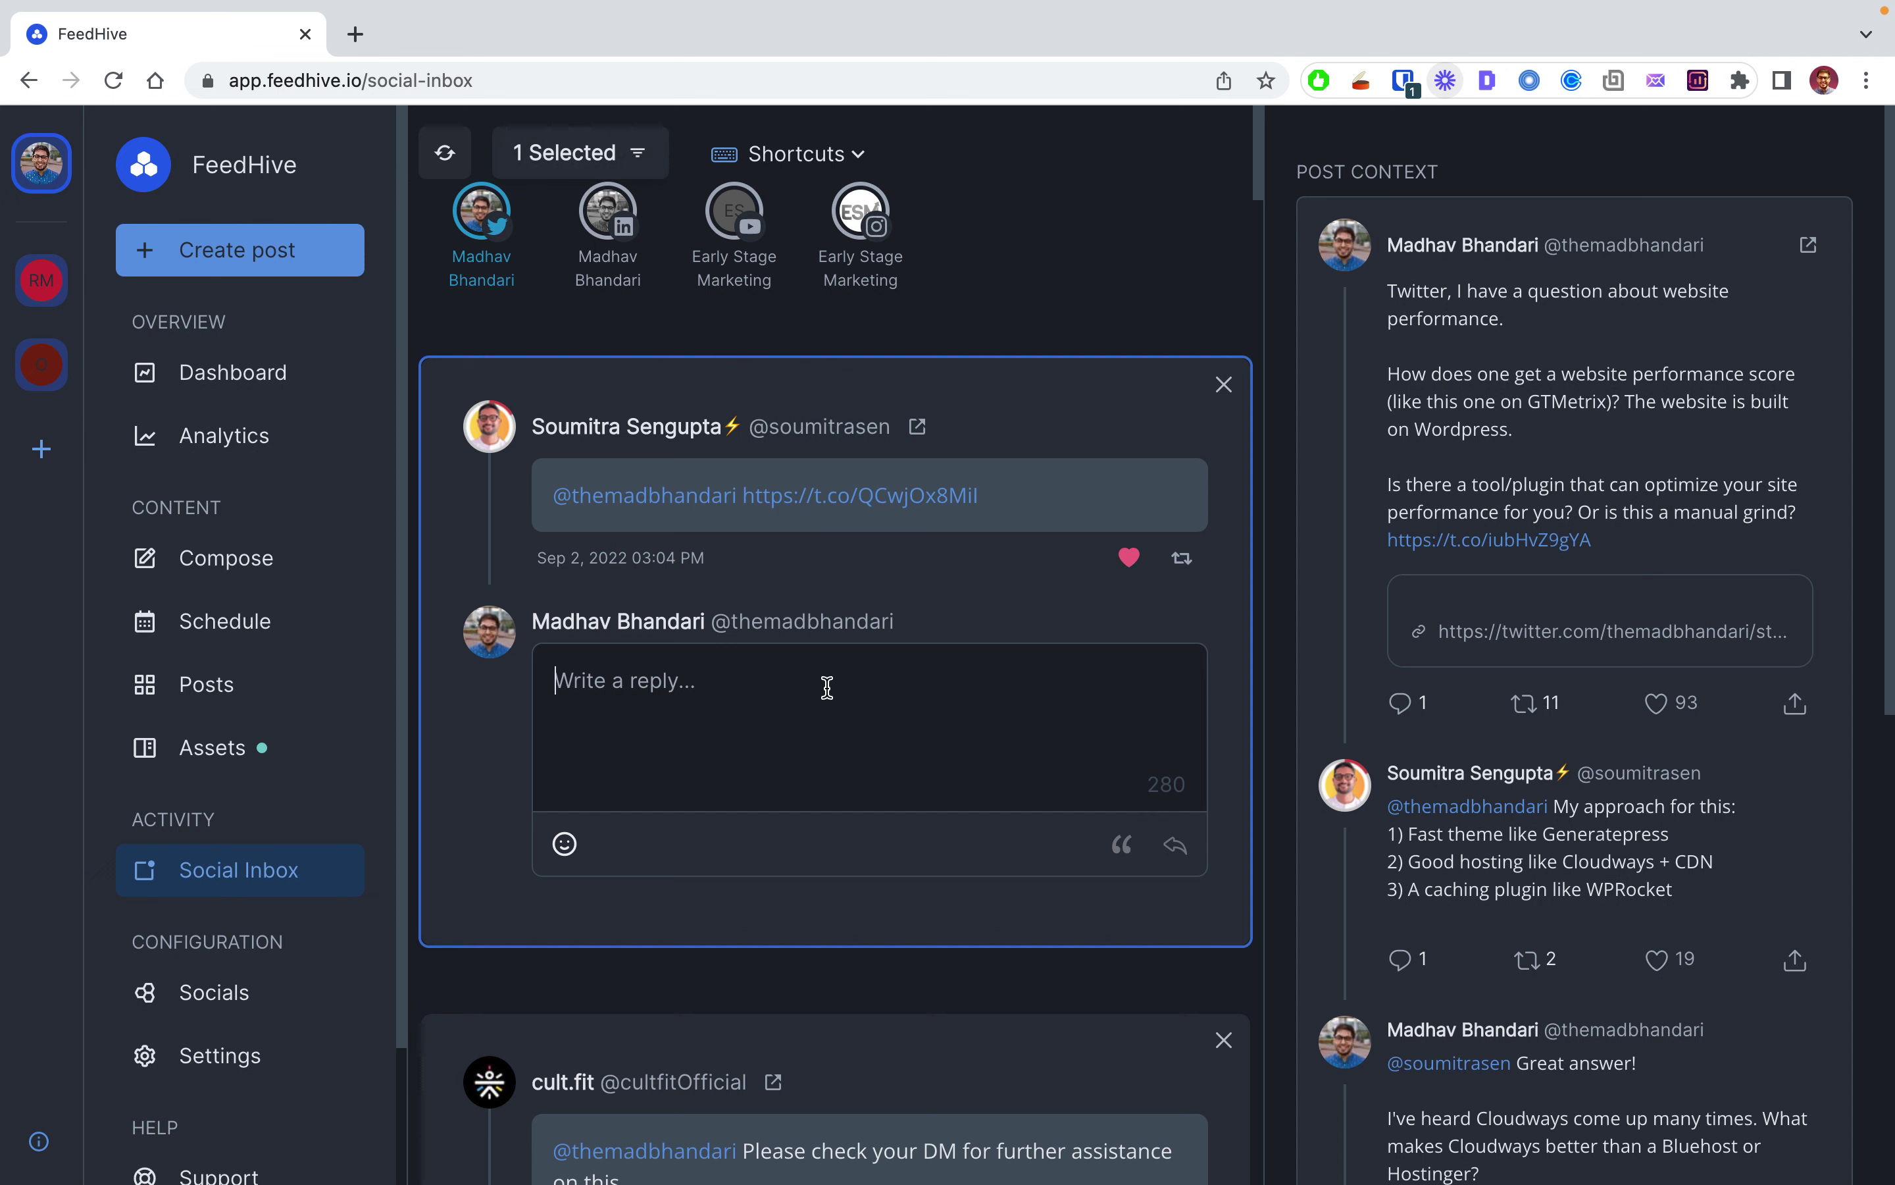
pyautogui.scroll(-7, 823, 783)
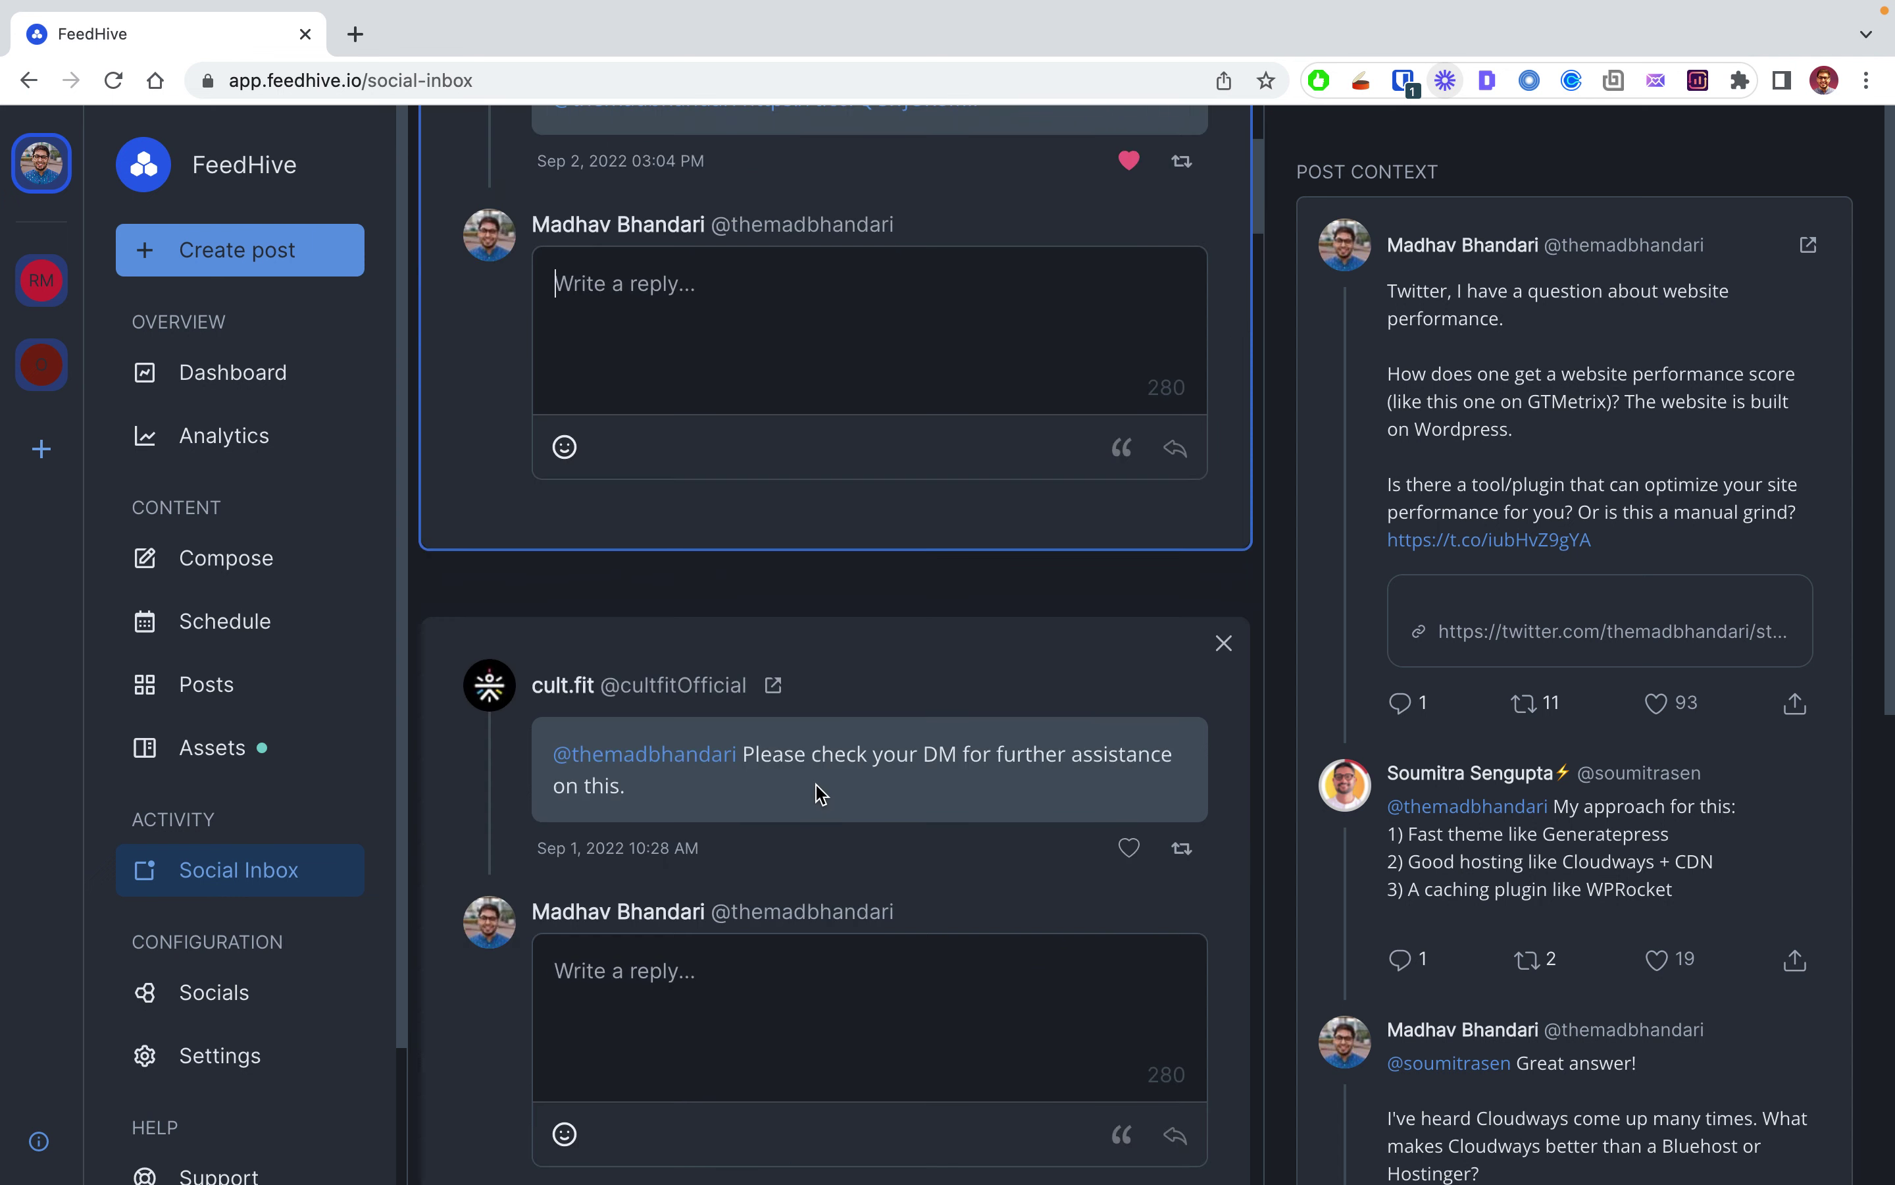
pyautogui.scroll(-6, 799, 827)
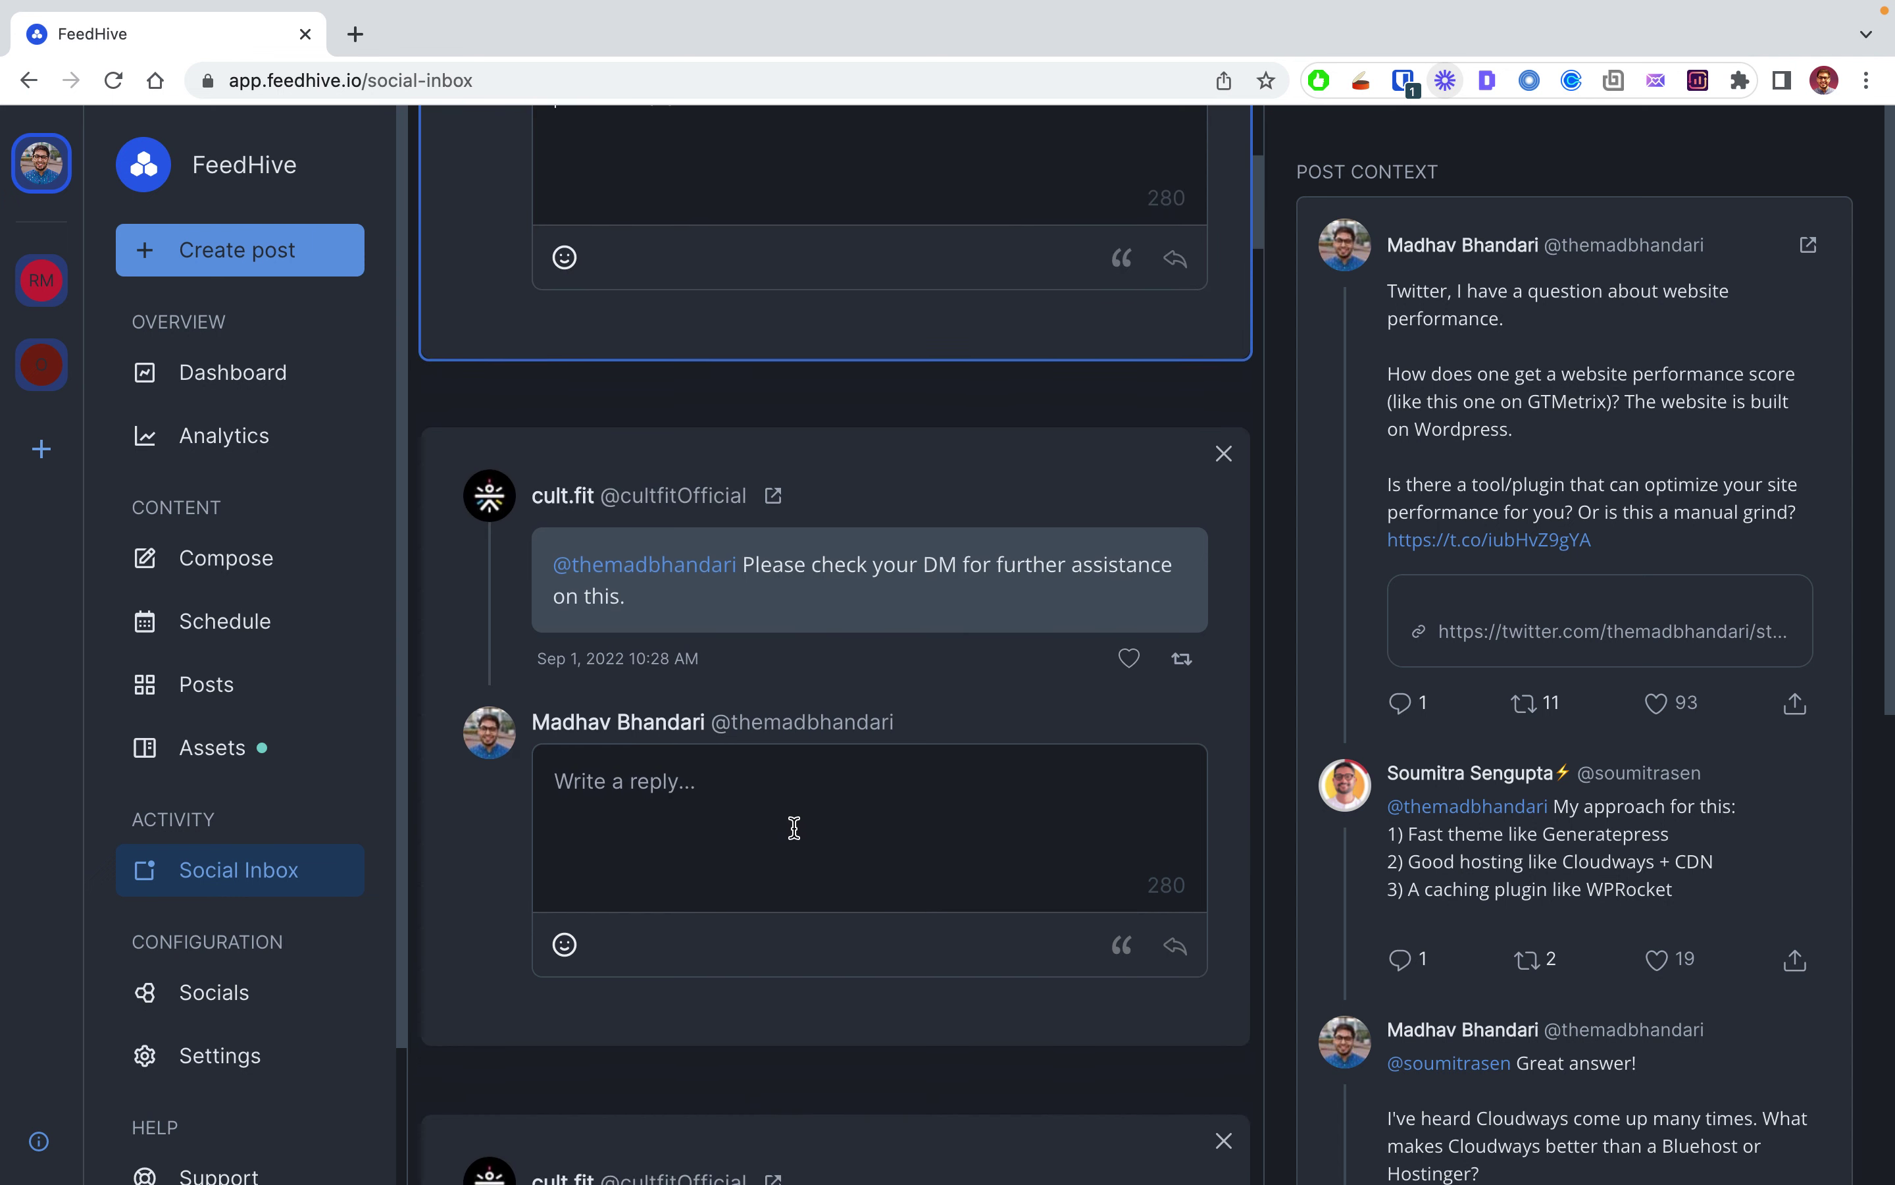
pyautogui.scroll(-13, 793, 831)
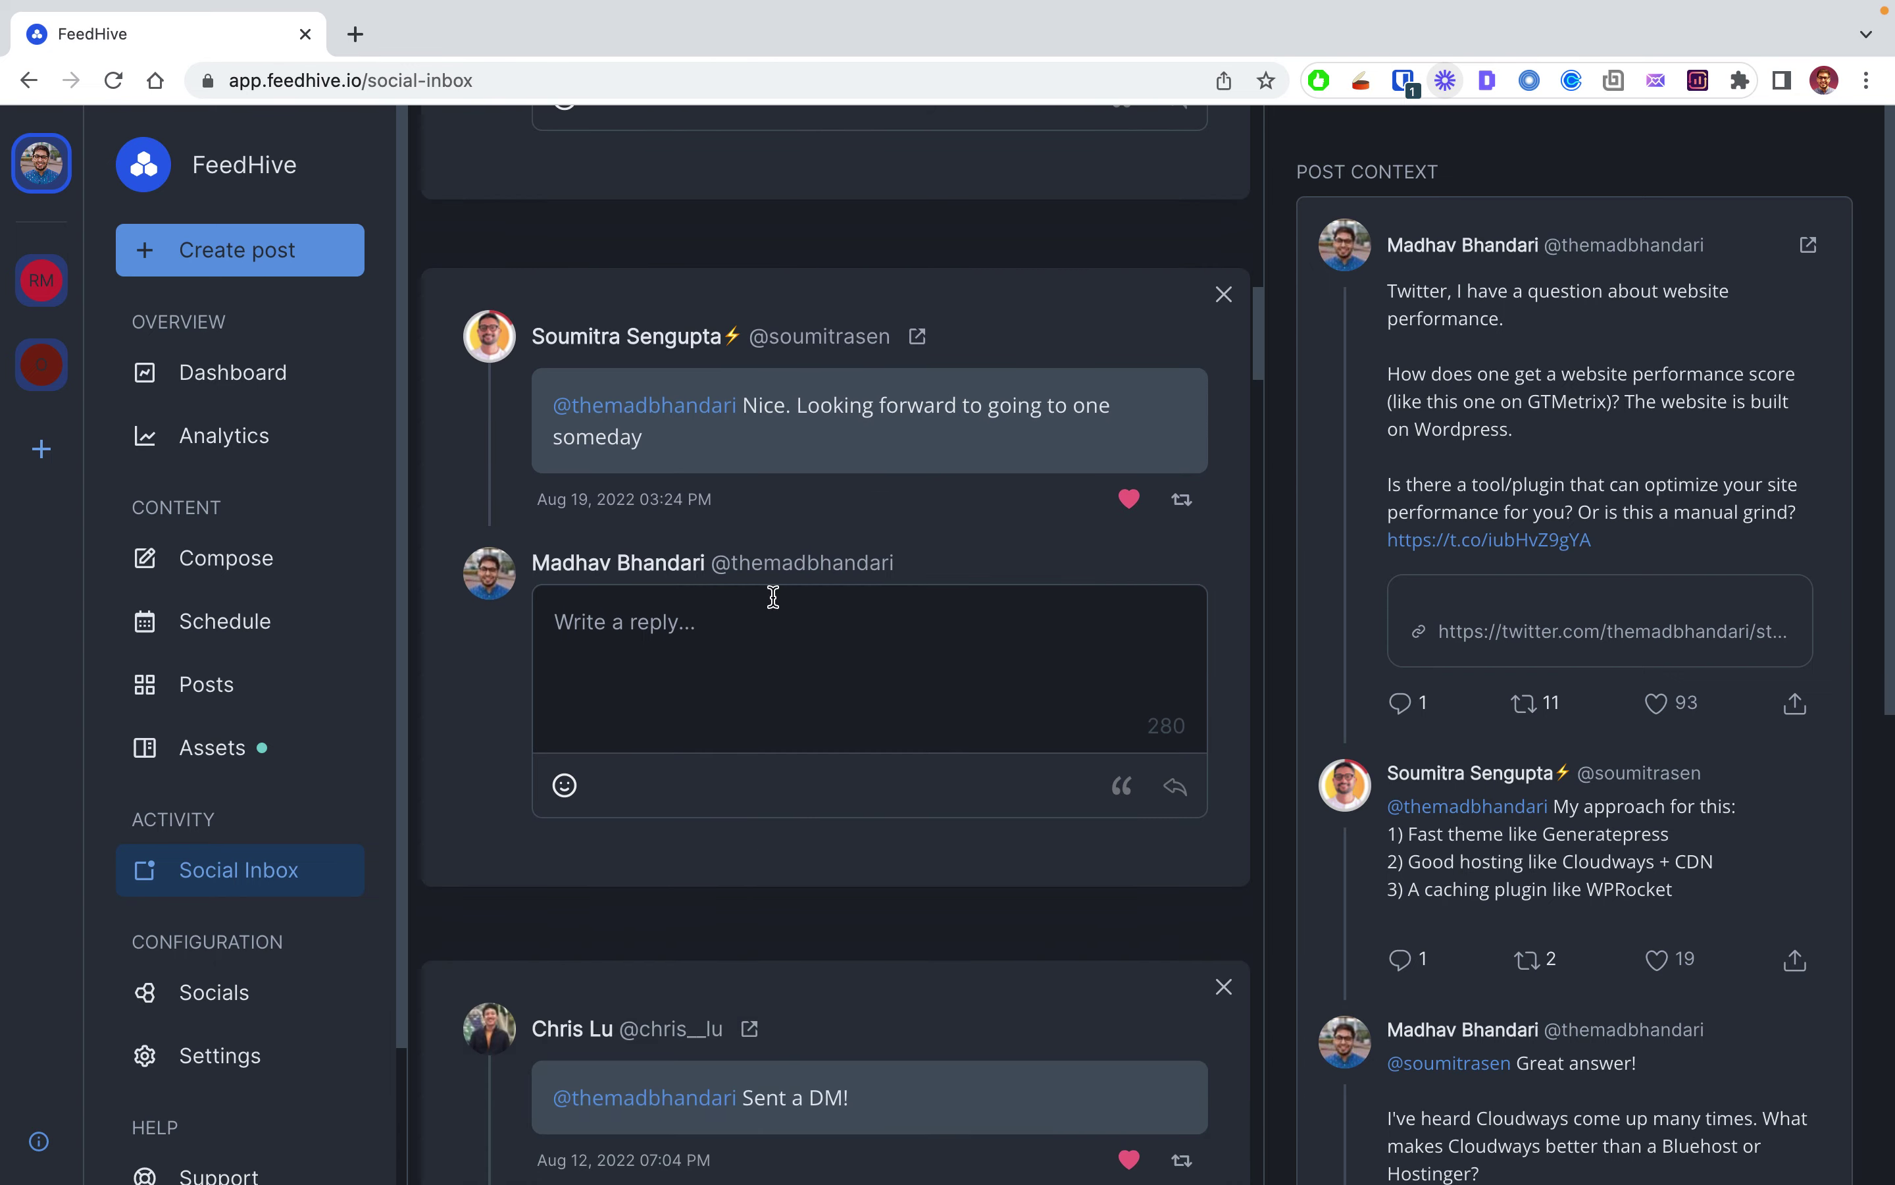
pyautogui.scroll(-15, 922, 969)
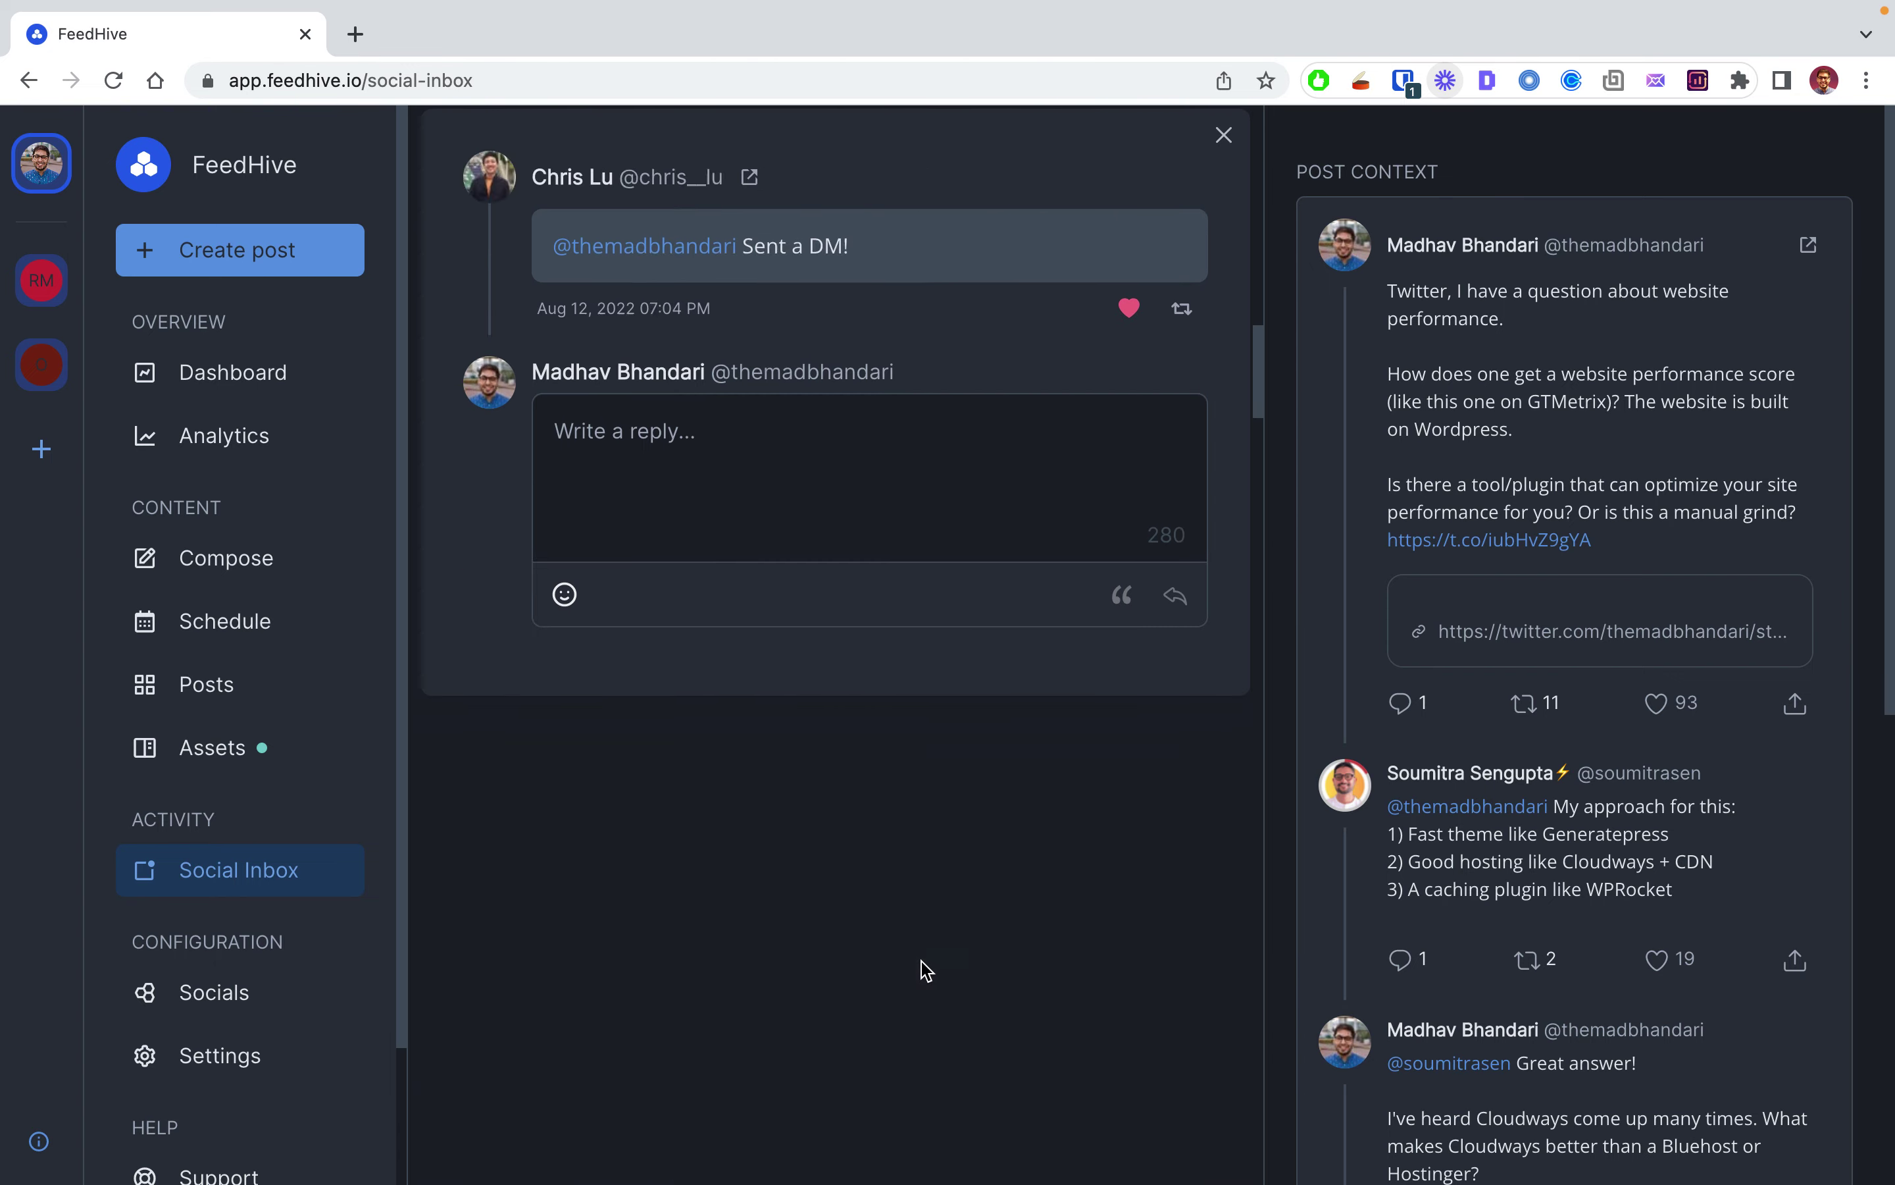
pyautogui.scroll(20, 929, 964)
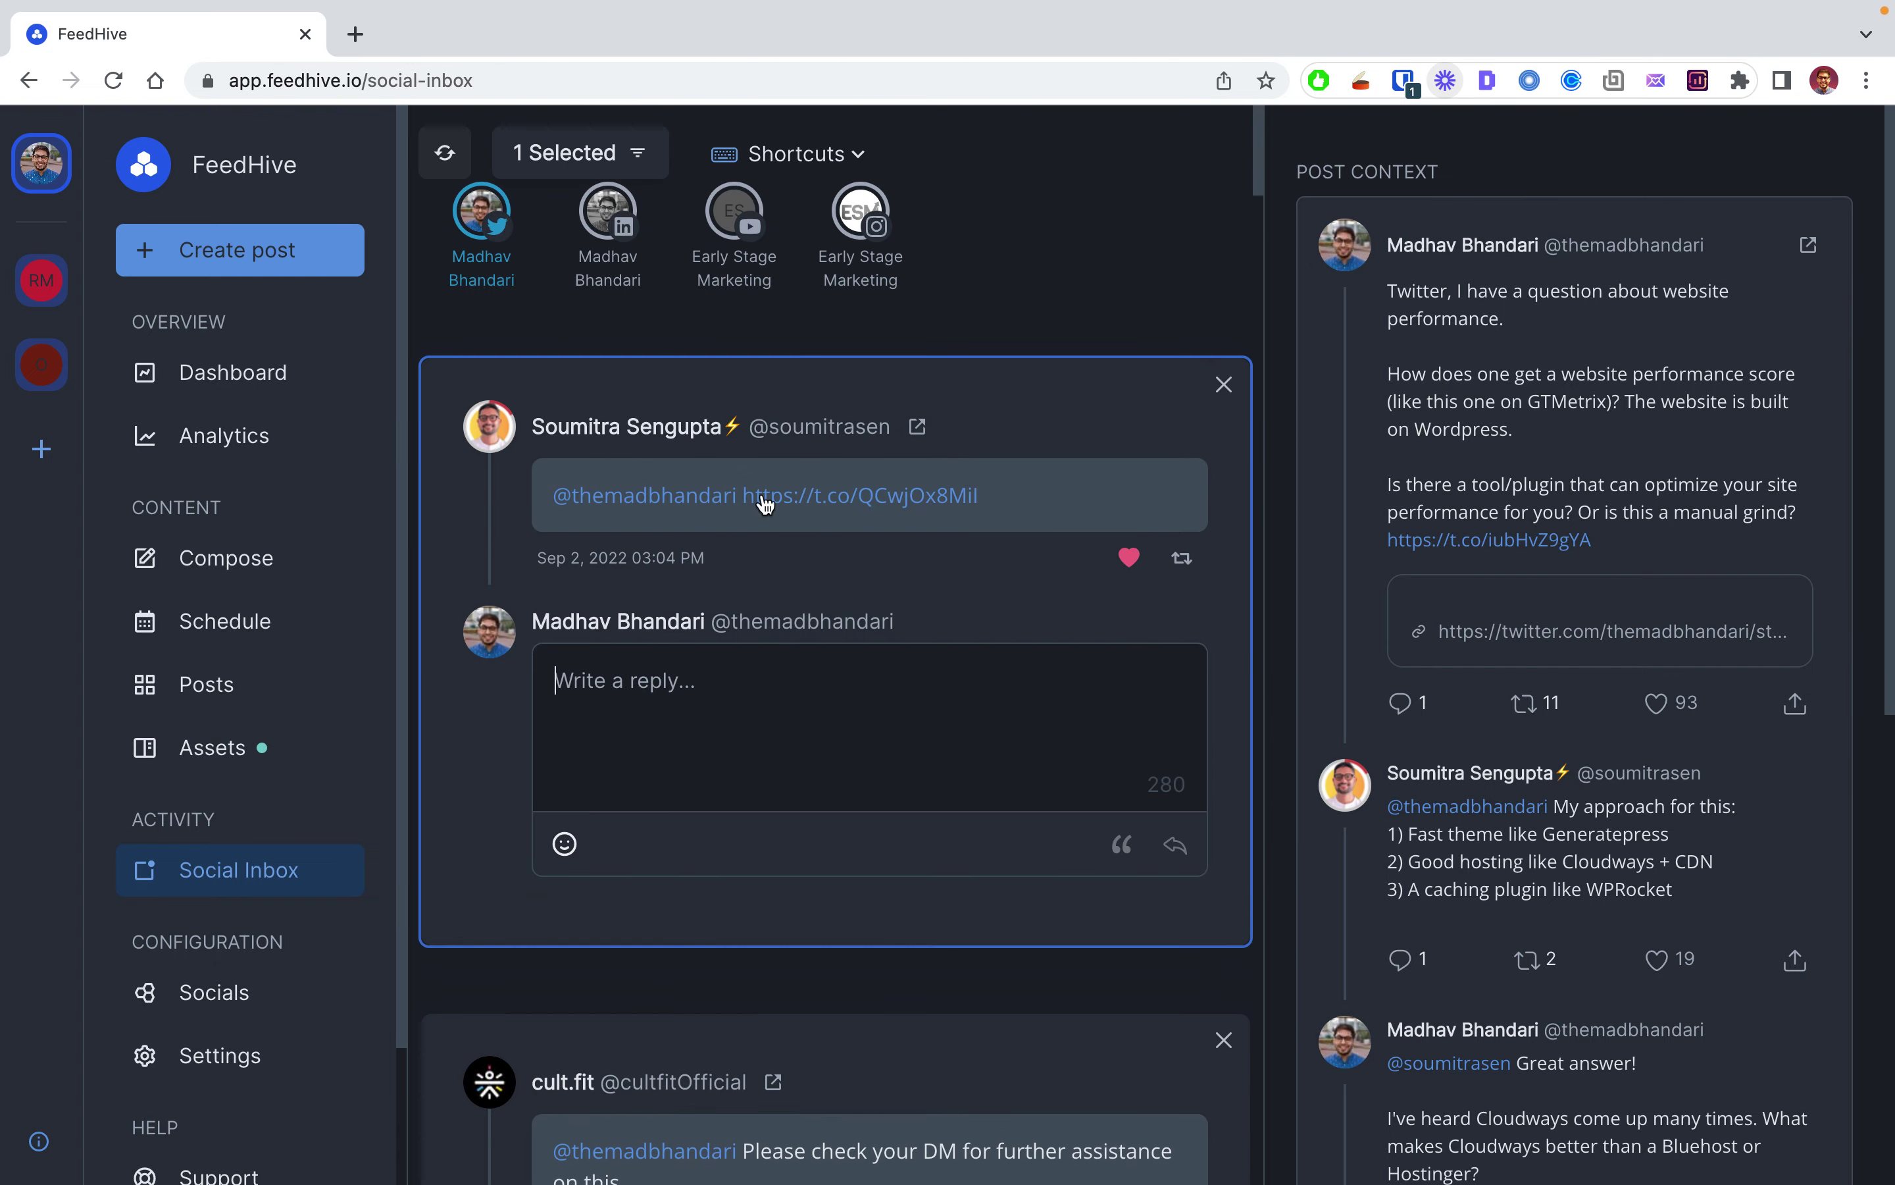
pyautogui.click(833, 166)
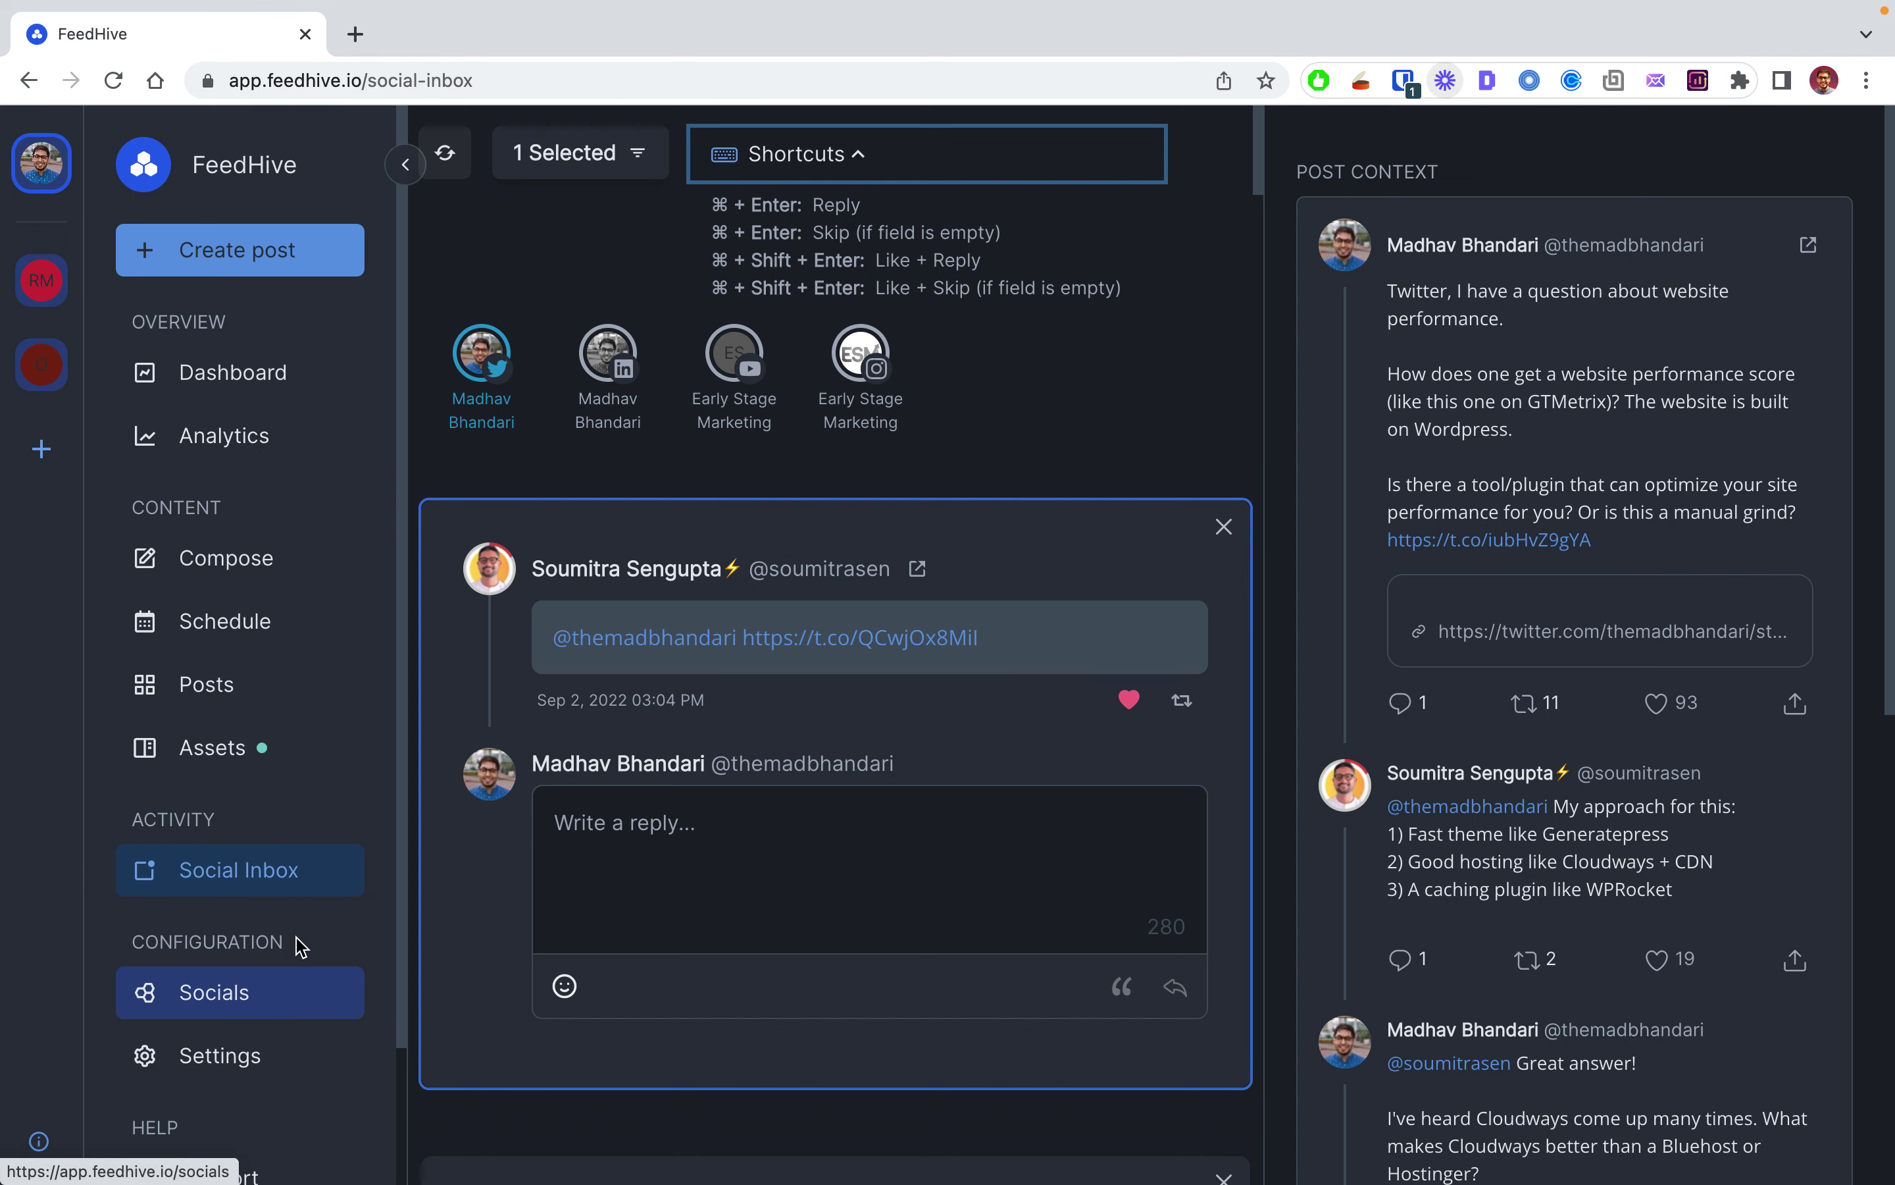
# Step: View the connected social accounts and open the list of platforms available for adding a new one
pyautogui.click(185, 1010)
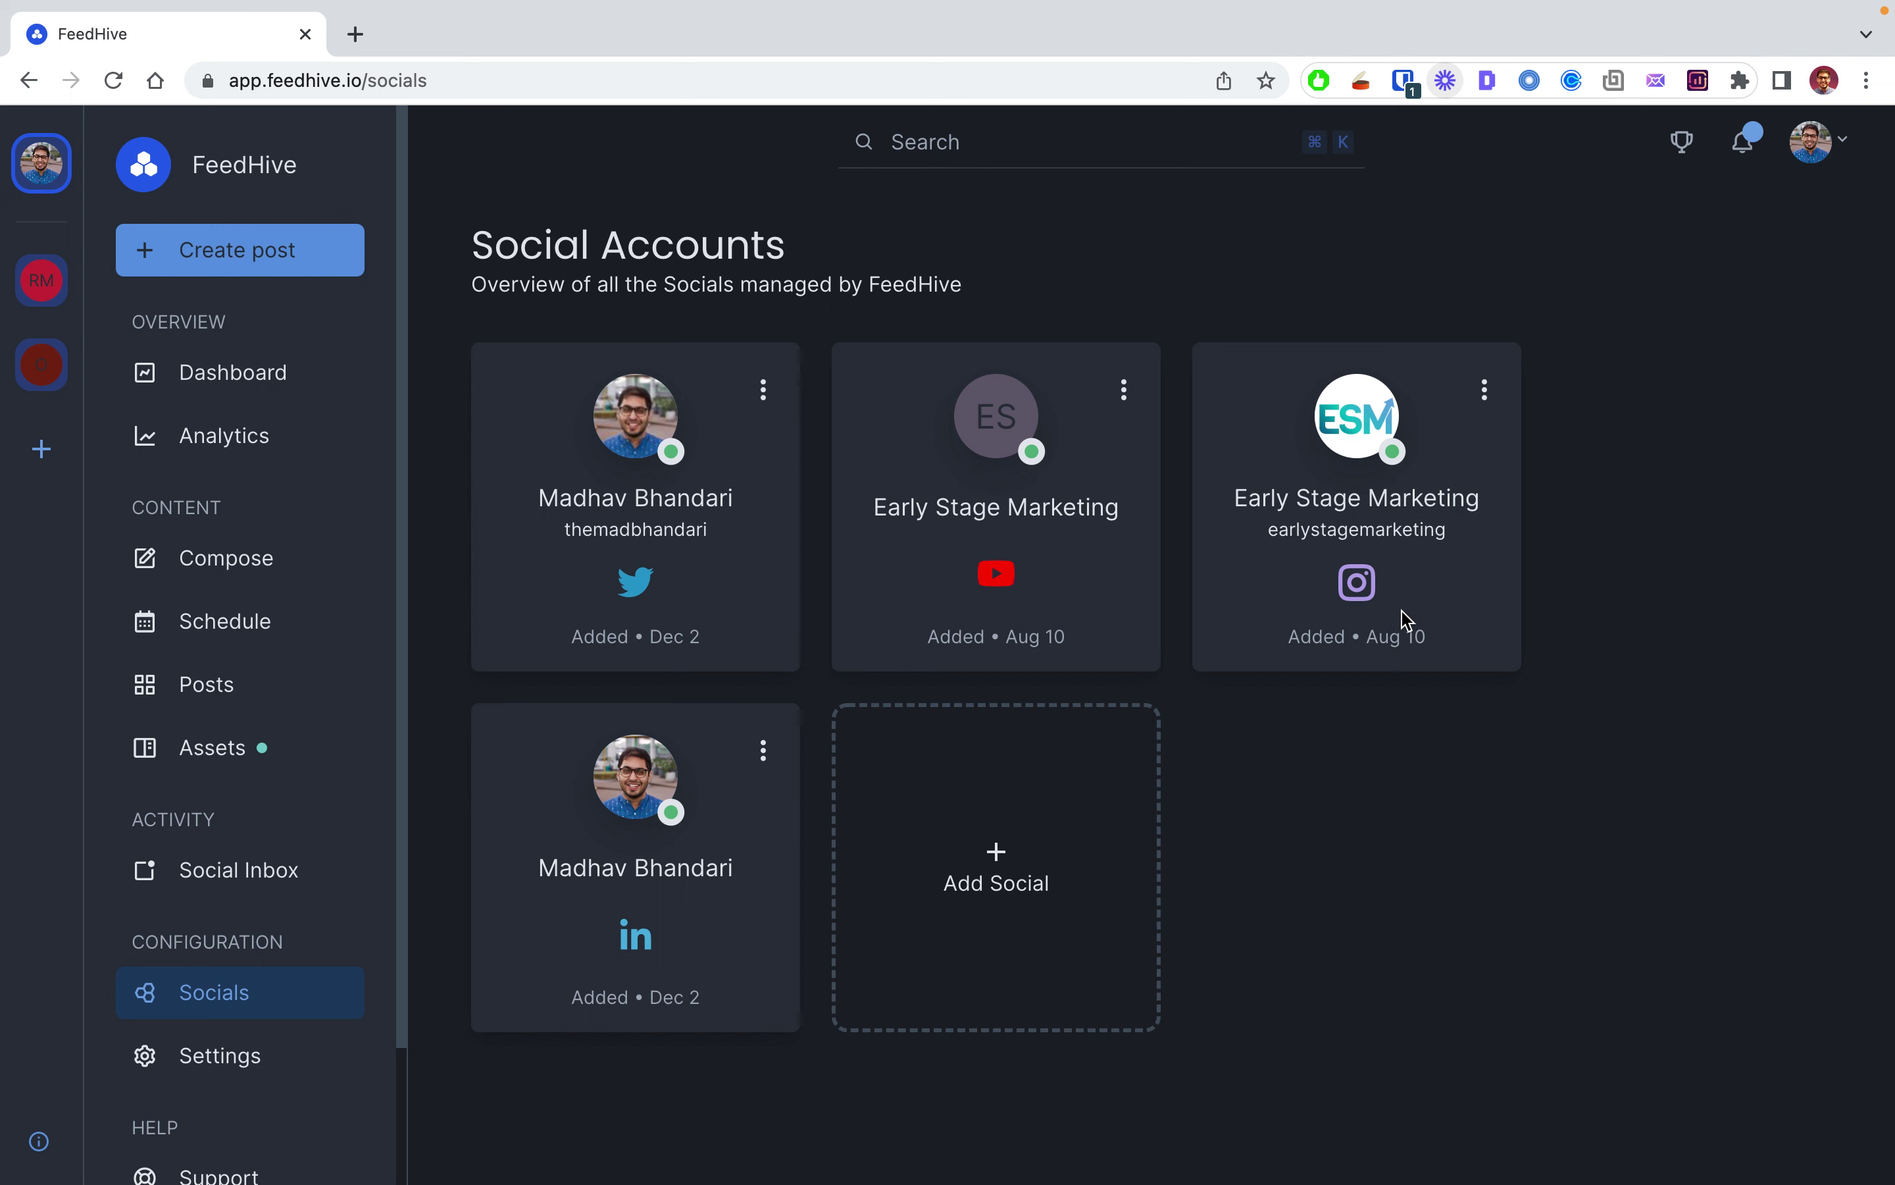
pyautogui.click(980, 863)
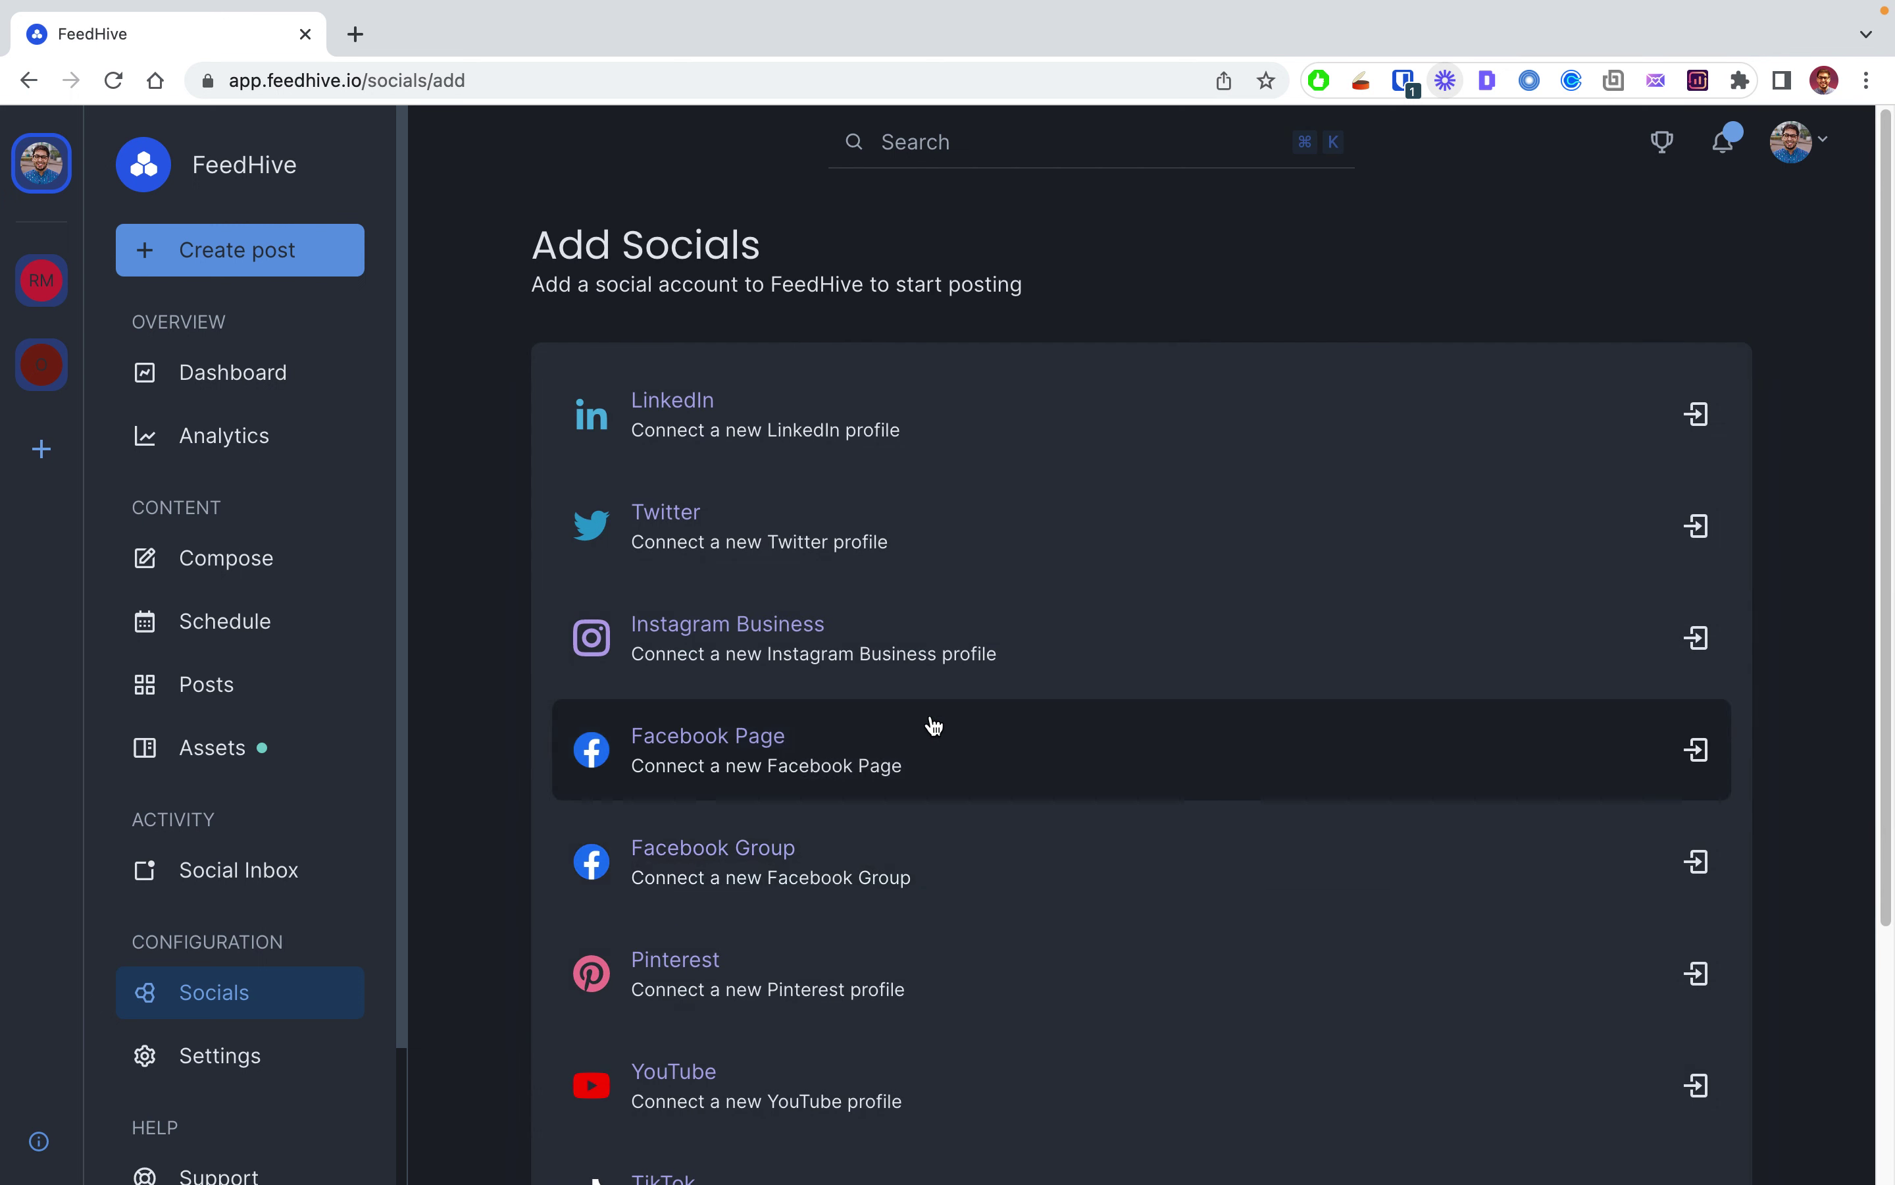
# Step: Look through the platforms that can be connected, and review the profile and time settings with the 24 hour clock's explanation
pyautogui.scroll(-4, 956, 643)
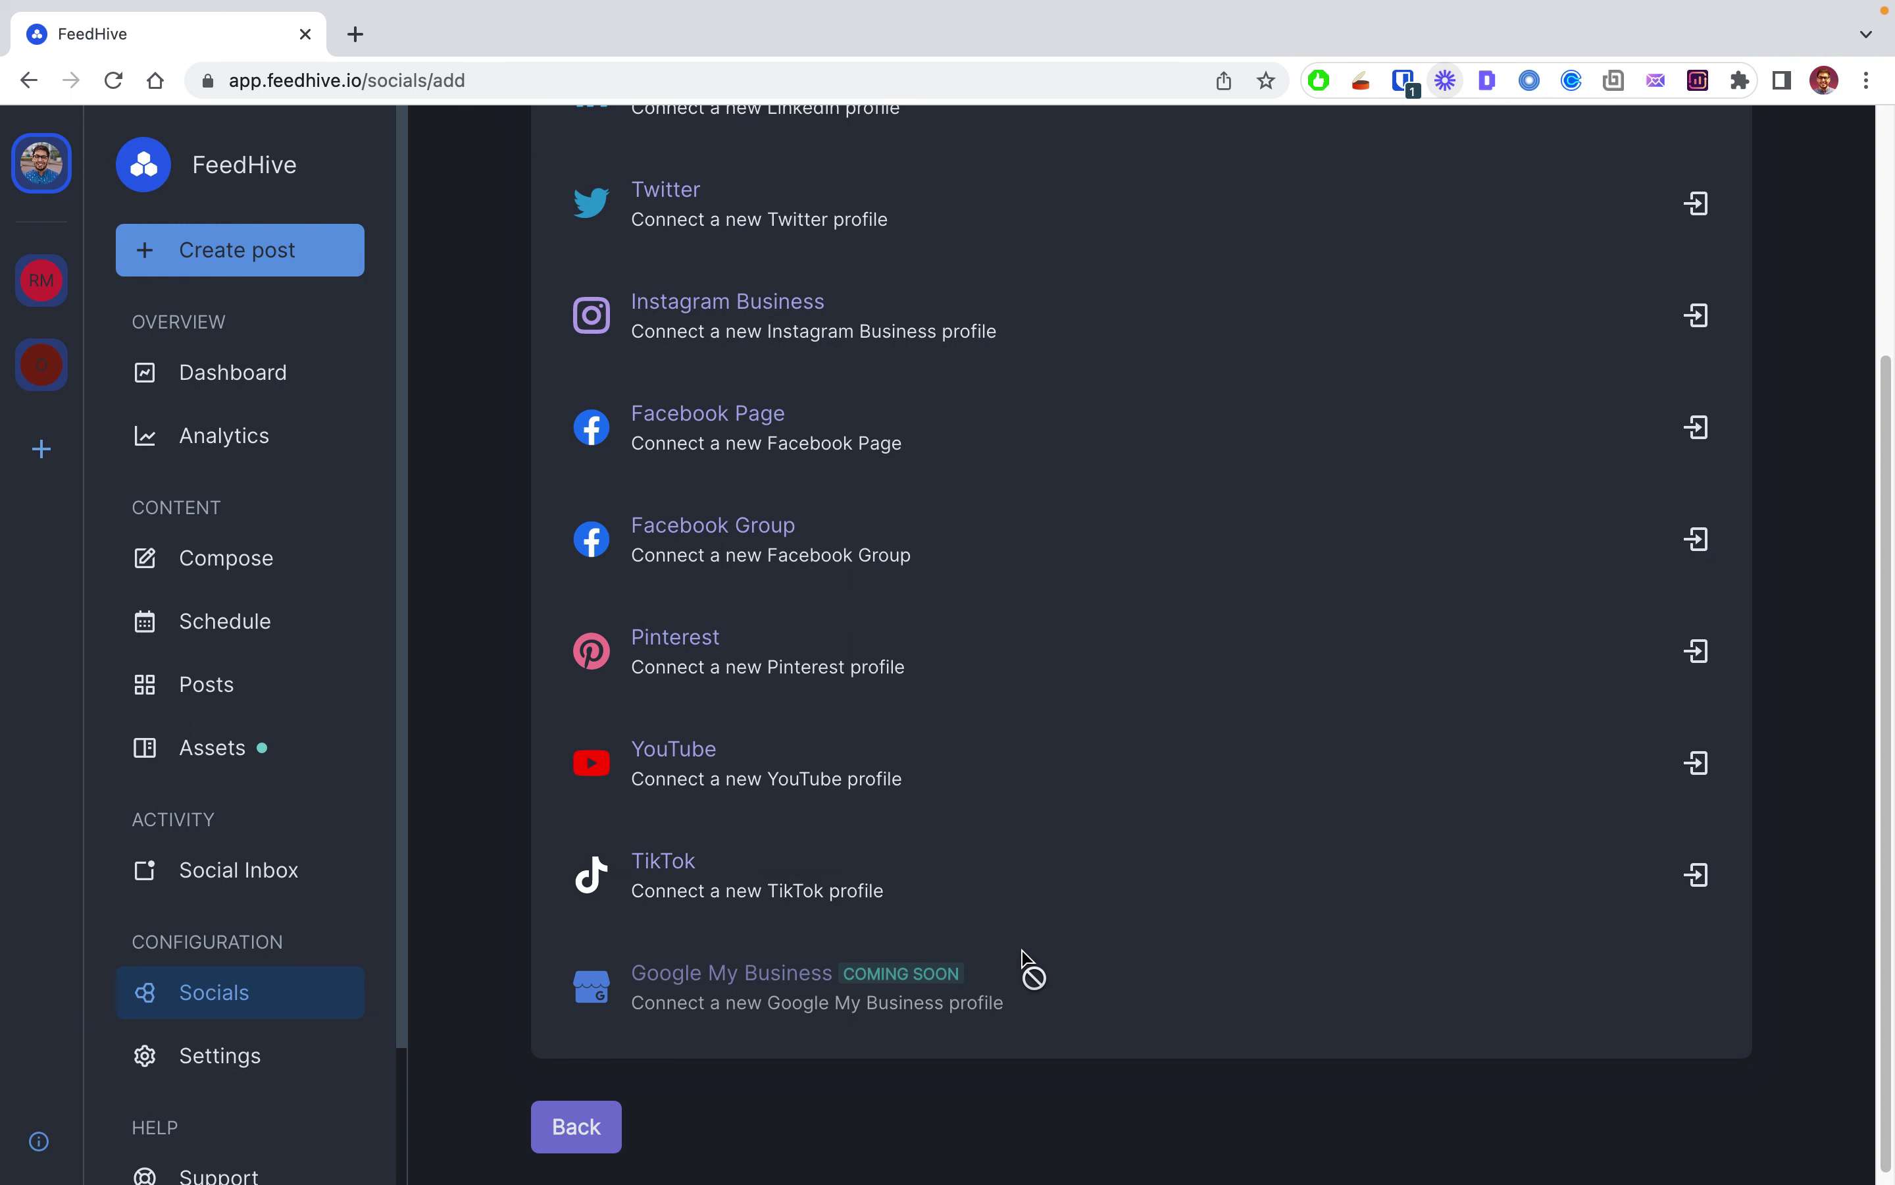
pyautogui.scroll(4, 687, 847)
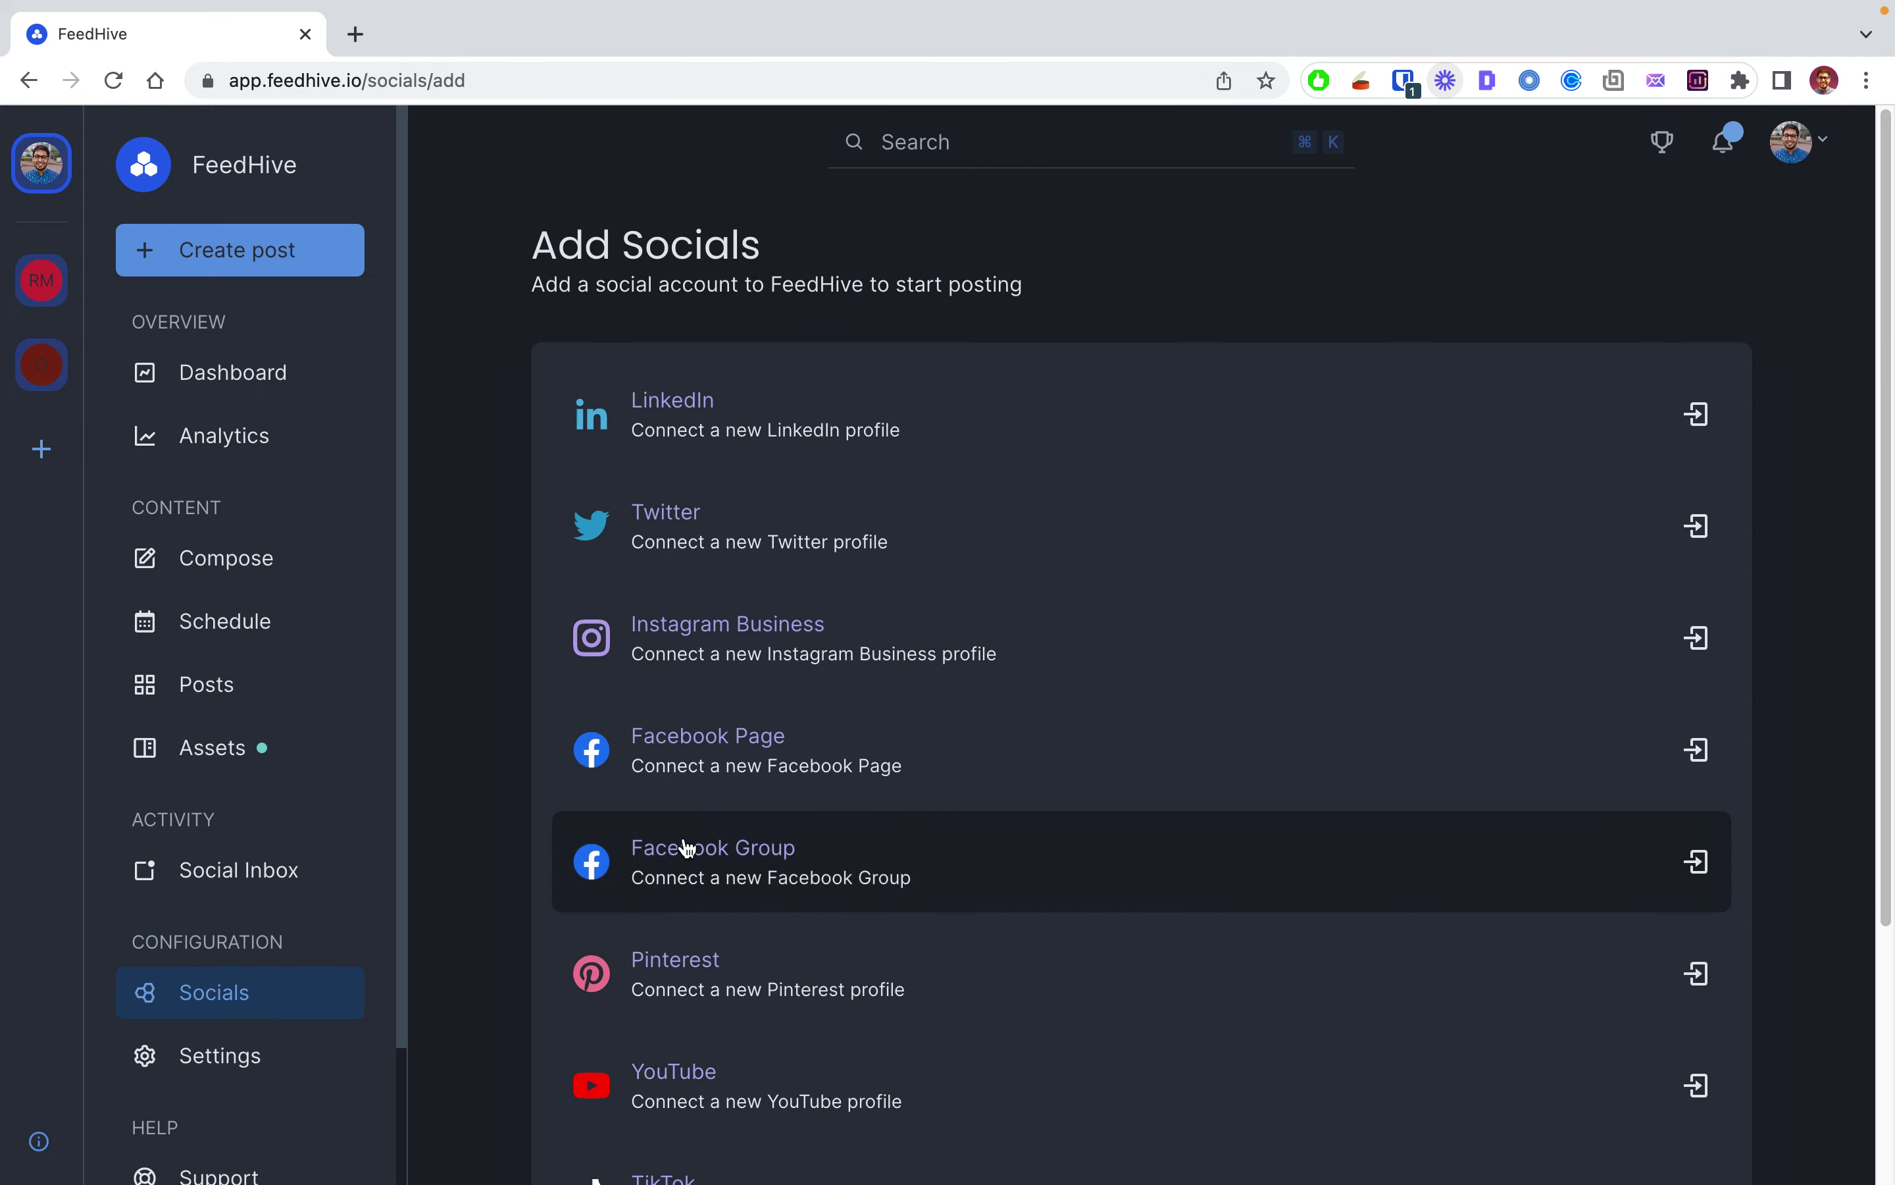
pyautogui.click(221, 1058)
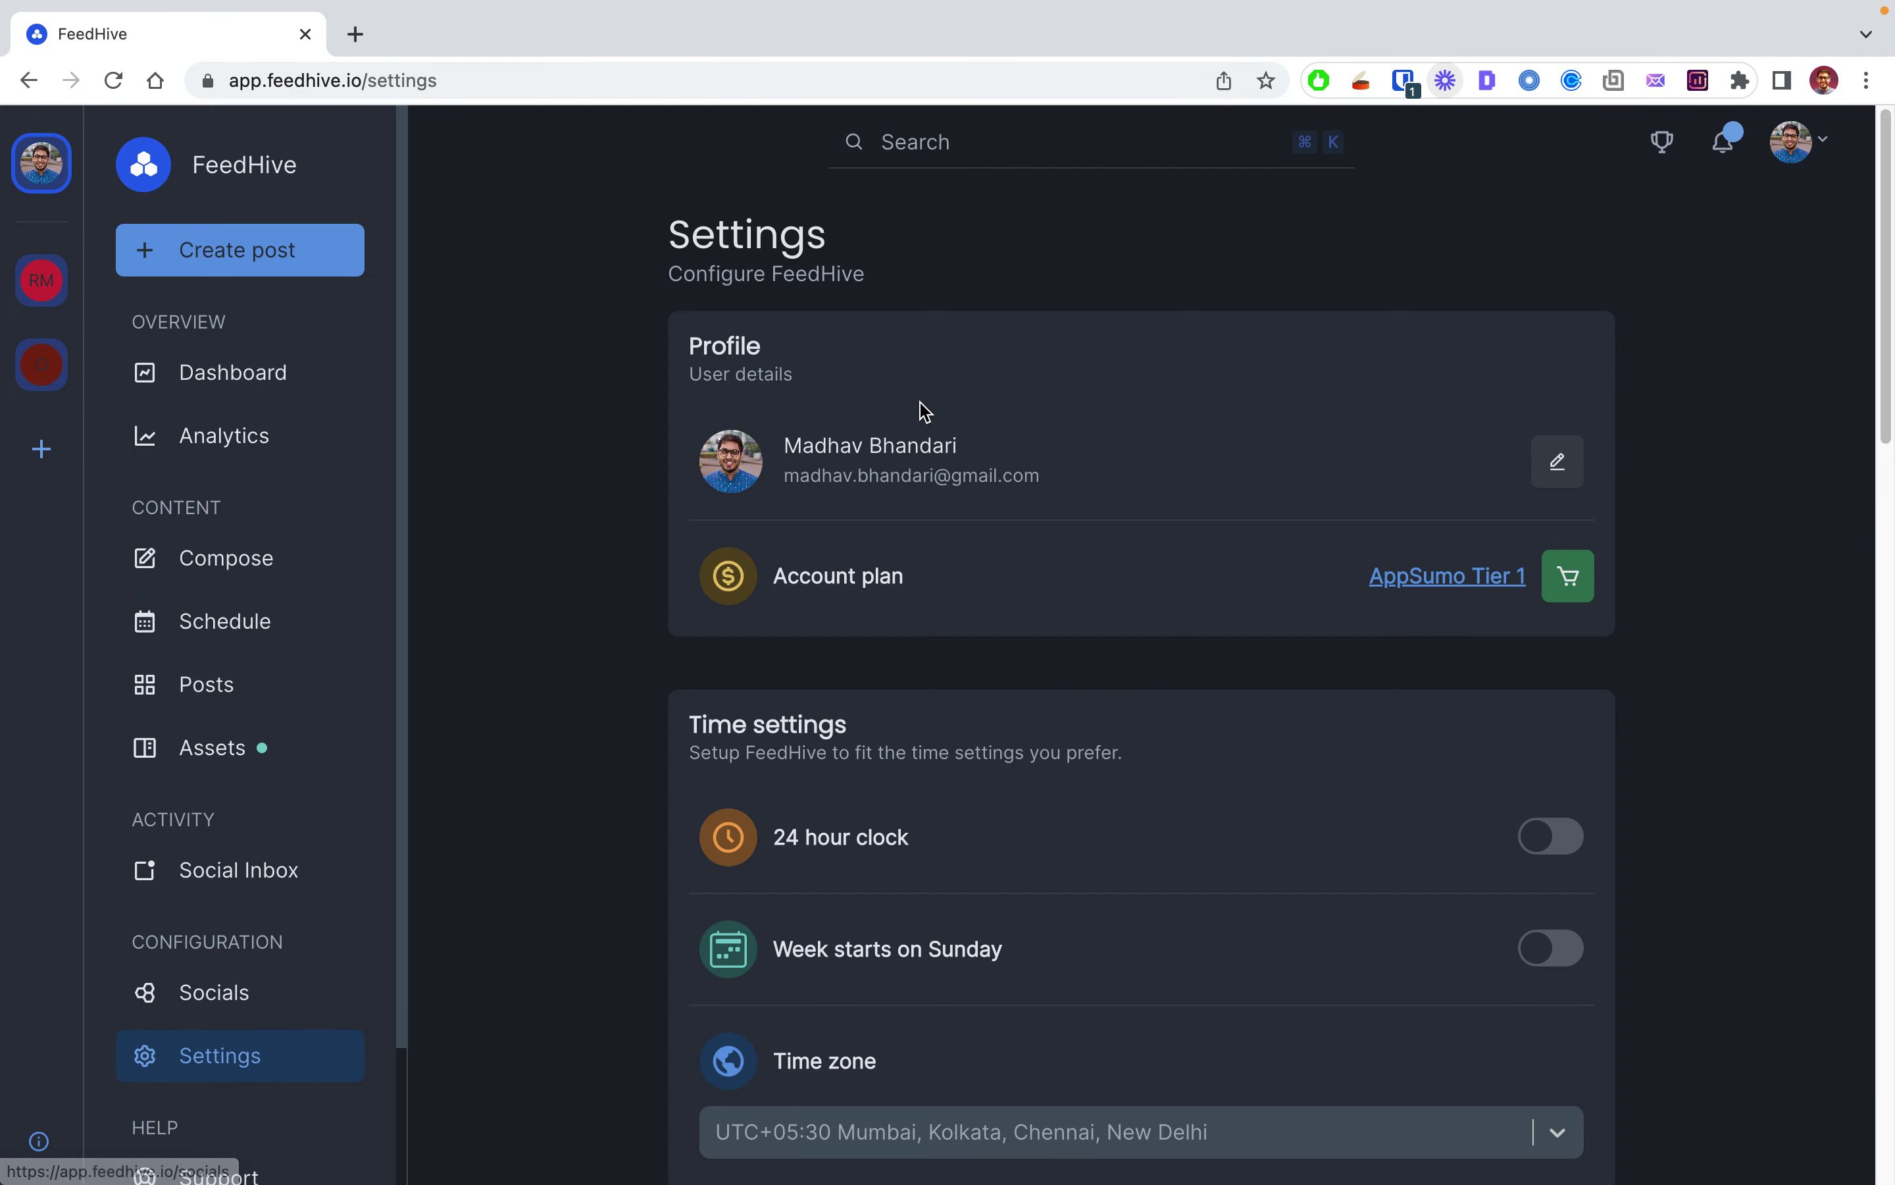
pyautogui.scroll(-7, 861, 571)
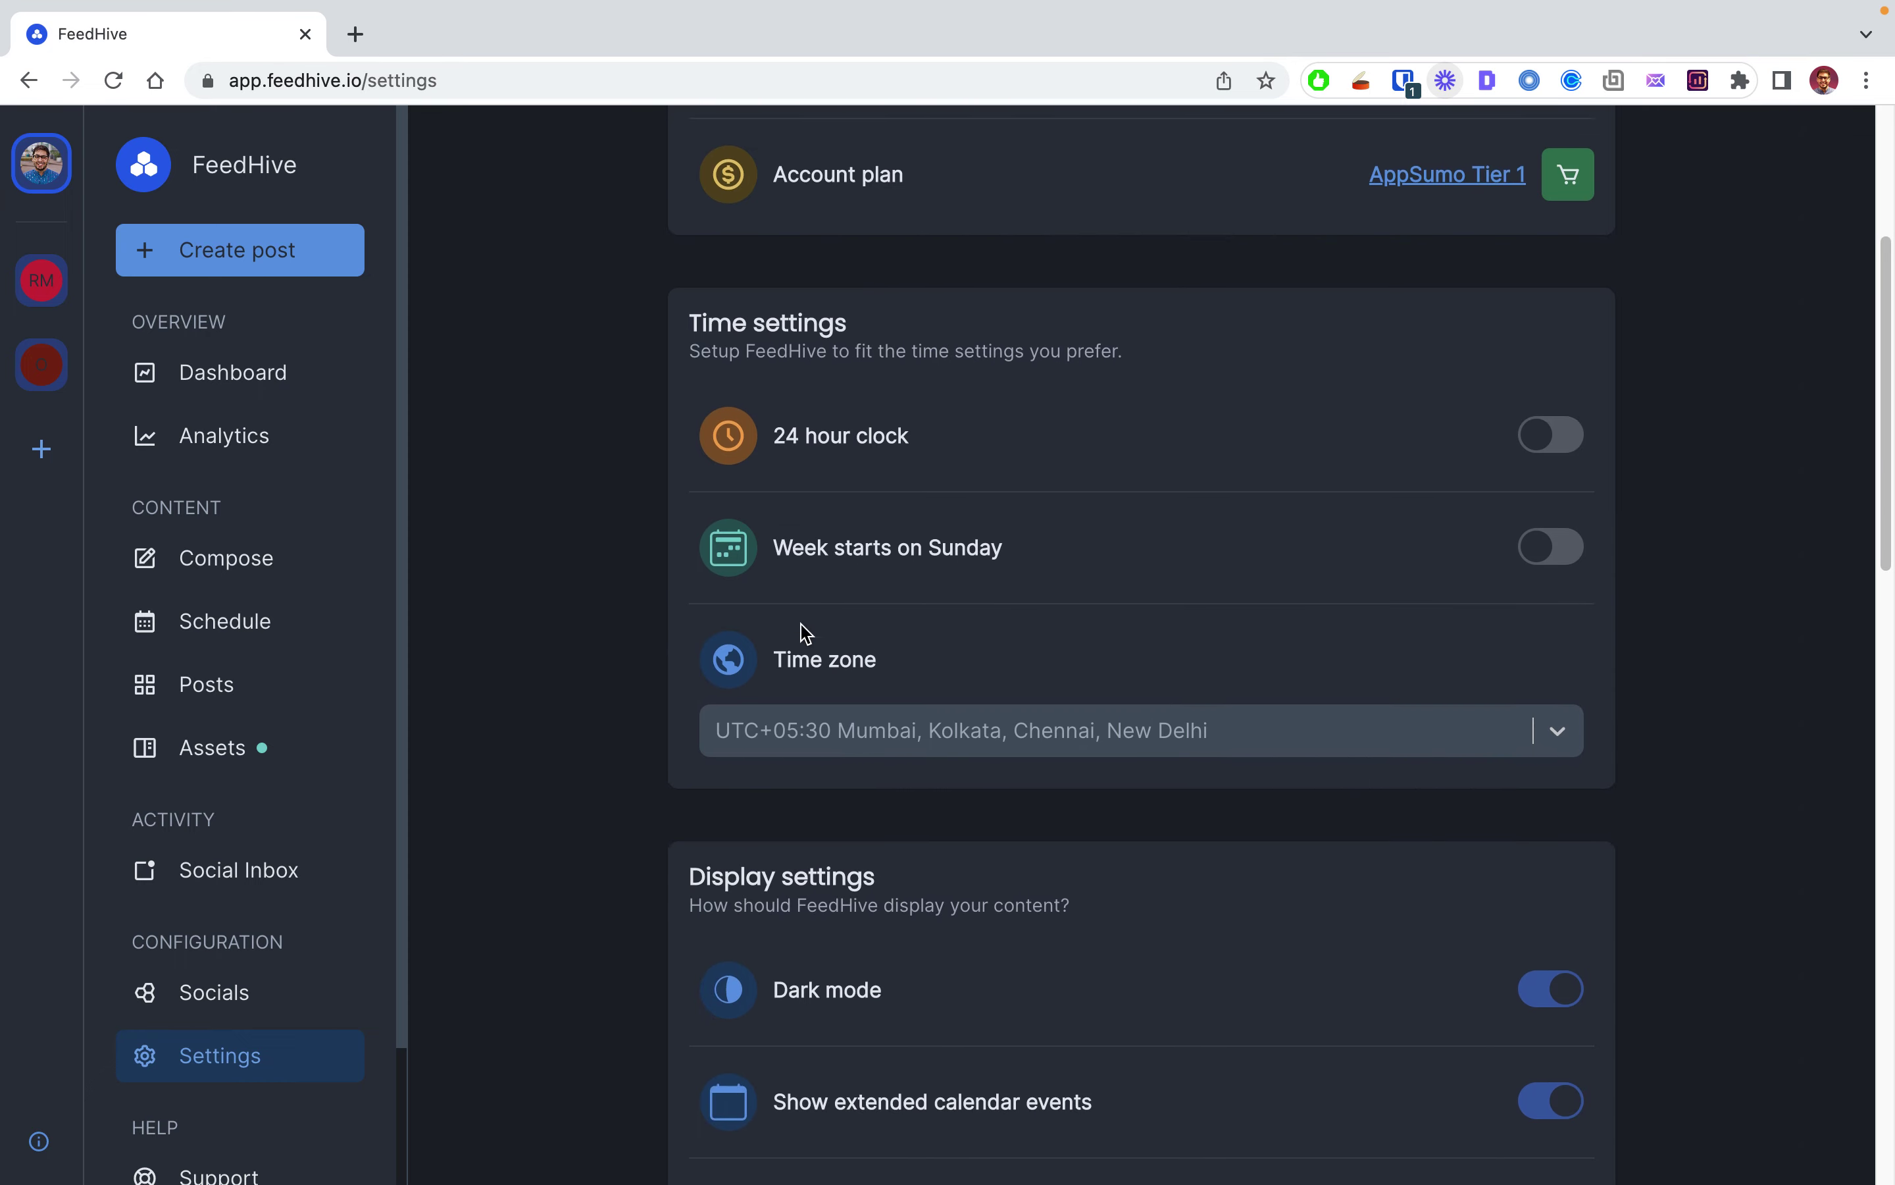
pyautogui.moveTo(1359, 540)
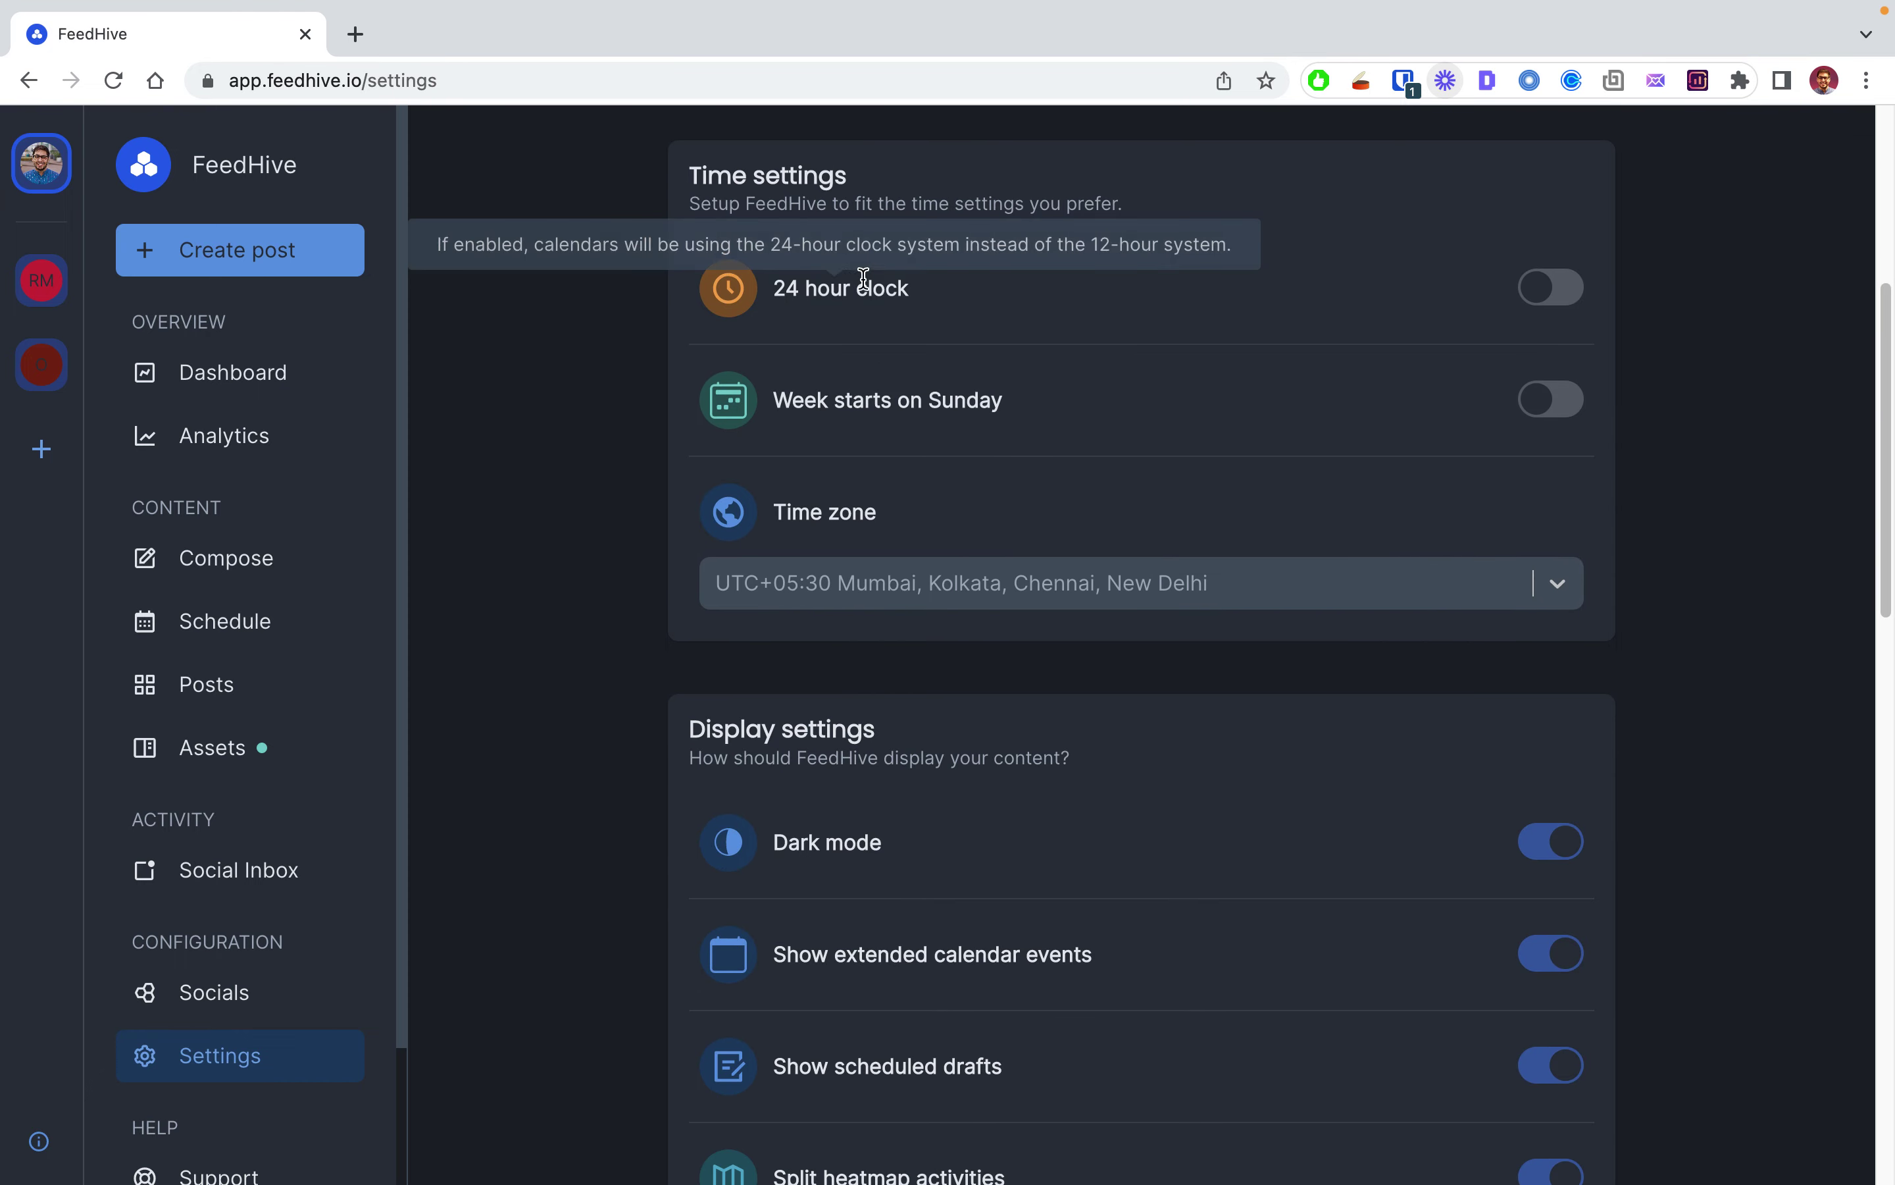
pyautogui.moveTo(906, 293)
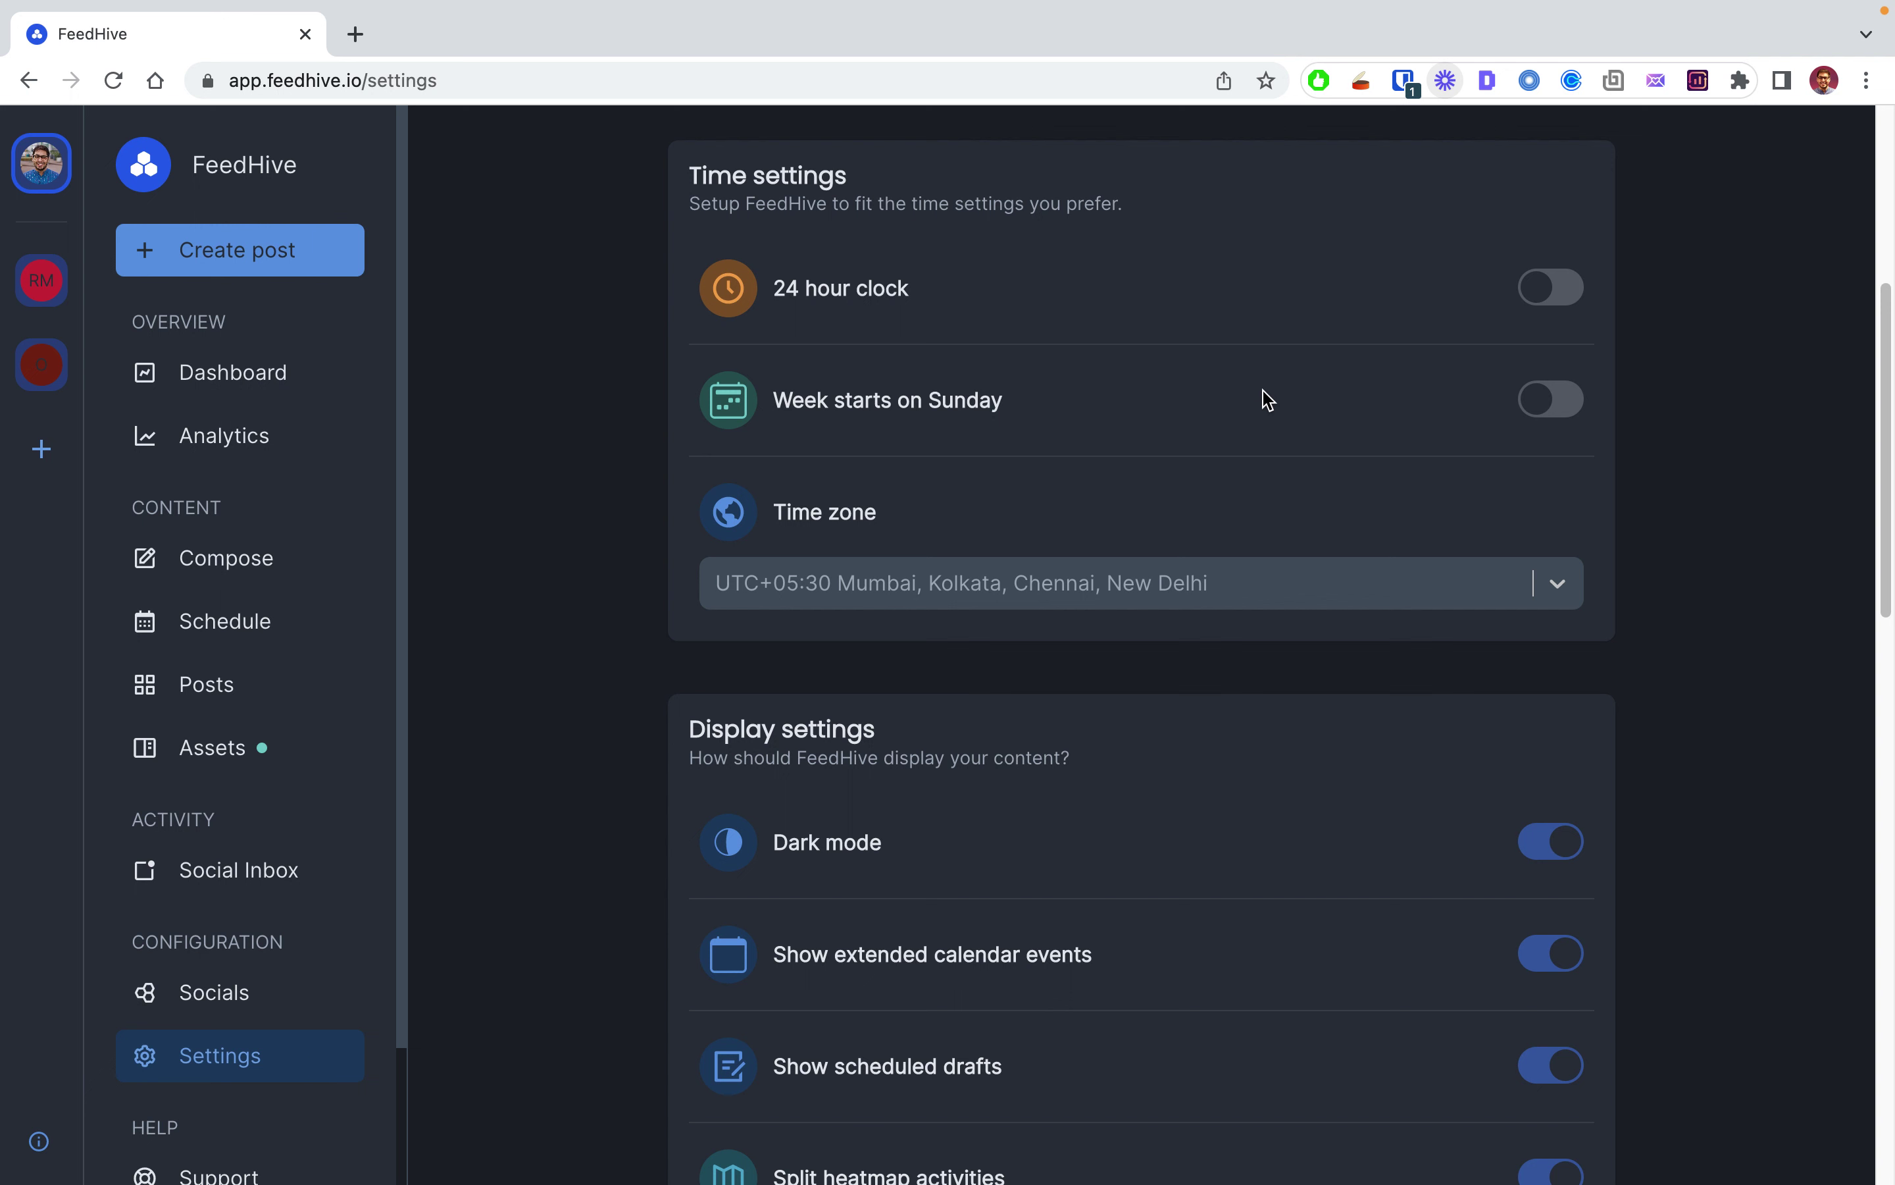
# Step: Review the display and personal settings, and check which accounts can be set as default socials without choosing one
pyautogui.scroll(-7, 1253, 408)
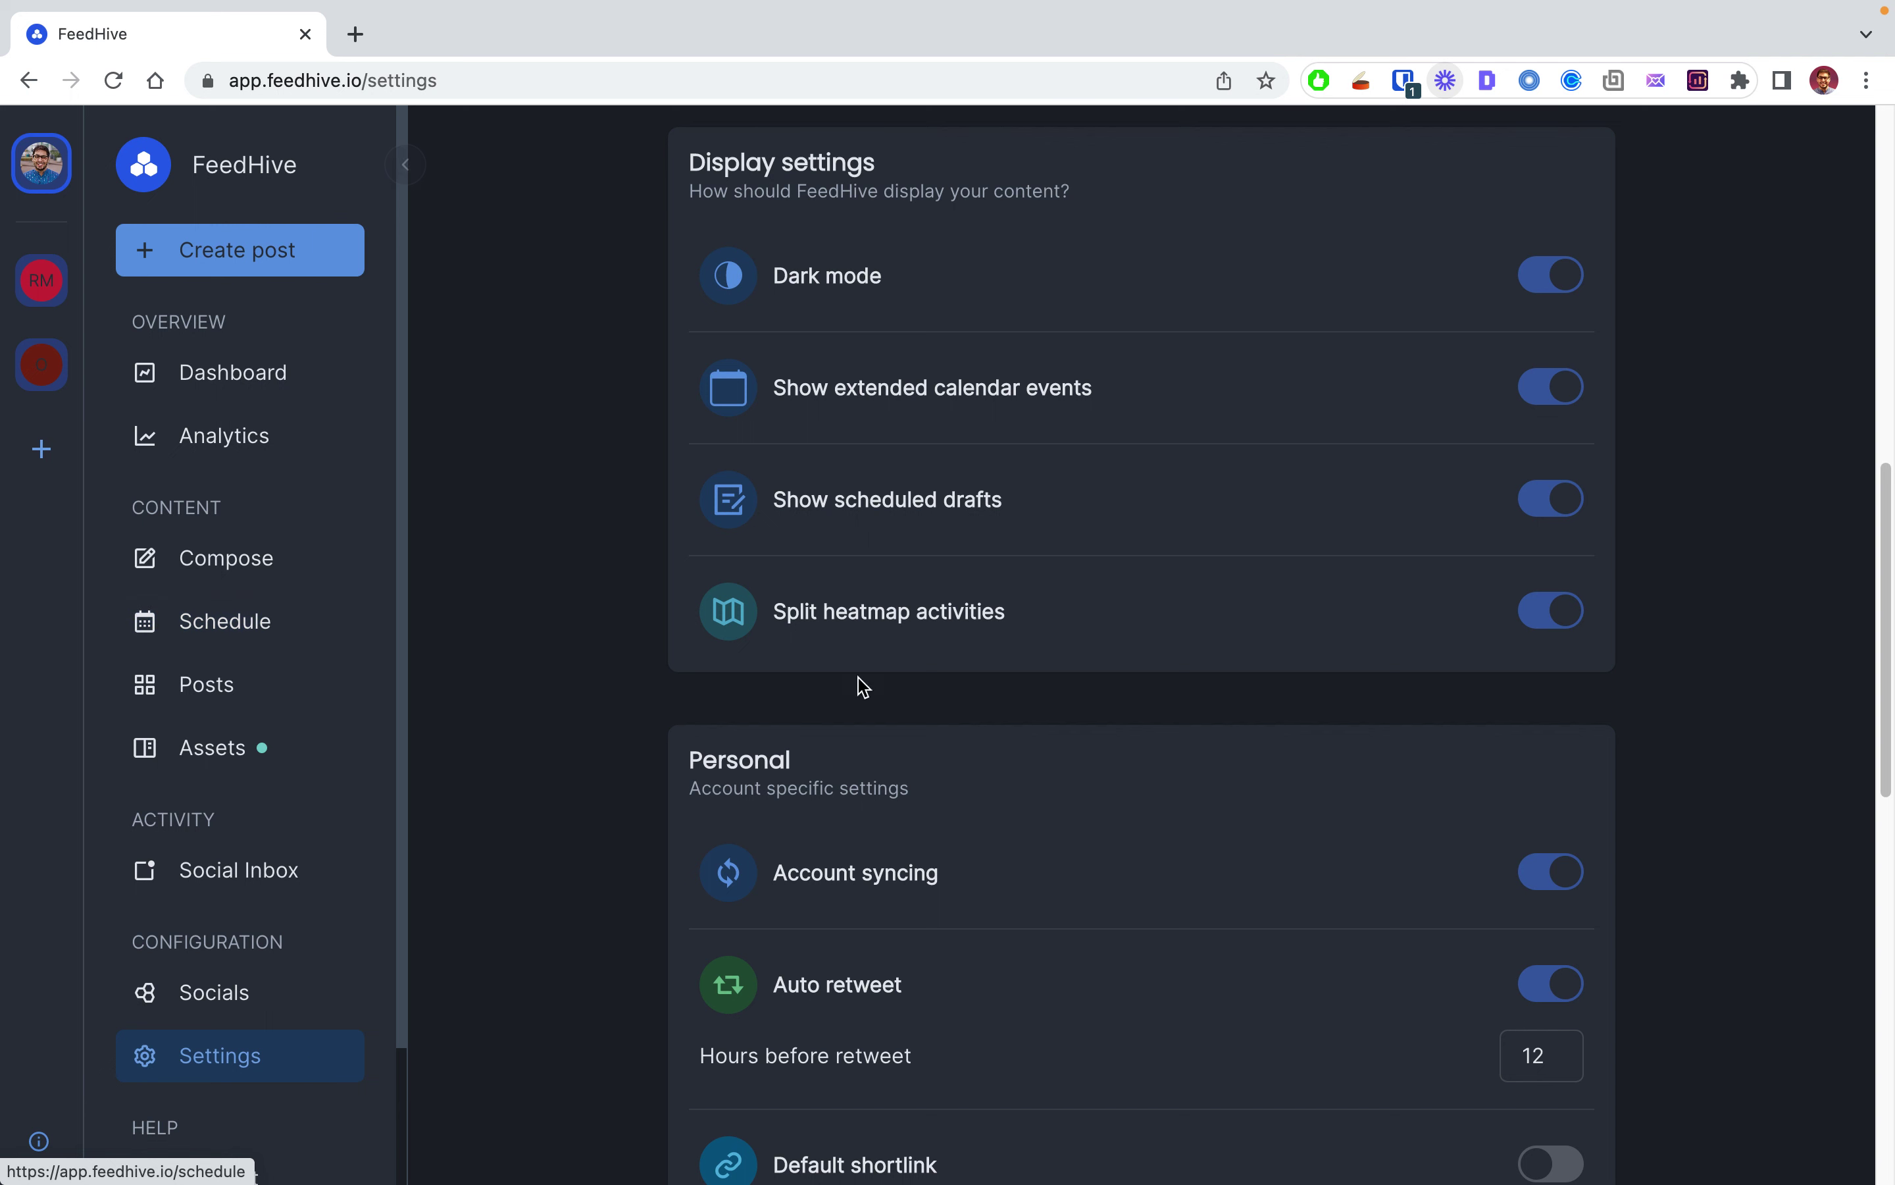
pyautogui.scroll(-10, 541, 833)
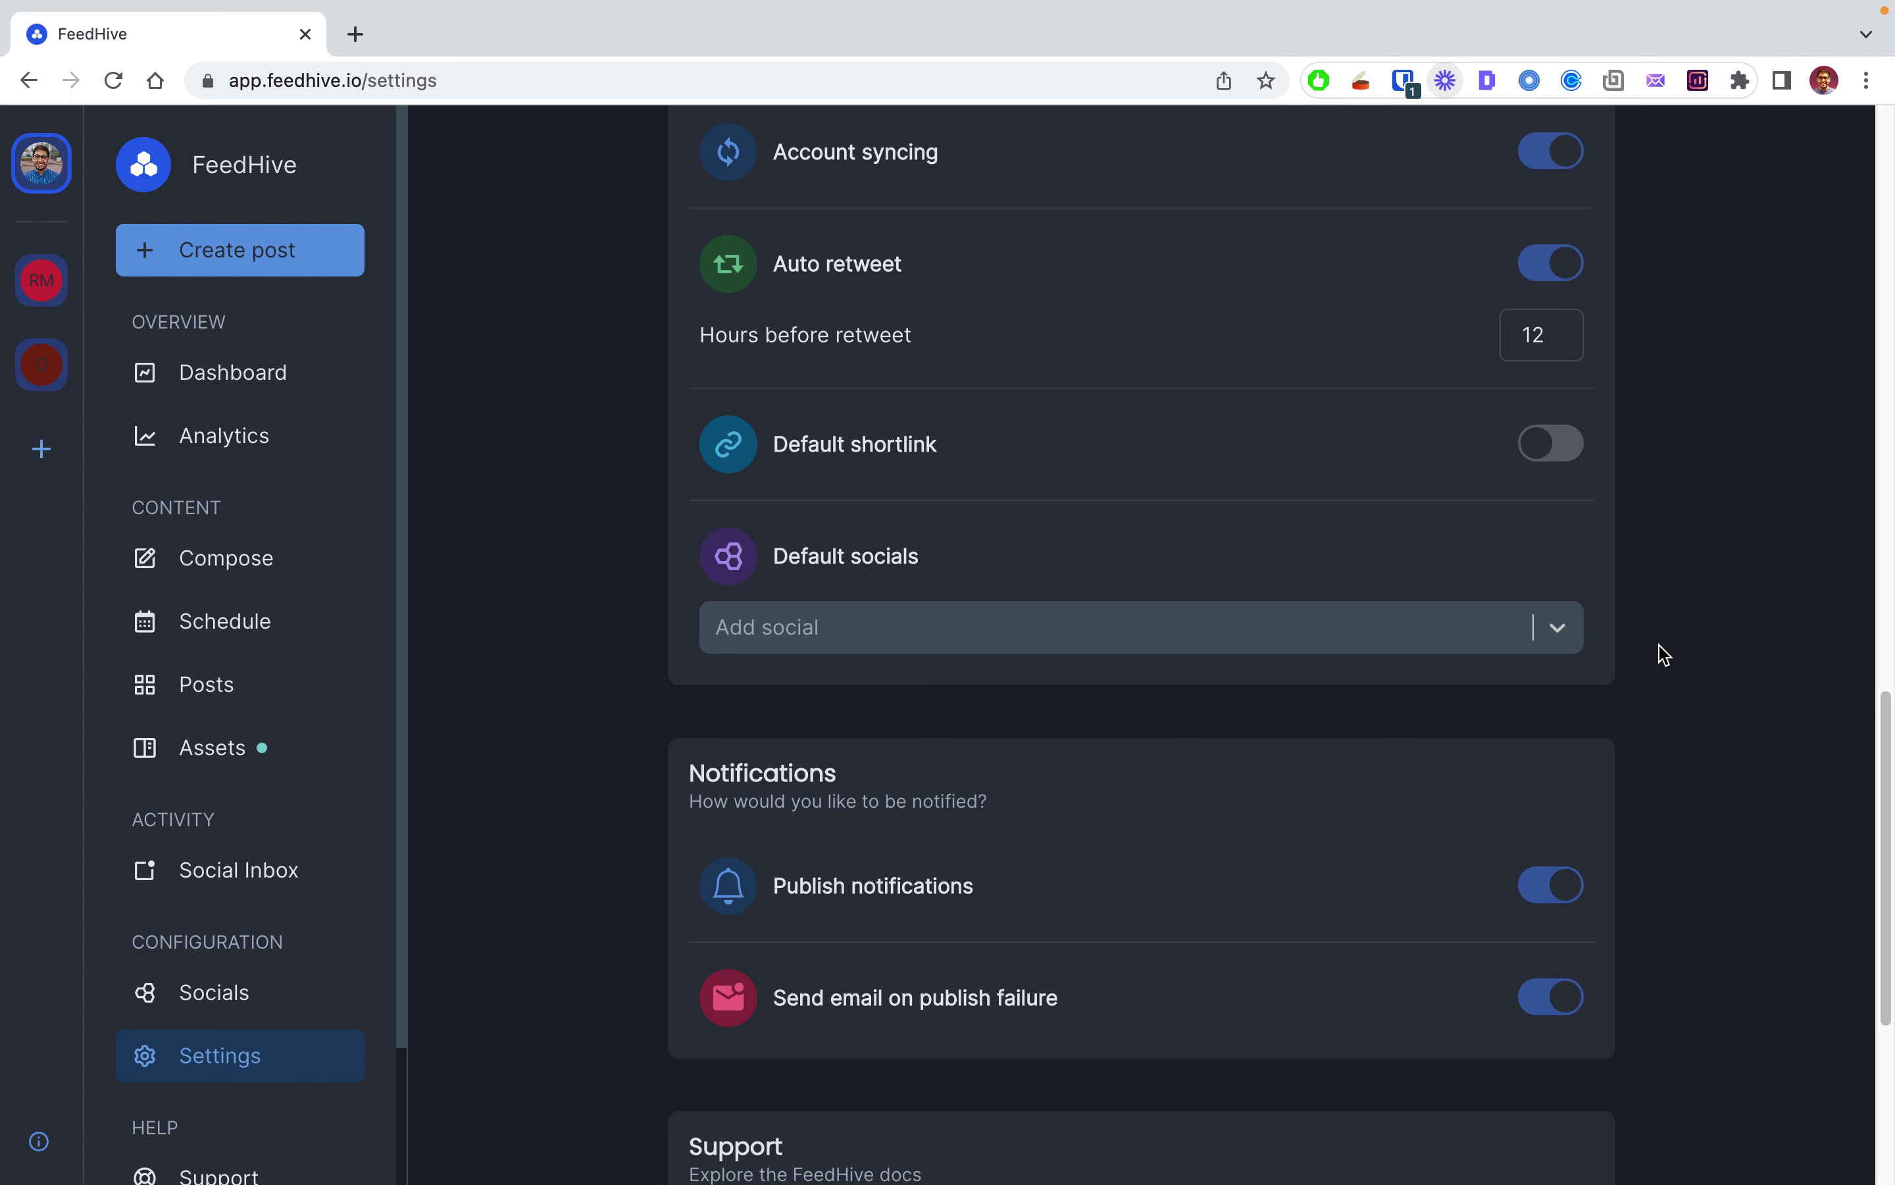
pyautogui.click(1558, 644)
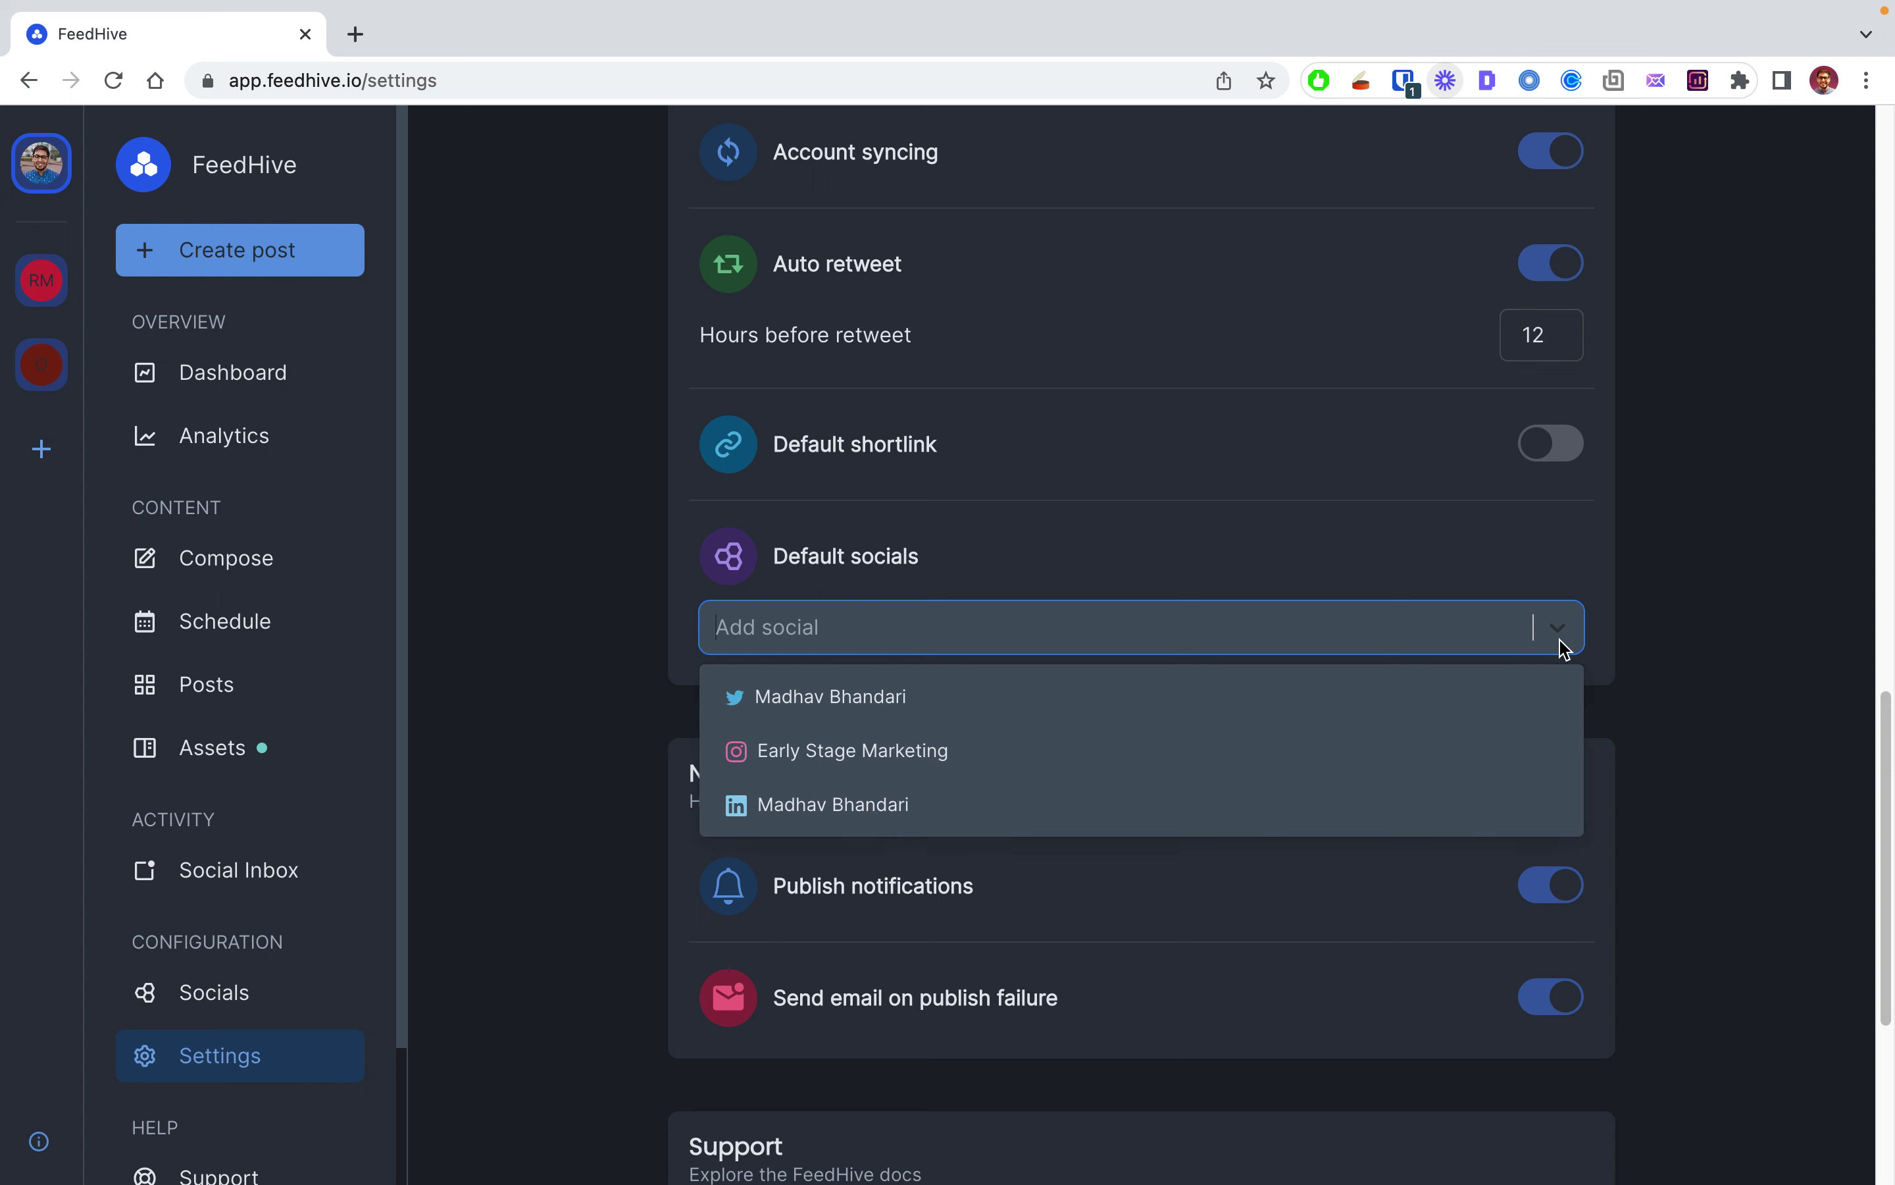
pyautogui.click(1659, 638)
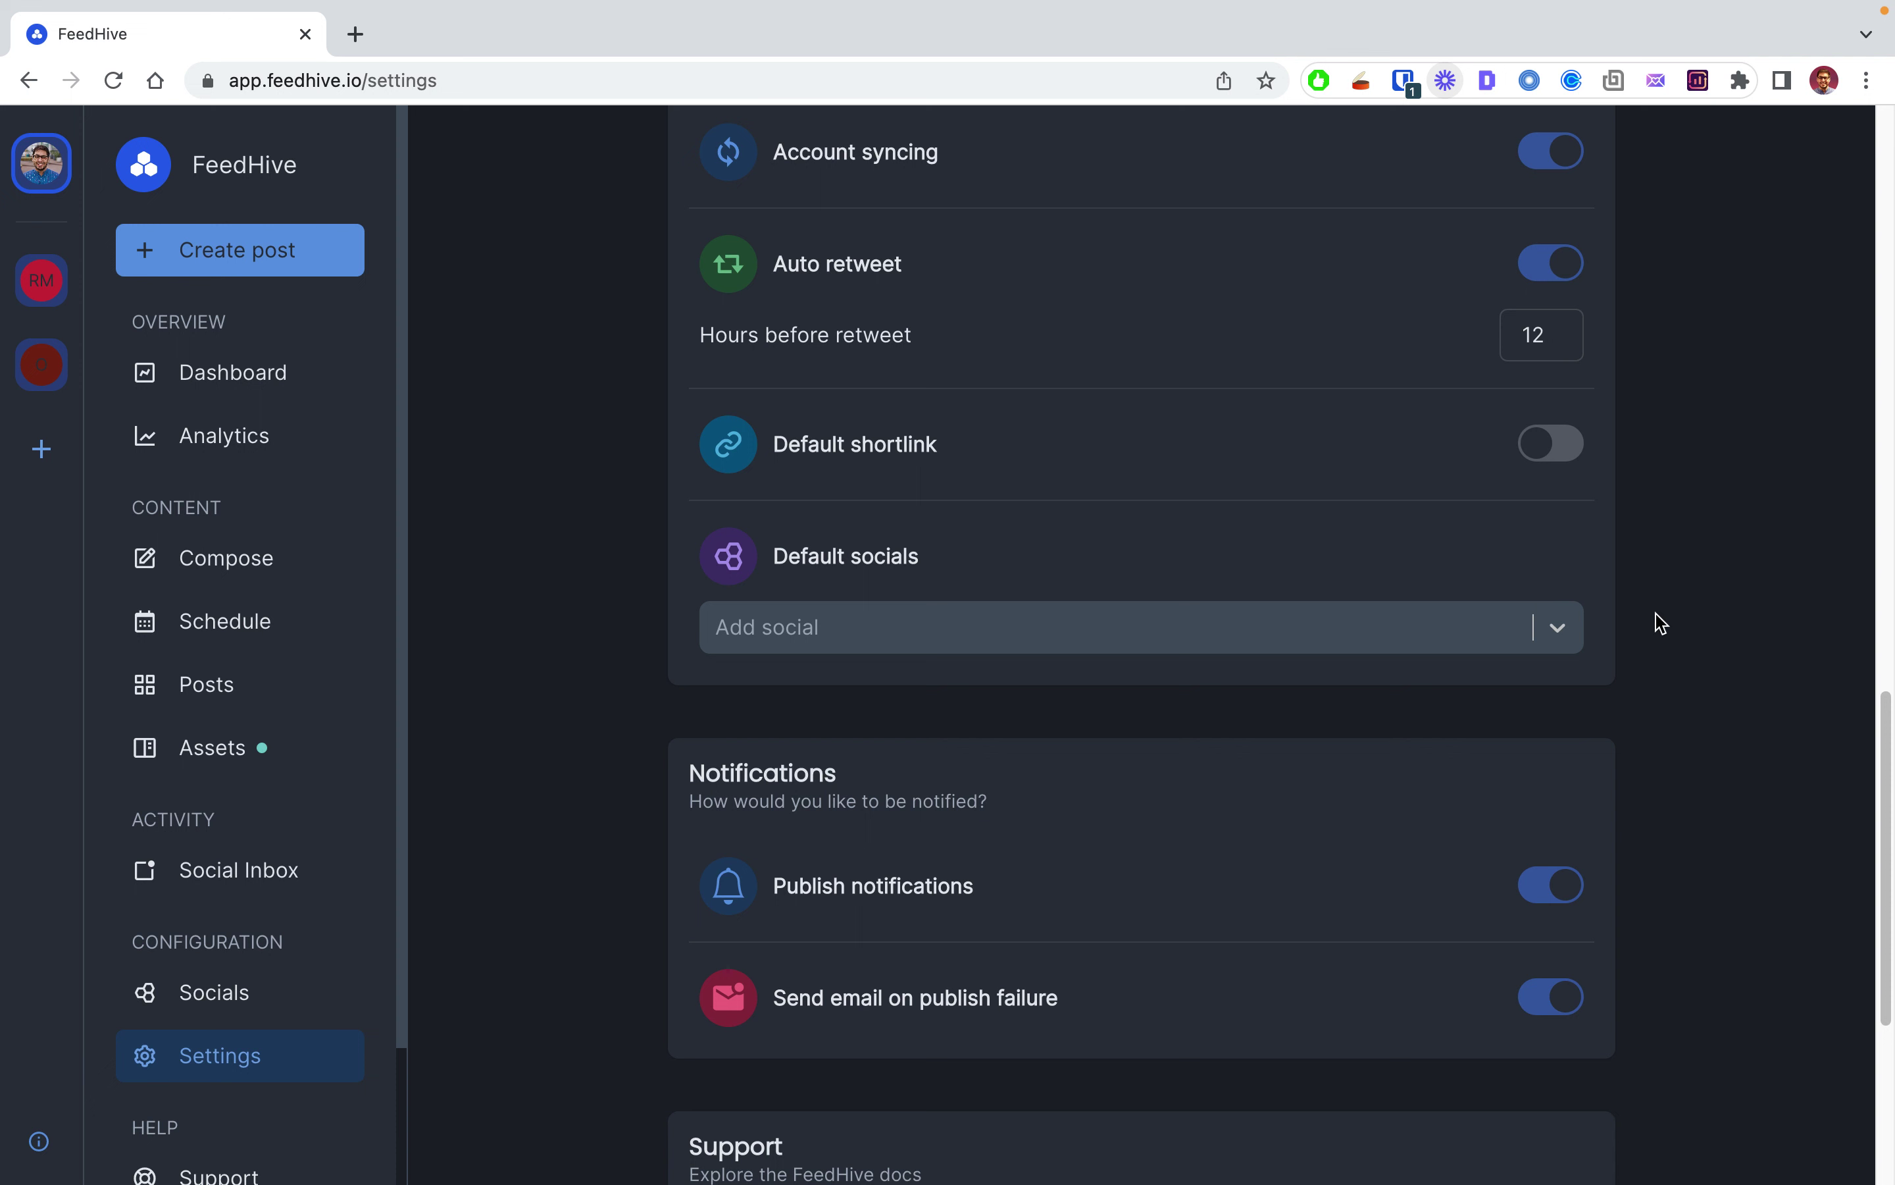
# Step: Review the notification, support and account deletion sections of the settings
pyautogui.scroll(-5, 1721, 815)
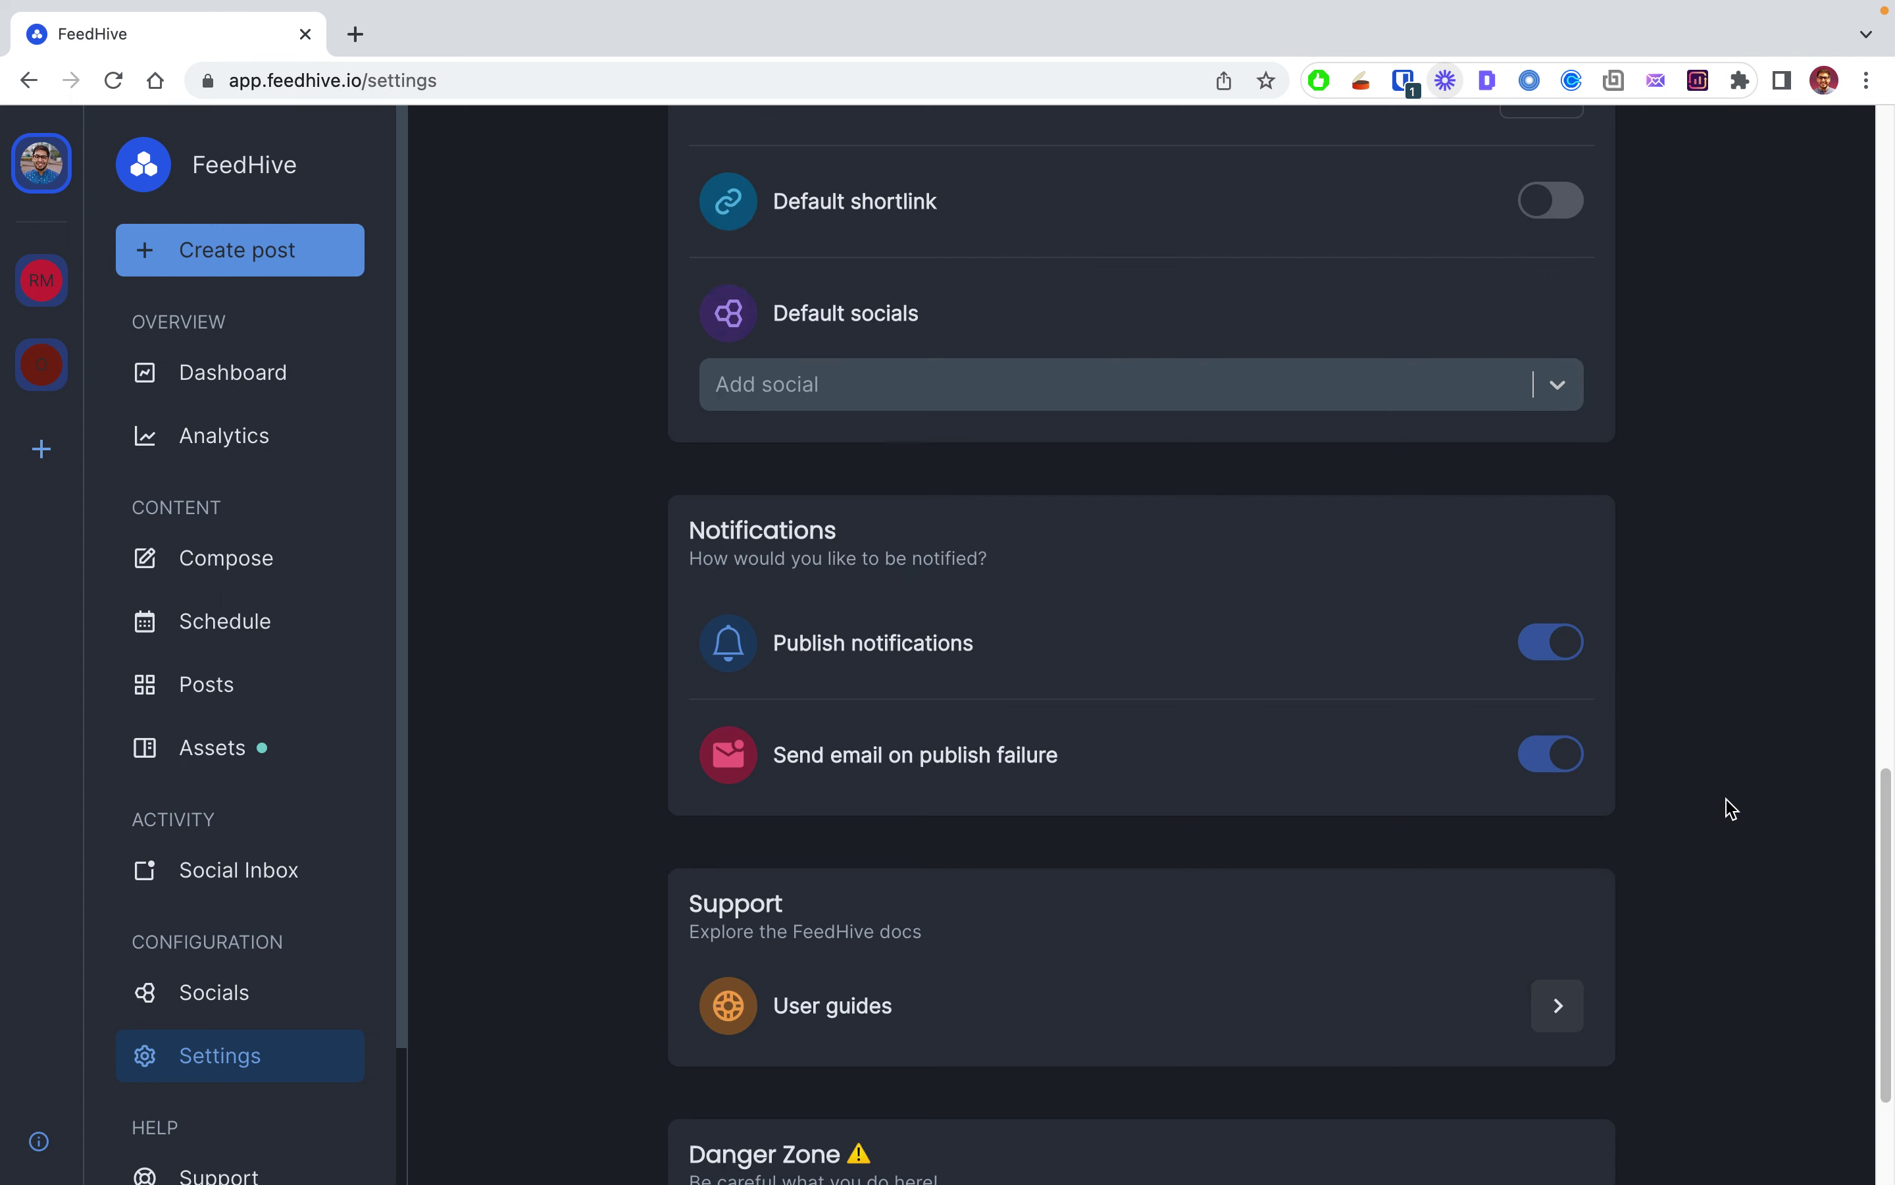
pyautogui.scroll(-2, 1717, 817)
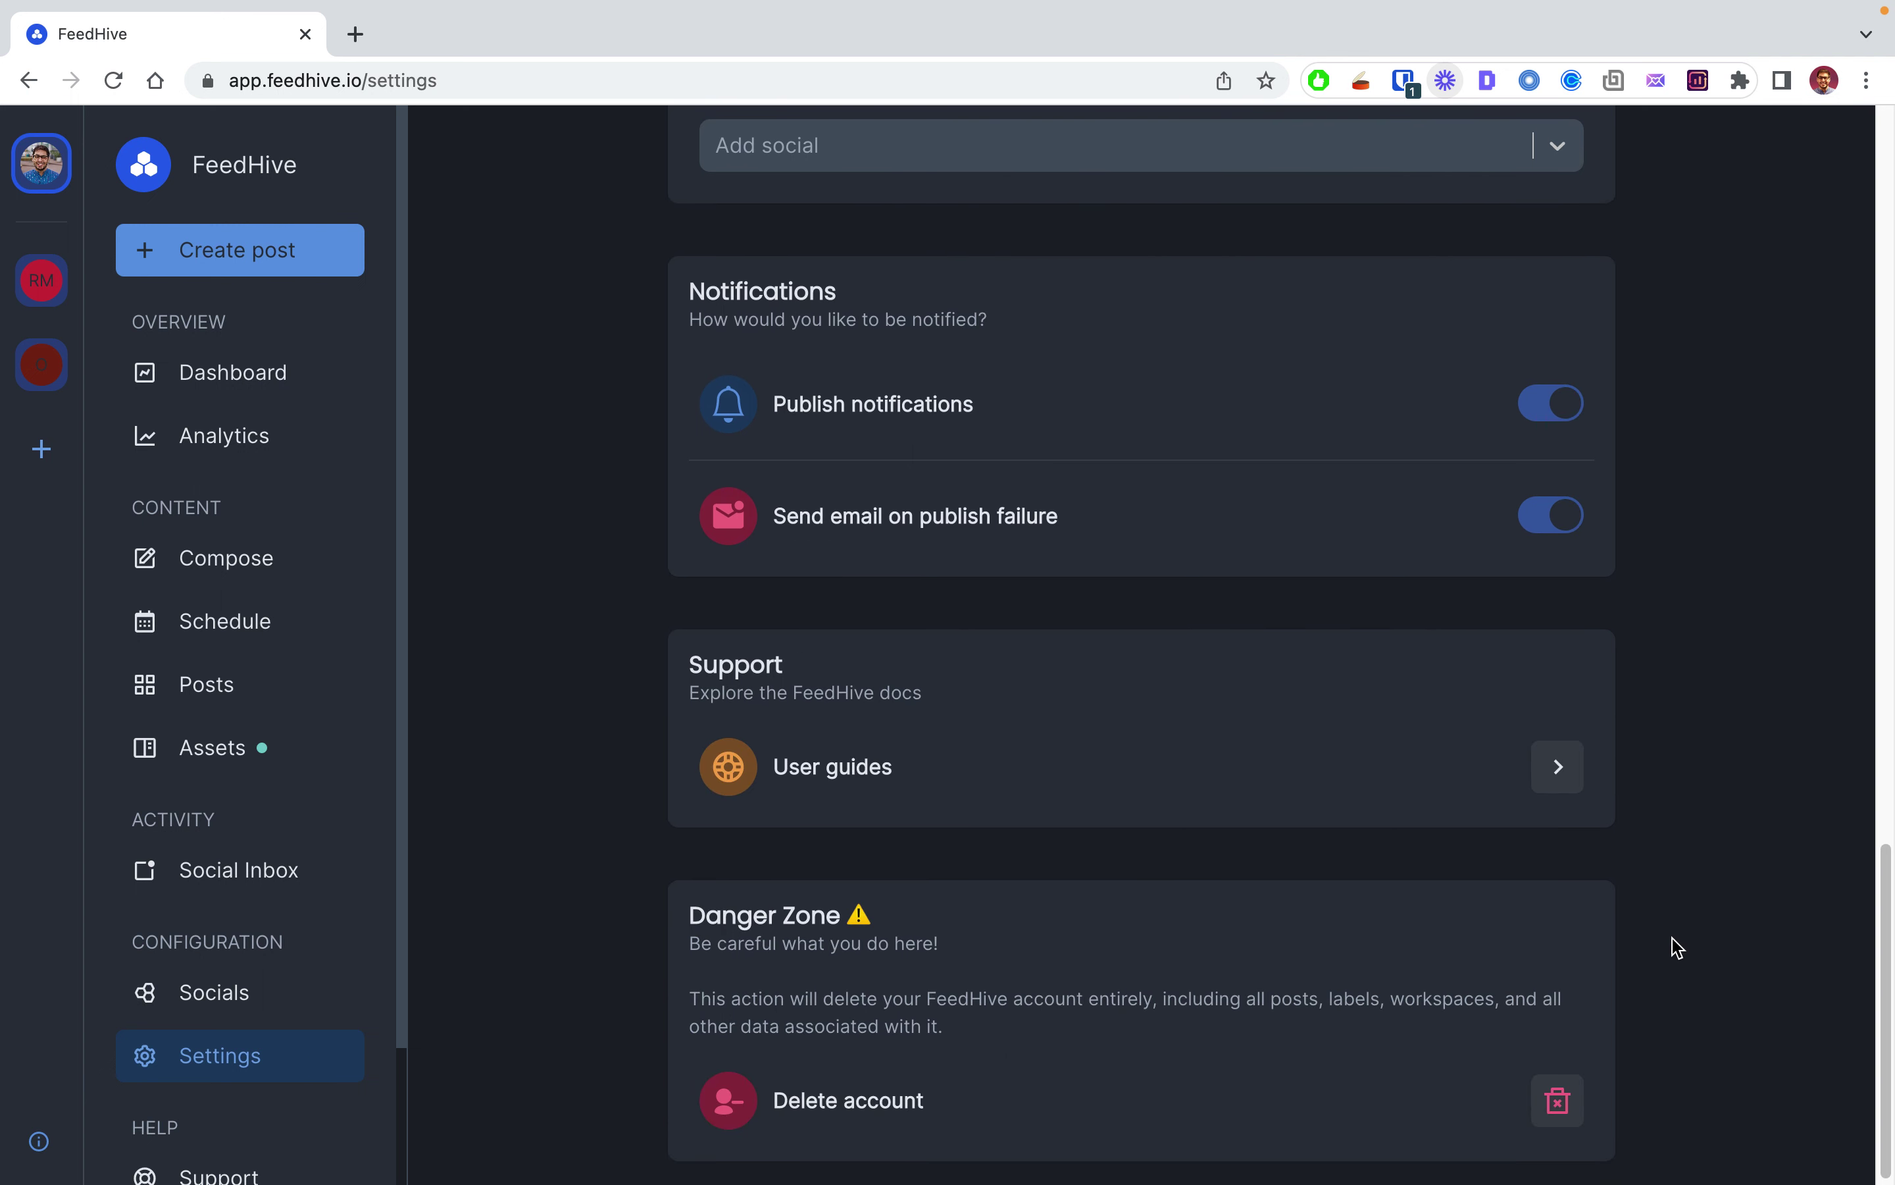
pyautogui.scroll(-1, 1222, 834)
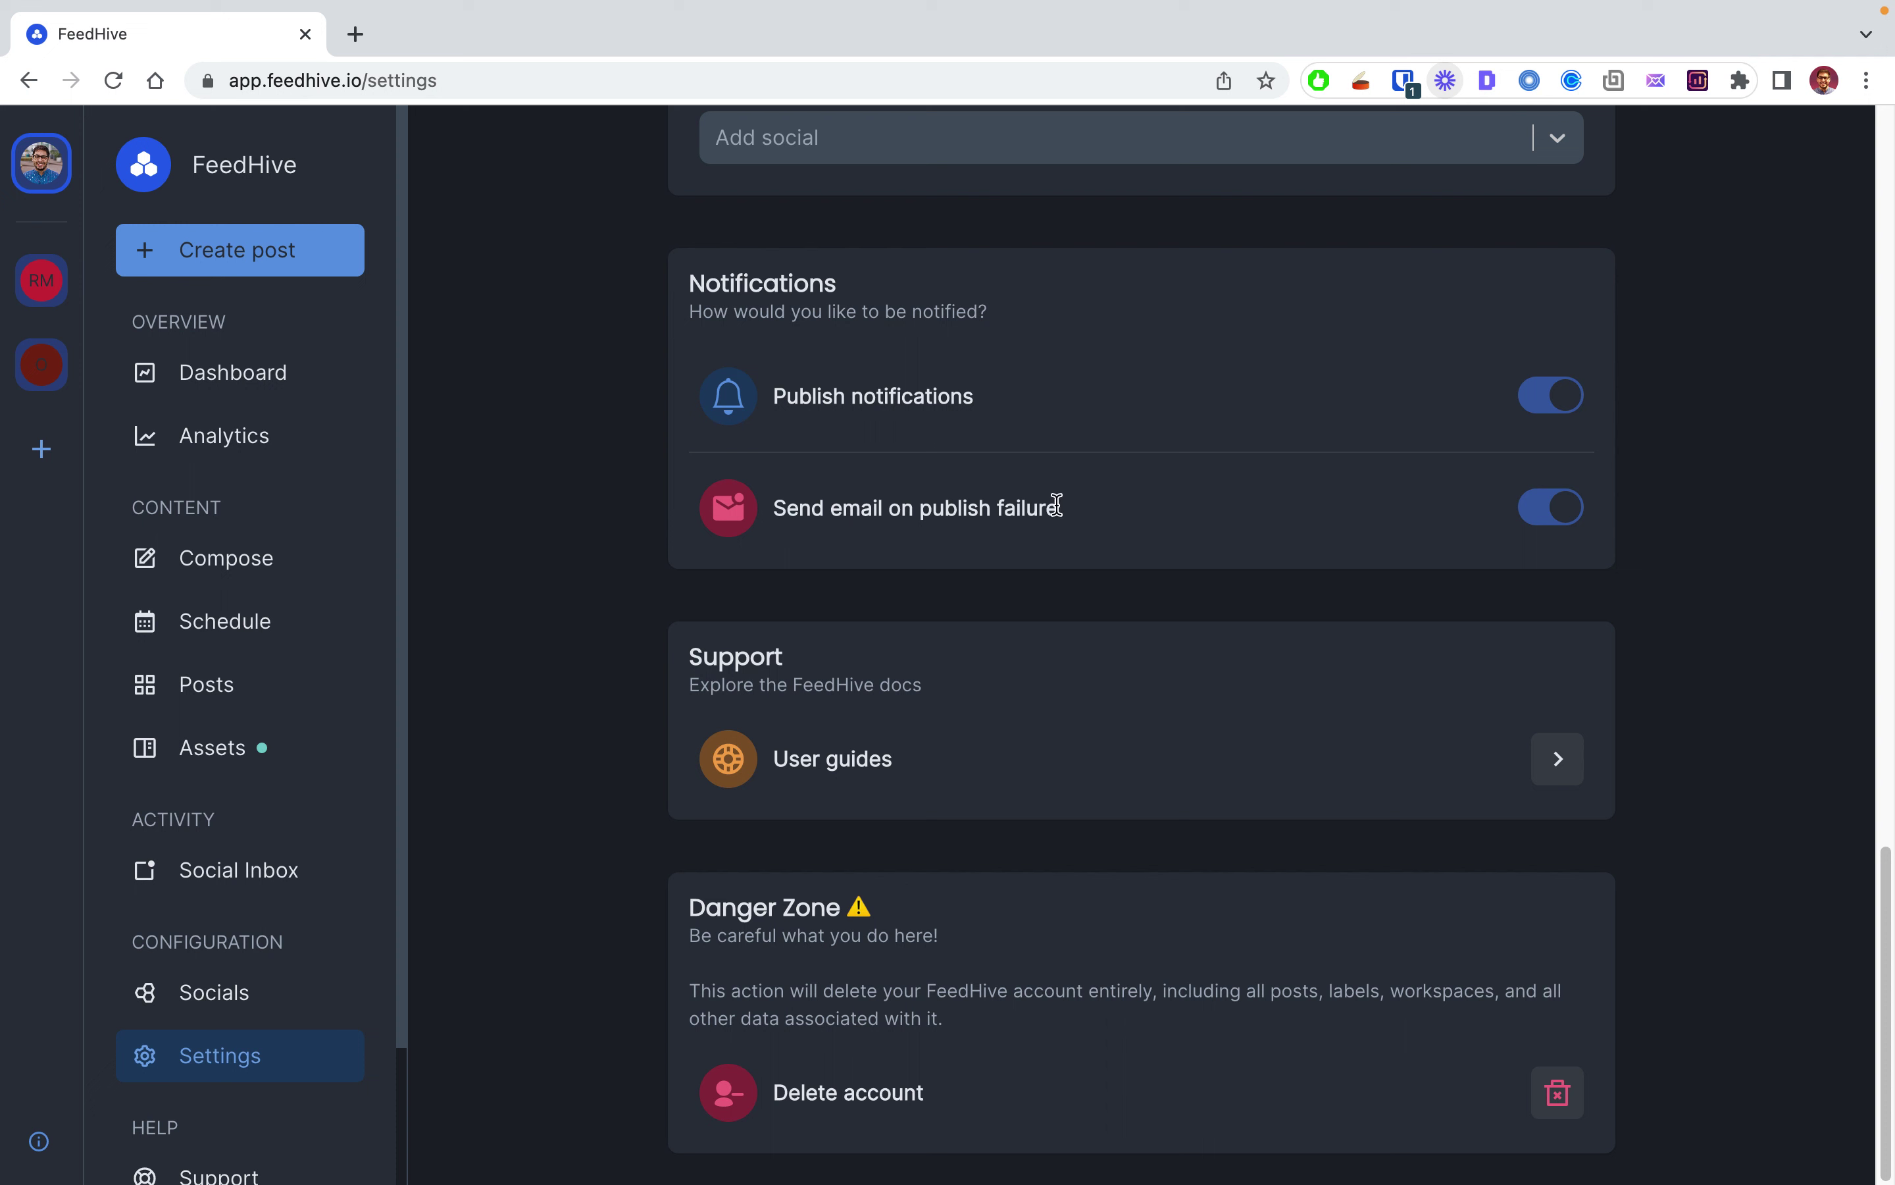
pyautogui.moveTo(1010, 507)
# Step: Look through FeedHive University's basic, intermediate and advanced video courses
pyautogui.scroll(-2, 248, 850)
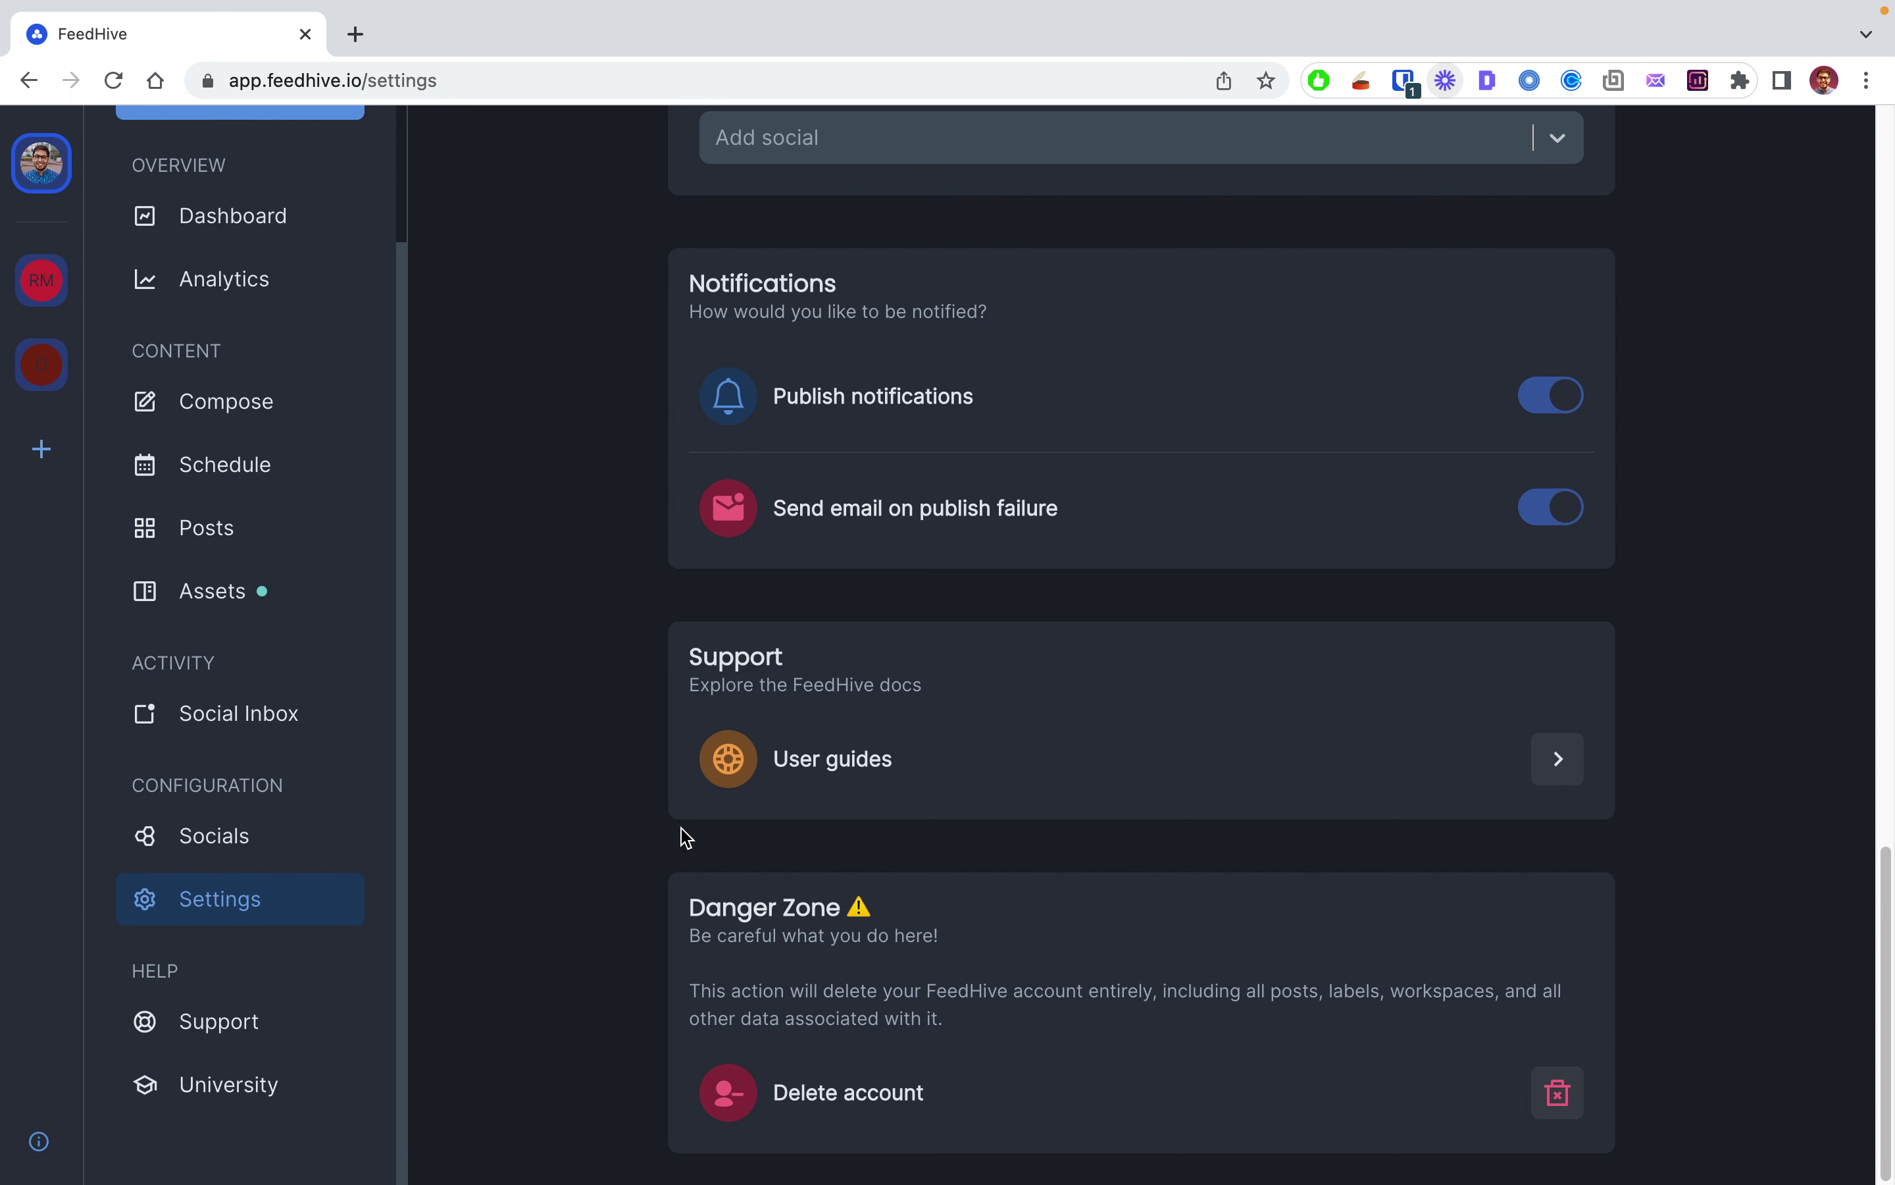
pyautogui.click(219, 1091)
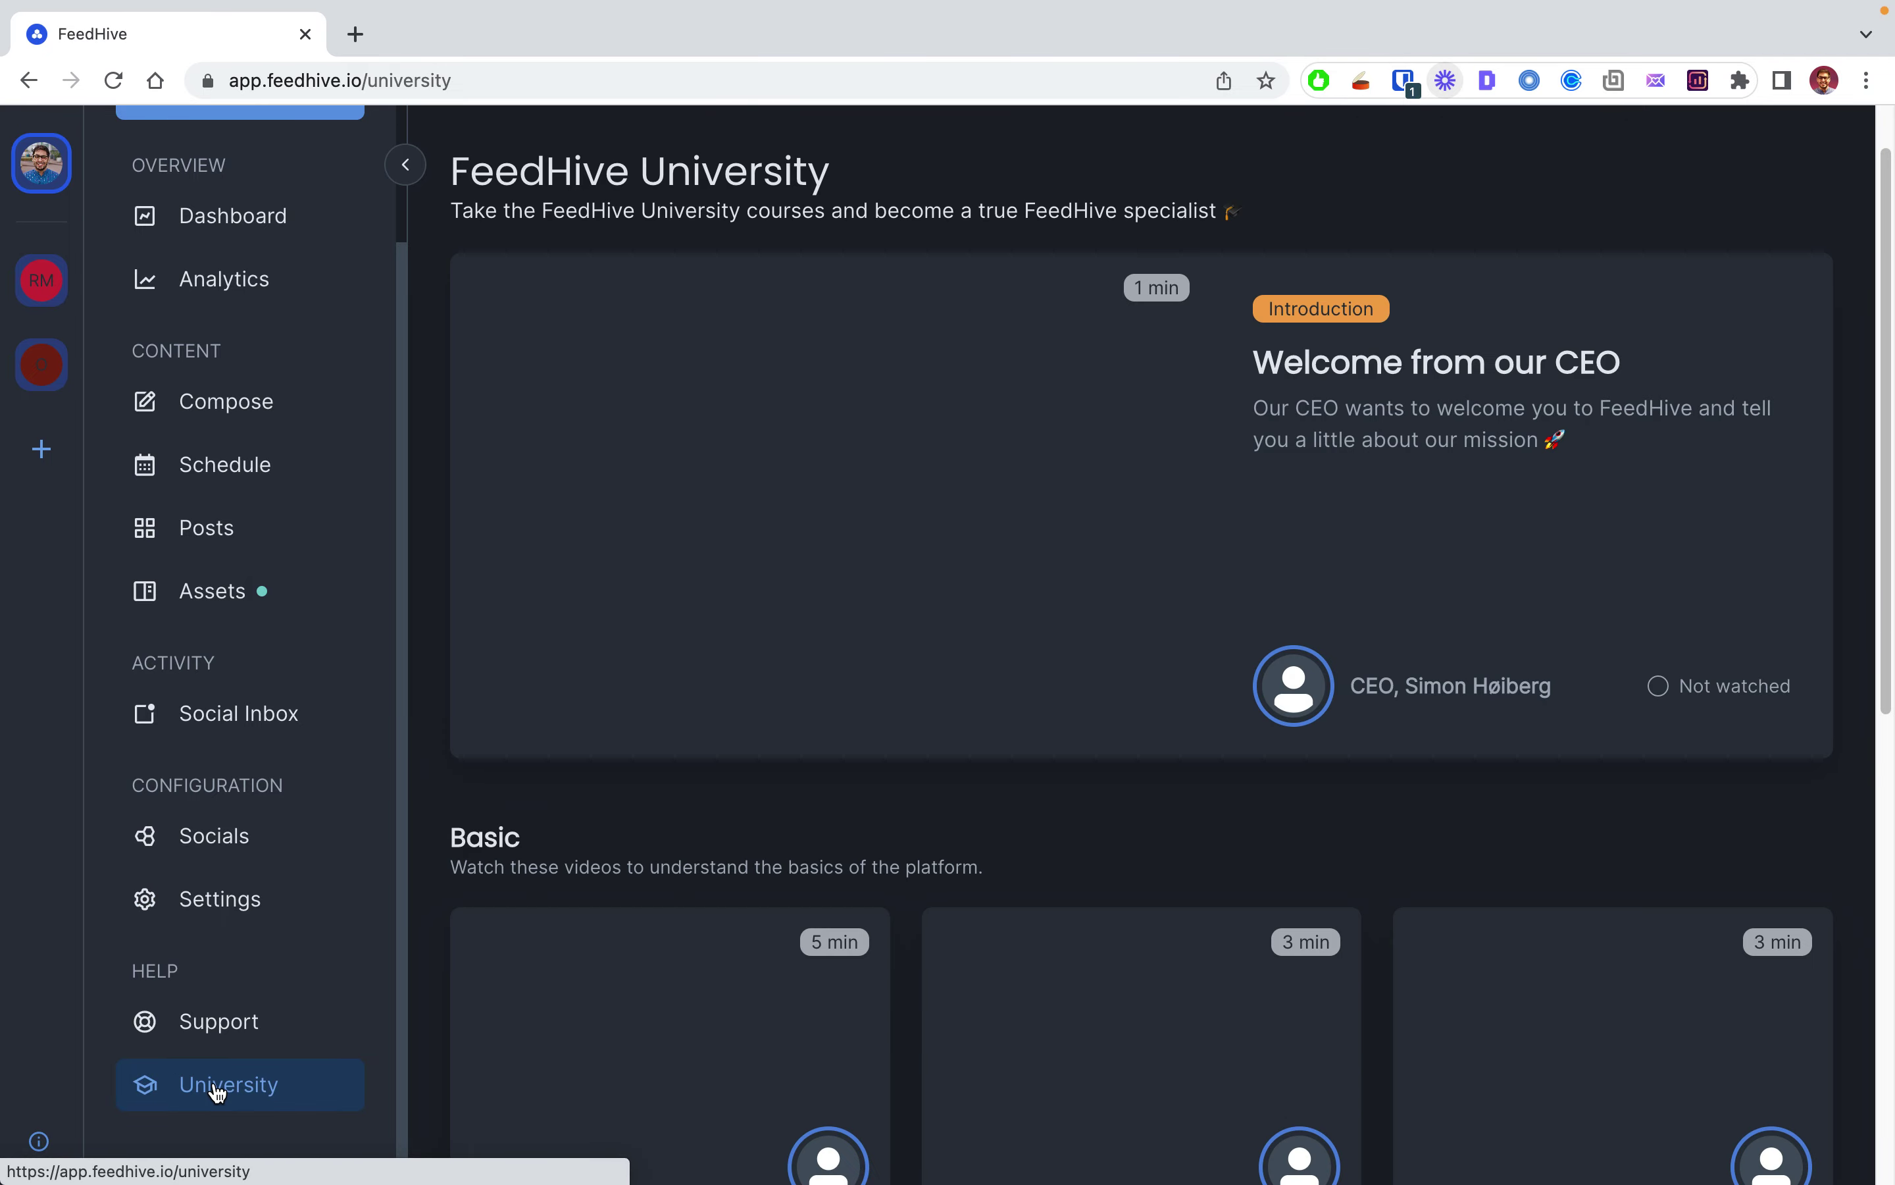
pyautogui.scroll(-10, 1289, 822)
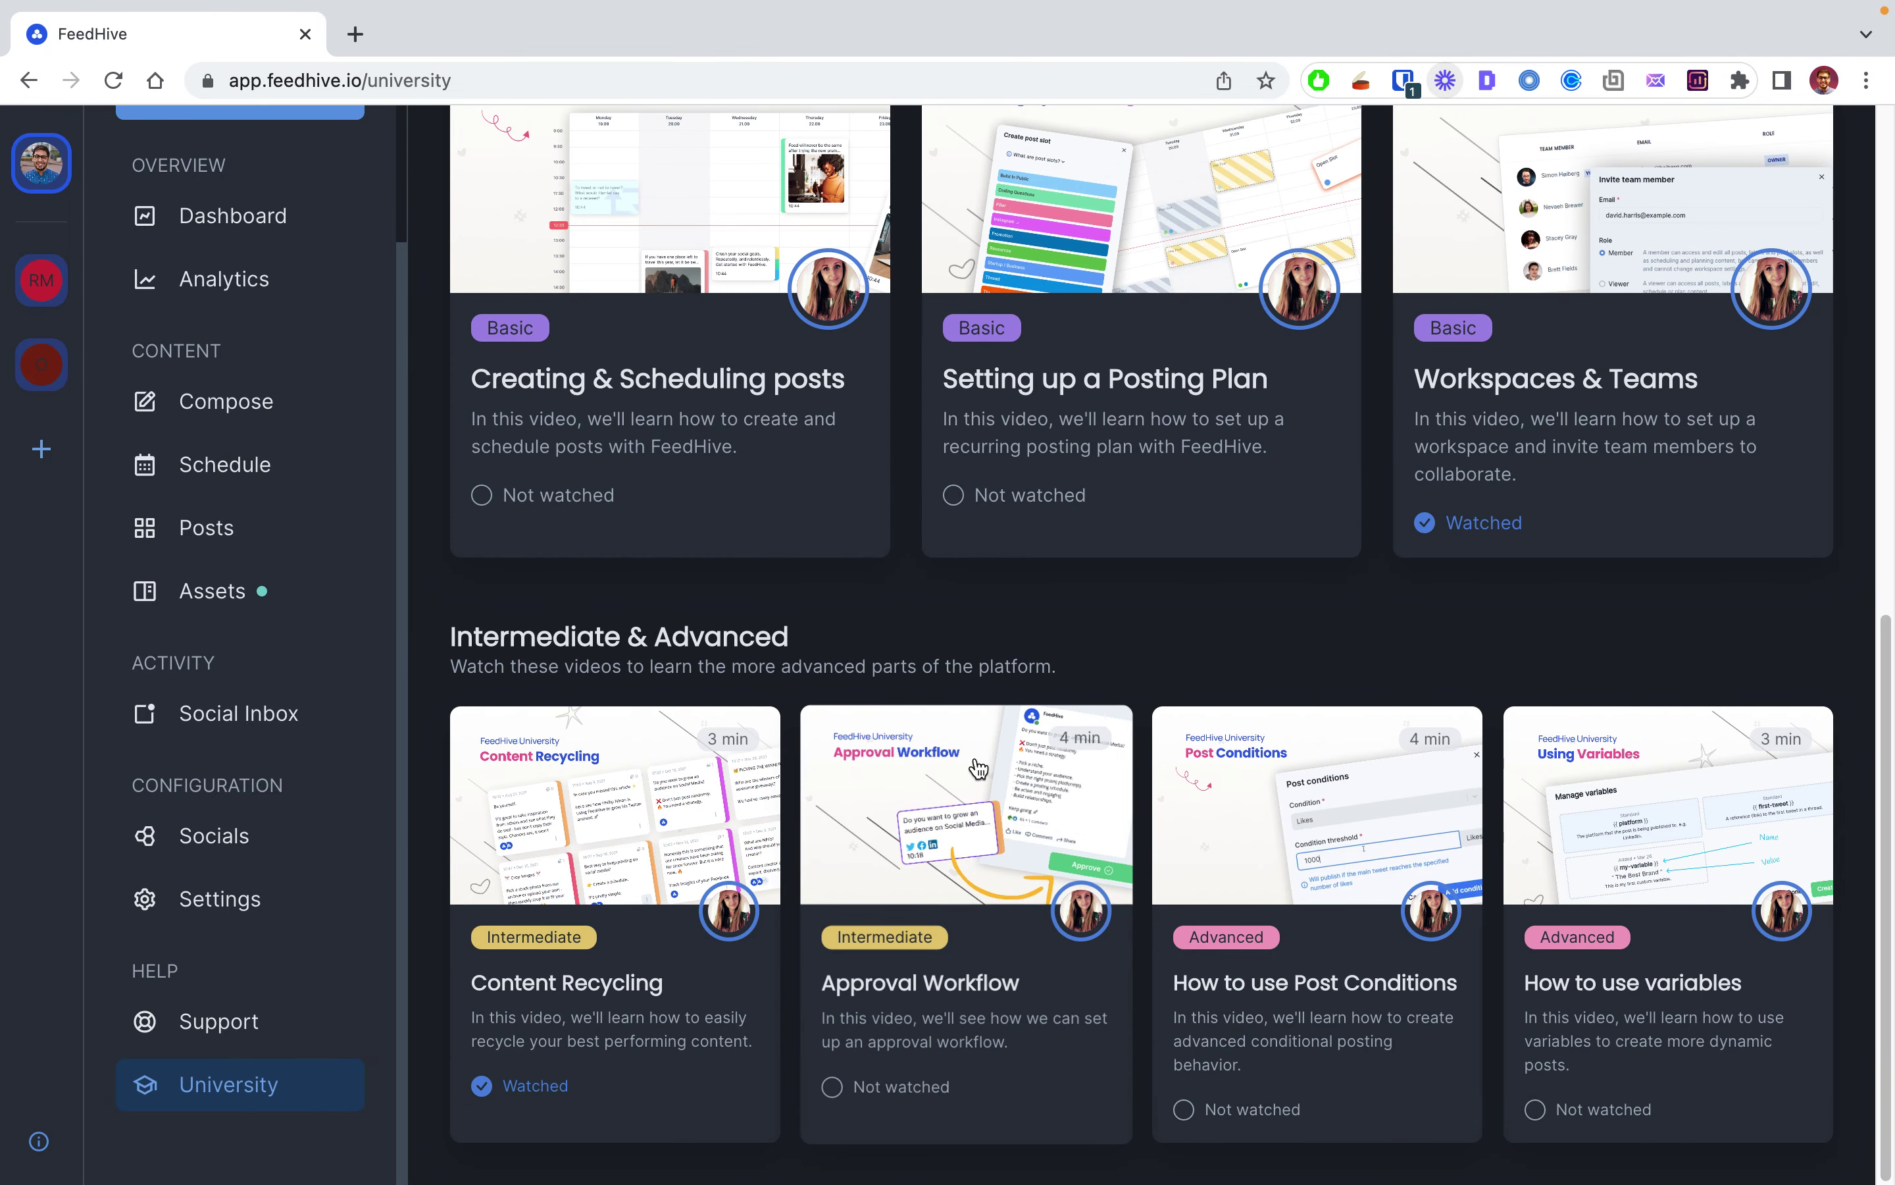
pyautogui.scroll(1, 1034, 699)
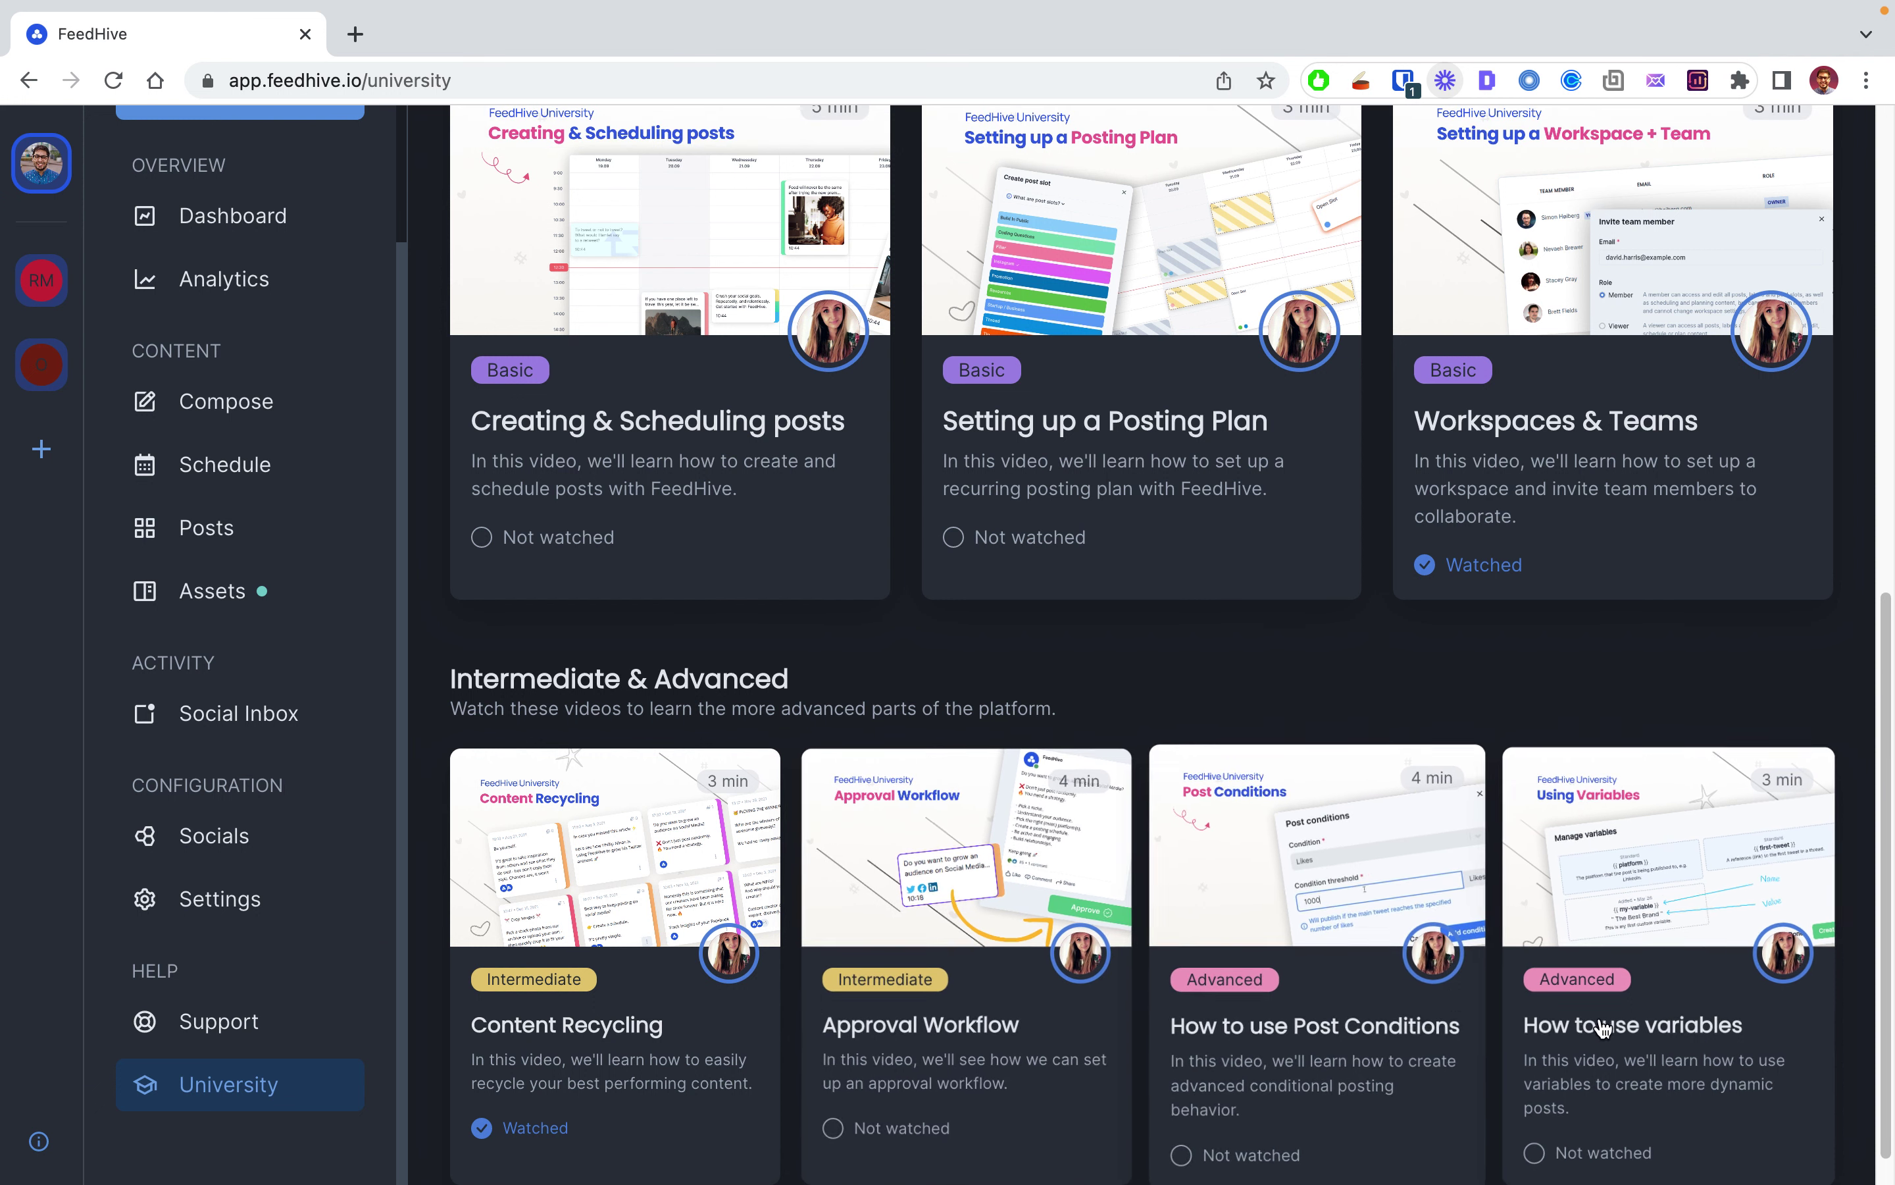
pyautogui.scroll(4, 210, 780)
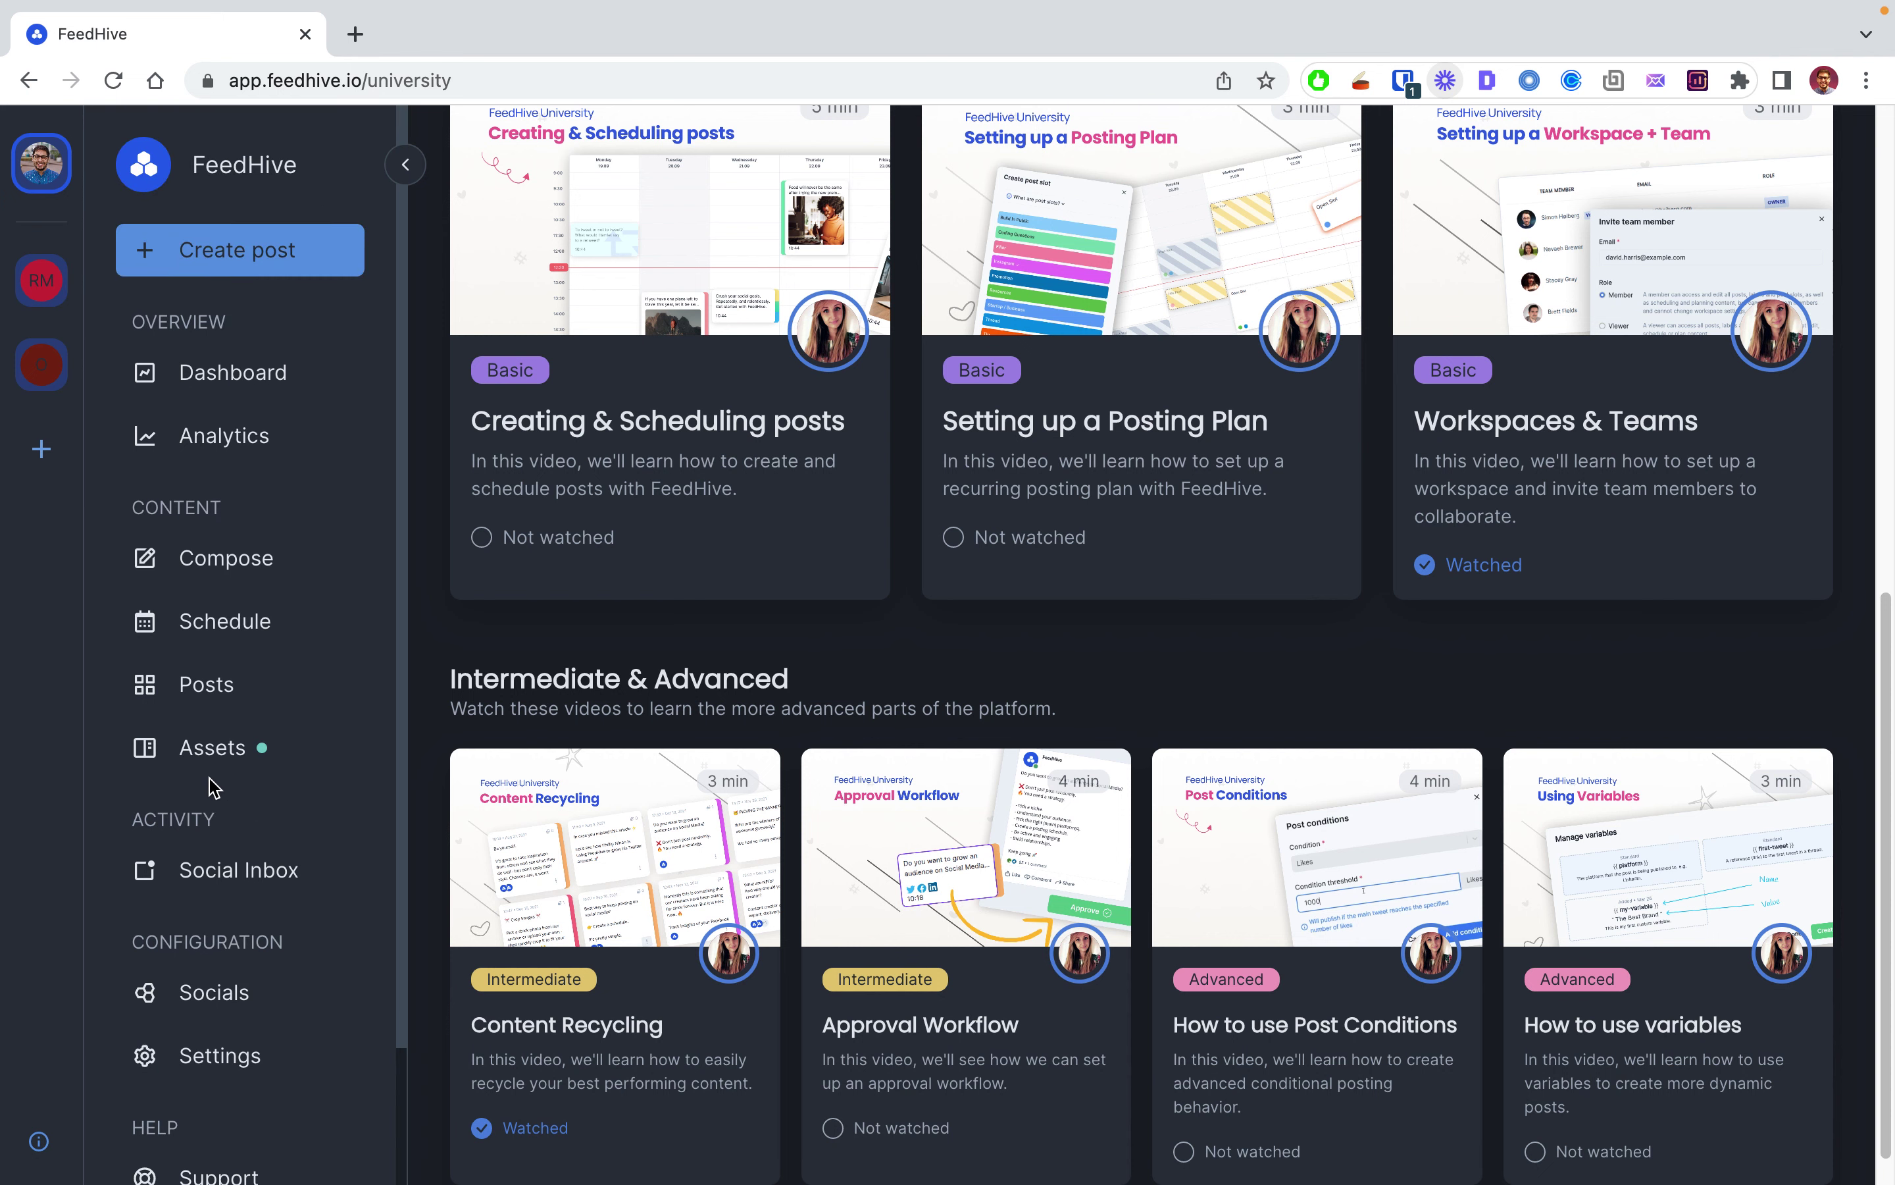
pyautogui.scroll(-1, 1191, 819)
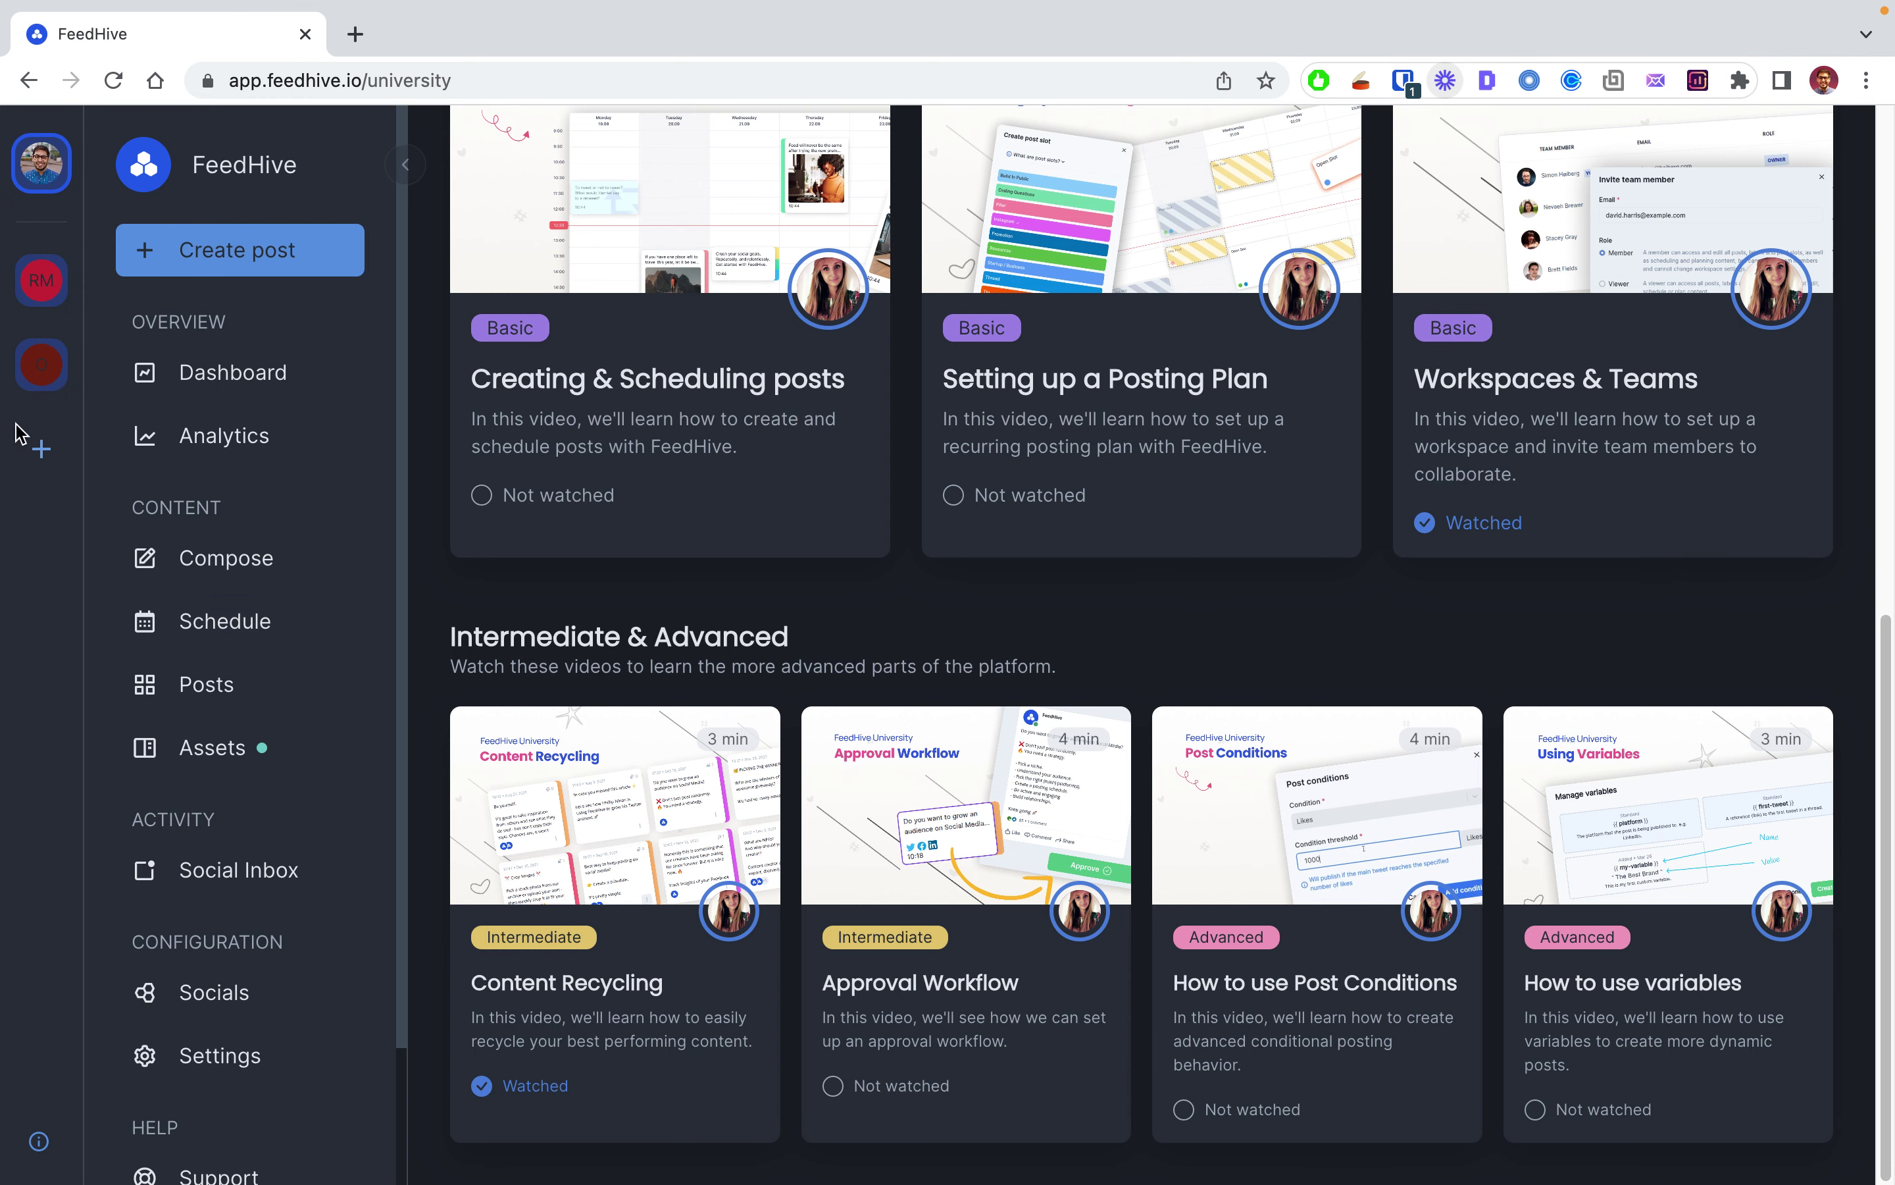
# Step: Check the account options and settings, and view the user profile's edit form, closing it without changes
pyautogui.scroll(10, 1574, 196)
pyautogui.click(1795, 147)
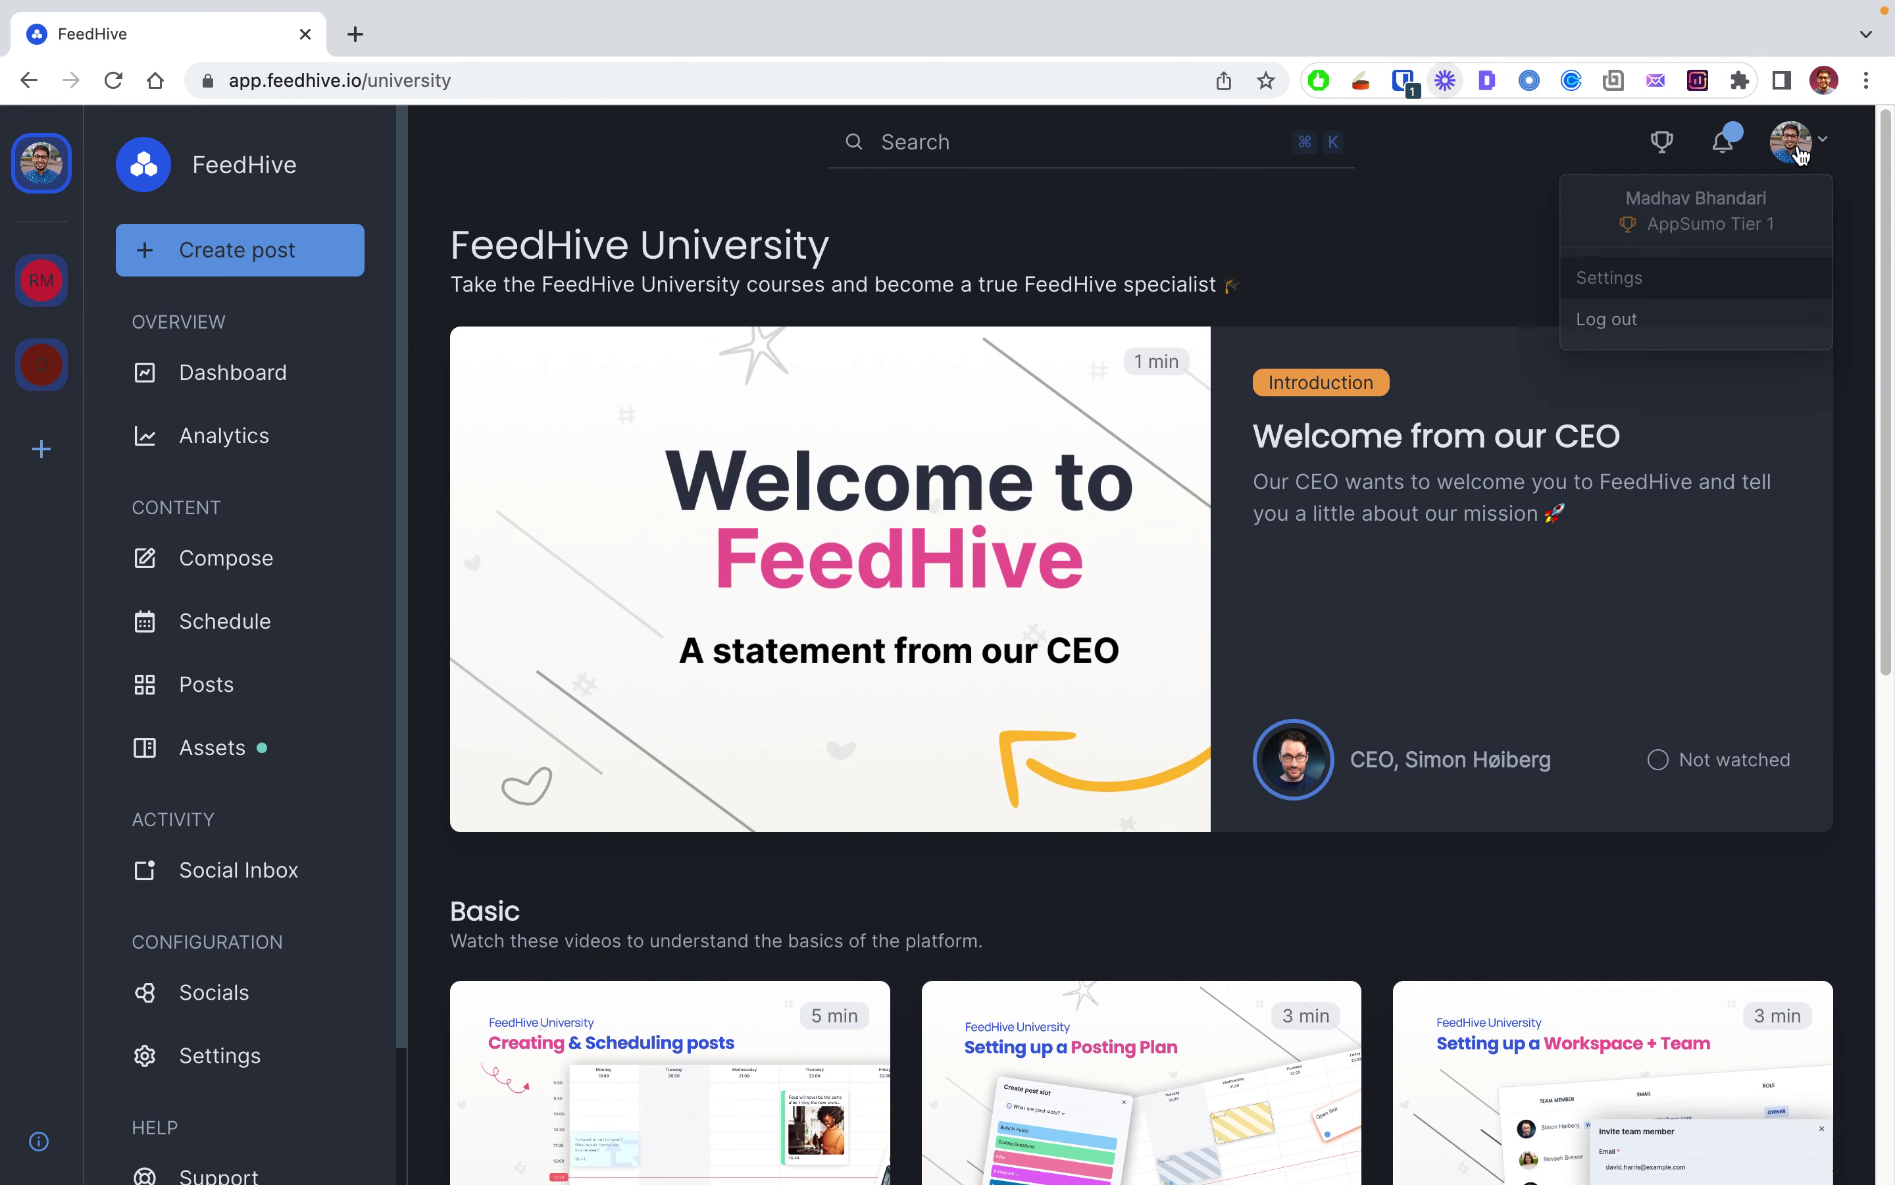
pyautogui.click(1606, 287)
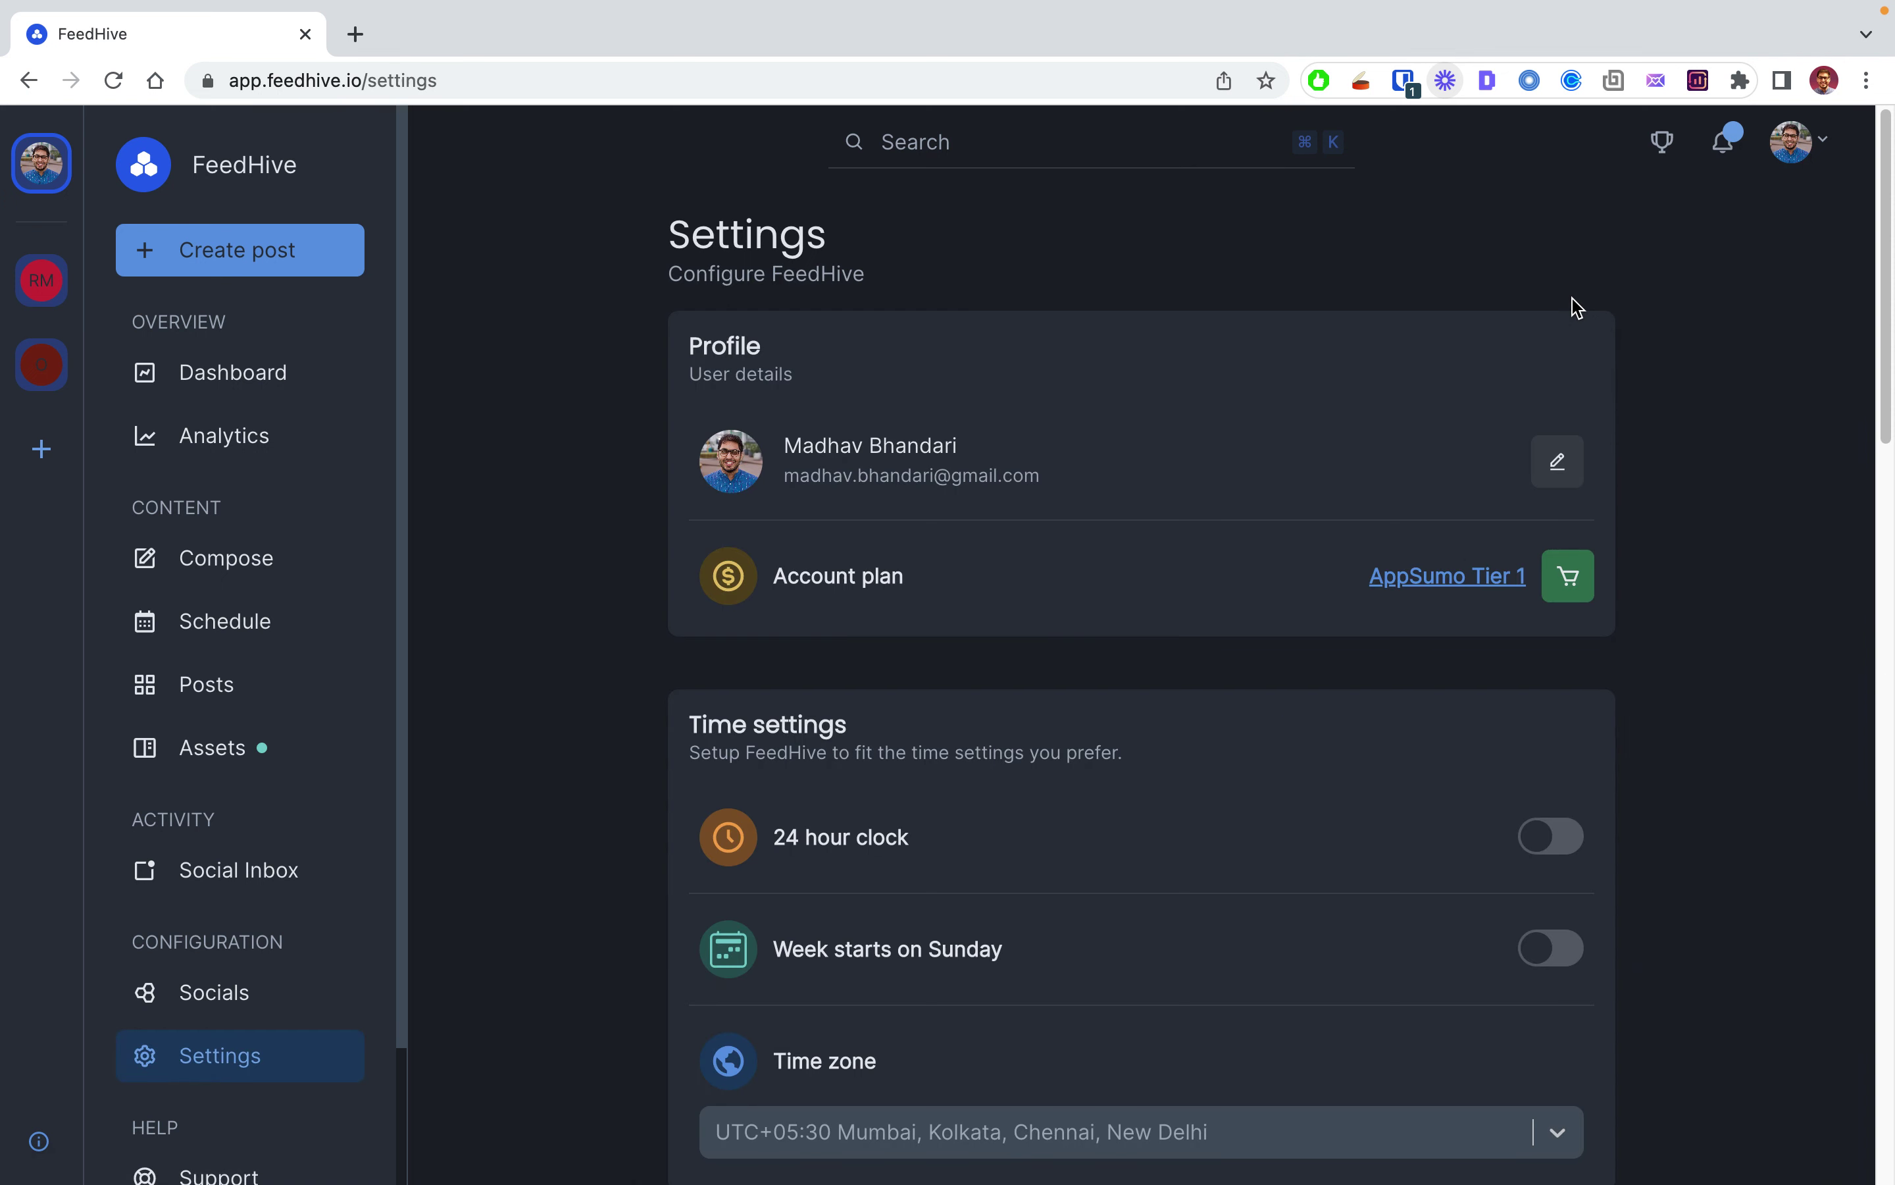
pyautogui.click(1831, 144)
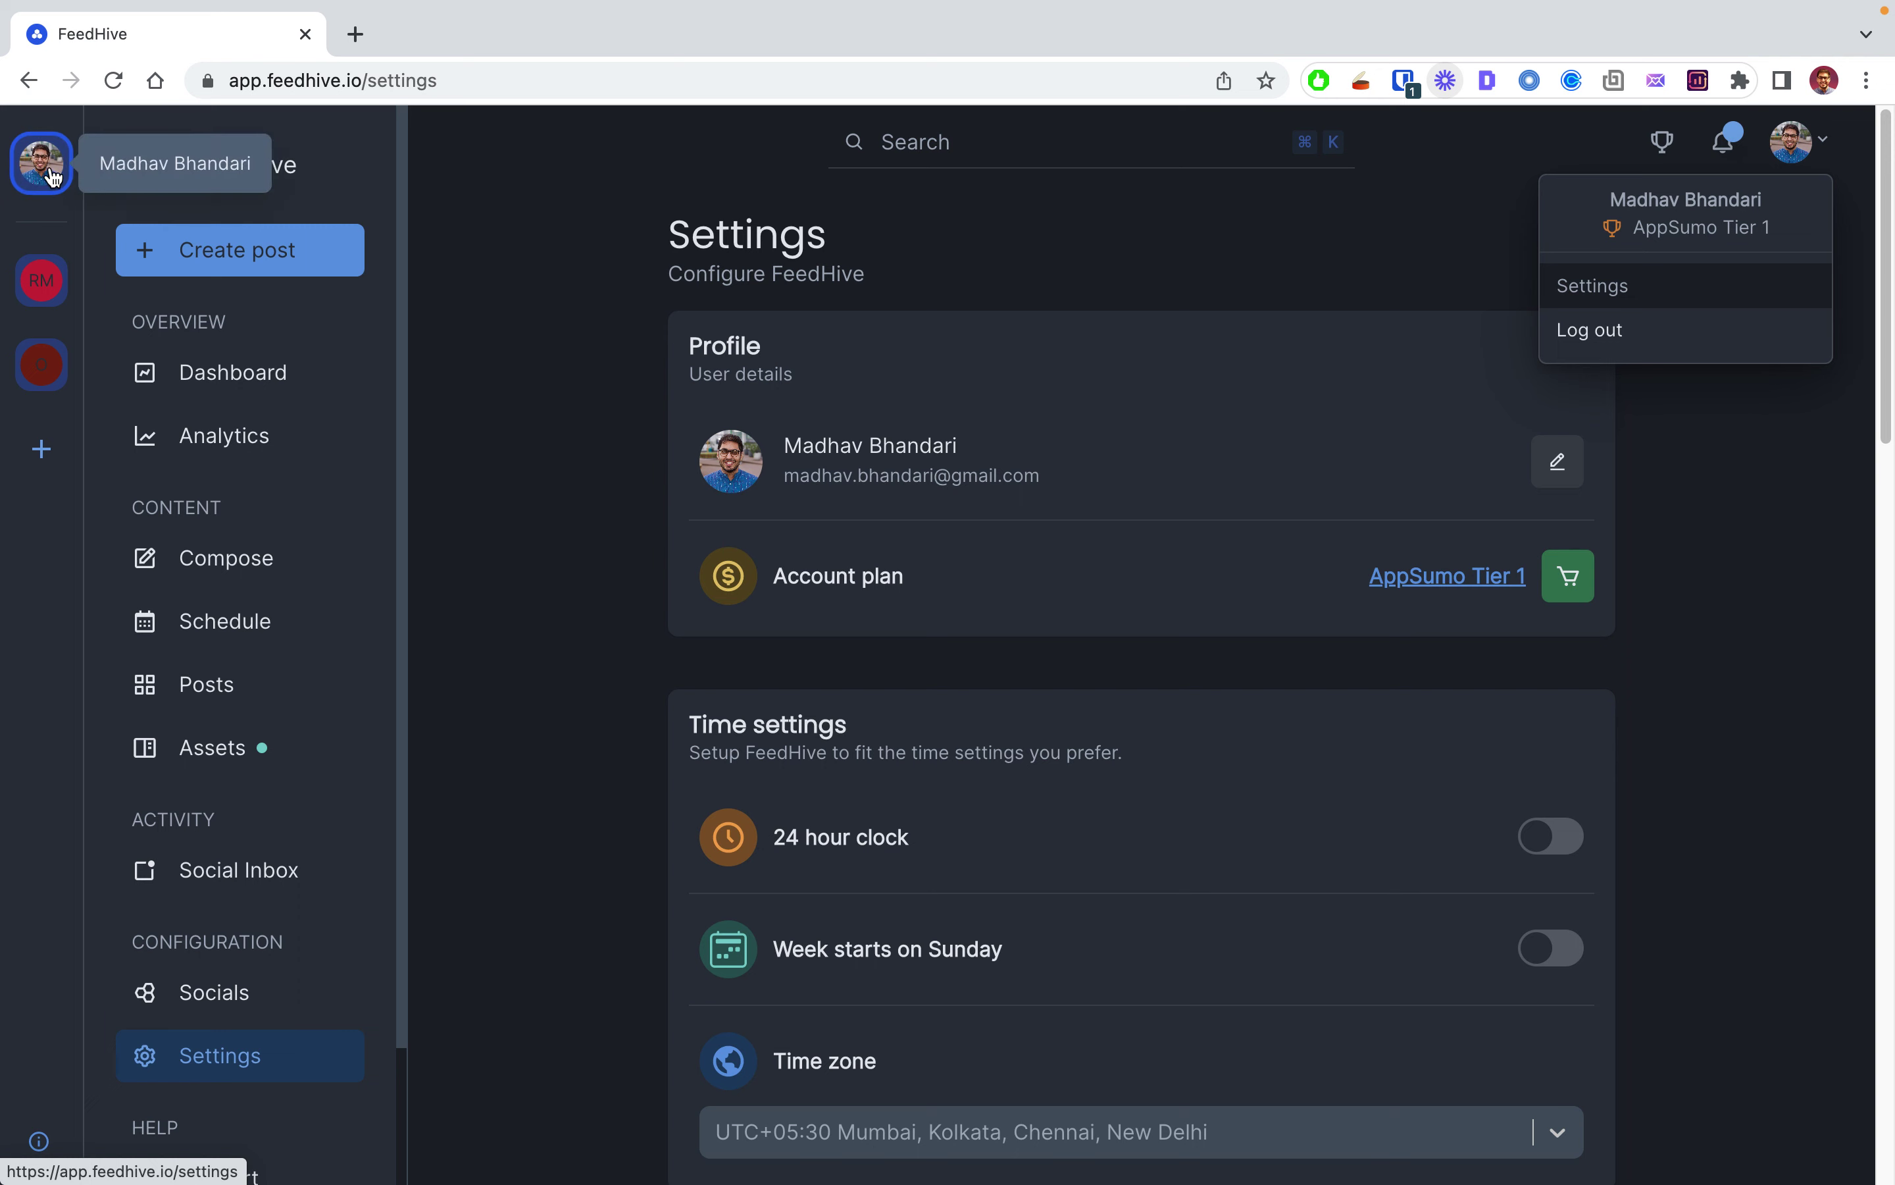
pyautogui.click(33, 177)
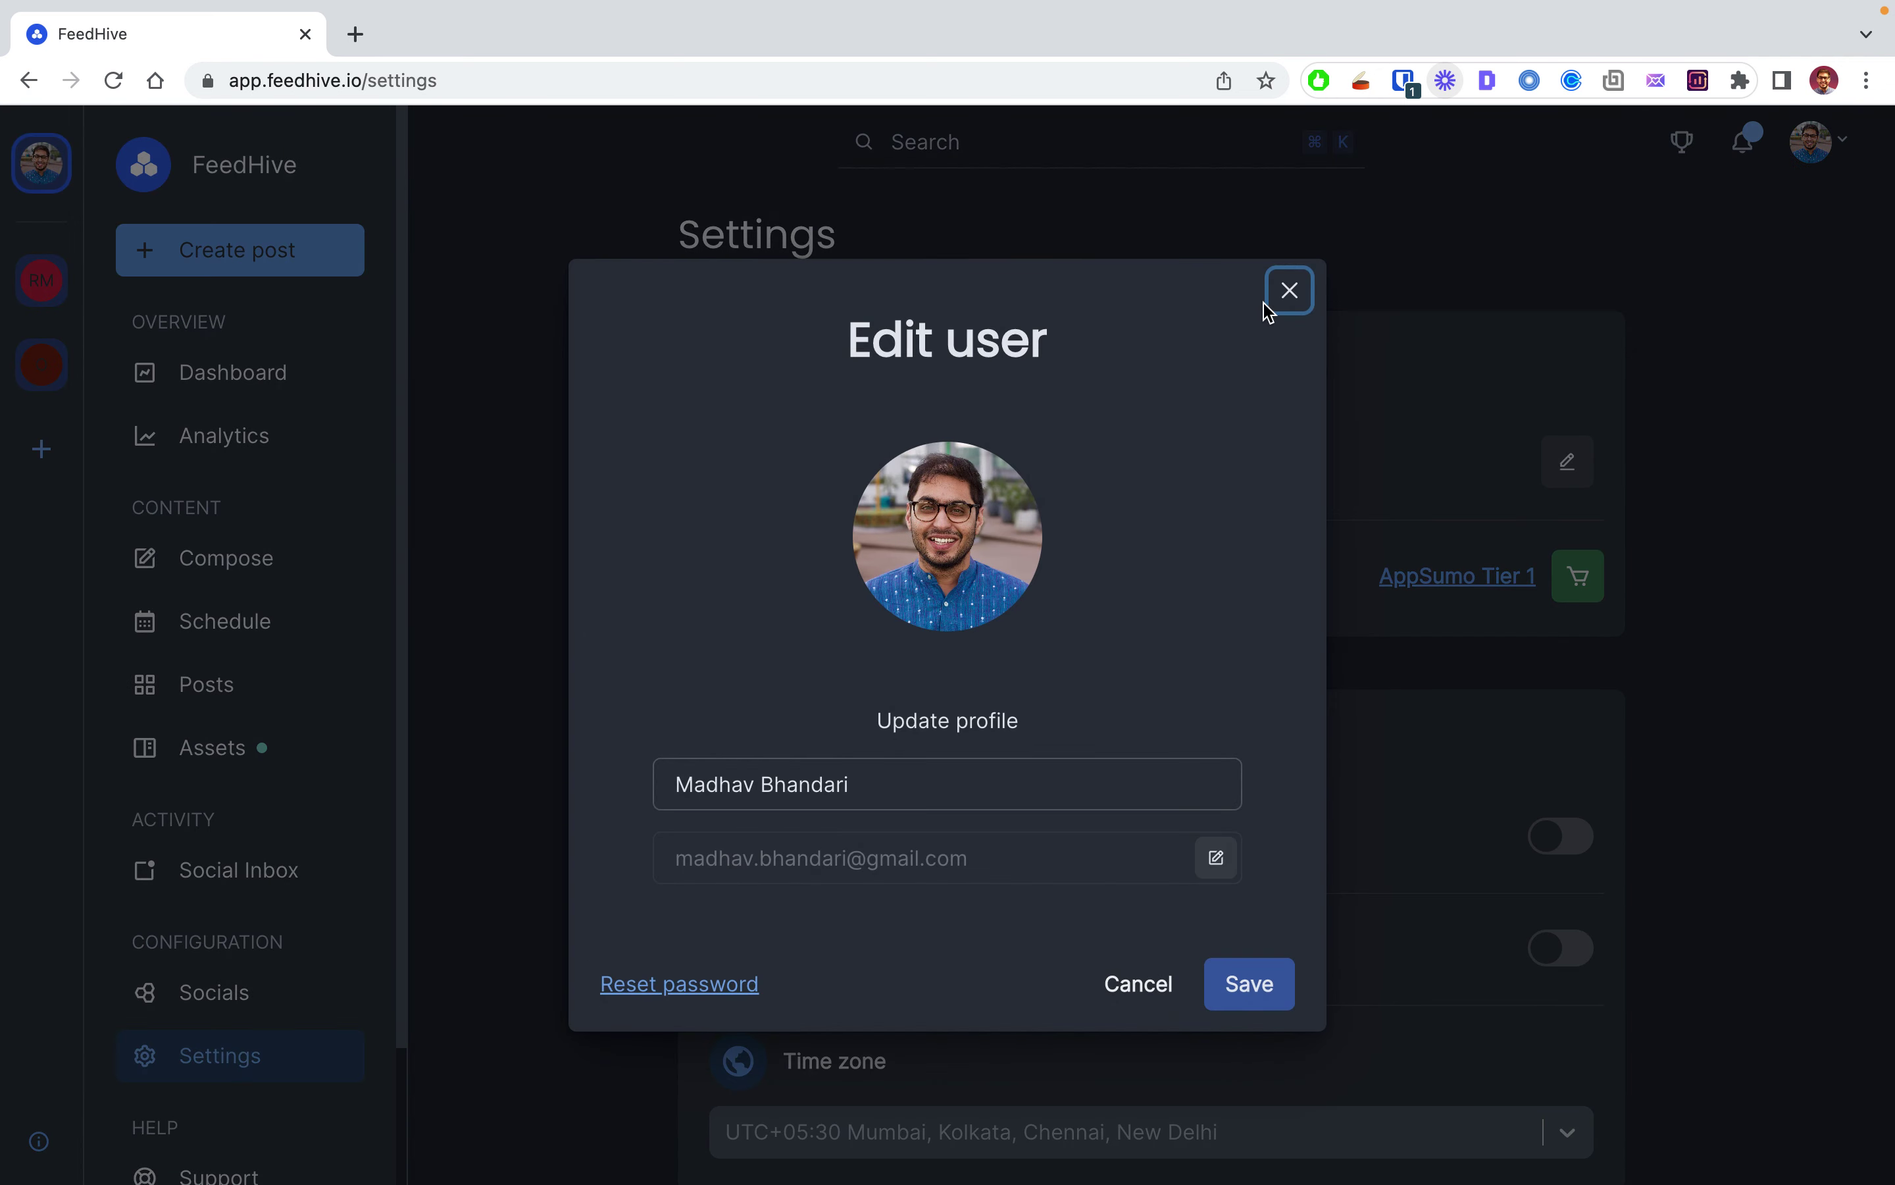
pyautogui.click(1290, 290)
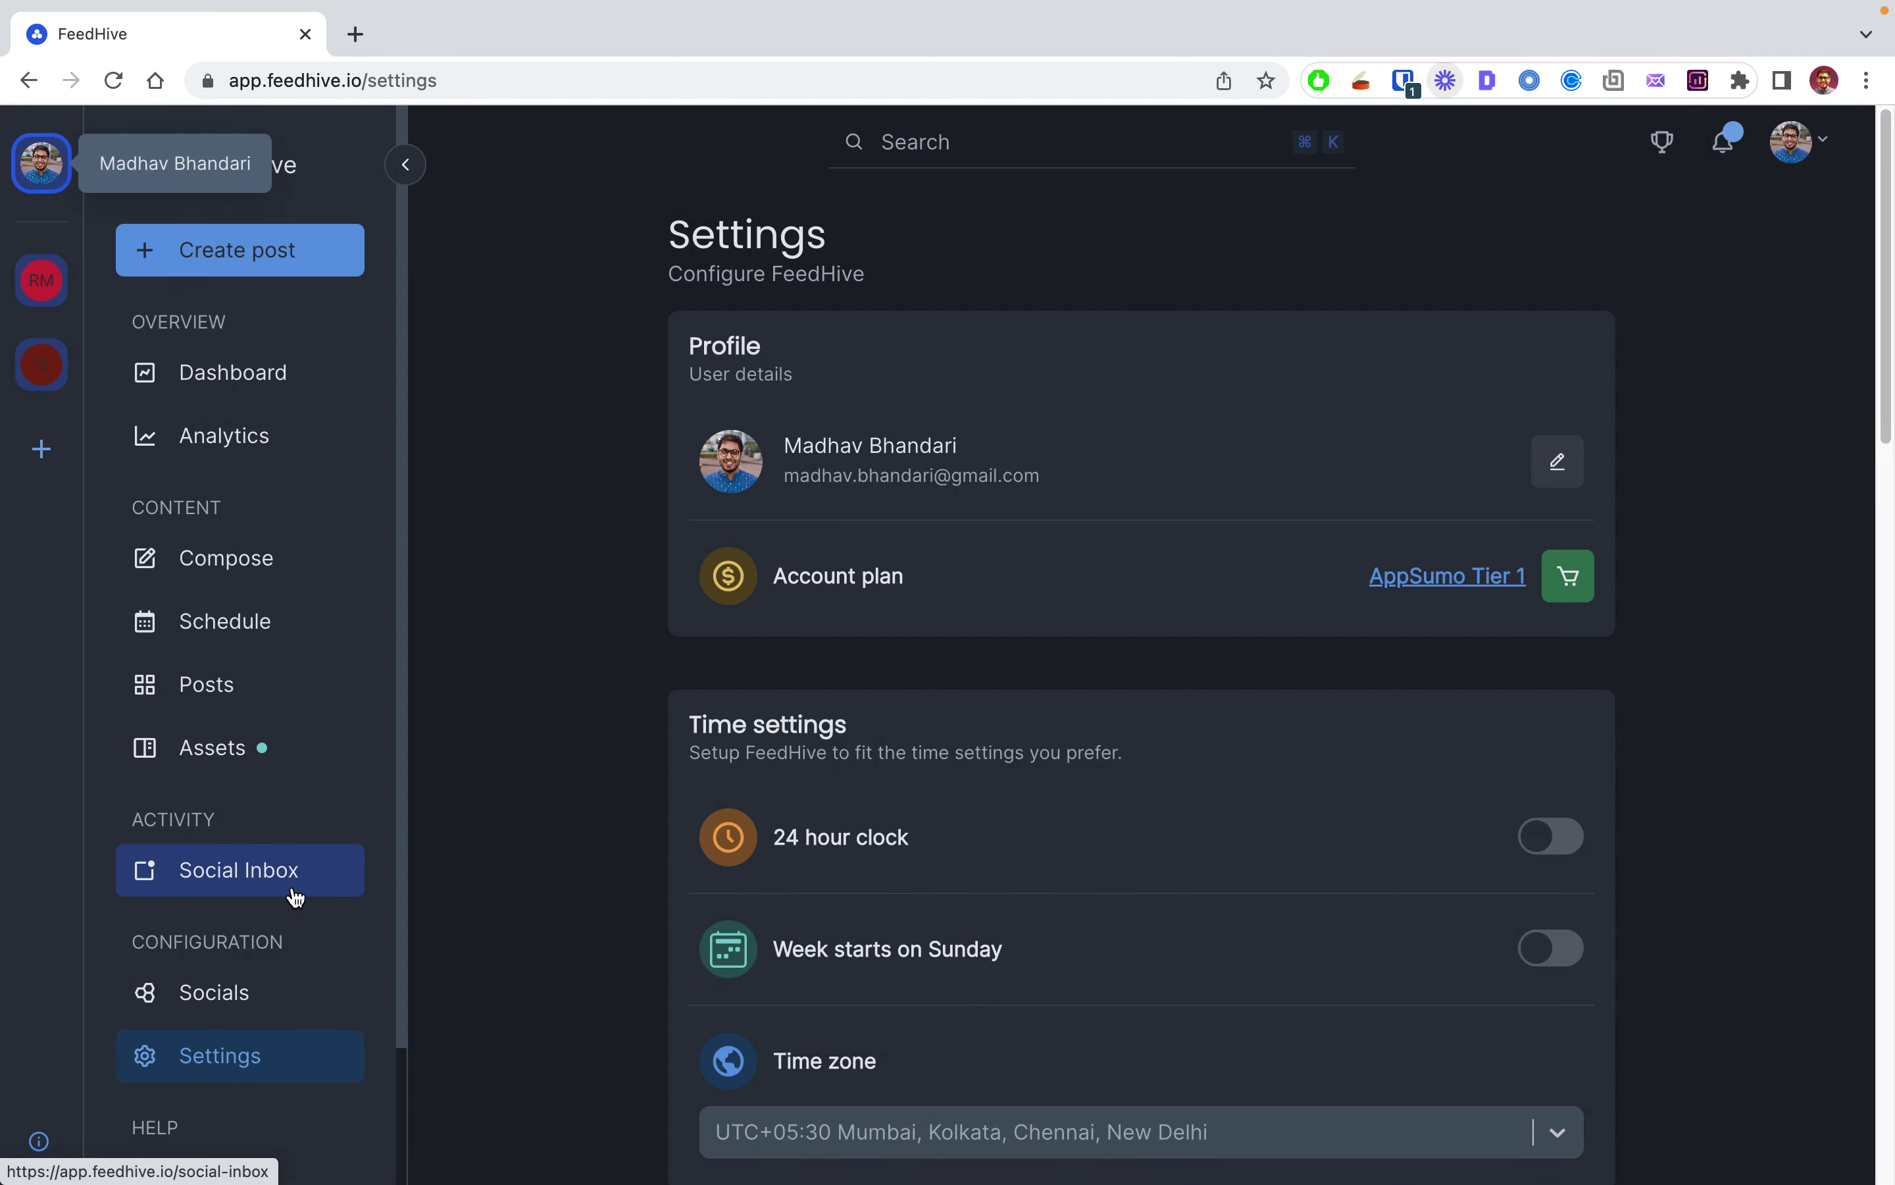
# Step: Go through the settings page once more and revisit the University's video courses
pyautogui.scroll(-3, 294, 895)
pyautogui.scroll(3, 223, 940)
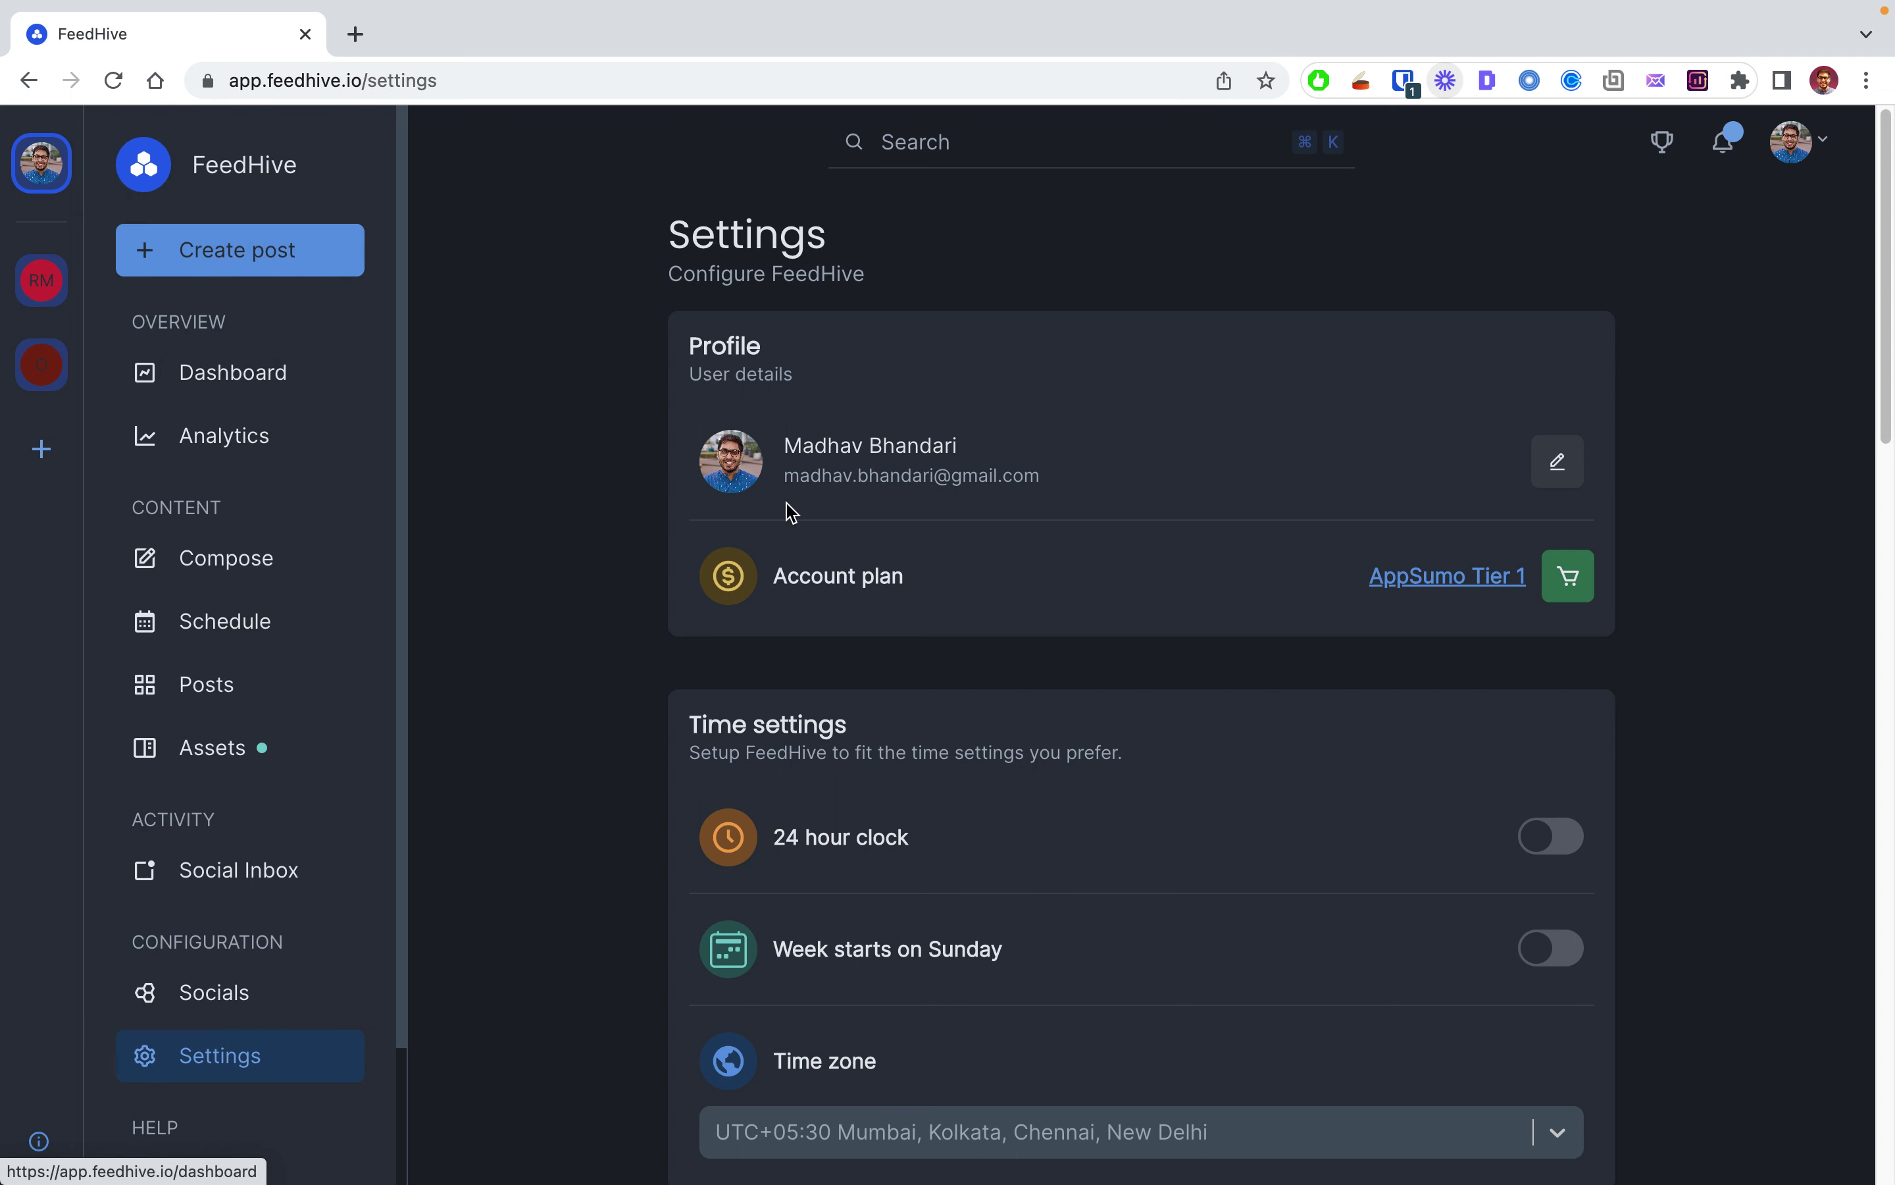
pyautogui.scroll(-15, 850, 618)
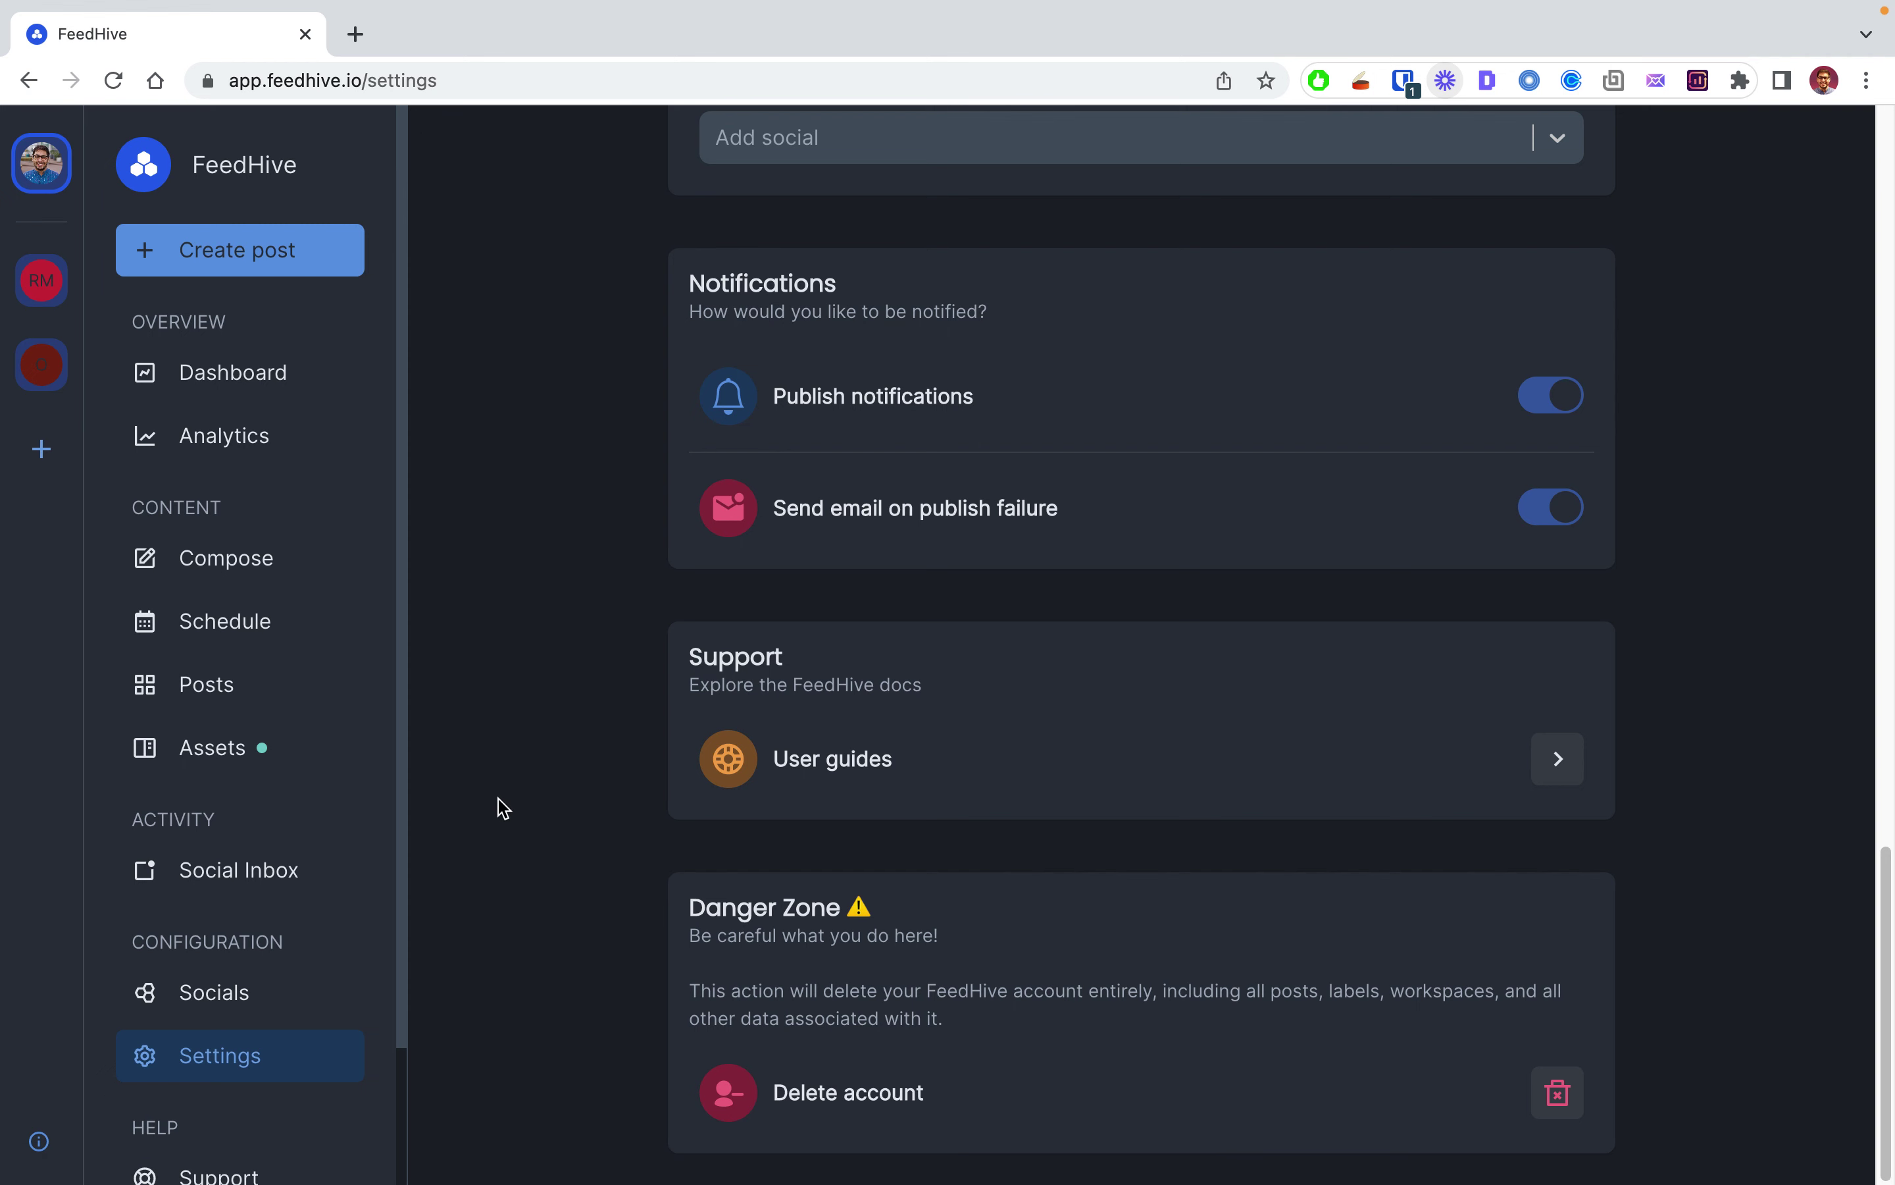
pyautogui.scroll(-3, 235, 1011)
pyautogui.click(210, 1079)
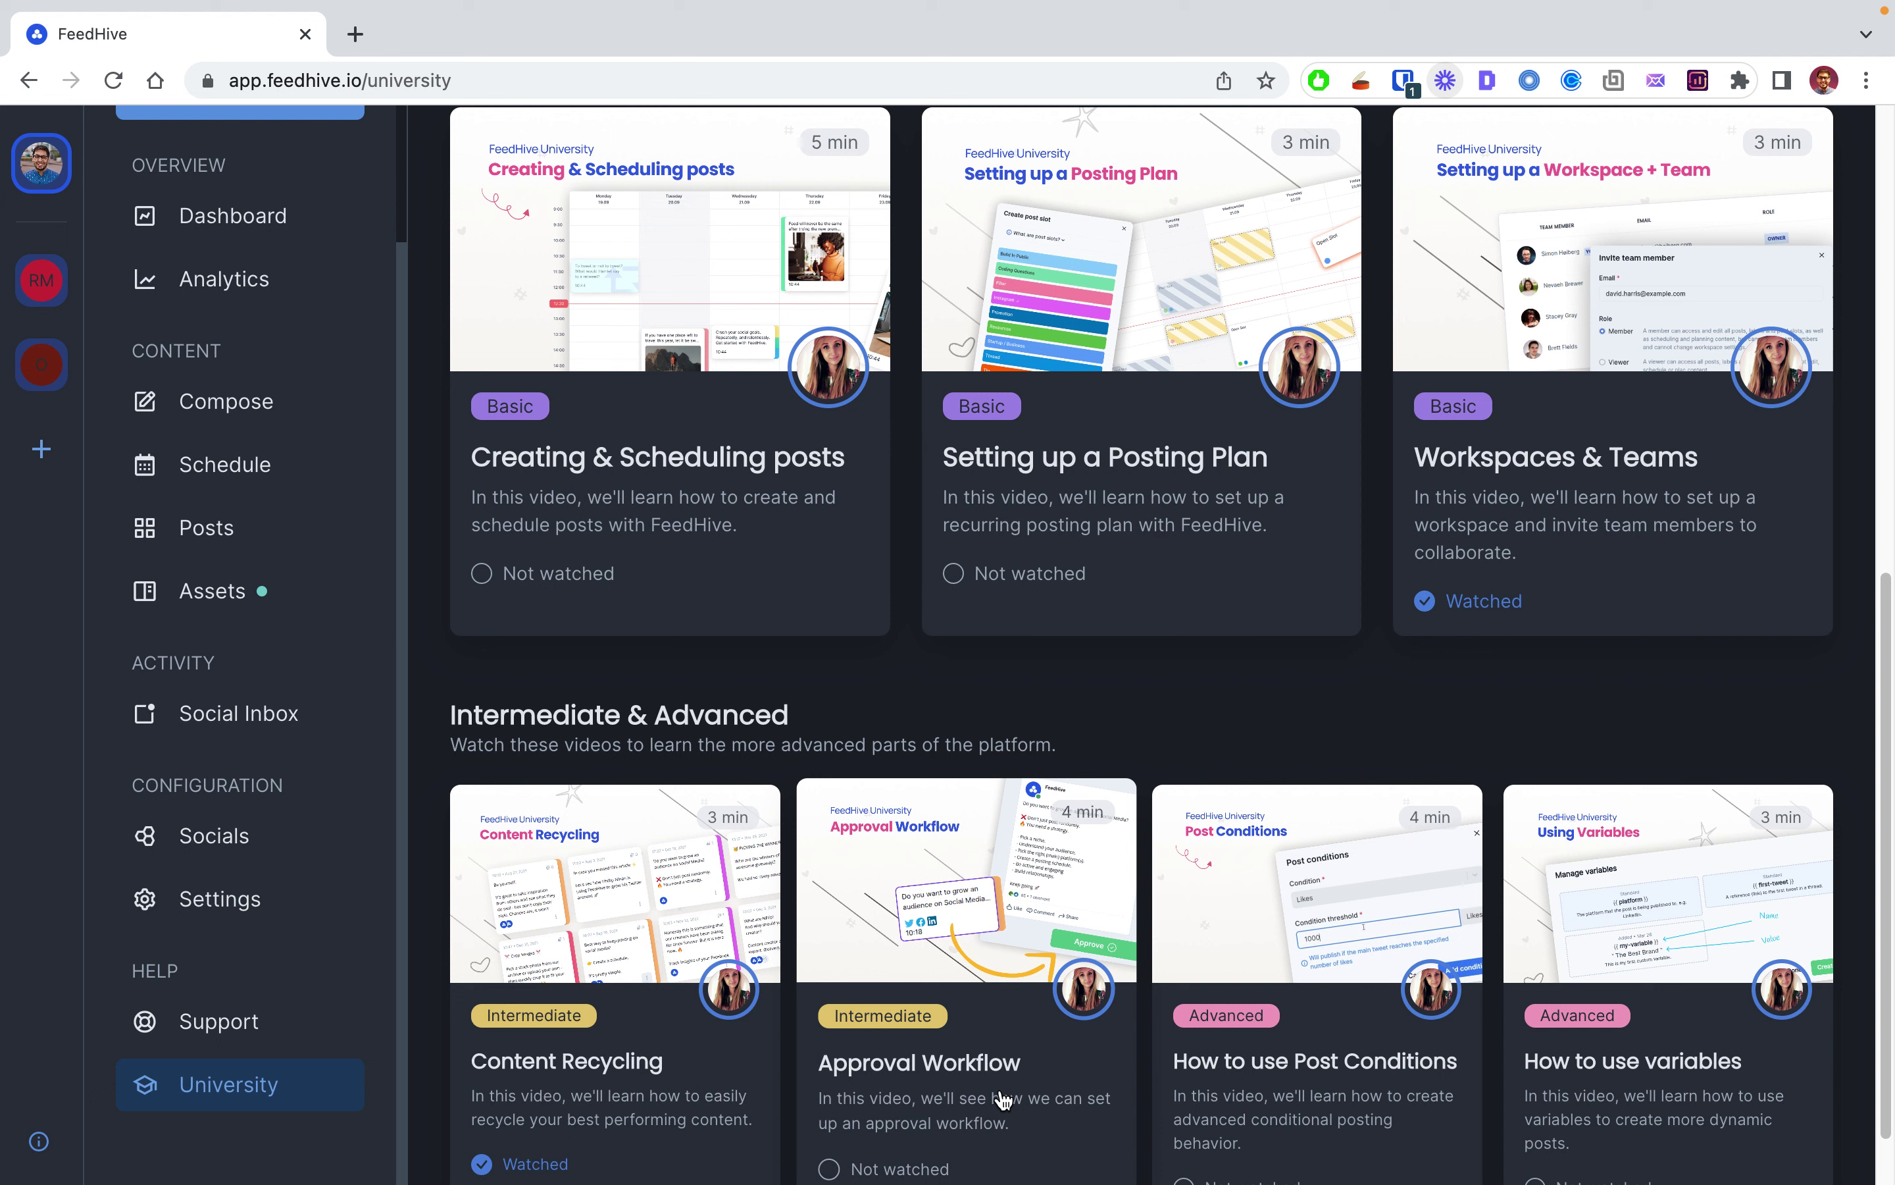
pyautogui.scroll(3, 262, 666)
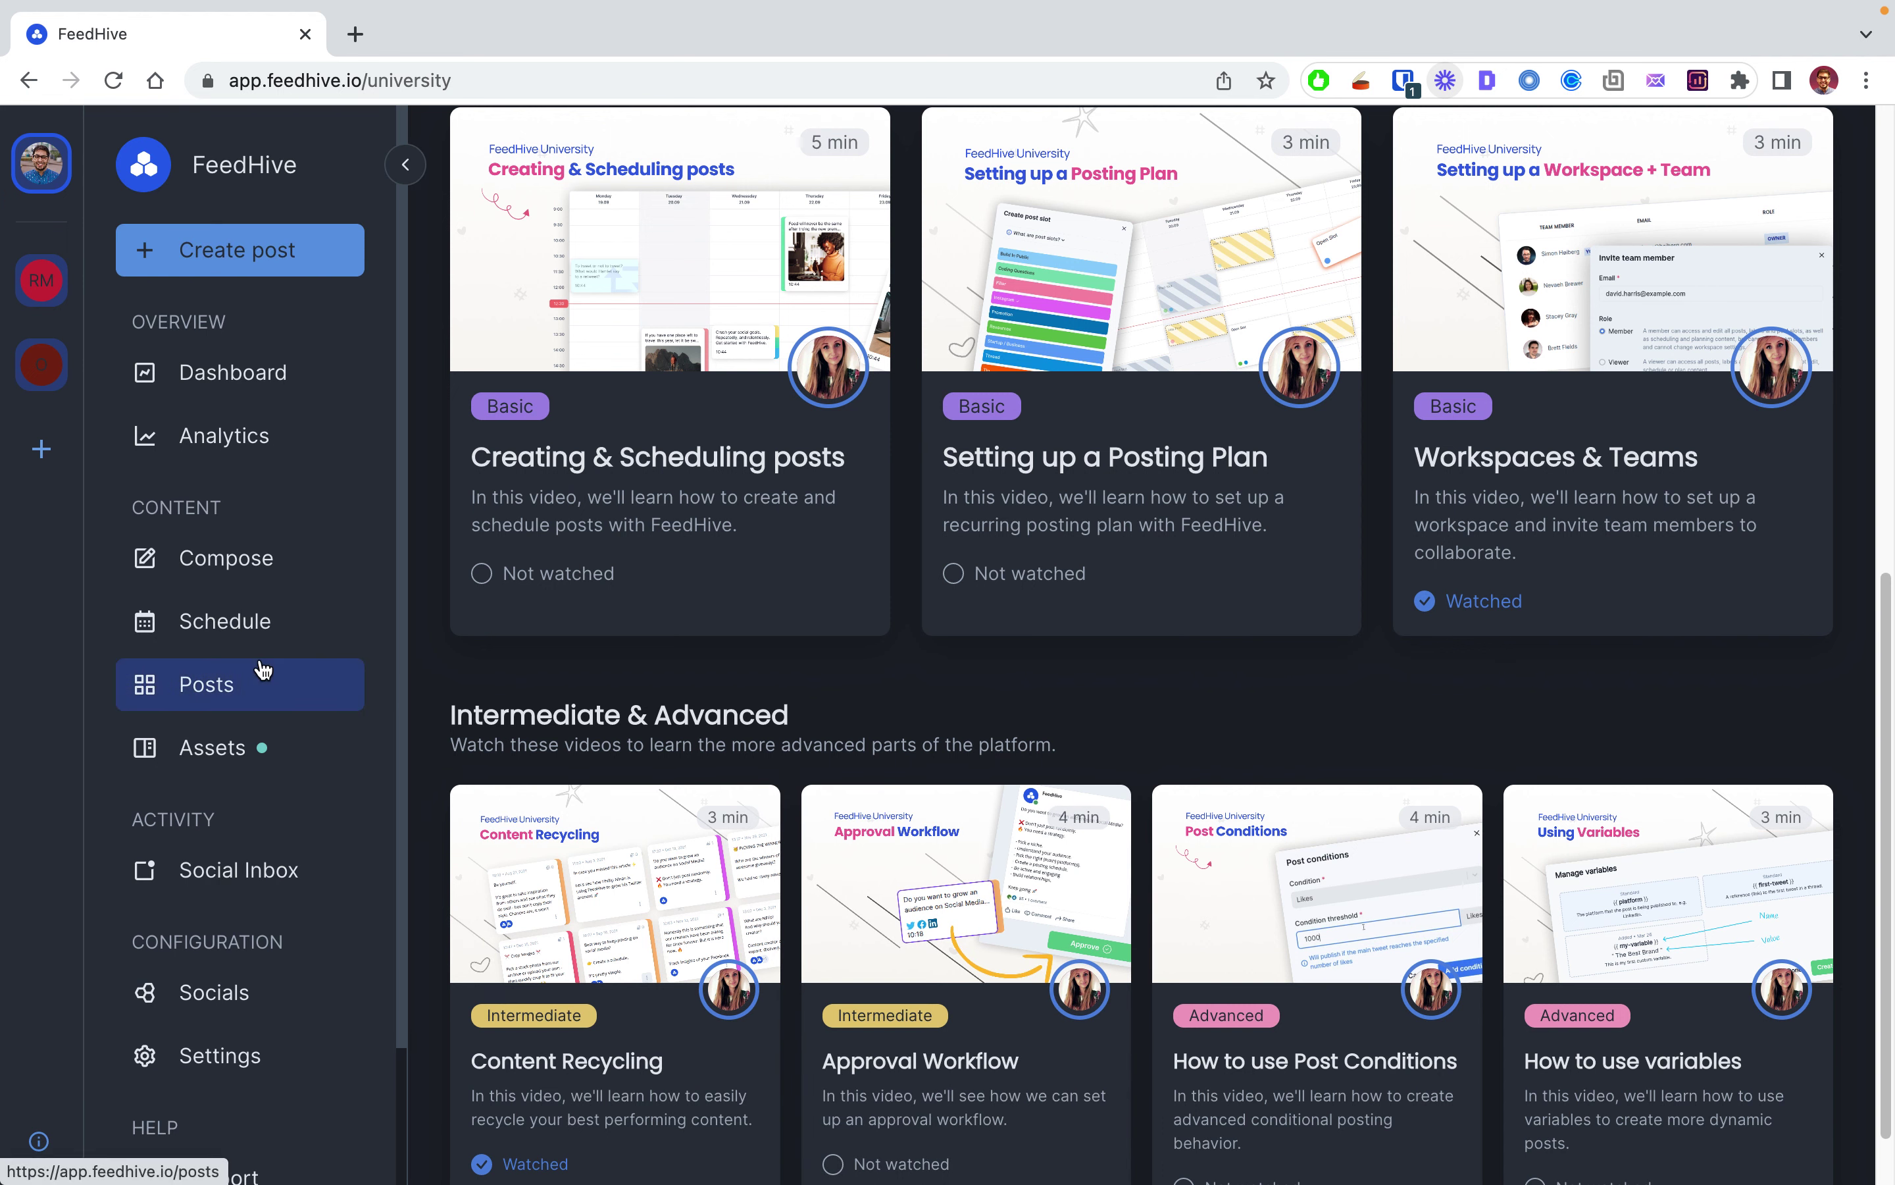
# Step: View the Twitter profile's analytics with its follower activity heatmap, and set the reporting period to 90 days
pyautogui.click(226, 436)
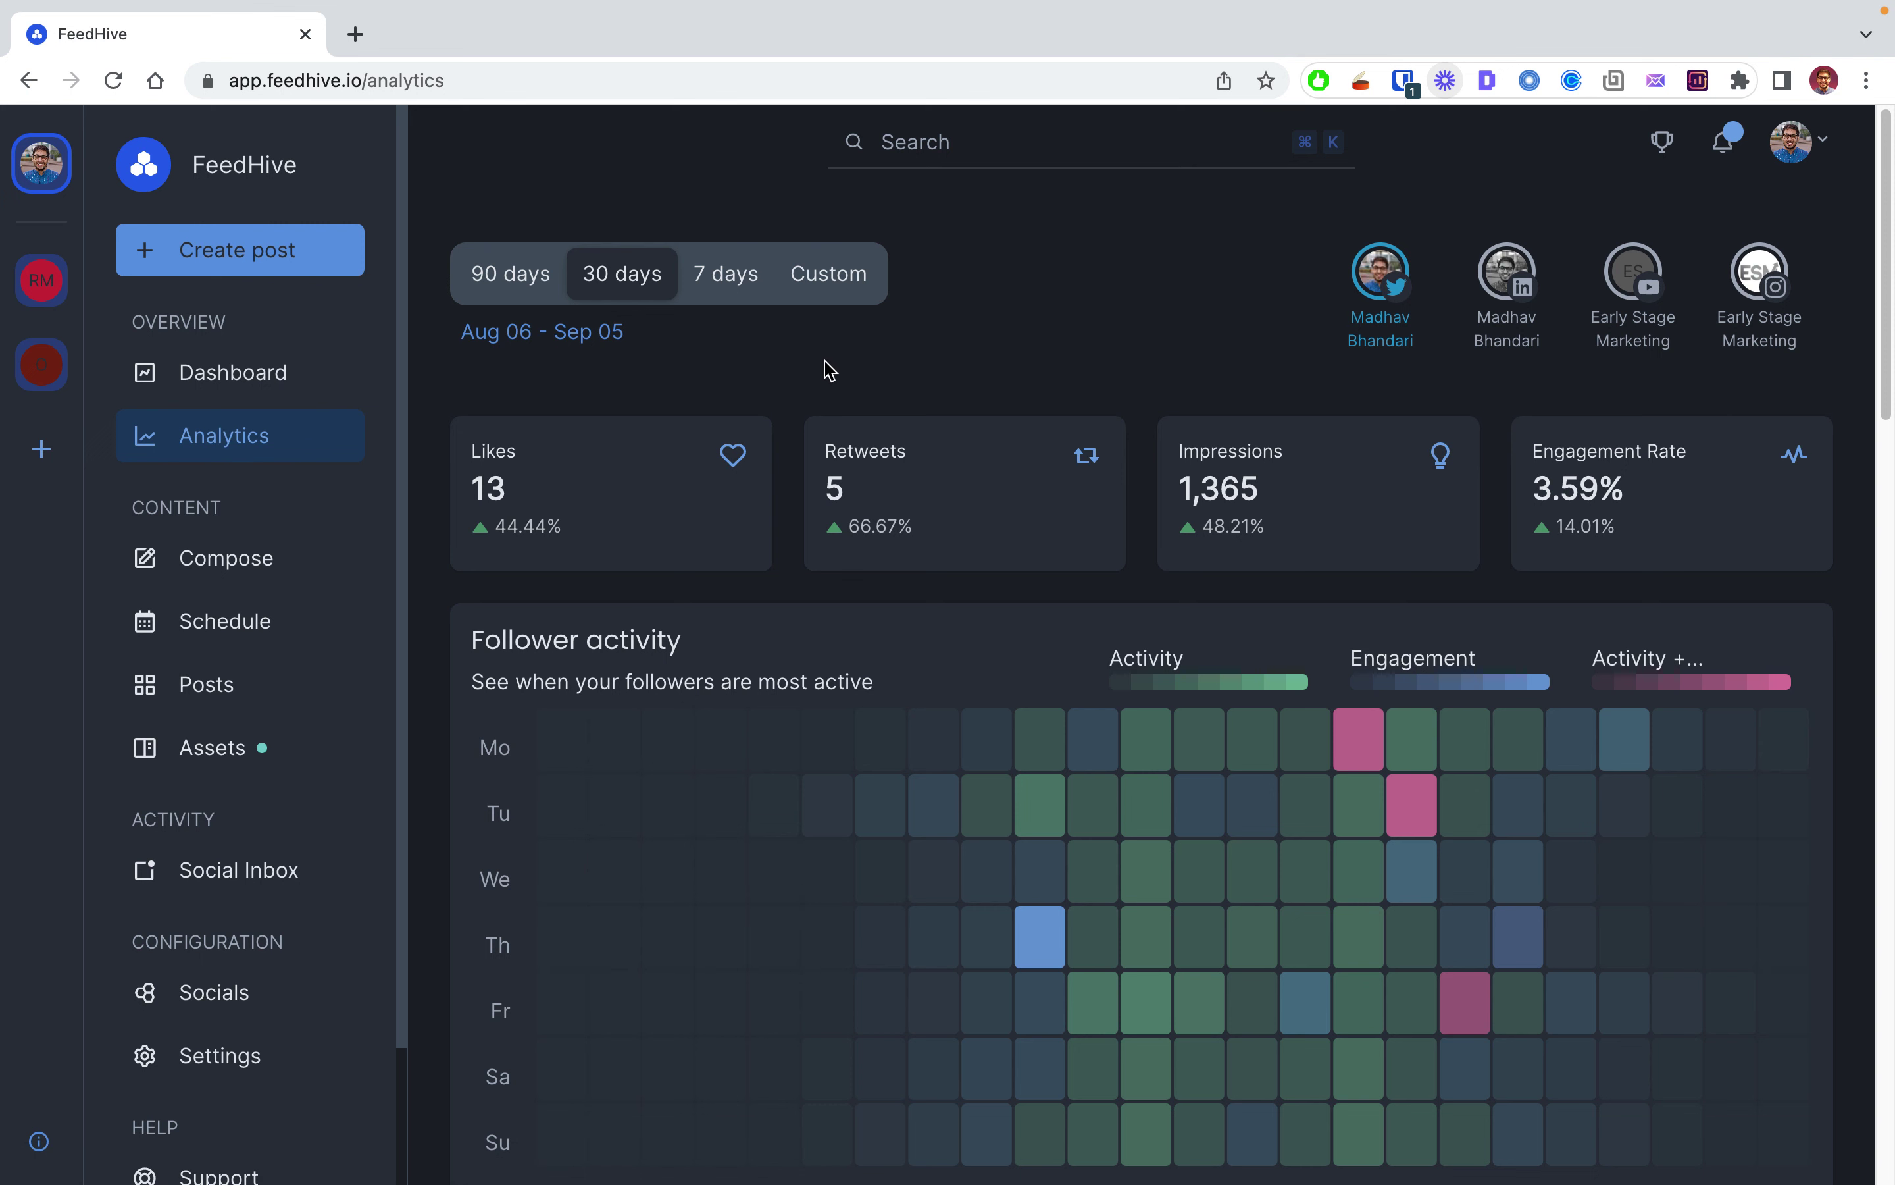
pyautogui.scroll(-3, 820, 562)
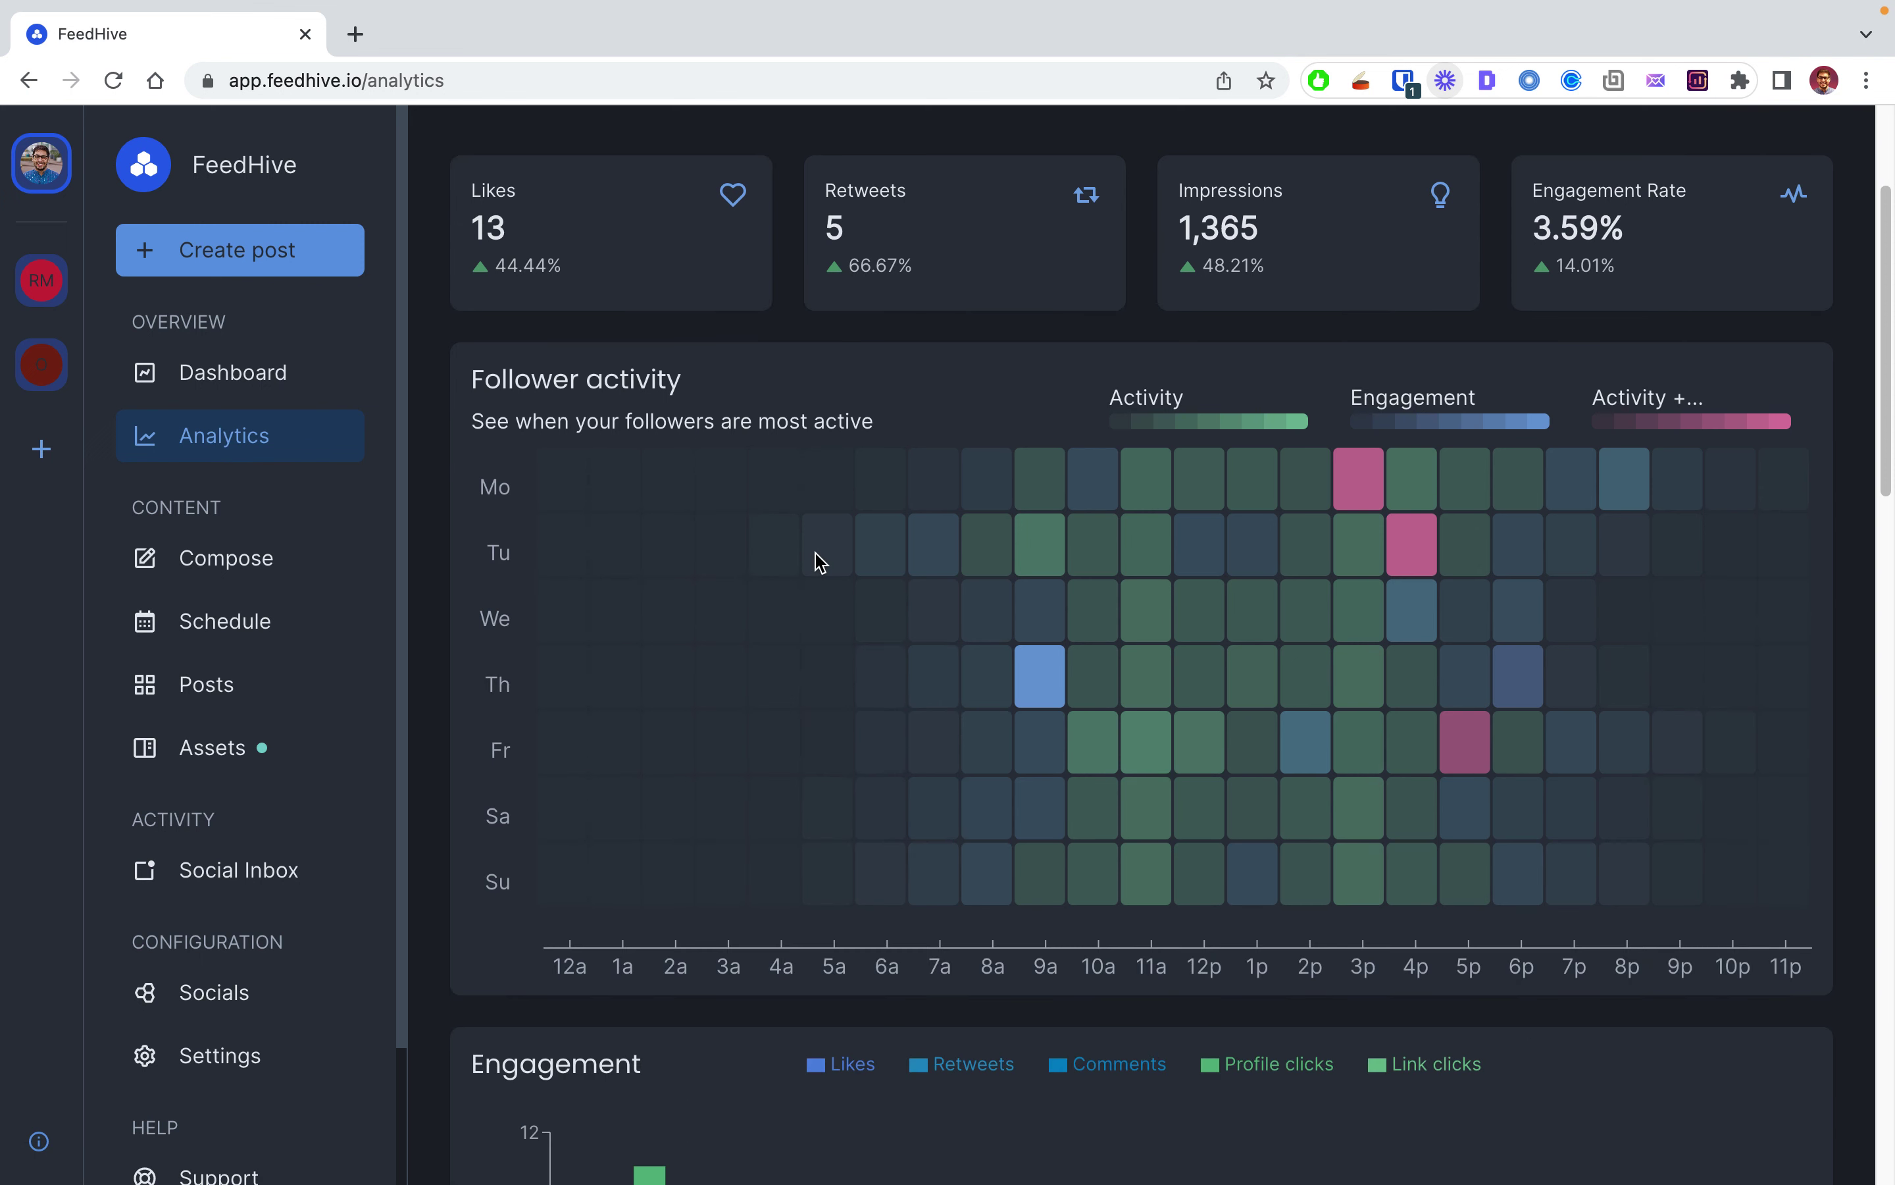
pyautogui.scroll(3, 820, 563)
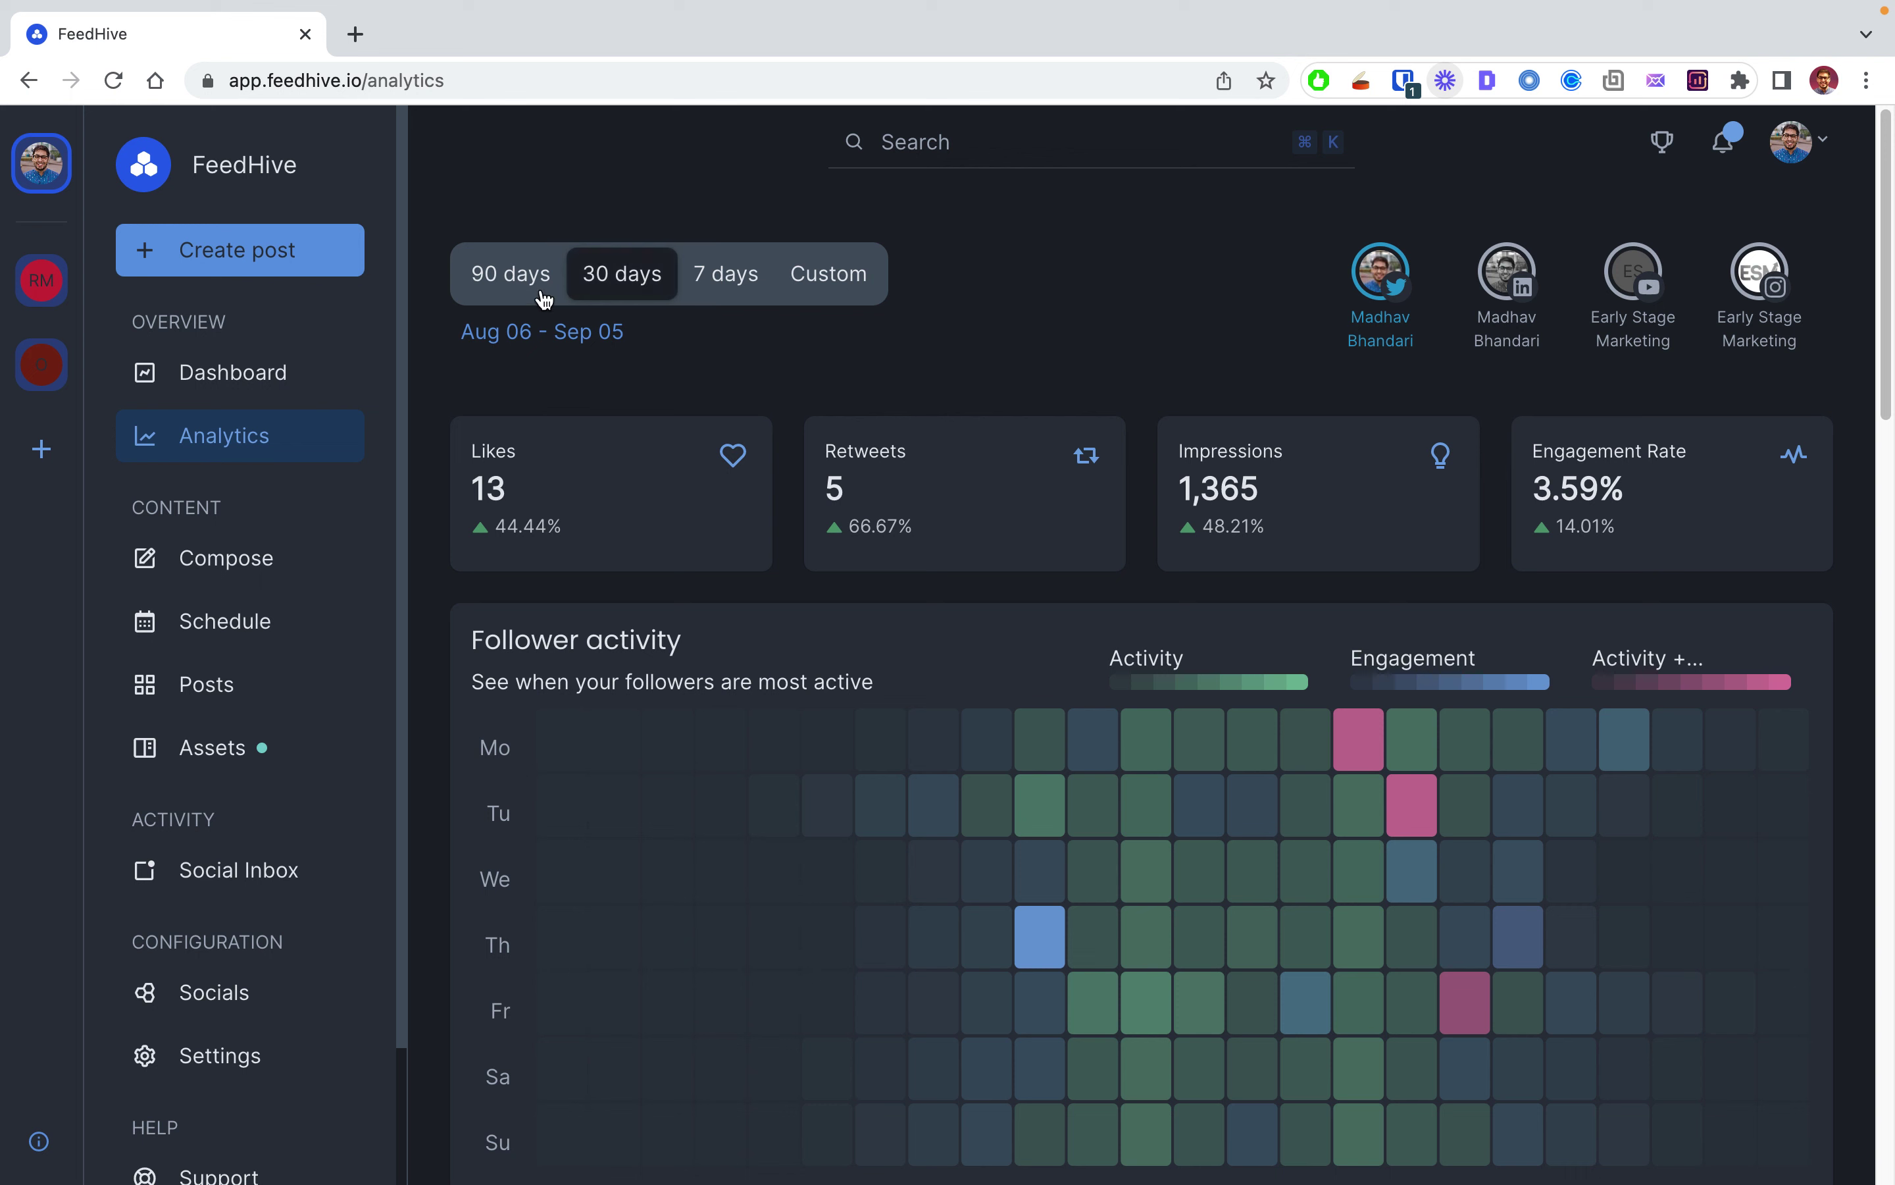
pyautogui.click(543, 296)
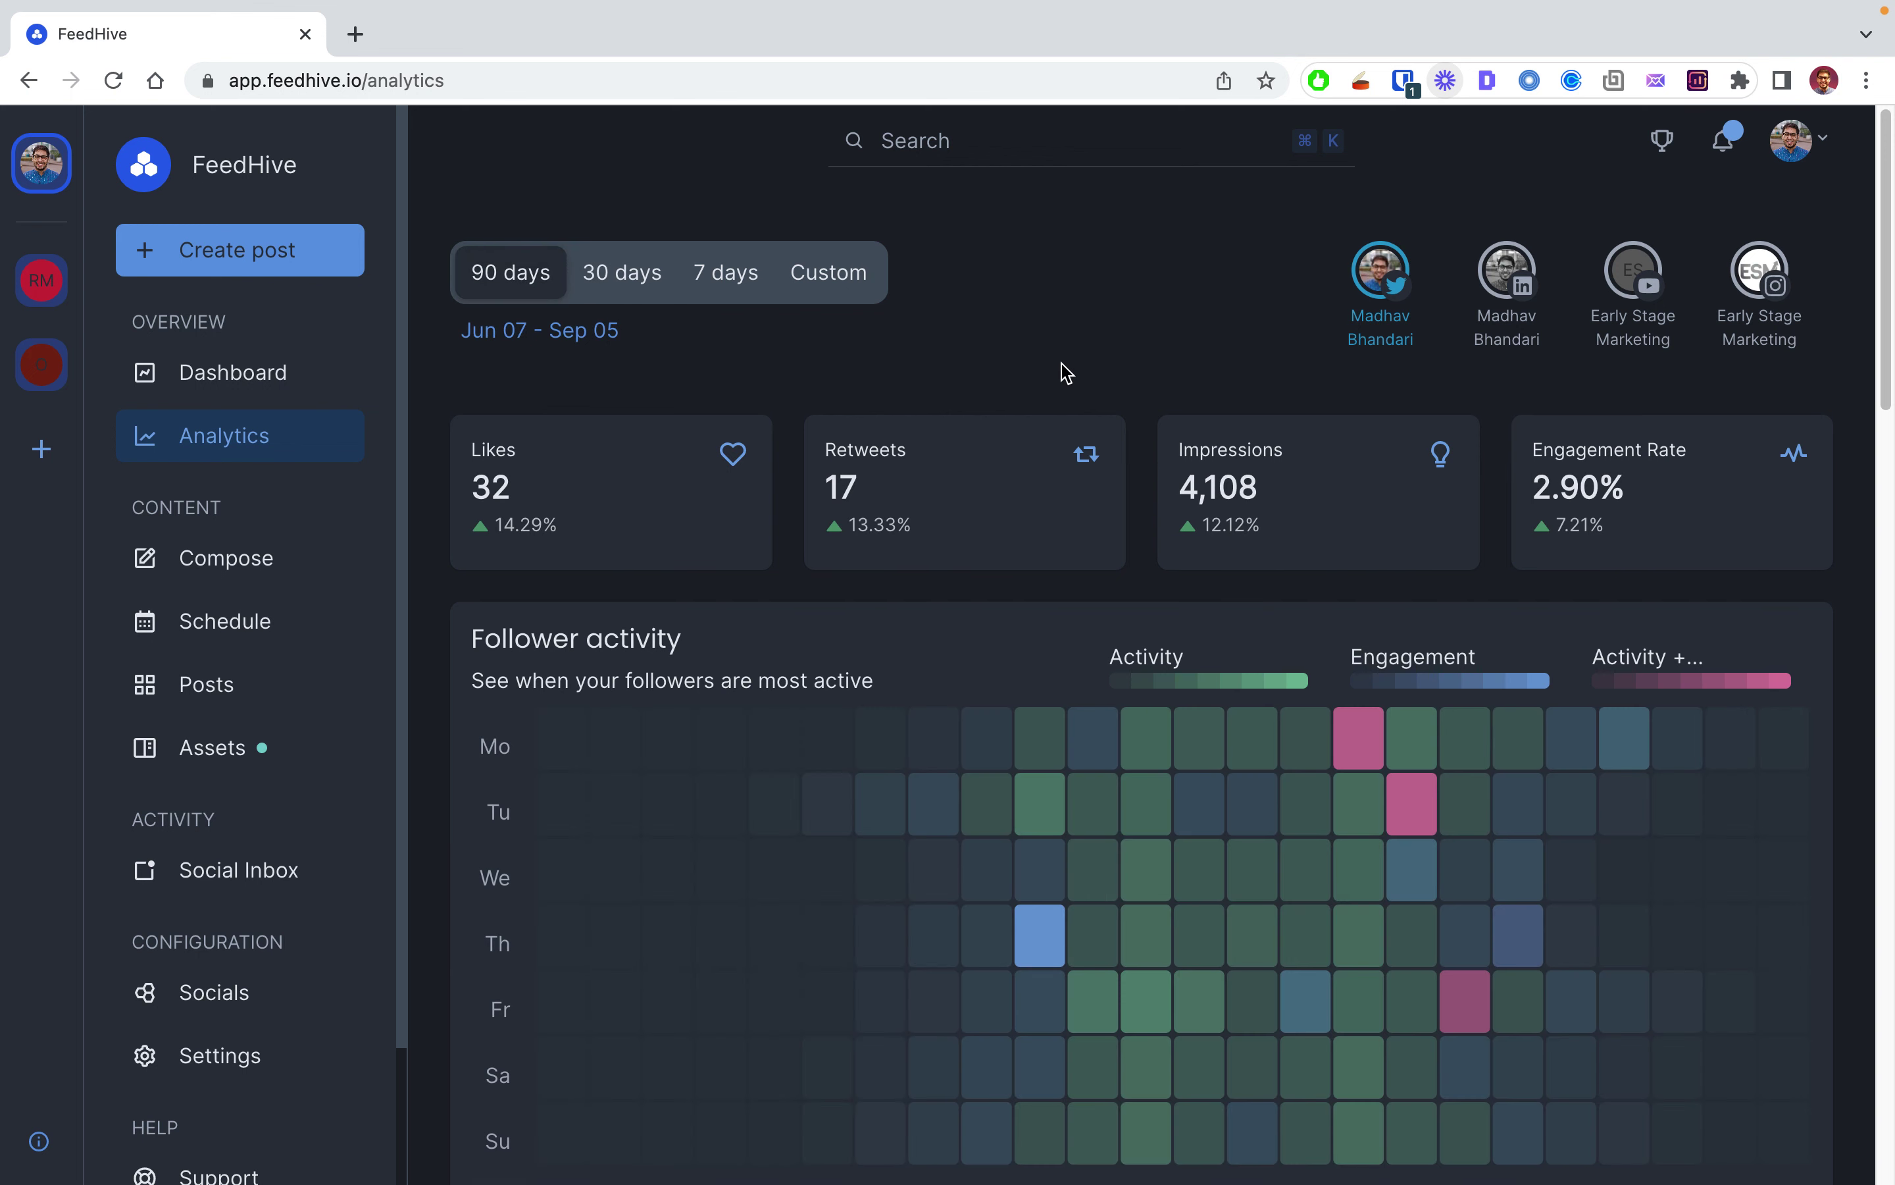
# Step: Examine the 90-day follower growth chart and the highest ranking posts by engagement rate
pyautogui.scroll(-9, 1067, 374)
pyautogui.scroll(-10, 1042, 376)
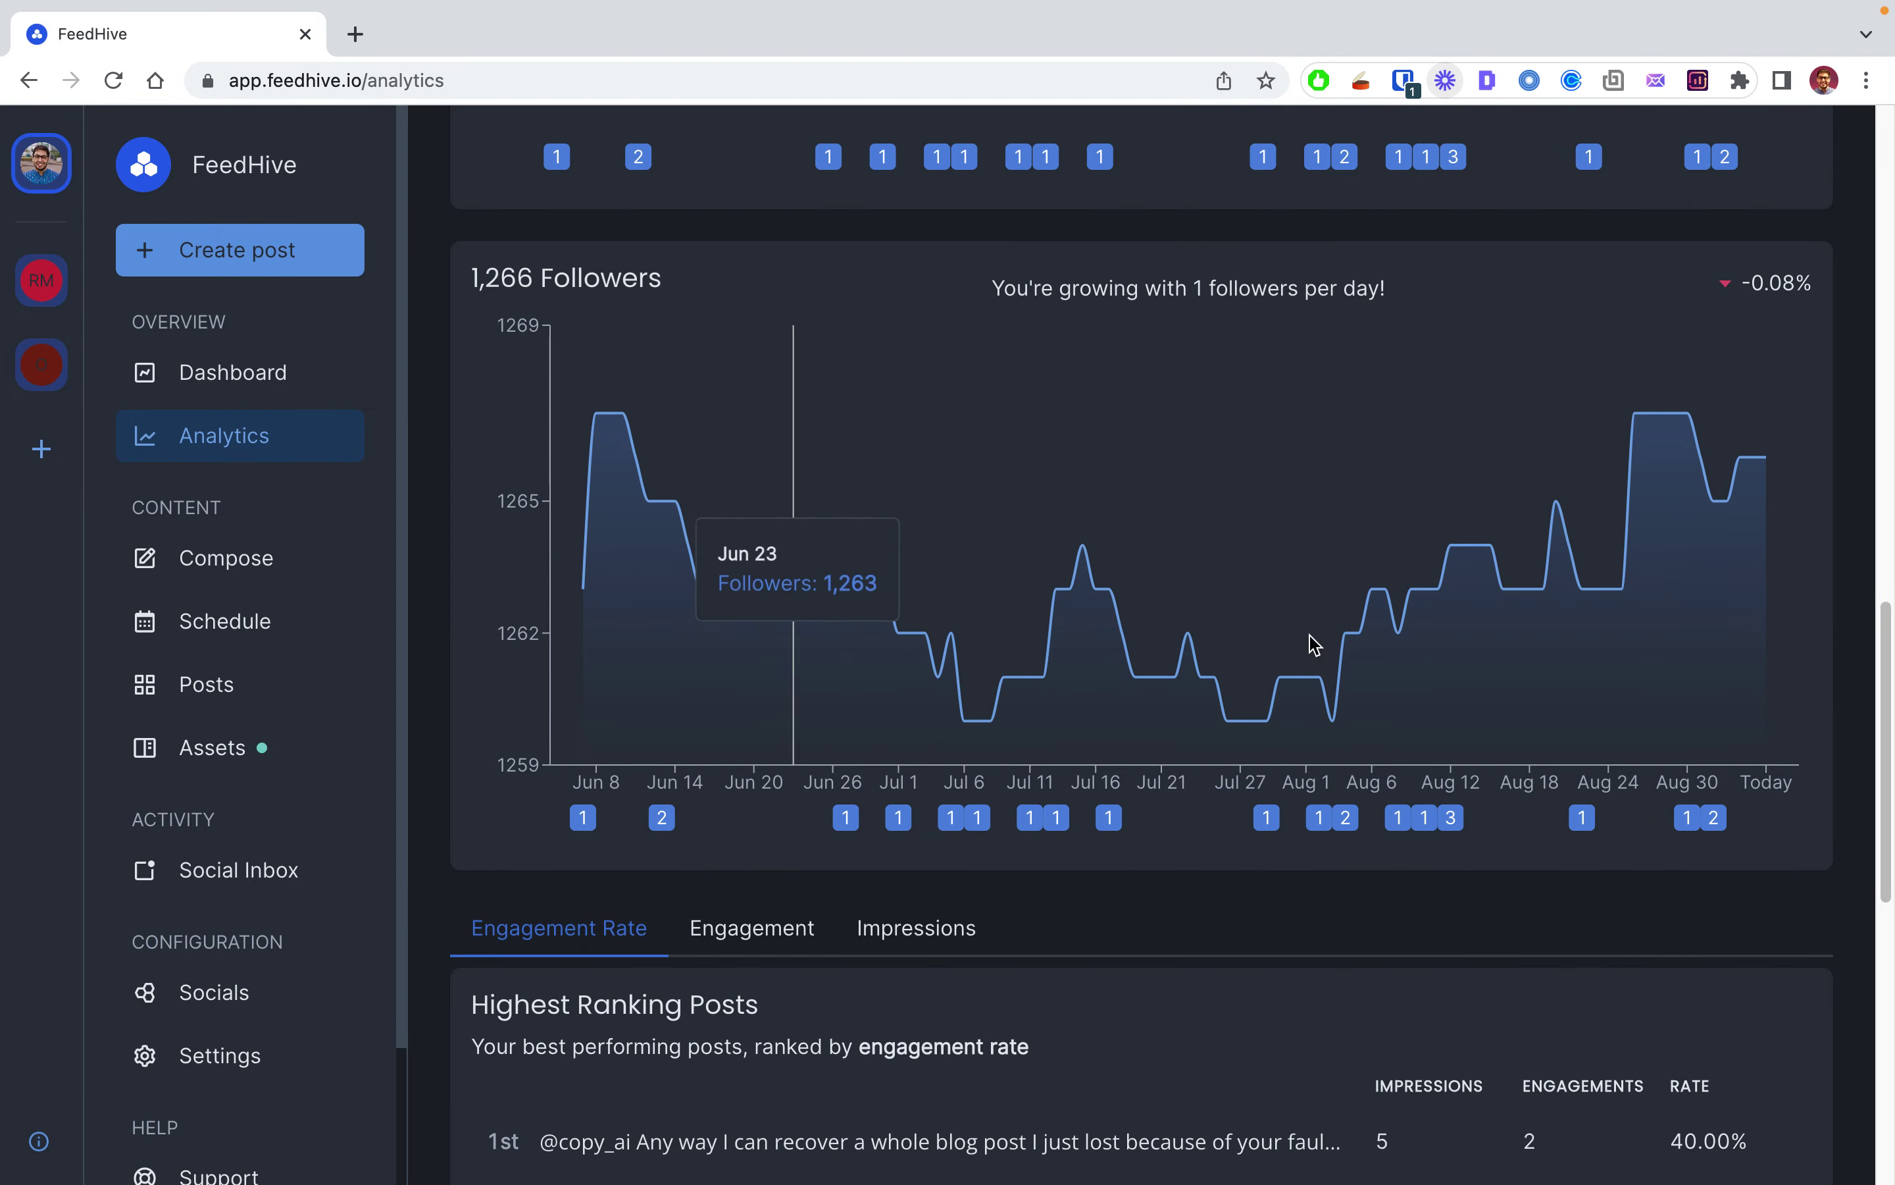
pyautogui.scroll(-4, 1460, 783)
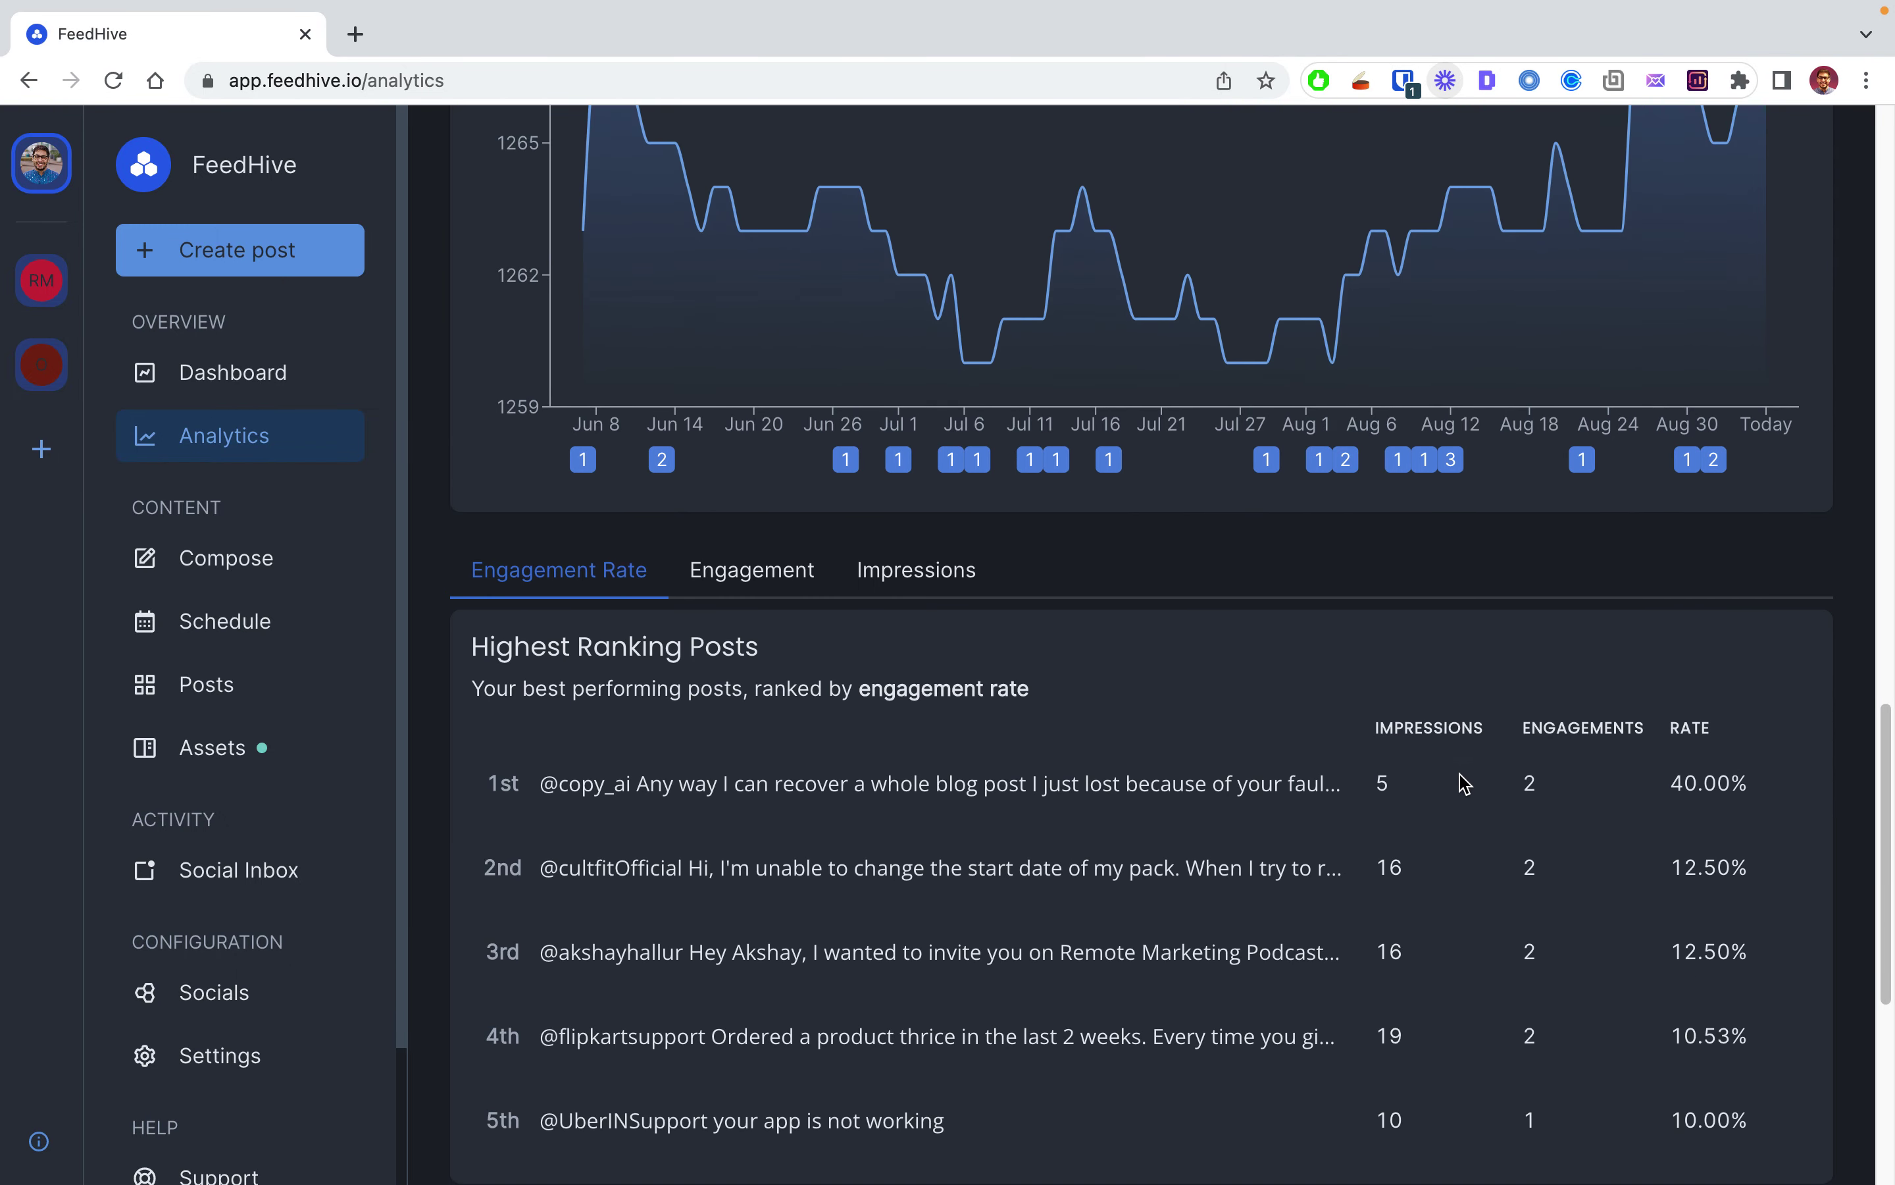
pyautogui.scroll(-3, 1461, 783)
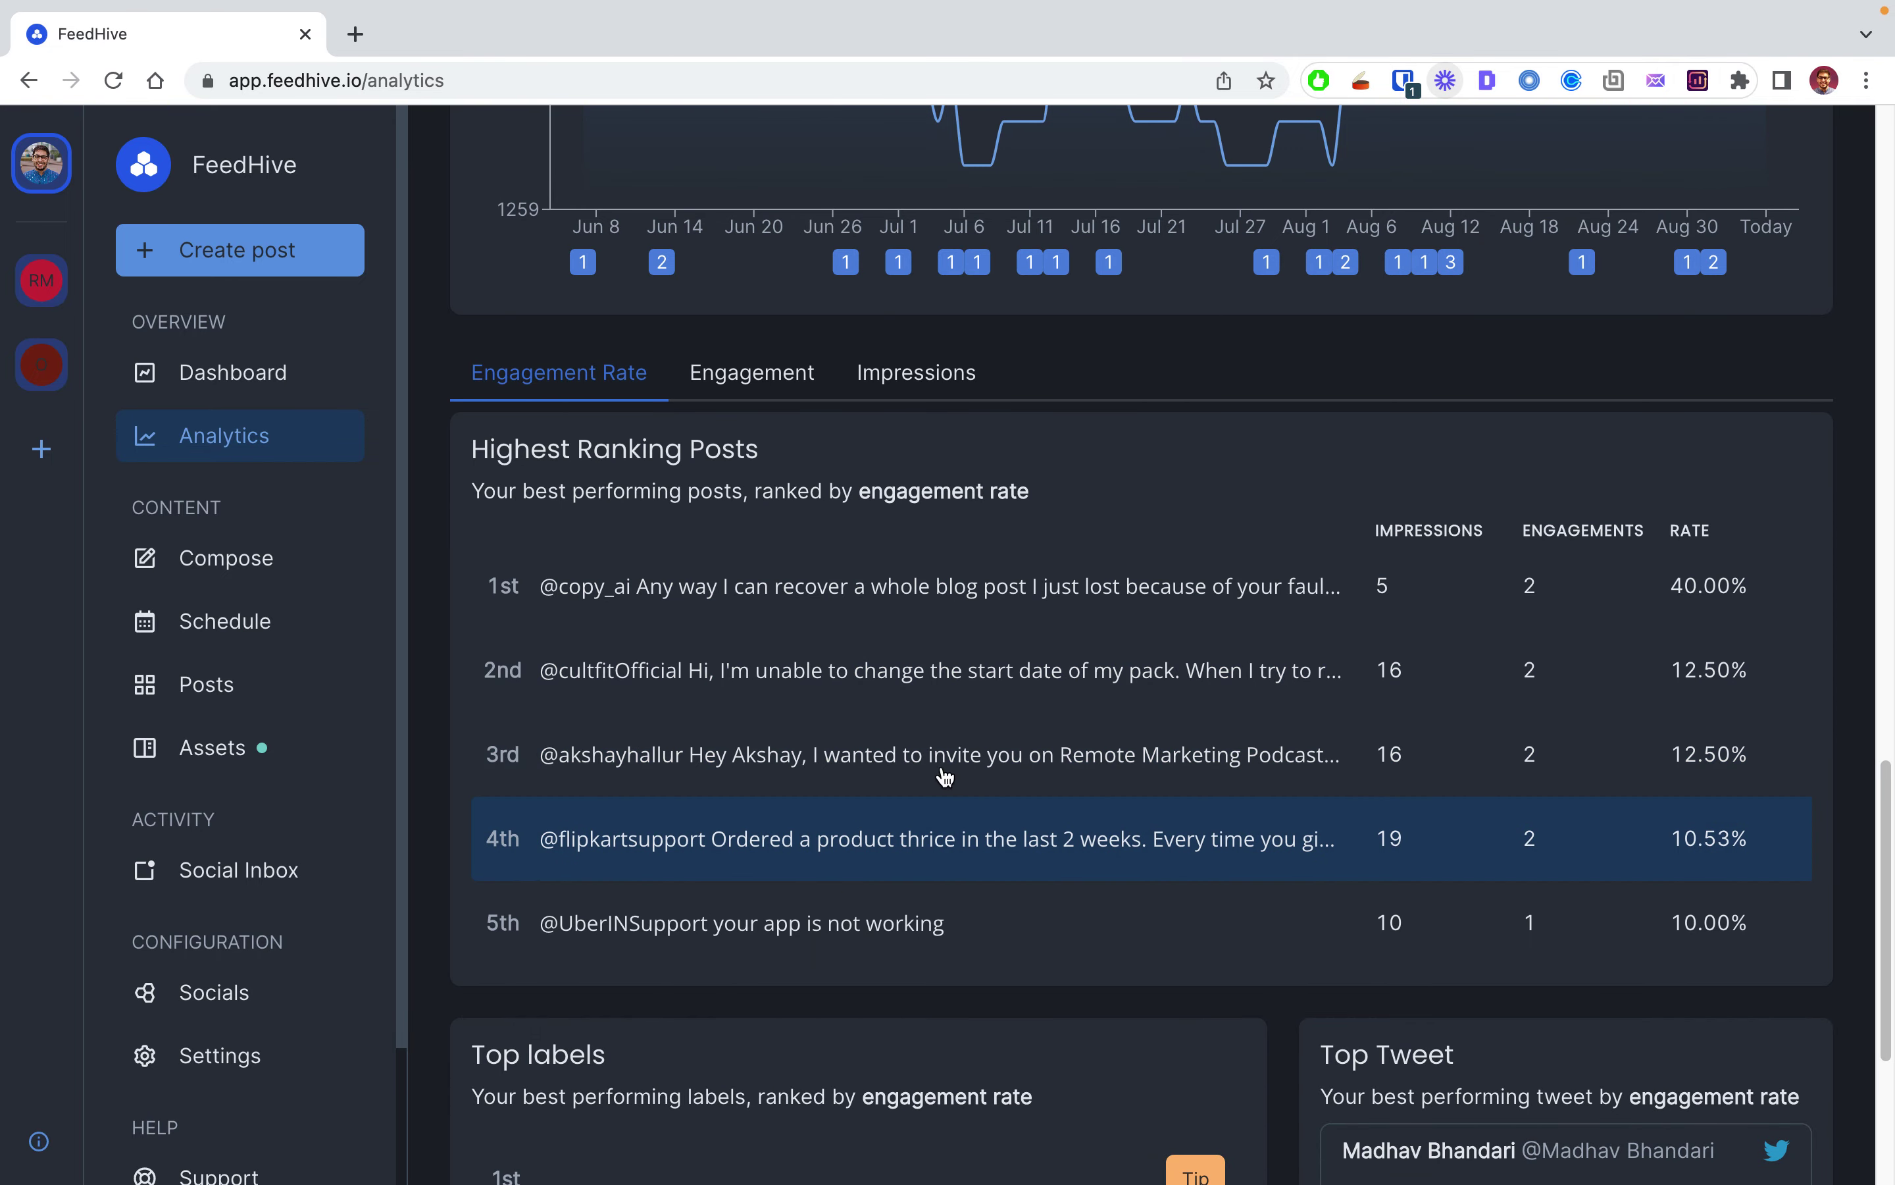
# Step: Rank the best performing posts by impressions, and view the top labels and top tweet
pyautogui.click(902, 381)
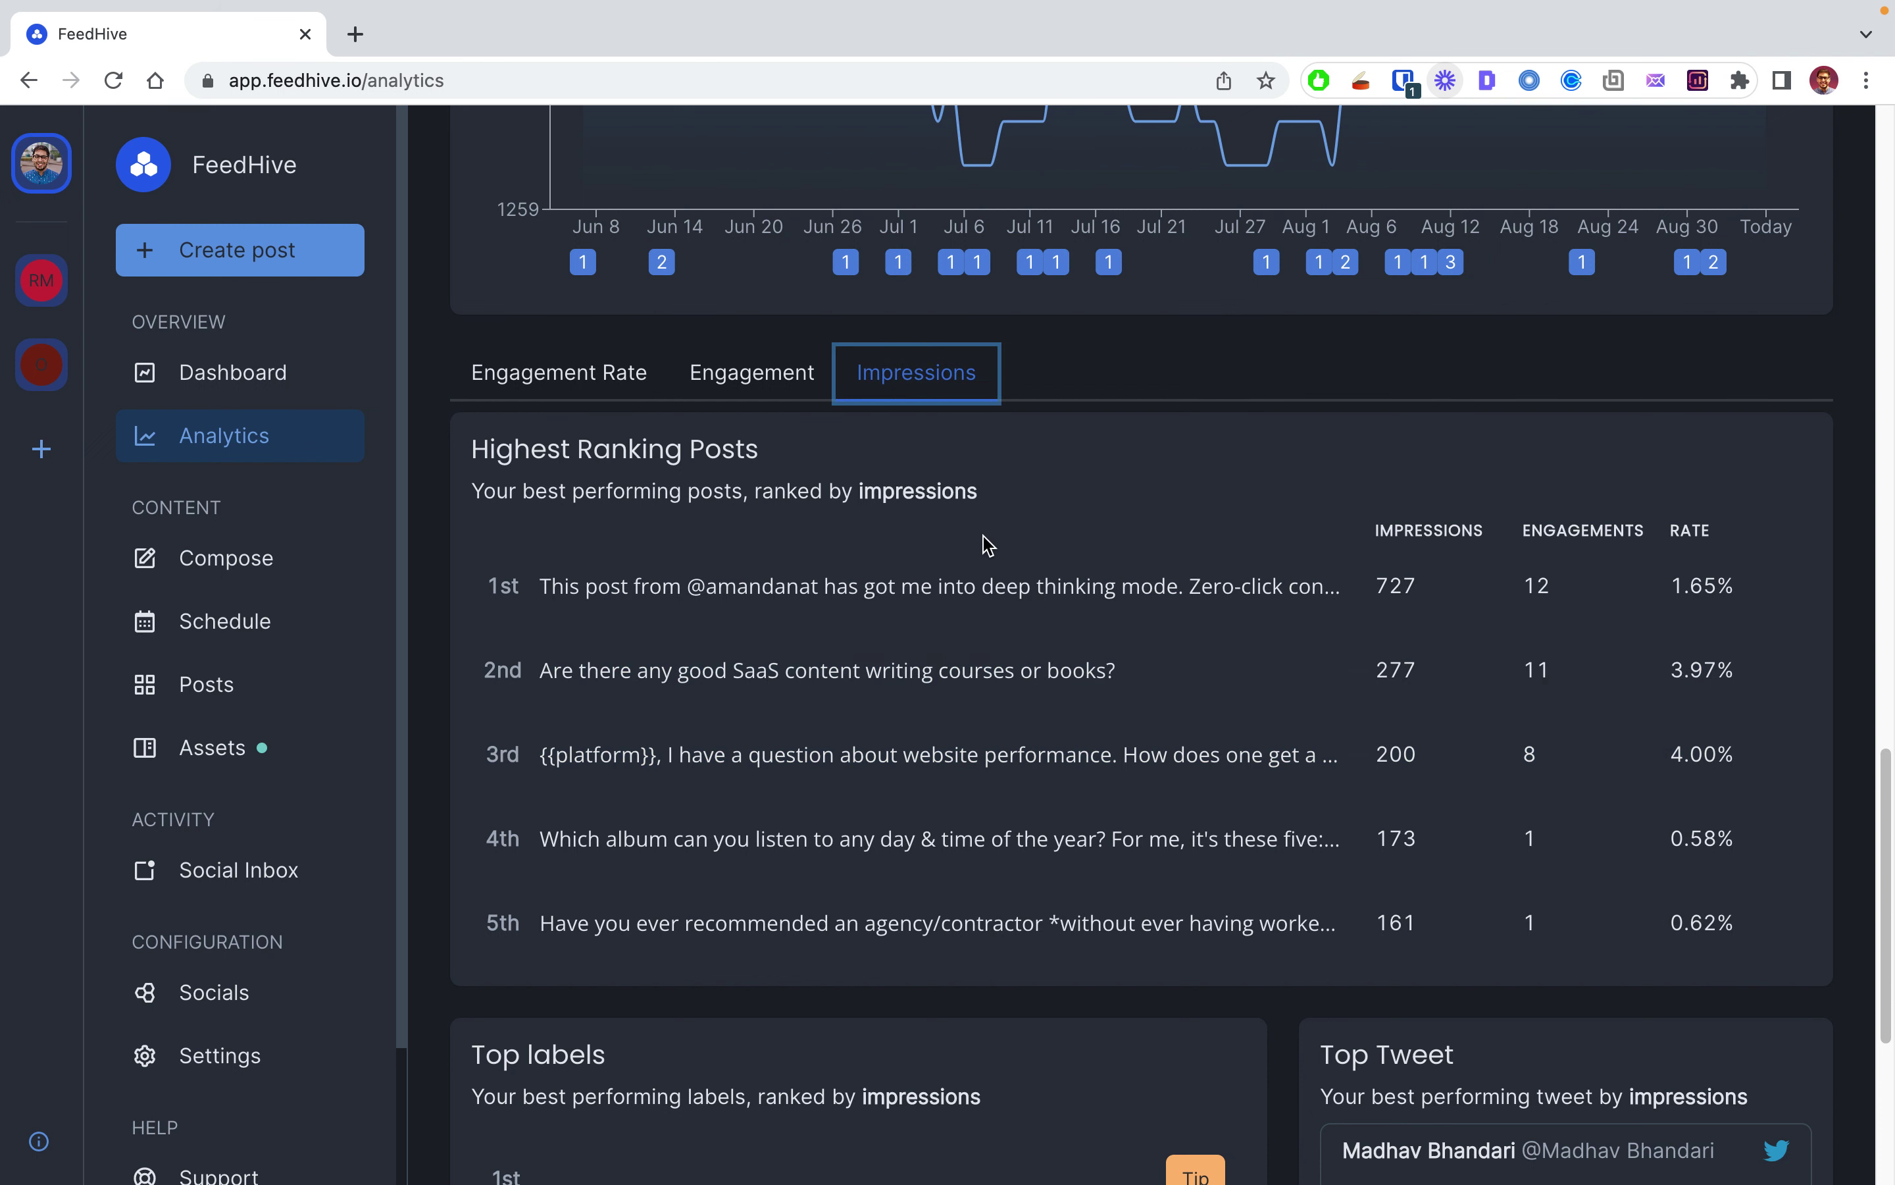
pyautogui.scroll(-5, 988, 546)
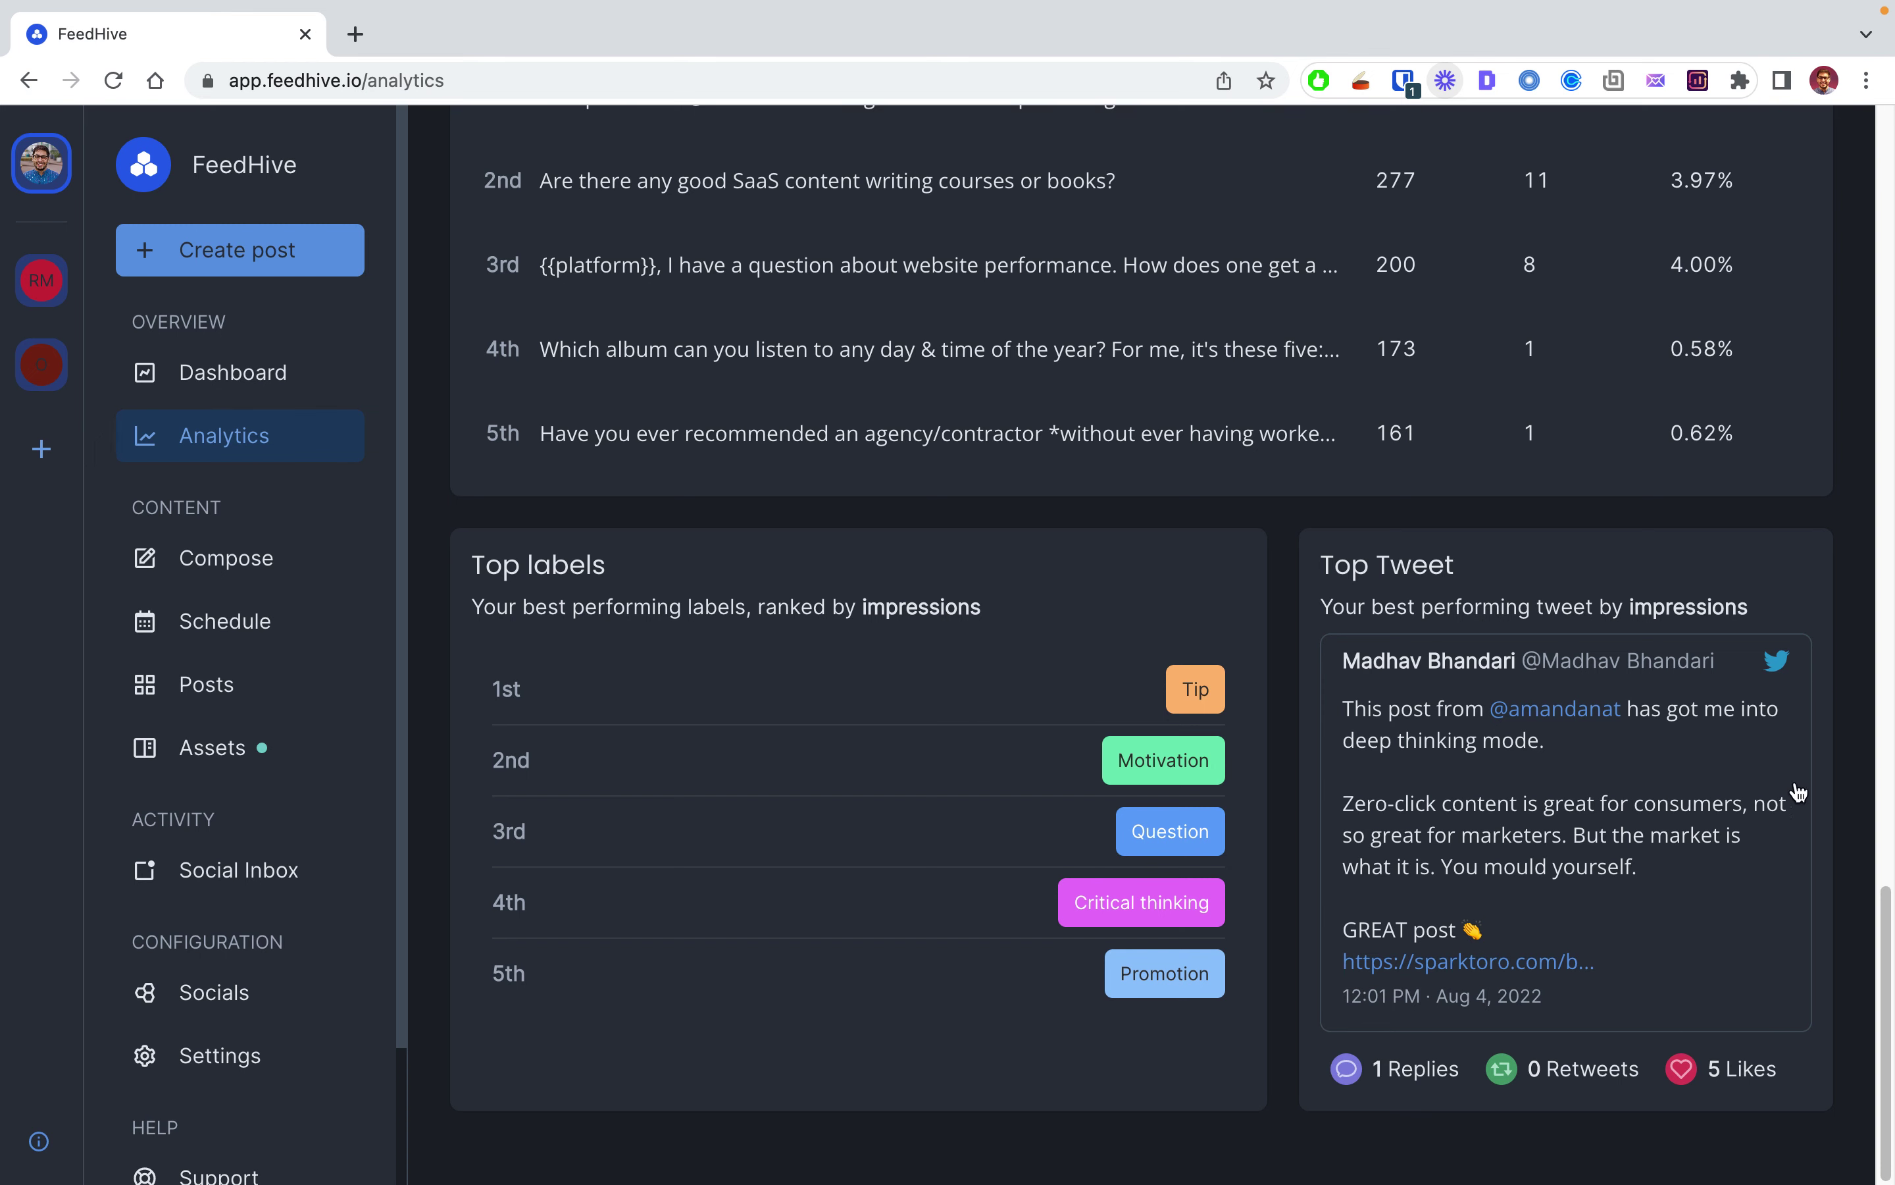
pyautogui.scroll(15, 1548, 567)
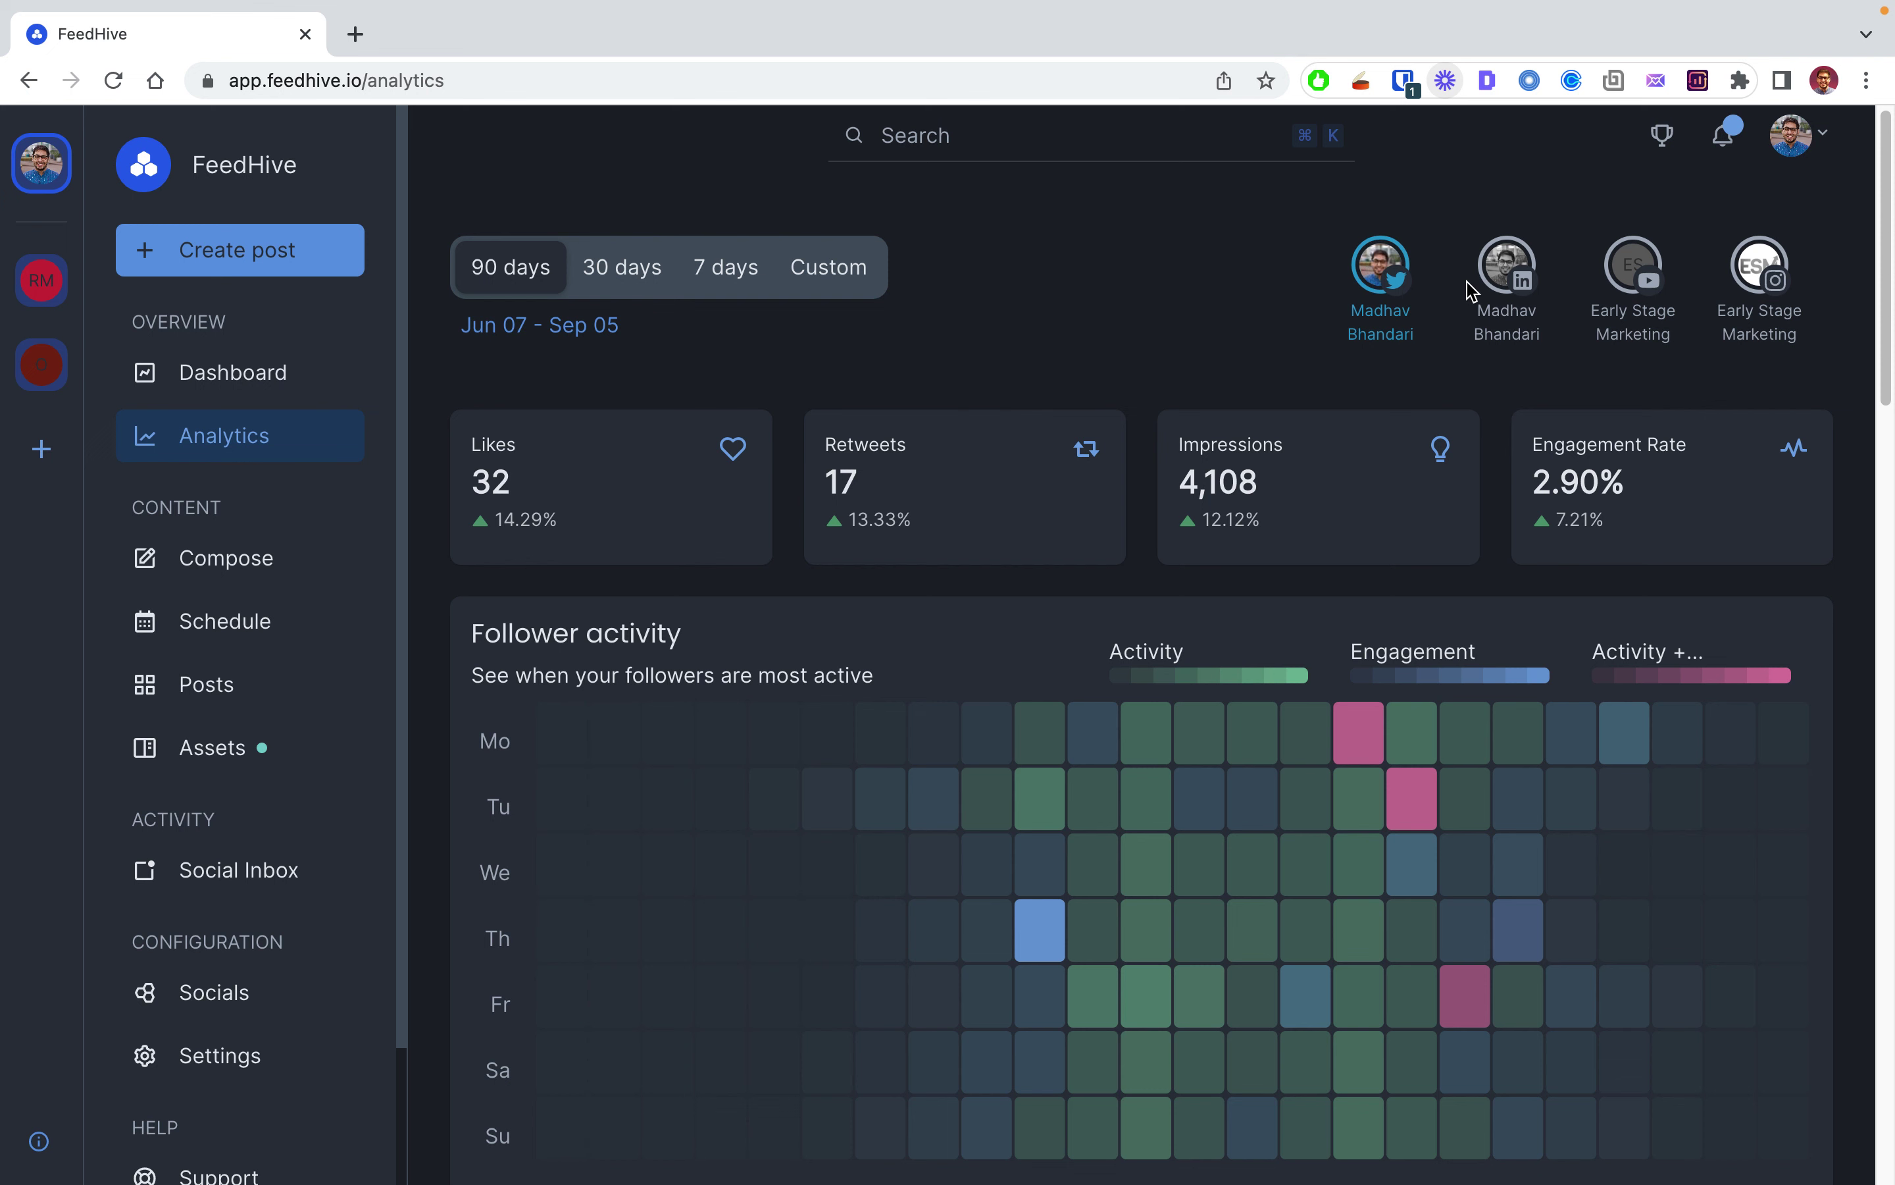
# Step: Check the analytics of the LinkedIn, Instagram and YouTube accounts in turn
pyautogui.click(1495, 270)
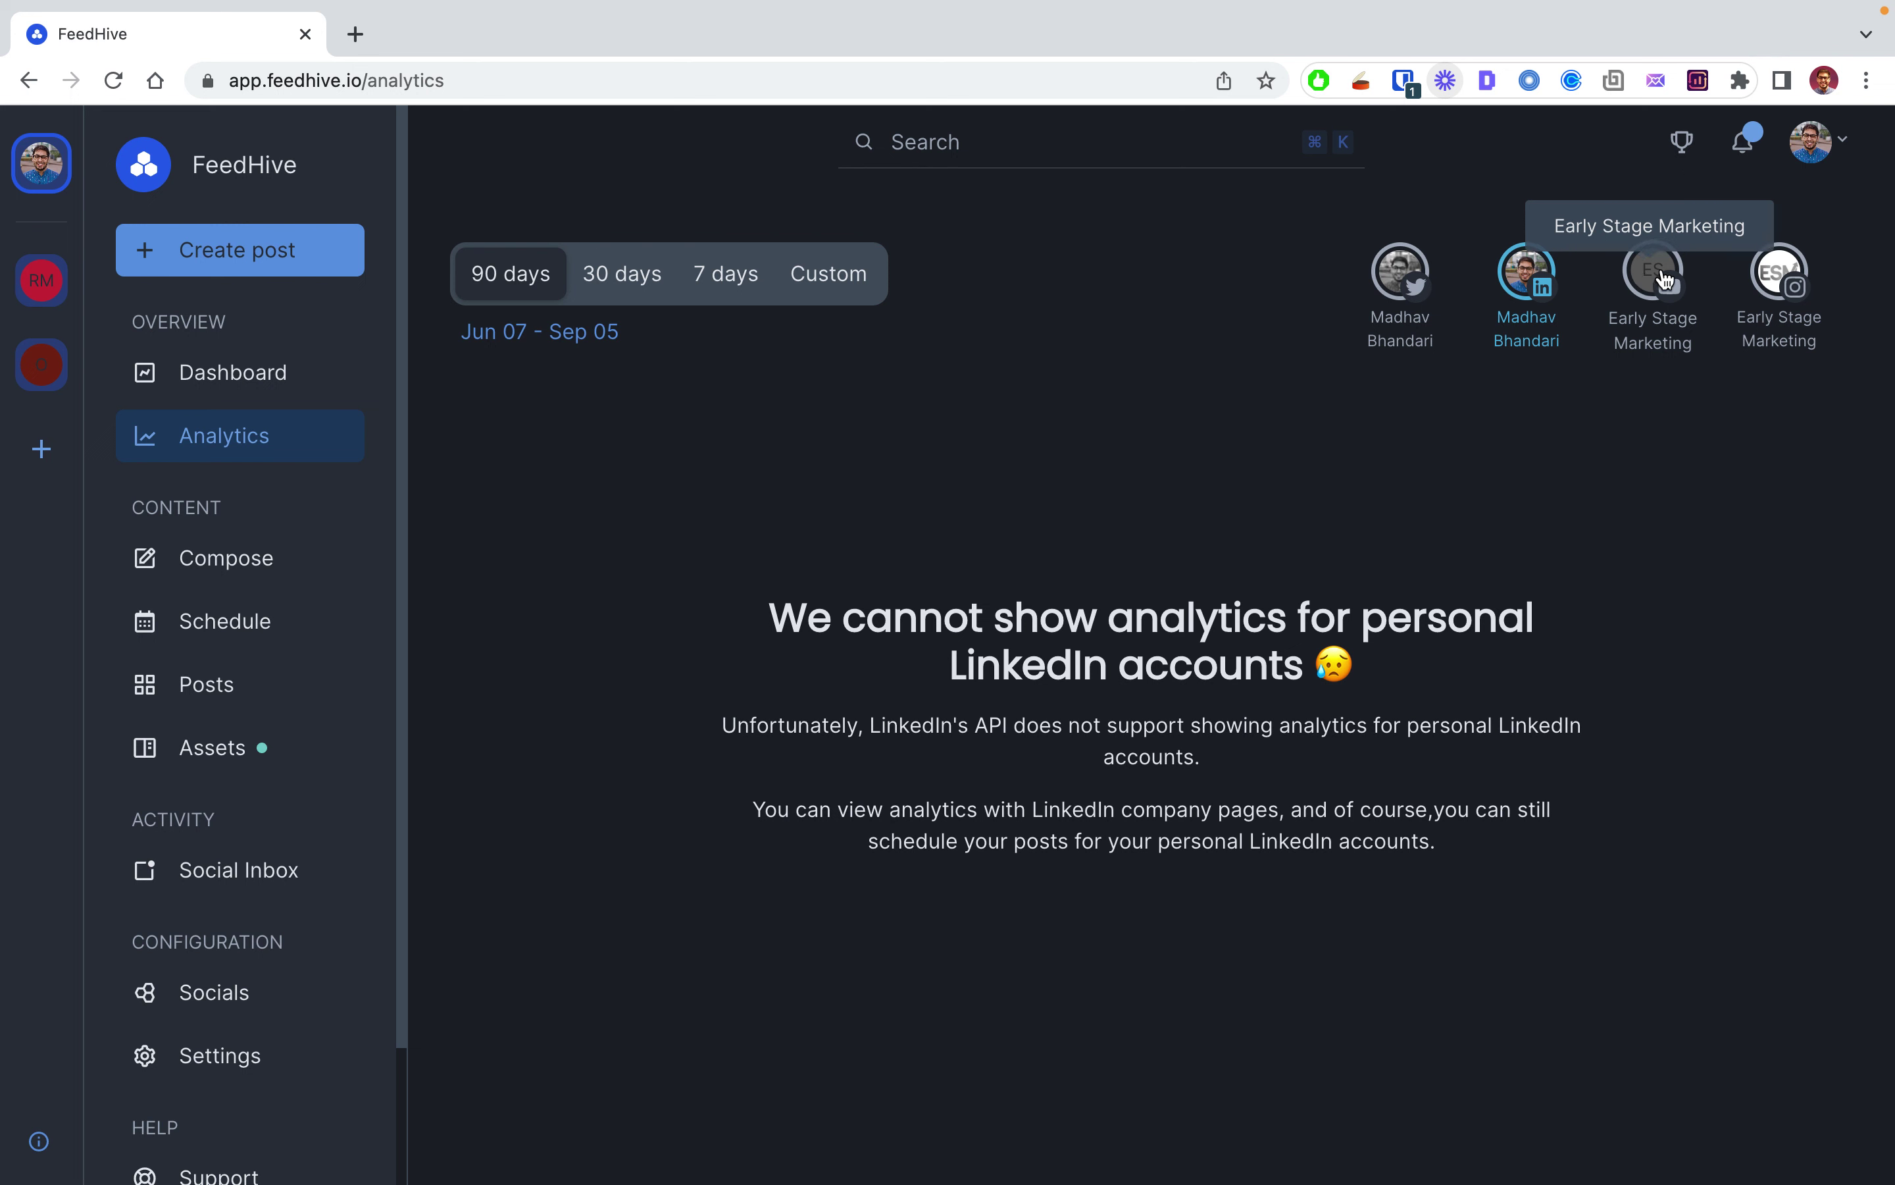
pyautogui.click(1780, 274)
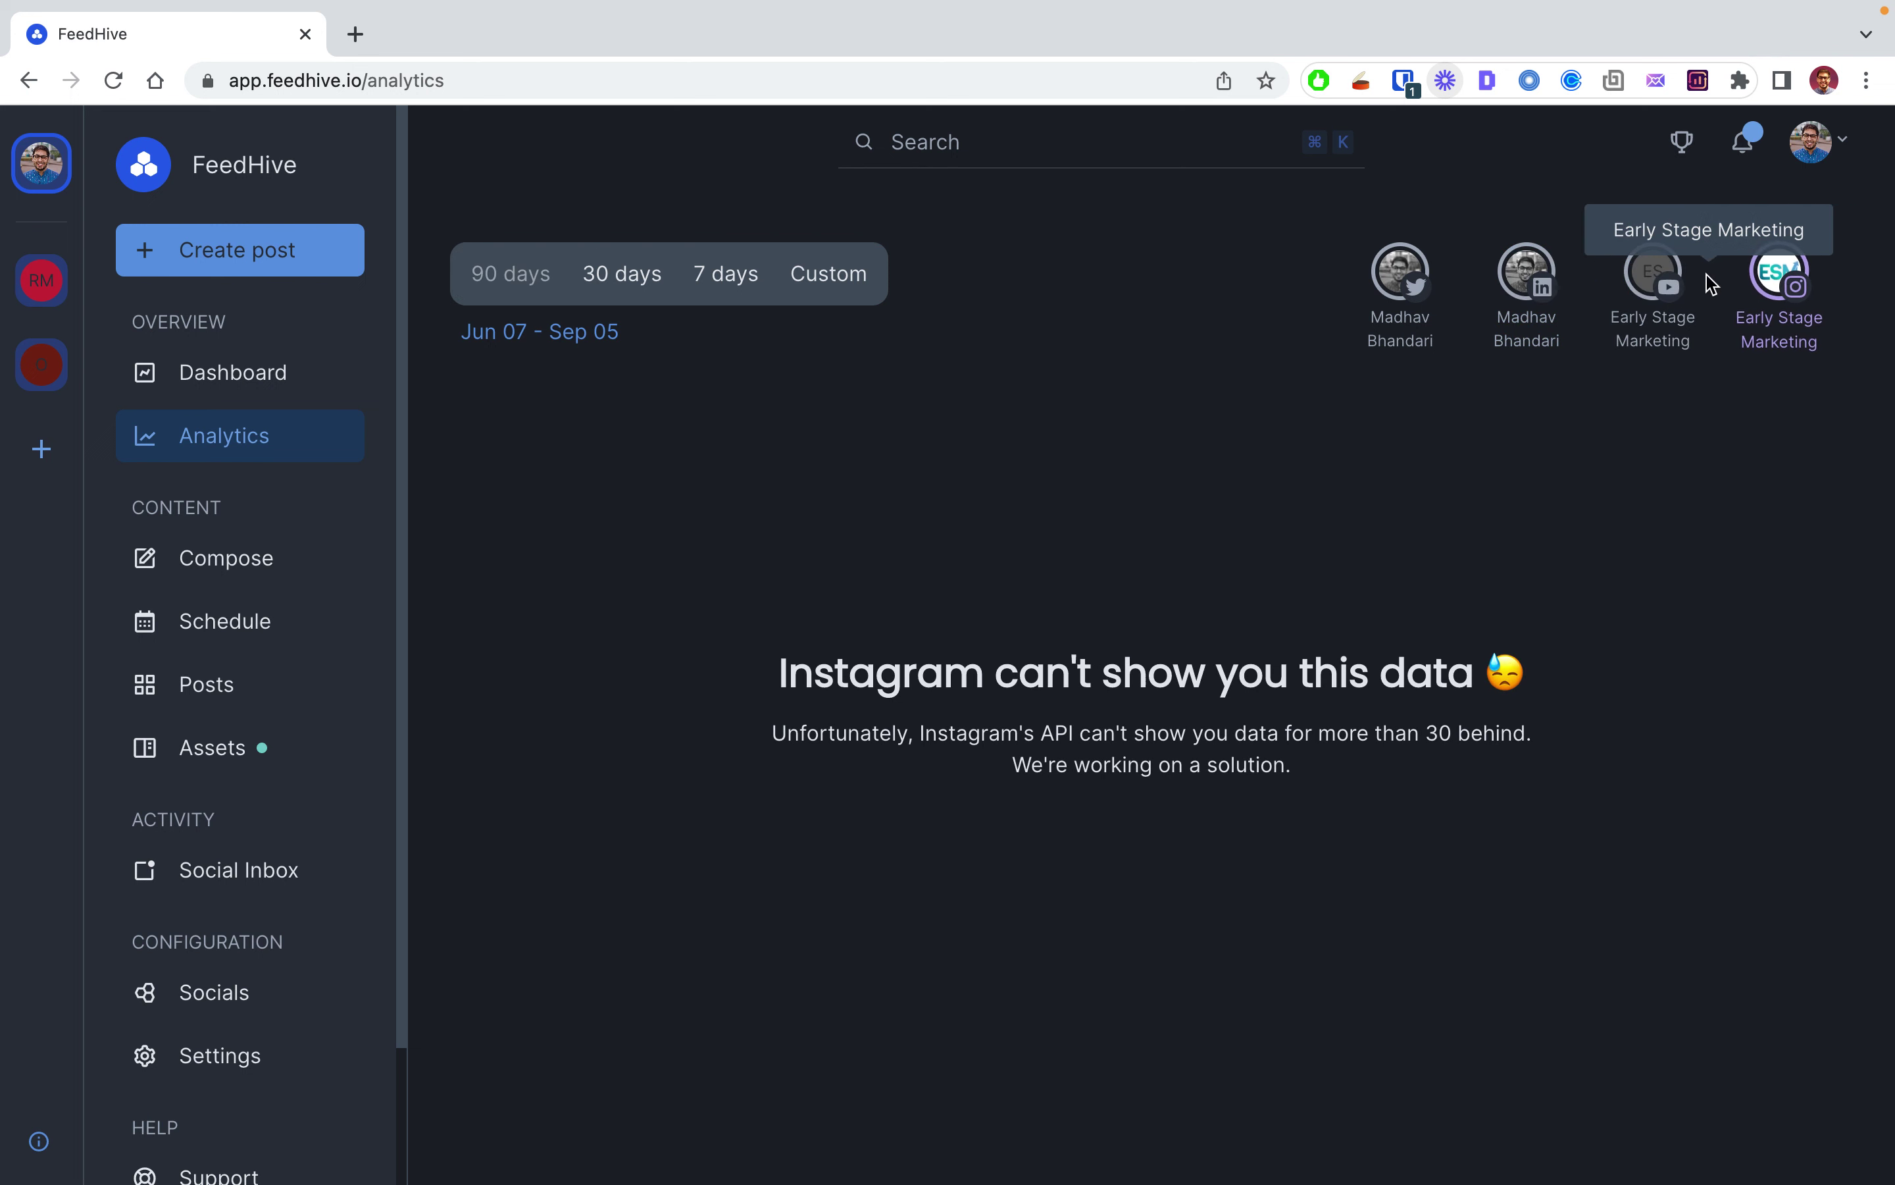
pyautogui.click(1648, 282)
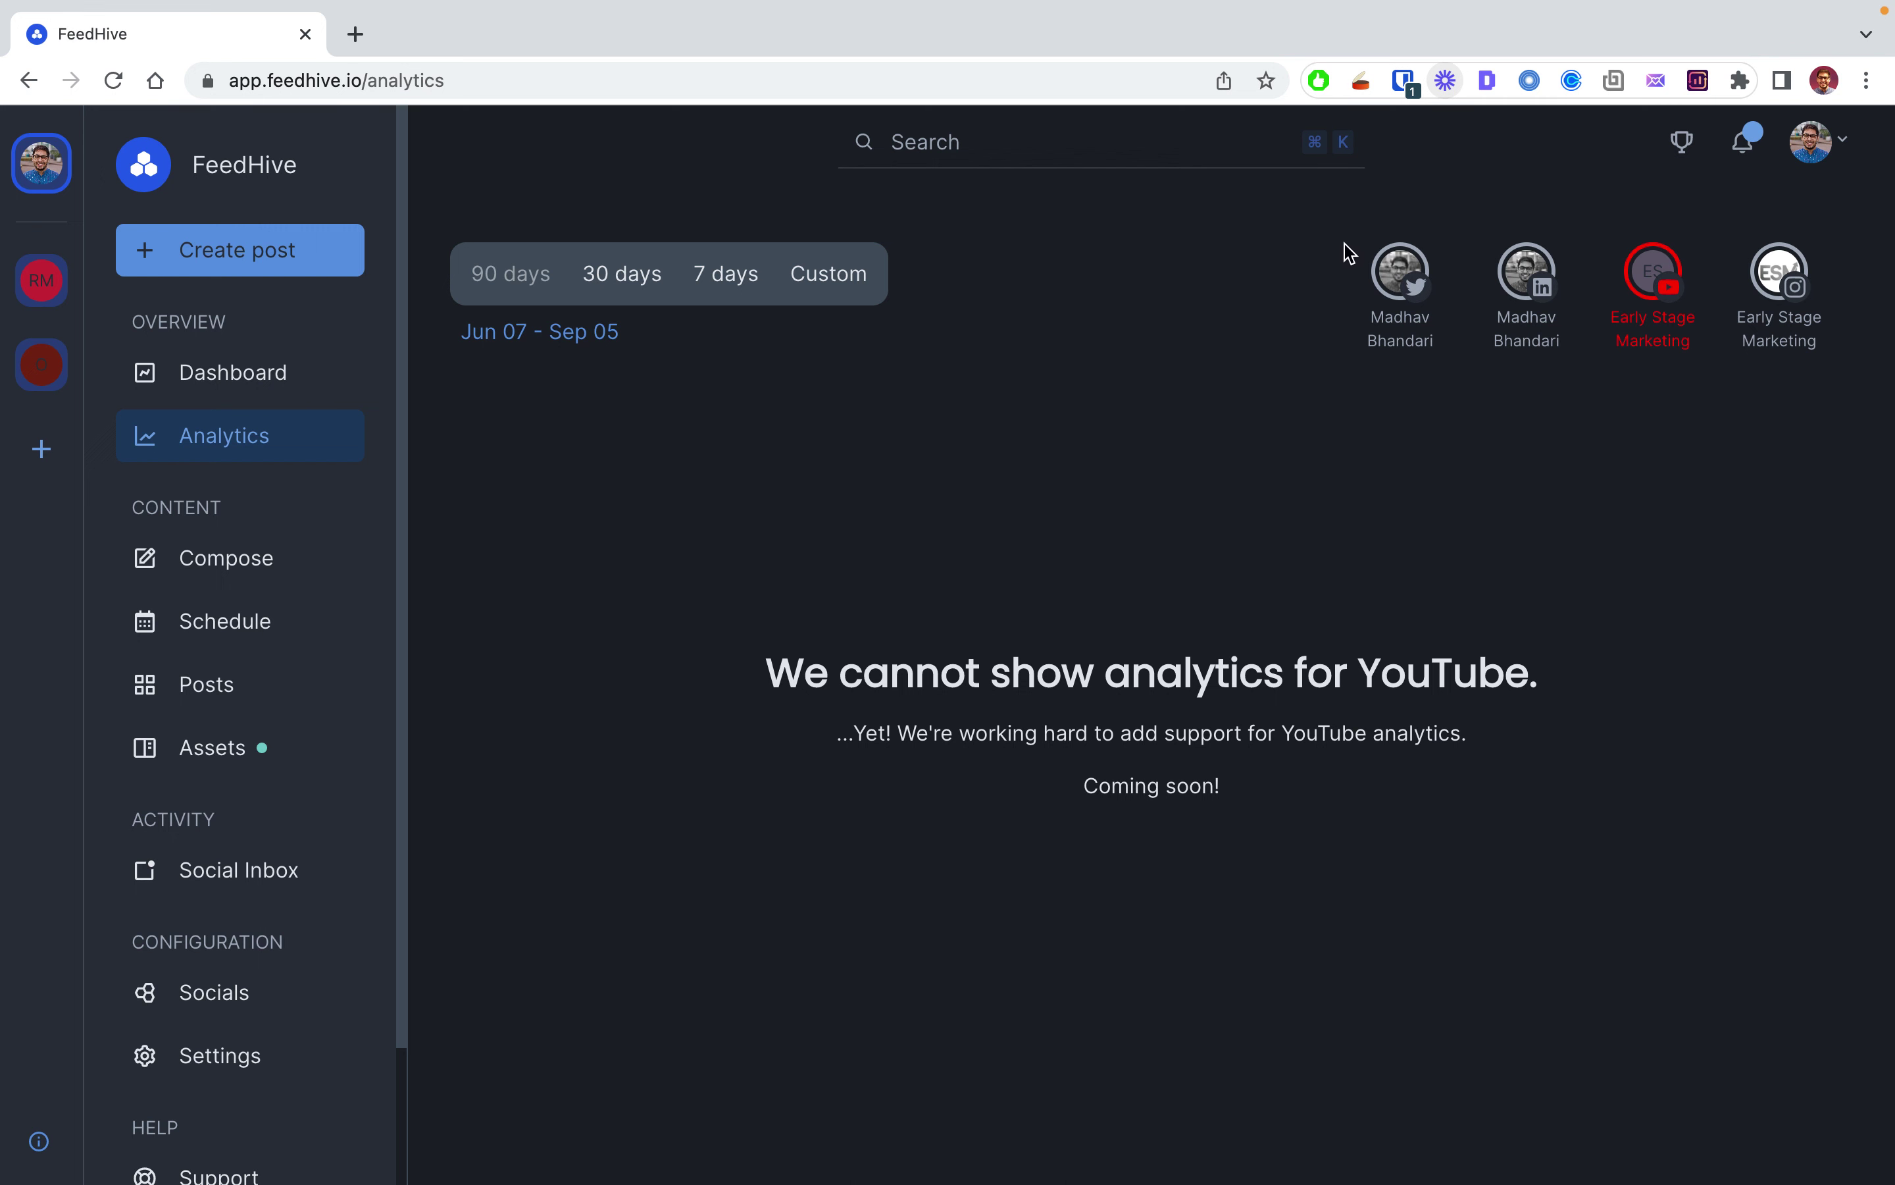
# Step: Look through the notifications about published posts, and close the list
pyautogui.click(1745, 147)
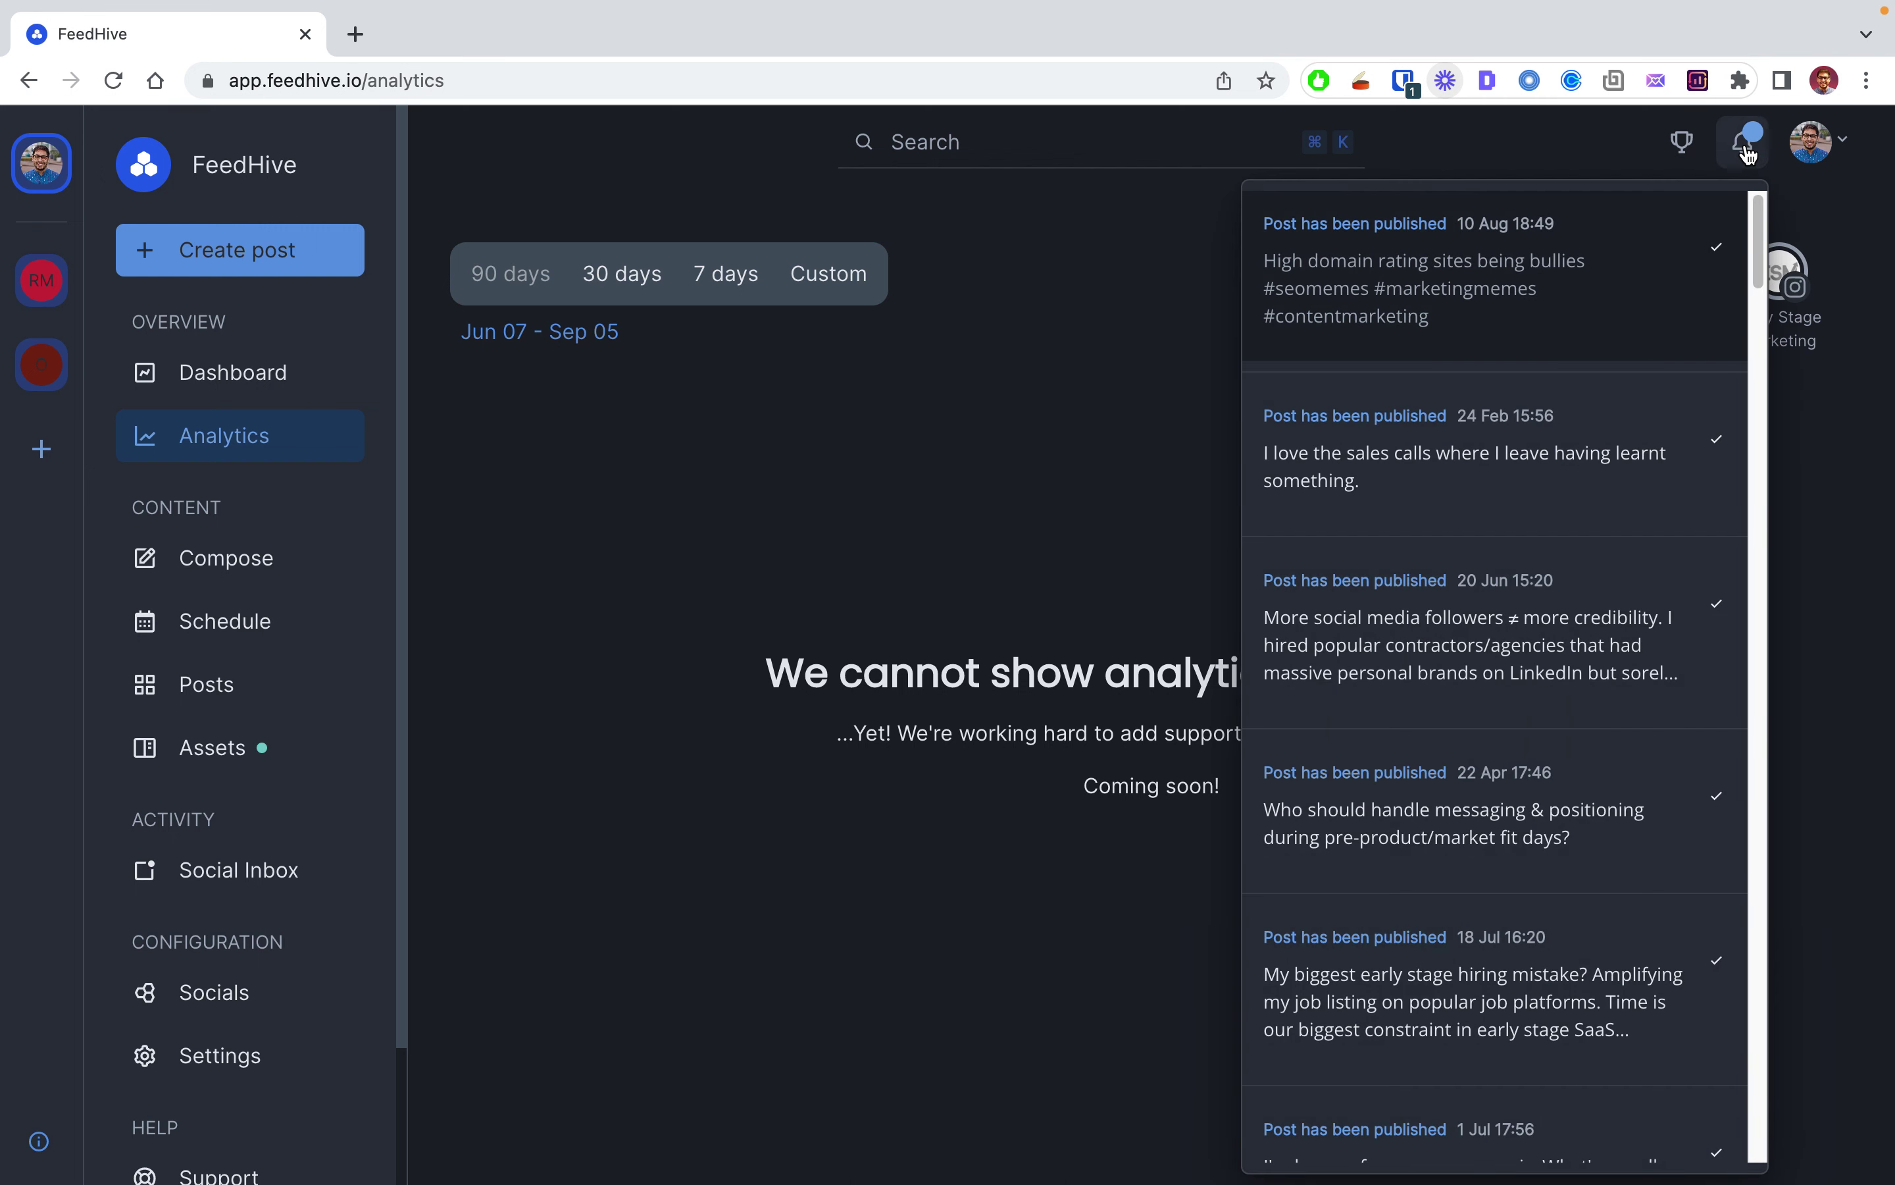
pyautogui.click(1715, 611)
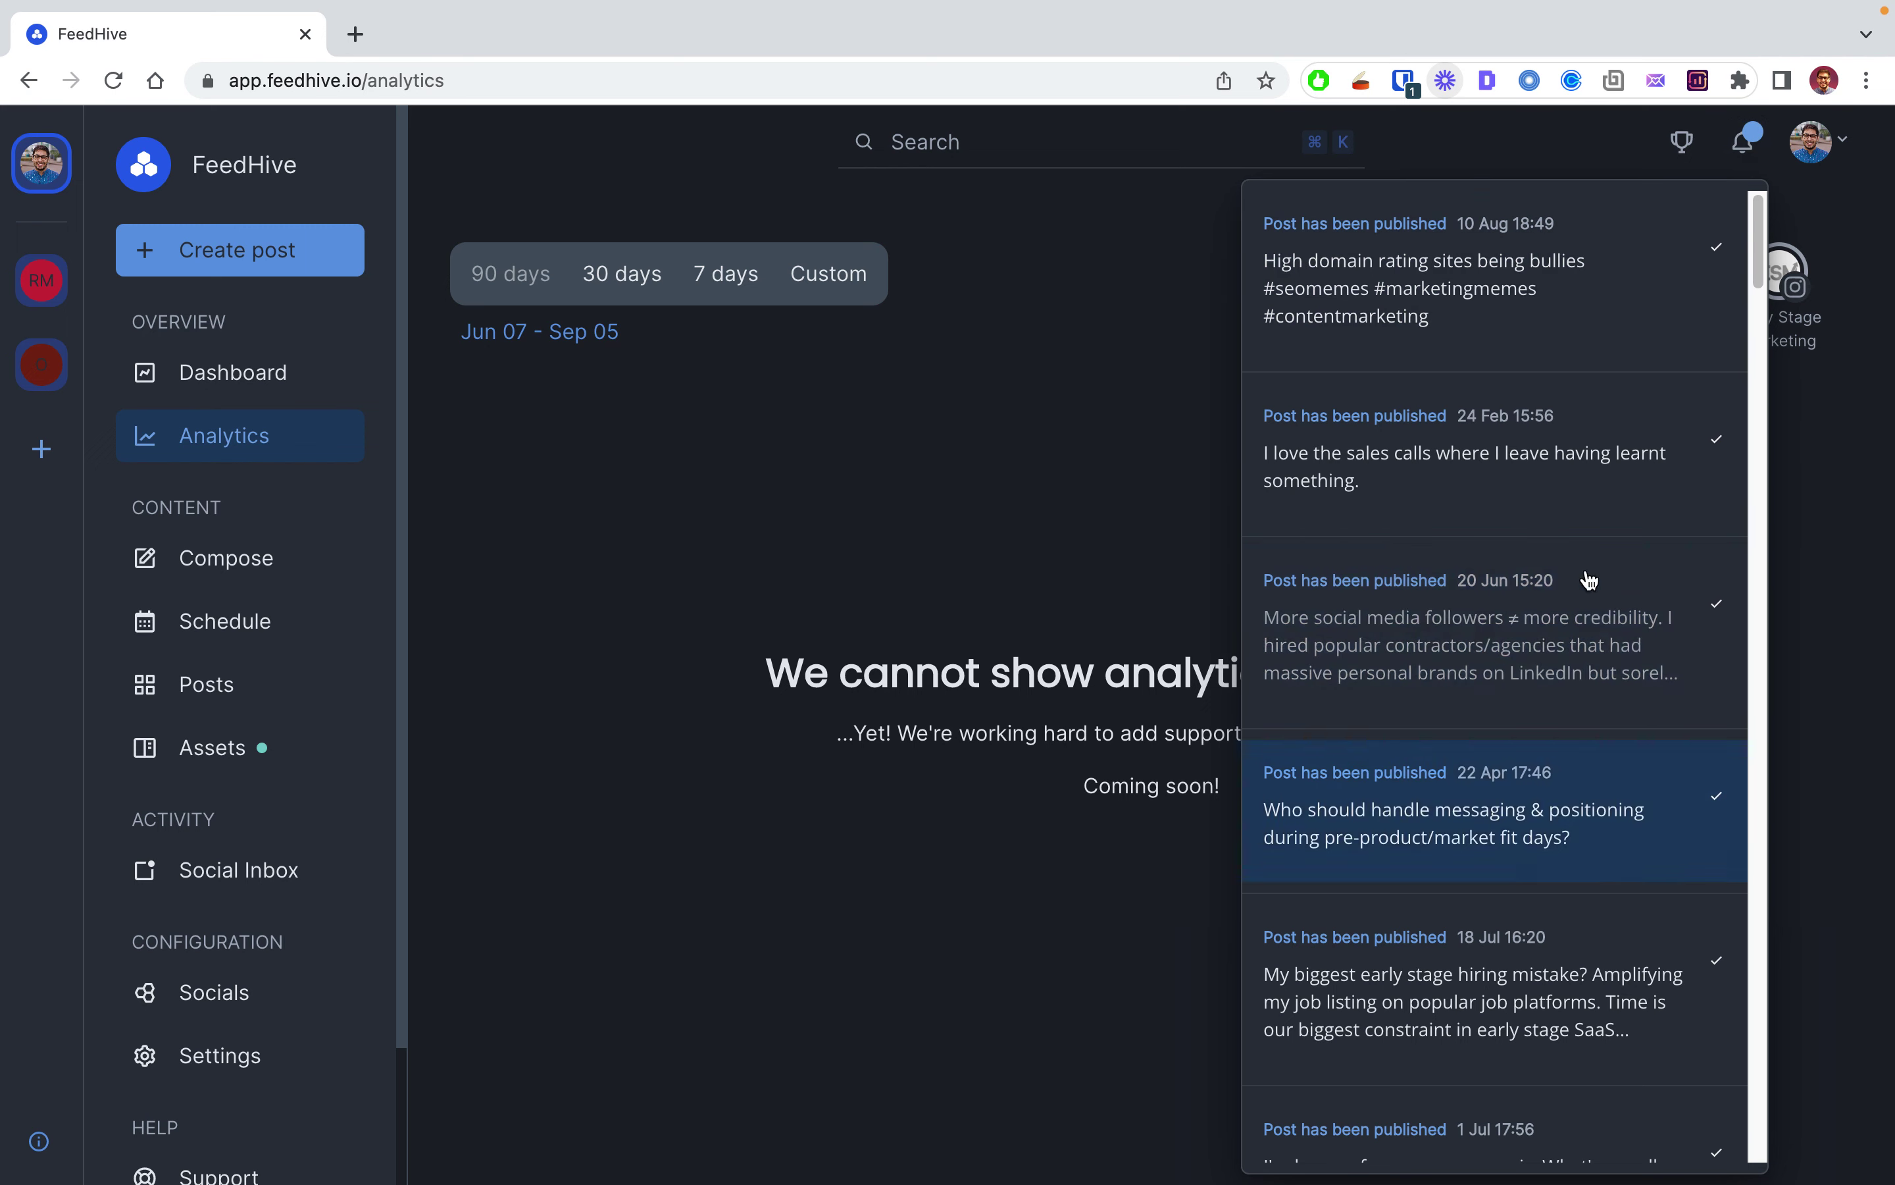
pyautogui.scroll(-10, 1520, 465)
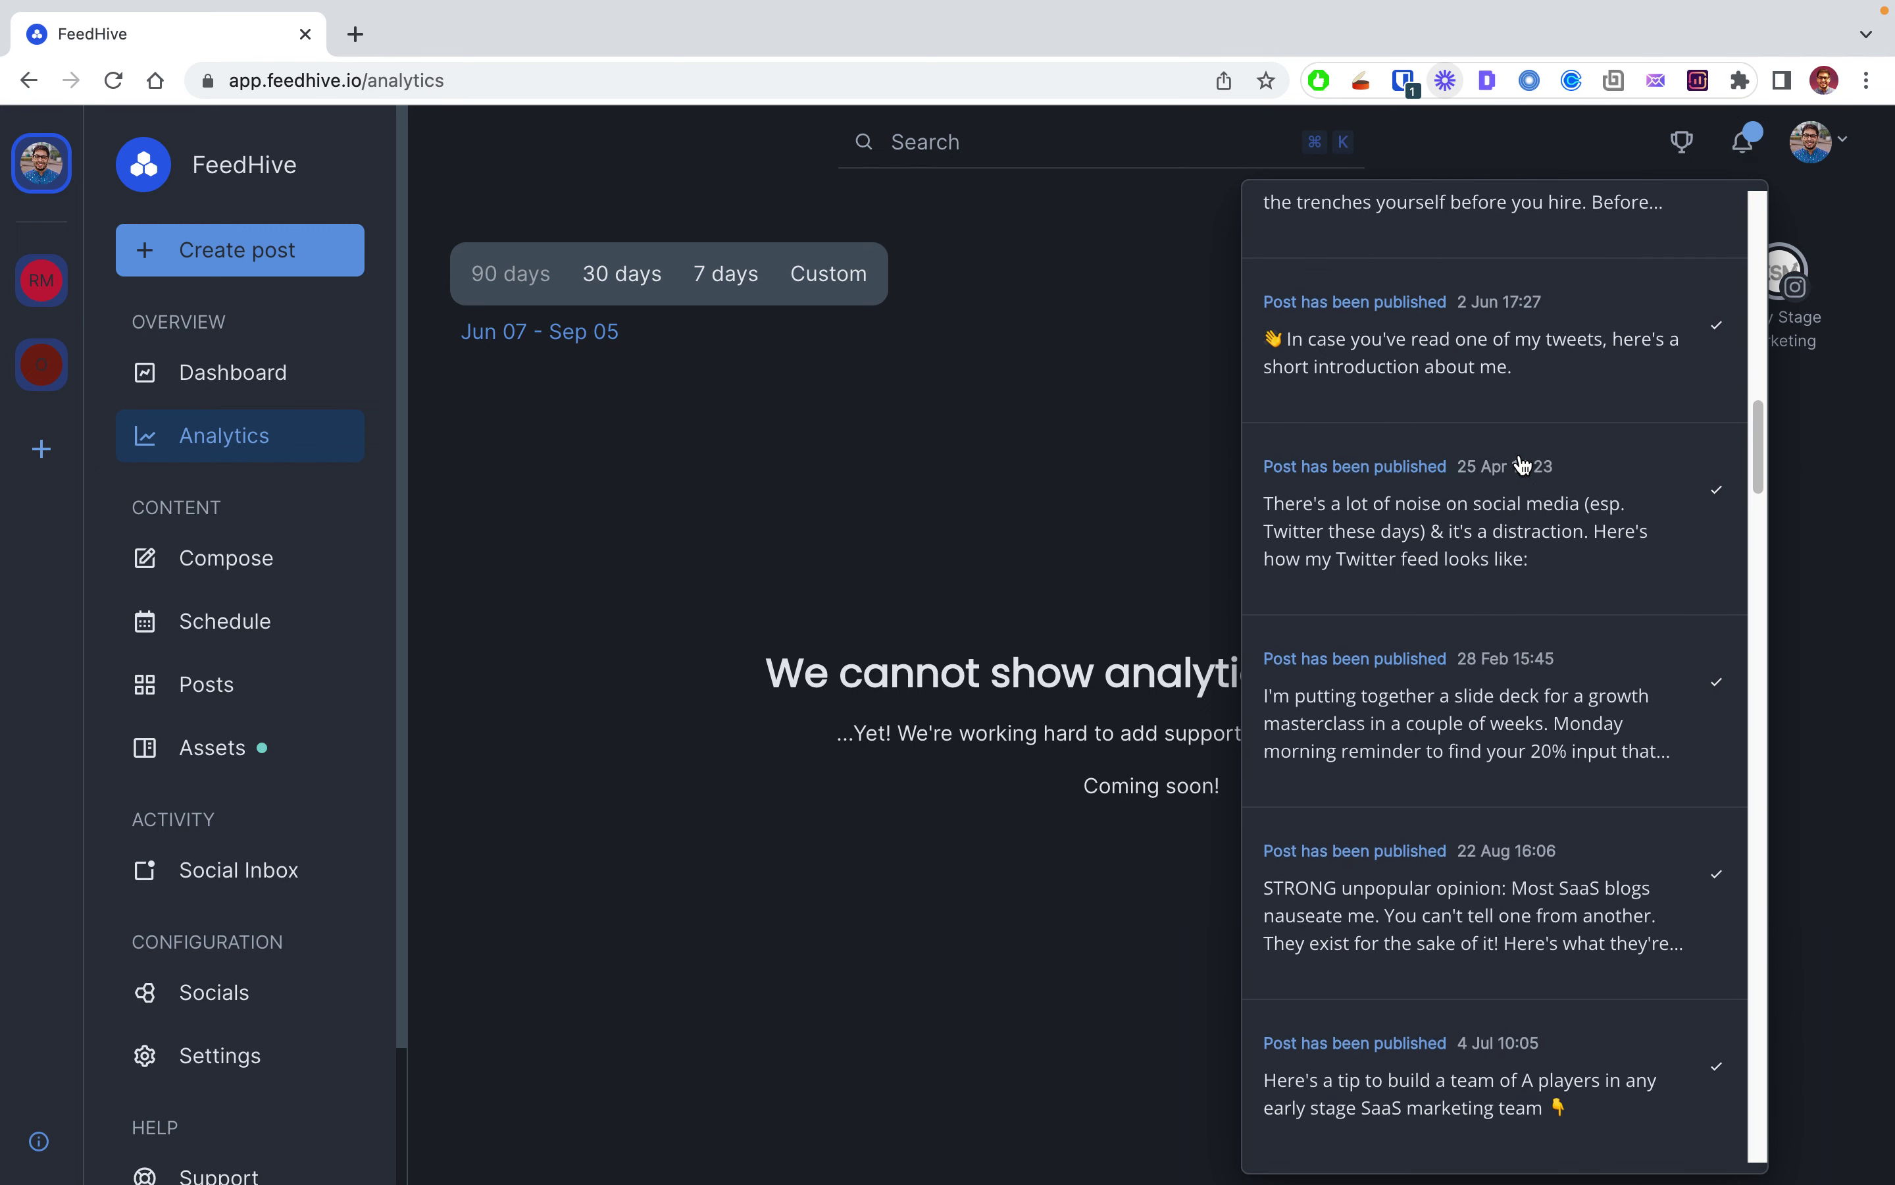
pyautogui.scroll(-15, 1521, 465)
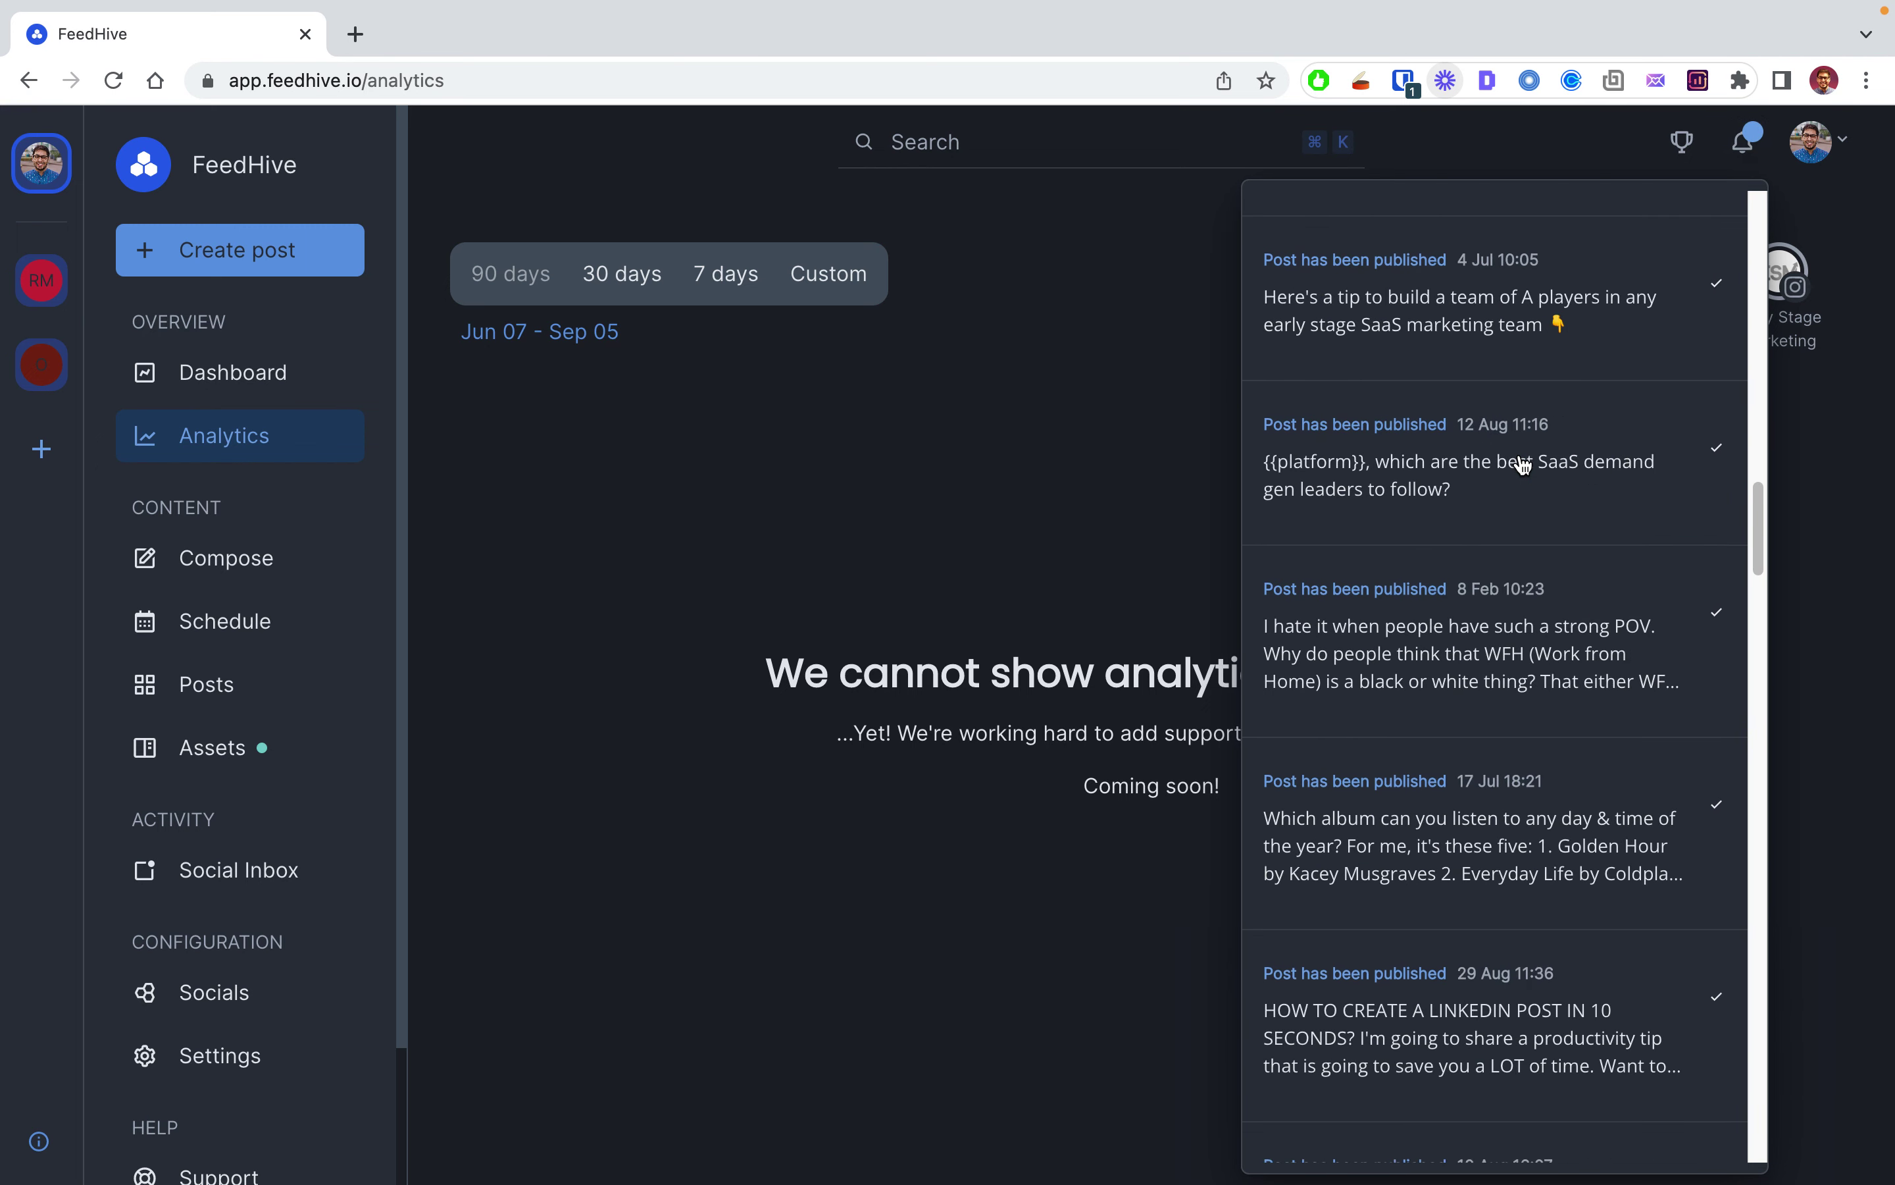
pyautogui.click(1856, 765)
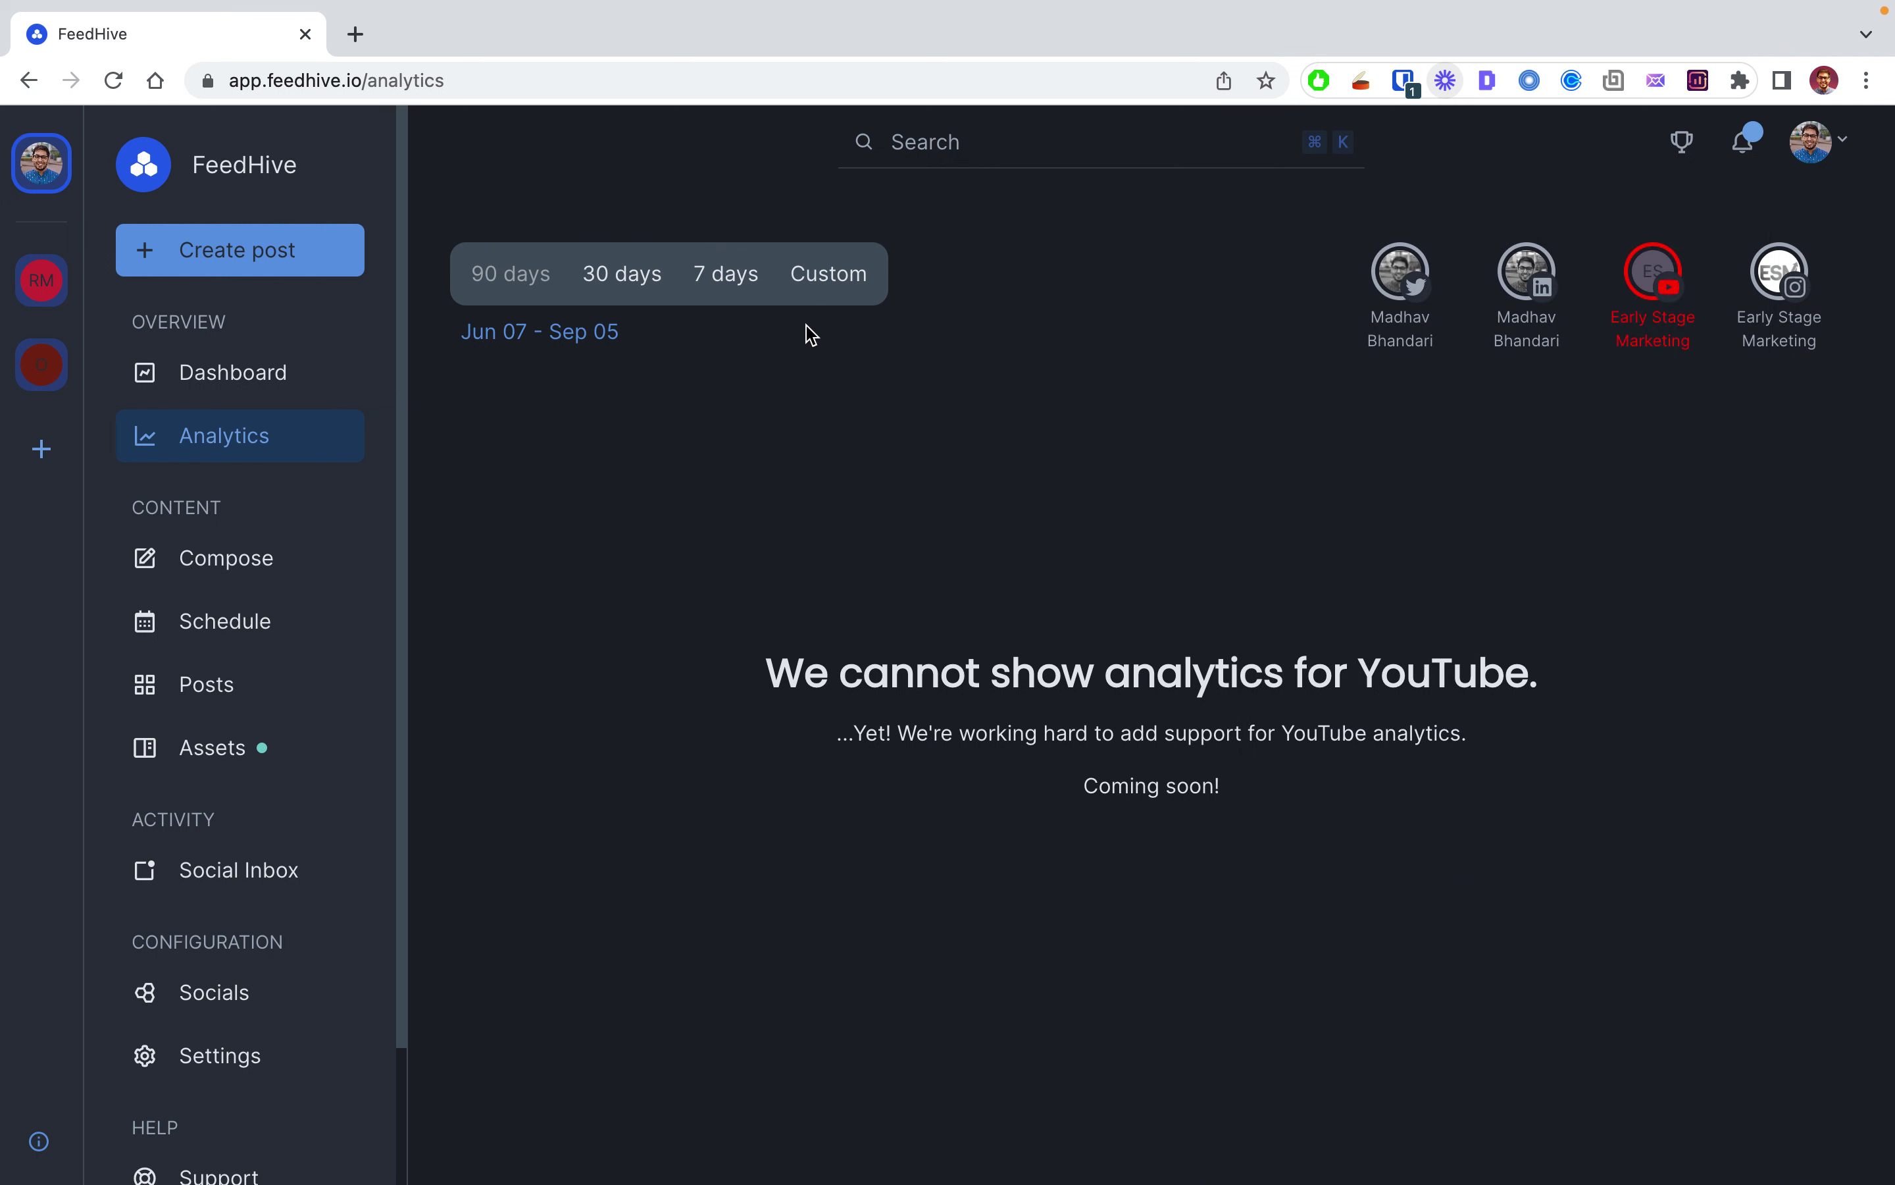
# Step: Open feedhive.io in a new browser tab, view its pricing plans and highlight the Creator plan's monthly price
pyautogui.click(355, 34)
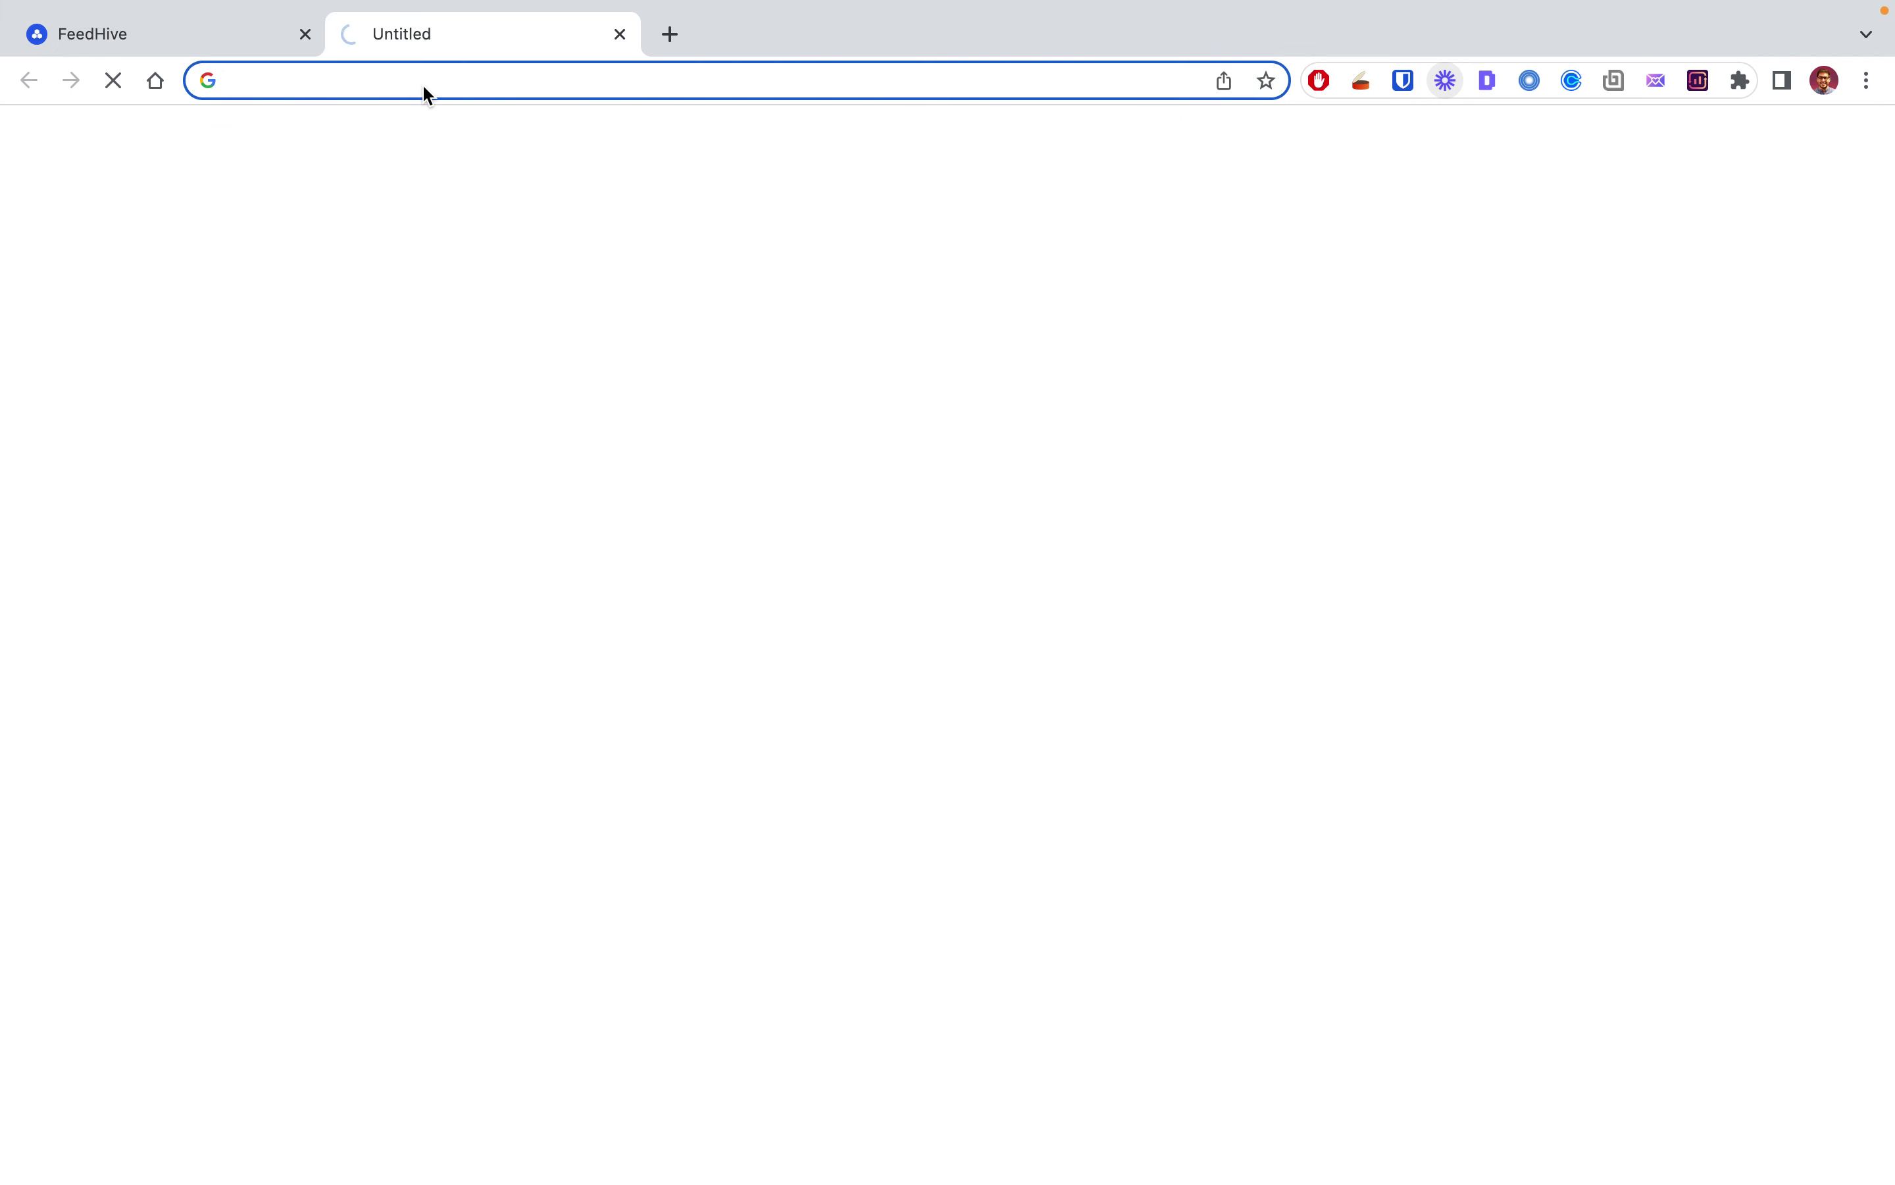
pyautogui.write('feedhive.io')
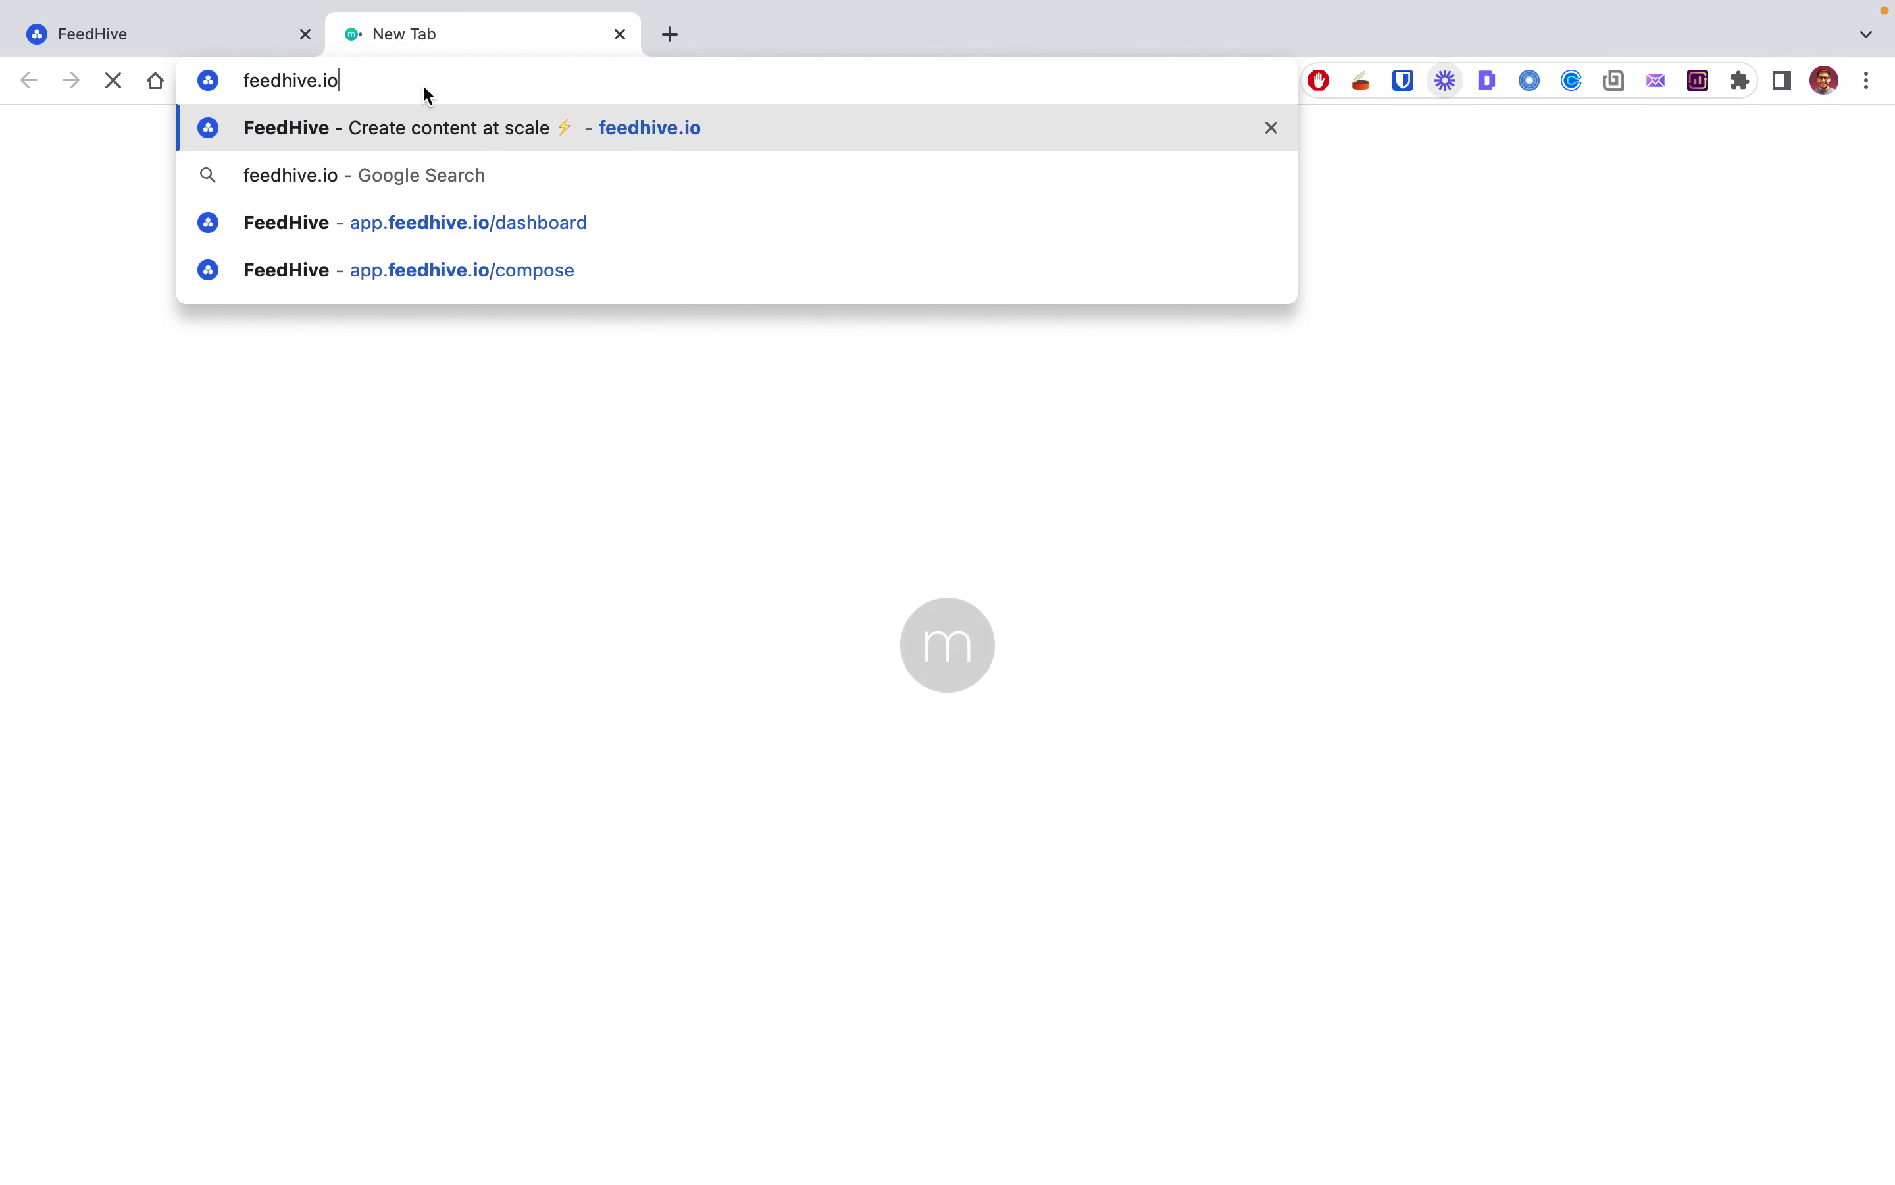
pyautogui.press('Return')
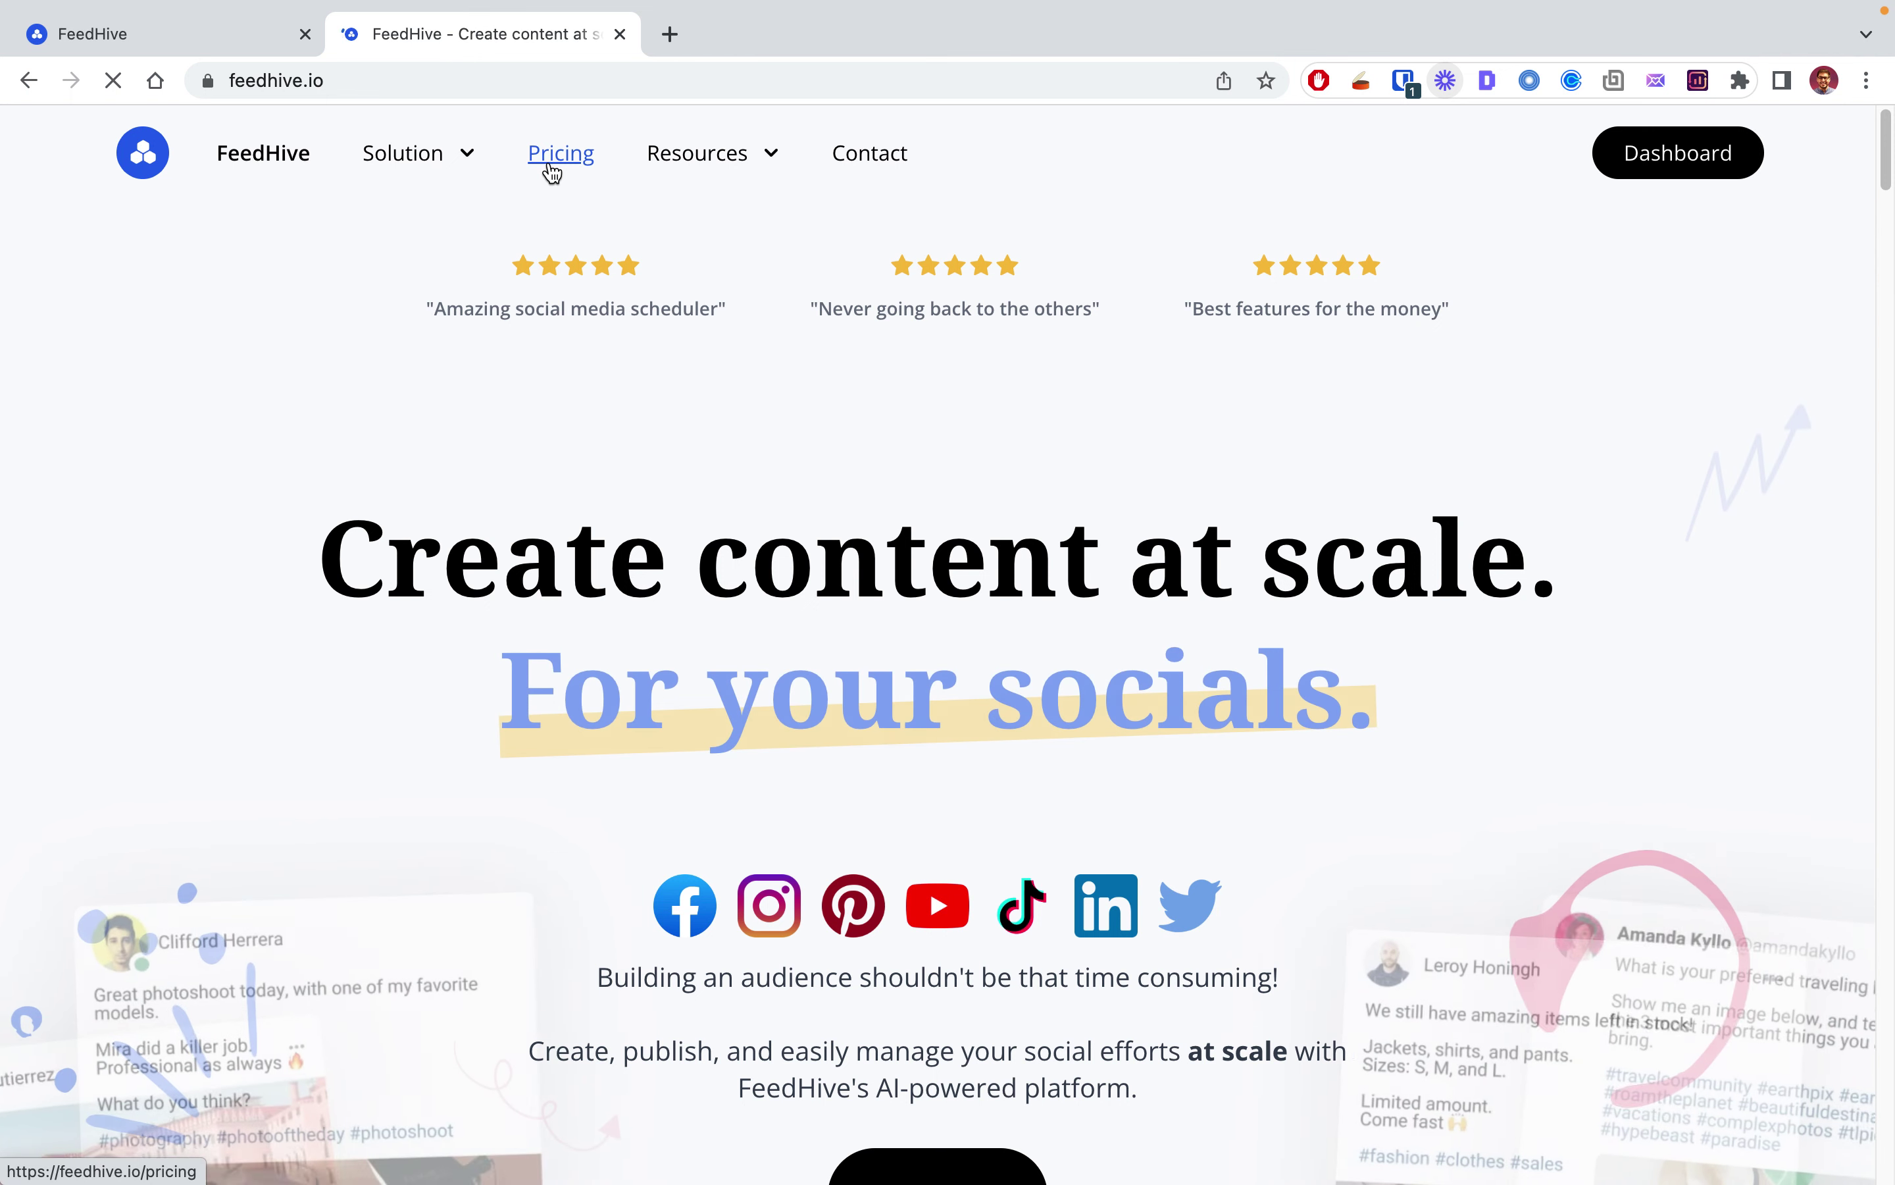
pyautogui.click(552, 168)
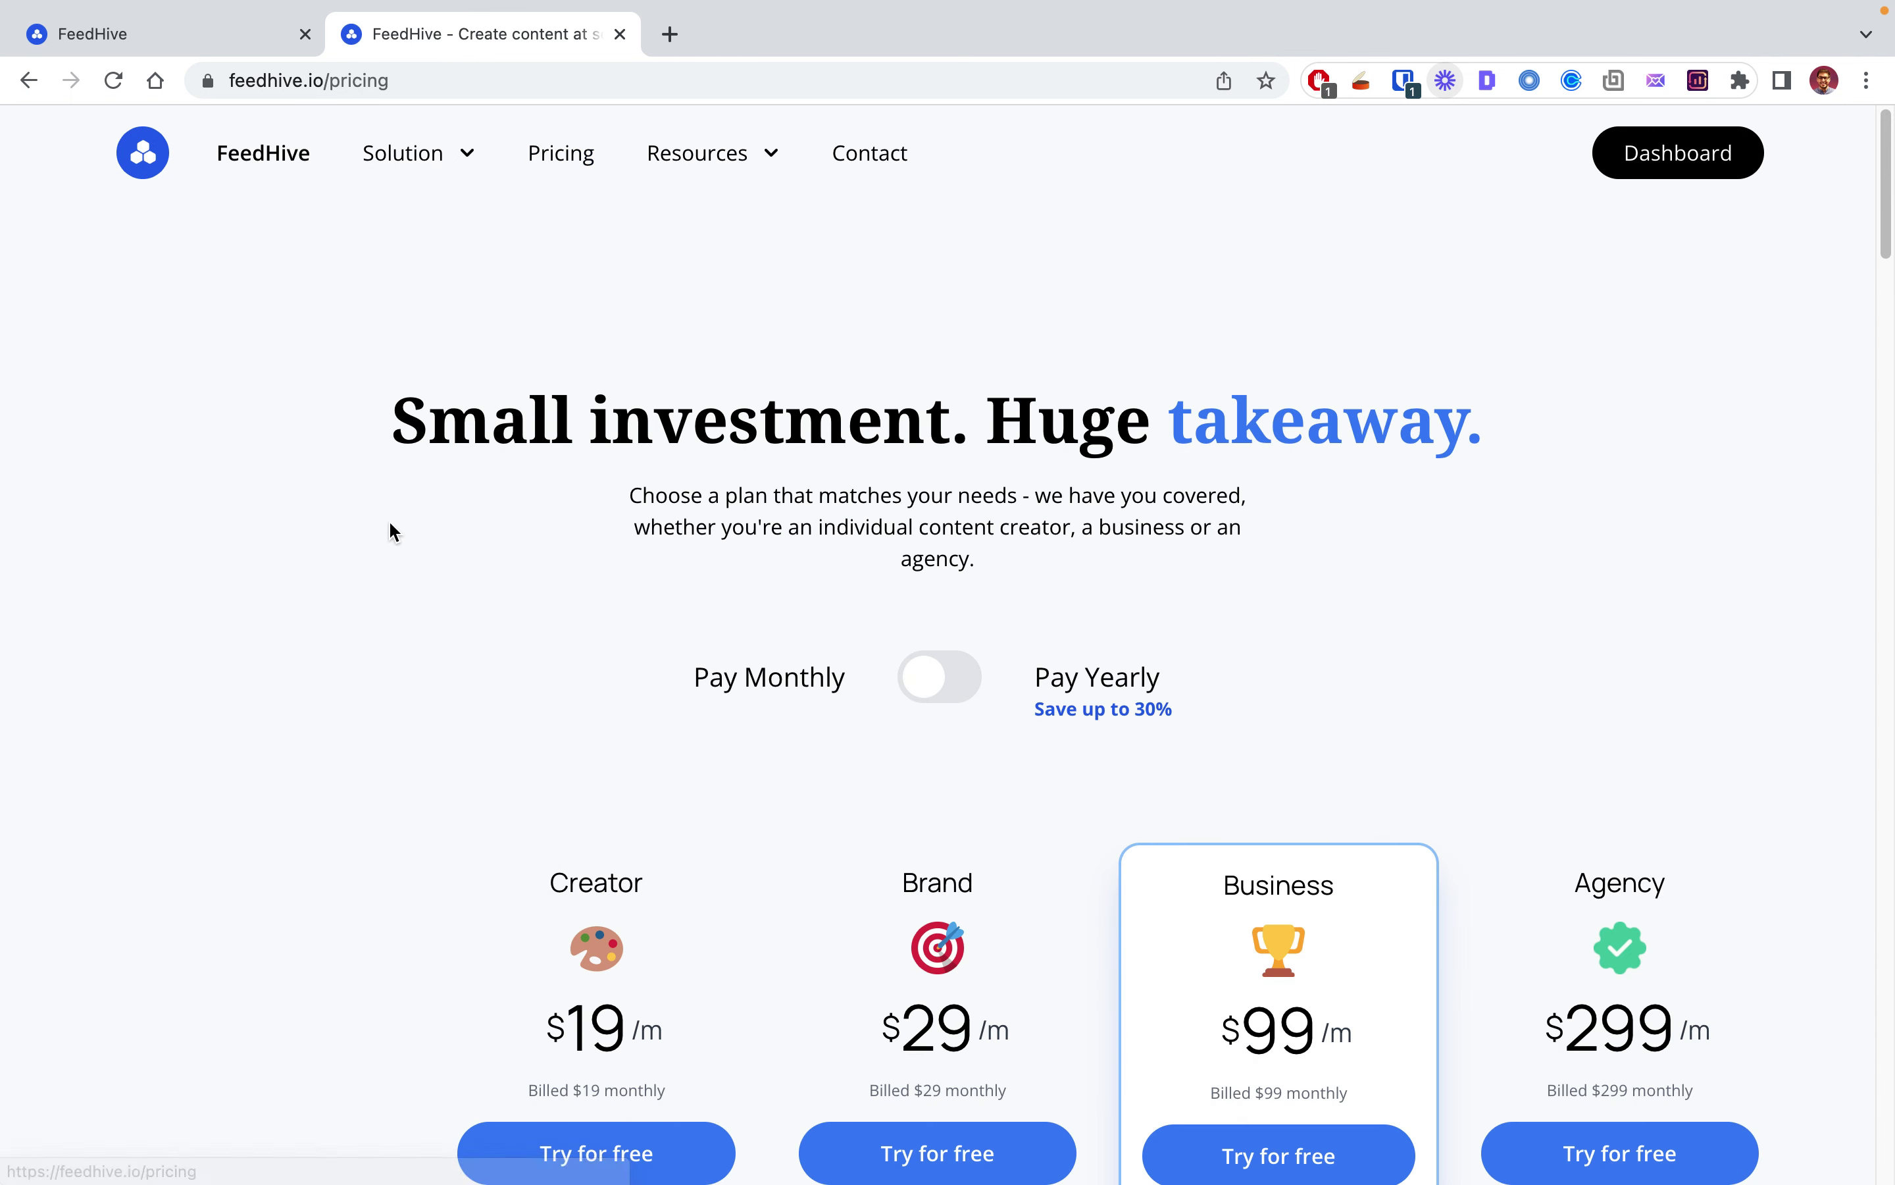
pyautogui.scroll(-1, 436, 719)
pyautogui.scroll(-3, 402, 580)
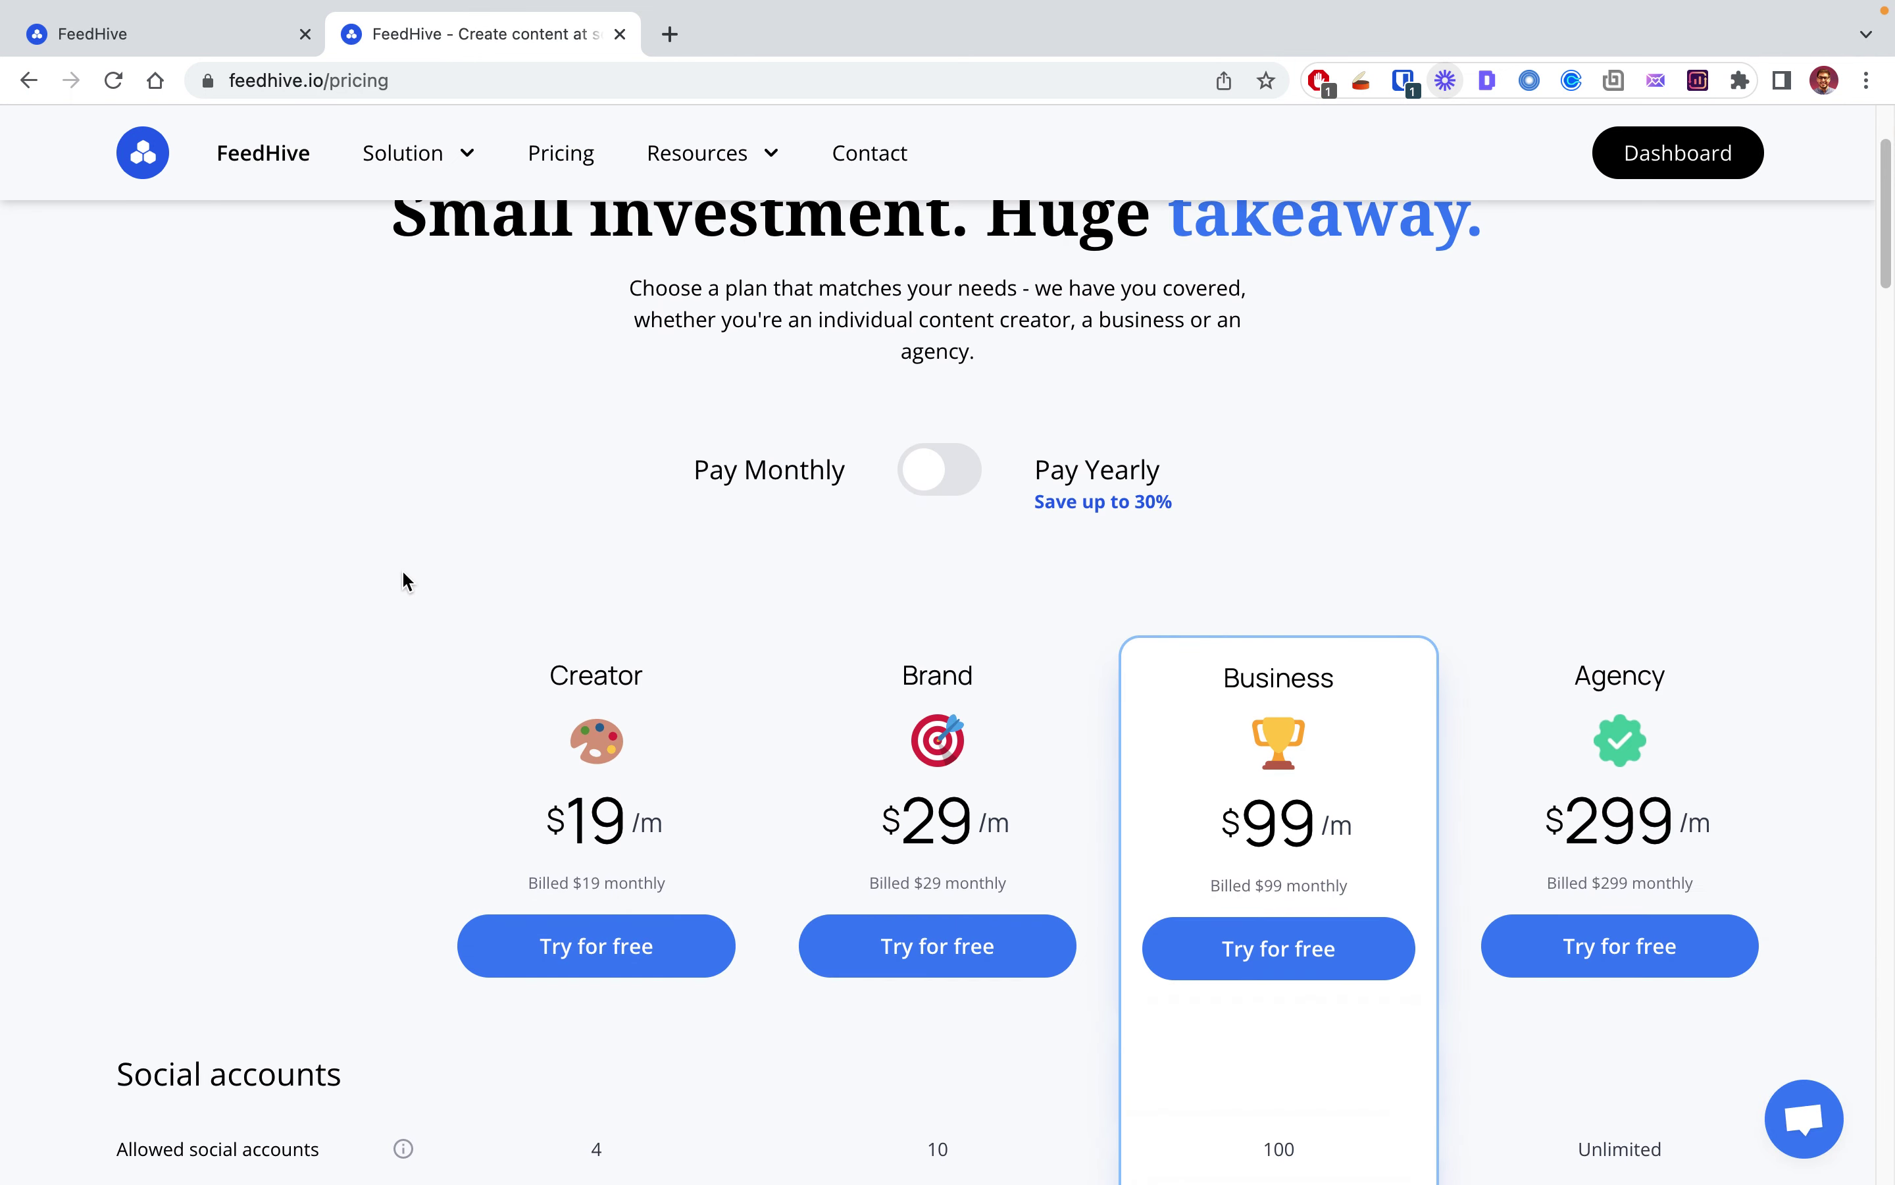
pyautogui.scroll(-9, 435, 562)
pyautogui.scroll(4, 472, 549)
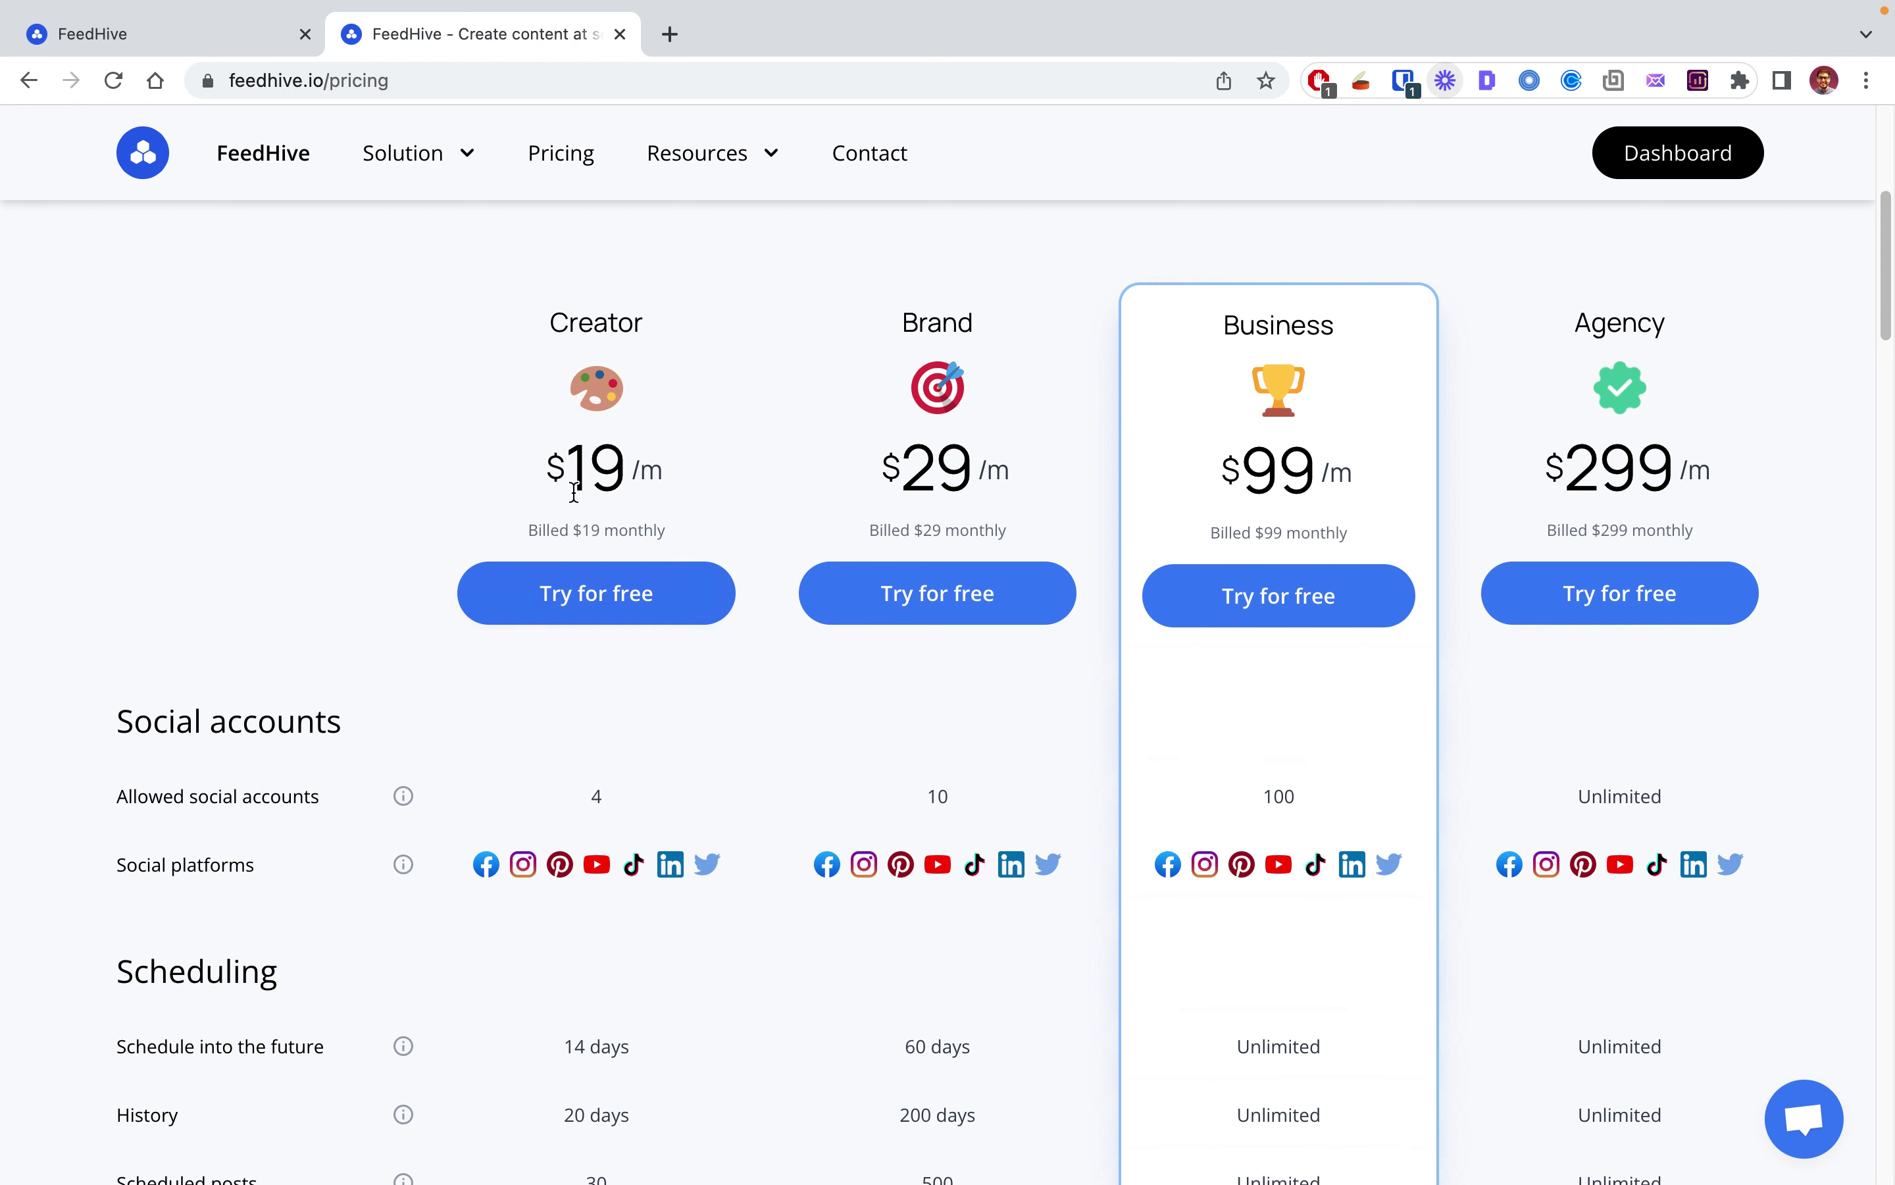
pyautogui.moveTo(574, 493); pyautogui.dragTo(651, 464)
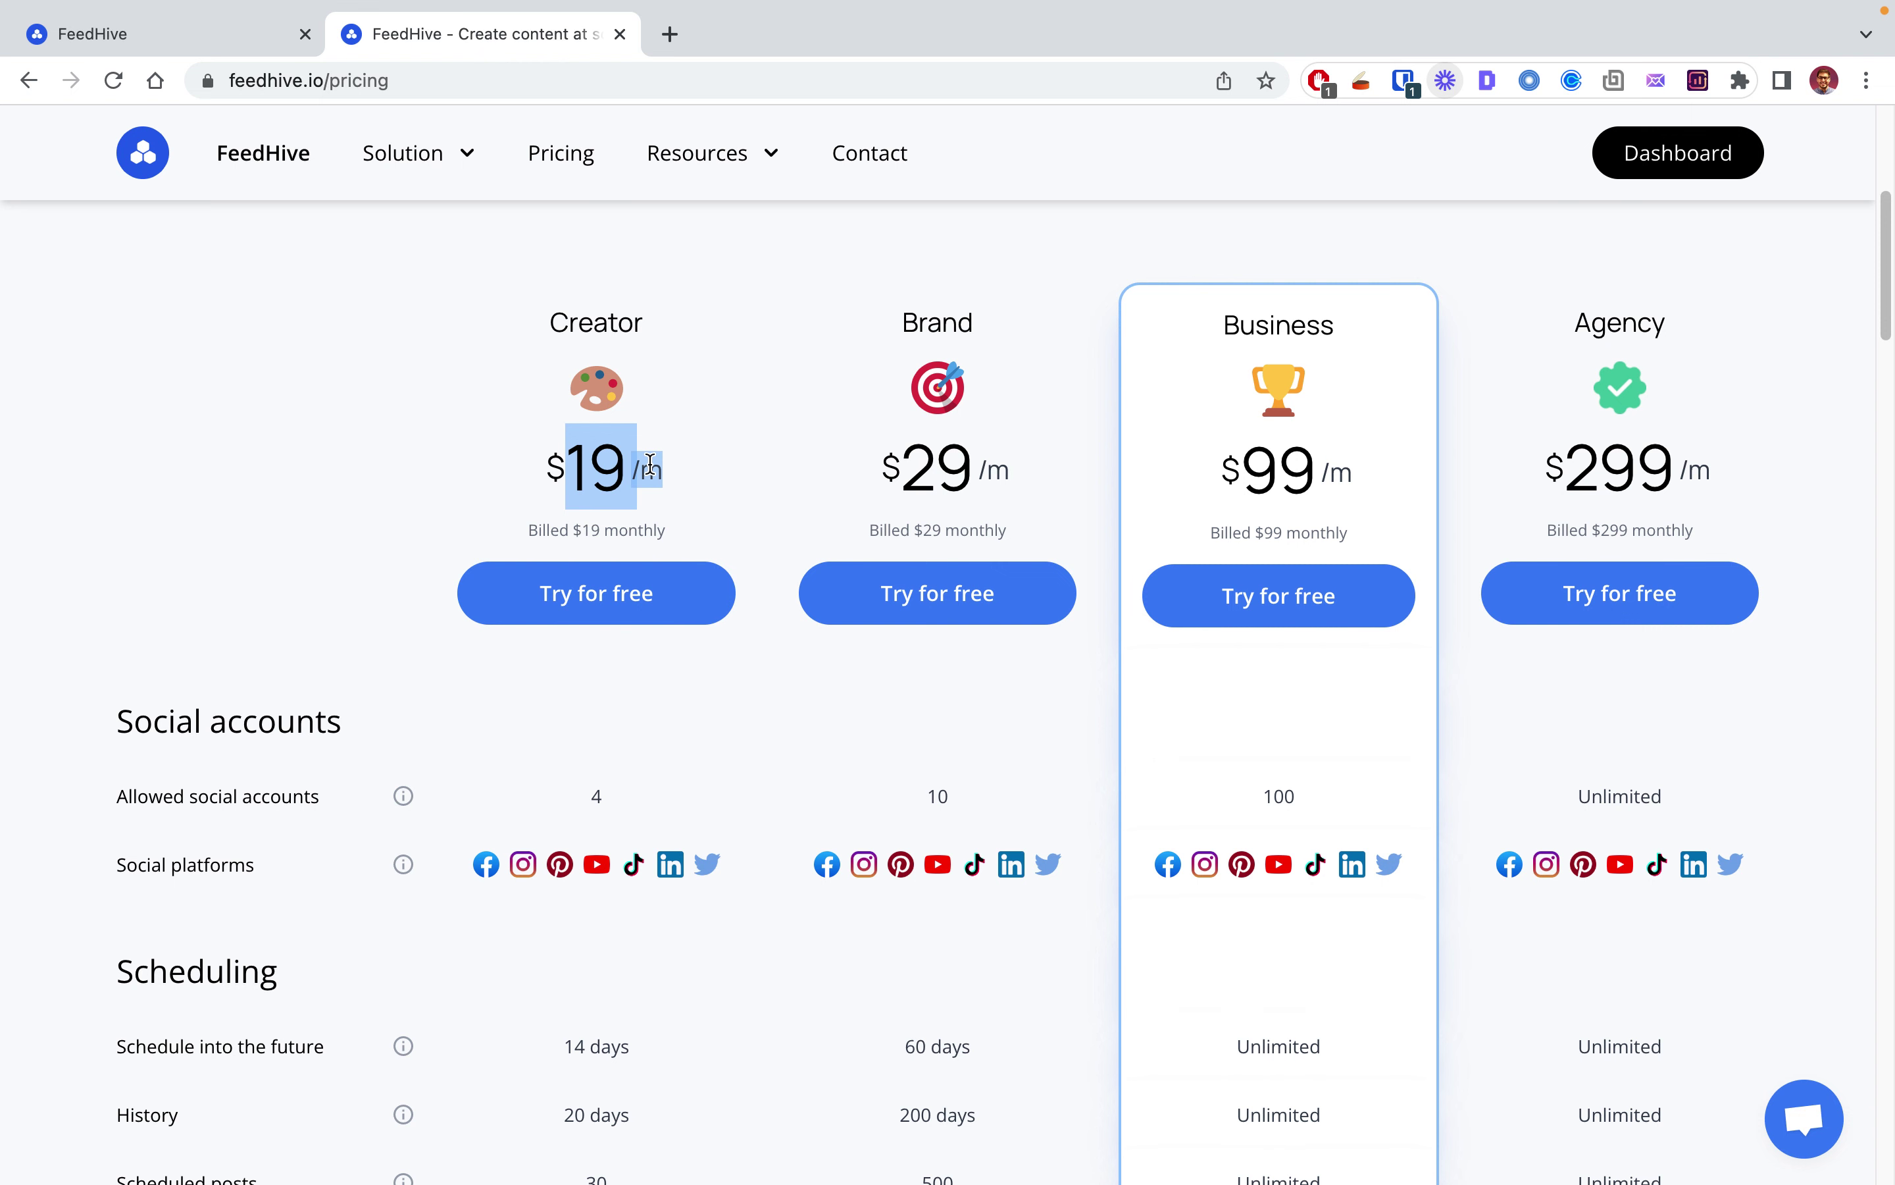
# Step: Start a blank post in FeedHive, and open the Copy.ai review from earlystagemarketing.com in a new browser tab
pyautogui.click(146, 39)
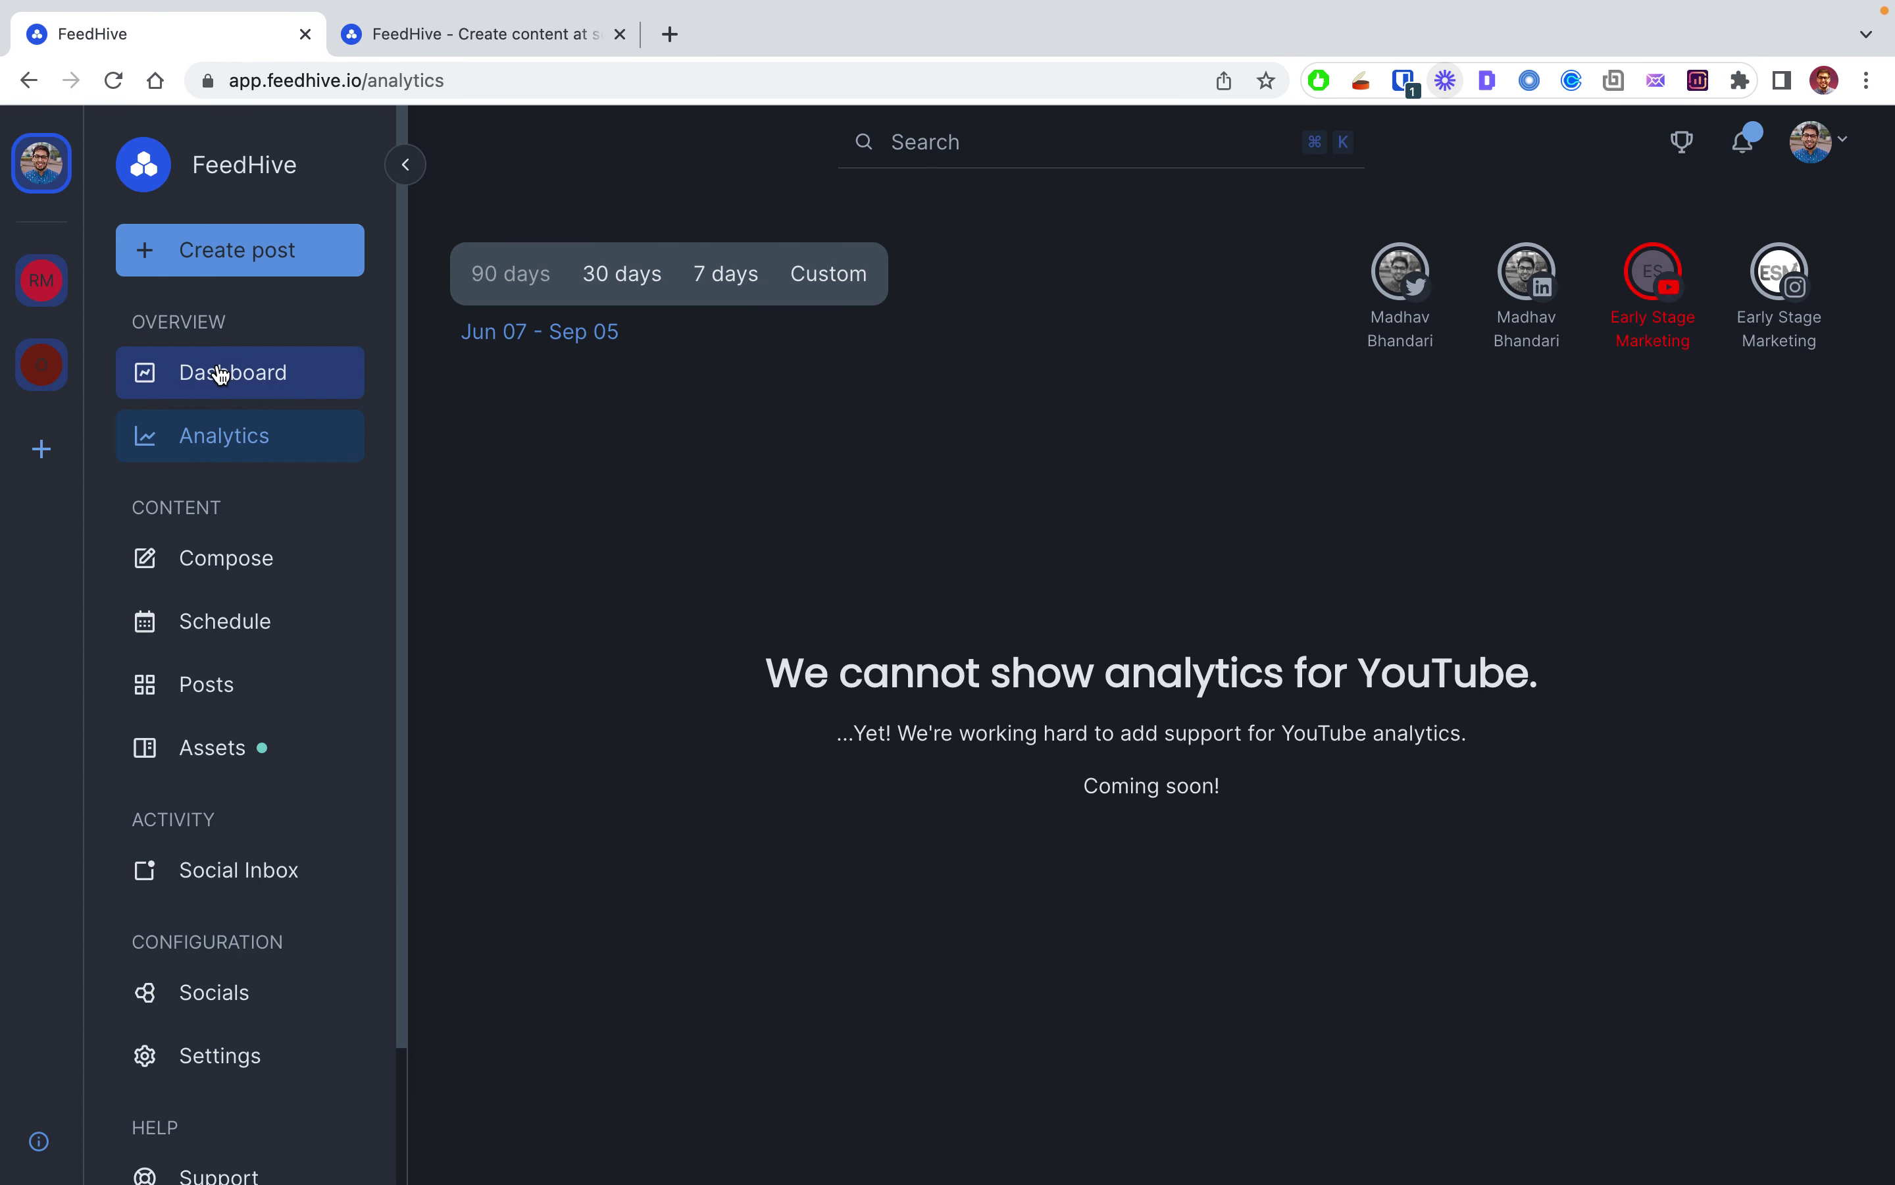
pyautogui.click(254, 263)
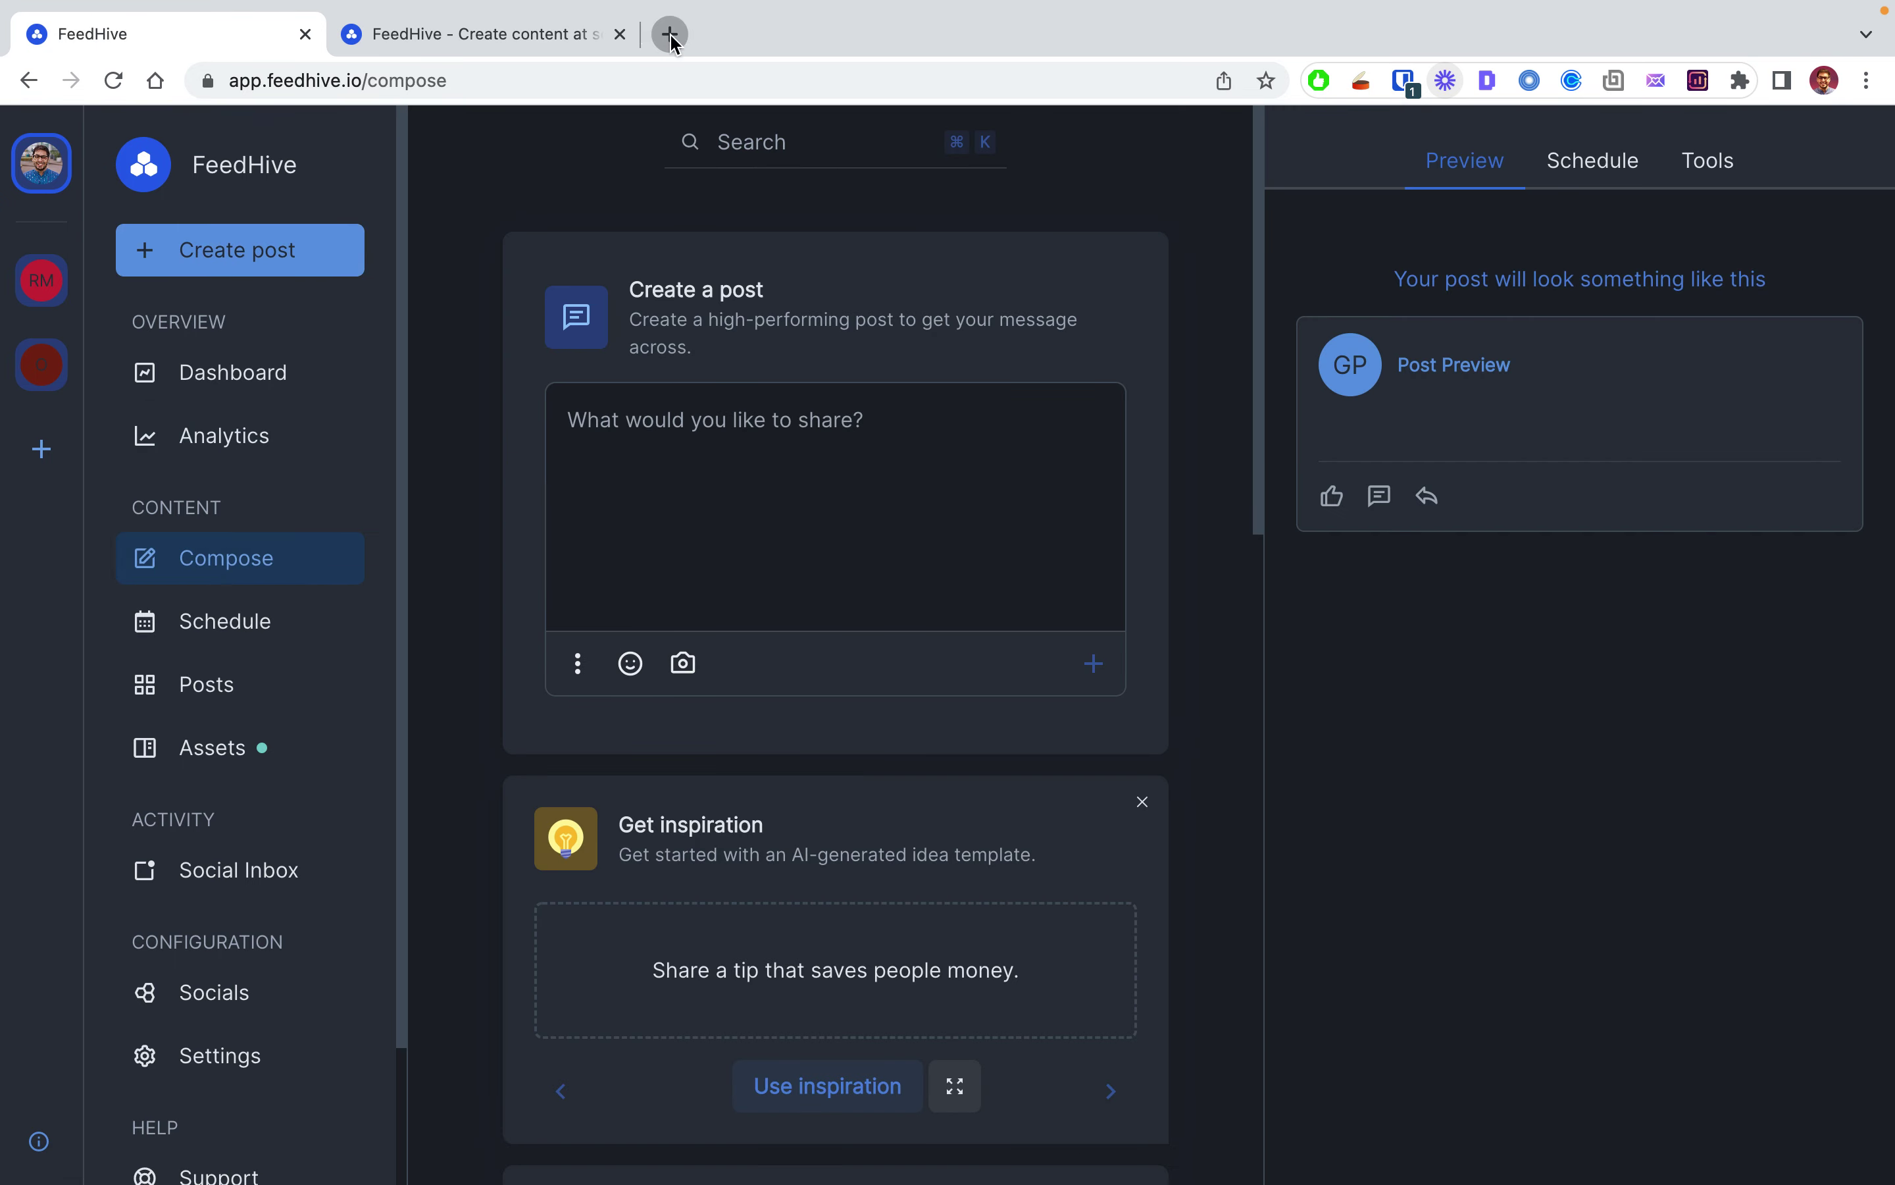
pyautogui.click(670, 34)
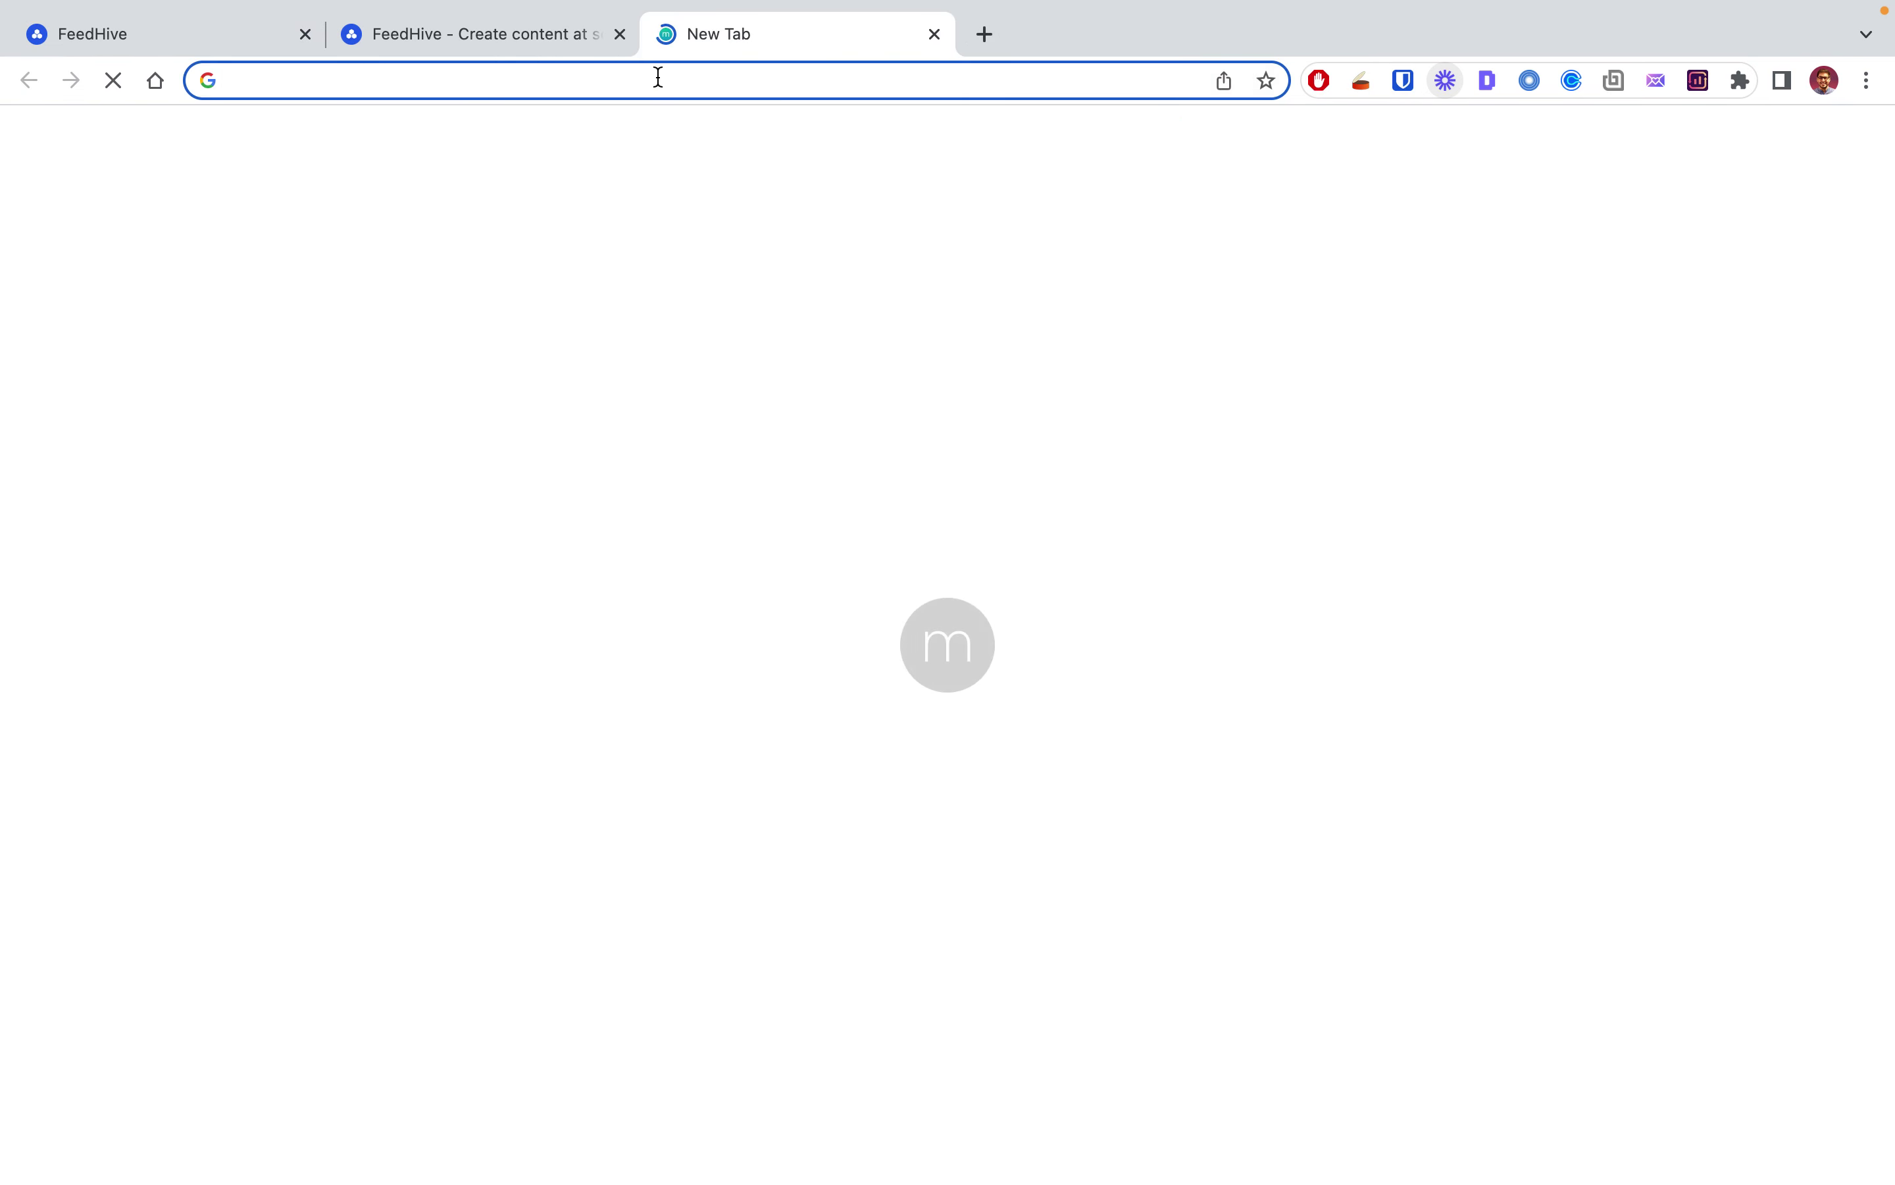
pyautogui.write('earlystagemarketing.com')
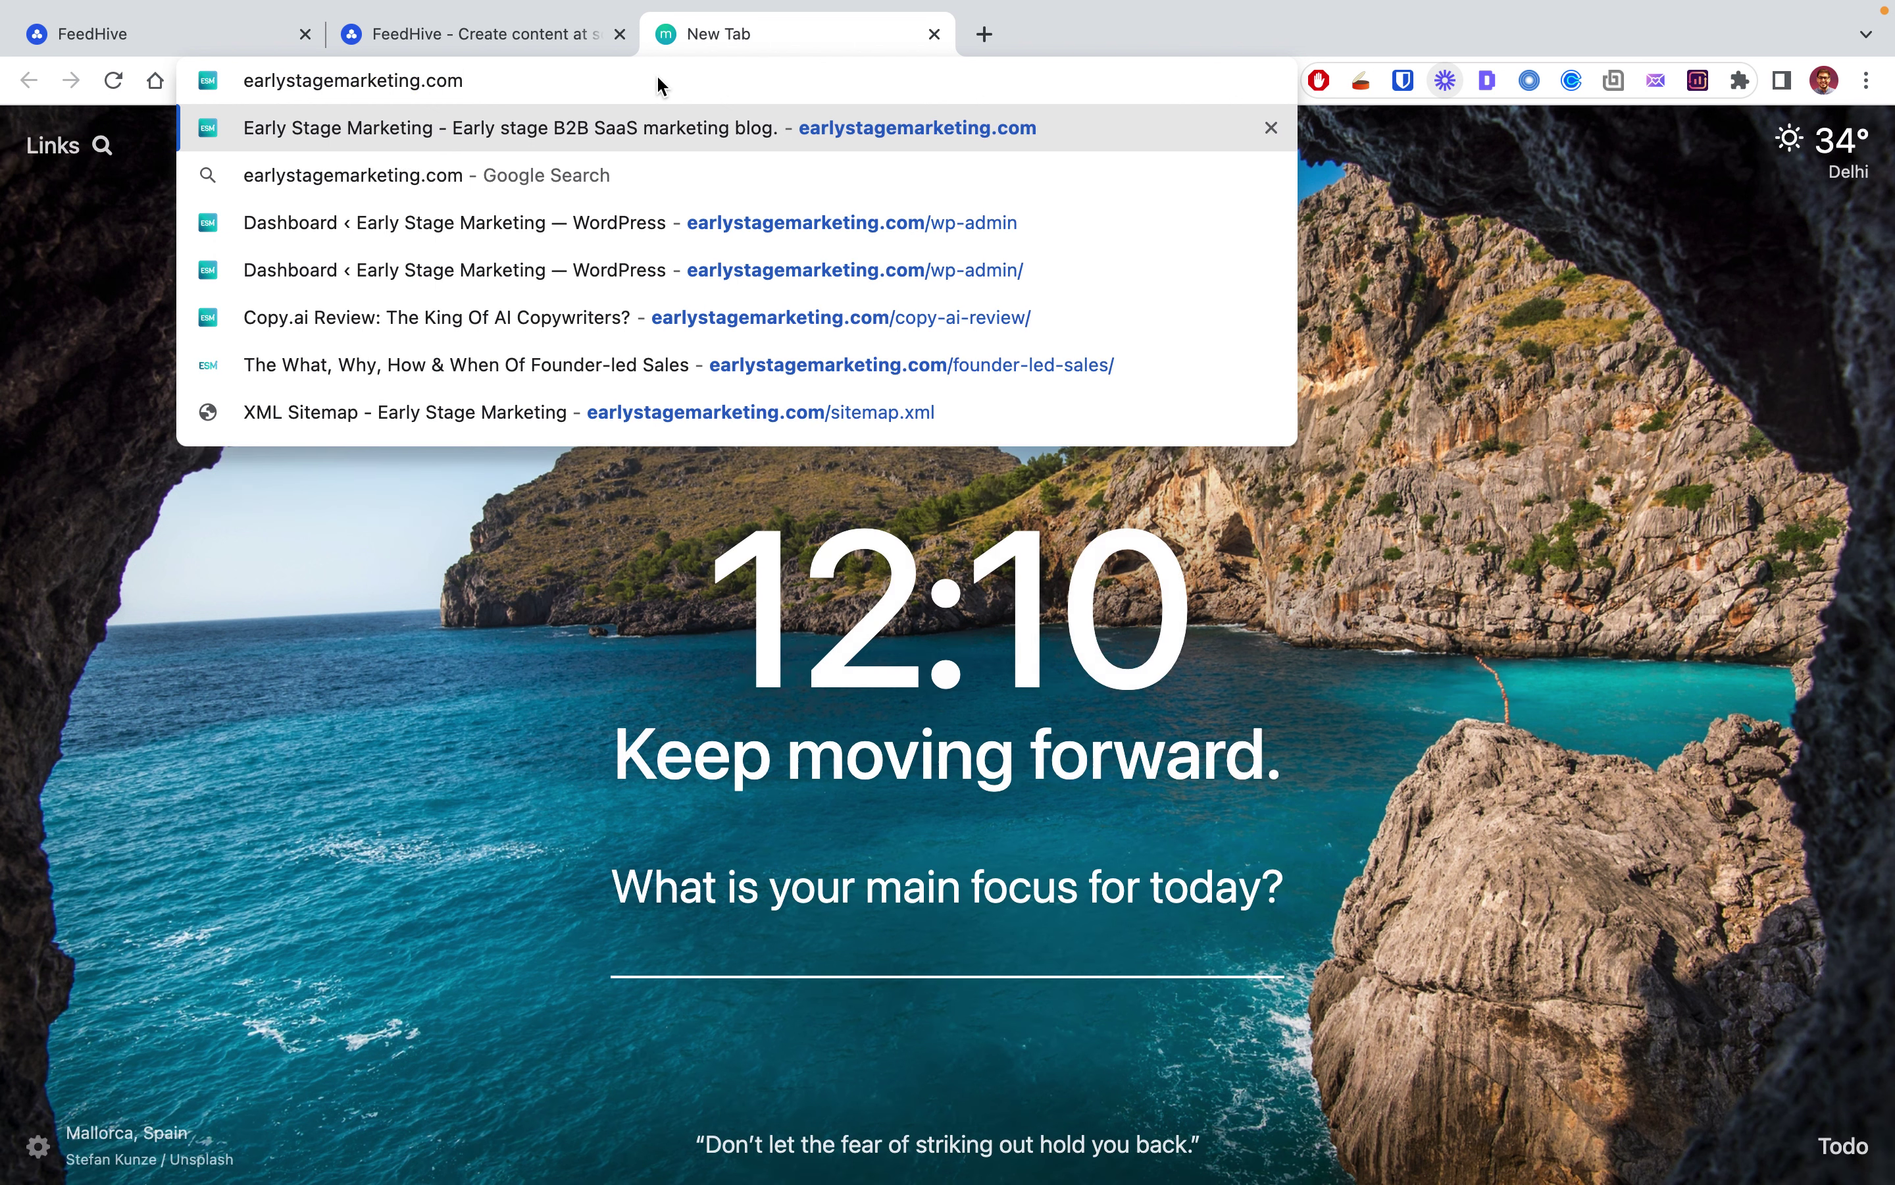
pyautogui.press('Down')
pyautogui.press('Down')
pyautogui.press('Down')
pyautogui.press('Down')
pyautogui.press('Return')
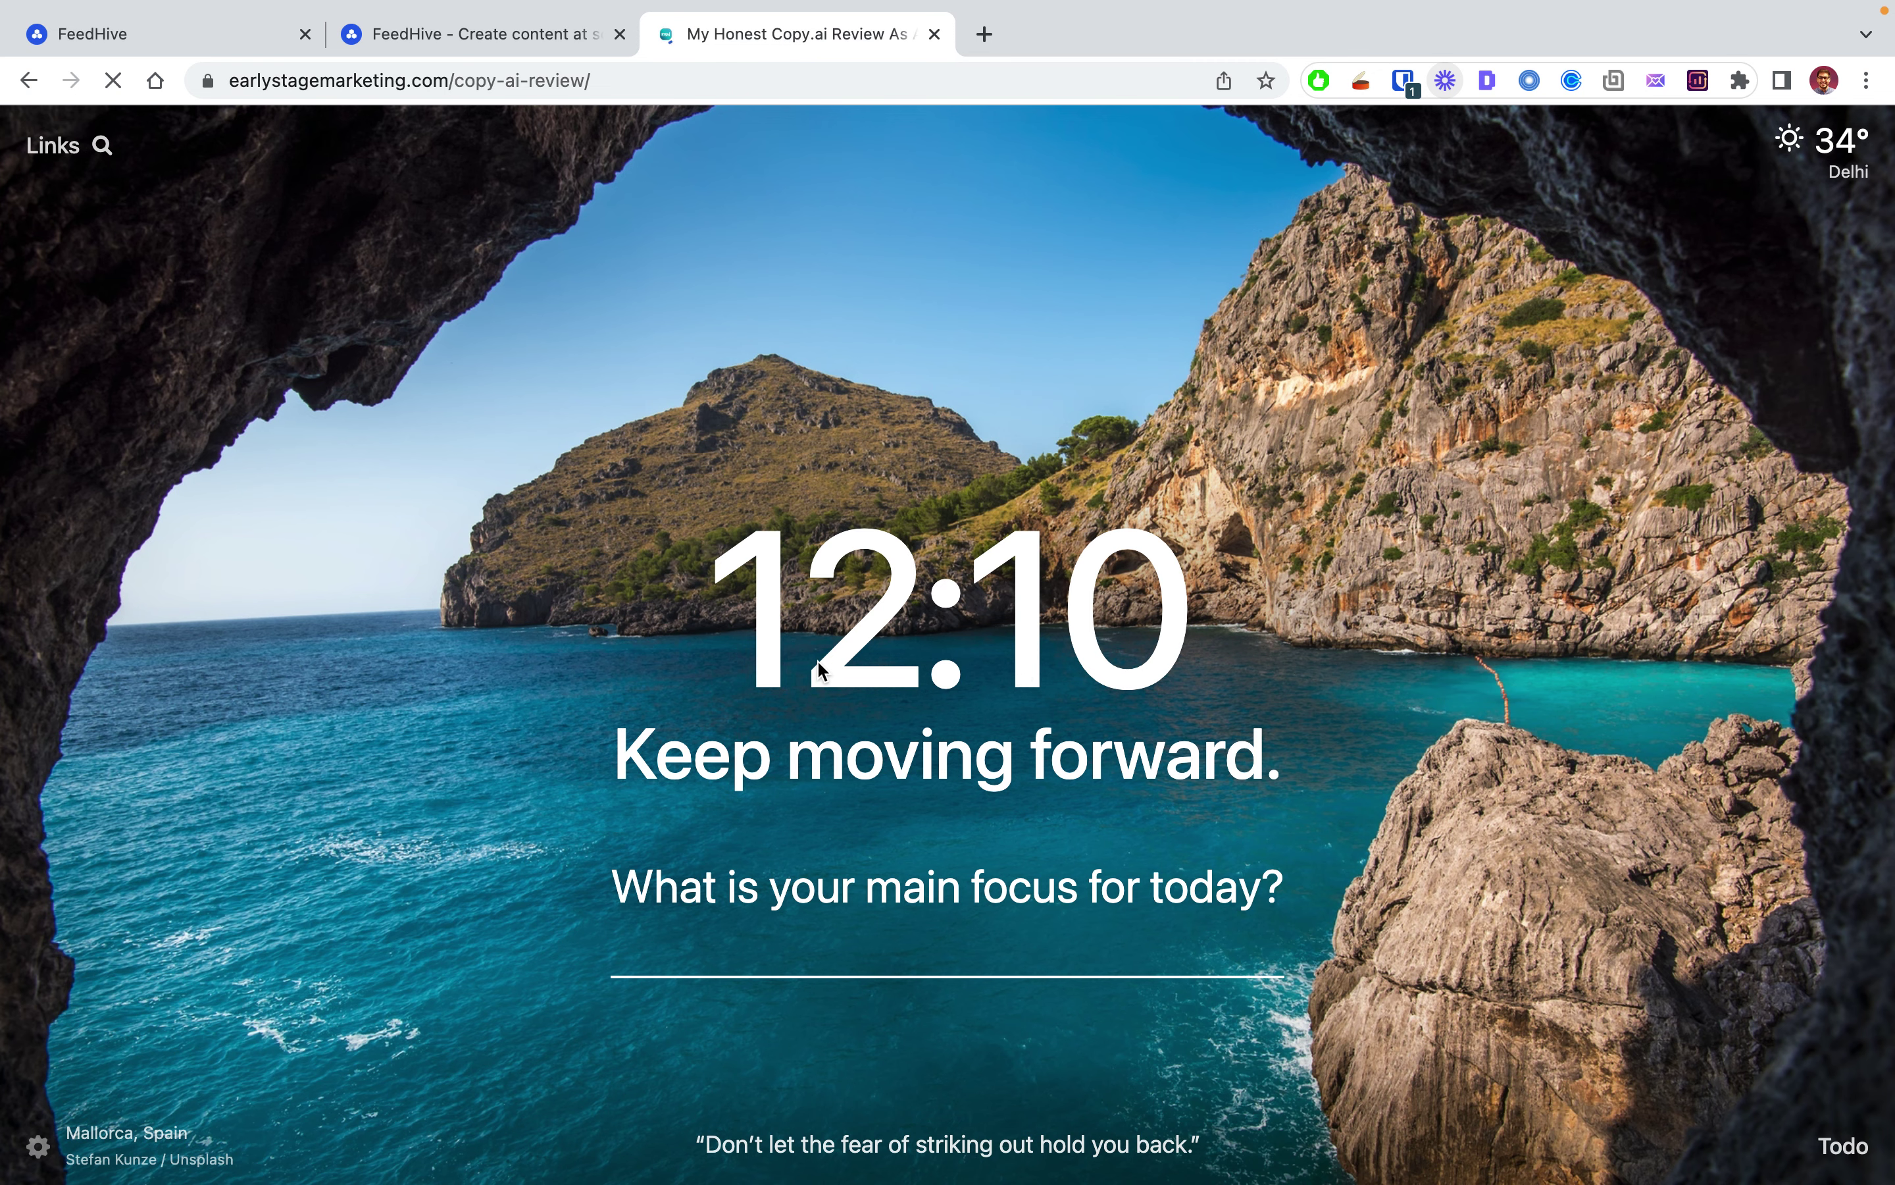
# Step: Copy the review's introduction from "I've been blogging" through the bullet "how much it costs"
pyautogui.scroll(-5, 819, 670)
pyautogui.scroll(-4, 816, 660)
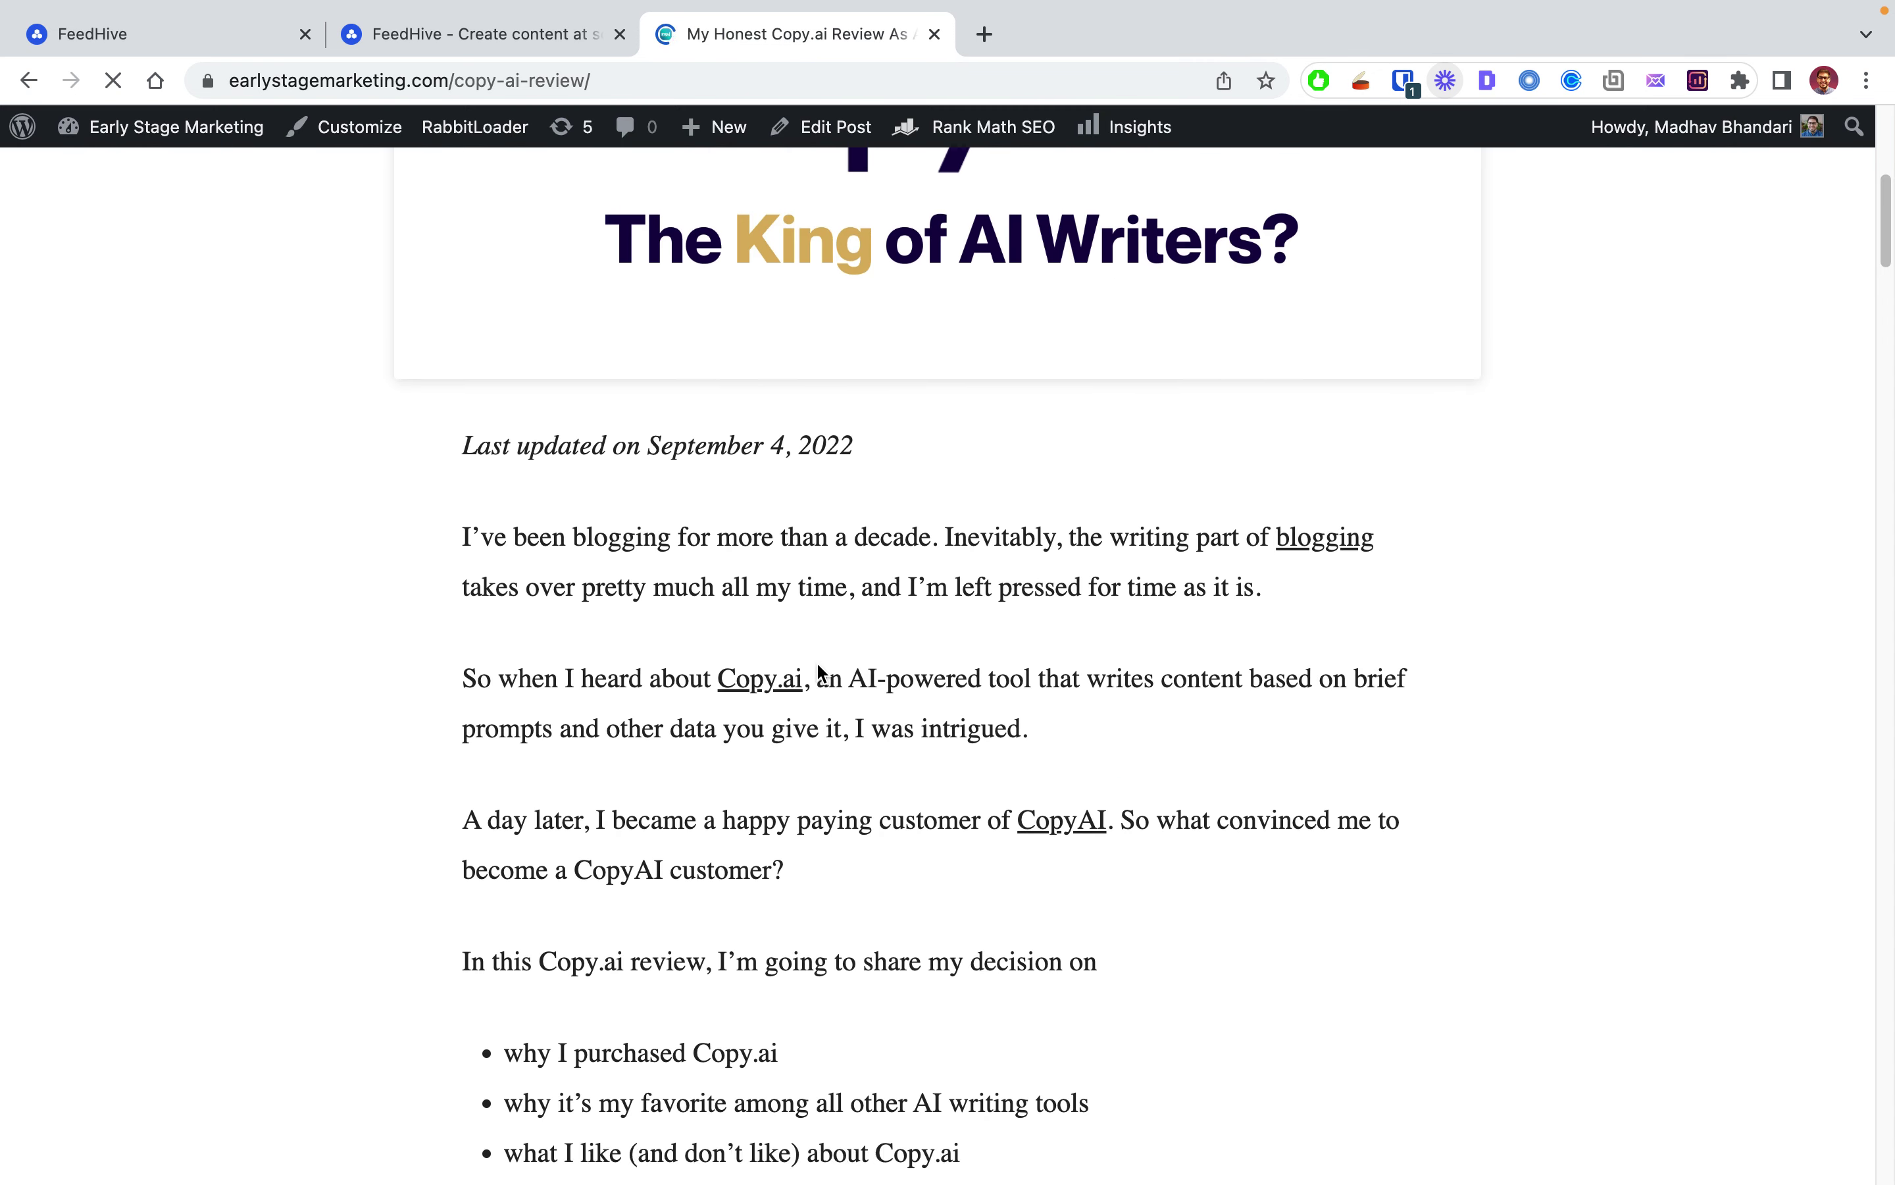
pyautogui.moveTo(742, 1122); pyautogui.dragTo(462, 345)
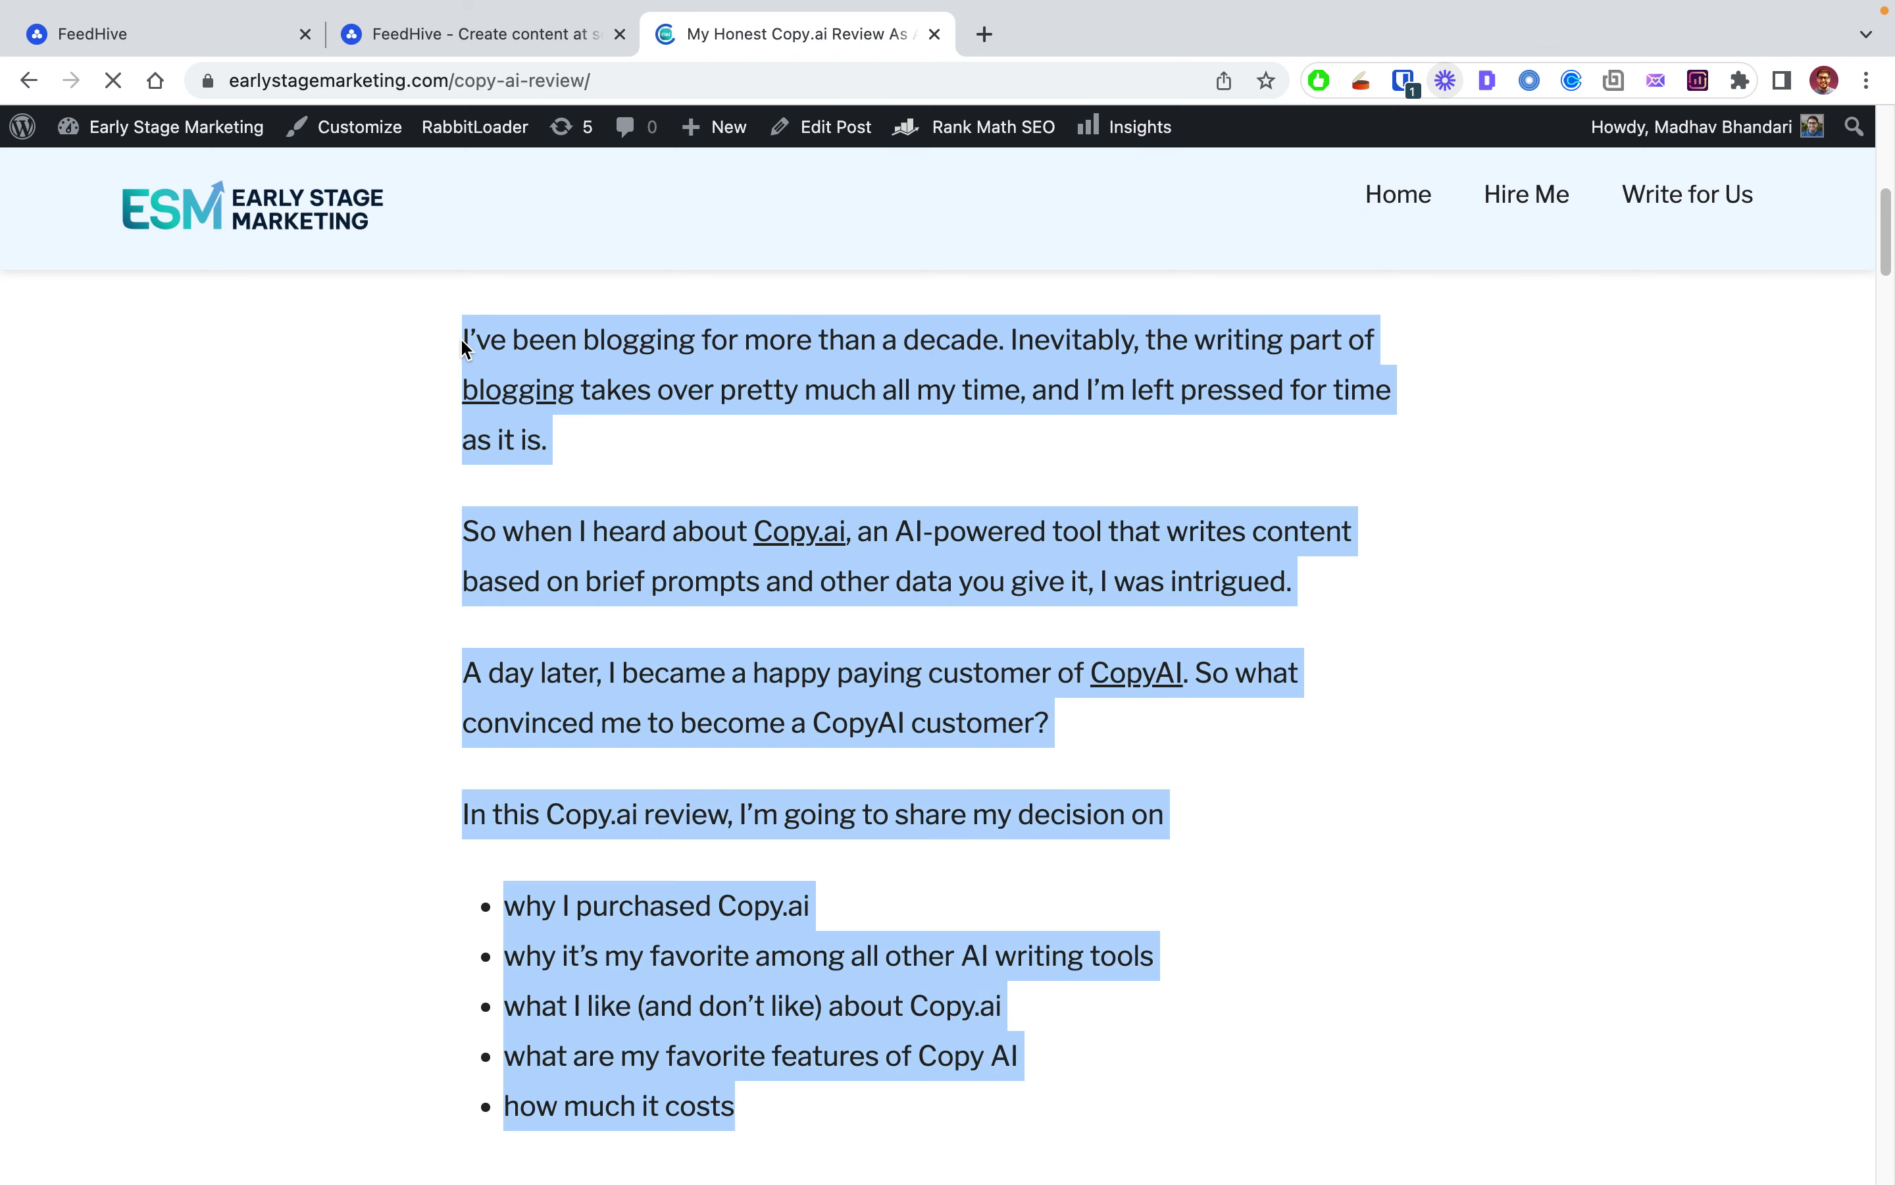
# Step: Back in FeedHive, choose the Twitter account for publishing, paste the copied introduction into the post and split it into a thread
pyautogui.click(213, 45)
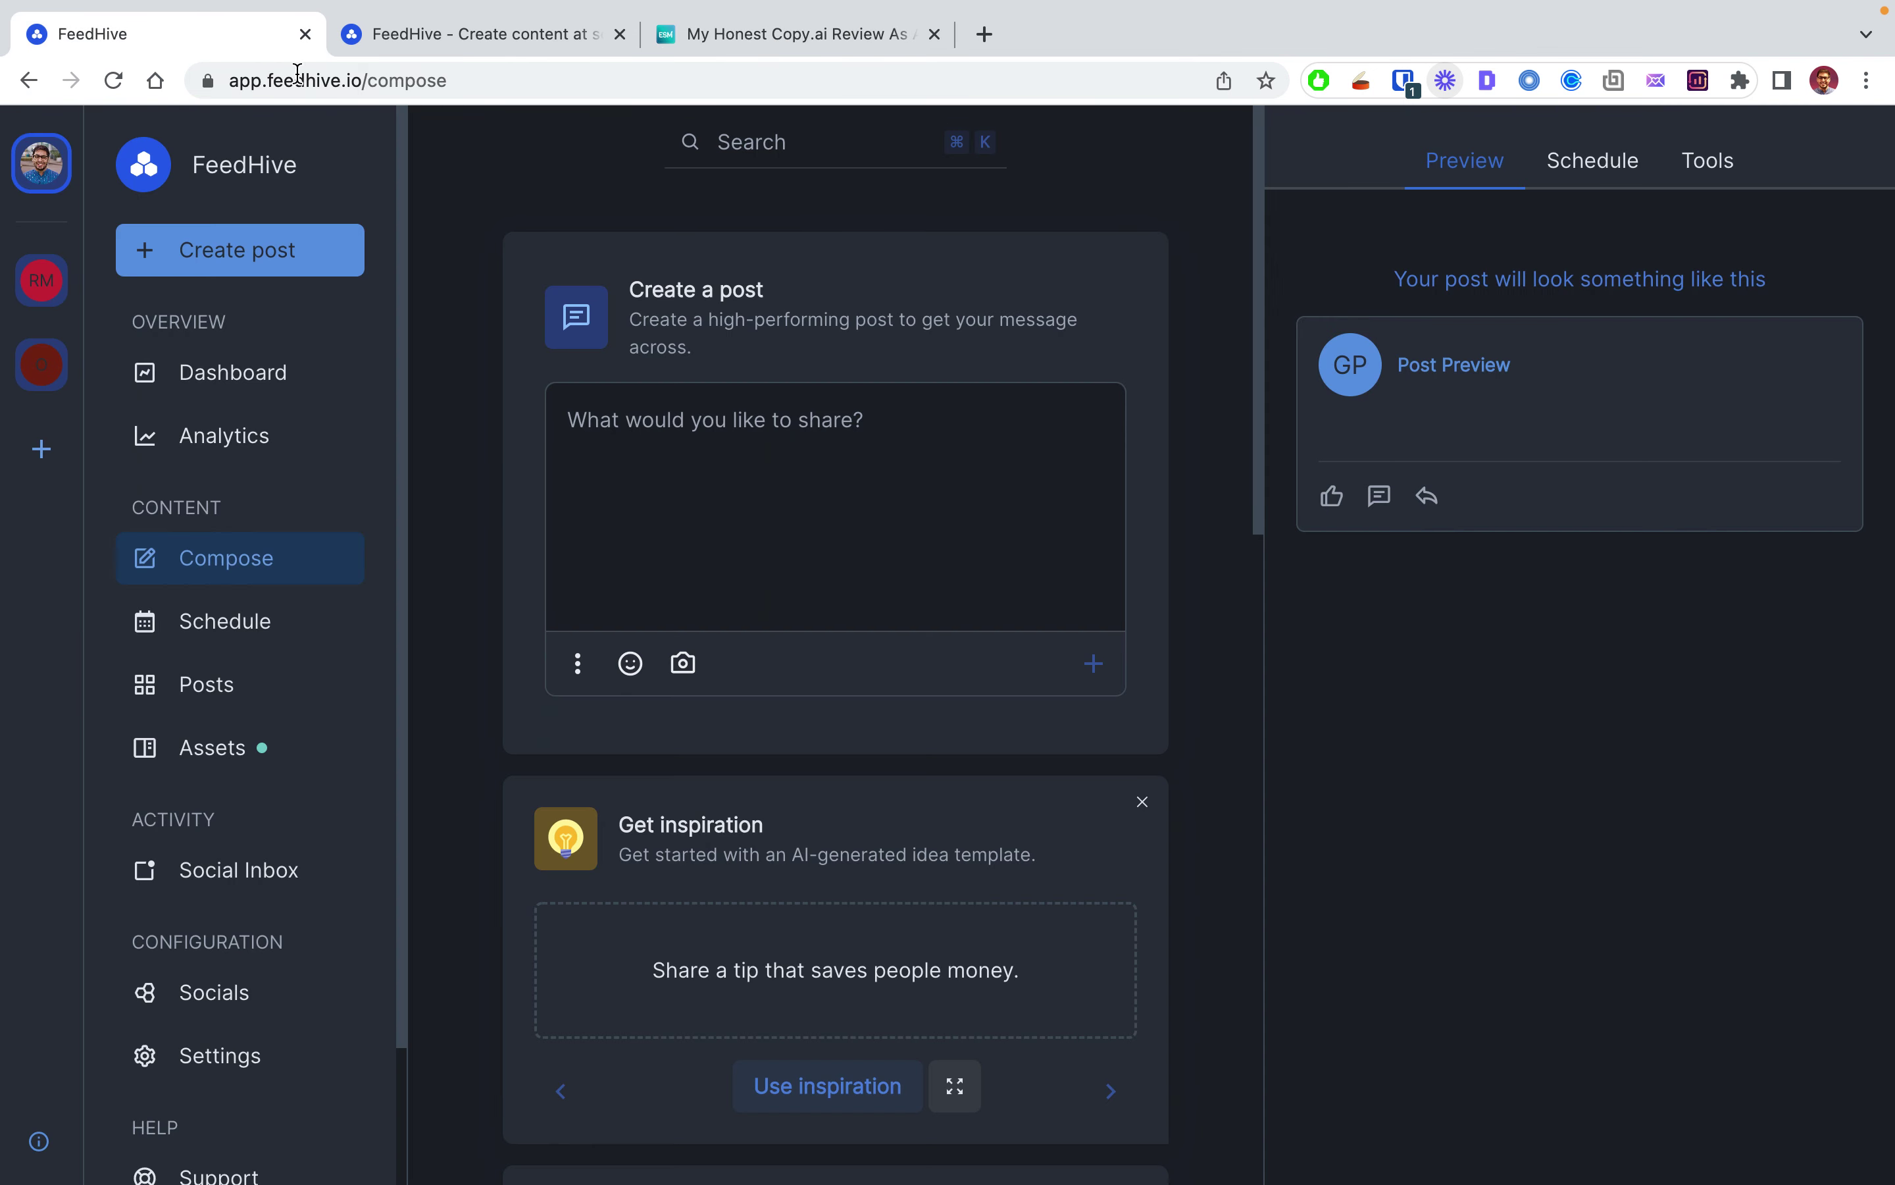
pyautogui.click(1575, 173)
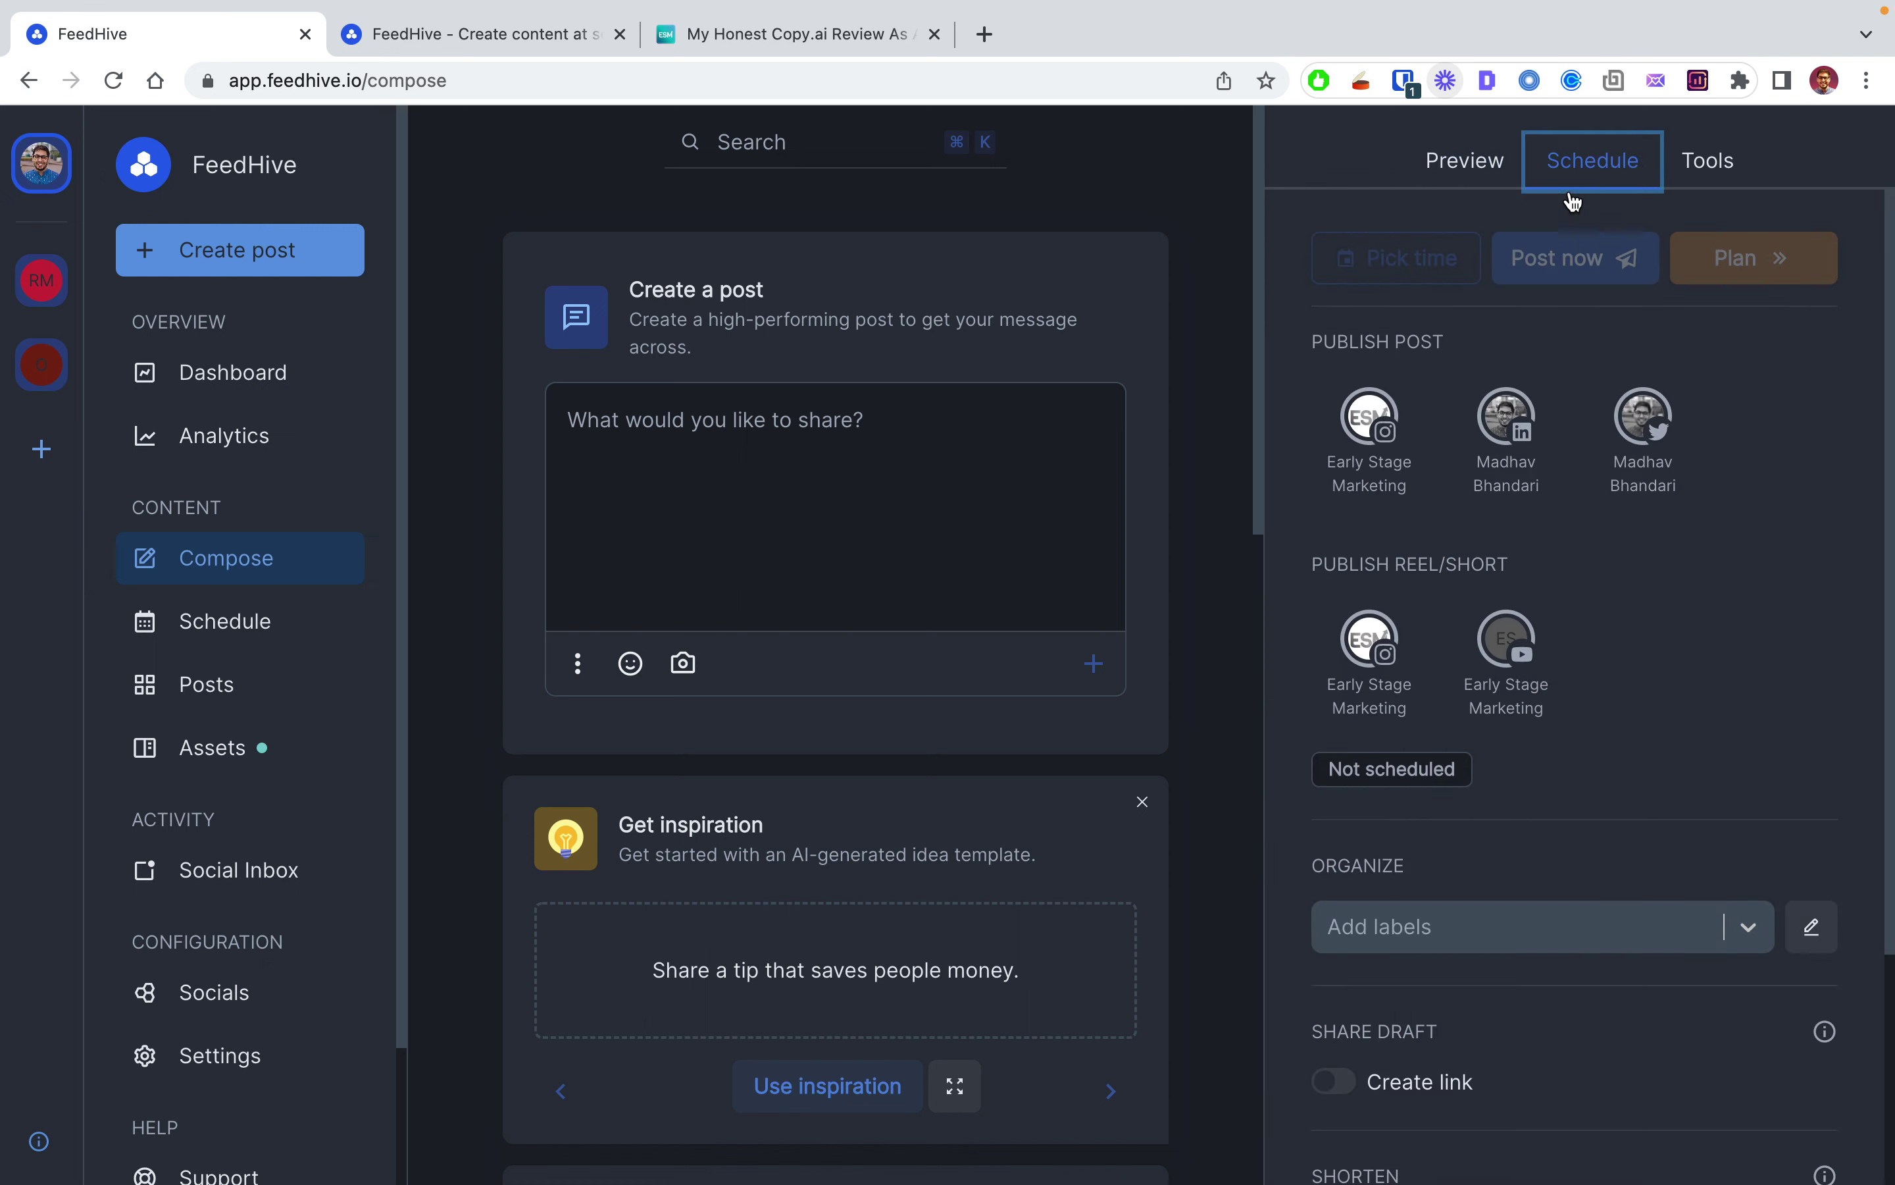
pyautogui.click(1642, 415)
pyautogui.click(736, 420)
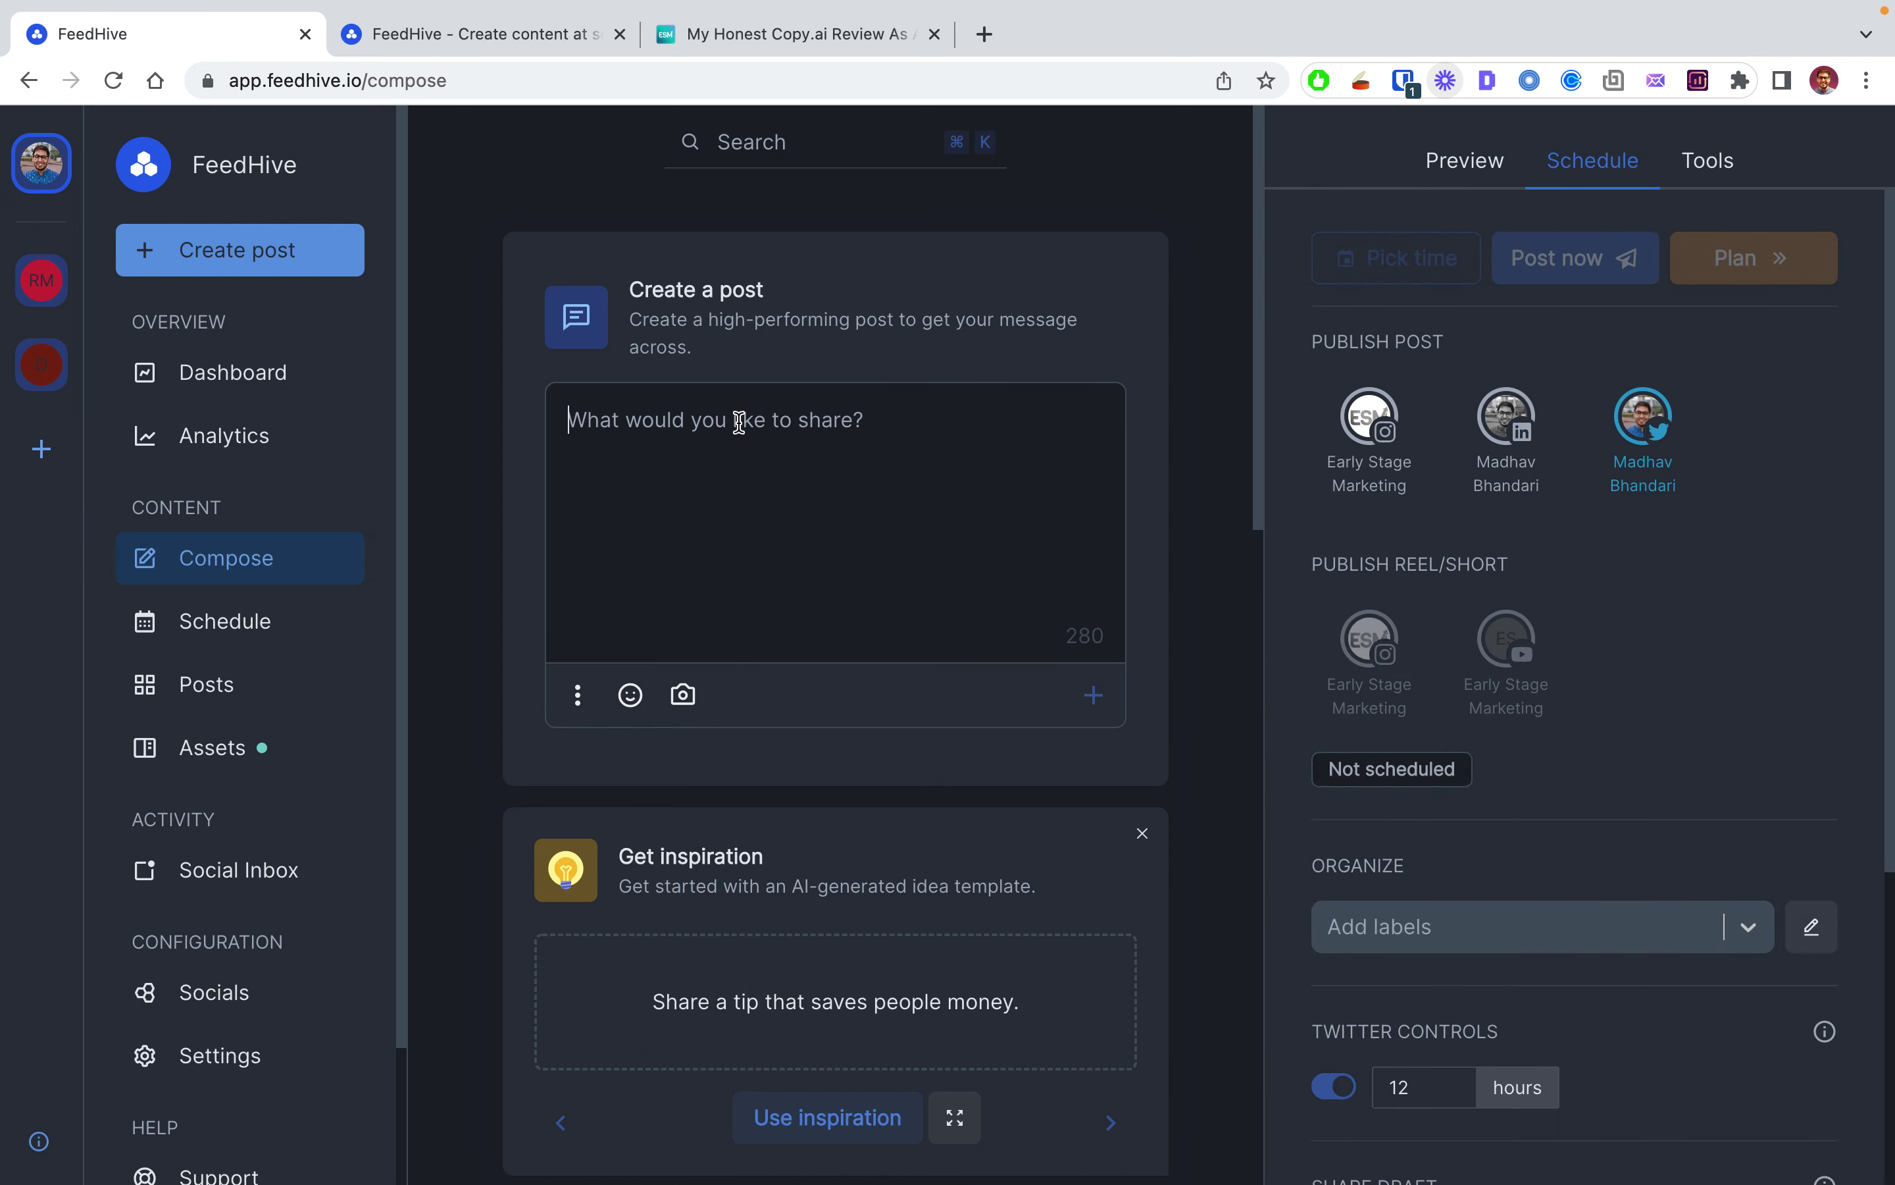
pyautogui.press('super+v')
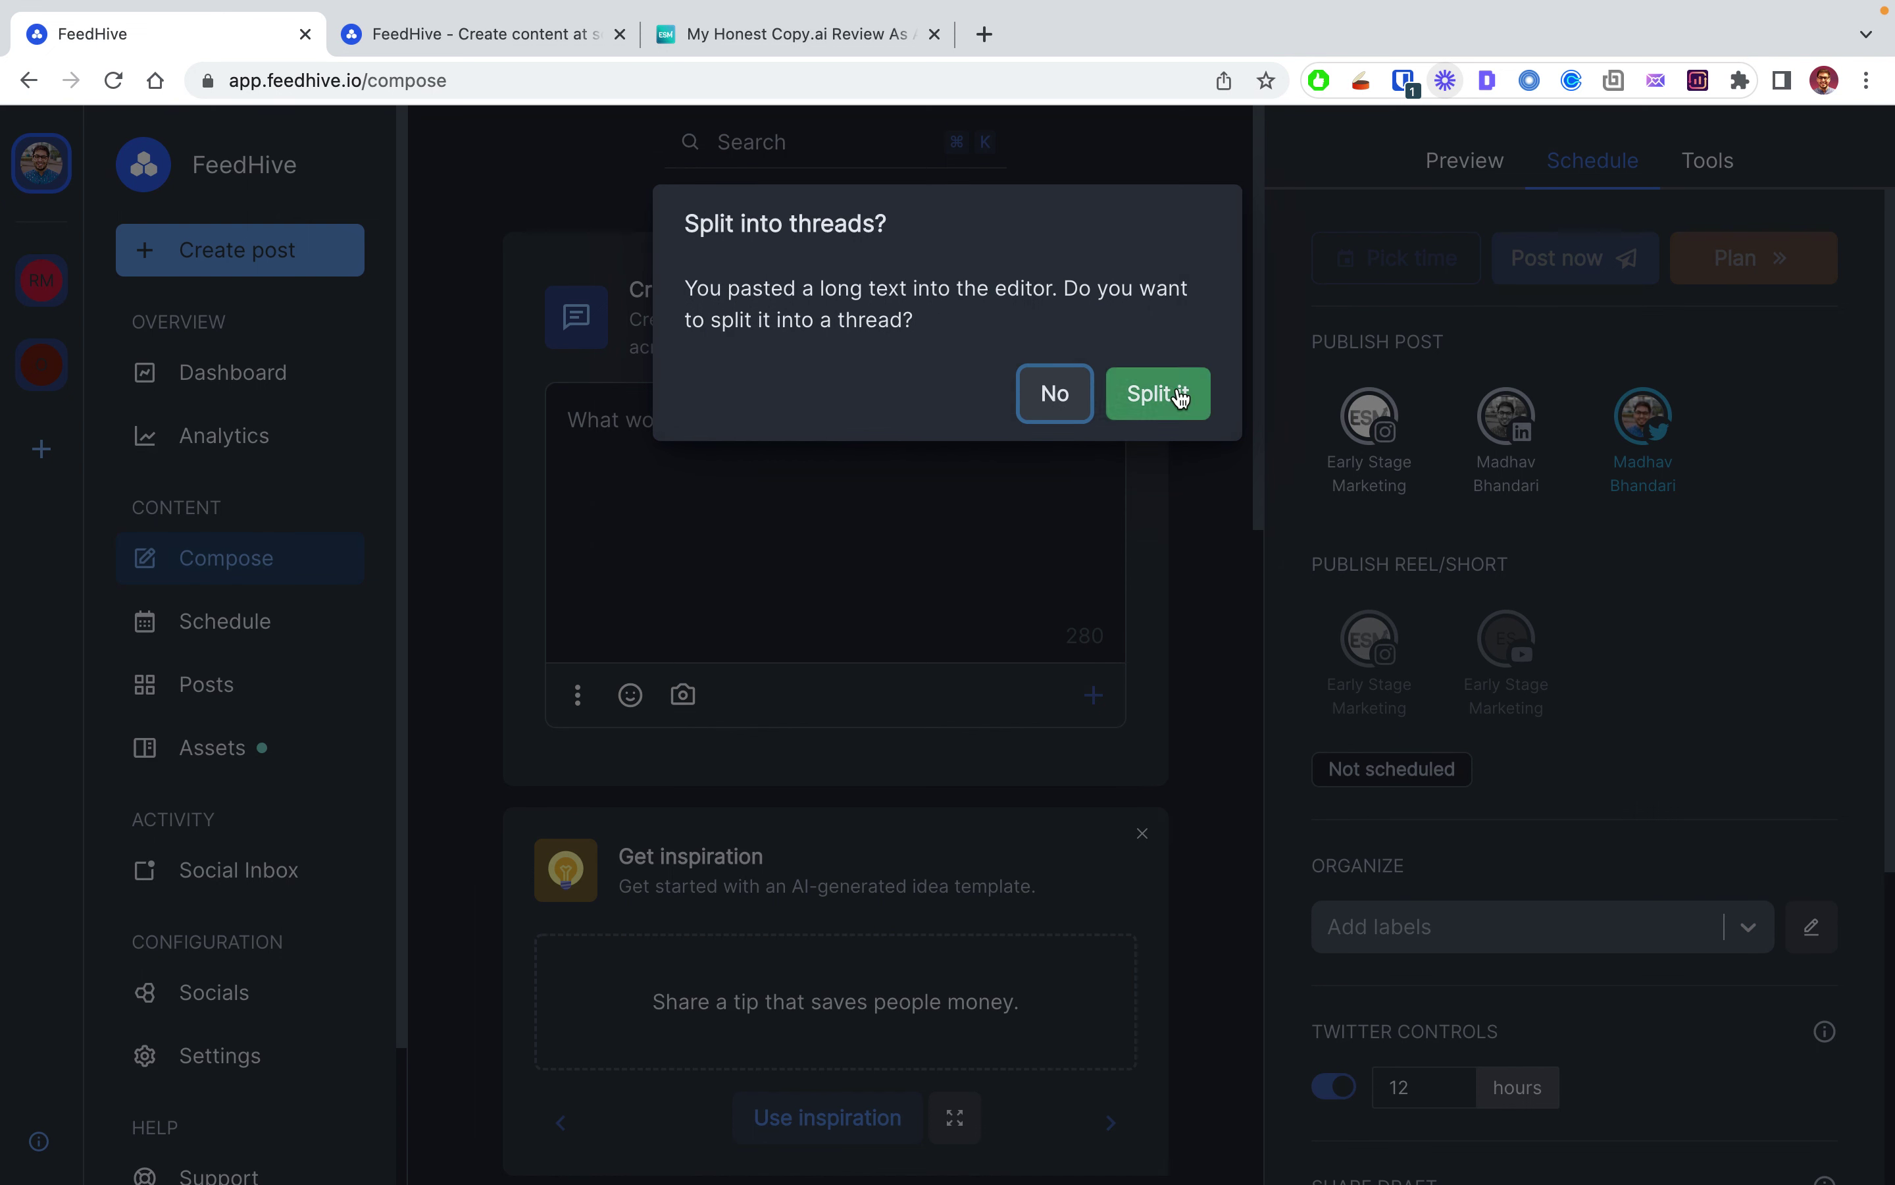
pyautogui.click(1154, 394)
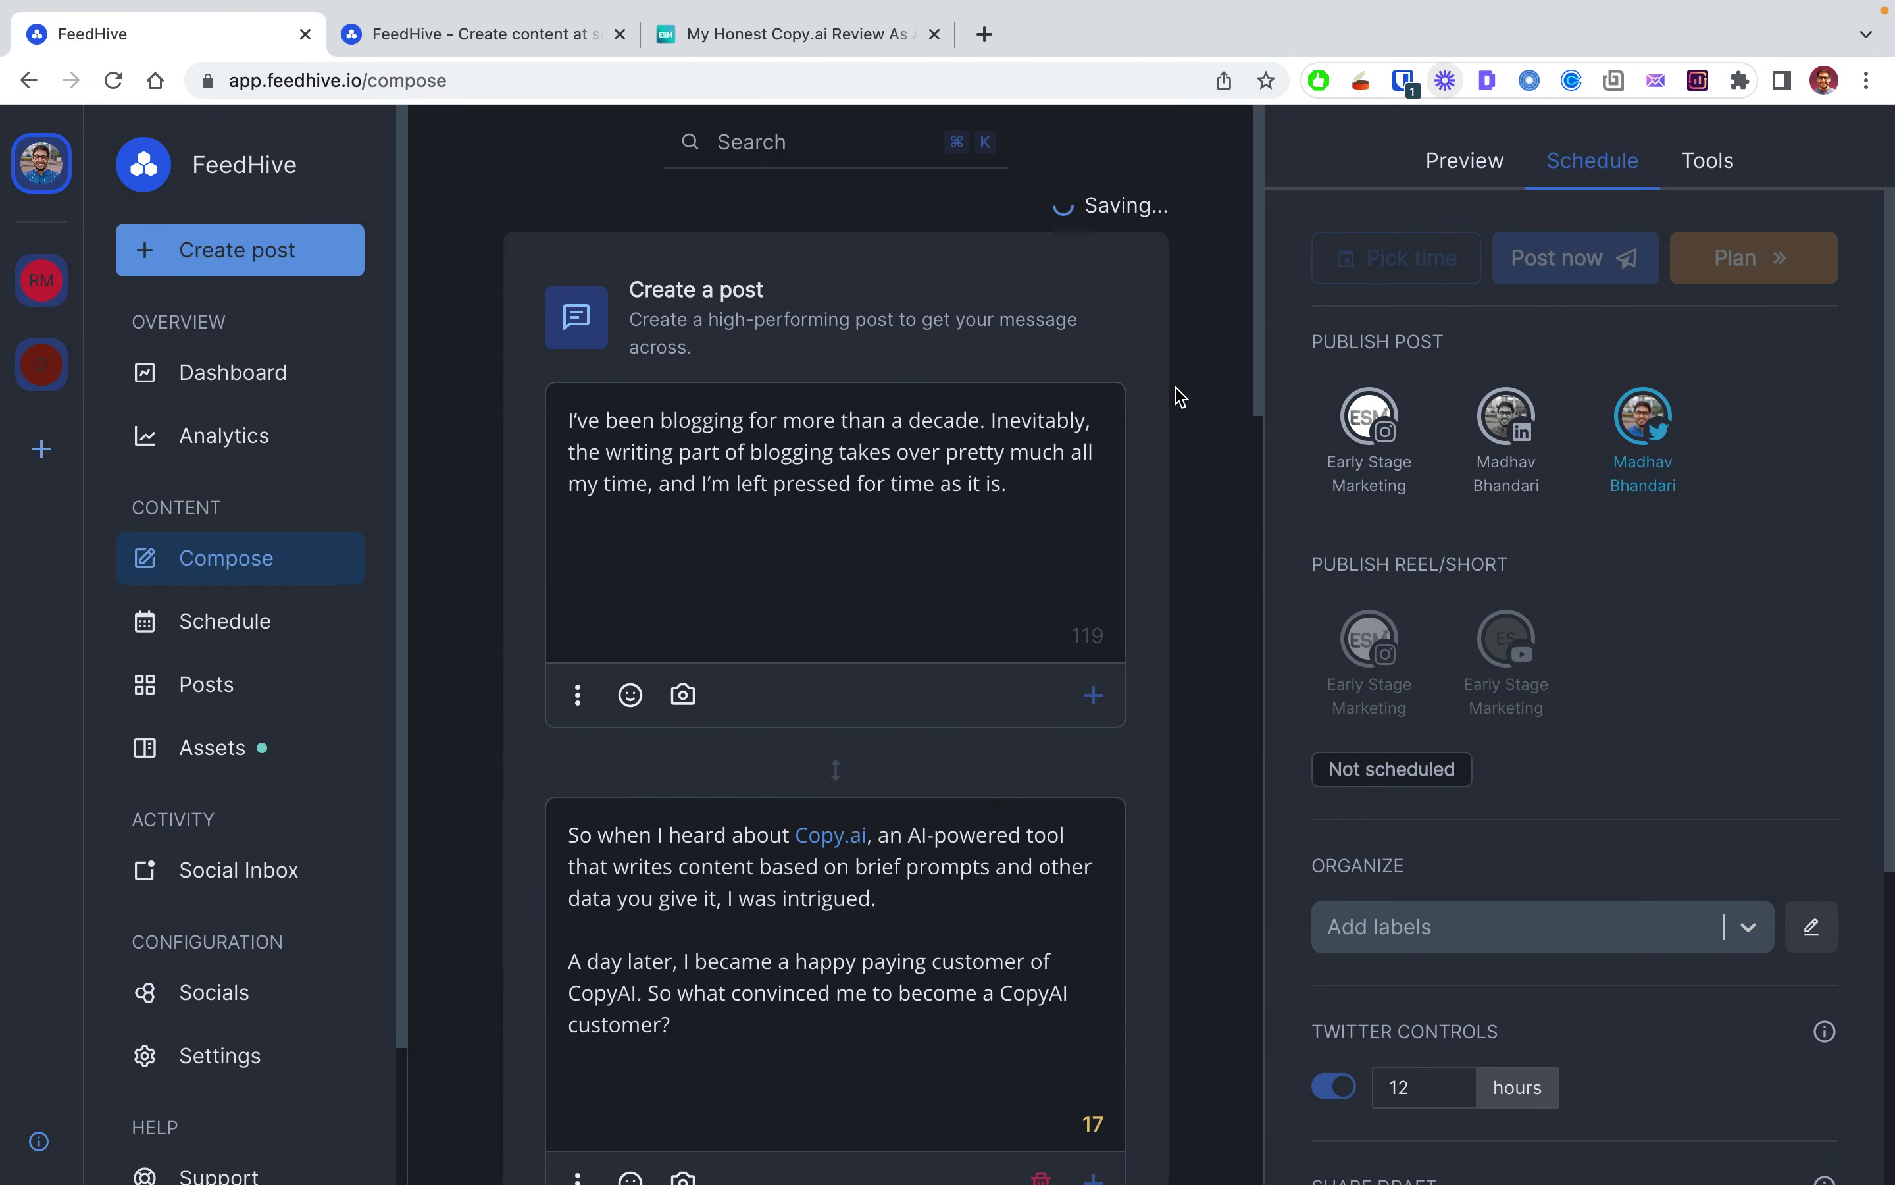
# Step: Read through the tweets of the split thread and their character counts
pyautogui.scroll(-5, 994, 976)
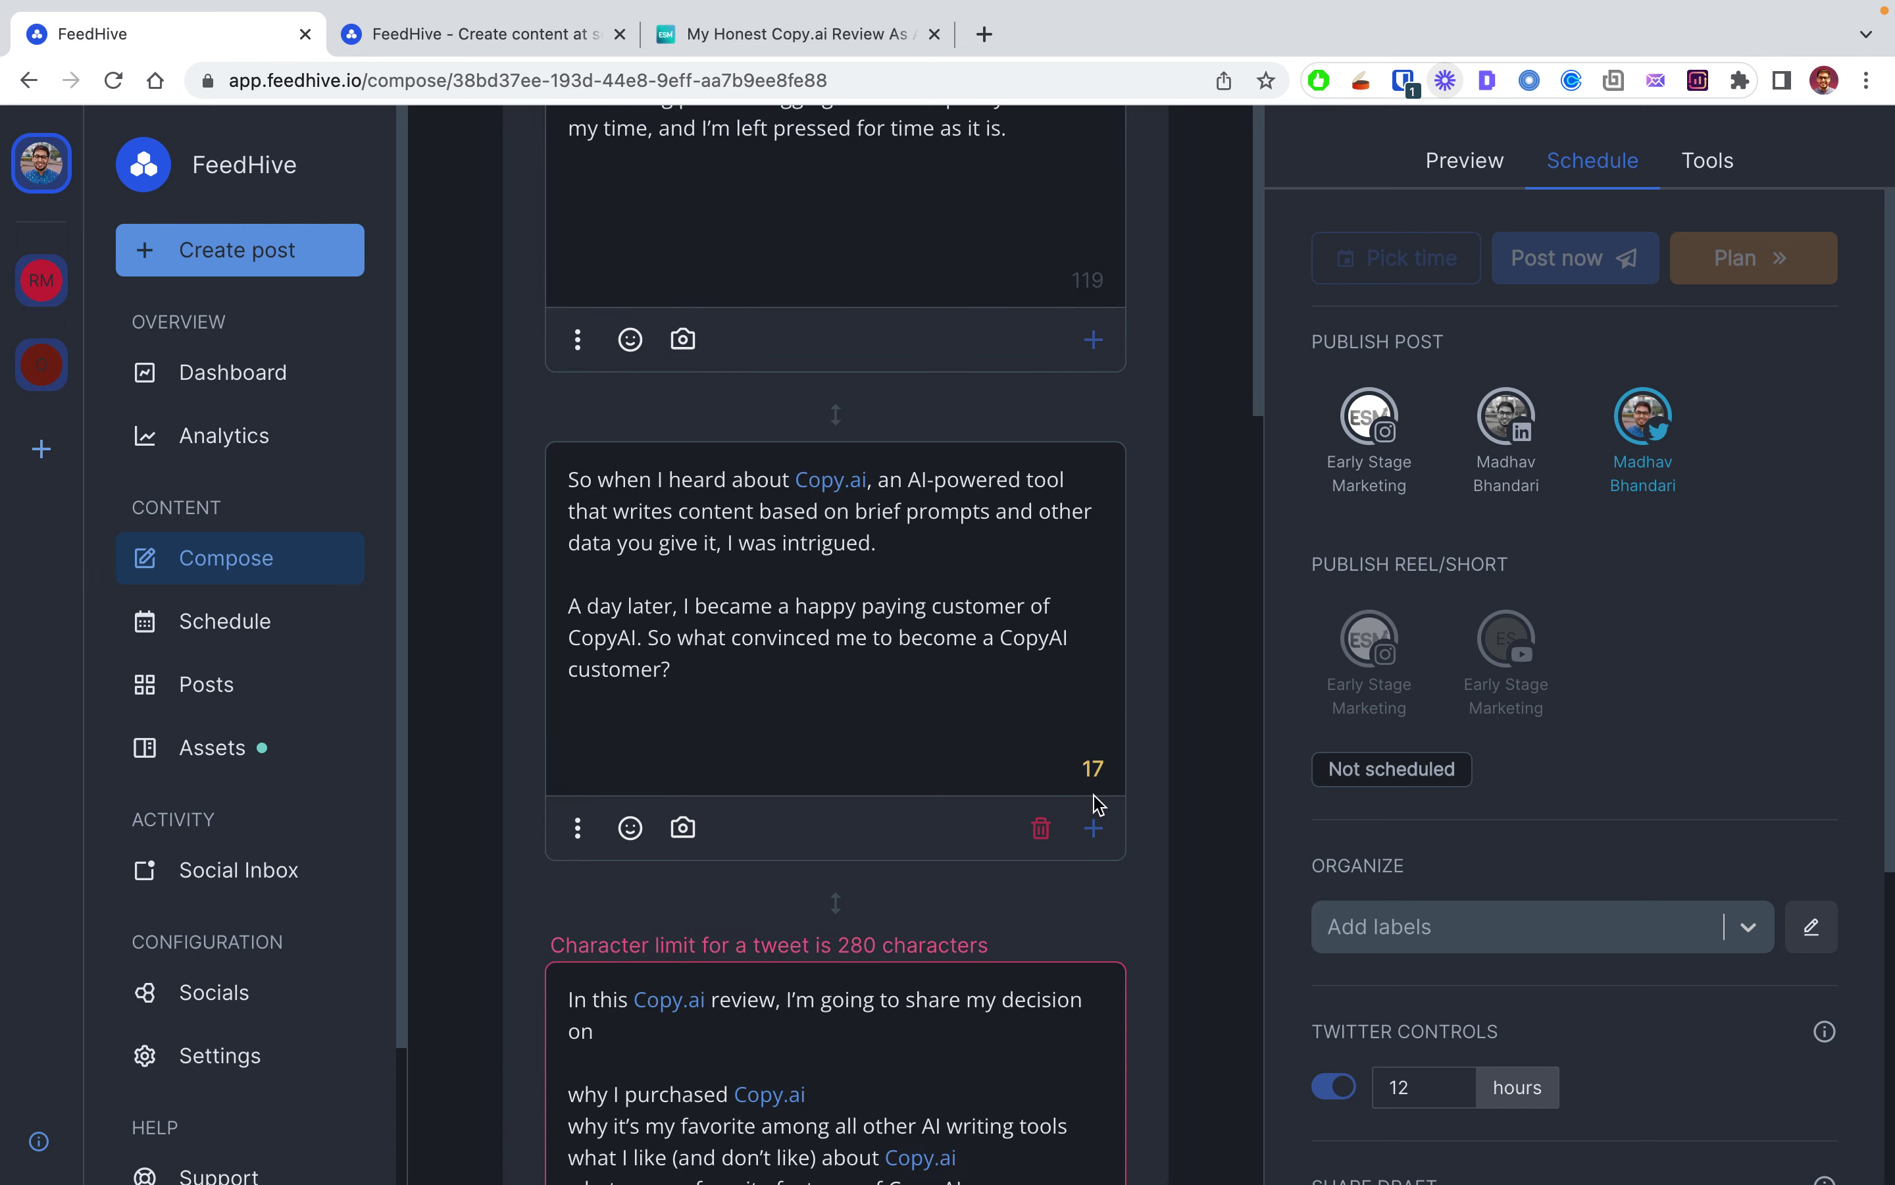
pyautogui.scroll(-5, 1137, 757)
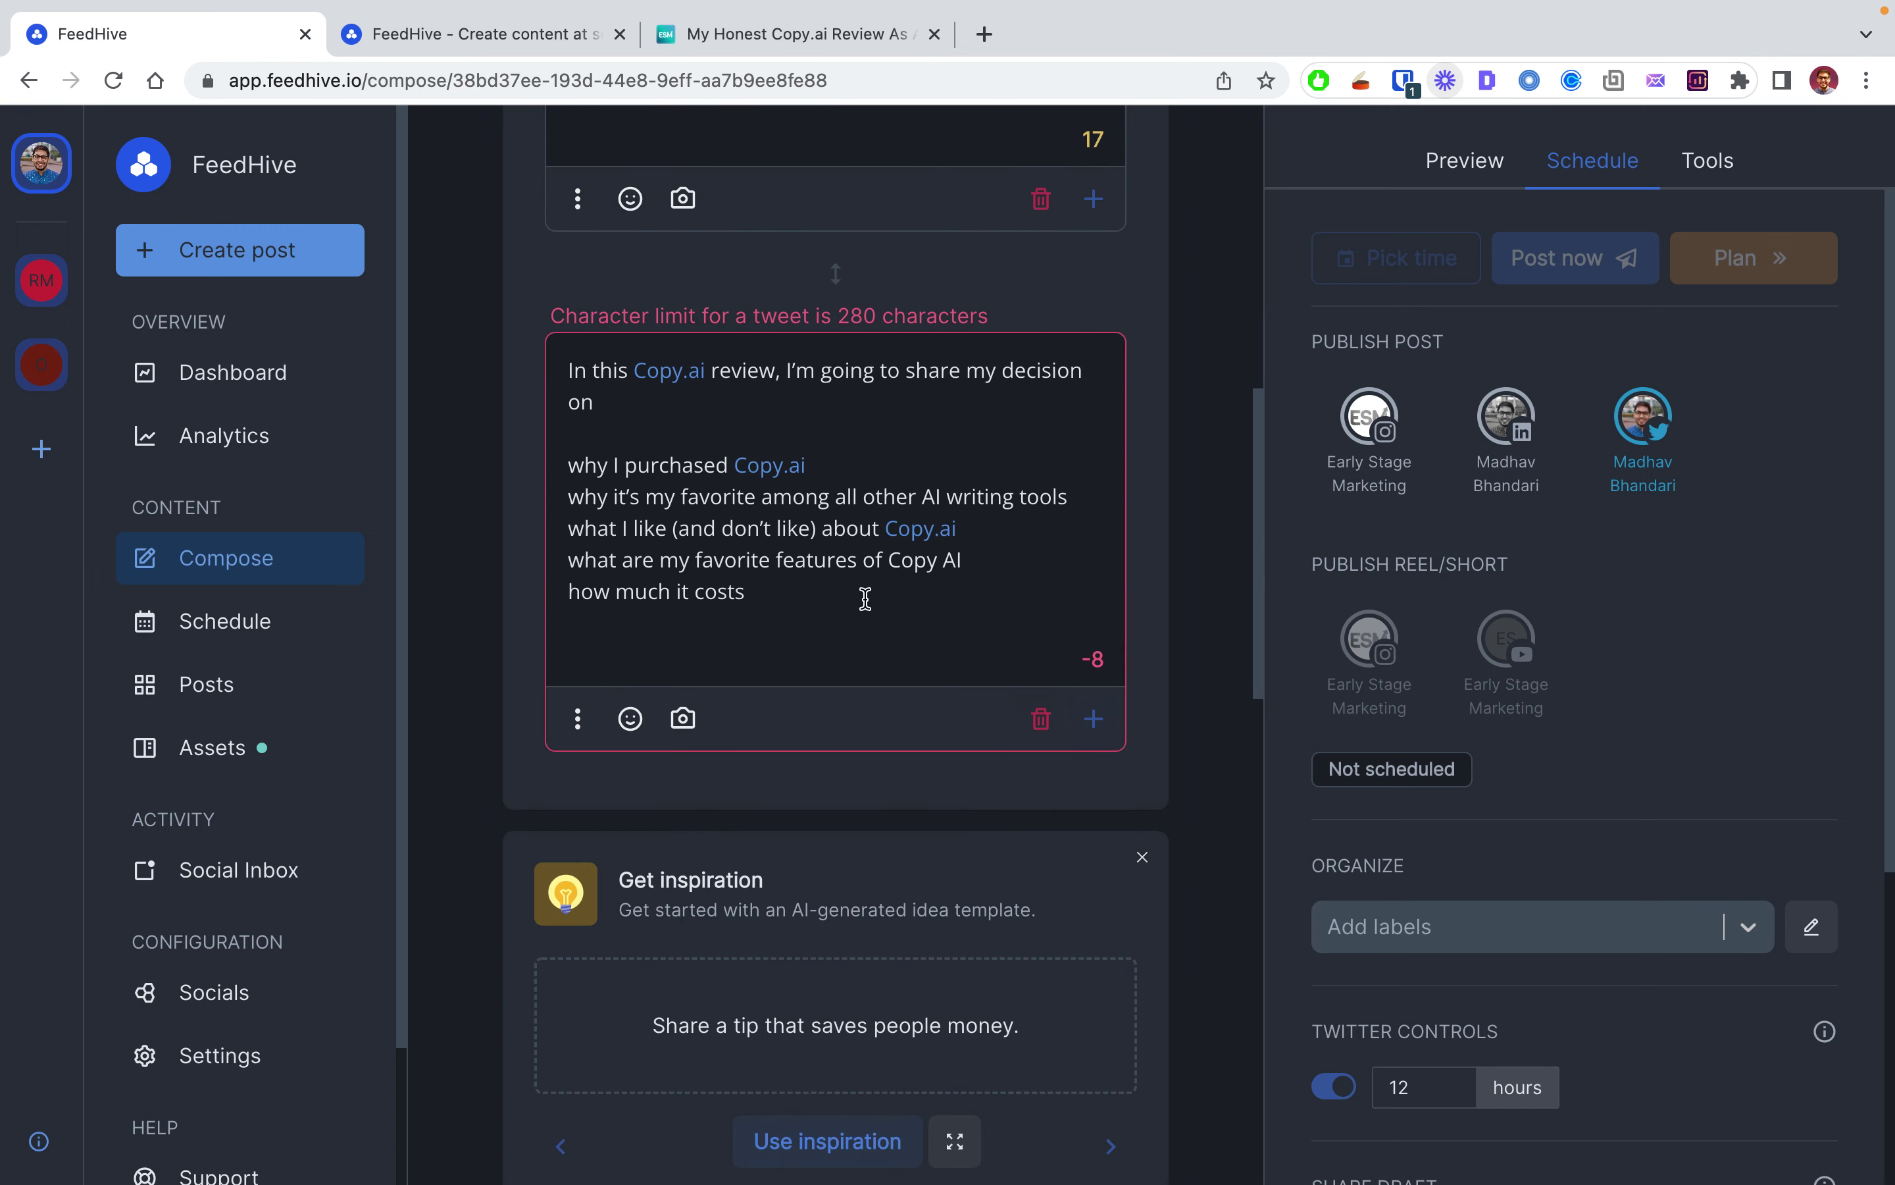
pyautogui.scroll(-8, 1180, 603)
pyautogui.scroll(-3, 1183, 605)
pyautogui.scroll(20, 1183, 604)
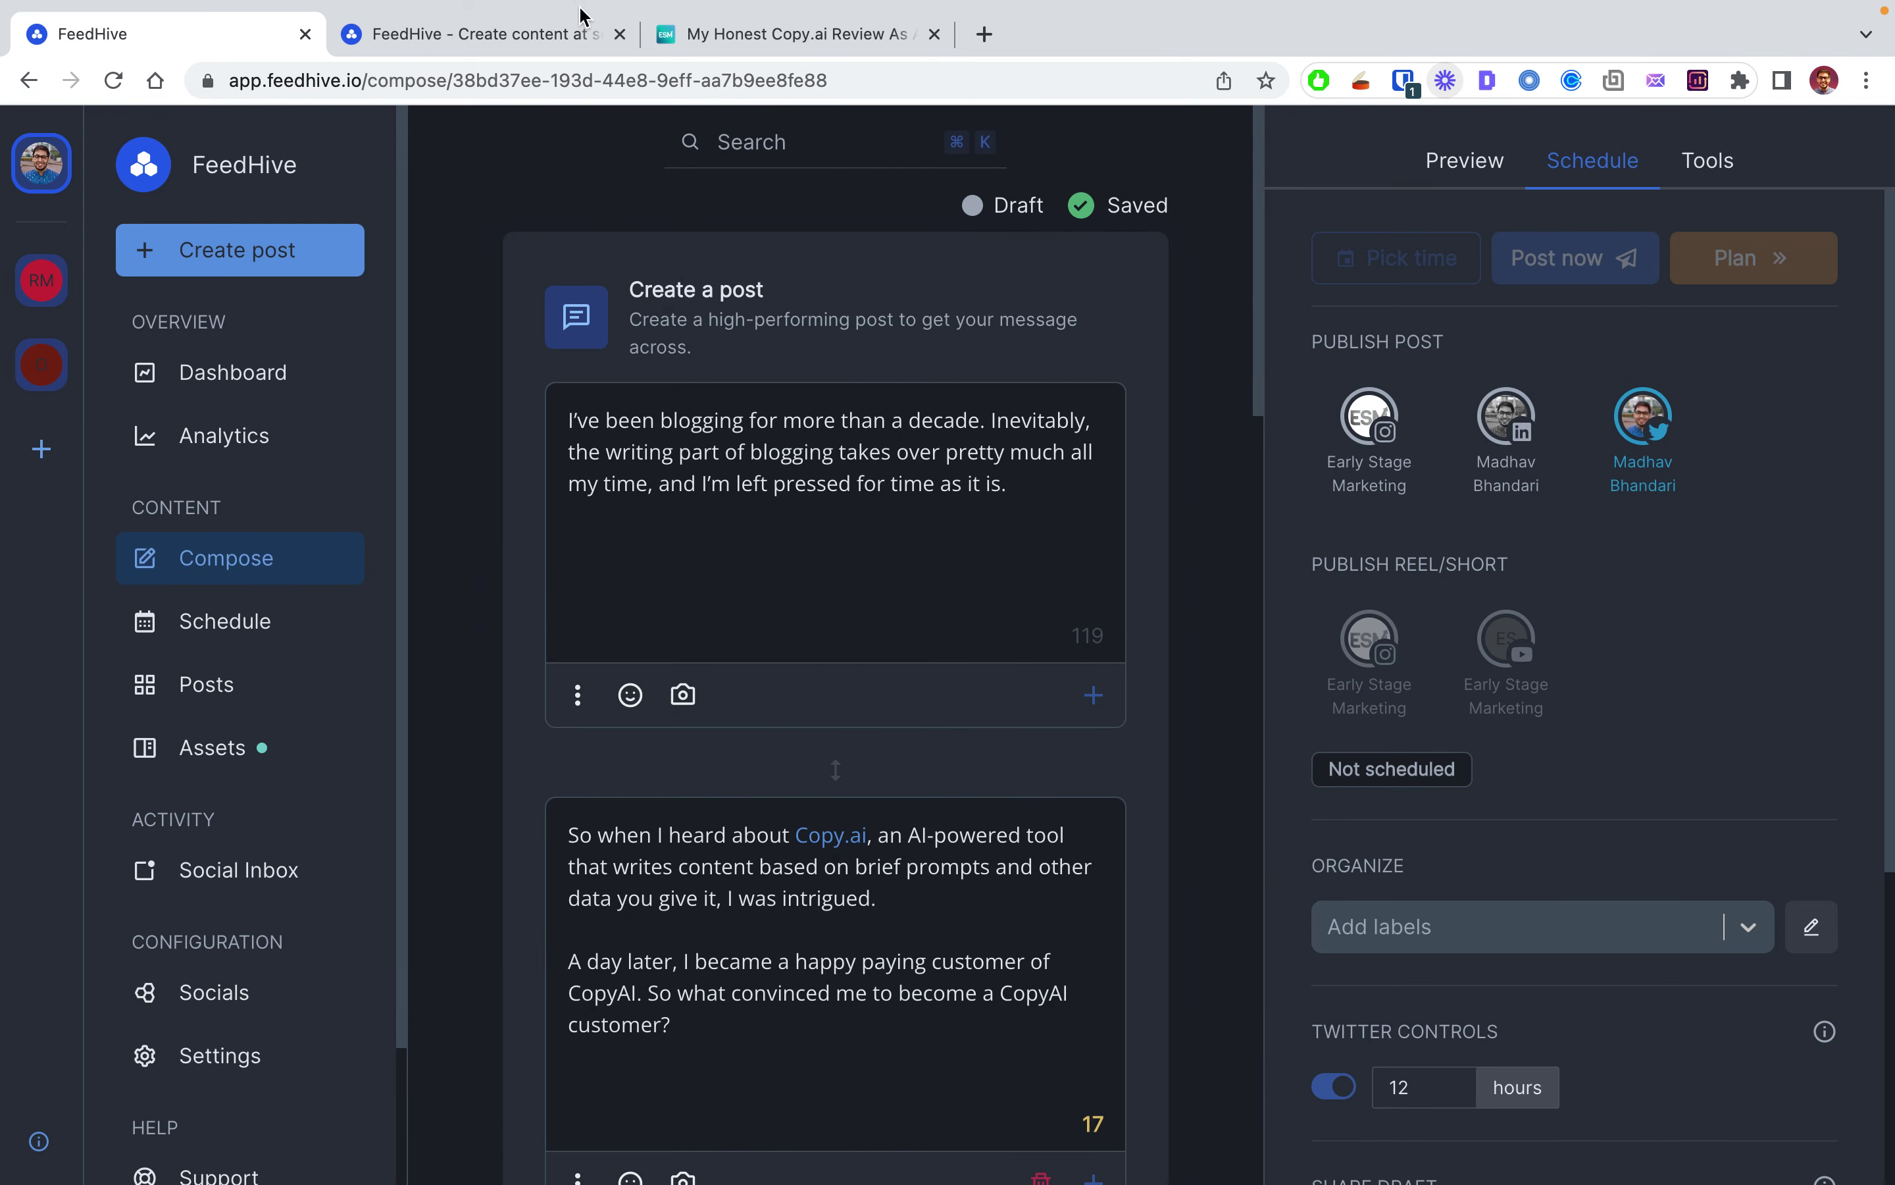
# Step: Return to the FeedHive pricing page and clear the highlight on the Creator plan's price
pyautogui.click(527, 38)
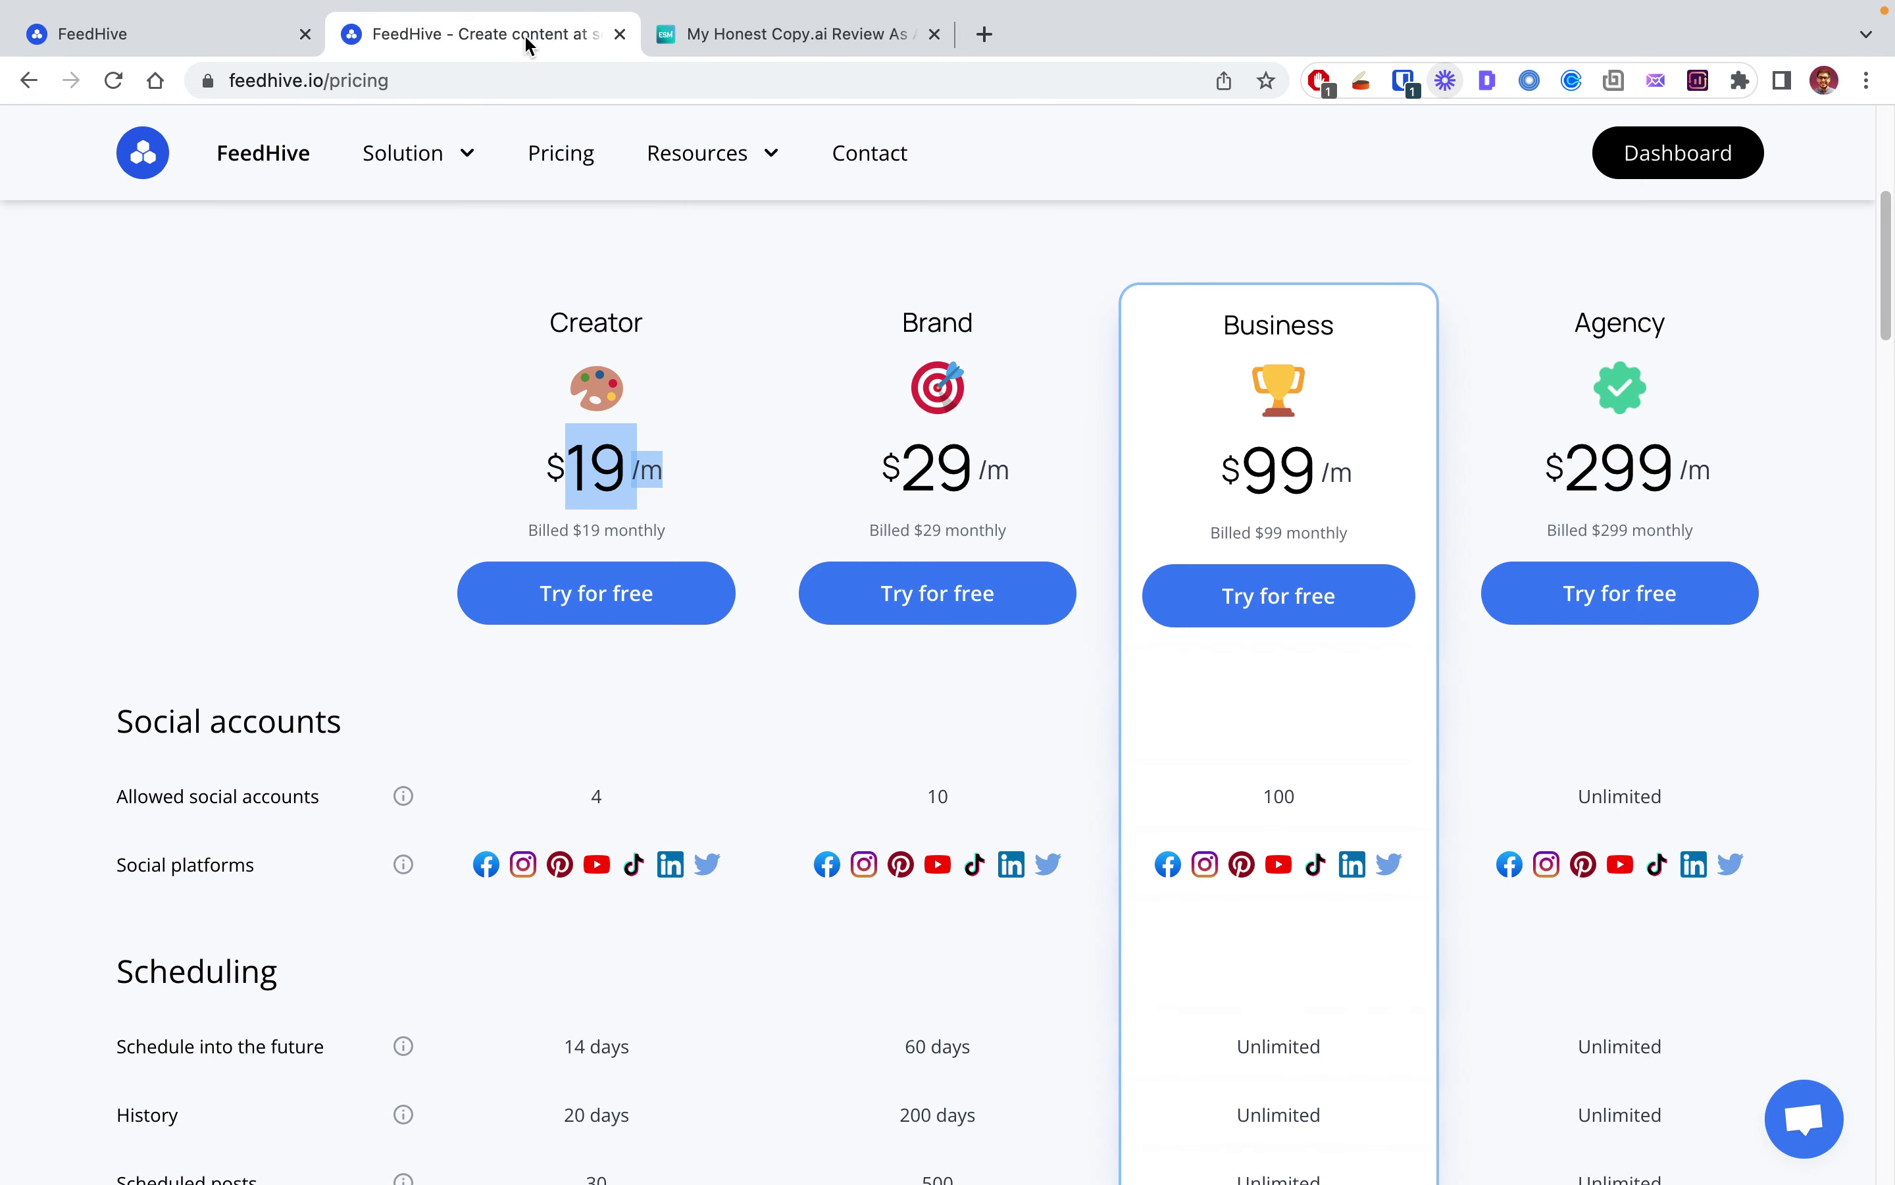
pyautogui.click(627, 464)
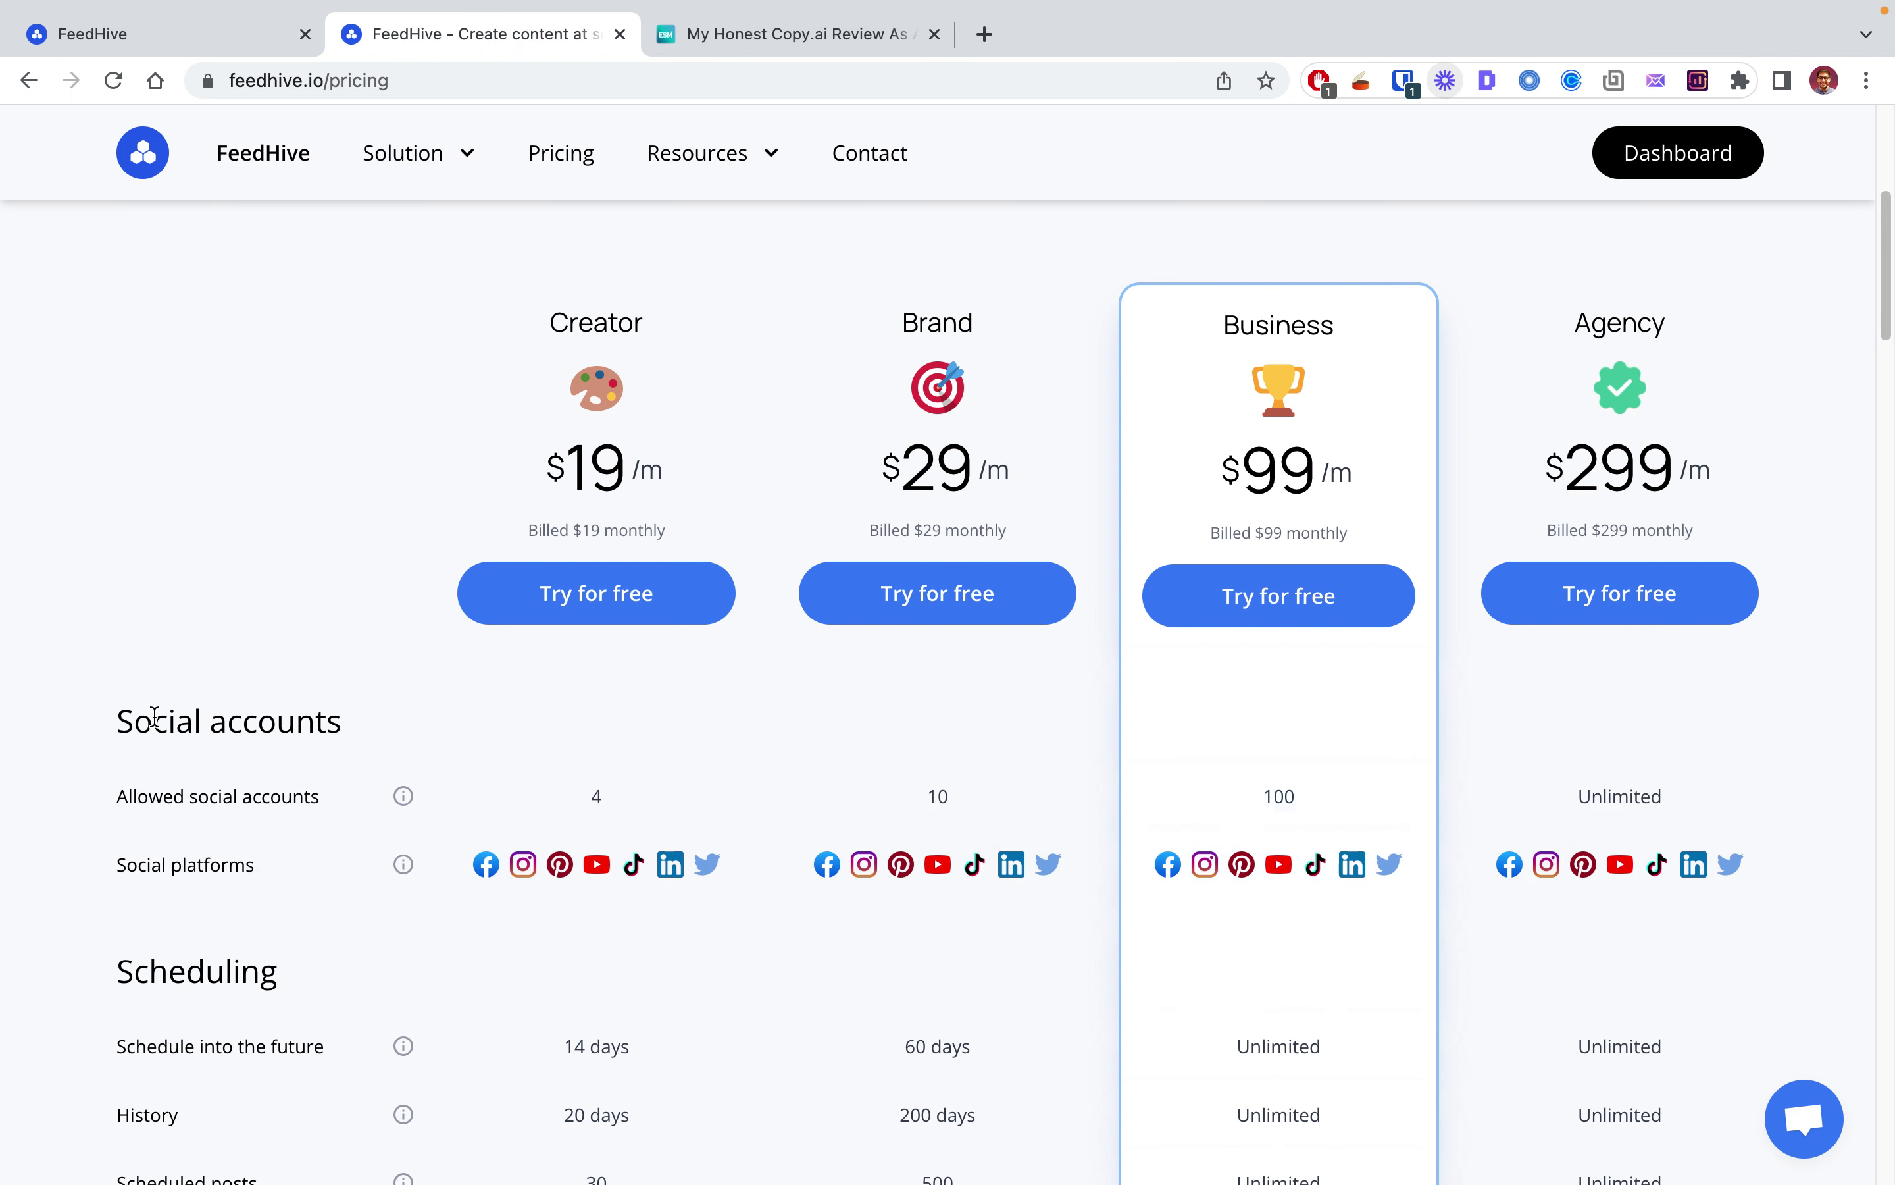
# Step: Compare the social account, scheduling and content creation limits of the Creator, Brand, Business and Agency plans
pyautogui.scroll(-1, 201, 703)
pyautogui.scroll(-10, 200, 704)
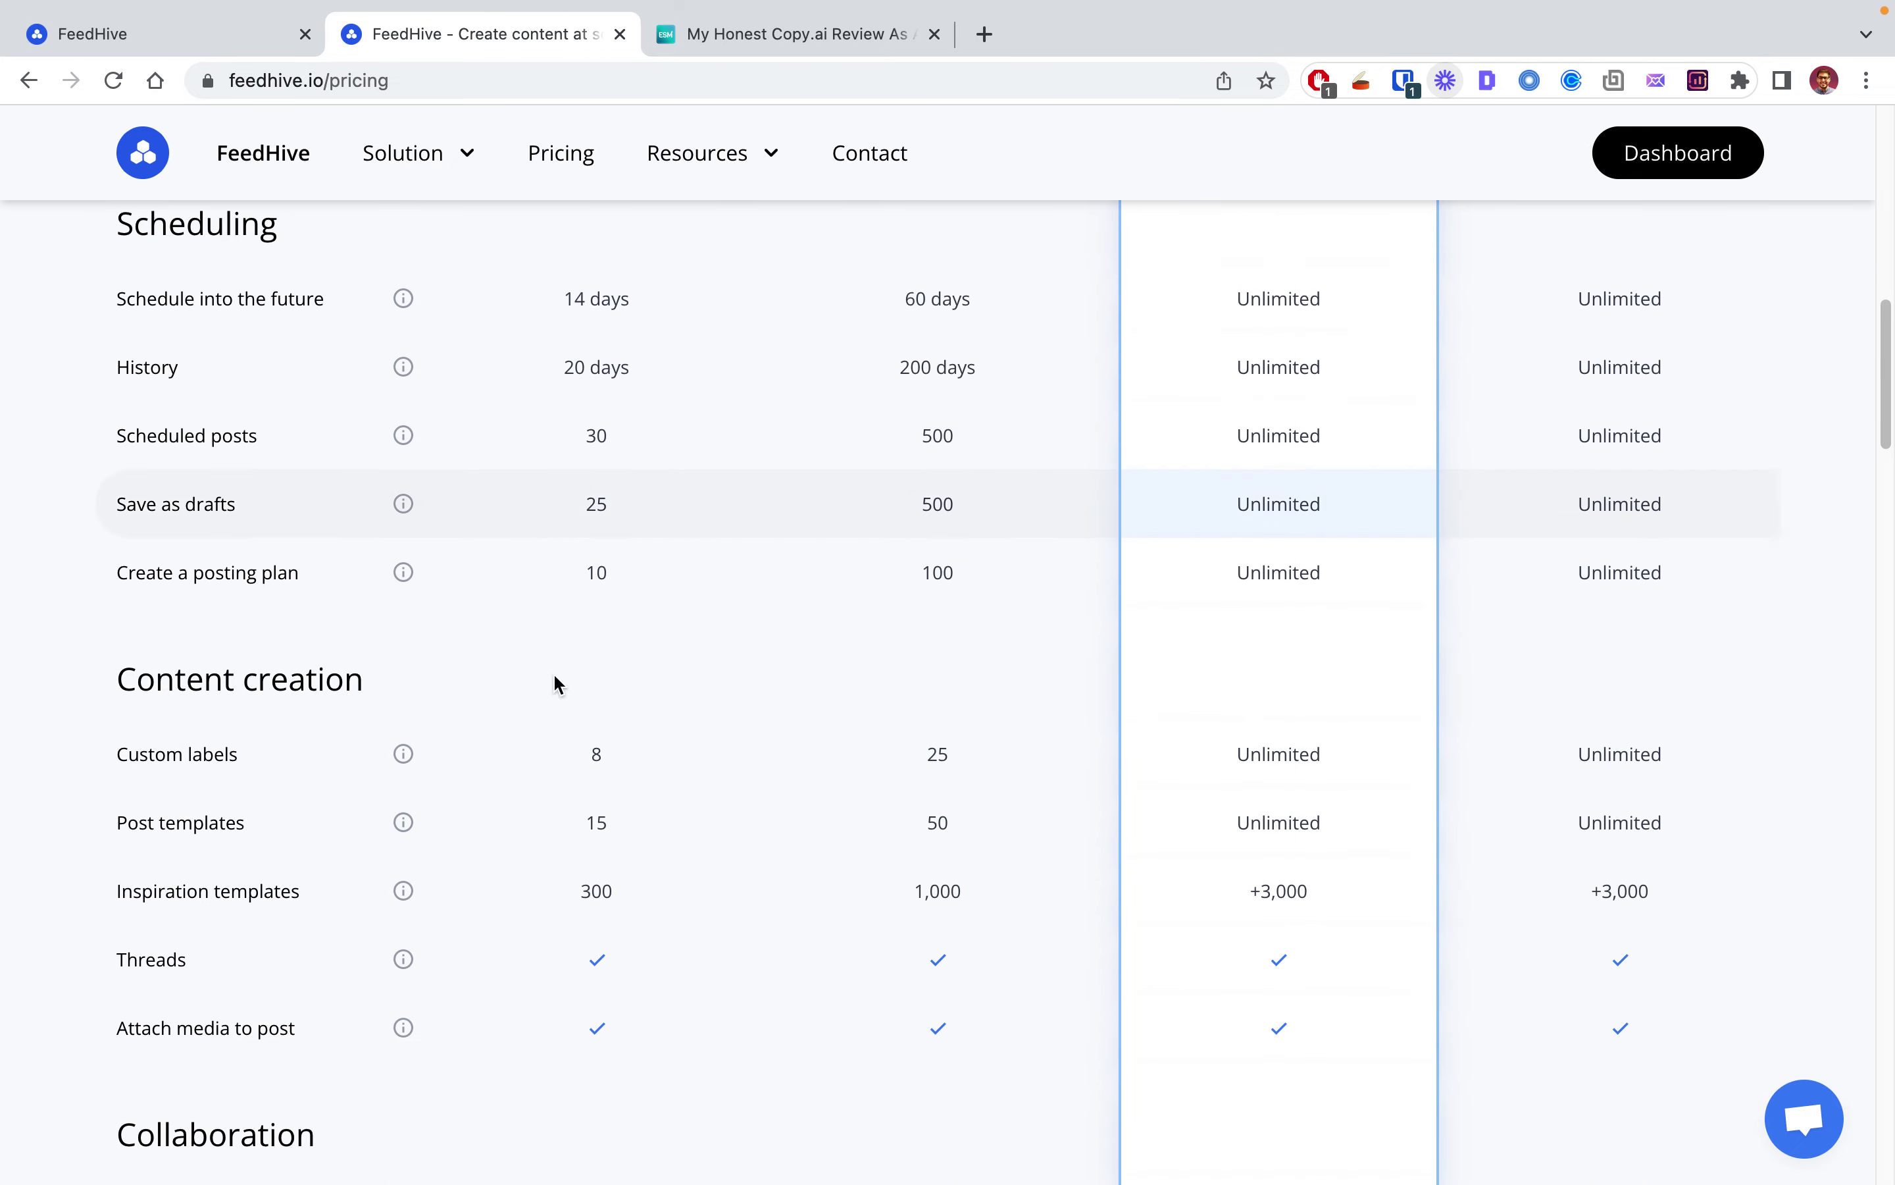
pyautogui.scroll(6, 546, 834)
pyautogui.scroll(7, 546, 830)
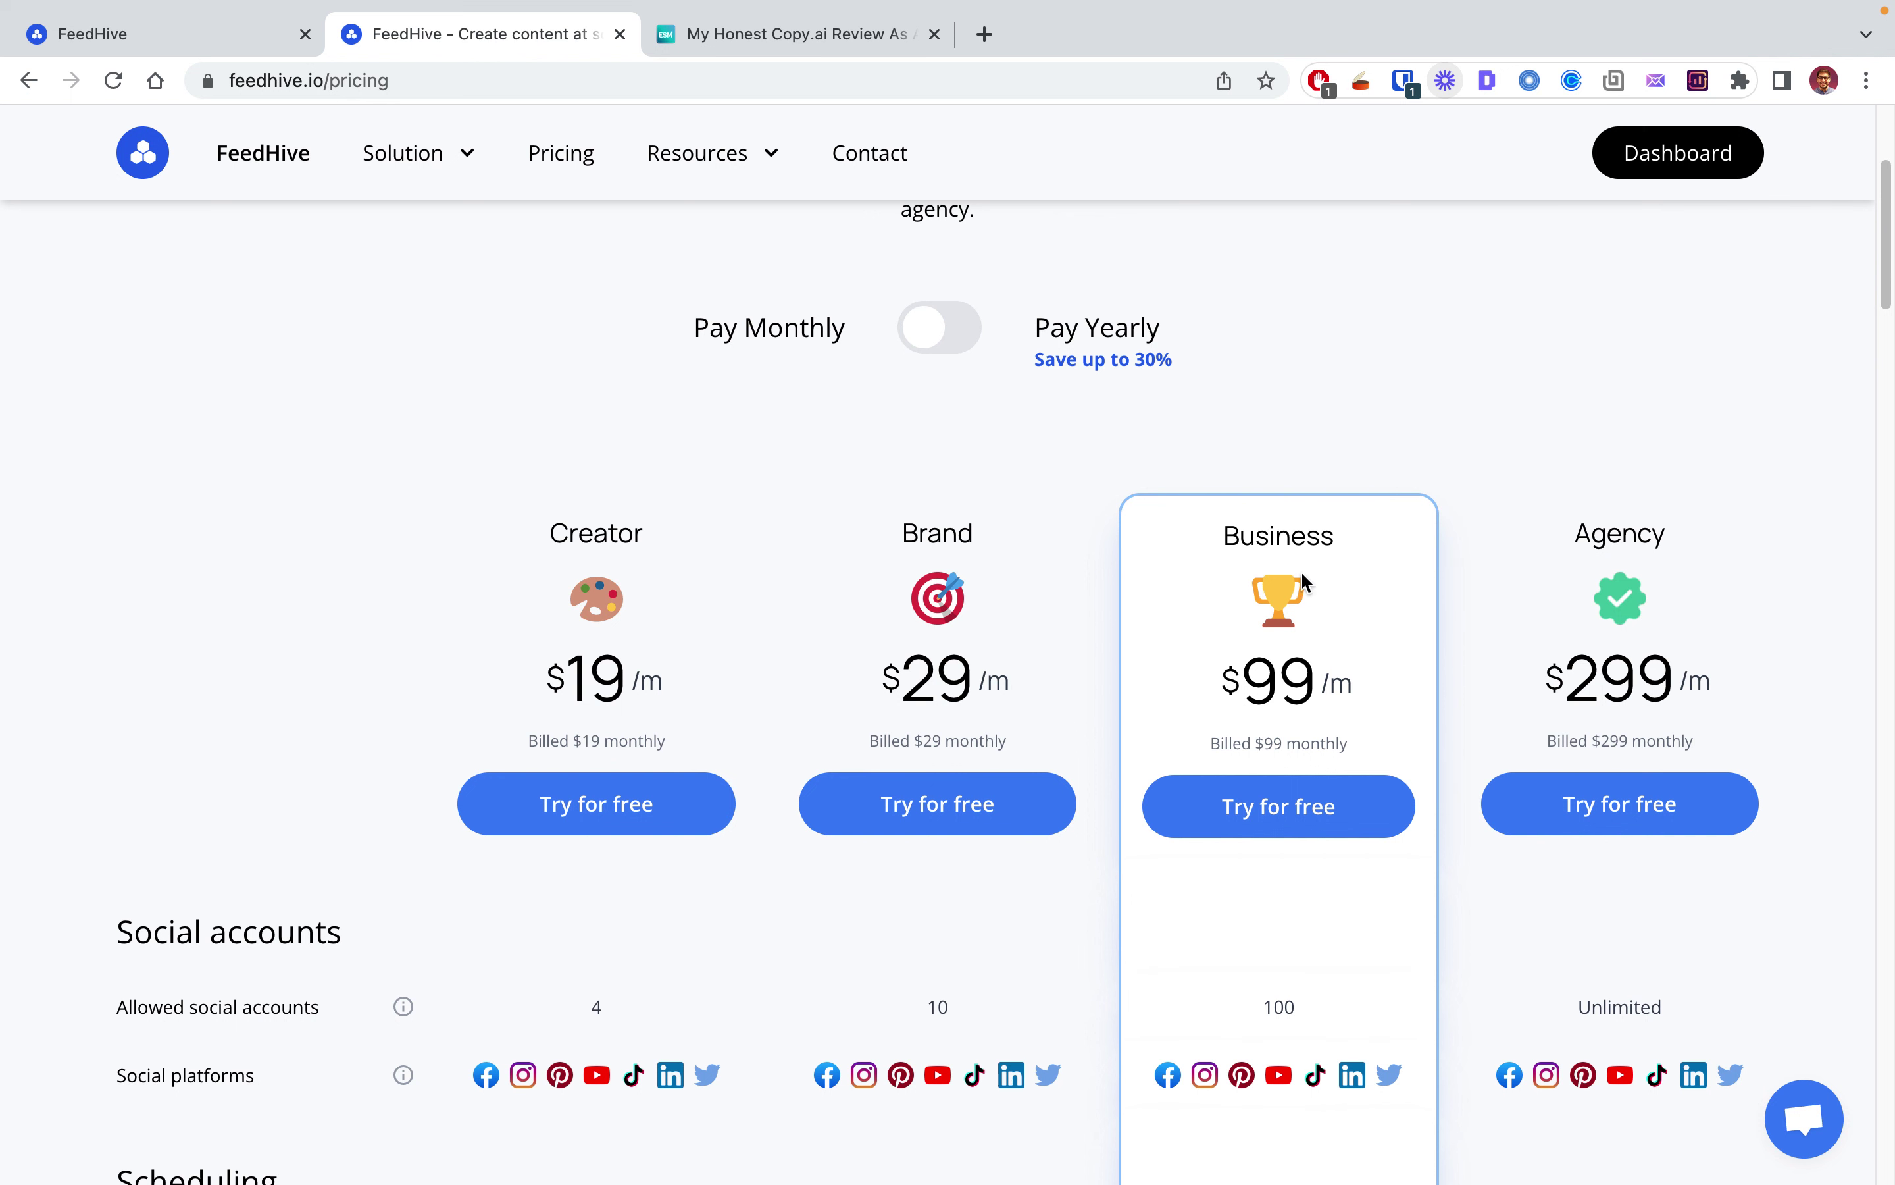
pyautogui.scroll(5, 954, 650)
pyautogui.scroll(-20, 871, 850)
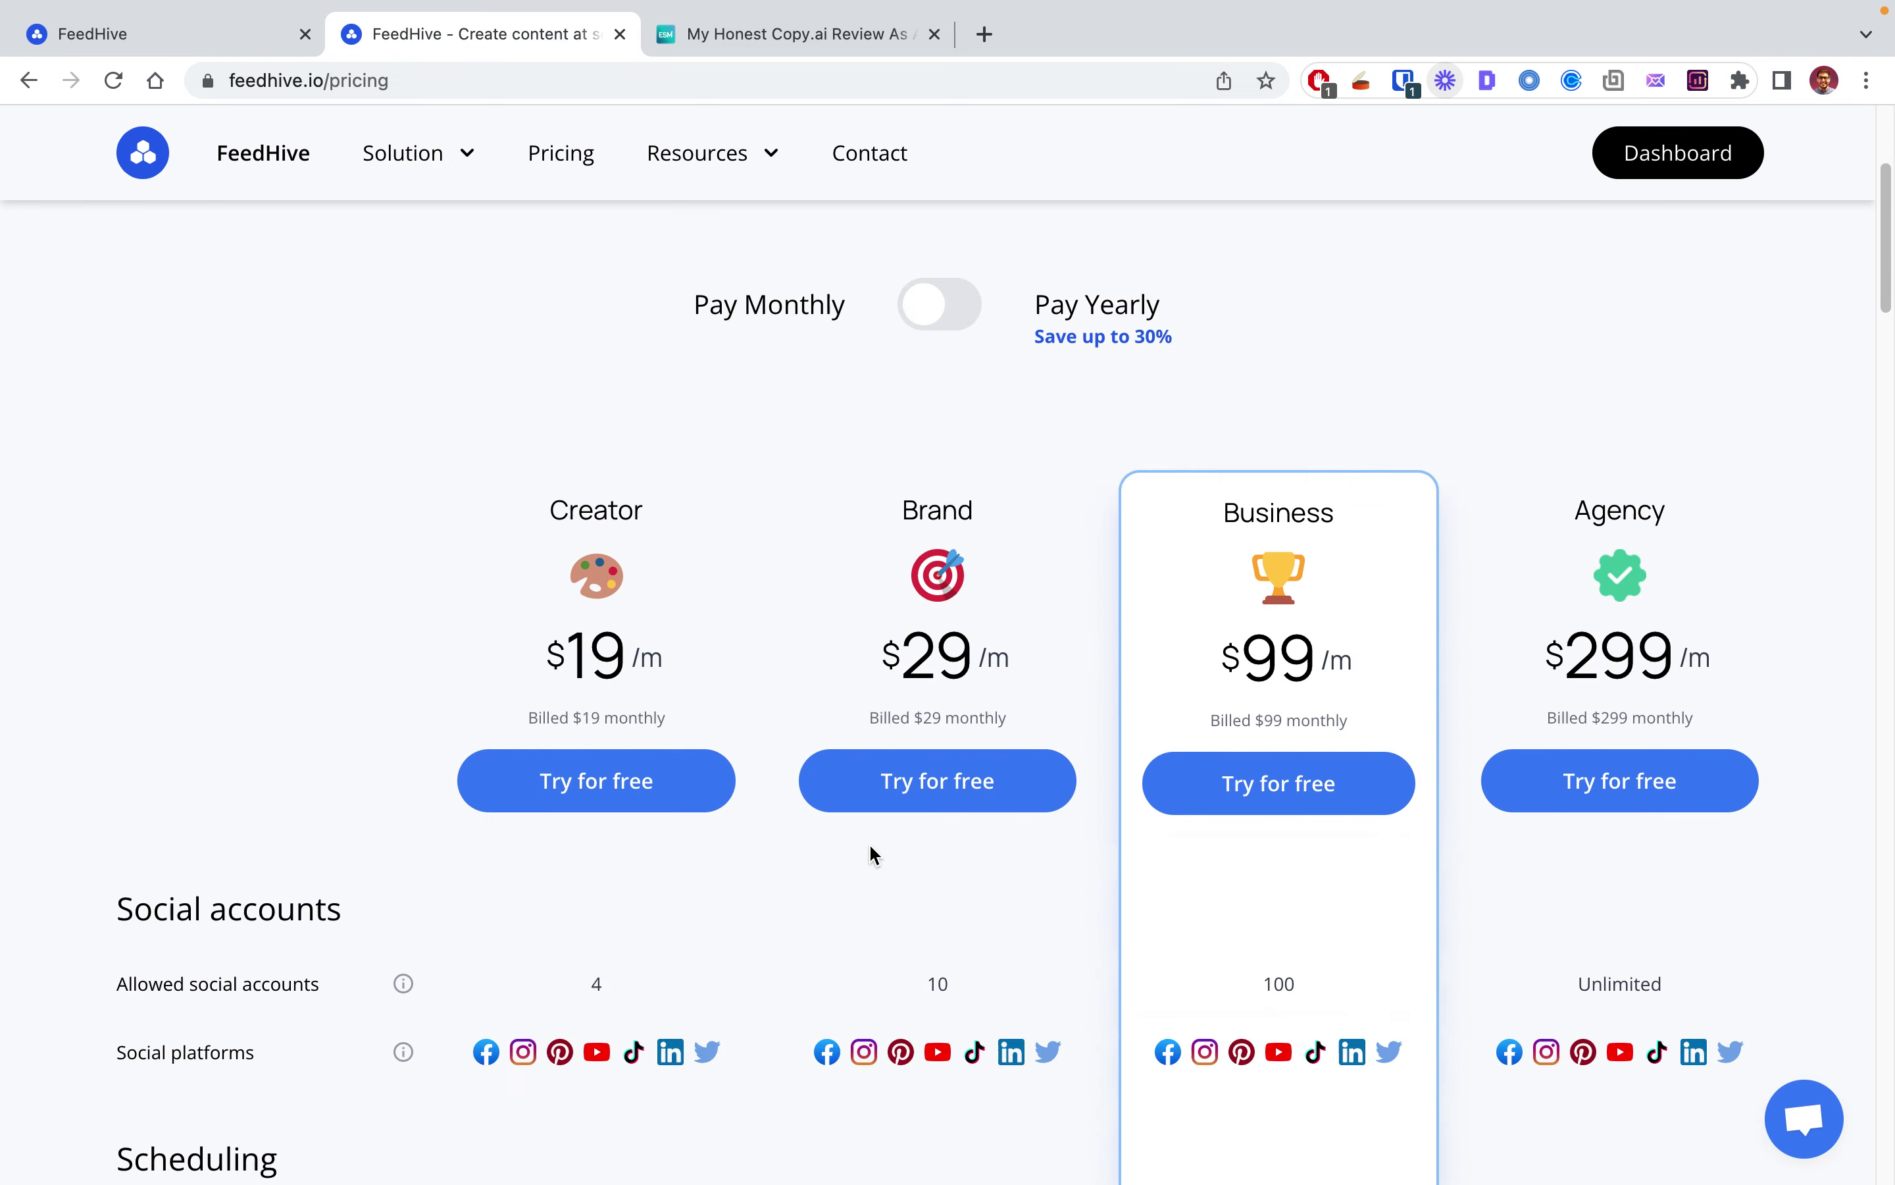
# Step: Switch the plan prices from monthly to yearly billing and return to the start of the pricing page
pyautogui.scroll(15, 875, 854)
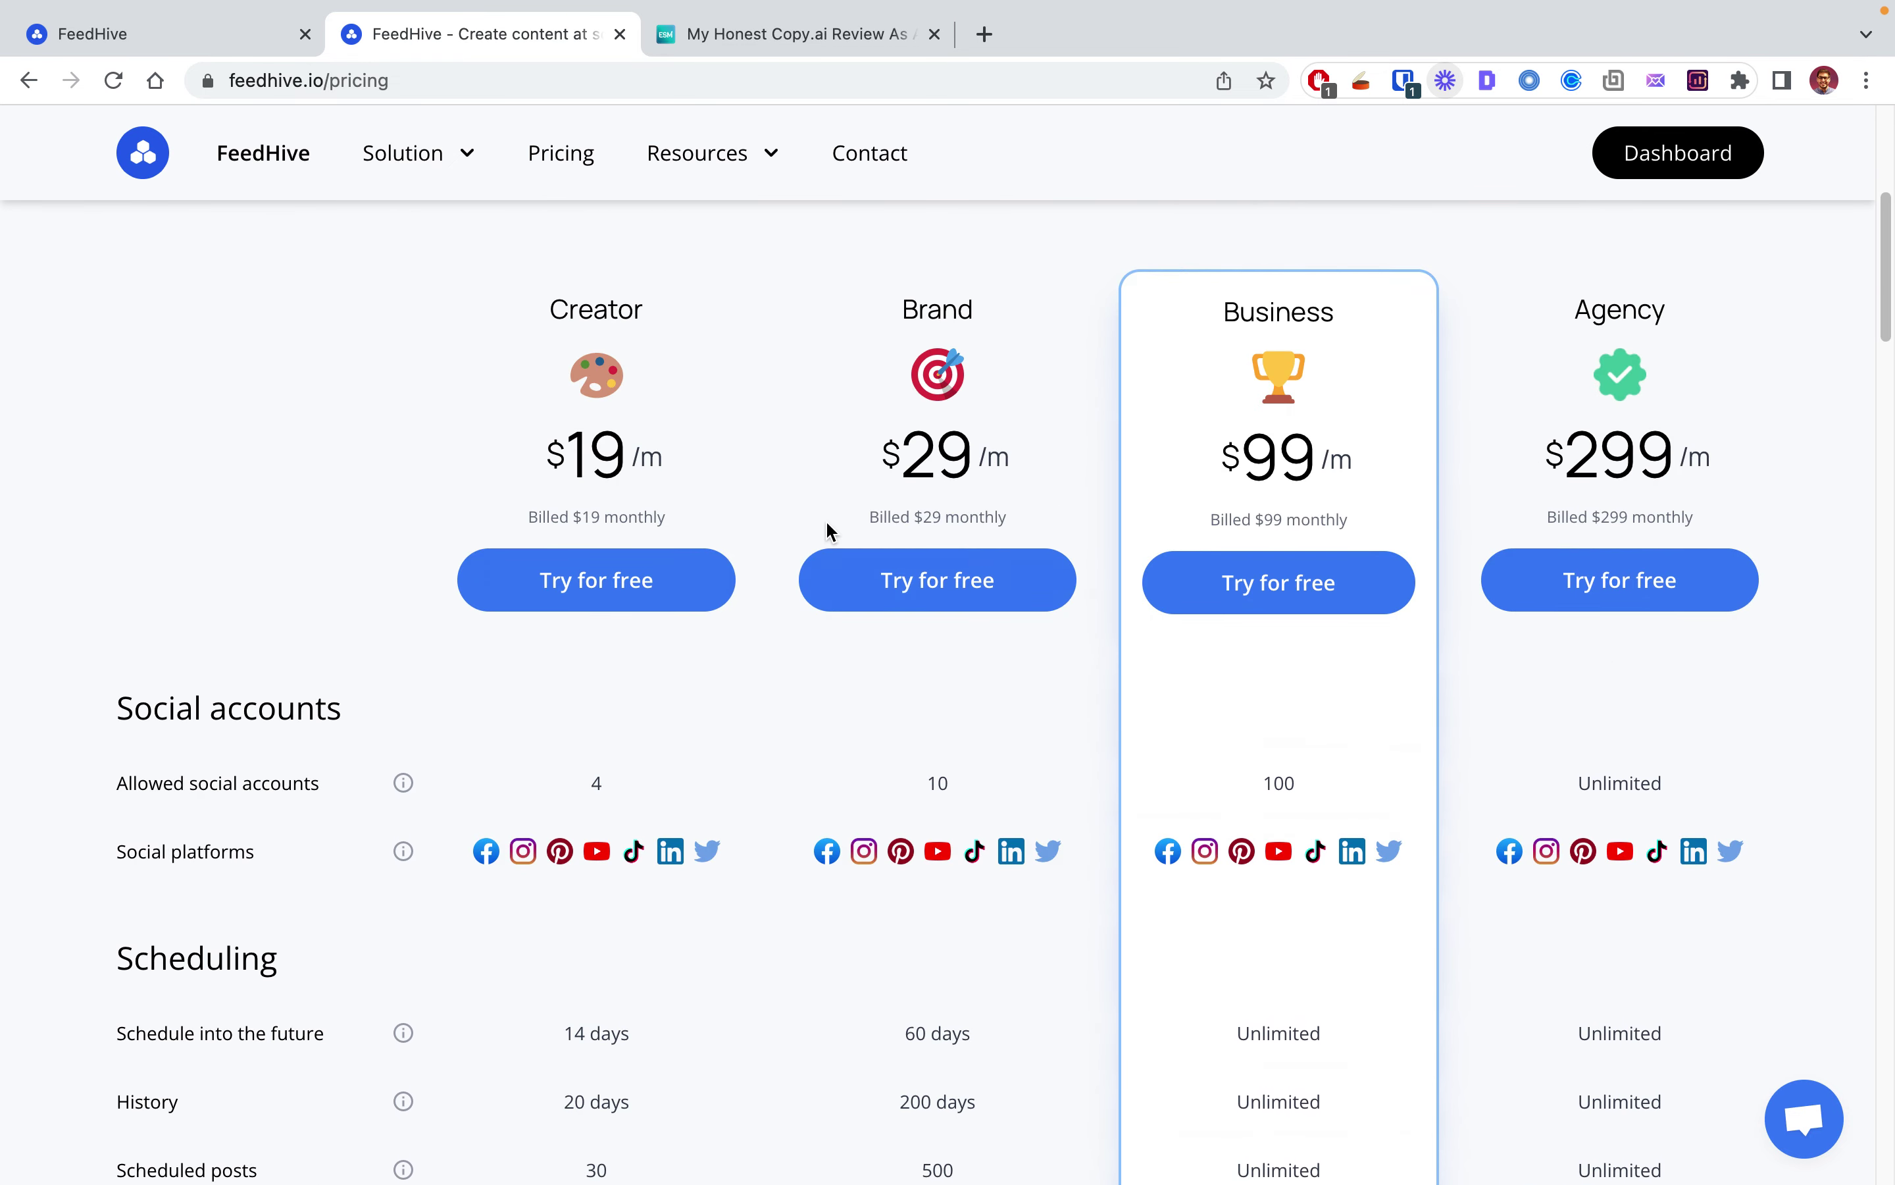
pyautogui.click(936, 361)
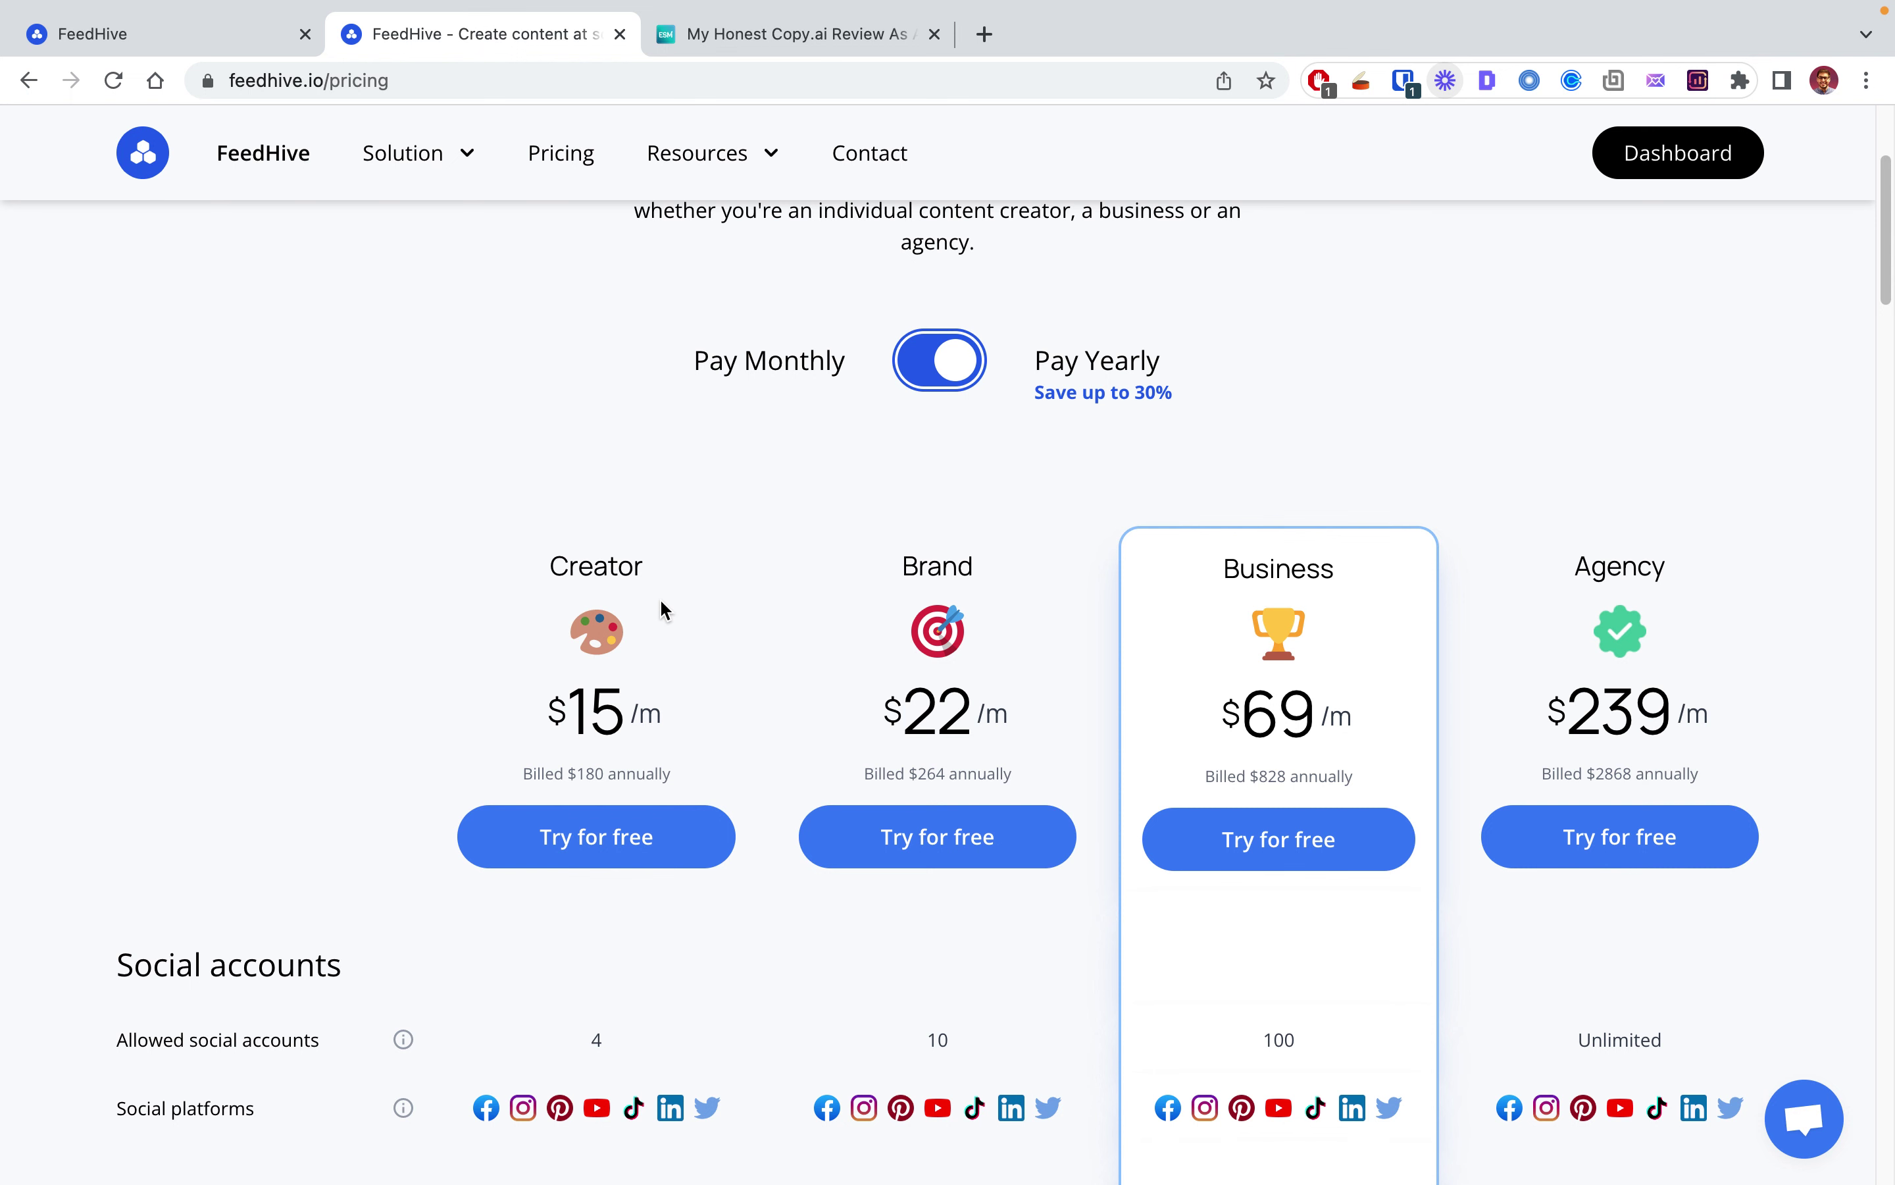
pyautogui.scroll(4, 660, 603)
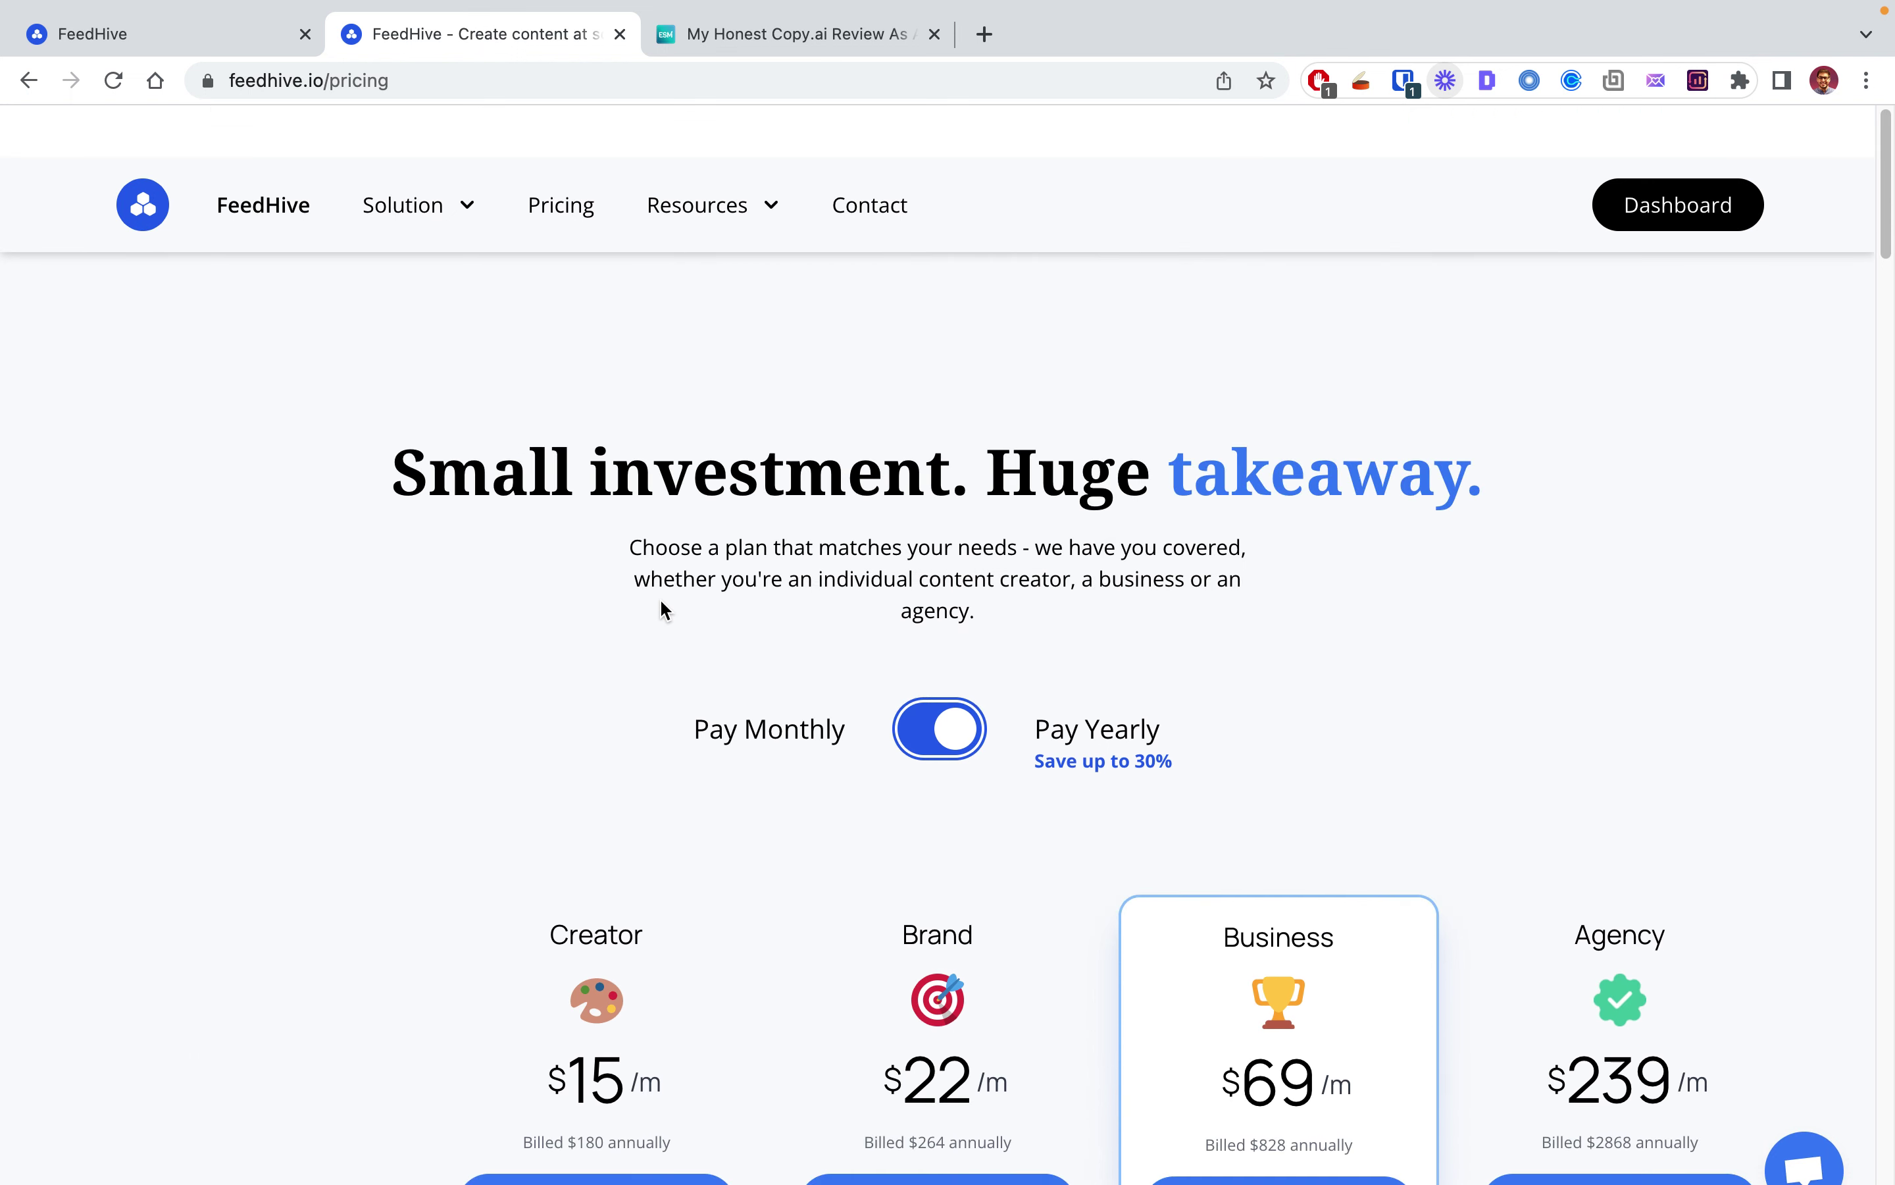
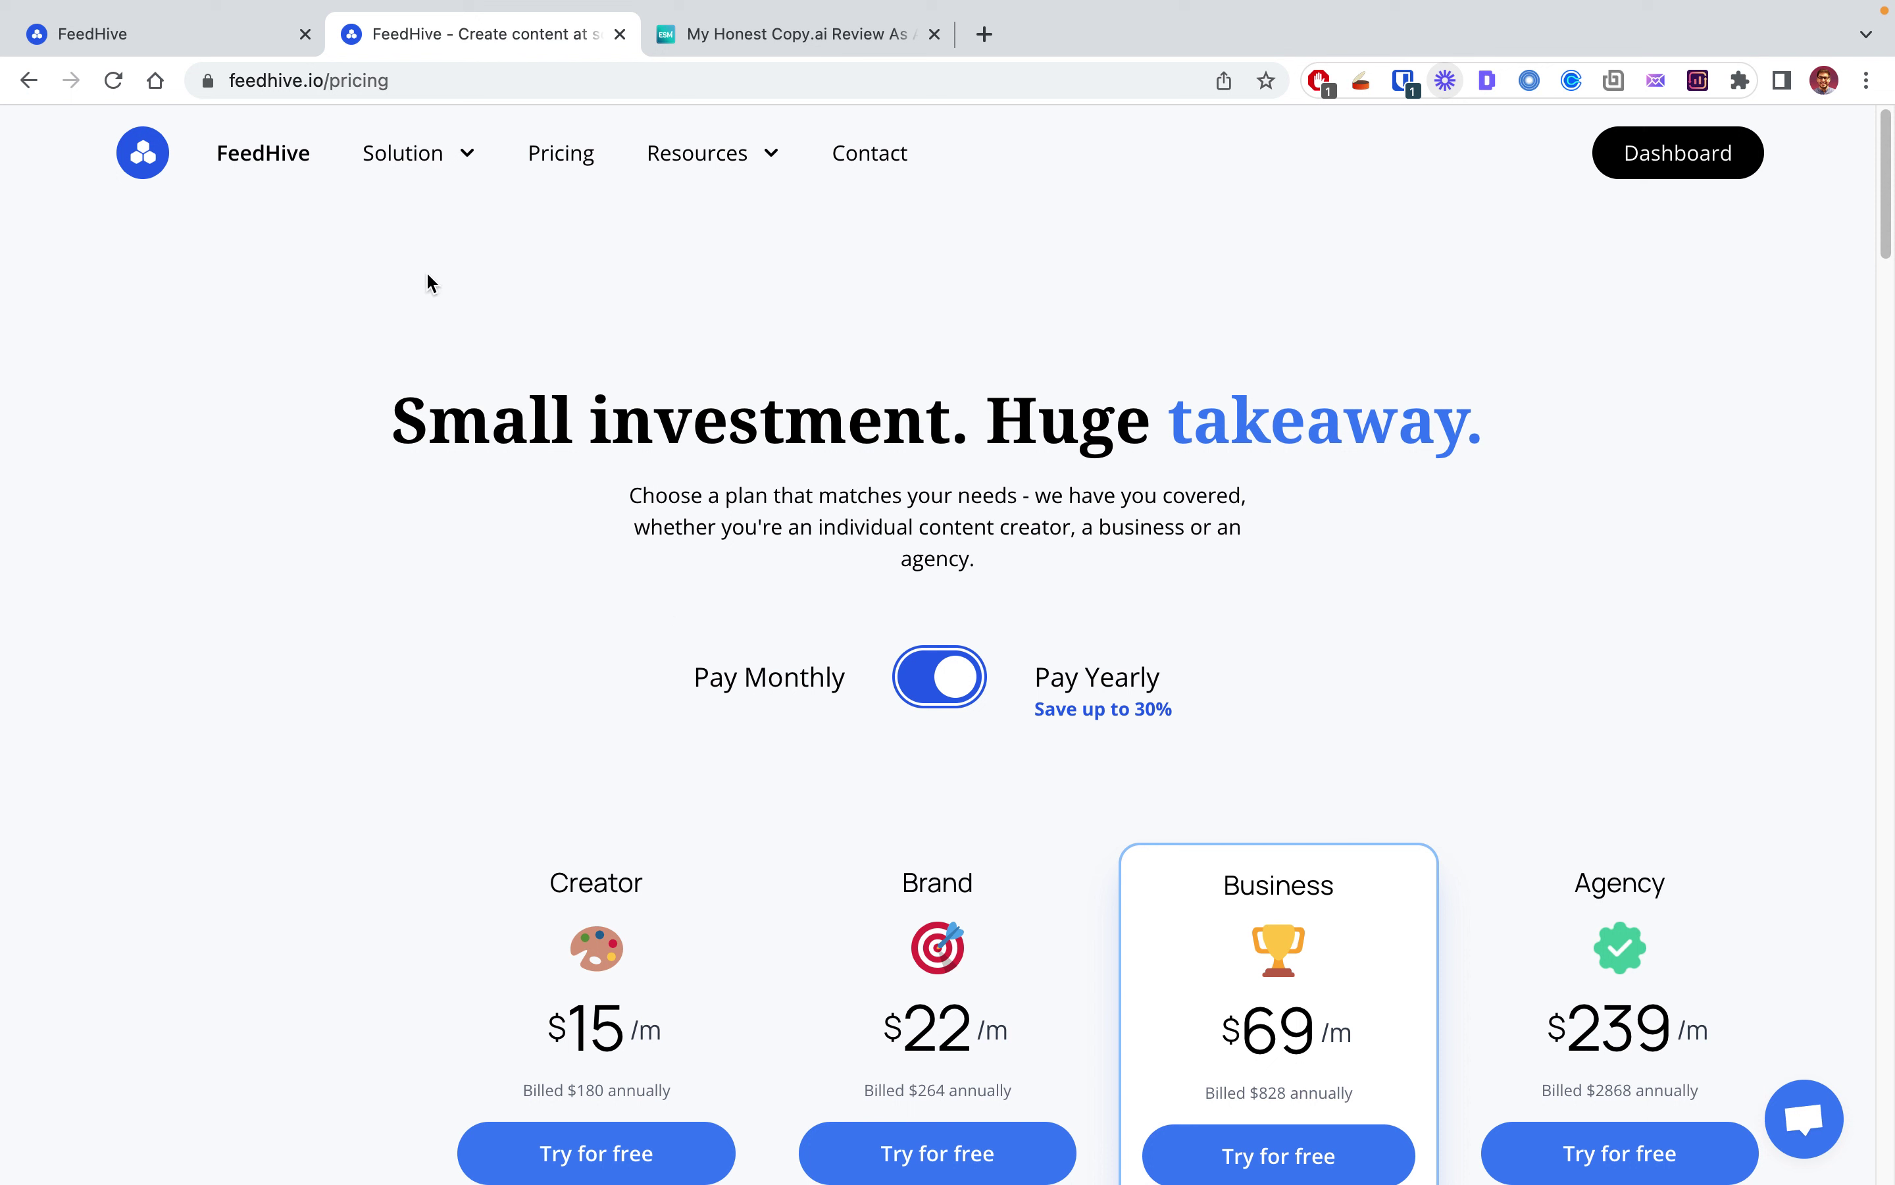
# Step: Go back to the FeedHive app and look over the split thread's tweets and the navigation sections down to Help
pyautogui.click(170, 41)
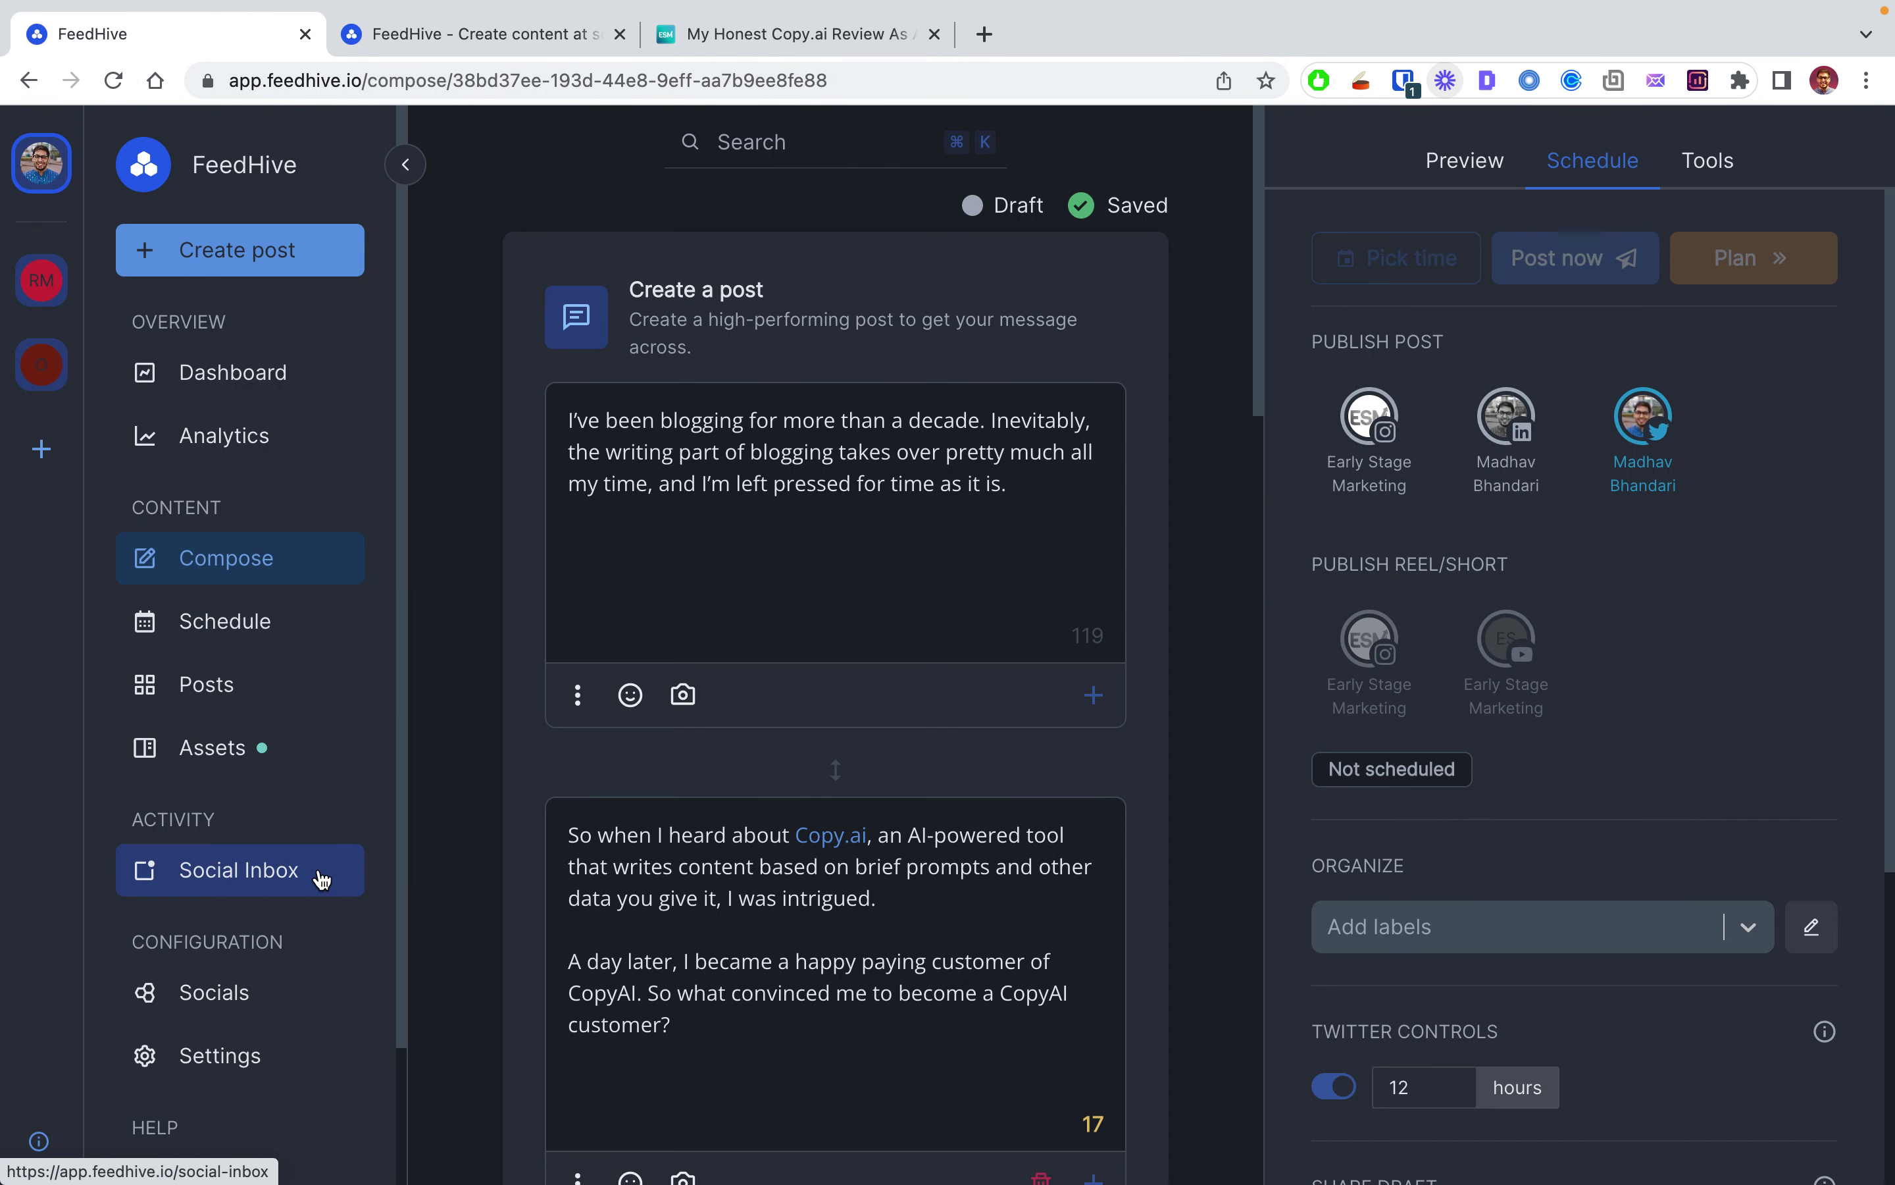
pyautogui.scroll(-1, 486, 738)
pyautogui.scroll(-10, 486, 737)
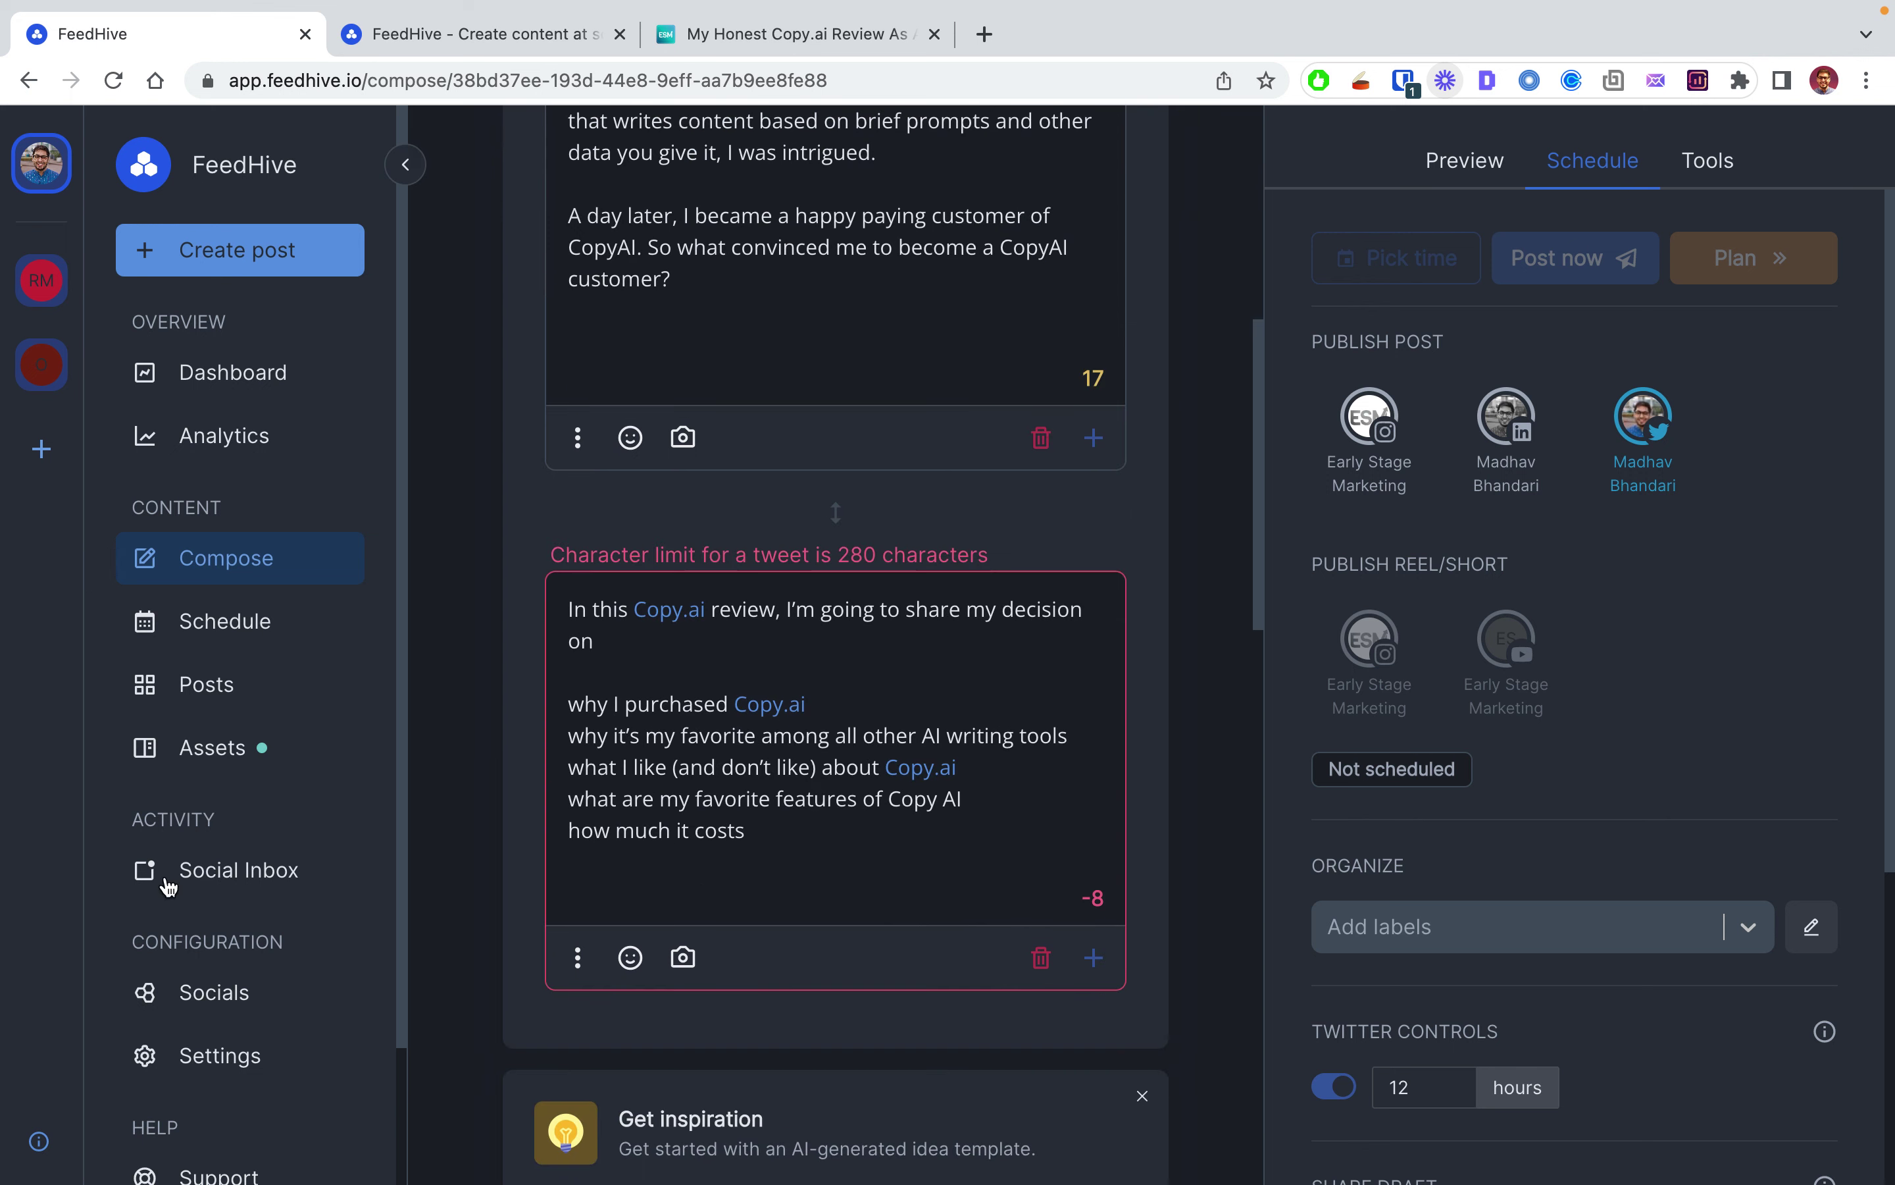
pyautogui.scroll(-3, 196, 1160)
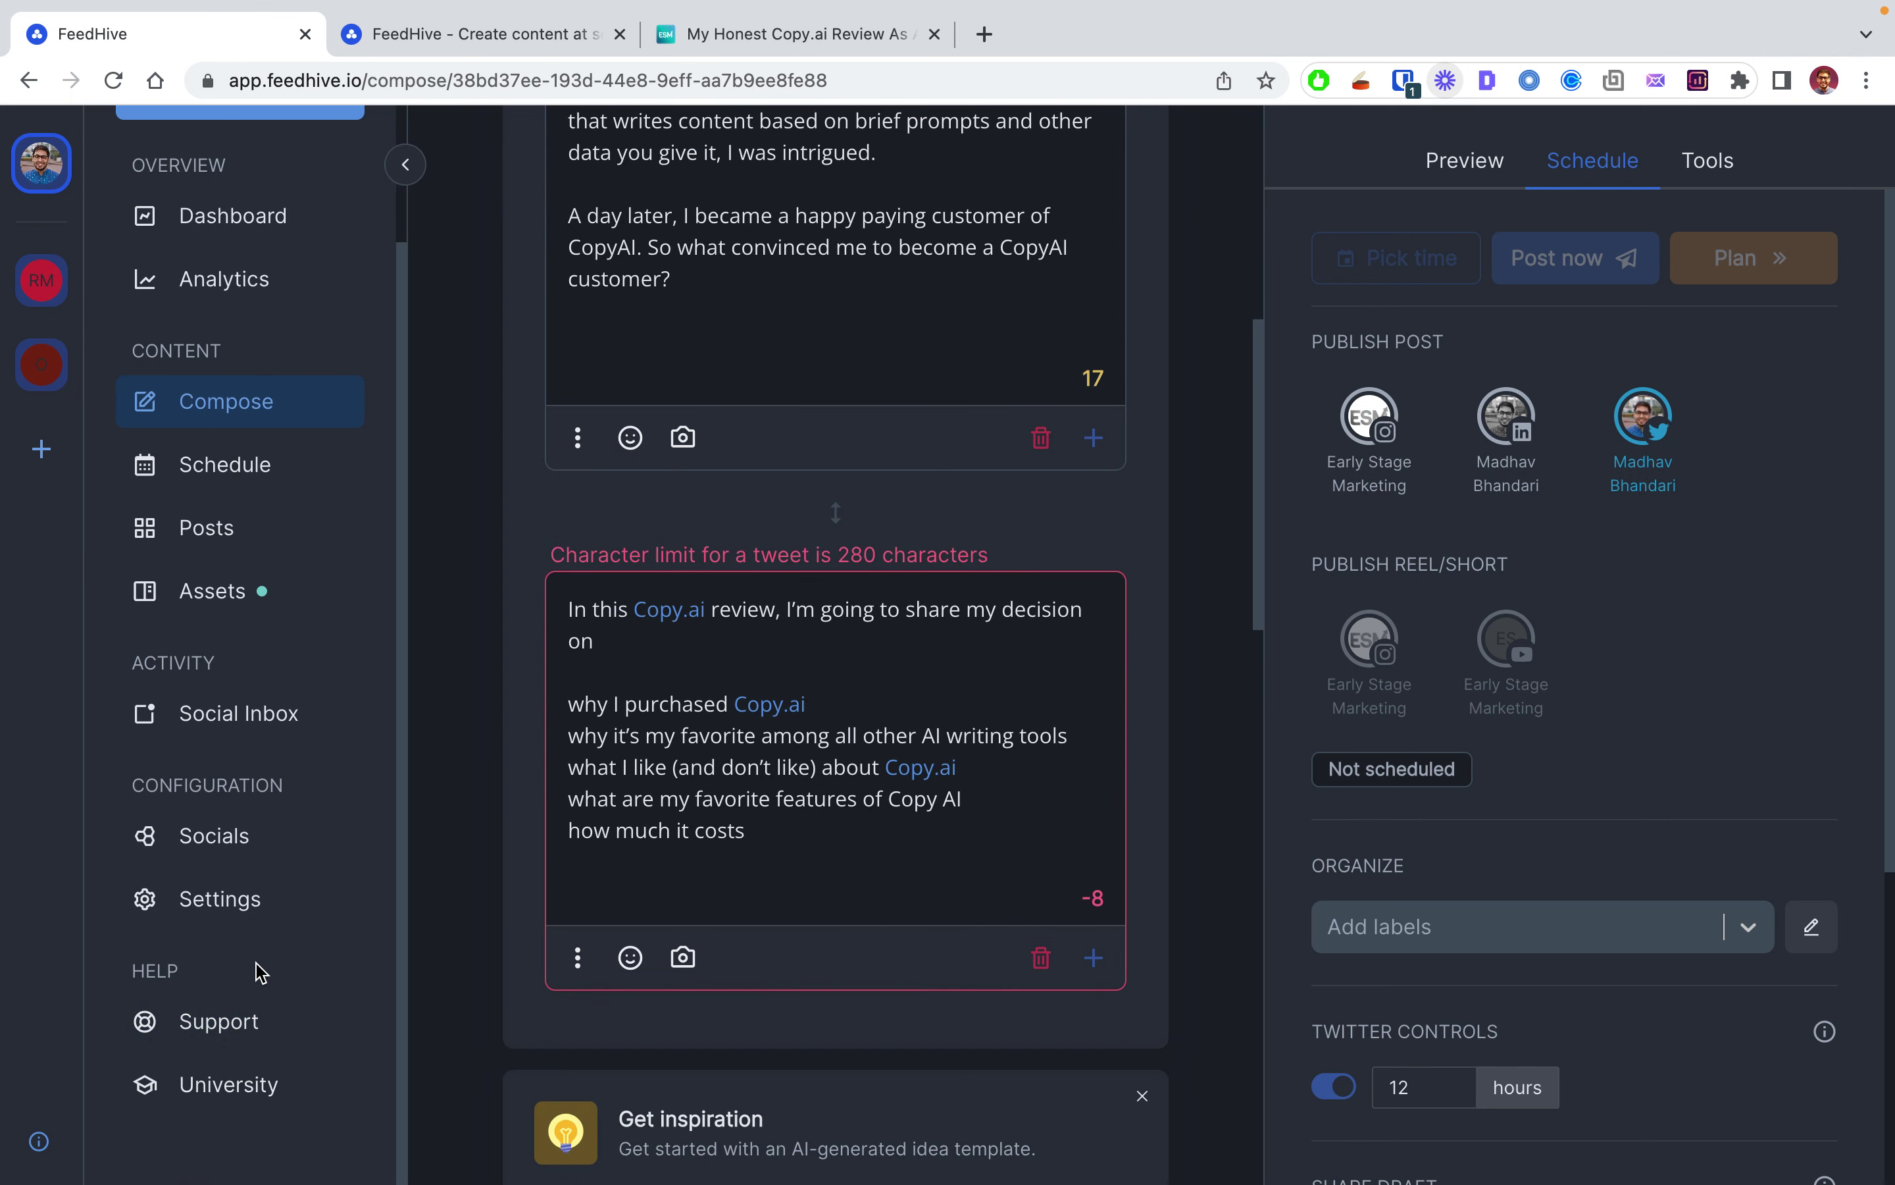
pyautogui.scroll(2, 259, 967)
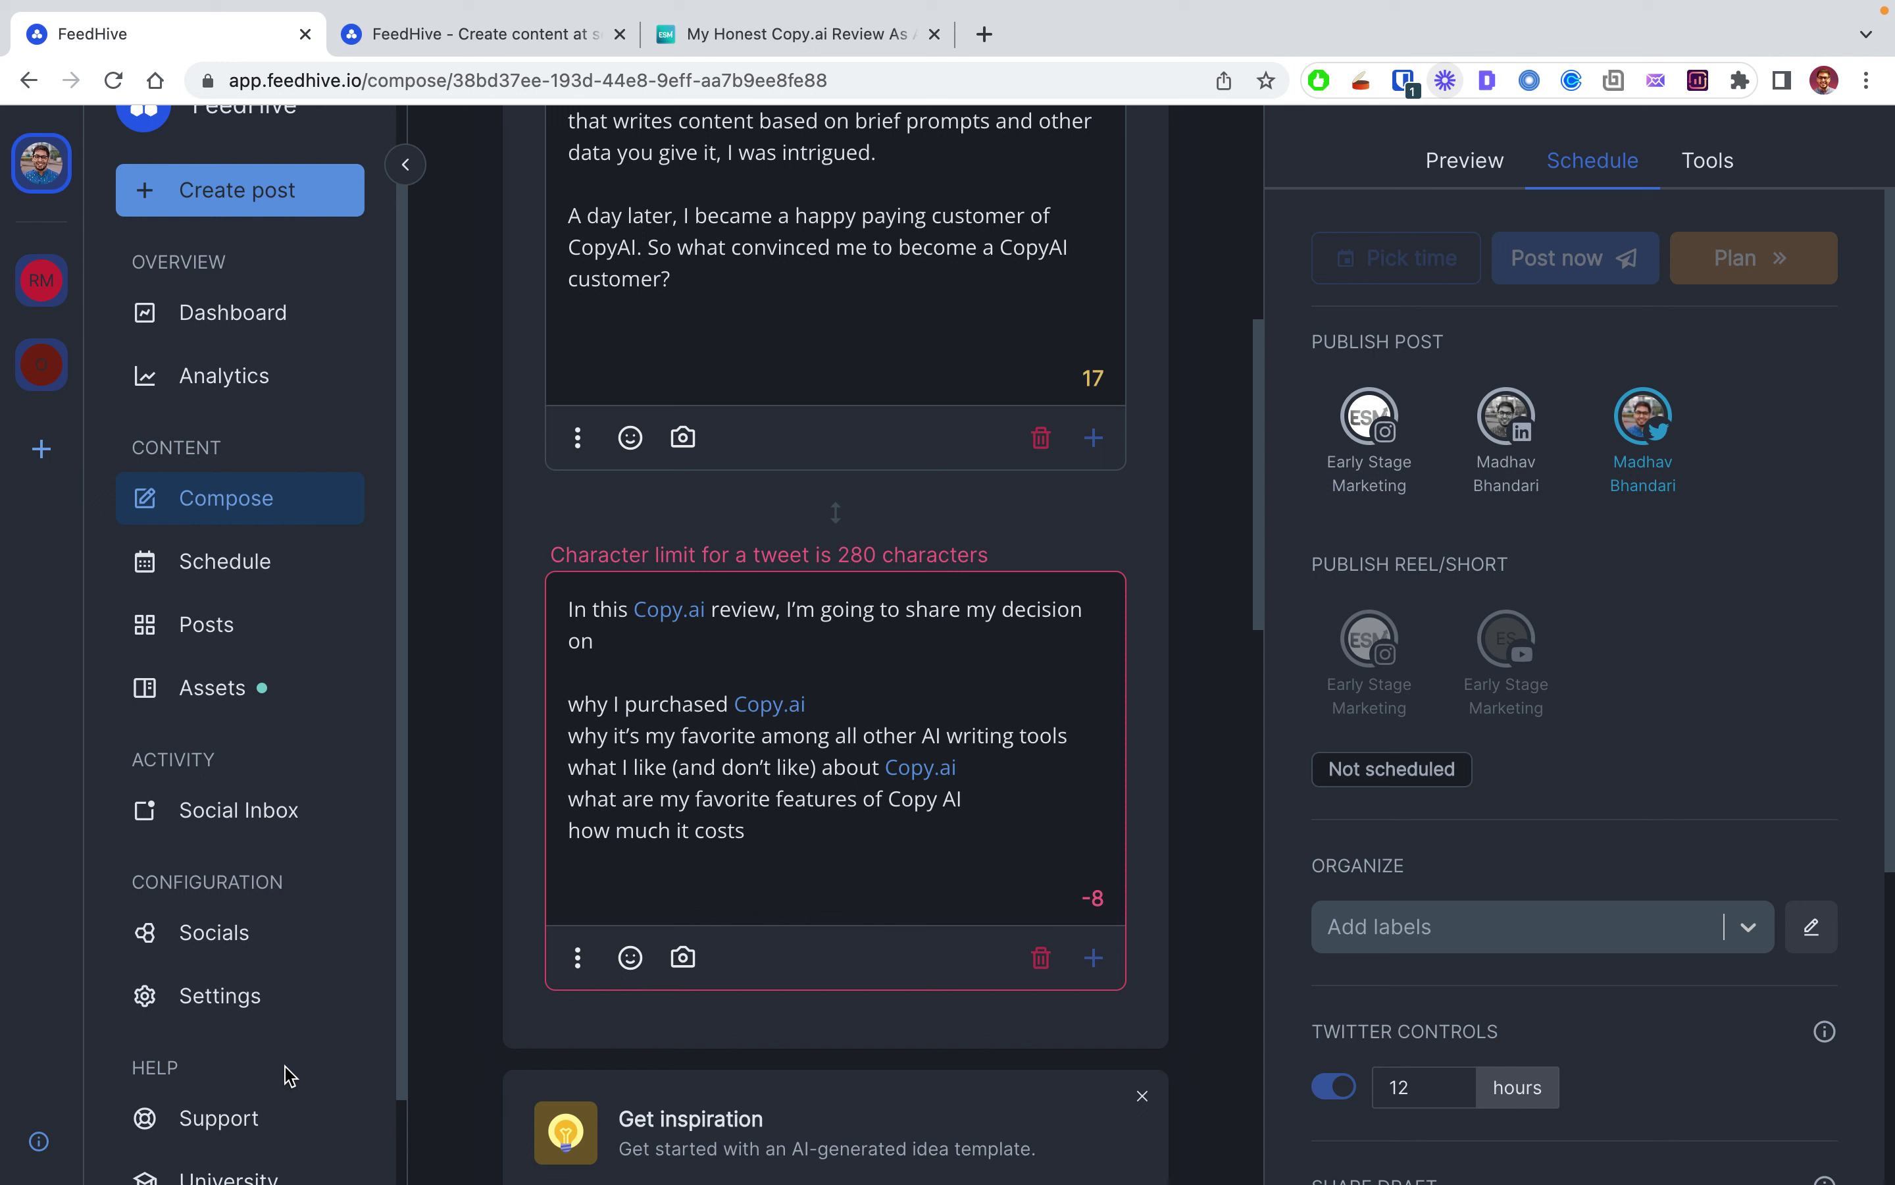
# Step: View the analytics for the LinkedIn account, then return to the FeedHive pricing page
pyautogui.click(252, 386)
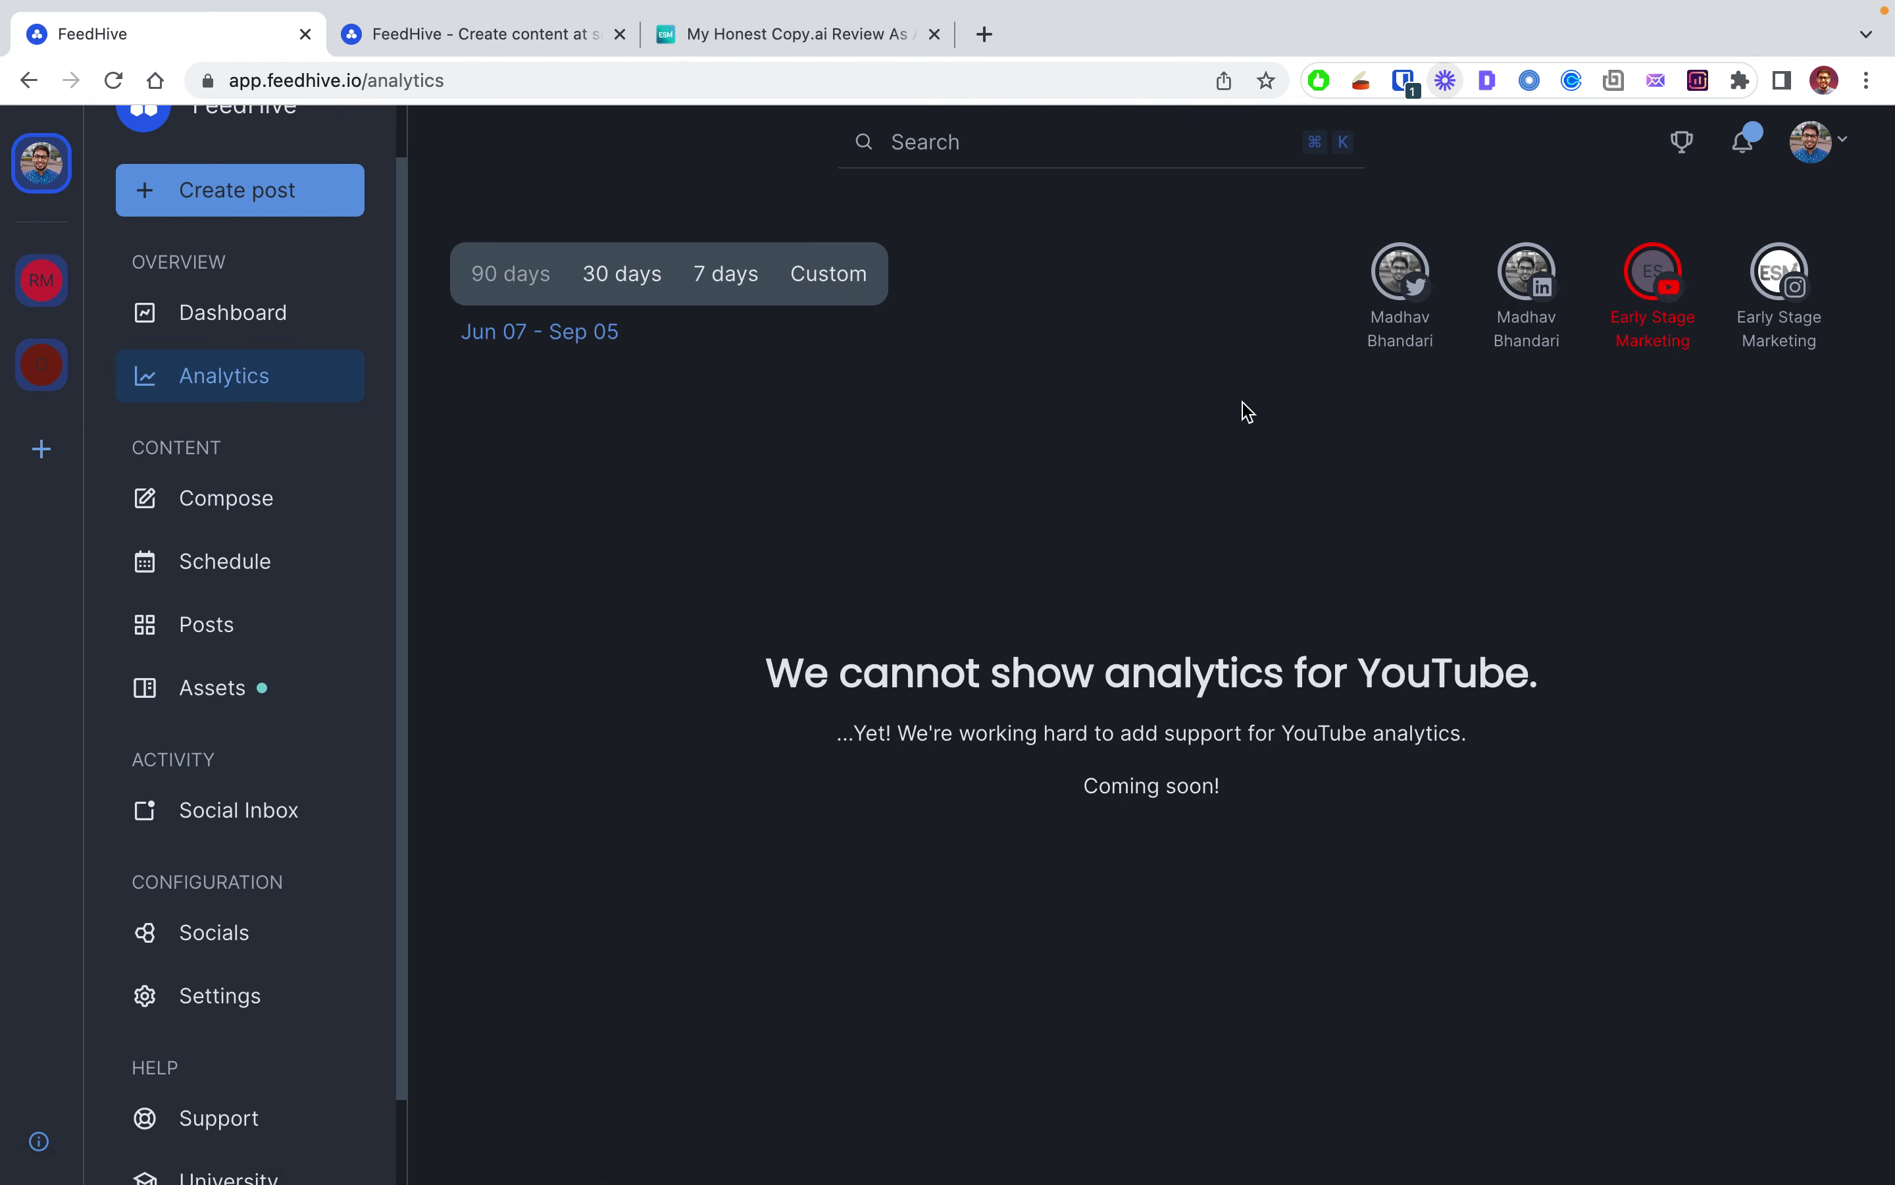
pyautogui.click(1527, 275)
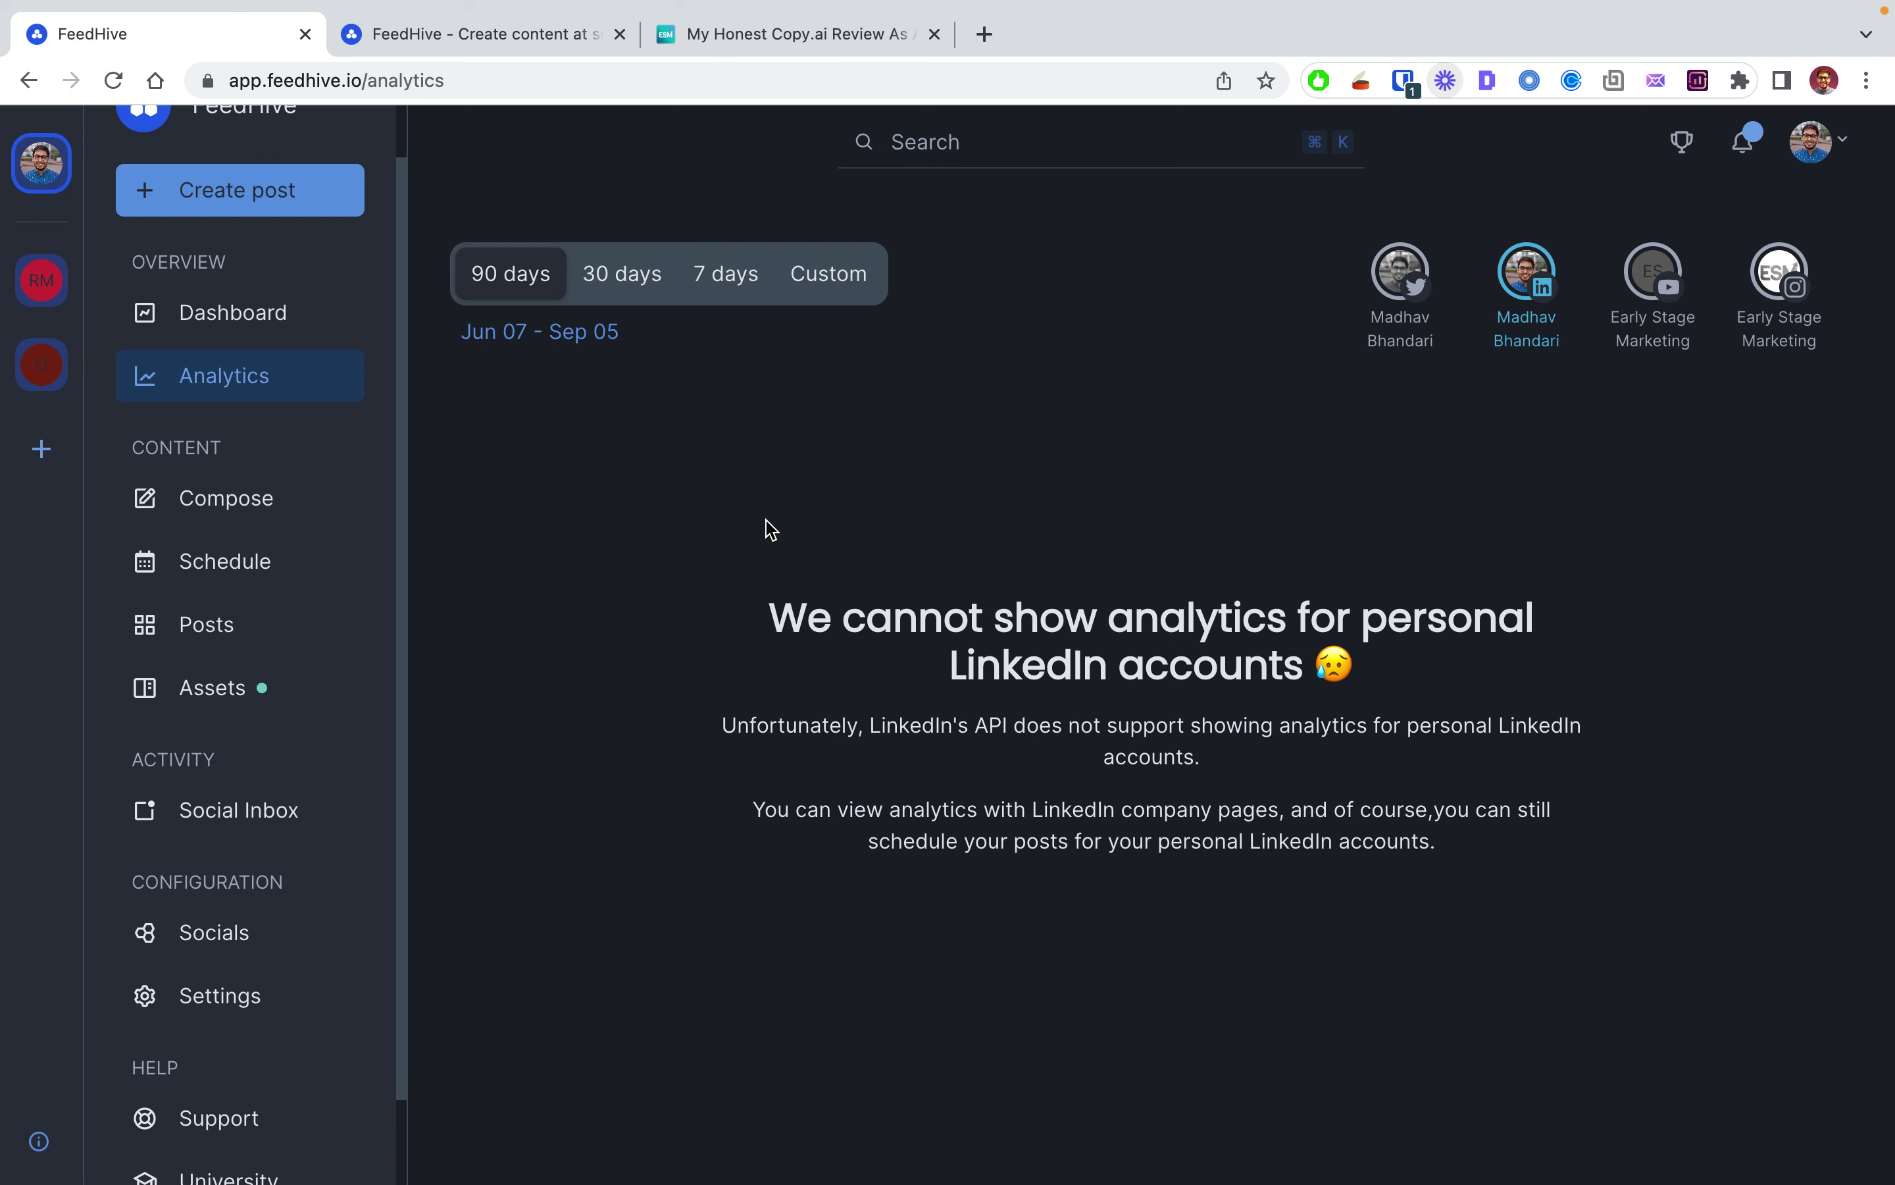
pyautogui.scroll(1, 816, 711)
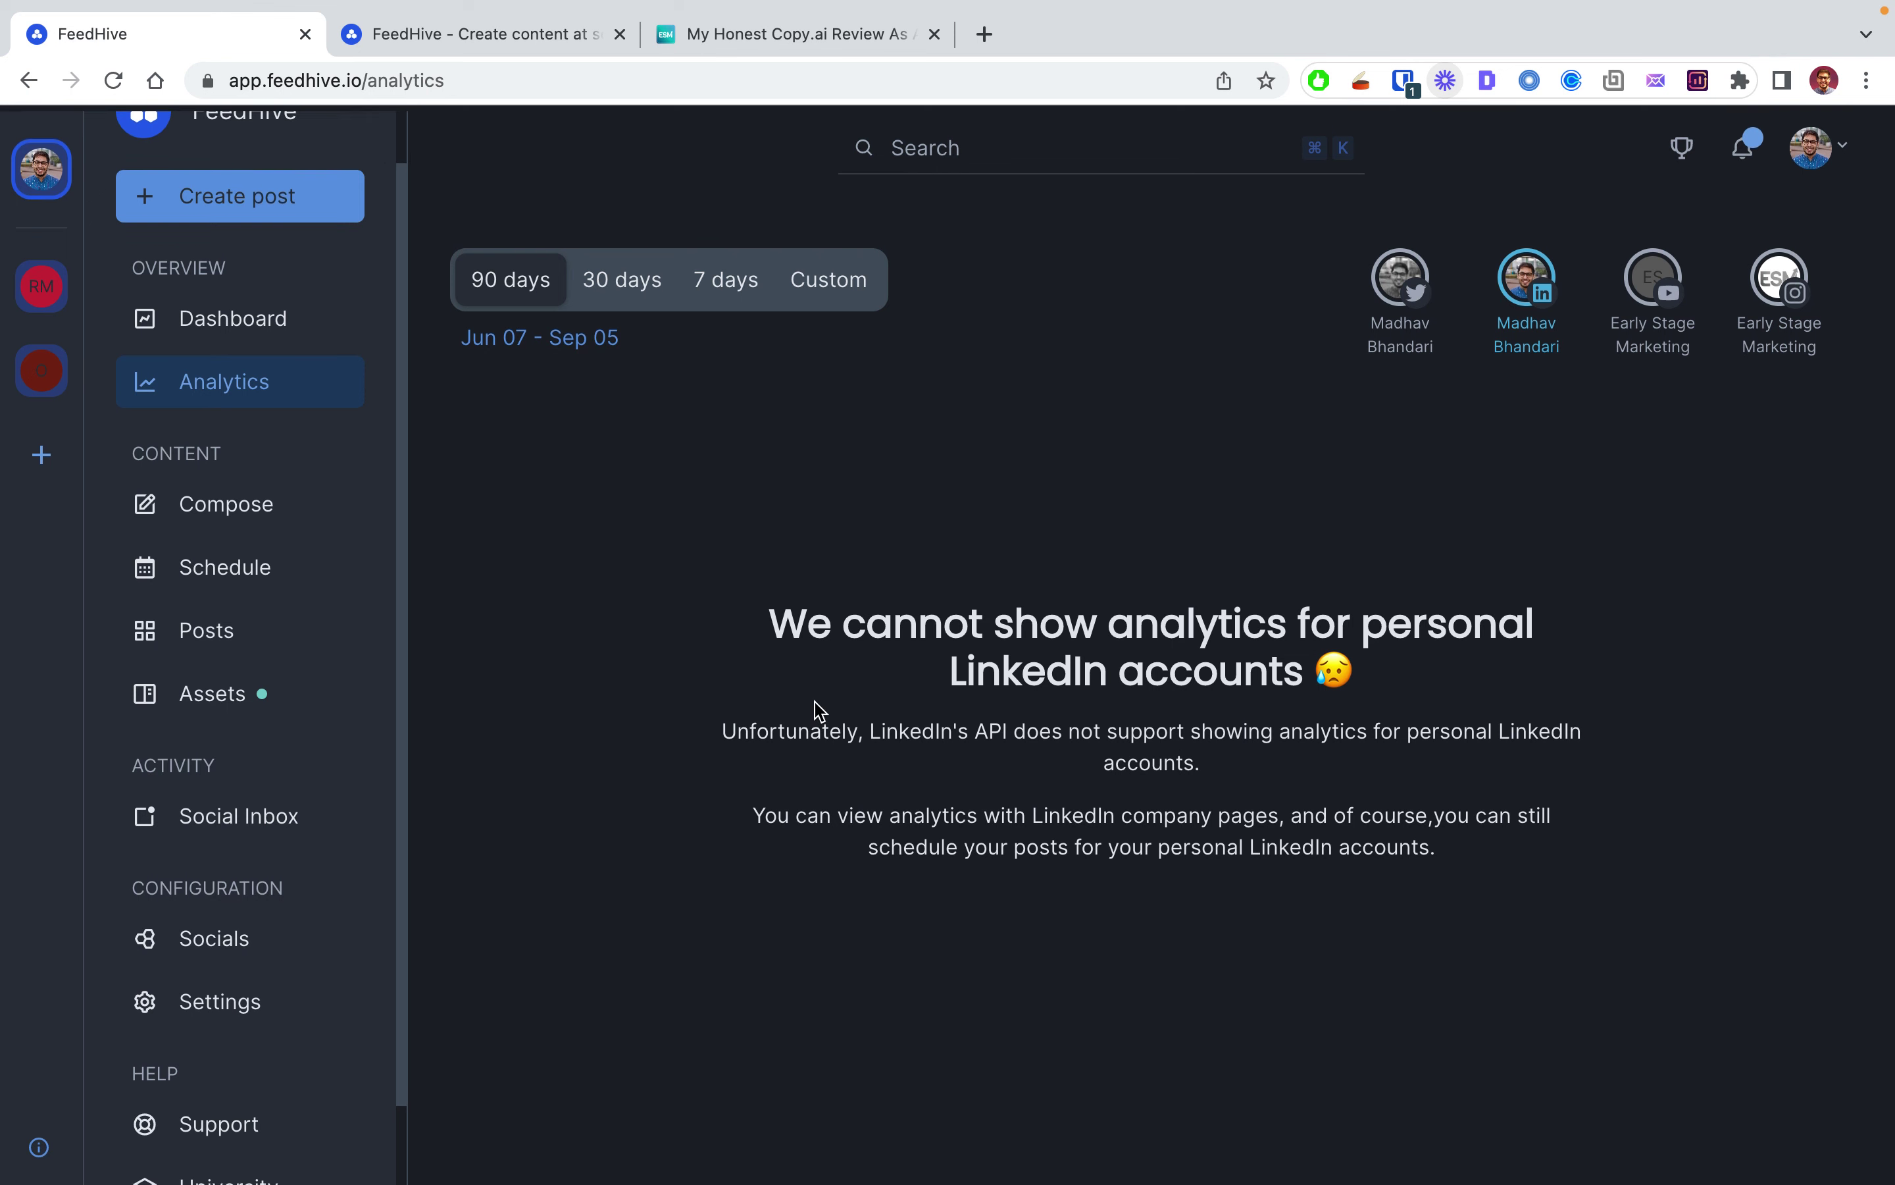
pyautogui.scroll(-1, 816, 711)
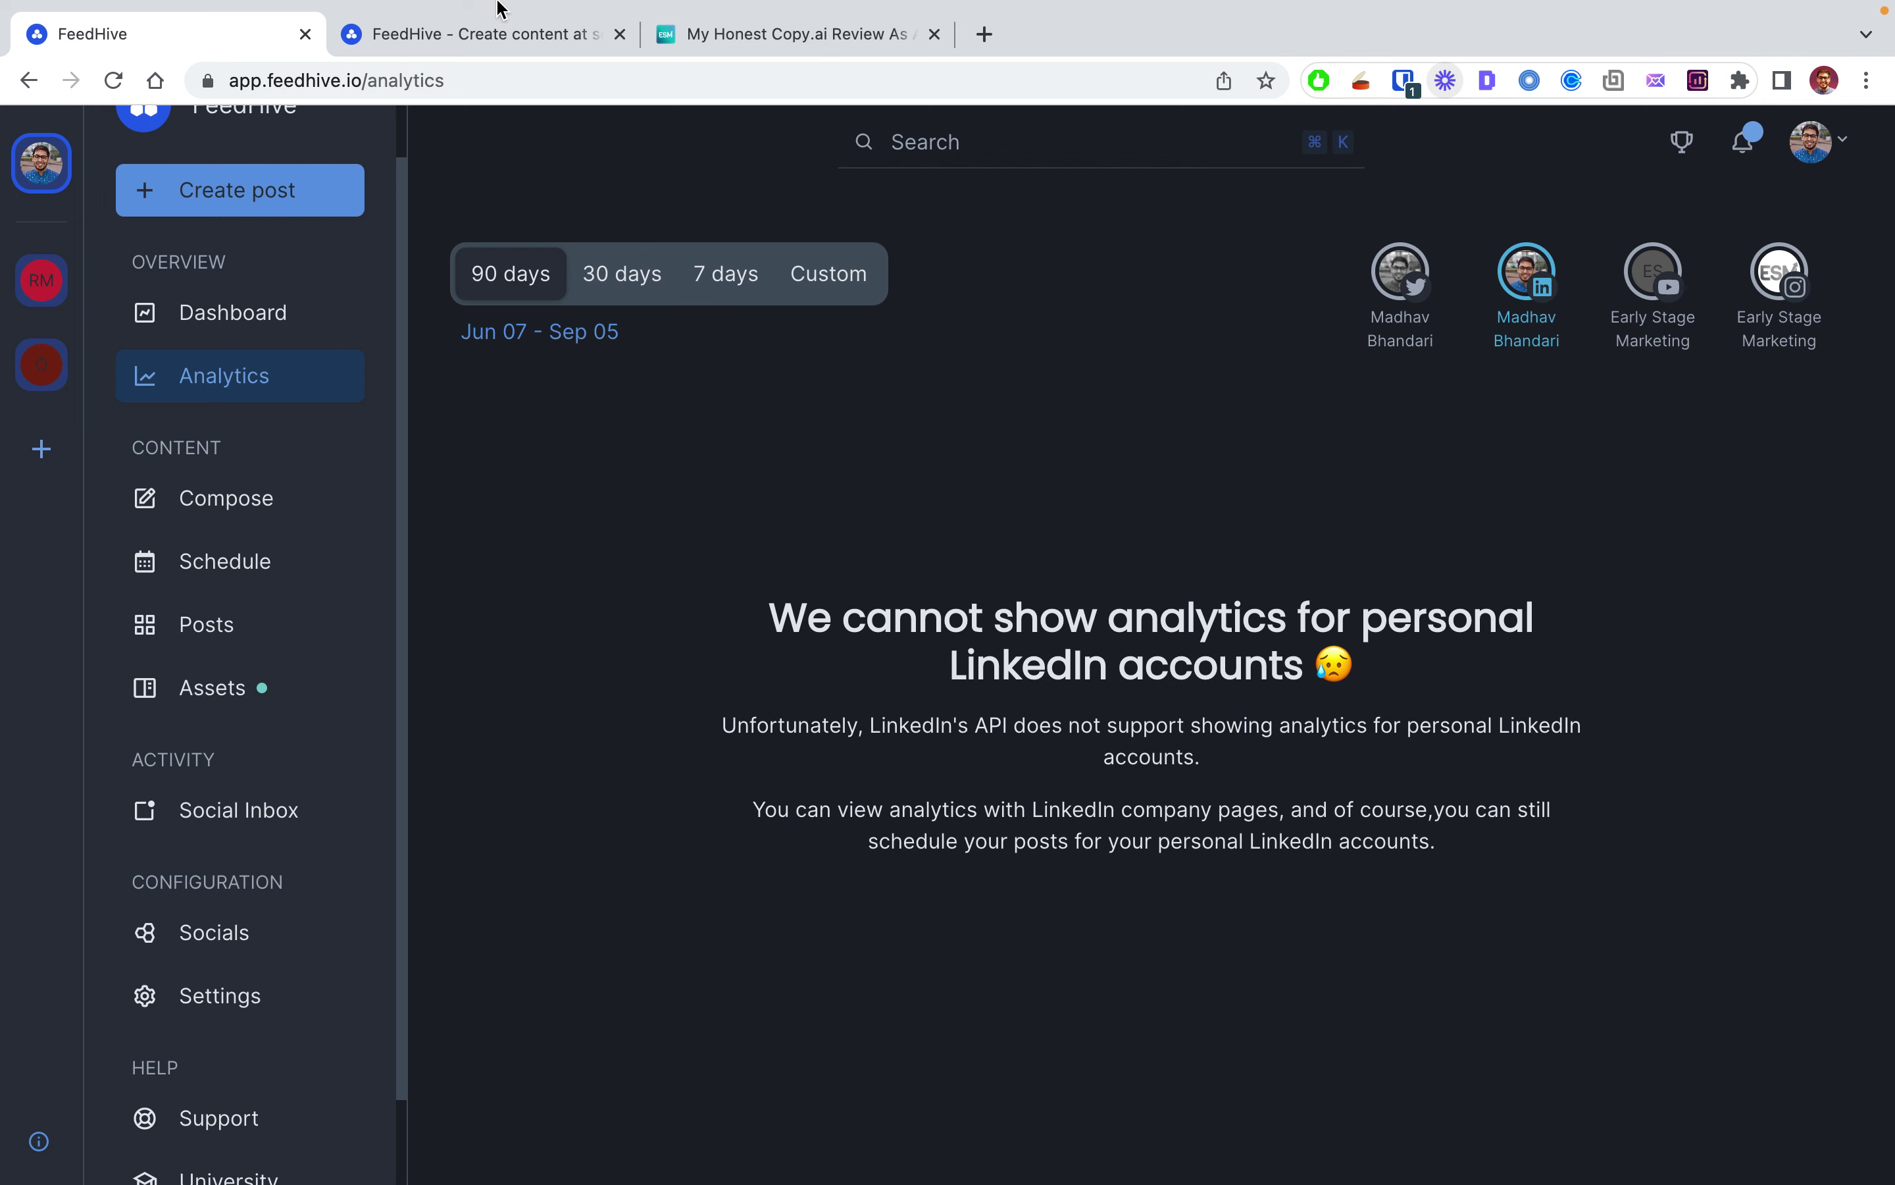
pyautogui.click(402, 33)
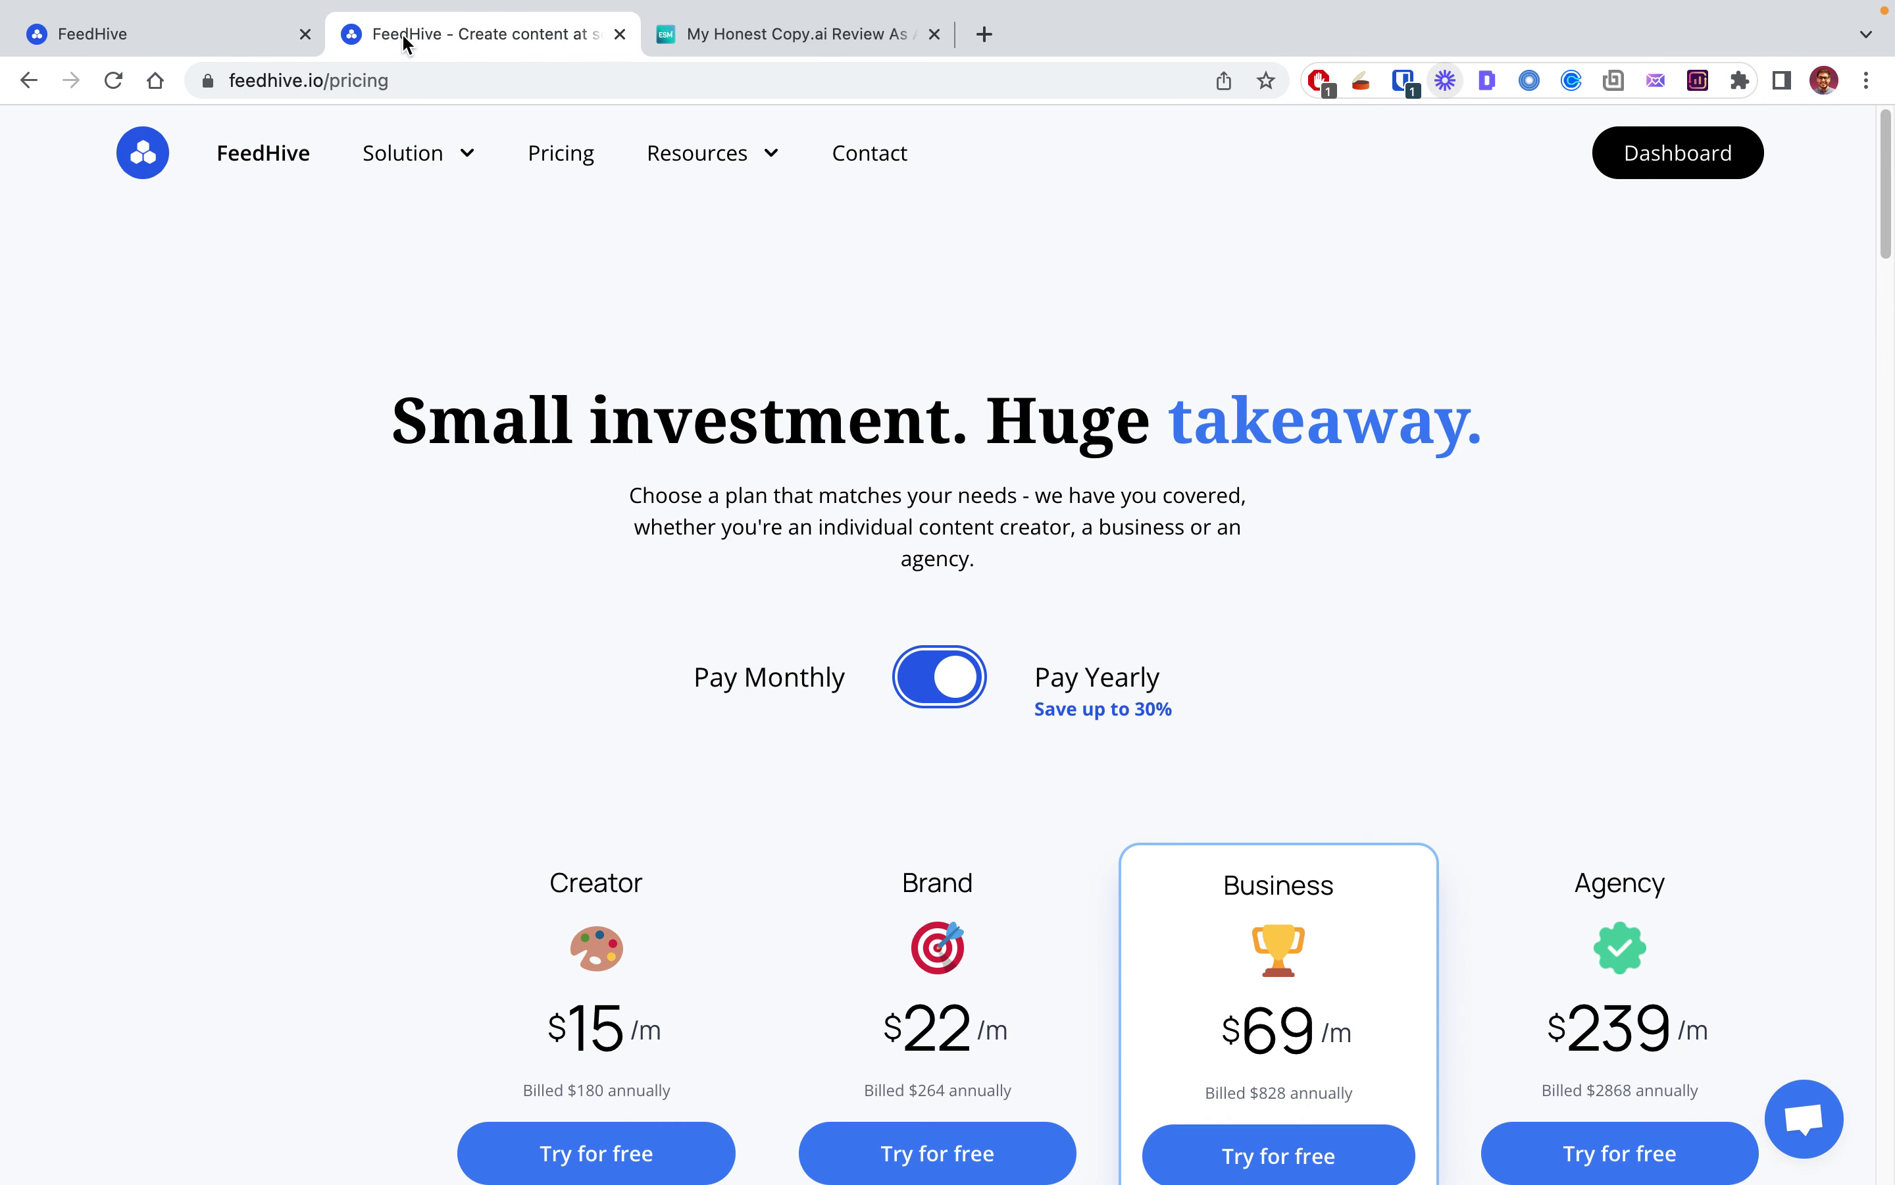